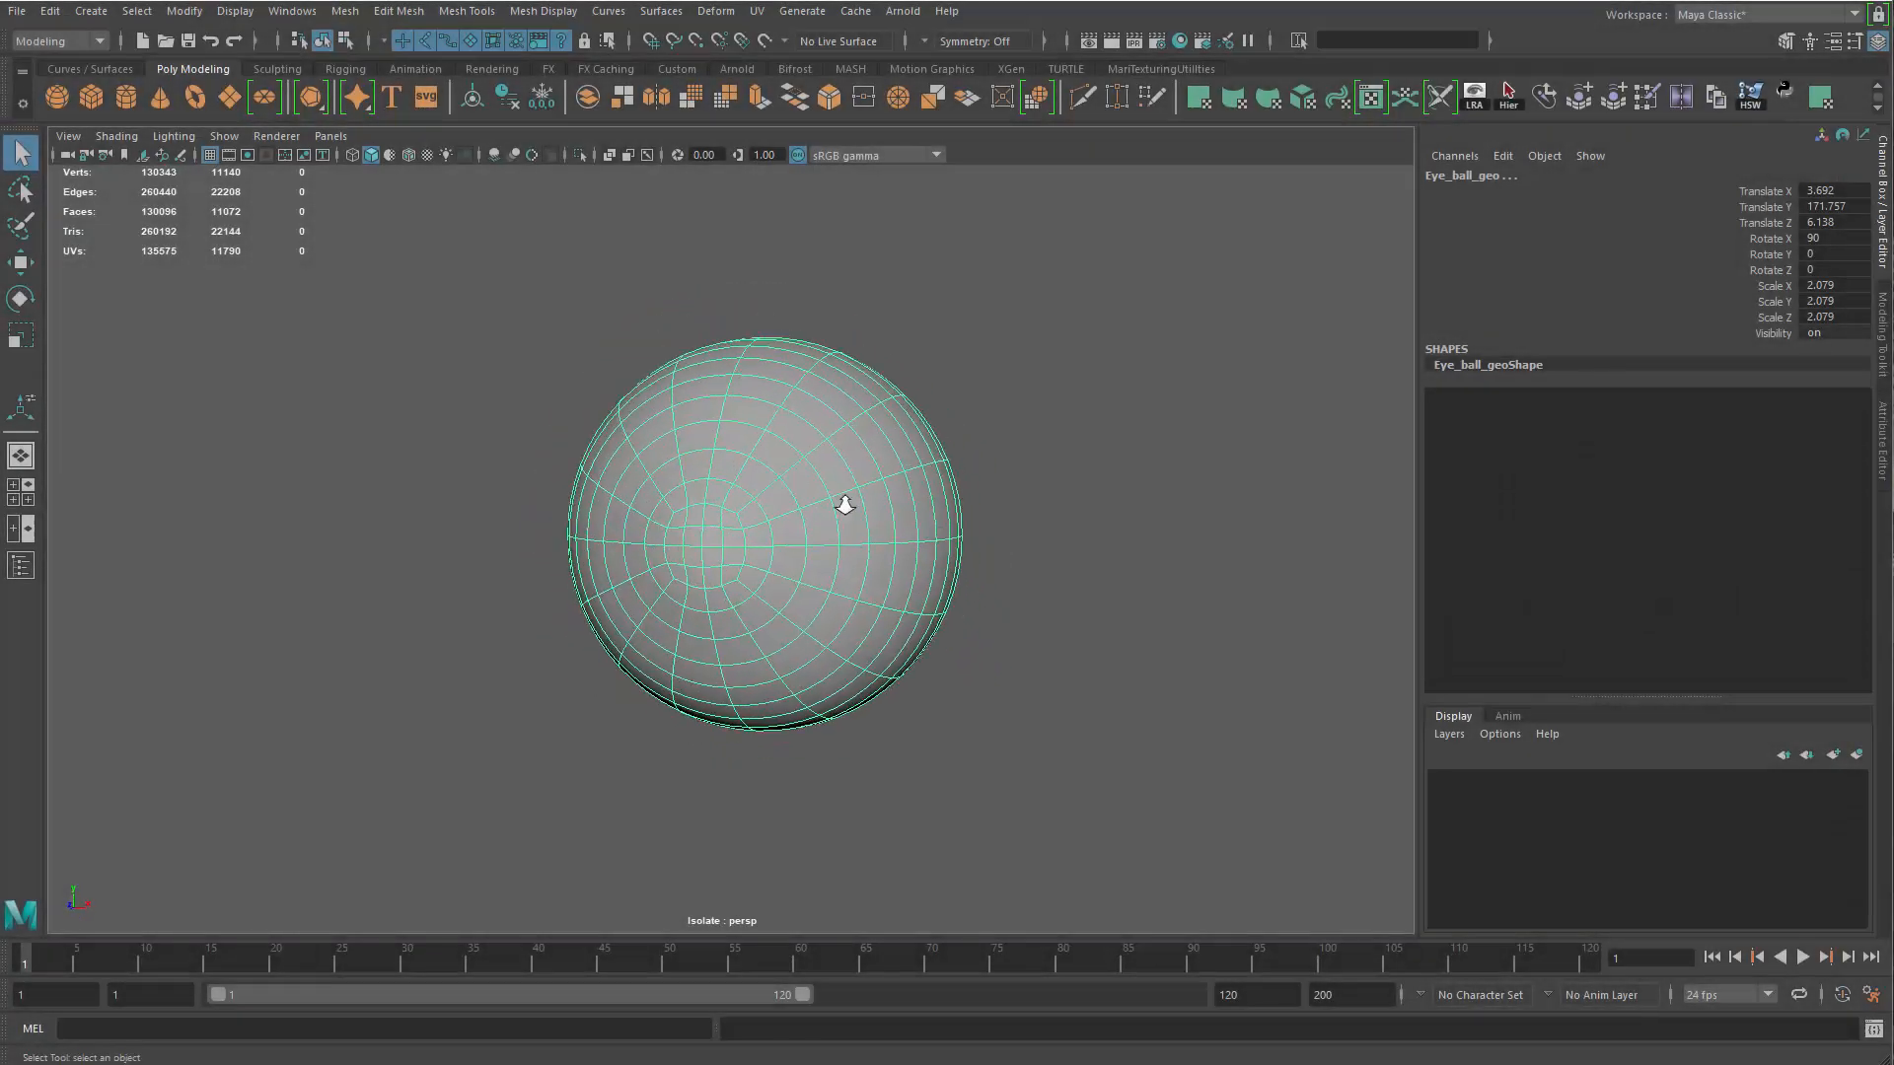
Examine the eyeball mesh from several angles
key("f")
left_click_drag(1026, 572, 1075, 560, "alt")
left_click(1207, 442)
left_click(1027, 514)
left_click_drag(922, 533, 862, 607, "alt")
right_click_drag(862, 607, 671, 562, "alt")
left_click_drag(671, 562, 690, 544, "alt")
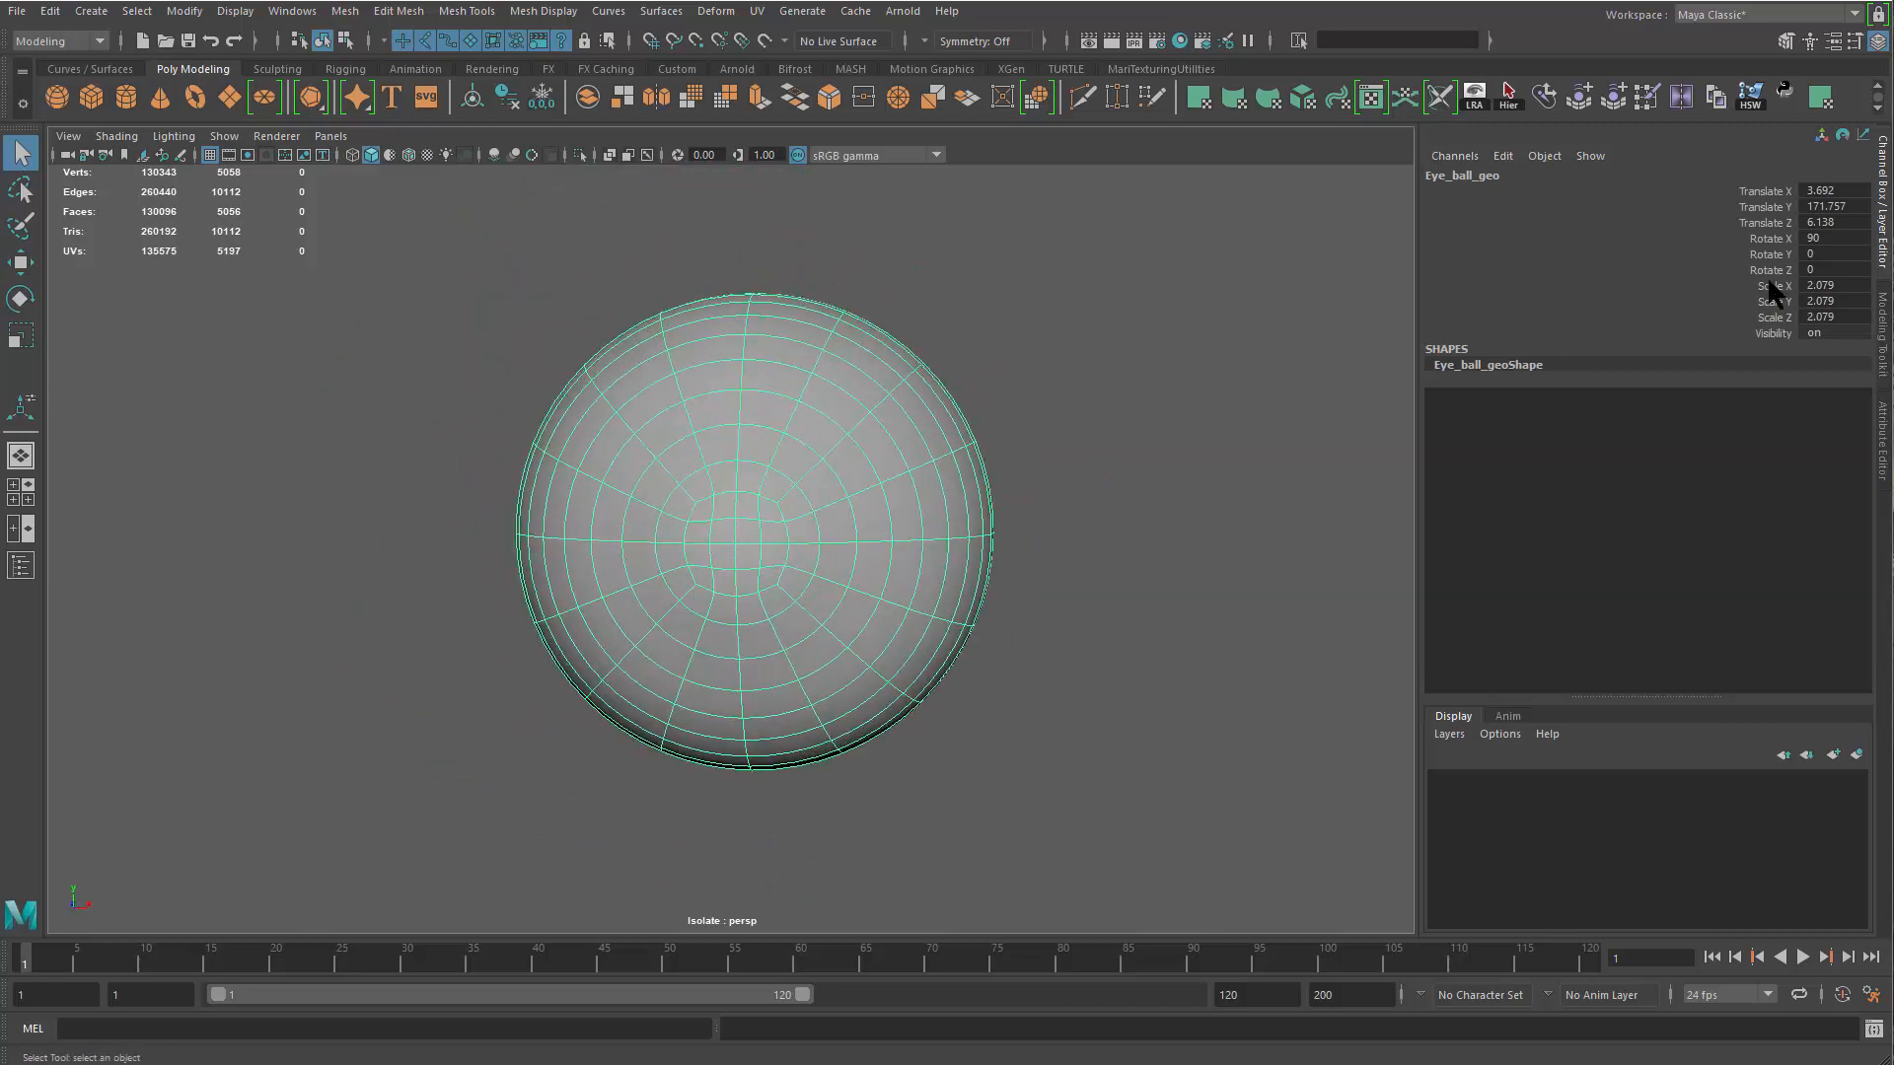
Show the eye meshes in wireframe and freeze the transformations of all of them
key("4")
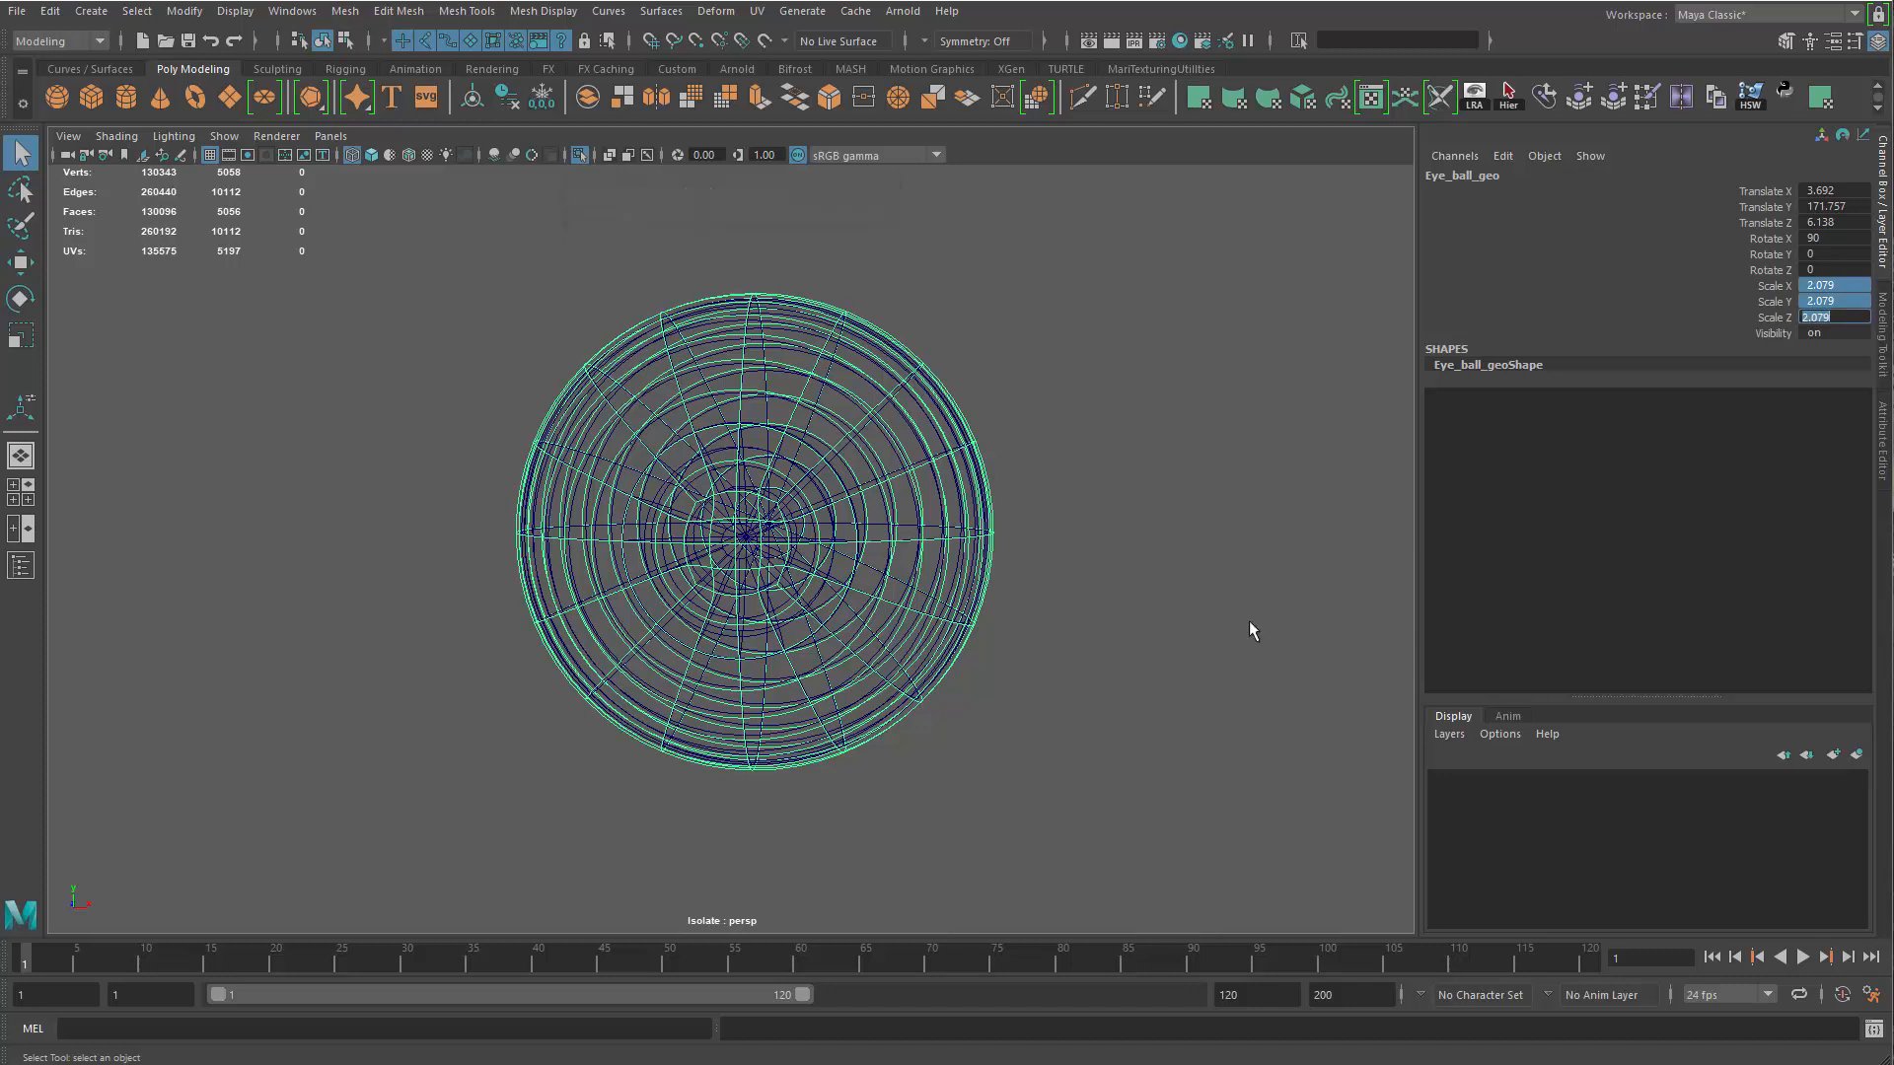
left_click_drag(1184, 576, 1131, 570, "alt")
left_click(1157, 271)
left_click_drag(1157, 266, 523, 826)
left_click_drag(671, 600, 786, 545, "alt")
left_click(186, 12)
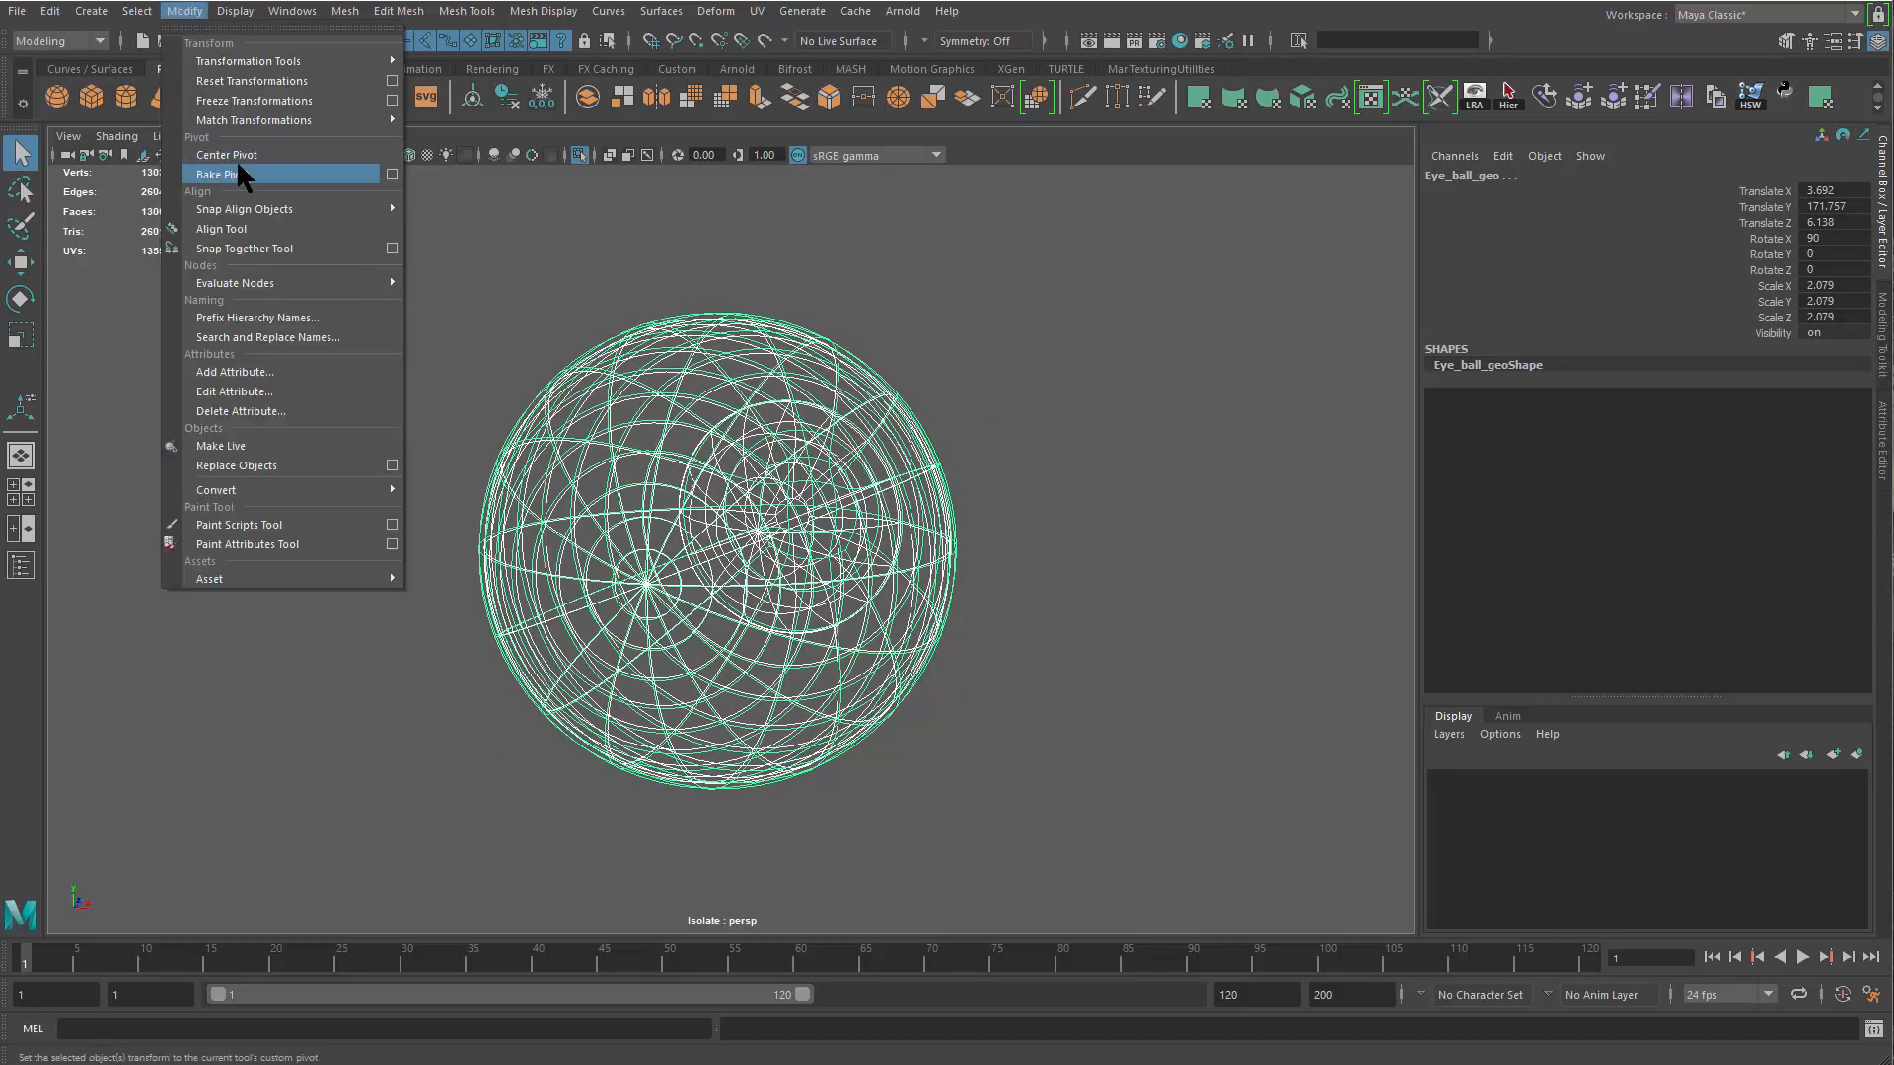
left_click(255, 102)
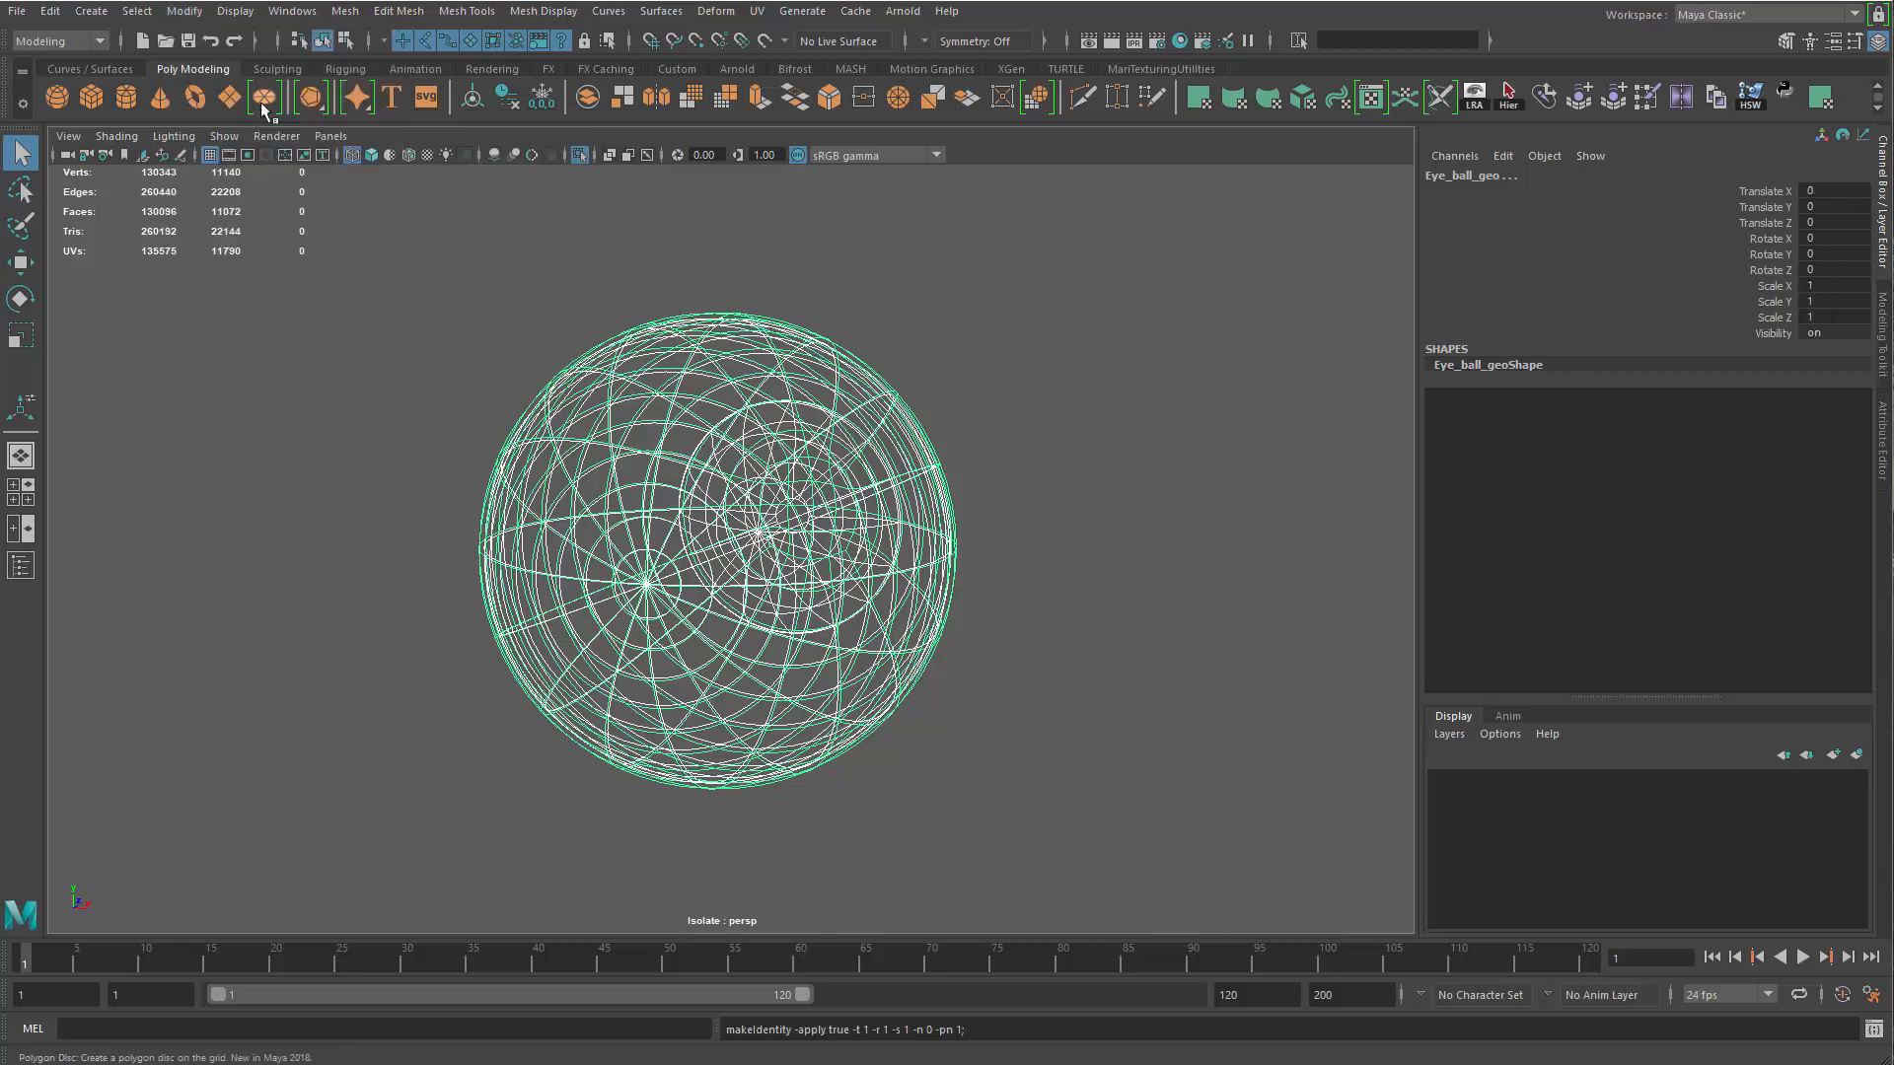
Select only the outer eyeball mesh Eye_ball_geo and open the UV Editor for it
left_click(1012, 452)
left_click(961, 486)
left_click_drag(957, 491, 985, 410, "alt")
middle_click_drag(985, 410, 930, 337, "alt")
right_click_drag(930, 338, 1040, 451, "alt")
left_click(760, 17)
left_click(795, 65)
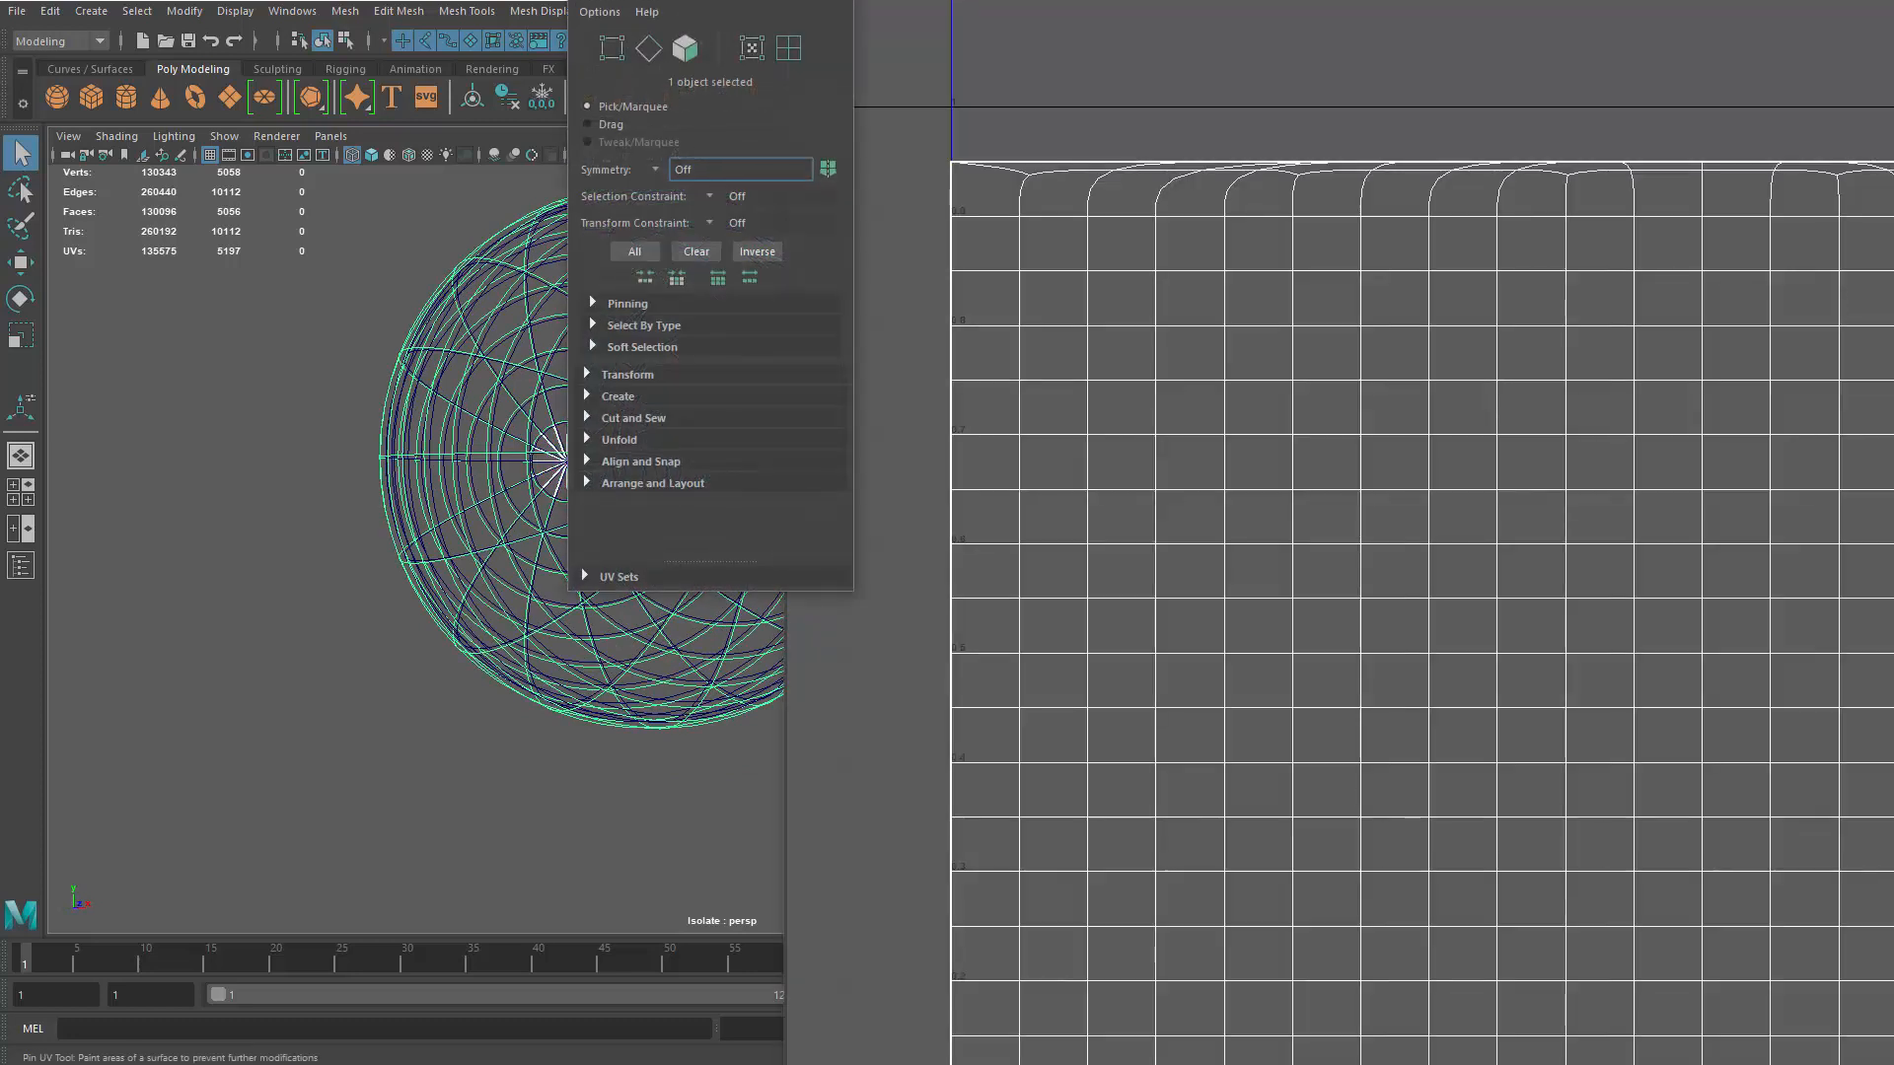
Dock the UV Editor beside the perspective view and bring the UV Toolkit fully into view
left_click_drag(1168, 0, 1420, 465)
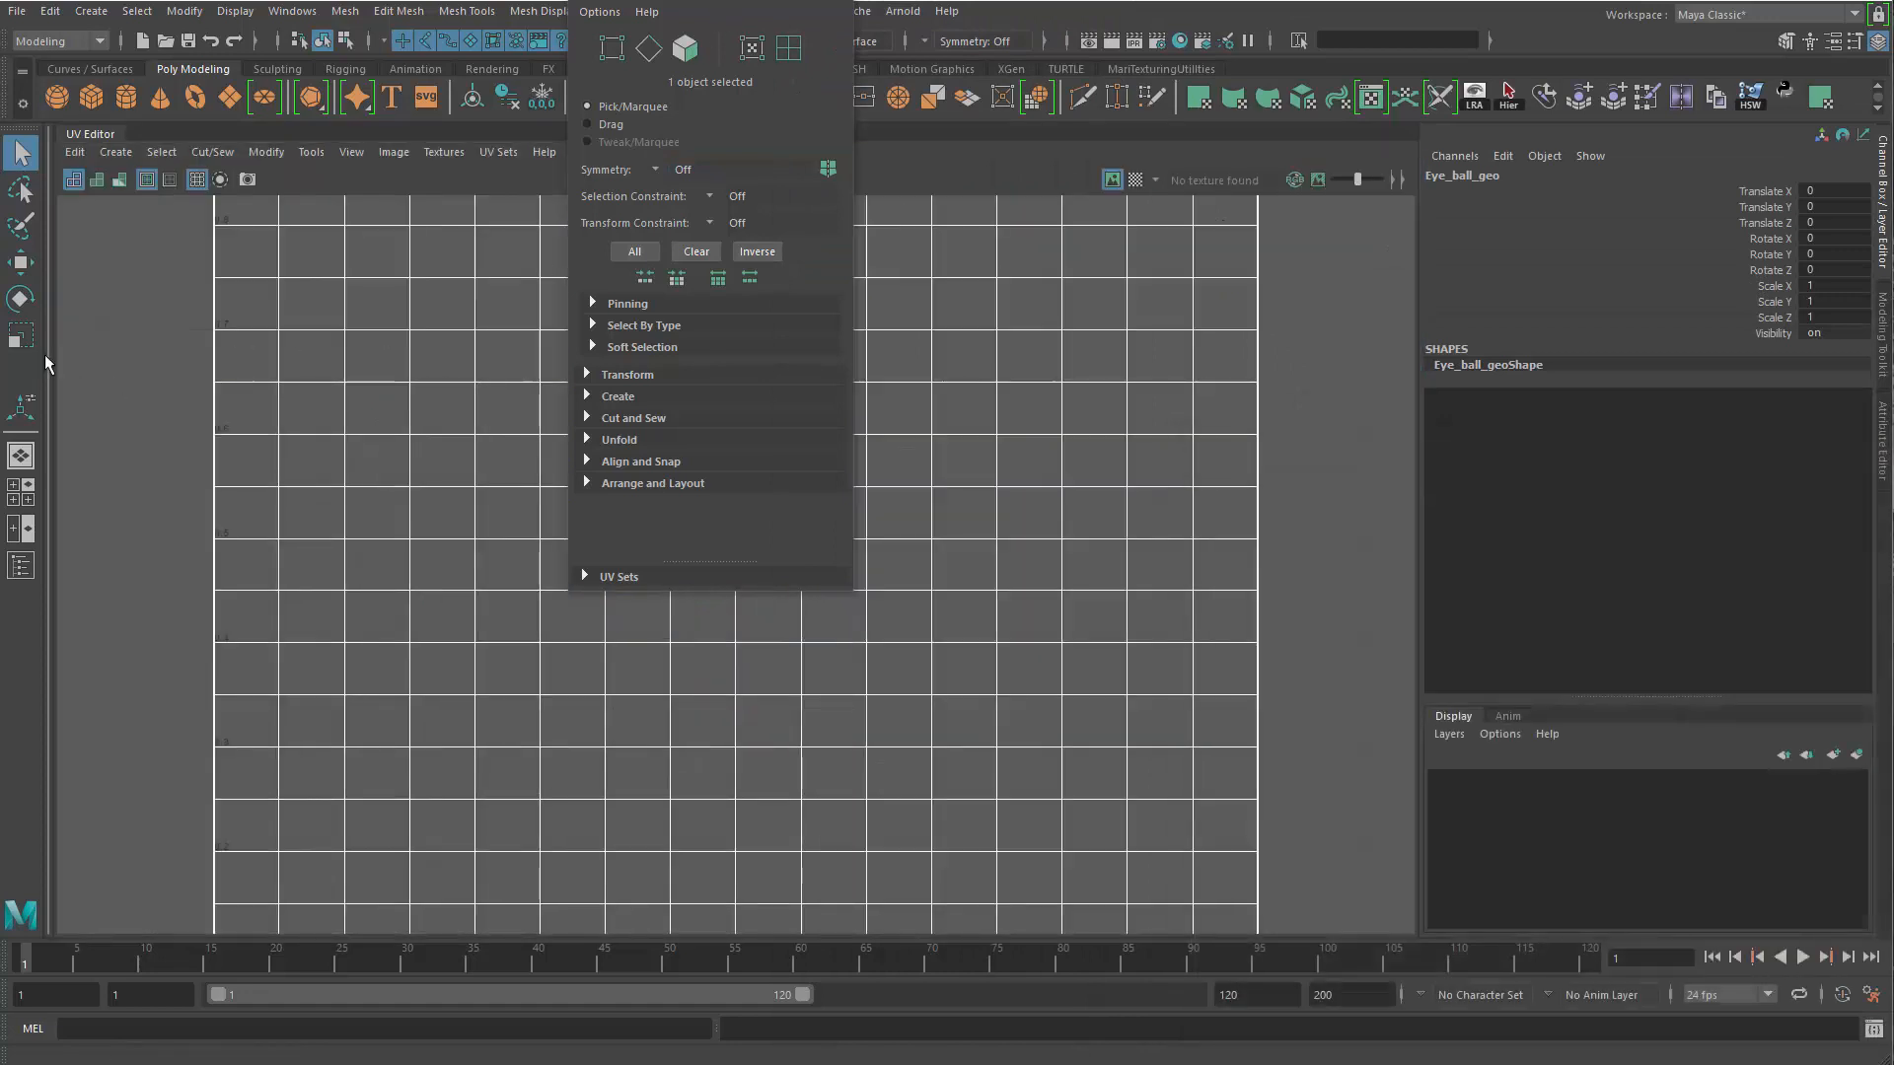
left_click_drag(55, 364, 487, 374)
middle_click_drag(440, 660, 476, 706, "alt")
left_click_drag(476, 706, 533, 736, "alt")
right_click_drag(533, 736, 623, 749, "alt")
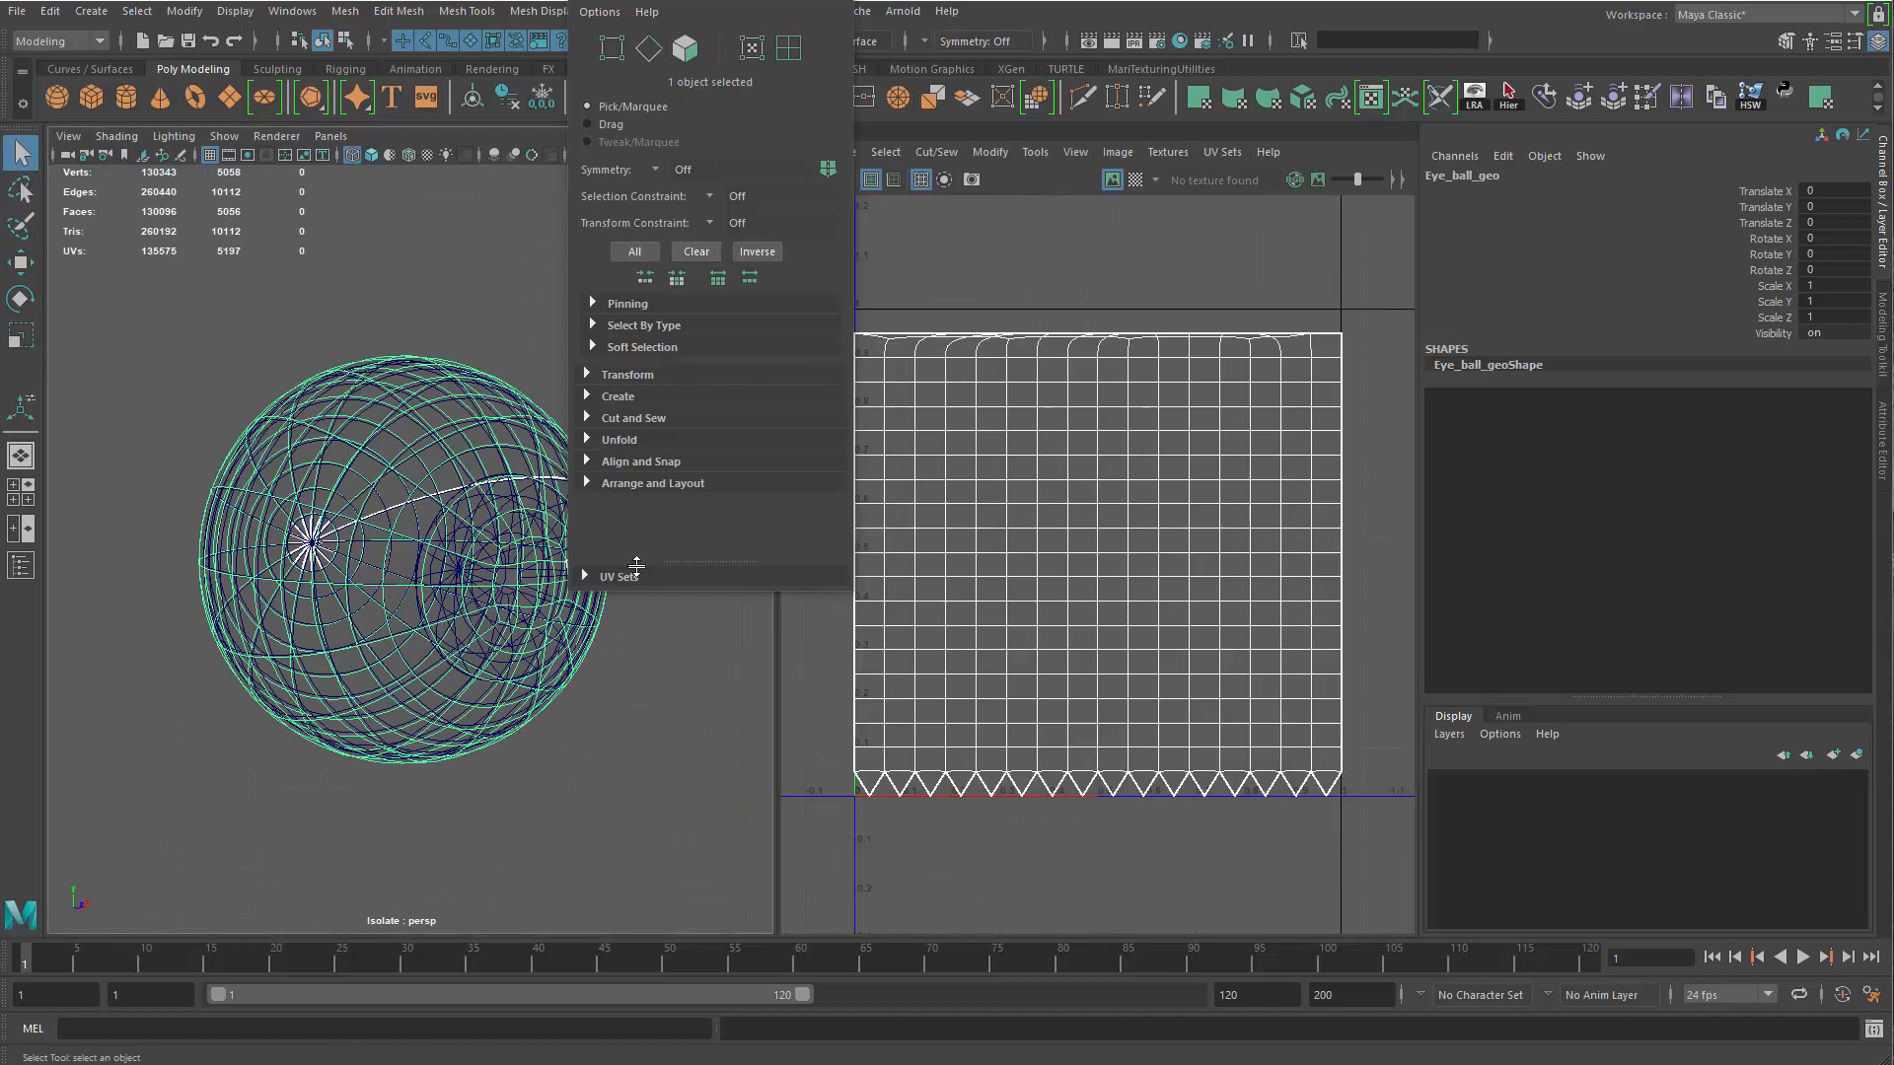
left_click_drag(710, 5, 769, 195)
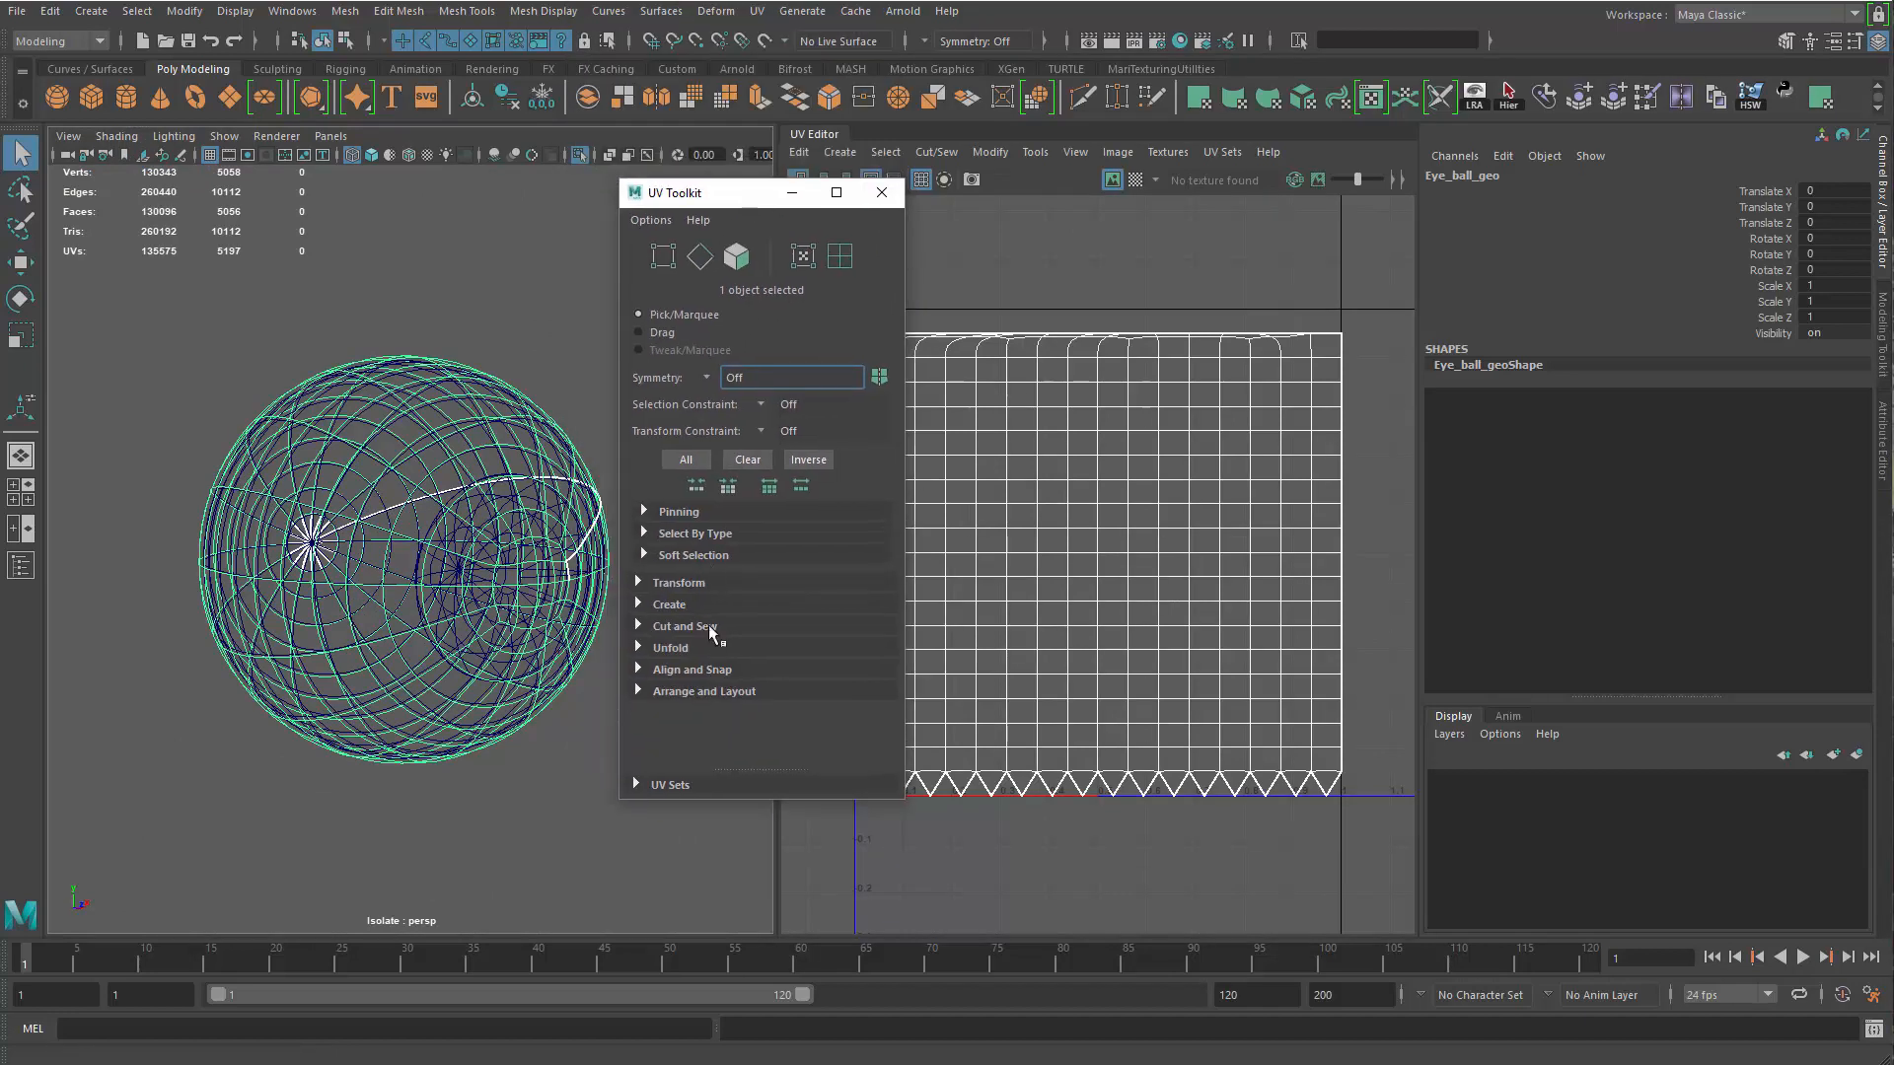
Try a planar UV projection on the eyeball from the UV Toolkit with its current settings
left_click(663, 605)
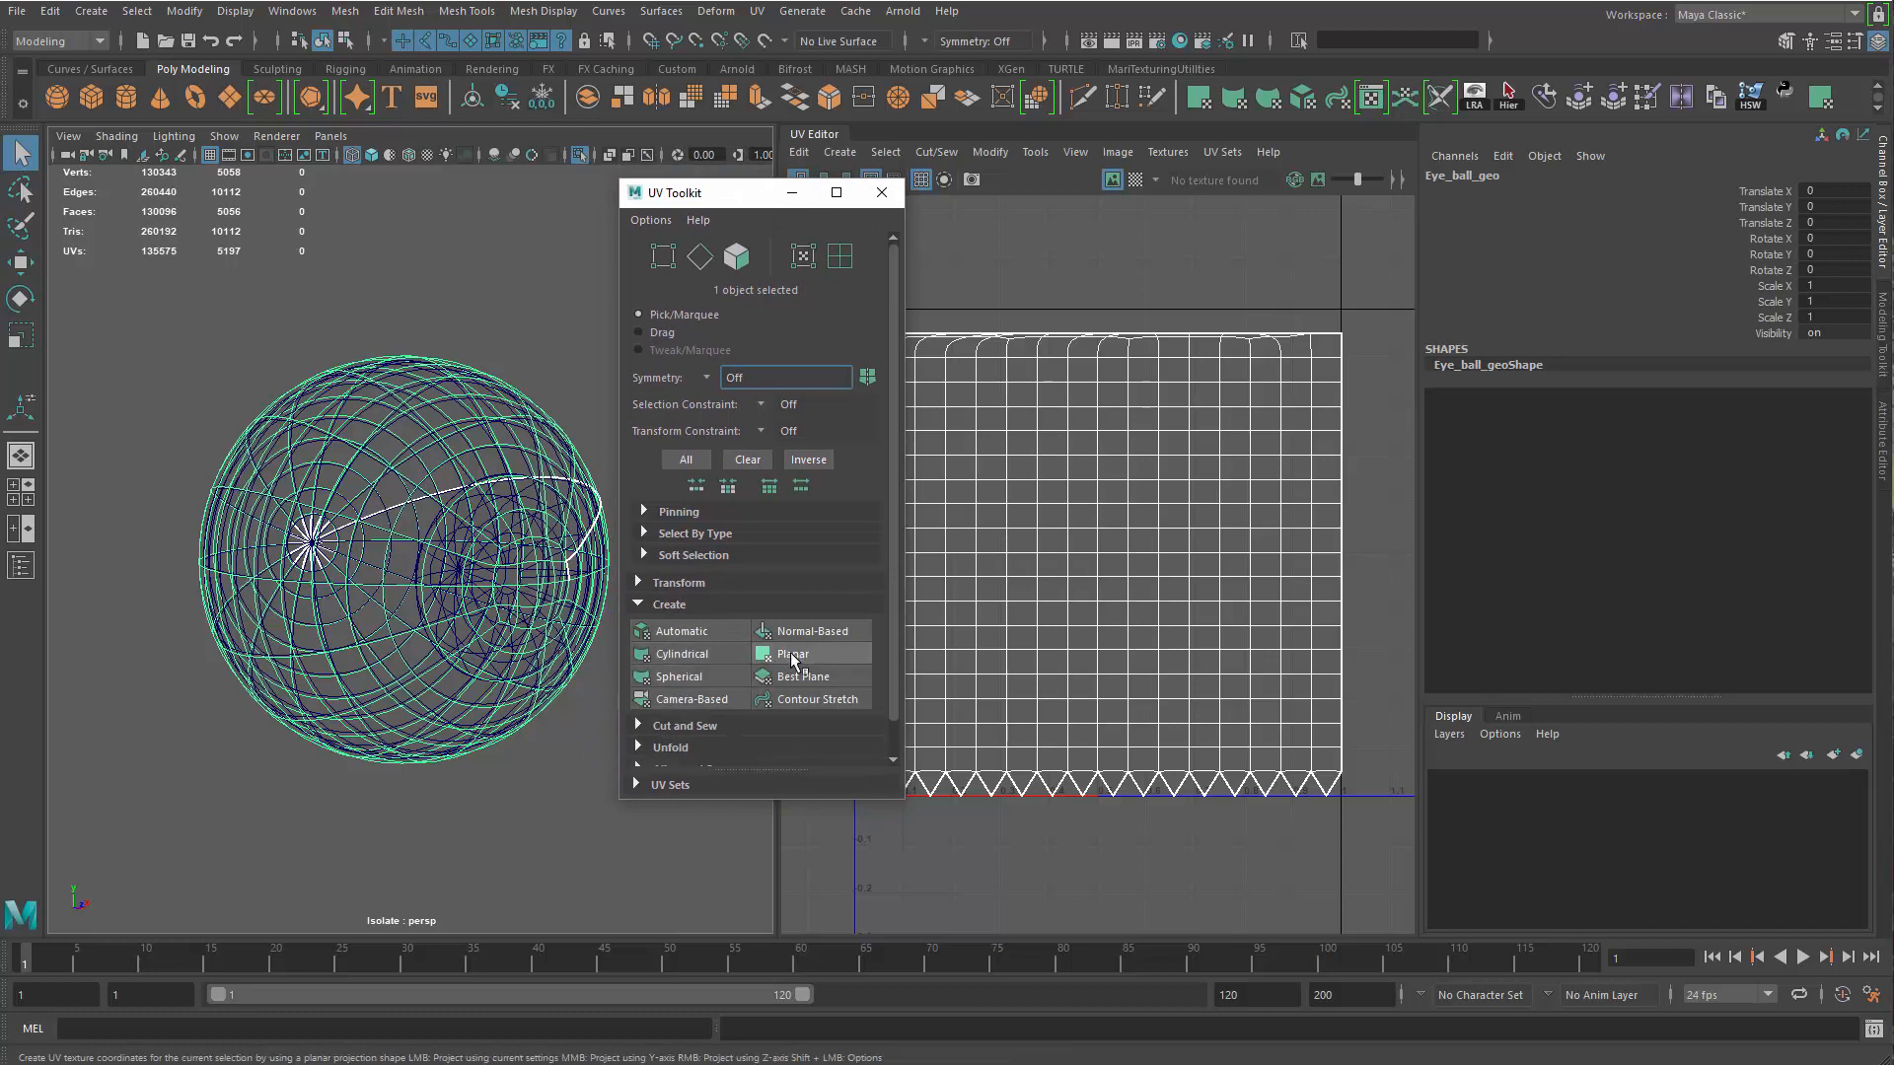
left_click(794, 657)
left_click(882, 193)
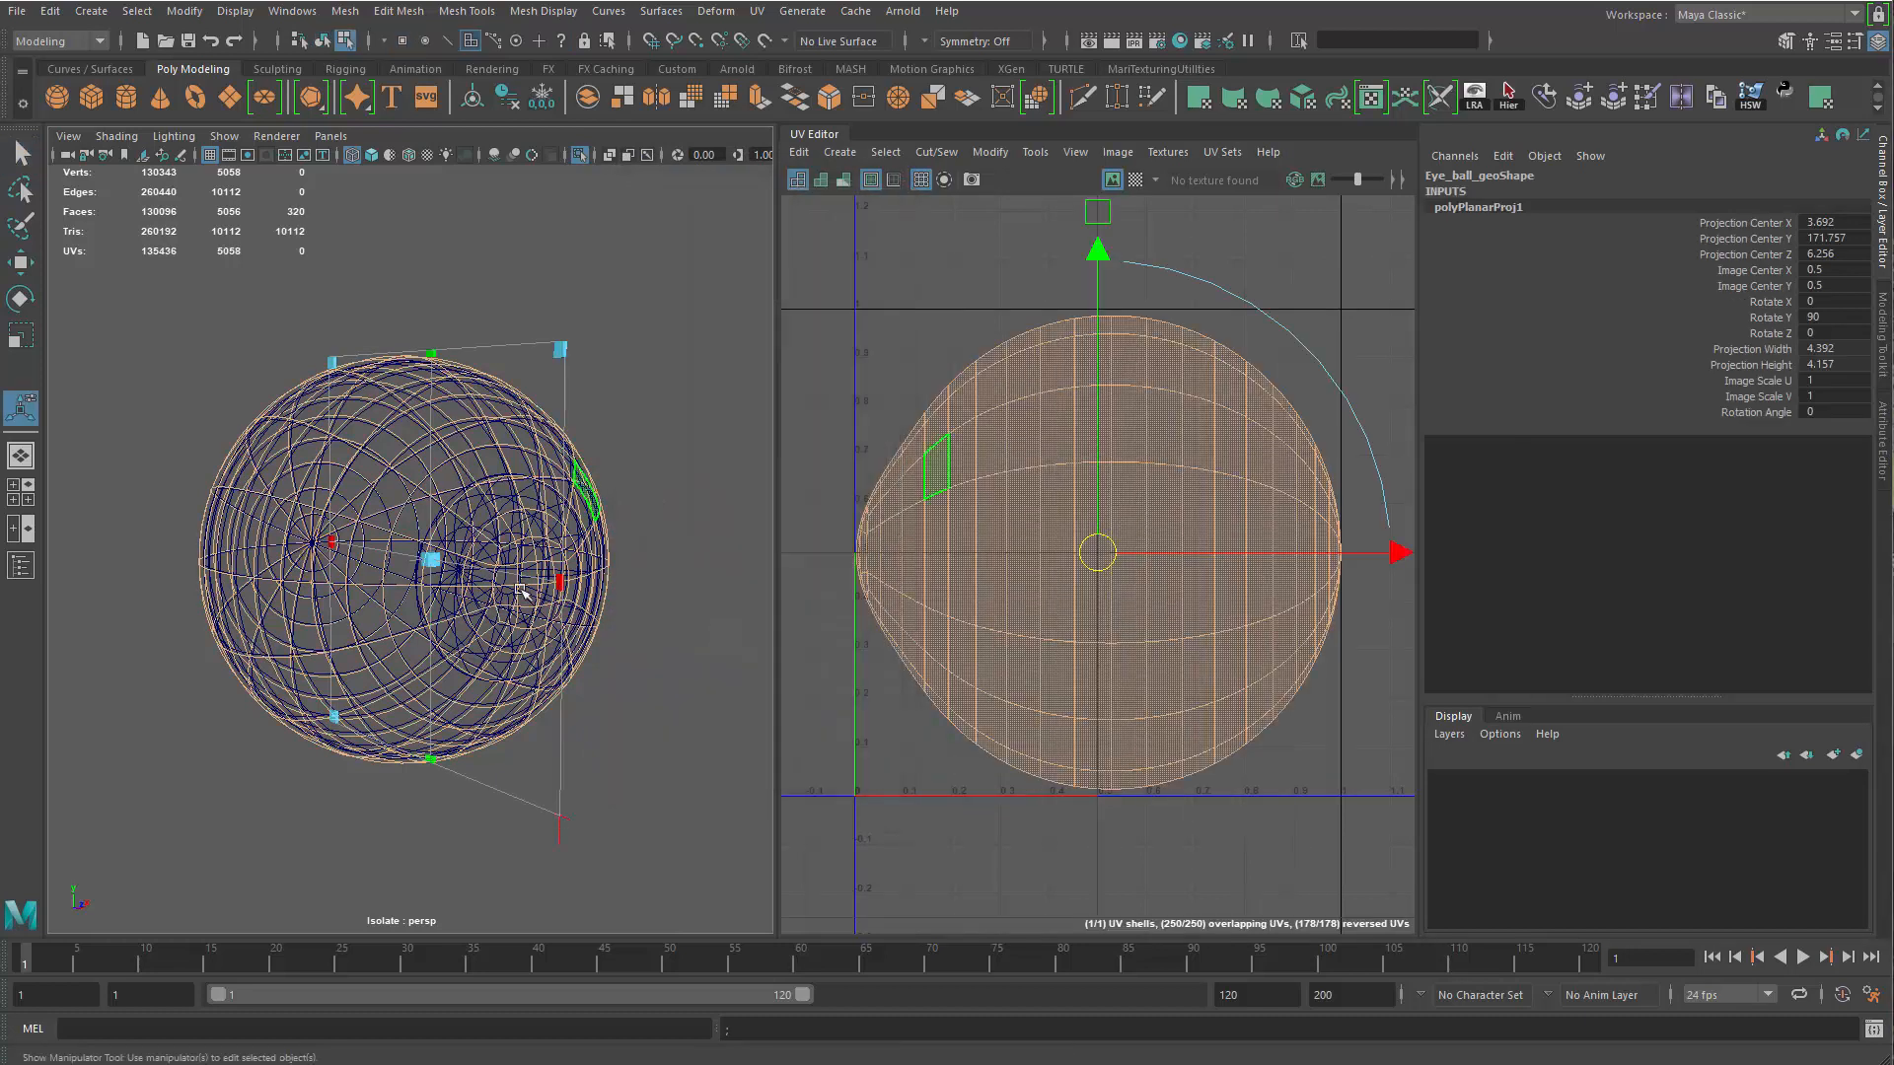
key("a")
middle_click_drag(499, 534, 537, 605, "alt")
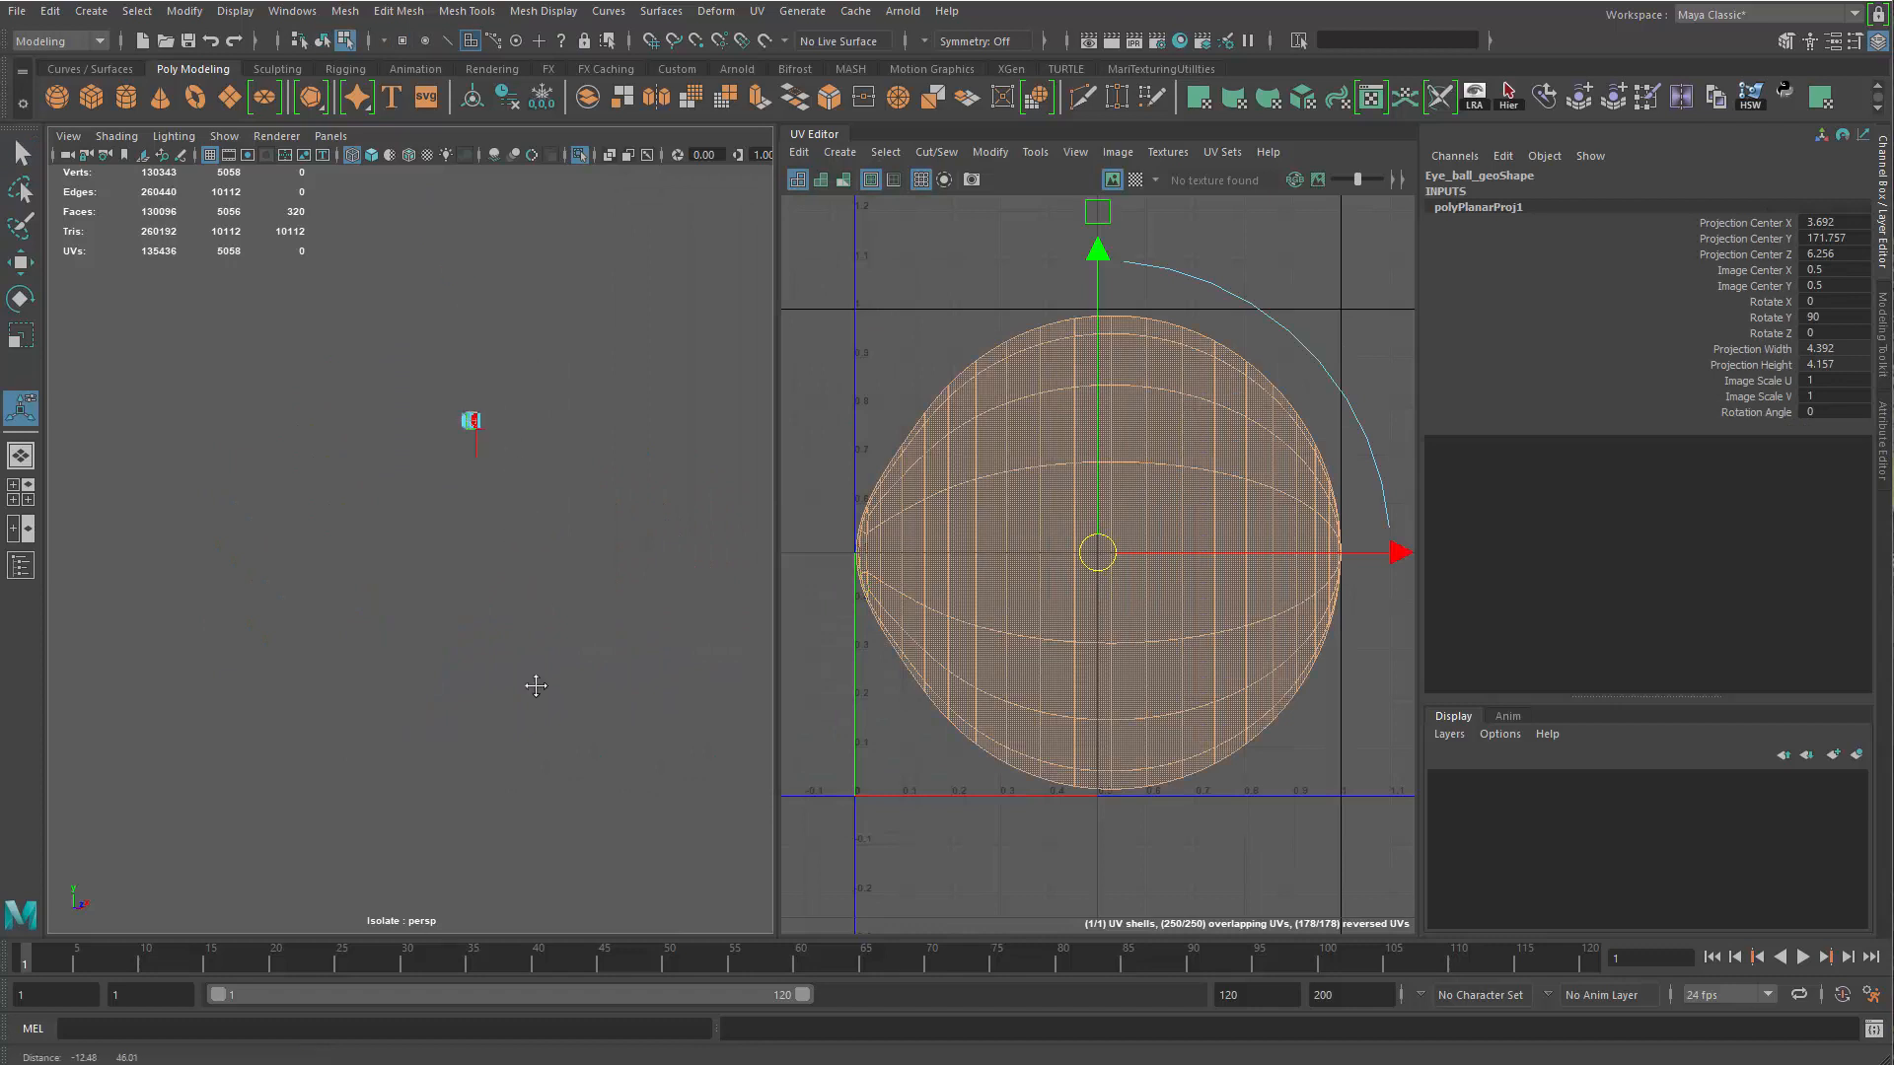
right_click_drag(483, 722, 462, 640, "alt")
middle_click_drag(462, 640, 401, 483, "alt")
right_click_drag(402, 482, 618, 444, "alt")
key("q")
middle_click_drag(618, 444, 483, 670, "alt")
right_click_drag(484, 671, 627, 430, "alt")
Apply a planar UV projection to the eyeball from the Z axis, fitted to the bounding box
left_click(756, 11)
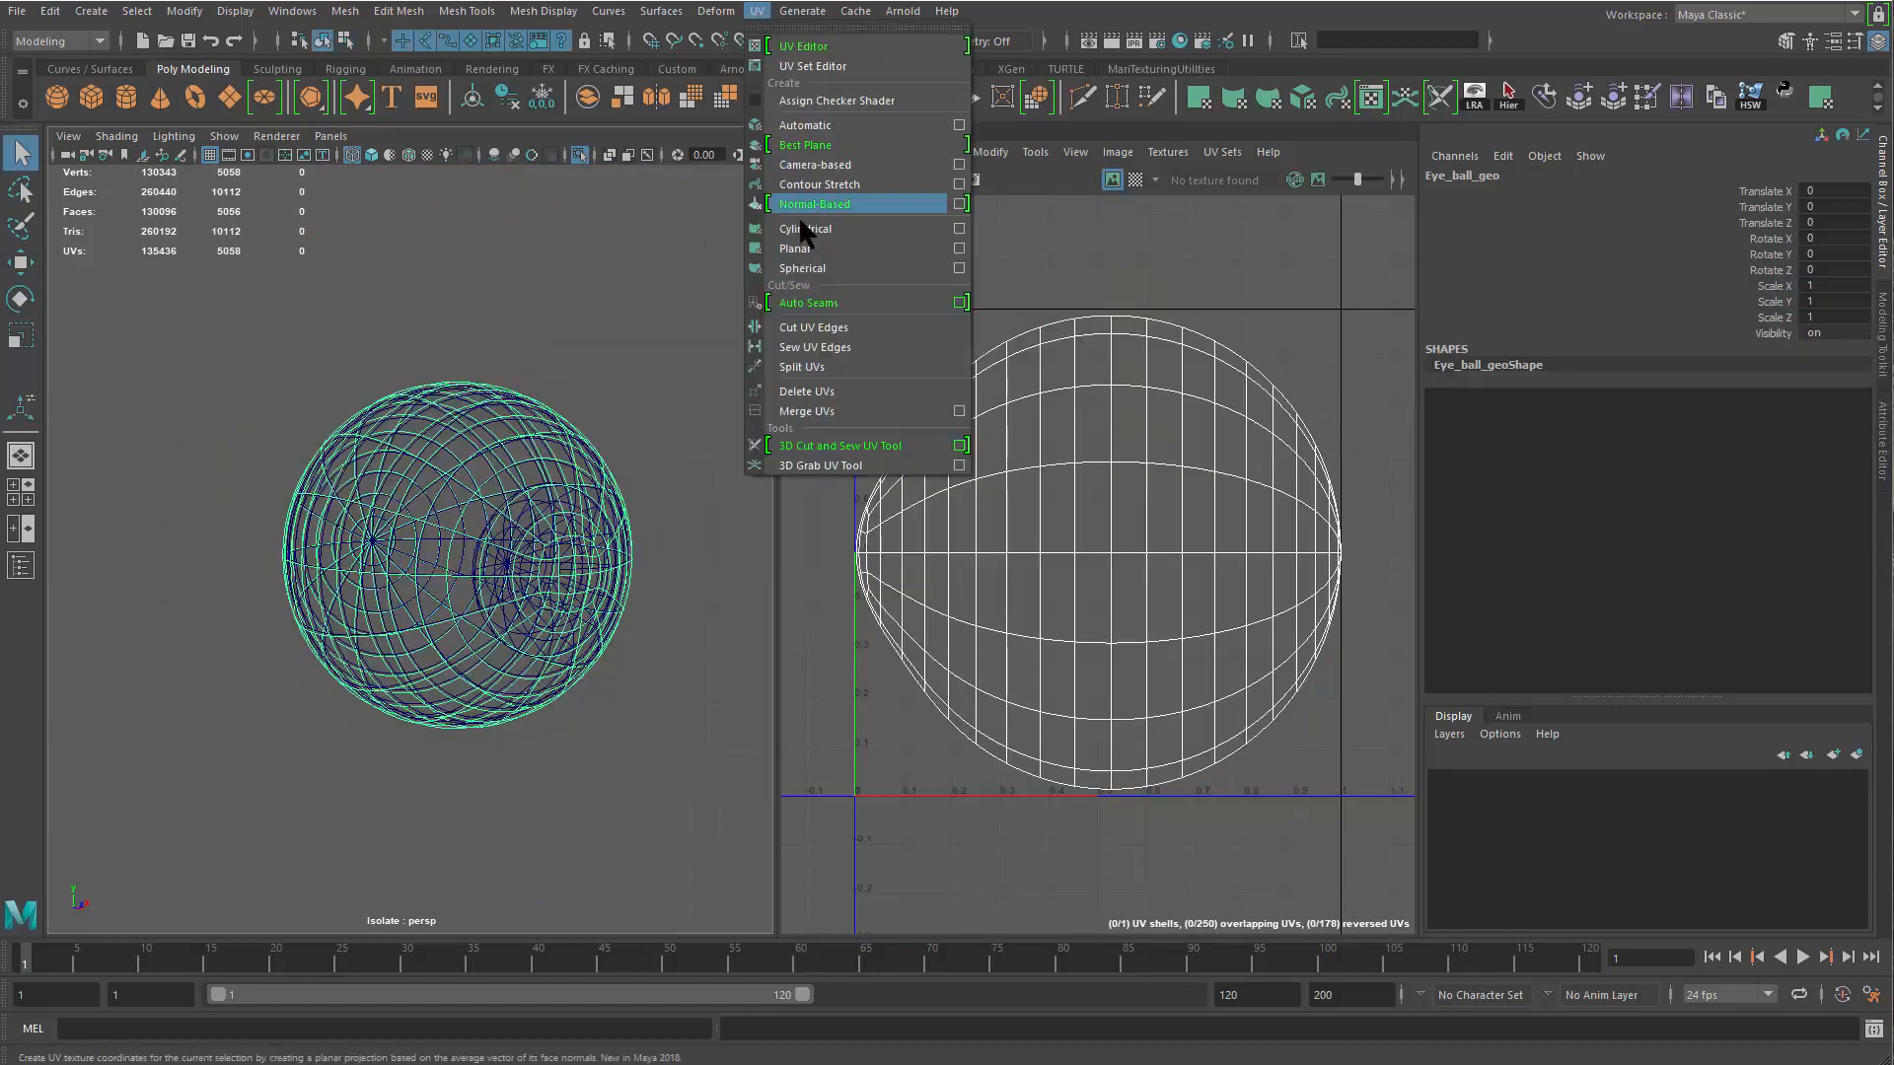
left_click(959, 248)
left_click_drag(742, 363, 1057, 251)
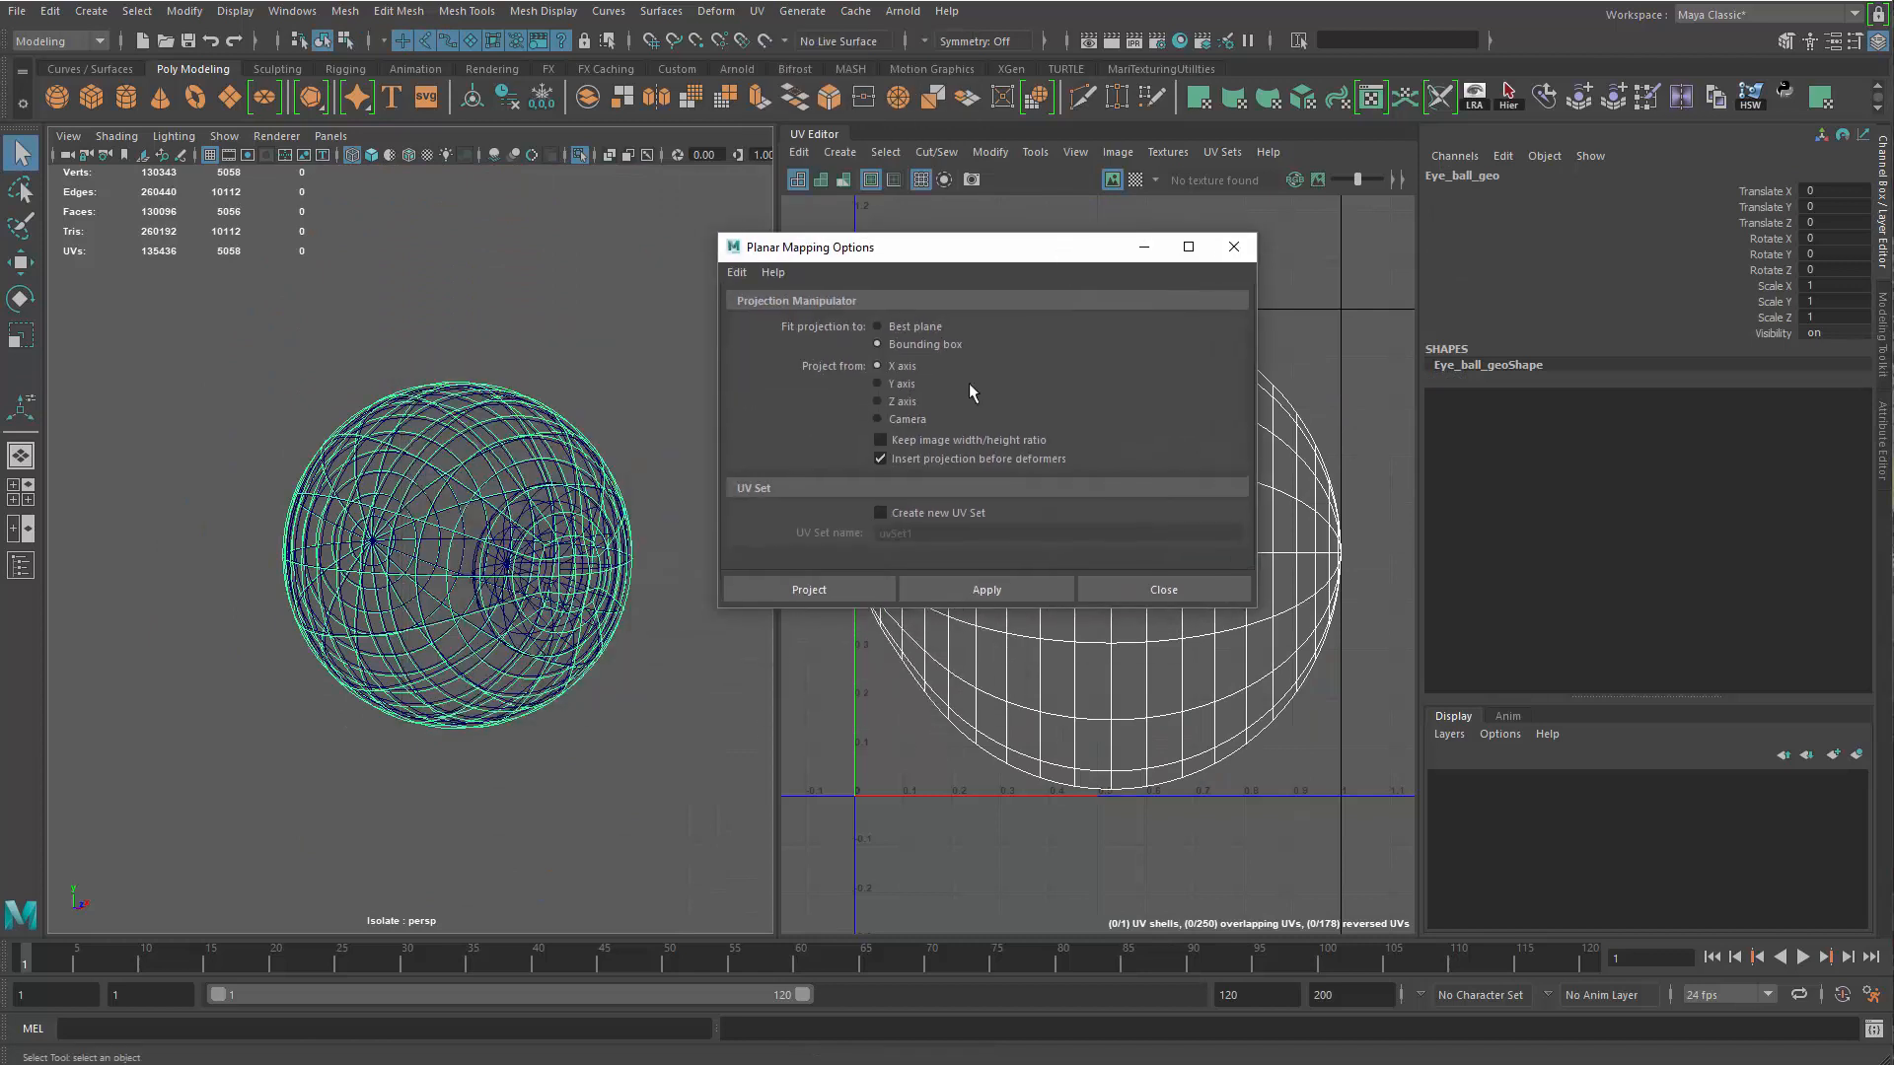
left_click_drag(685, 552, 360, 865, "alt")
key("f")
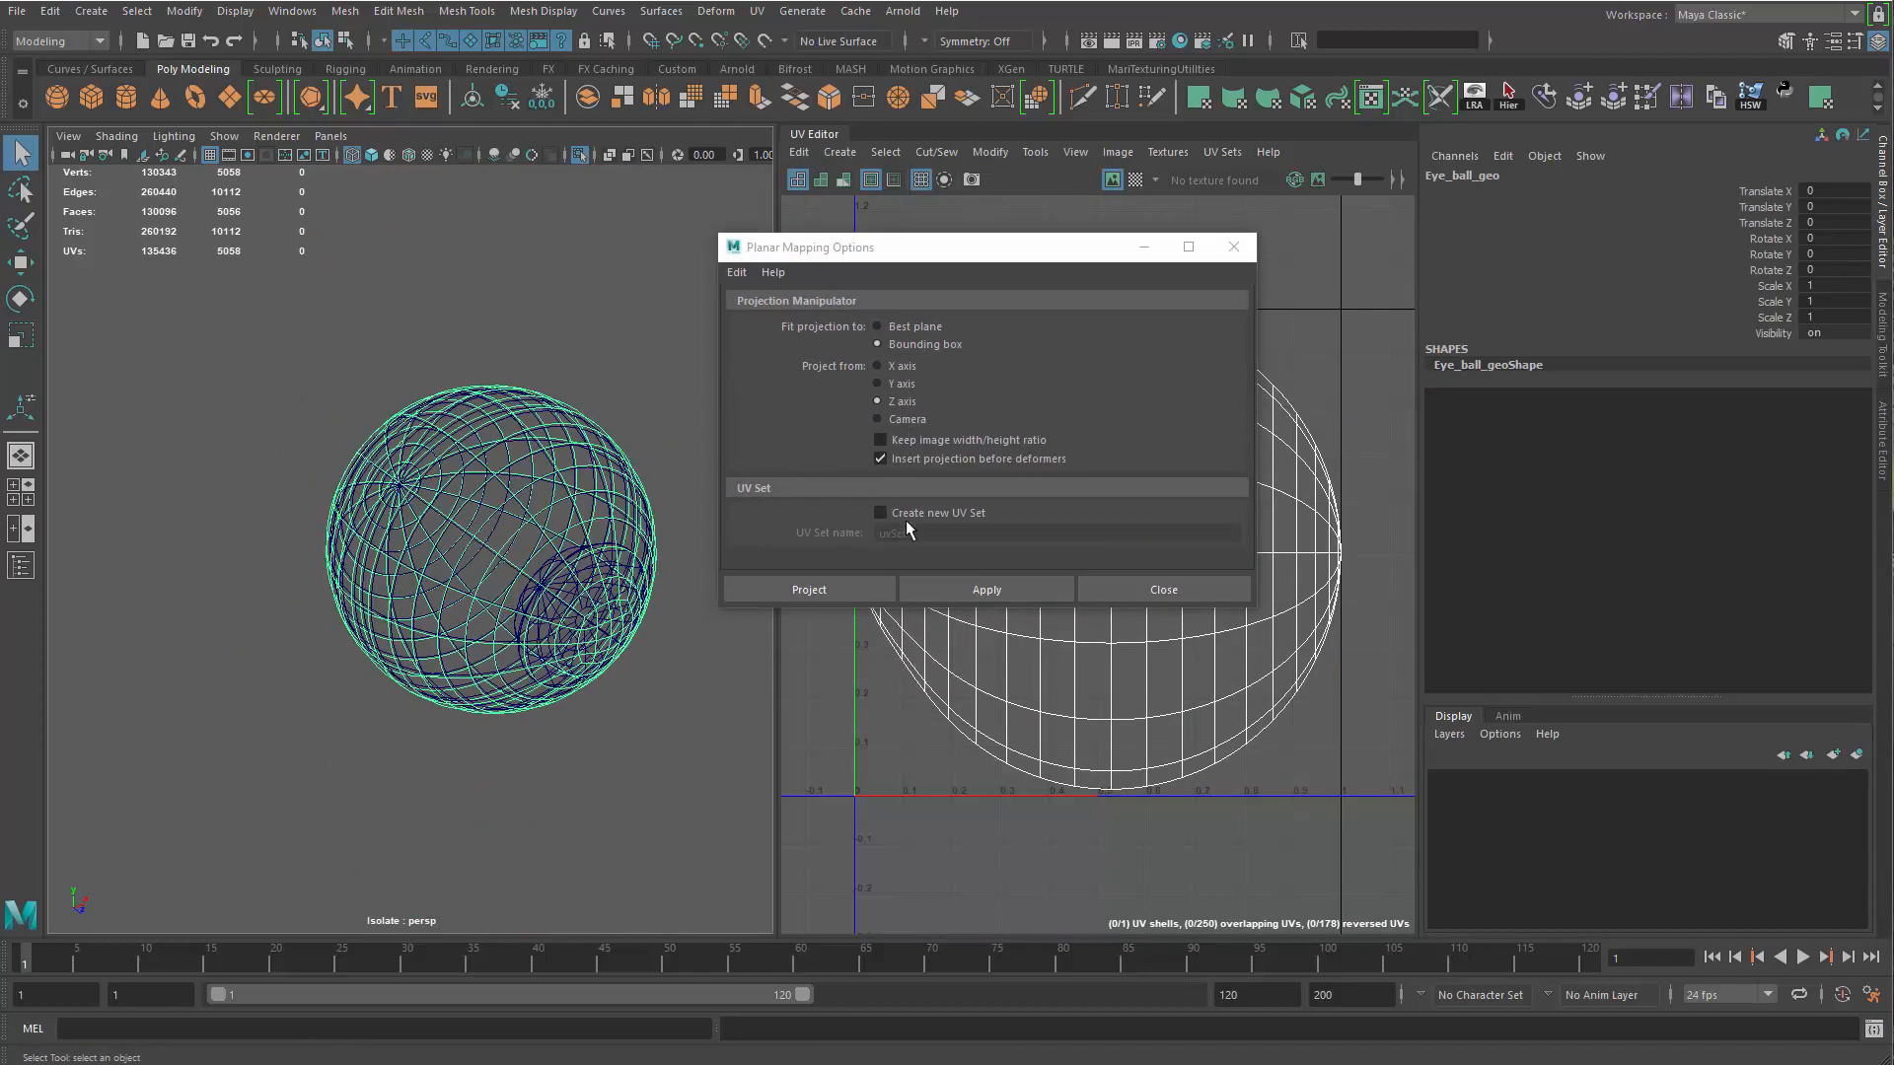
left_click(980, 590)
left_click(1163, 590)
Delete the eyeball's history, show it shaded, and cut the UVs along the edge loop separating its front and back
middle_click_drag(690, 782, 583, 554, "alt")
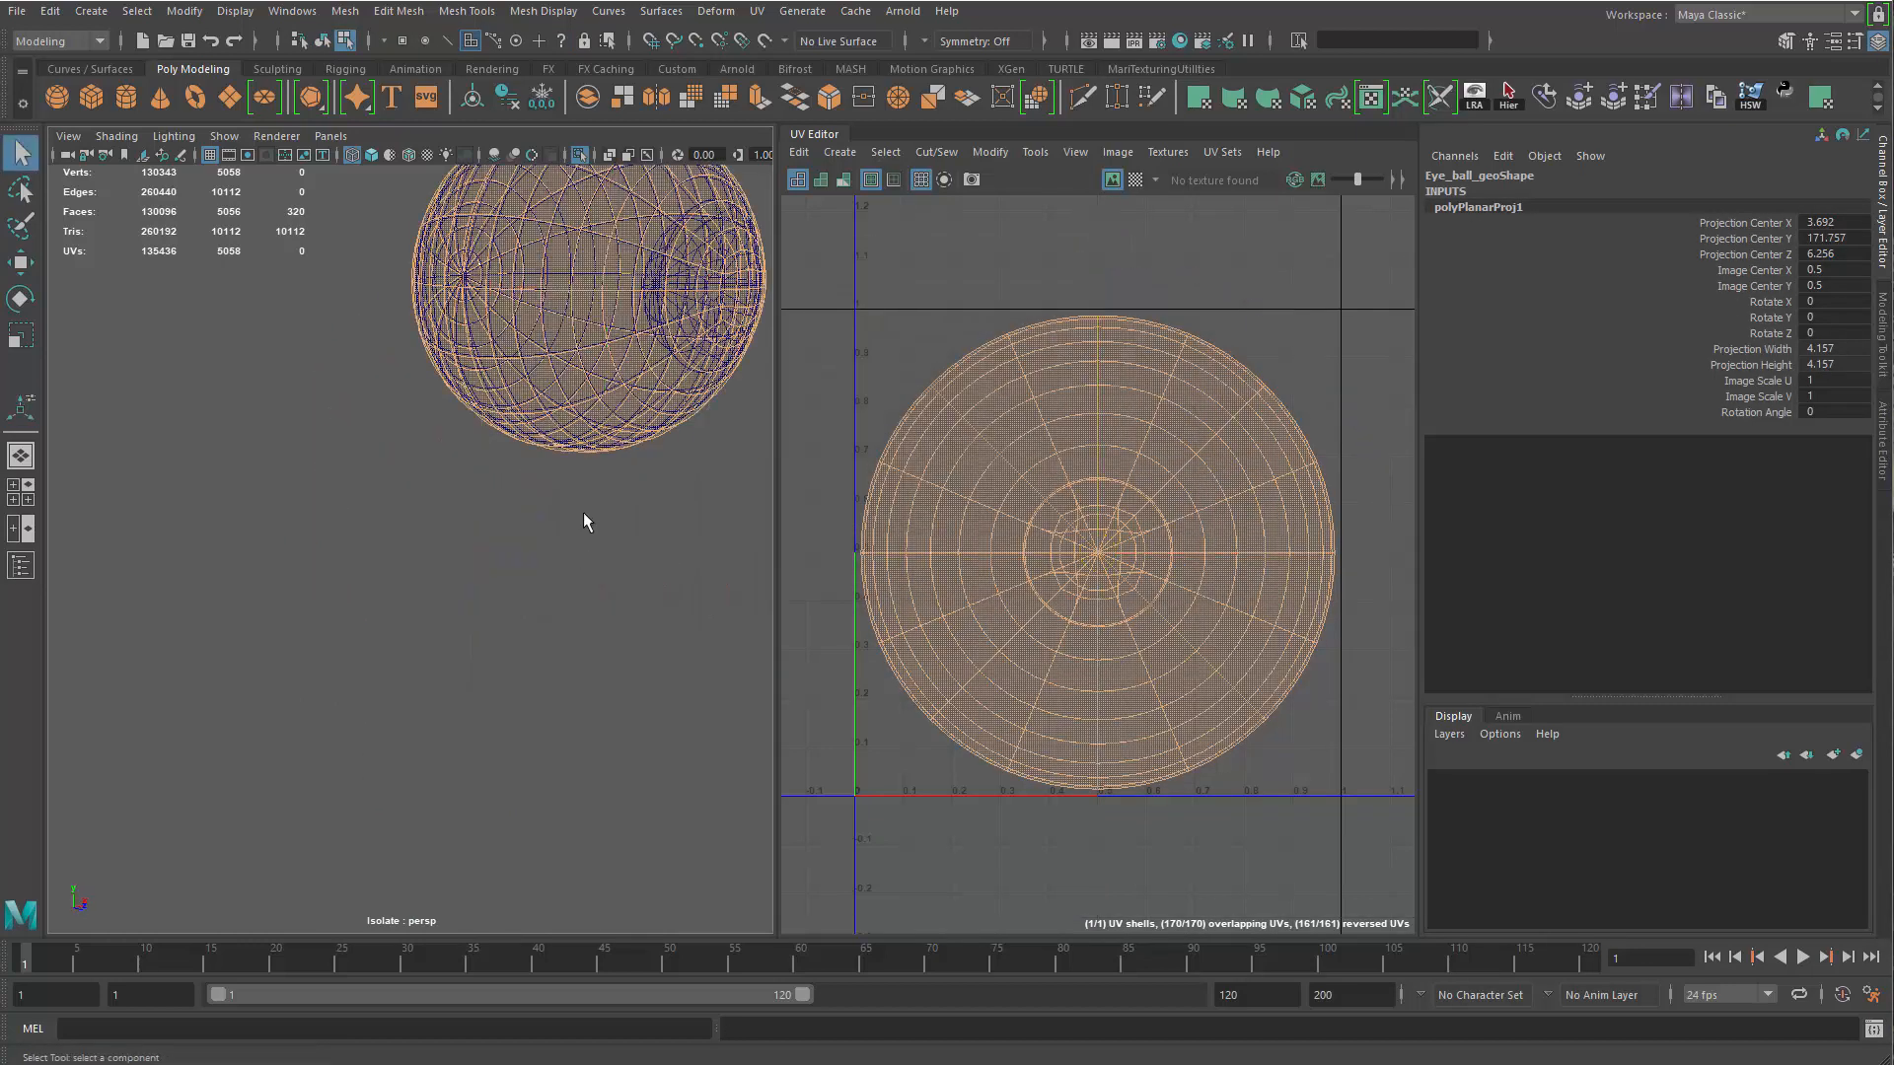
key("F8")
mouse_move(746, 321)
middle_mouse_down("alt")
mouse_move(747, 393)
mouse_move(678, 546)
middle_mouse_up("alt")
right_click_drag(677, 546, 829, 523, "alt")
key("alt+shift+d")
mouse_move(416, 509)
middle_mouse_down("alt")
mouse_move(612, 537)
mouse_move(571, 524)
middle_mouse_up("alt")
key("5")
right_click_drag(571, 524, 590, 431)
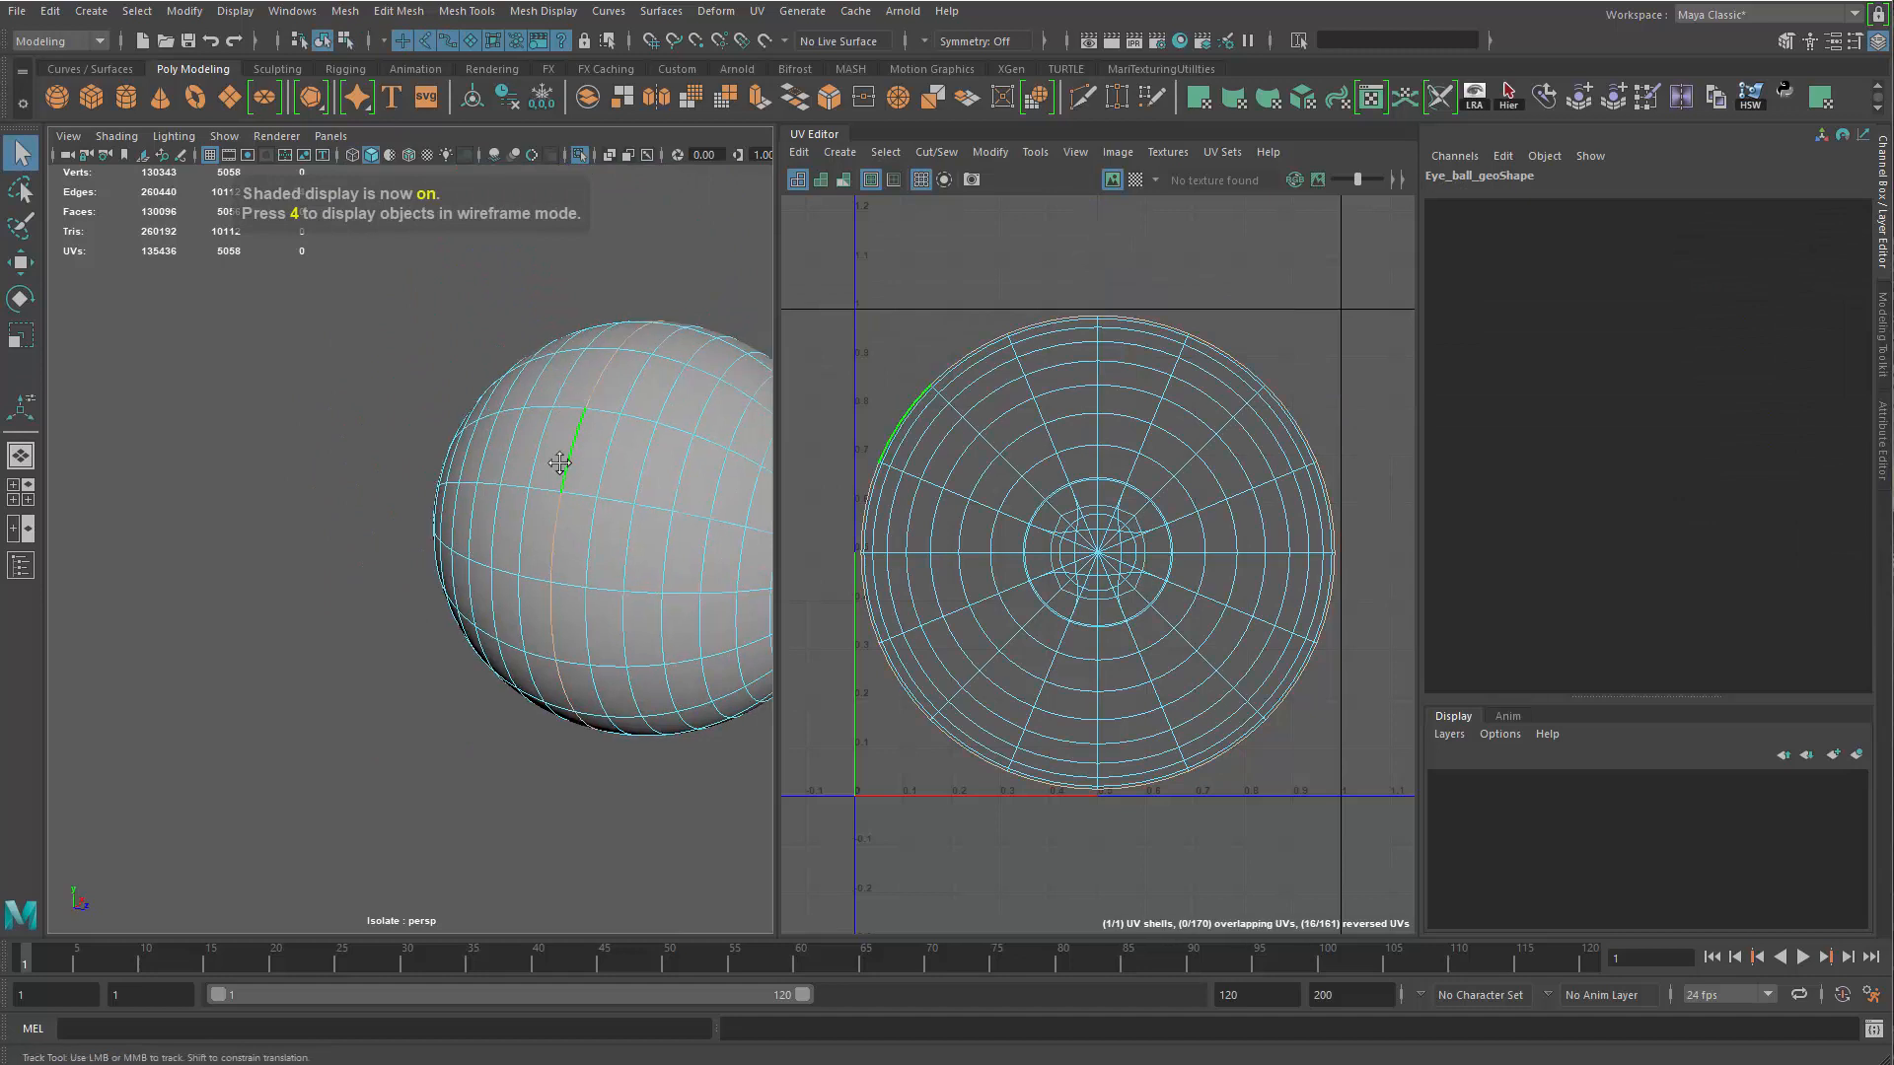
middle_click_drag(599, 454, 473, 466, "alt")
right_click(1149, 423, "shift")
right_click_drag(943, 538, 923, 550, "shift")
middle_click_drag(840, 645, 875, 464, "alt")
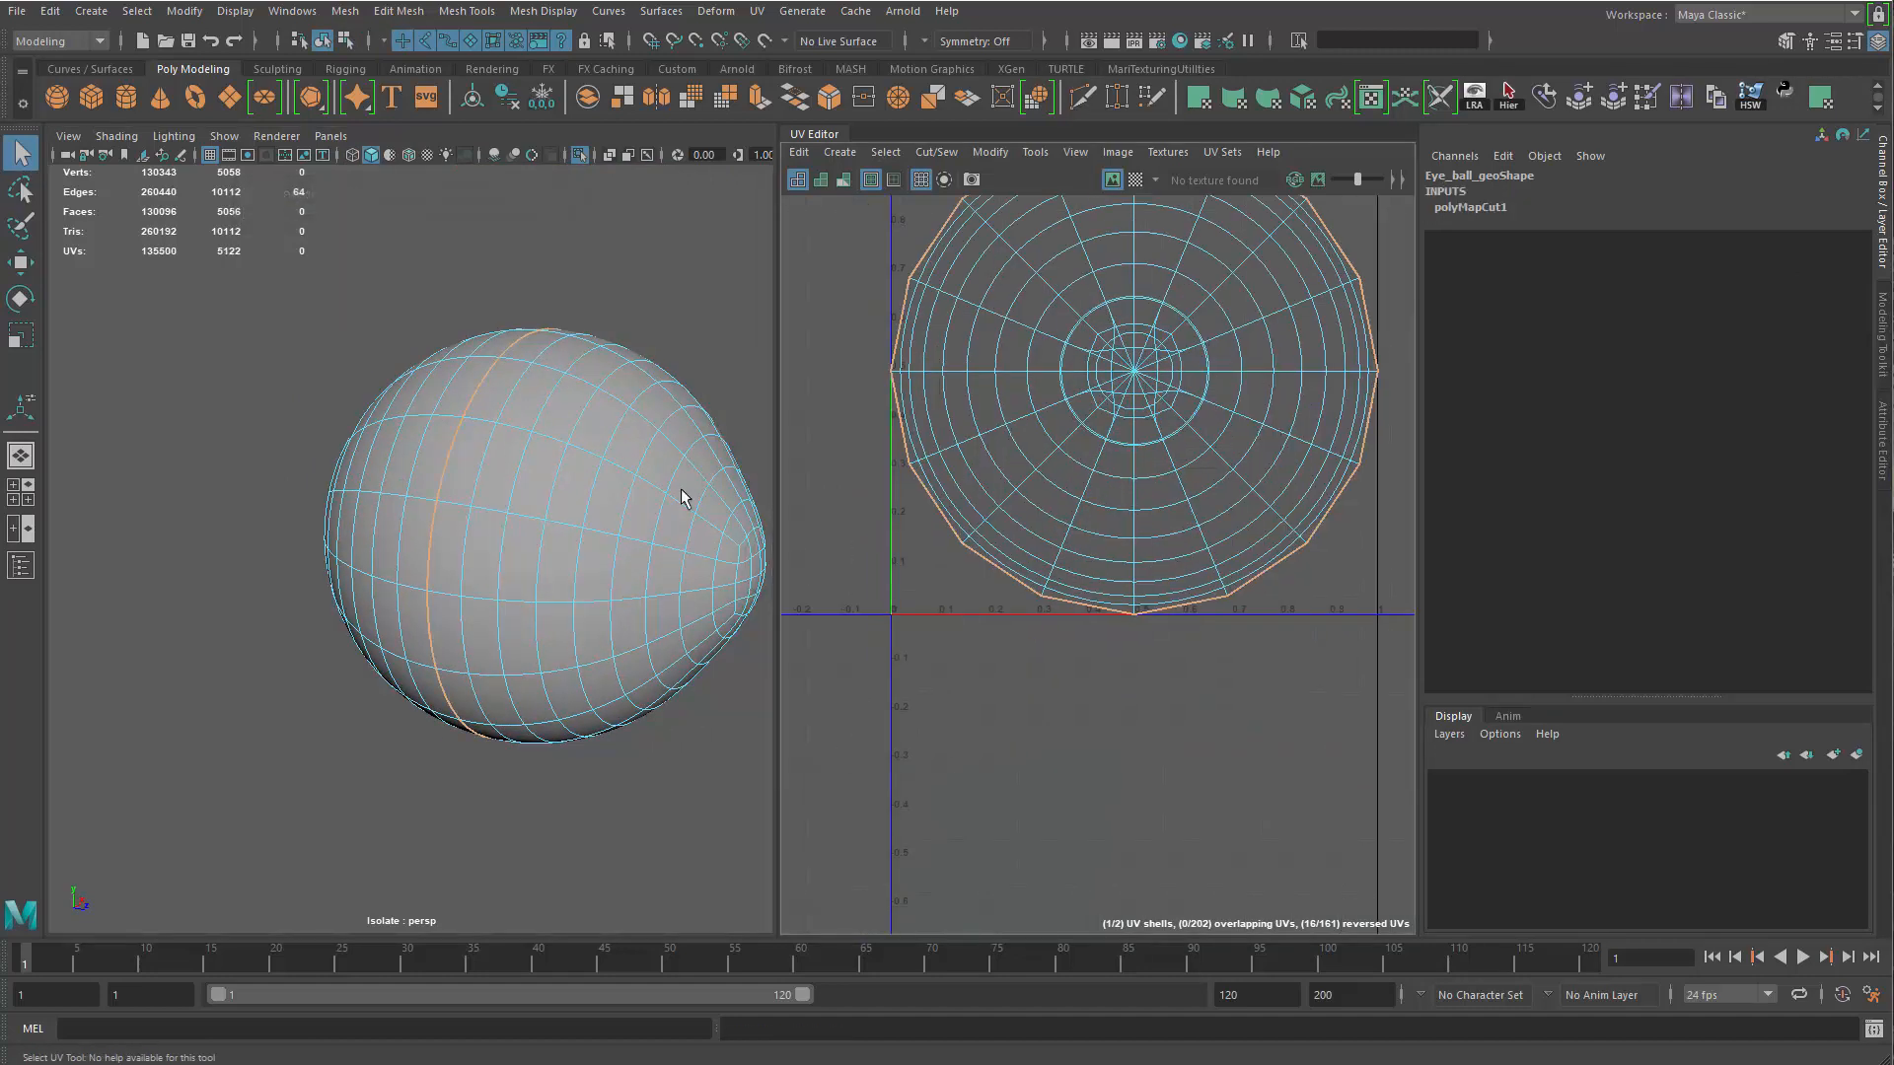
Scale down the eyeball's back UV shell and place it in the lower-left corner of the UV tile
right_click_drag(698, 432, 797, 434)
mouse_move(408, 442)
right_mouse_down()
mouse_move(430, 400)
mouse_move(406, 419)
right_mouse_up()
left_click(428, 422)
double_click(423, 422)
left_click(434, 414)
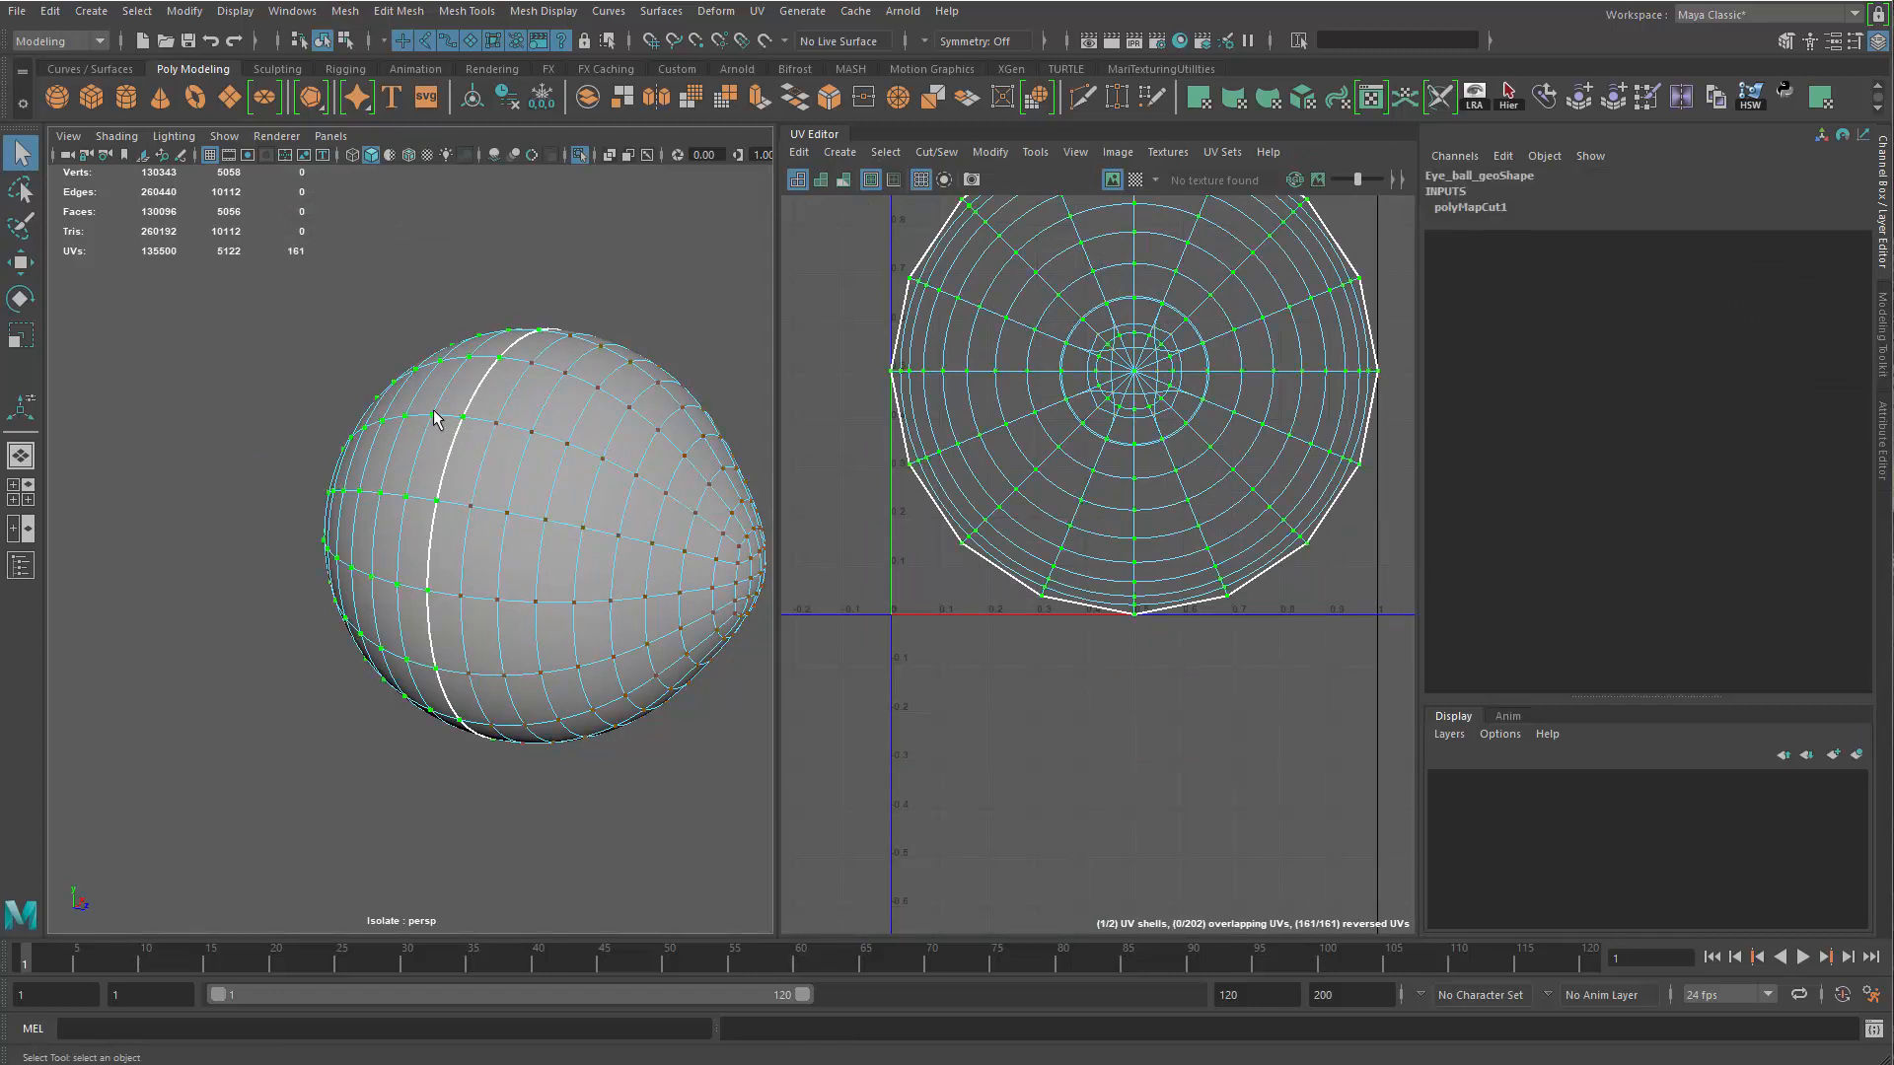
middle_click_drag(1196, 405, 1257, 405, "alt")
key("w")
key("r")
left_click_drag(1194, 371, 990, 573)
key("w")
key("r")
key("w")
middle_click_drag(351, 688, 414, 674, "alt")
left_click_drag(414, 674, 424, 630, "alt")
right_click_drag(423, 630, 453, 626, "alt")
middle_click_drag(452, 625, 355, 622, "alt")
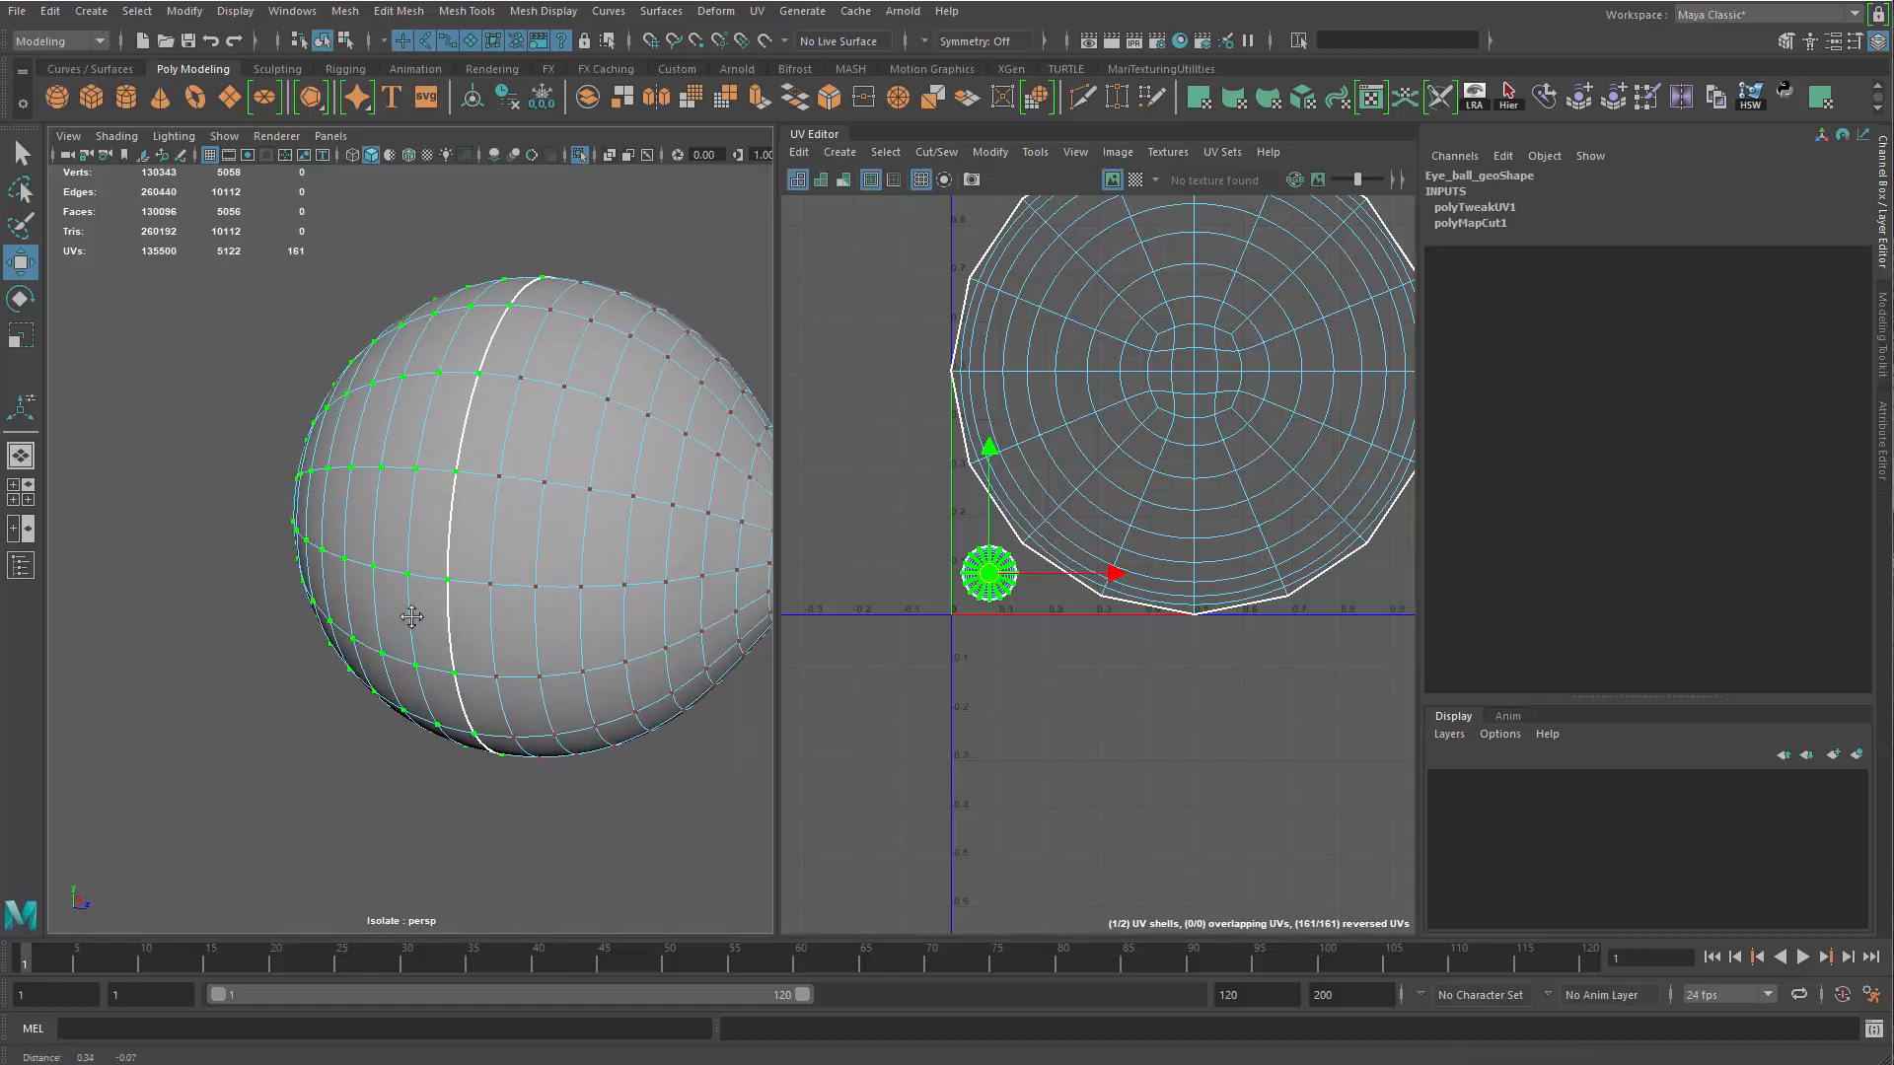
key("q")
right_click_drag(375, 595, 649, 356)
left_click(649, 356)
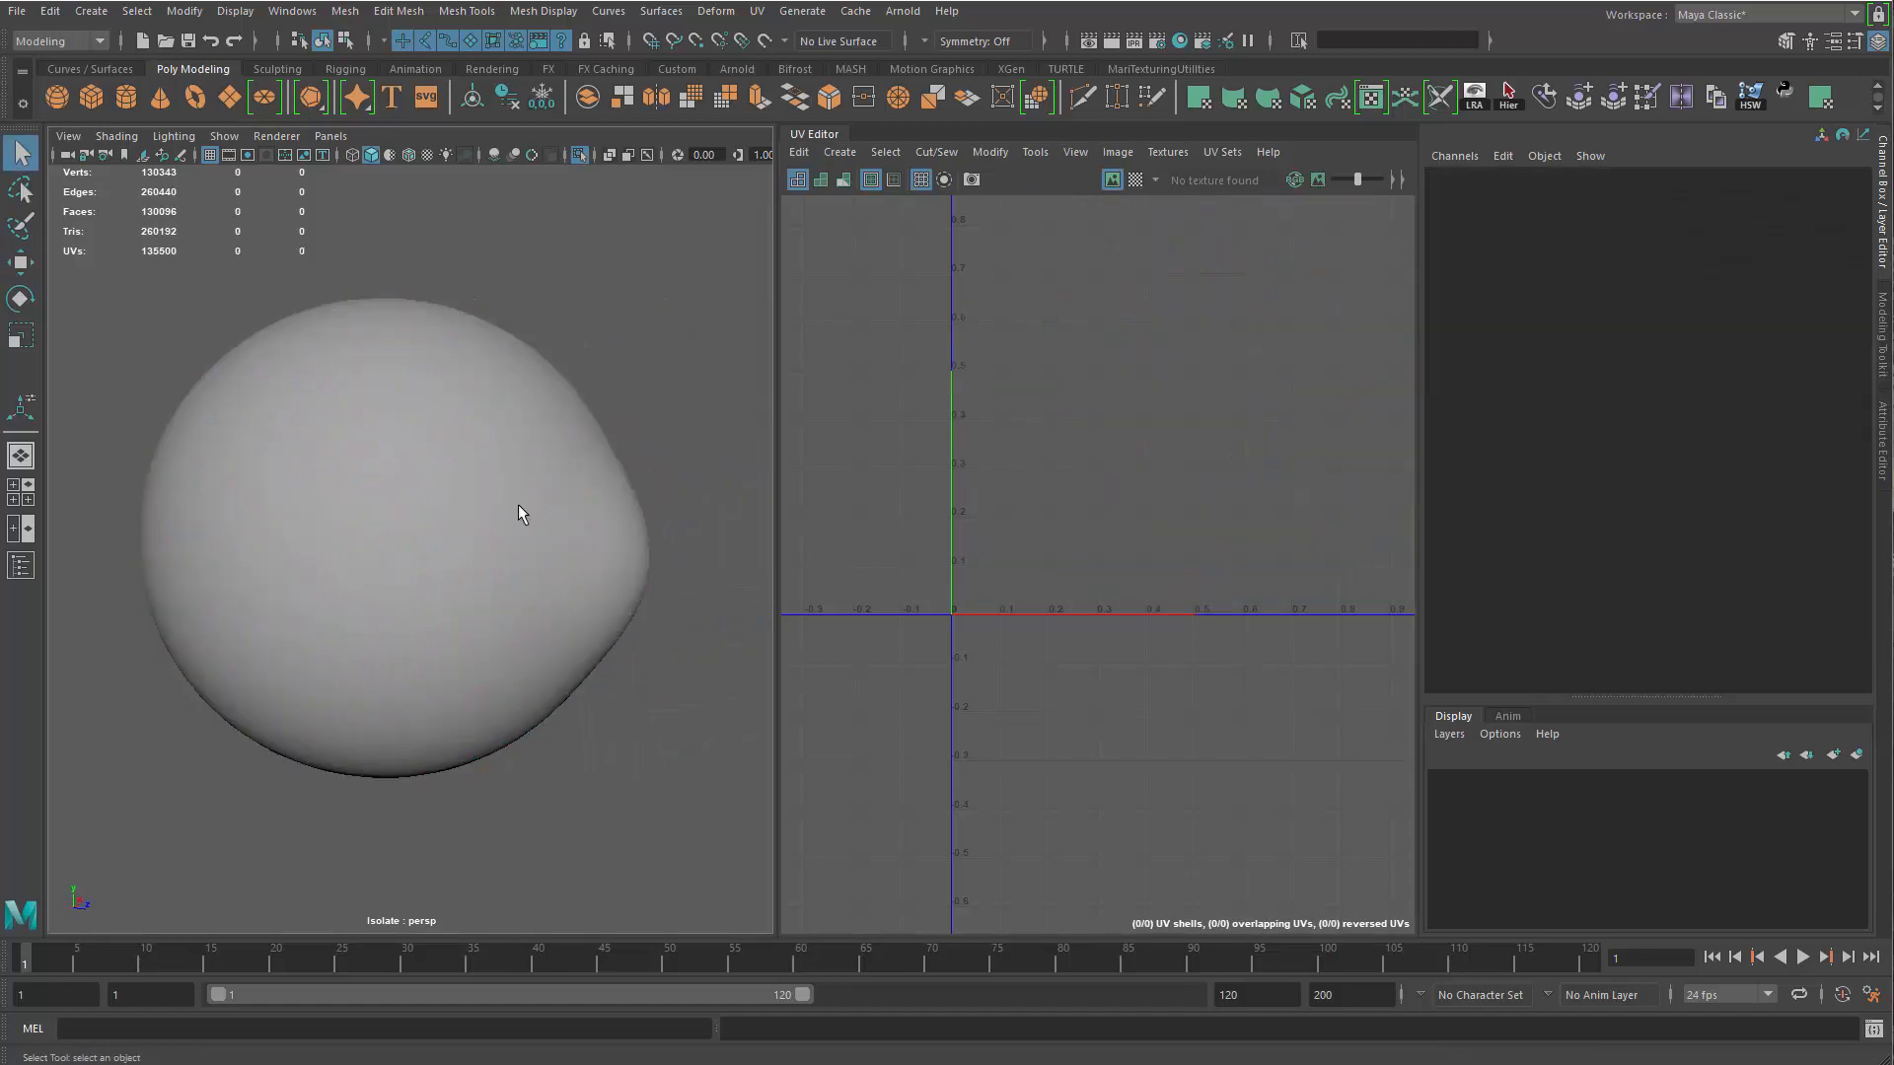
Turn off the eyeball's smooth preview and unfold its large front UV shell
left_click_drag(511, 505, 257, 530)
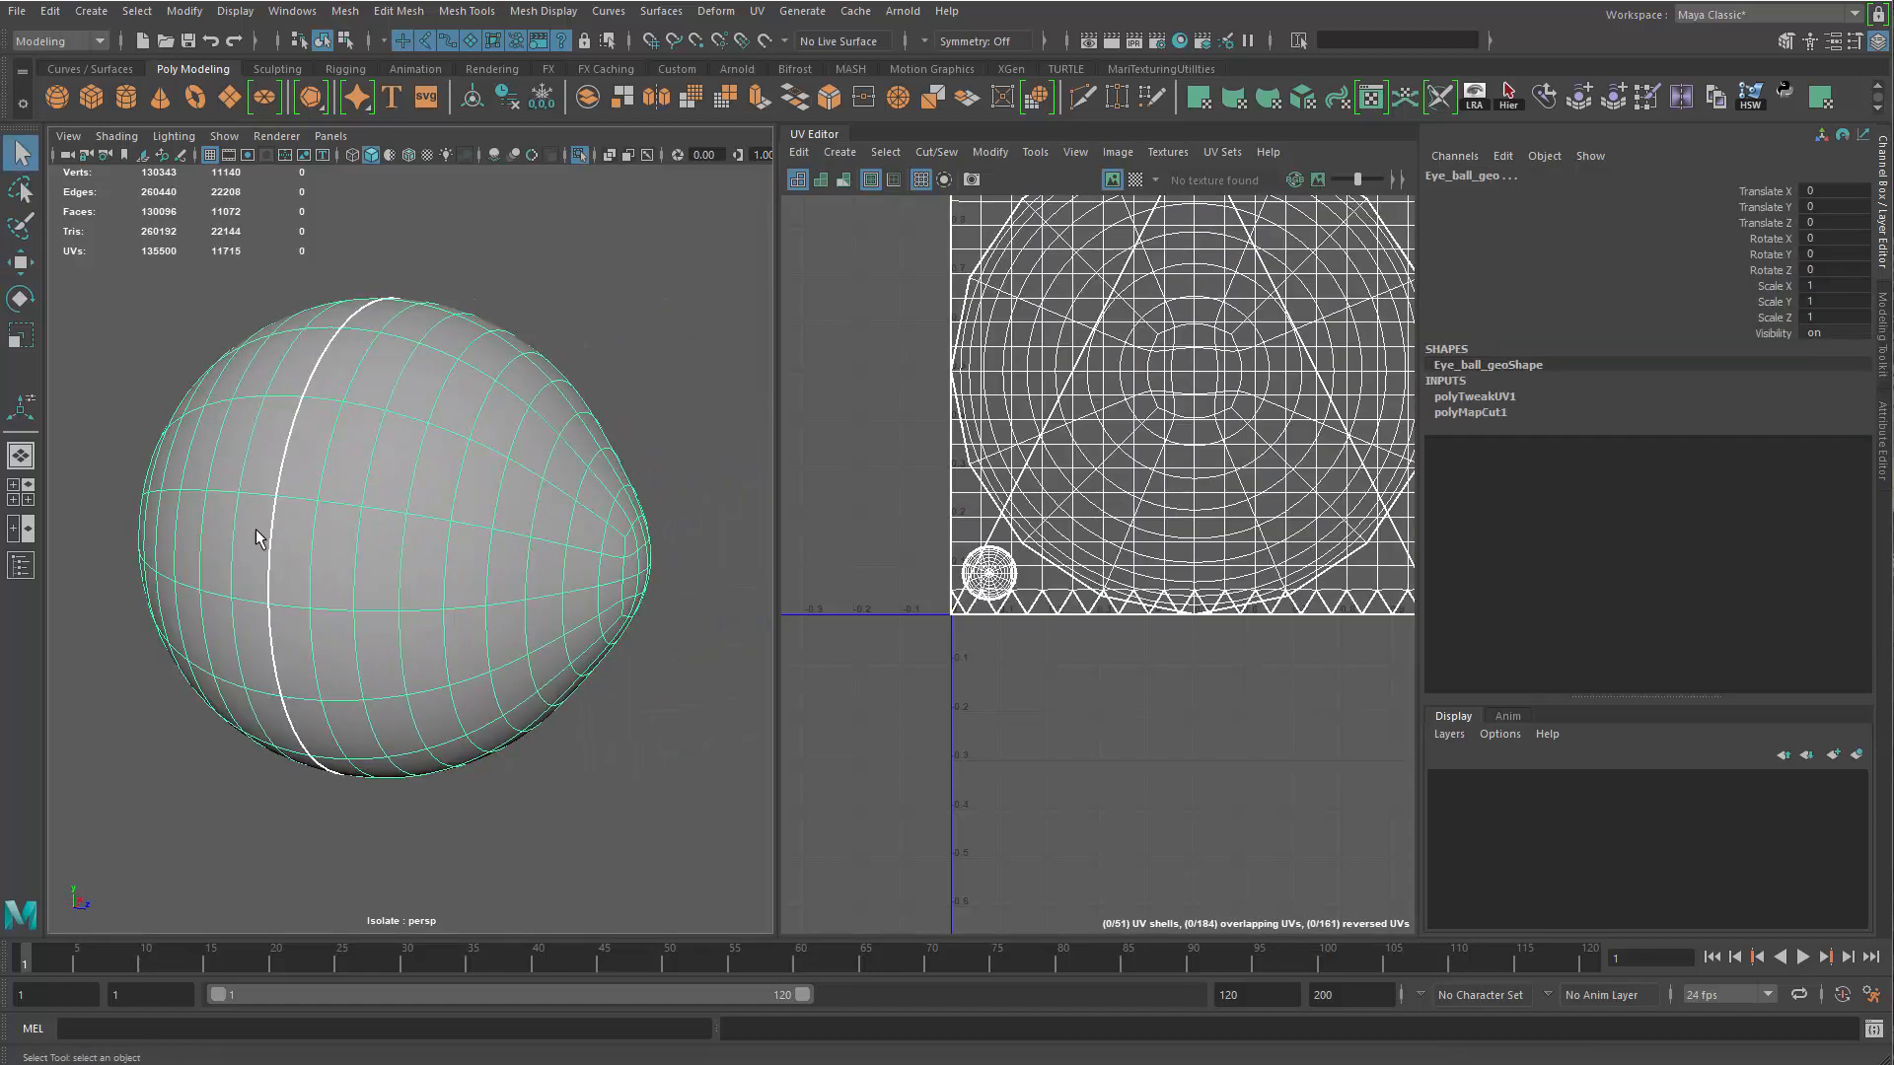
left_click(476, 644)
middle_click_drag(1043, 470, 989, 583, "alt")
key("1")
right_click_drag(1006, 572, 1180, 473)
left_click(1180, 476)
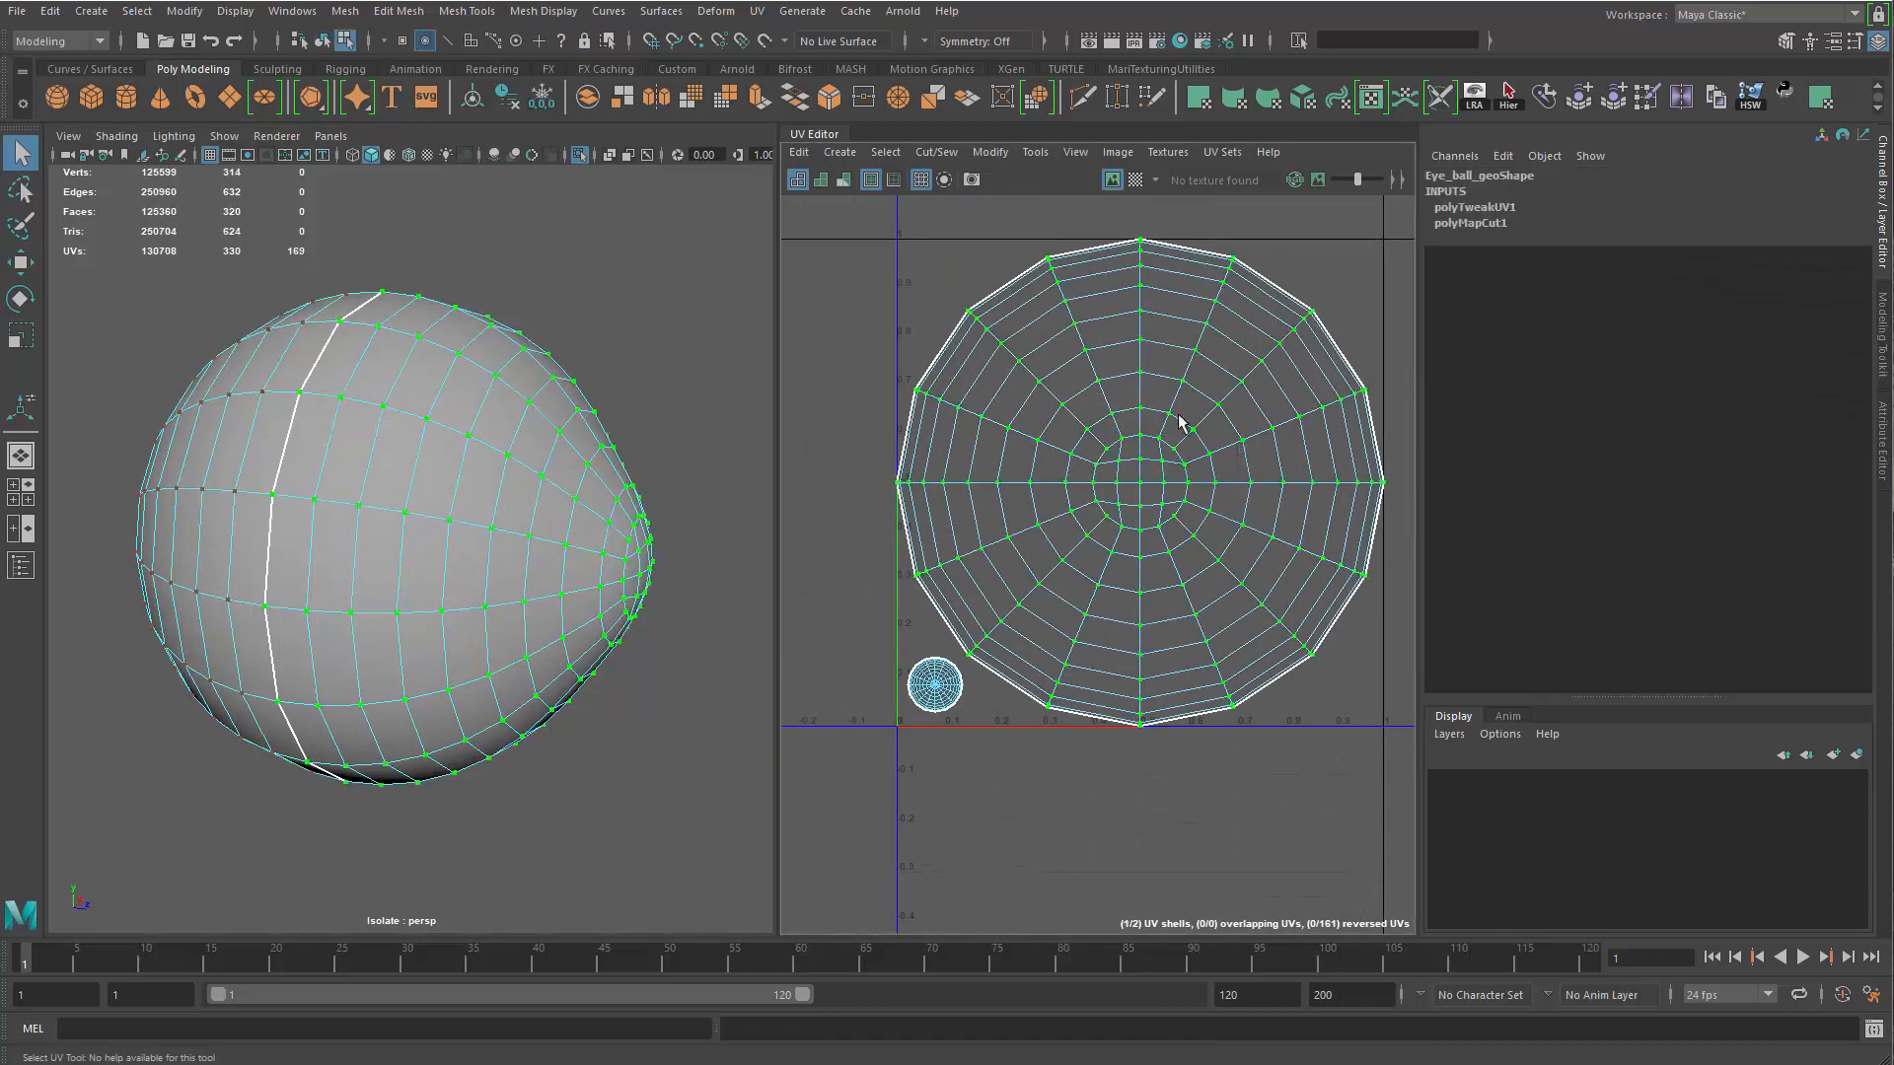
right_click_drag(1160, 398, 838, 399, "shift")
middle_click_drag(1184, 462, 1132, 462, "alt")
right_click_drag(1132, 462, 1164, 462, "alt")
Scale the front UV shell slightly so it fits inside the 0 to 1 UV tile
key("r")
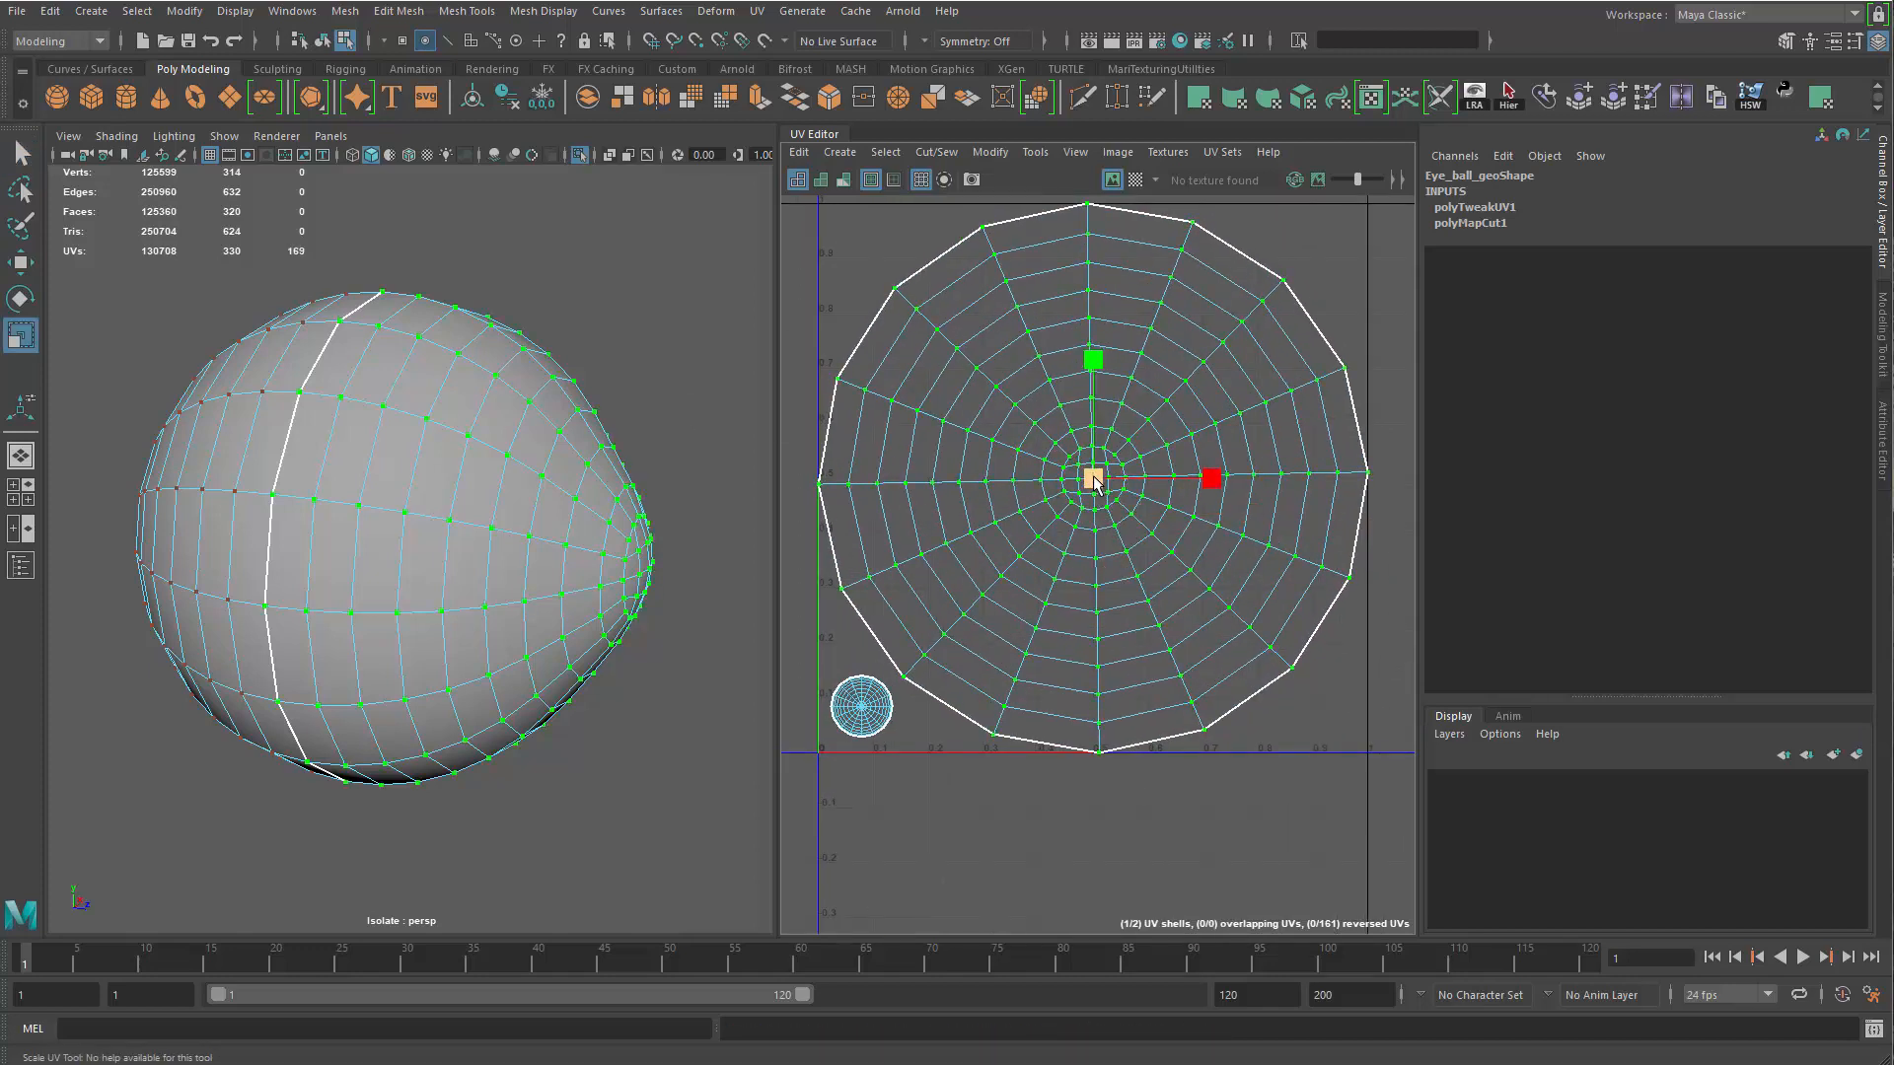
left_click_drag(1100, 480, 1094, 483)
middle_click_drag(1317, 551, 1285, 748, "alt")
right_click_drag(1285, 749, 1118, 381, "alt")
middle_click_drag(1117, 381, 1149, 502, "alt")
scroll(1149, 501, "up", 3)
middle_click_drag(1018, 382, 1101, 544, "alt")
right_click_drag(1101, 544, 1266, 722, "alt")
right_click_drag(1146, 589, 1021, 646, "alt")
middle_click_drag(1021, 646, 879, 441, "alt")
right_click_drag(879, 441, 1198, 431, "alt")
middle_click_drag(1198, 431, 1274, 428, "alt")
right_click_drag(1274, 428, 1134, 439, "alt")
key("q")
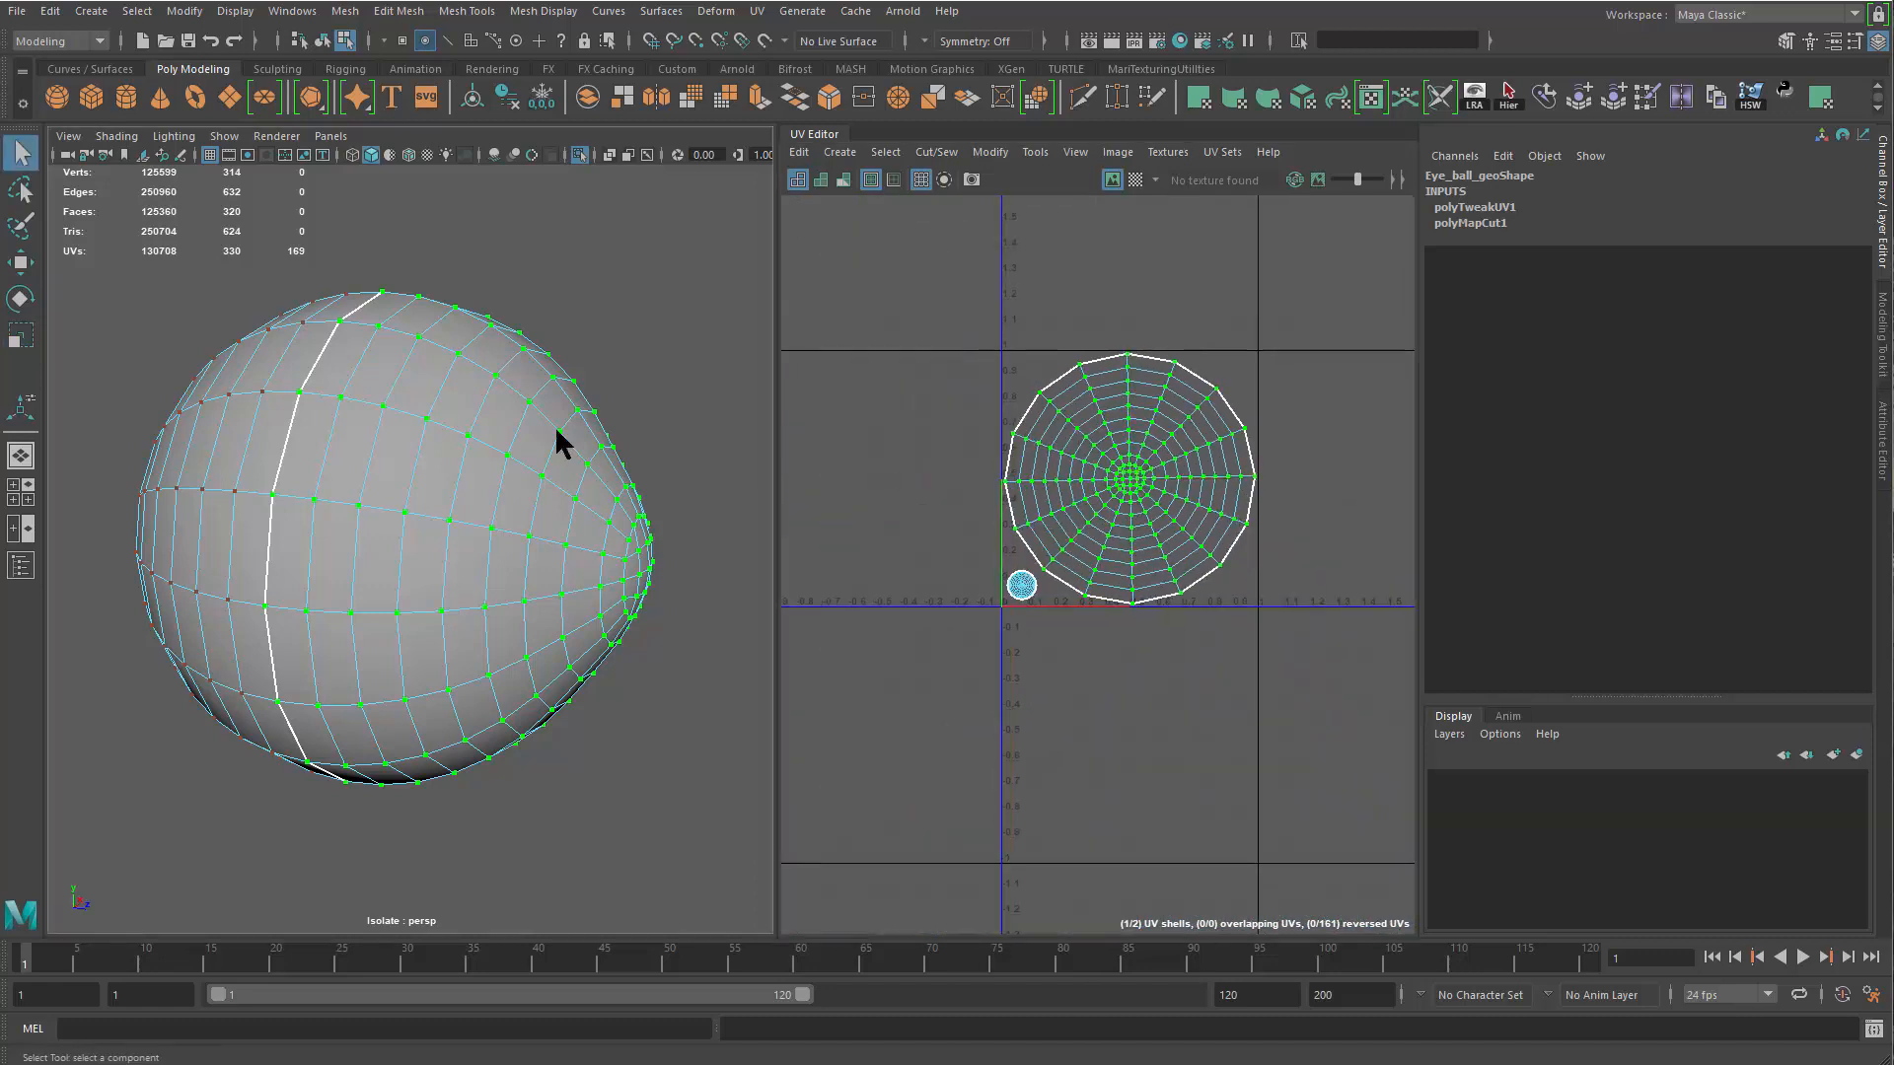
Return the eyeball to object mode and delete its construction history
right_click_drag(460, 559, 555, 494)
left_click(556, 495)
left_click_drag(658, 537, 611, 536, "alt")
key("alt+shift+d")
key("f")
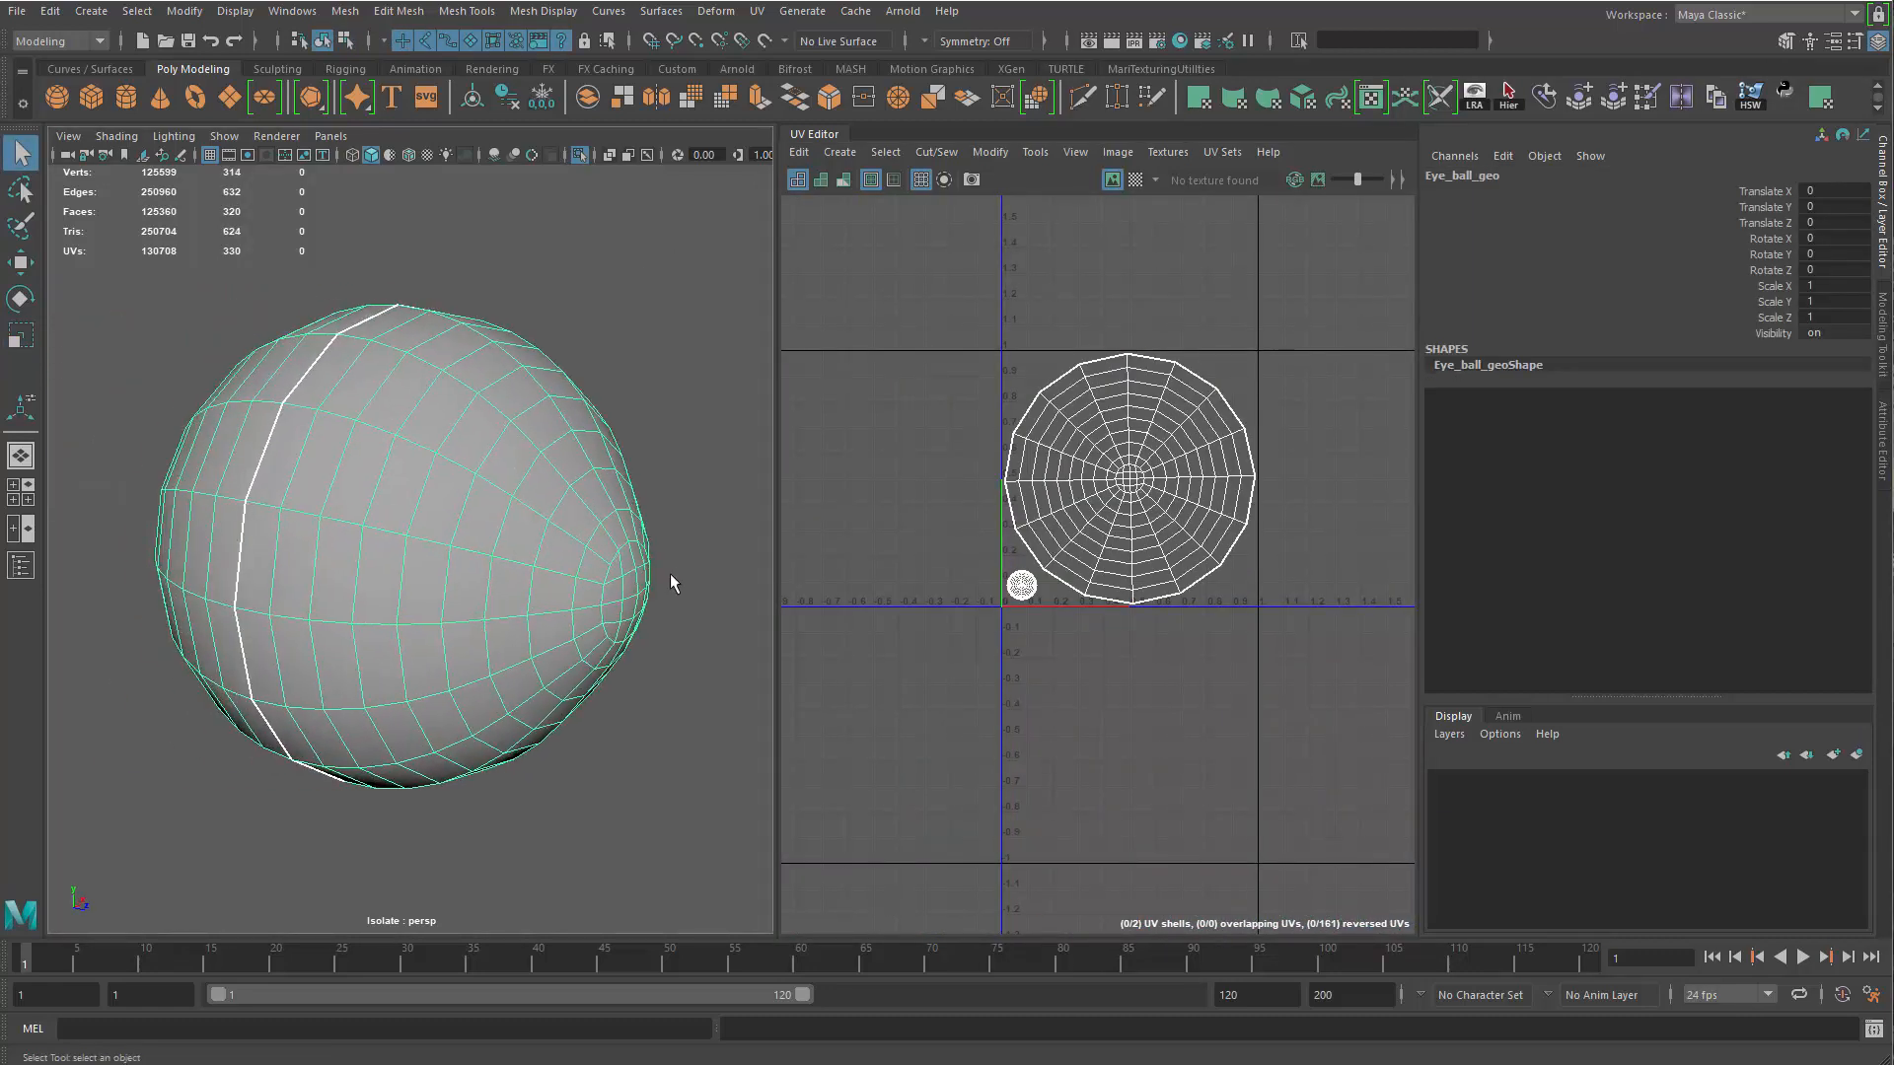
Turn the smooth preview of the eyeball back on and reselect the mesh
right_click_drag(690, 570, 637, 566, "alt")
left_click_drag(638, 566, 600, 624, "alt")
key("f")
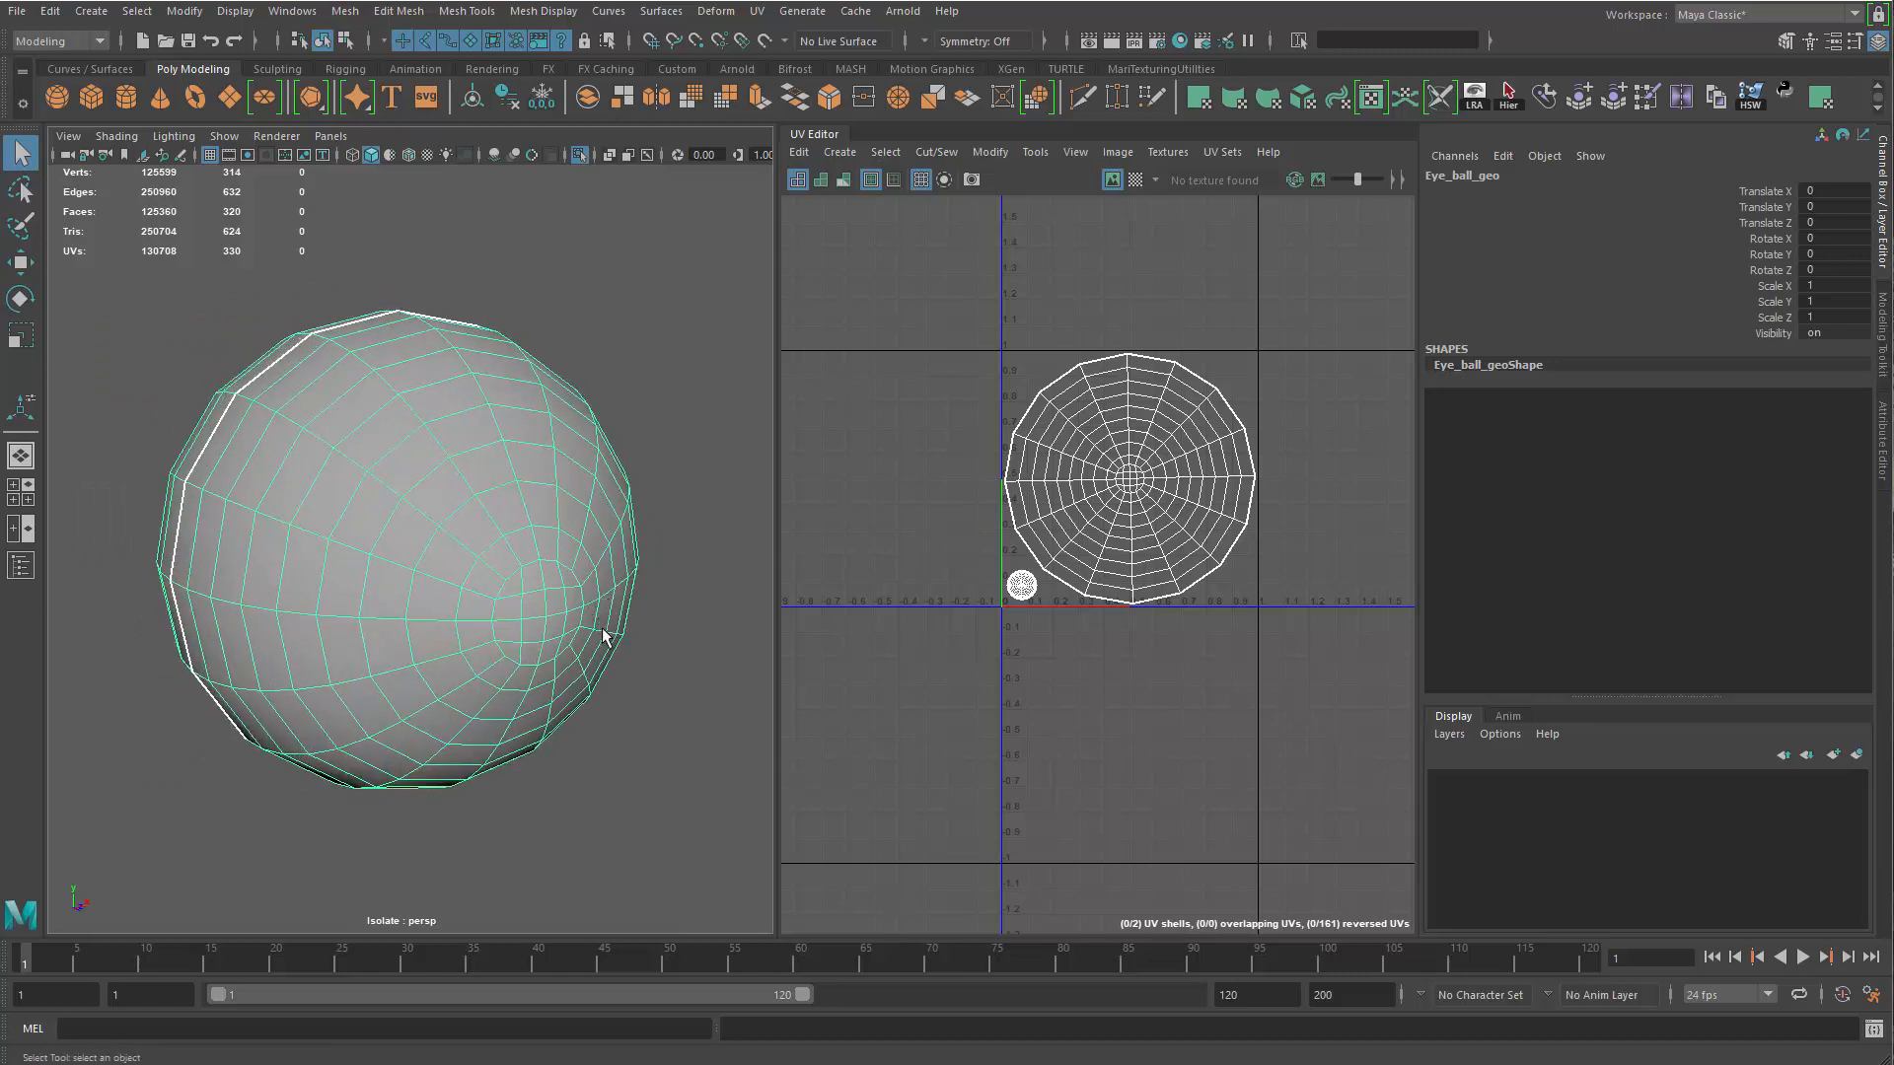
key("3")
left_click(643, 791)
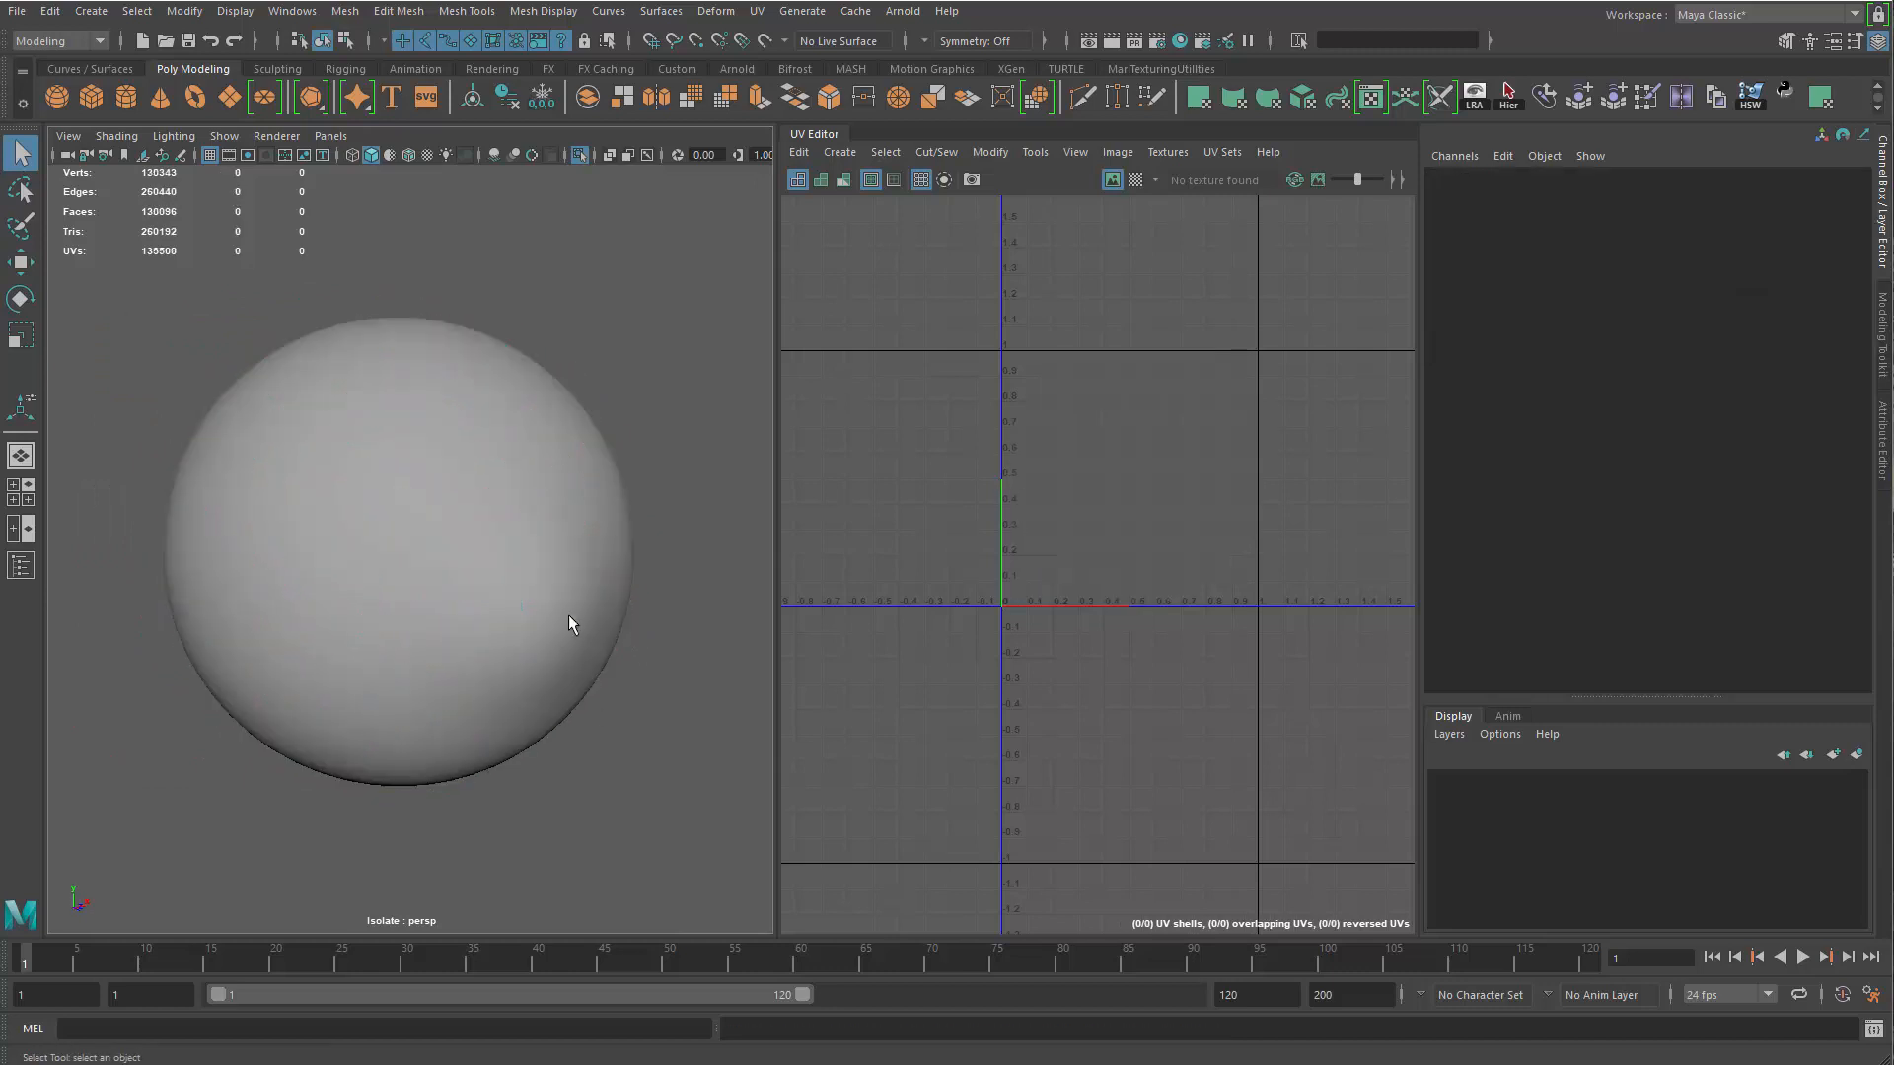
left_click(560, 612)
Open the Outliner and move Eye_ball_blackhole out of the Eye_iris_geo group to the top level
left_click(21, 565)
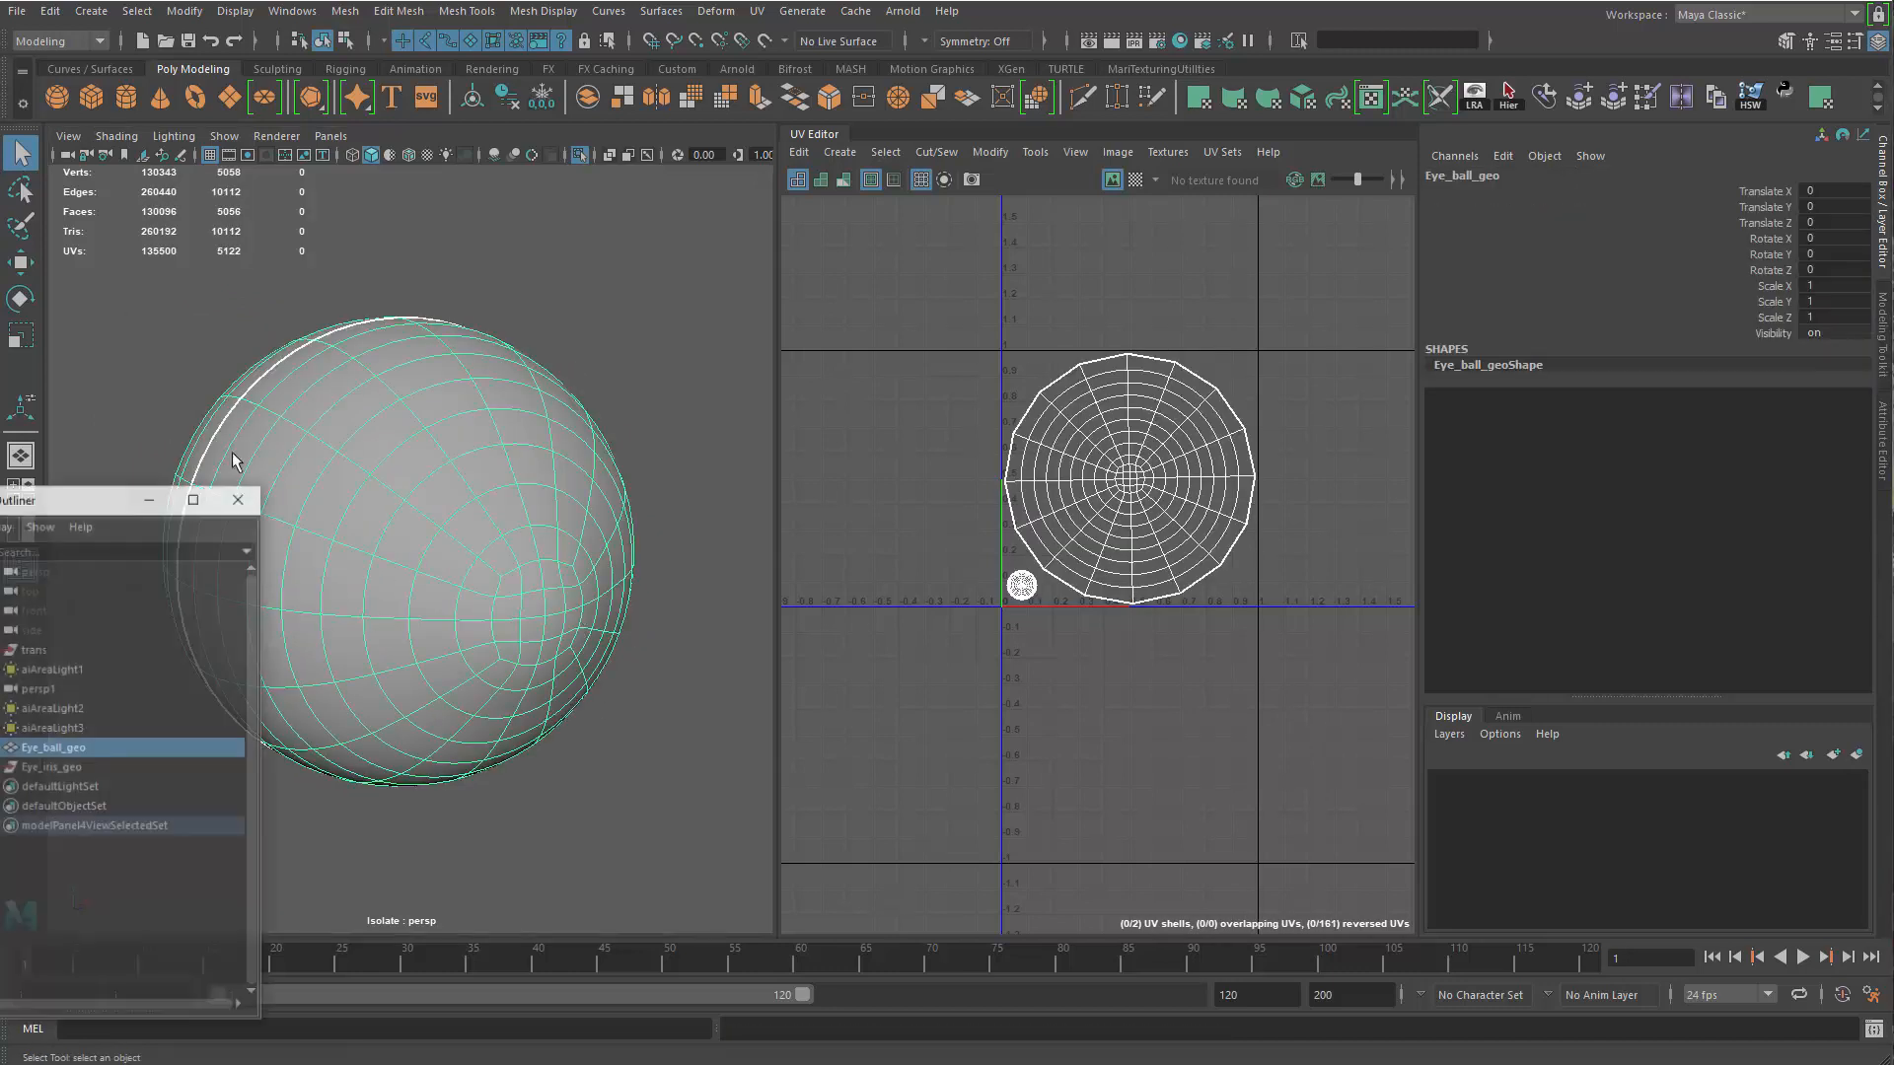
left_click_drag(87, 508, 333, 190)
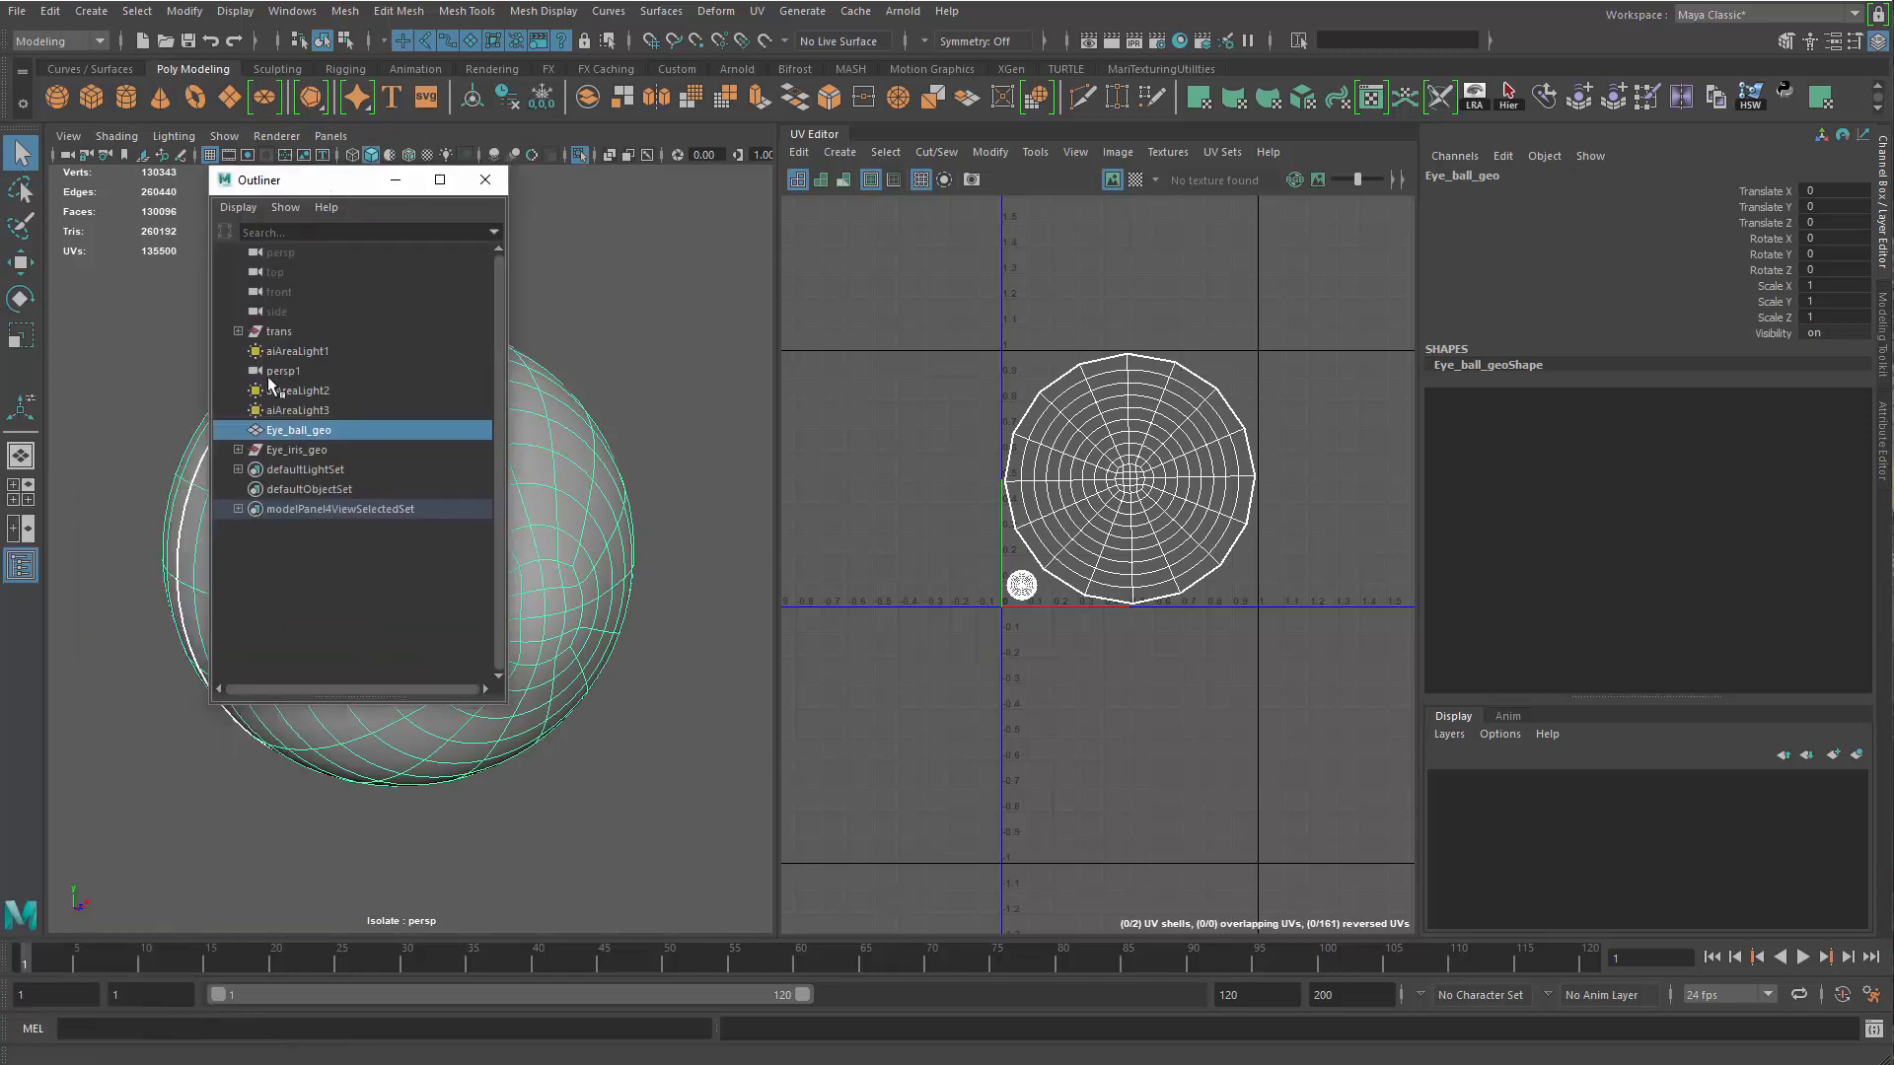
left_click(238, 451)
left_click(291, 470)
left_click(352, 490)
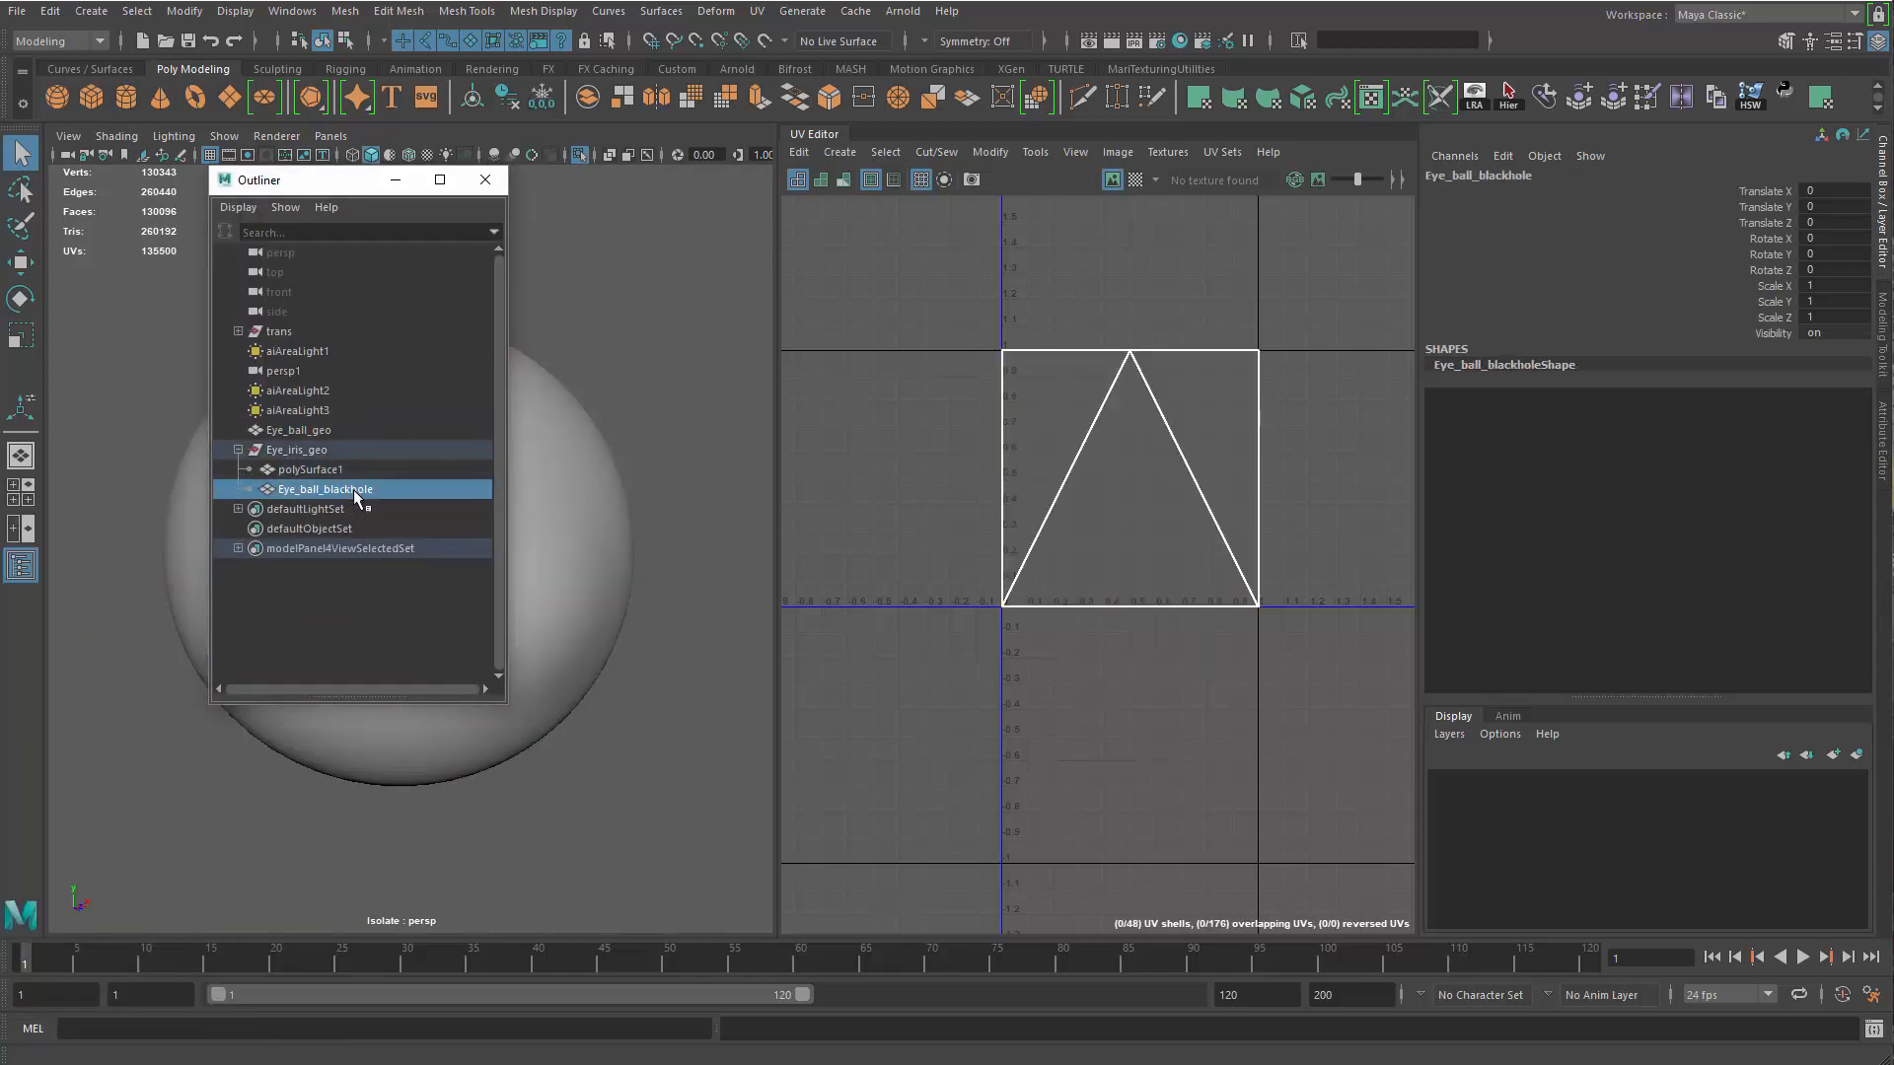
left_click_drag(358, 434, 357, 444)
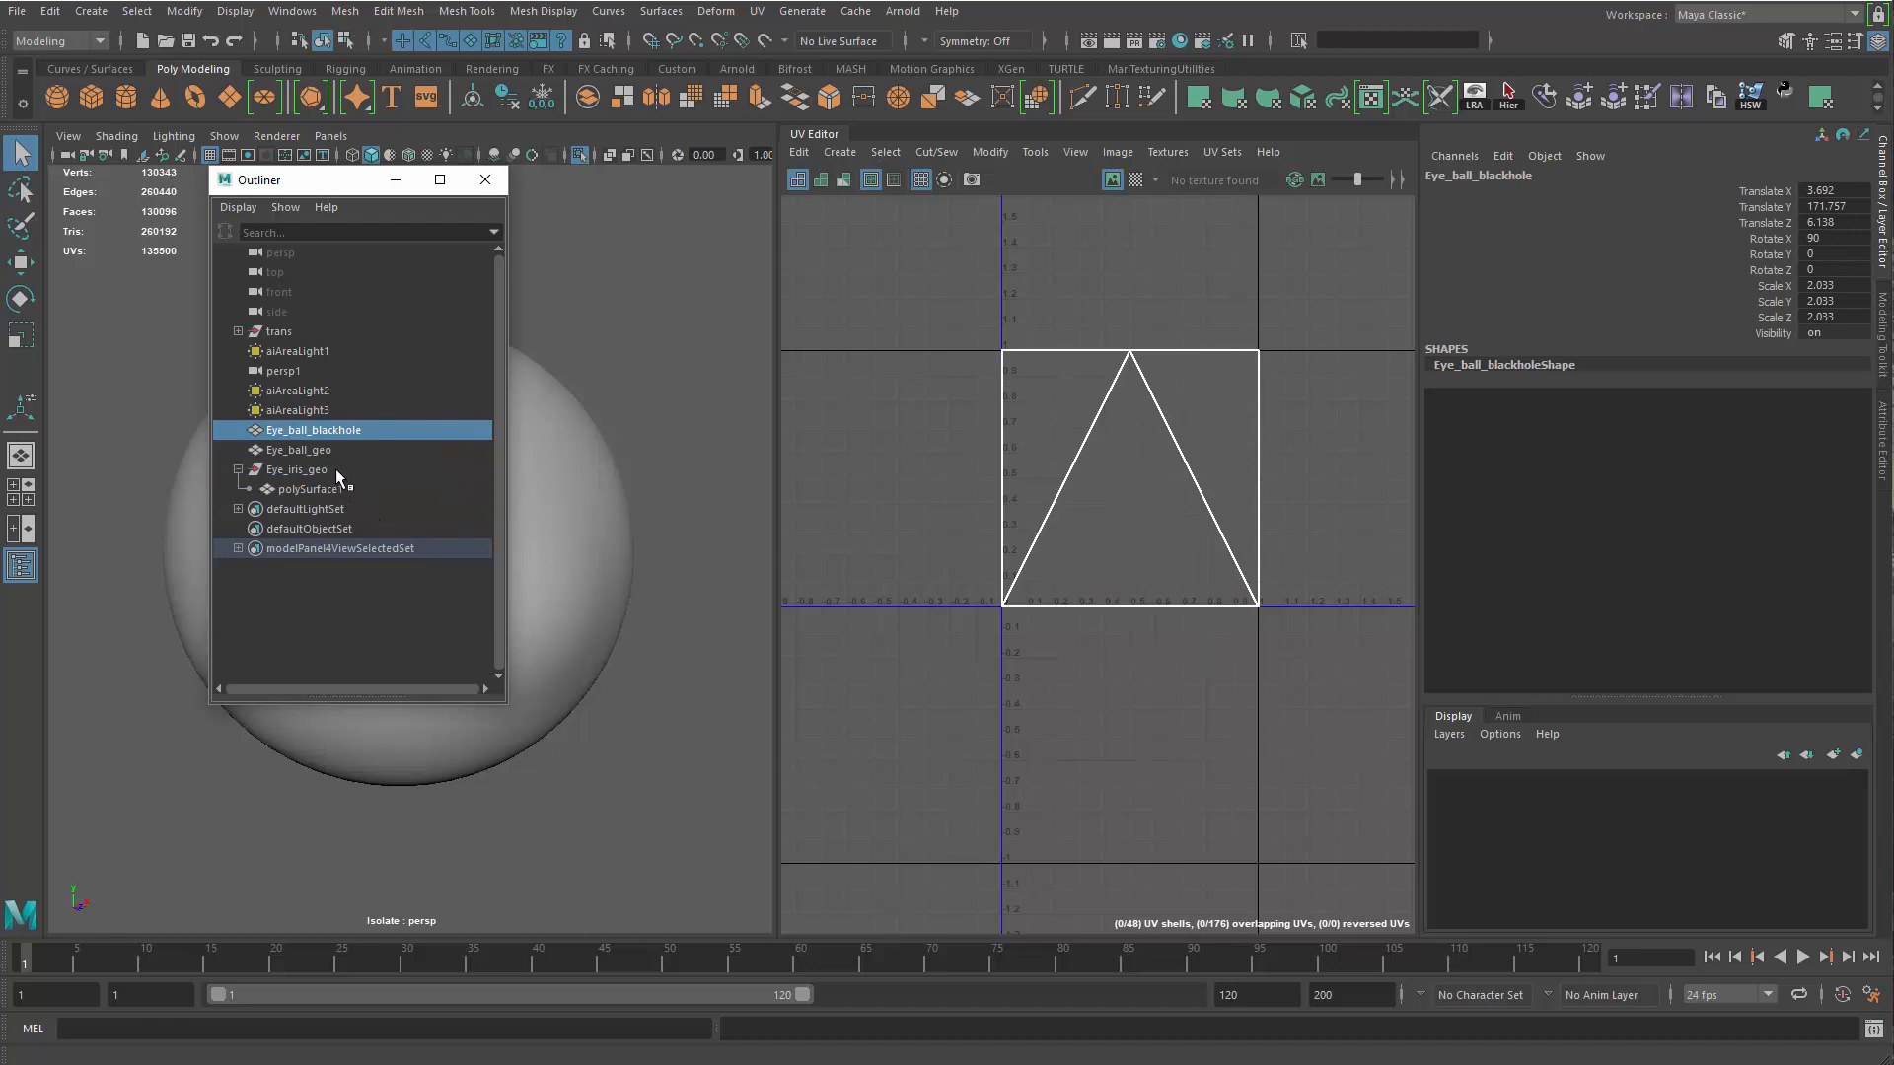
Copy the group name Eye_iris_geo and use it to rename polySurface1
double_click(335, 471)
key("ctrl+c")
double_click(347, 491)
key("ctrl+v")
key("Return")
Move the iris mesh out of its group and delete the empty Eye_iris_geo group
left_click_drag(340, 488, 341, 456)
left_click(334, 488)
key("Delete")
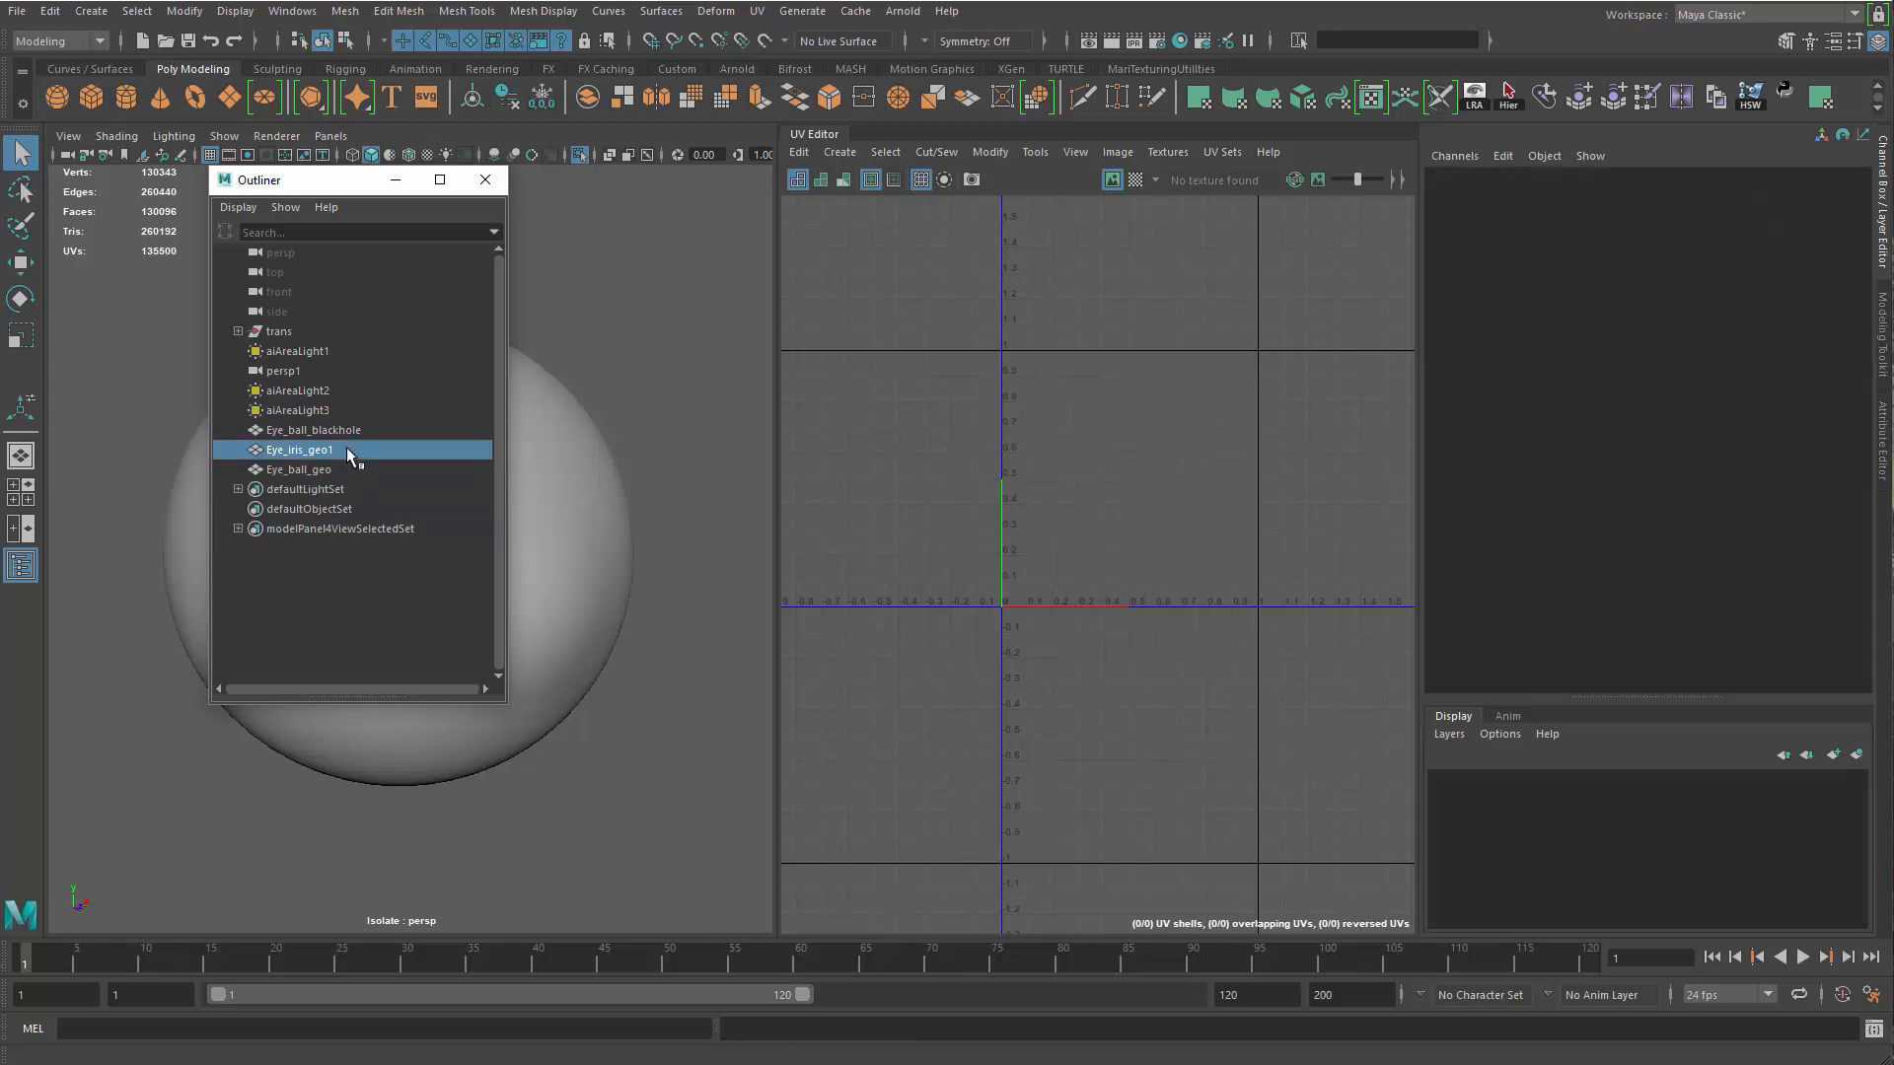
Rename the iris mesh as Eye_iris_geo
double_click(346, 450)
key("BackSpace")
key("Return")
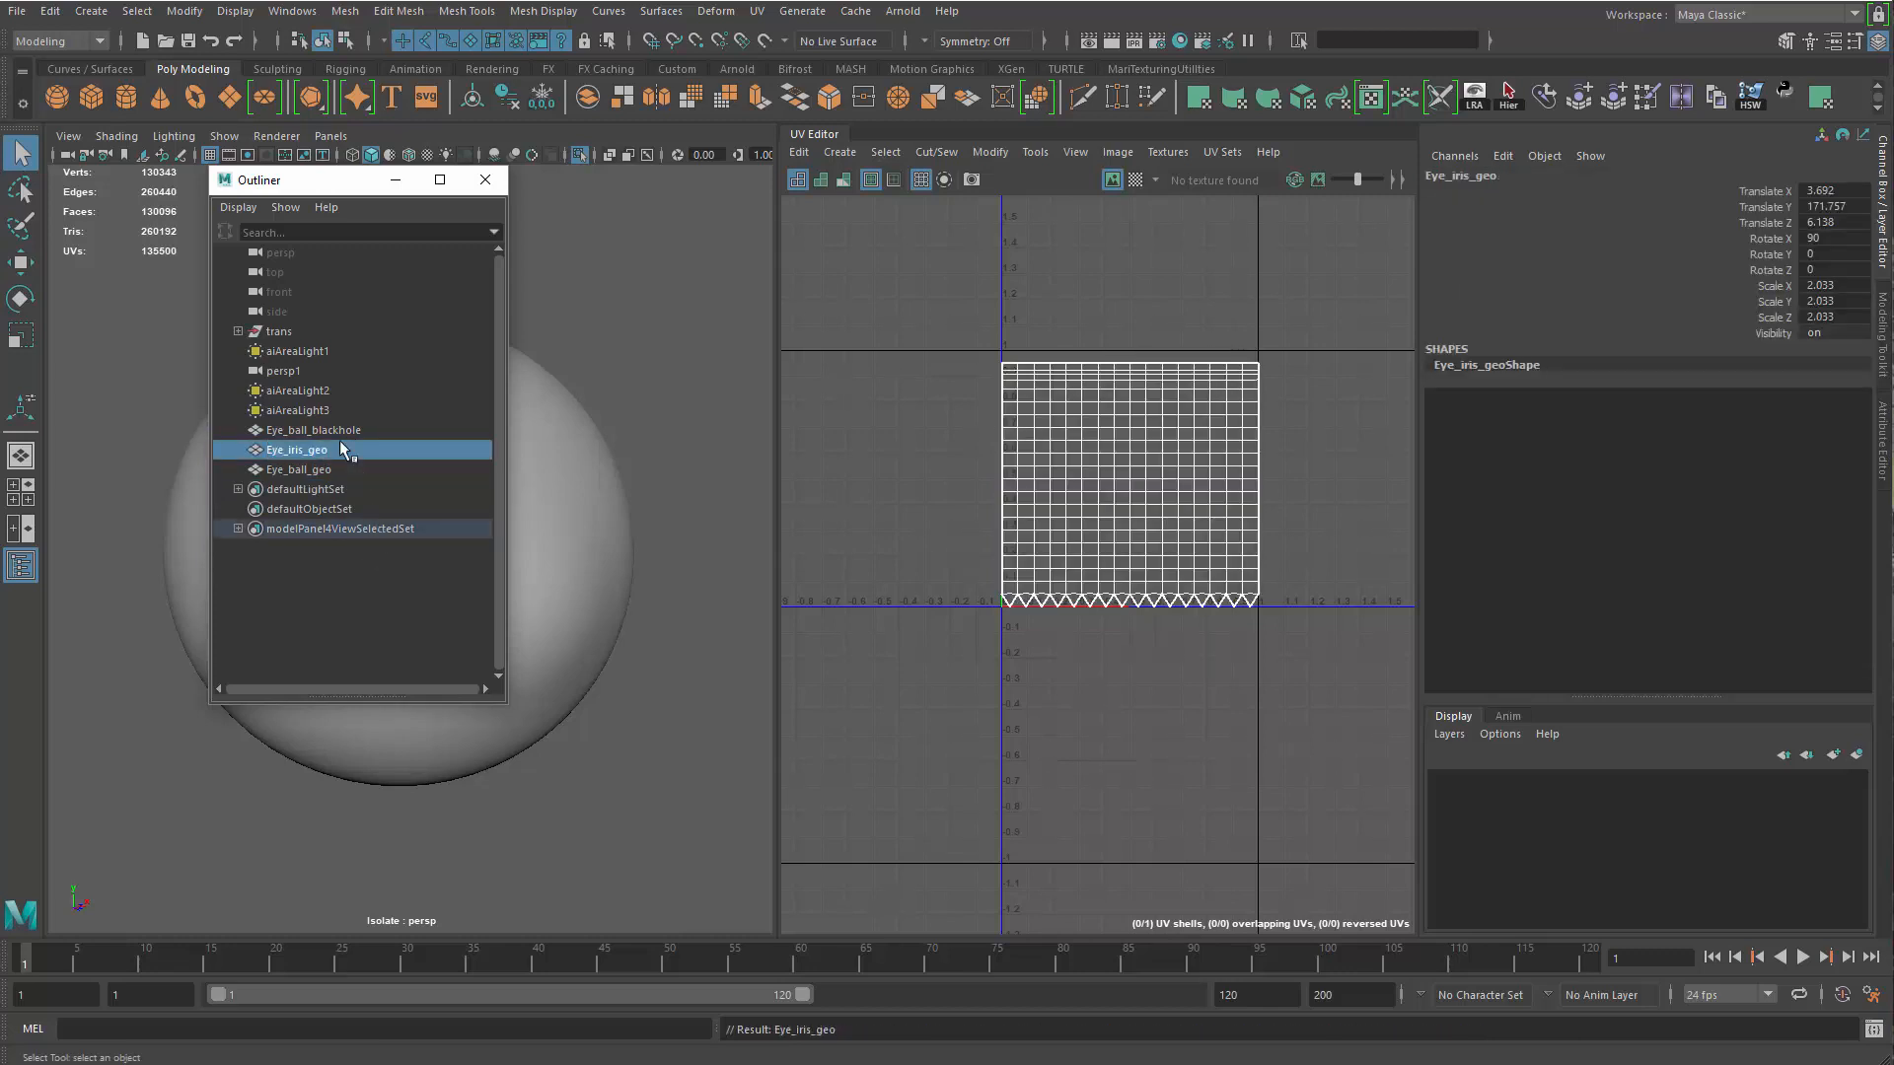
Move the Outliner aside and isolate Eye_iris_geo in the perspective view
left_click_drag(314, 181, 2, 336)
left_click_drag(418, 493, 430, 495, "alt")
key("ctrl+1")
key("ctrl+1")
mouse_move(530, 613)
left_mouse_down("alt")
mouse_move(503, 596)
mouse_move(540, 584)
left_mouse_up("alt")
middle_click_drag(597, 562, 529, 599, "alt")
right_click_drag(529, 599, 564, 597, "alt")
middle_click_drag(493, 611, 565, 581, "alt")
left_click_drag(565, 580, 555, 580, "alt")
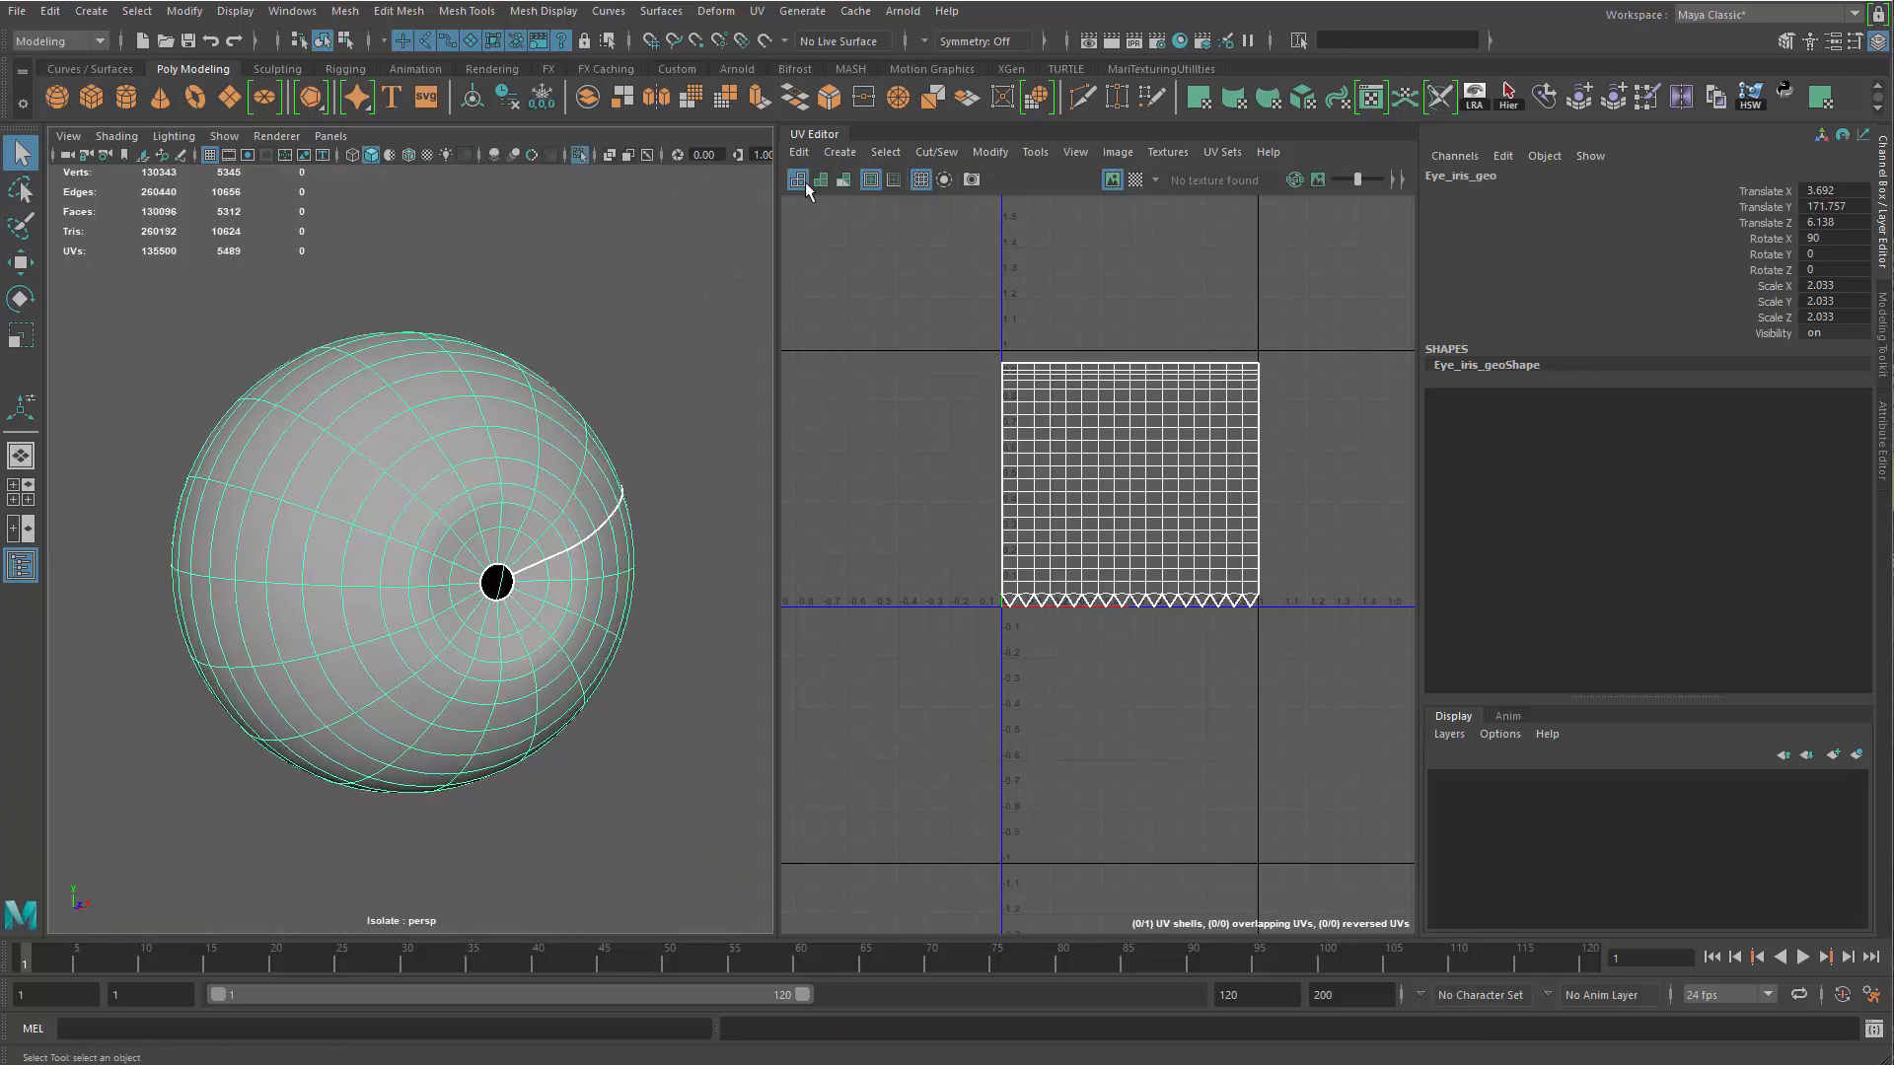
Apply a planar UV projection to the iris mesh with the same Z axis settings
left_click(775, 15)
left_click(820, 246)
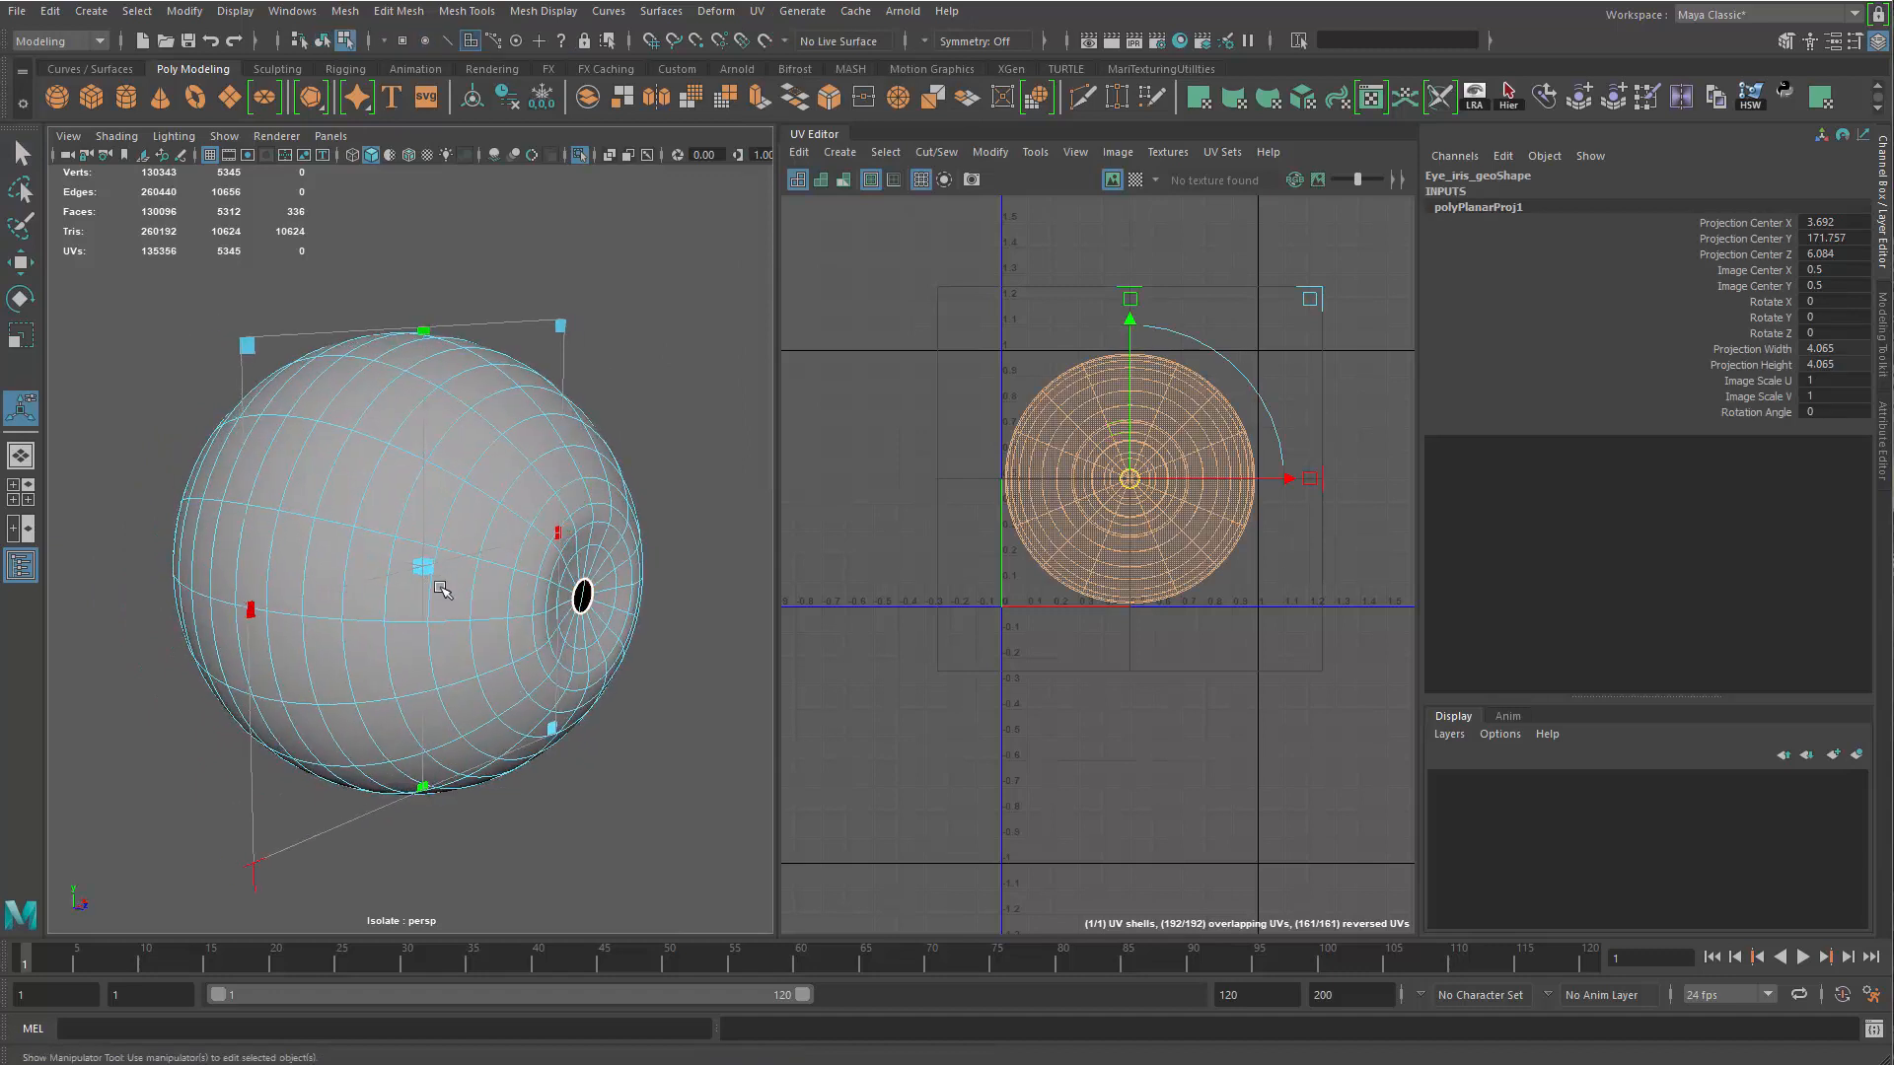
key("q")
Cut the iris mesh's UVs along the edge loop separating its front and back halves
key("F10")
left_click(297, 480)
key("shift+x")
Scale down the iris mesh's back UV shell and place it in the lower-left corner of the UV tile
key("F12")
double_click(233, 509)
key("w")
left_click_drag(1117, 481, 896, 481)
key("w")
scroll(1016, 602, "up", 5)
key("r")
key("w")
right_click_drag(1043, 481, 774, 236, "alt")
middle_click_drag(1002, 242, 1000, 490, "alt")
right_click_drag(1000, 490, 1184, 683, "alt")
middle_click_drag(1185, 682, 1091, 549, "alt")
key("q")
left_click(1091, 550)
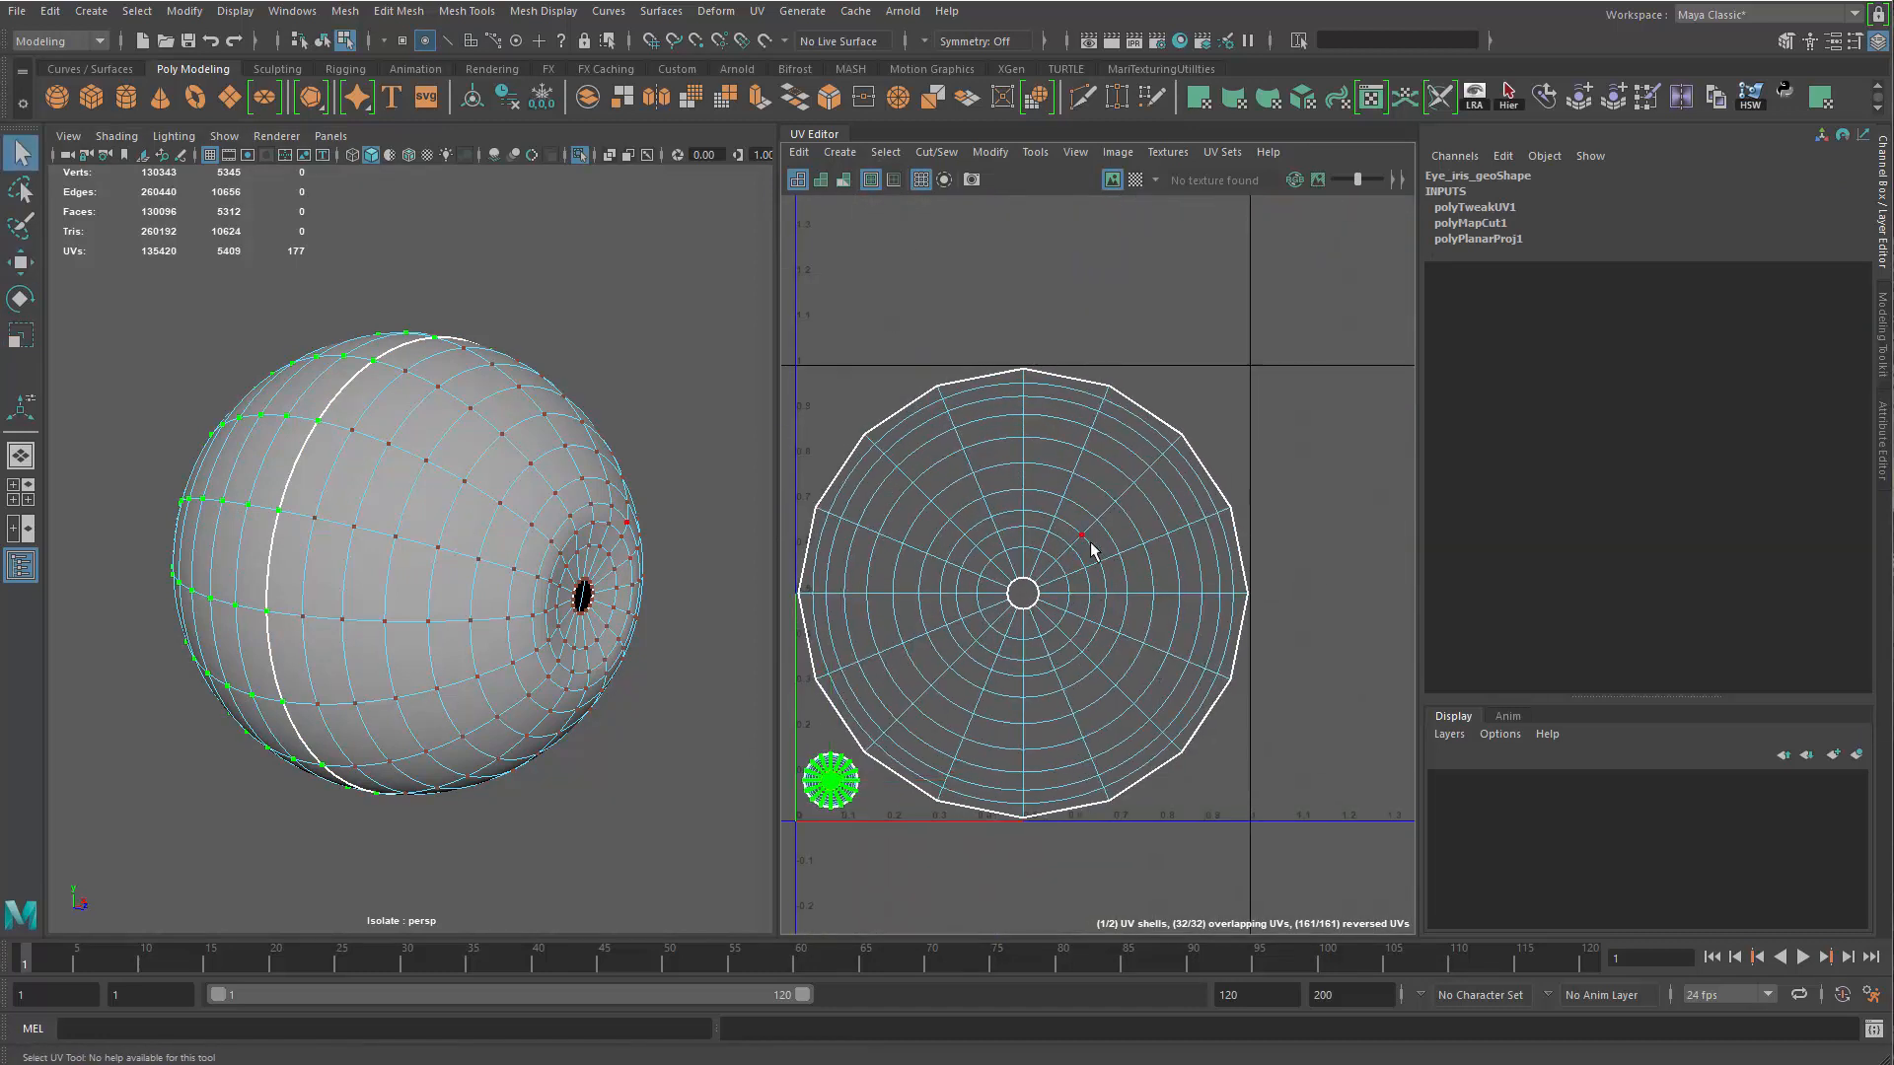
Unfold the iris mesh's front UV shell and scale it to fit just inside the UV tile
key("ctrl+u")
right_click_drag(997, 660, 1091, 669, "alt")
middle_click_drag(1092, 670, 1134, 477, "alt")
key("r")
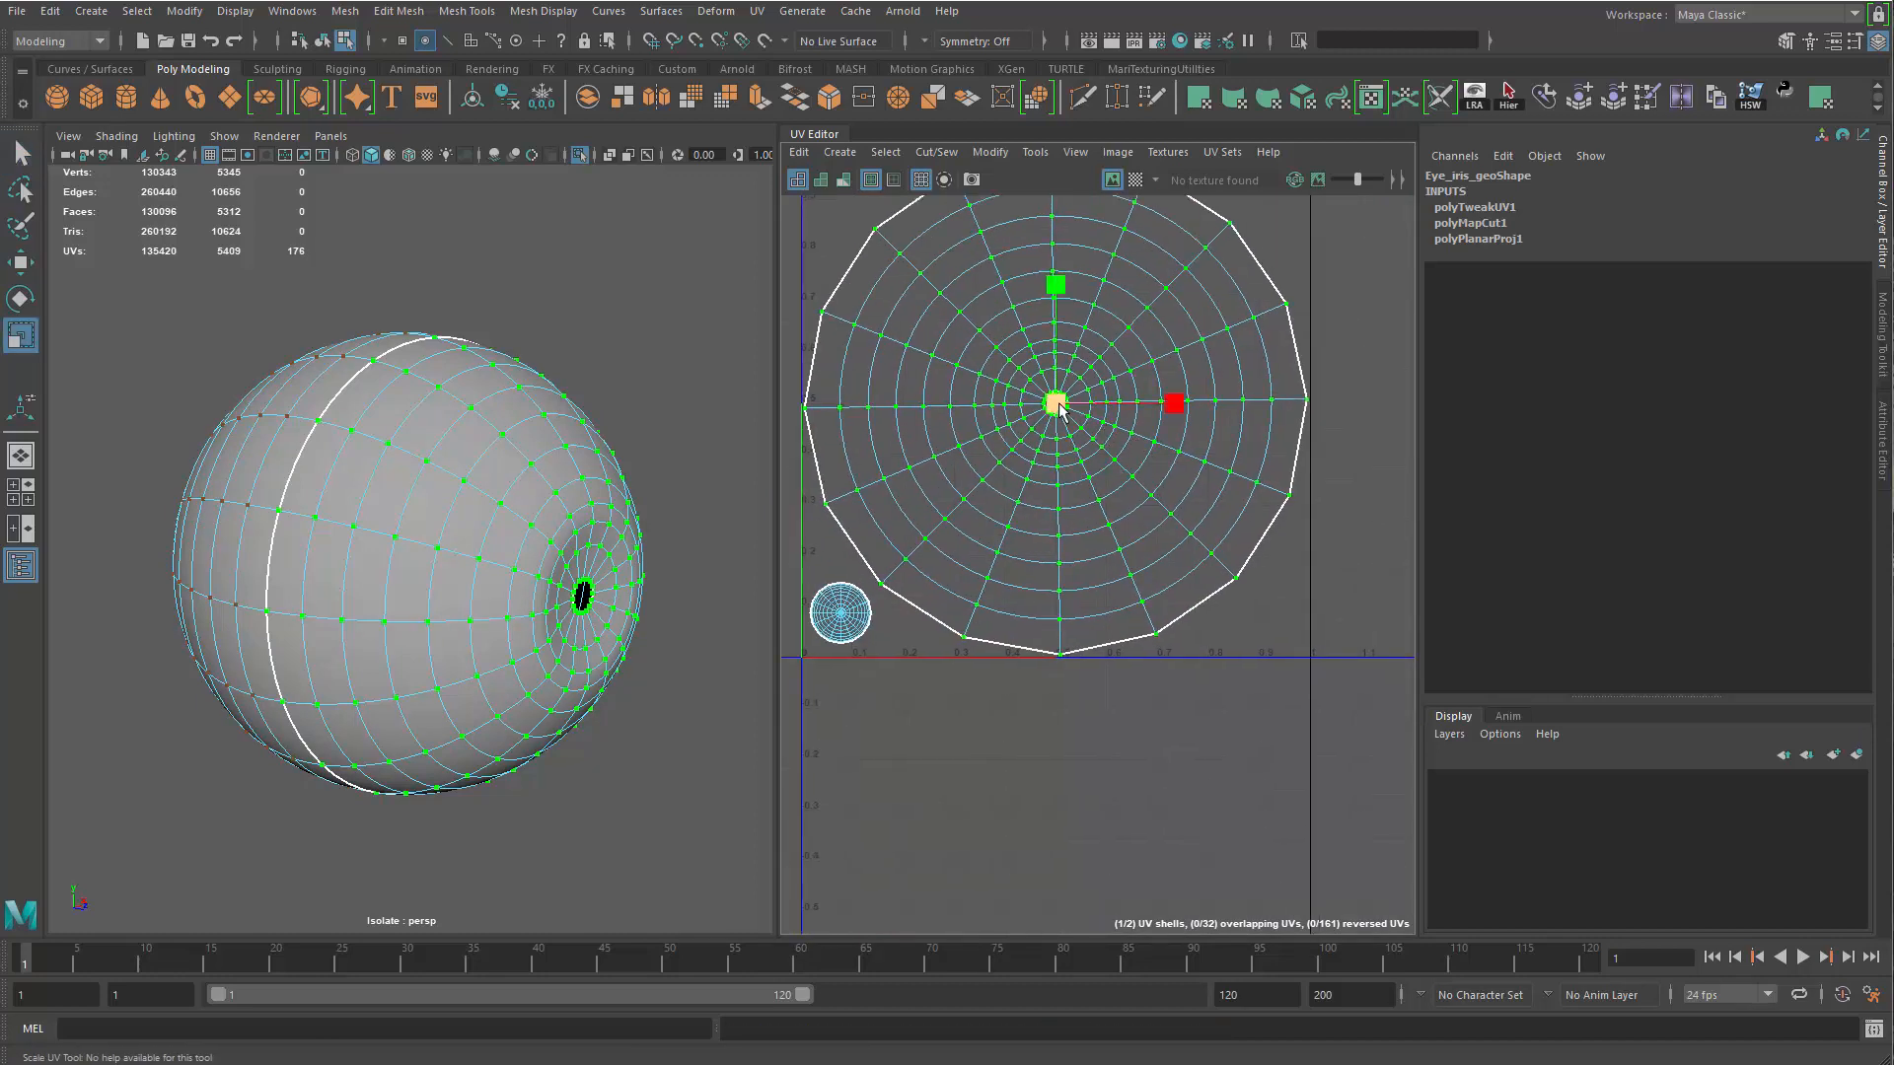
left_click_drag(1057, 405, 1046, 406)
key("q")
Return Eye_iris_geo to object mode and delete its construction history
right_click_drag(396, 616, 655, 322)
left_click(655, 322)
left_click(526, 483)
right_click_drag(526, 483, 370, 587, "alt")
left_click_drag(370, 587, 320, 600, "alt")
key("alt+shift+d")
Freeze the transformations of Eye_iris_geo, Eye_ball_geo and Eye_ball_blackhole
right_click_drag(414, 592, 548, 764, "alt")
left_click_drag(549, 763, 580, 725, "alt")
middle_click_drag(575, 562, 623, 508, "alt")
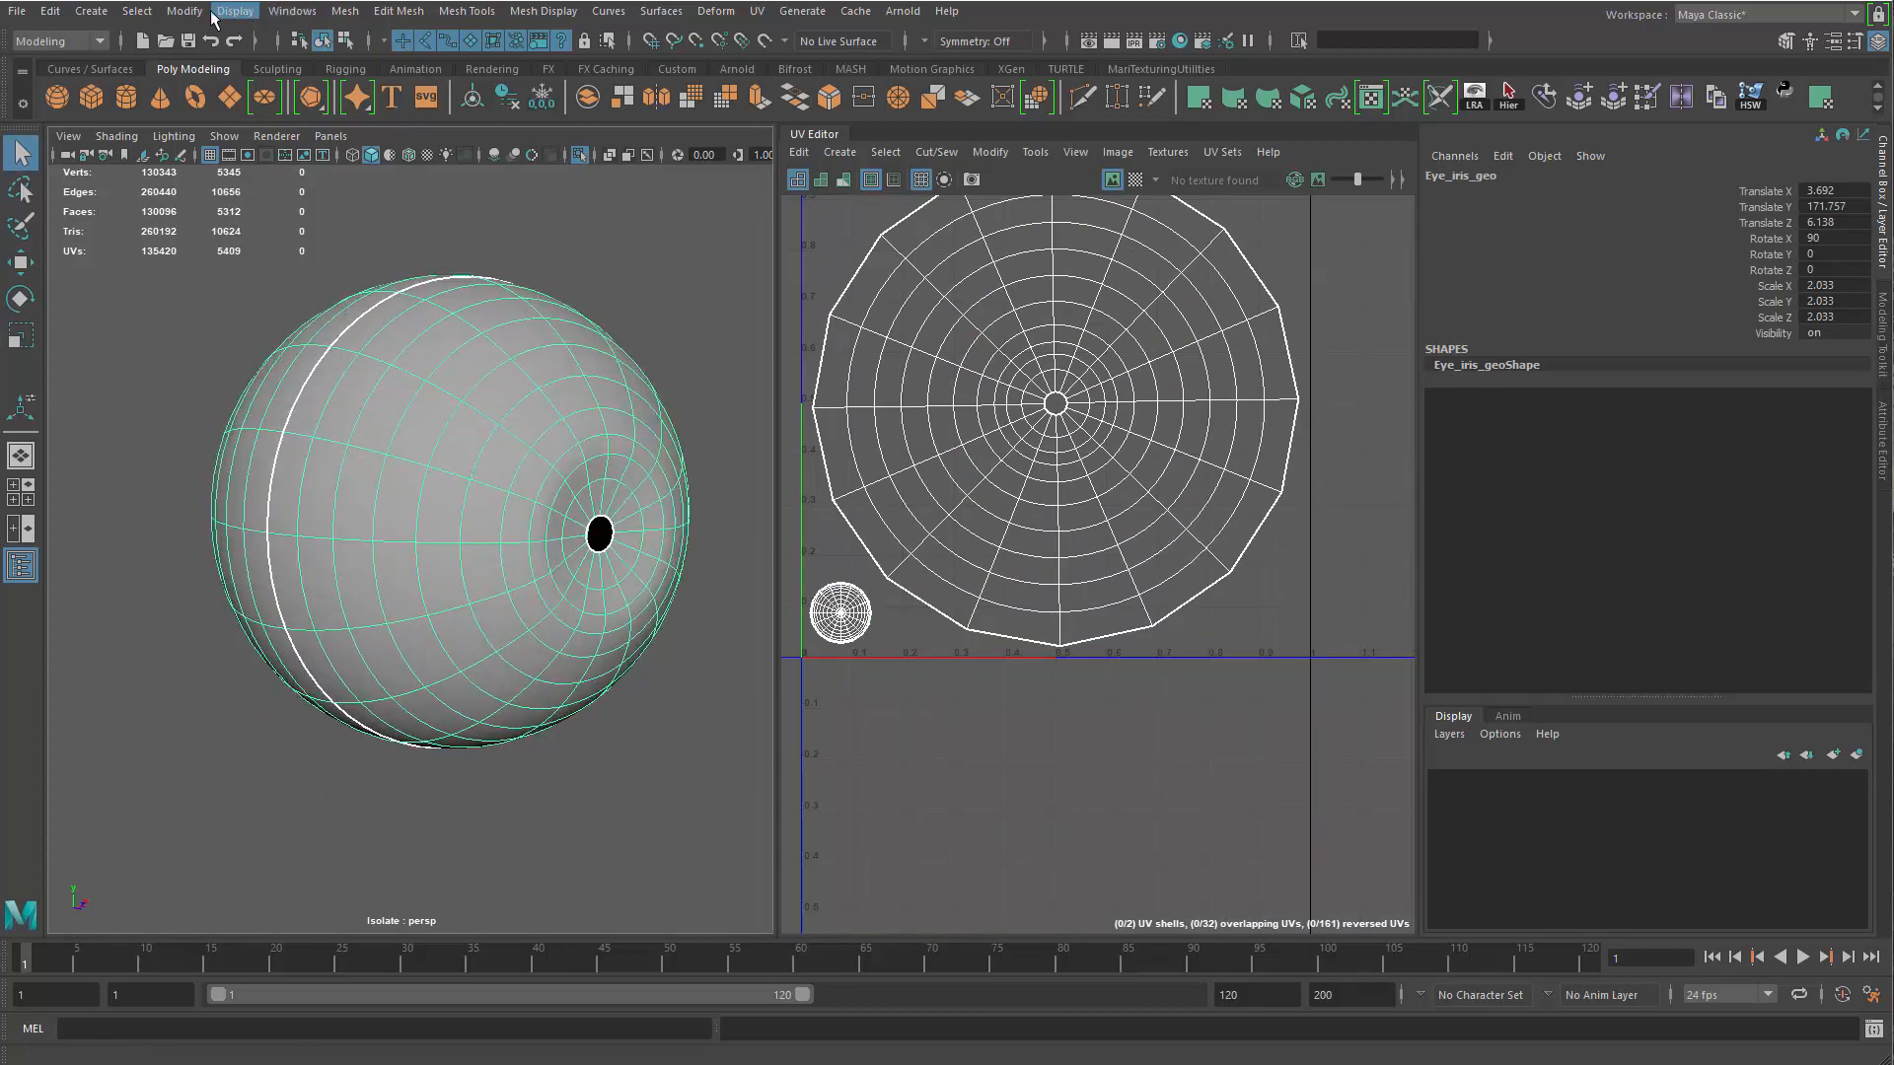
left_click(184, 11)
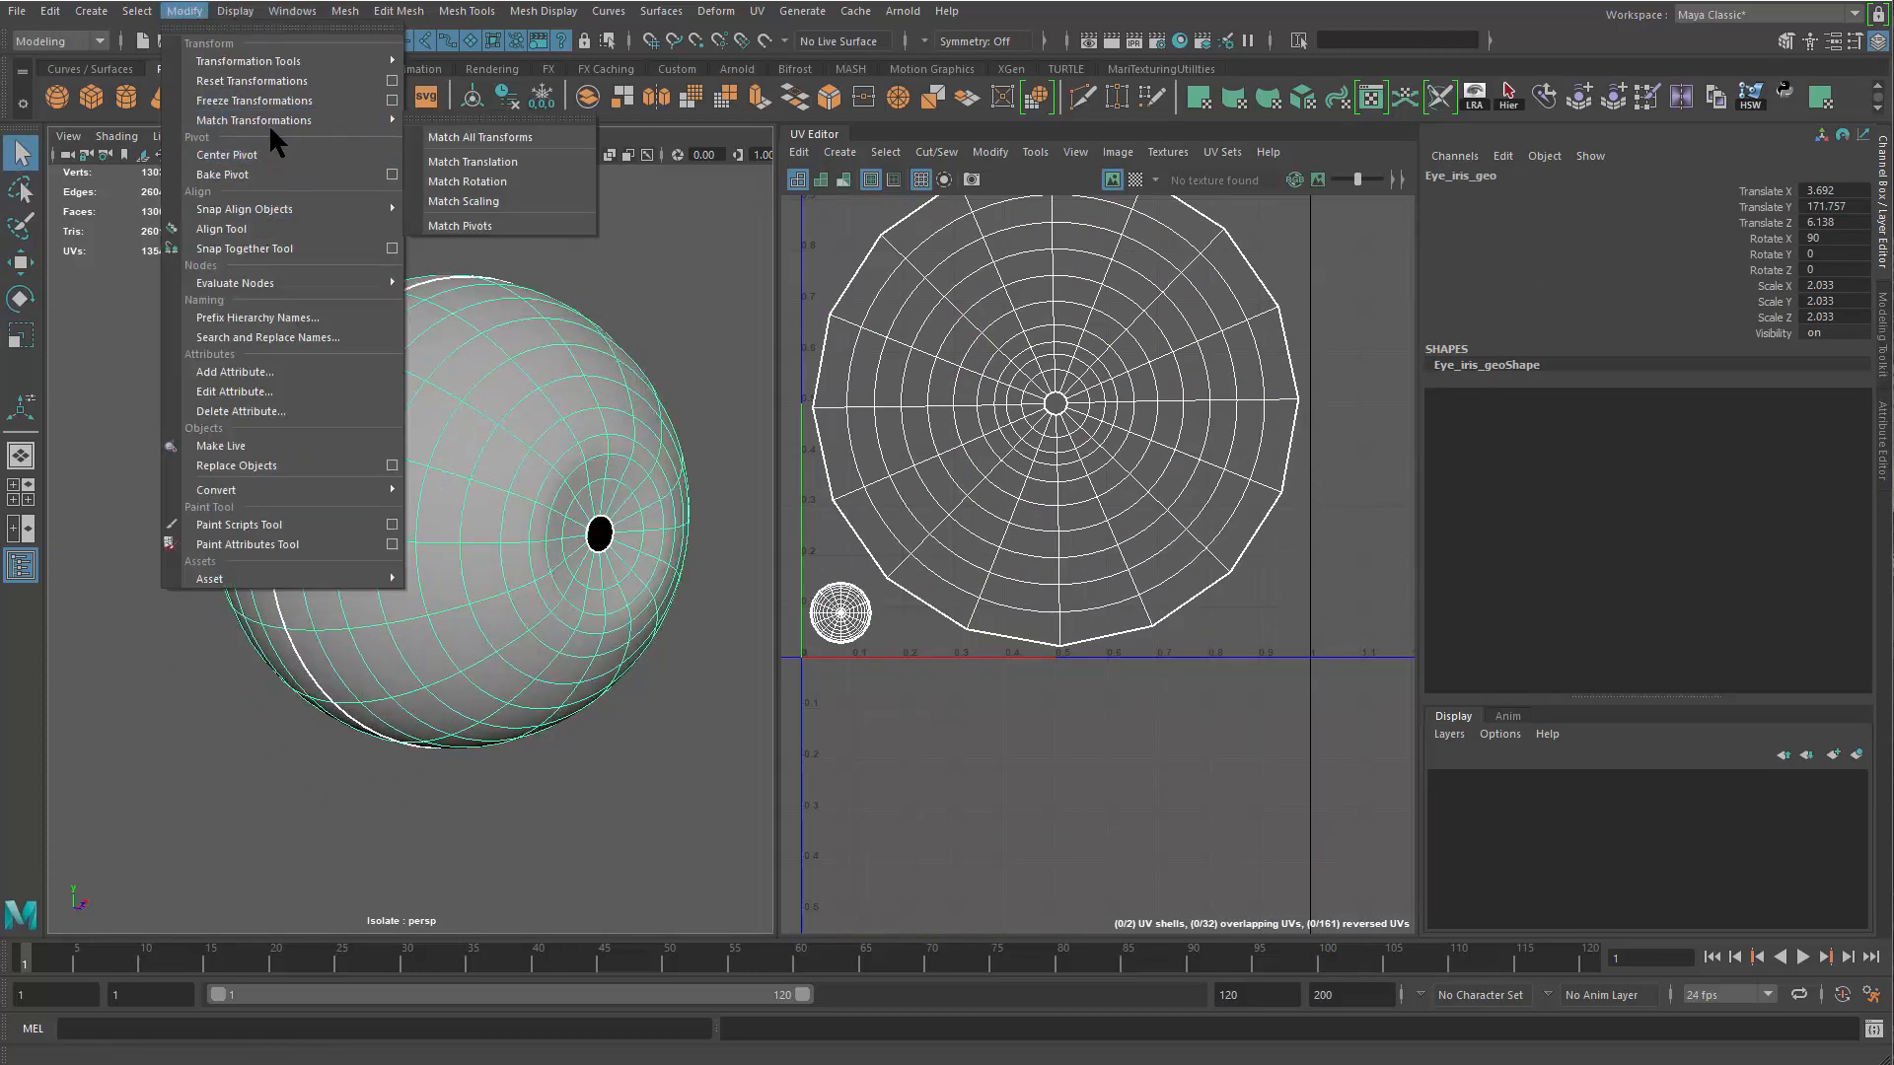
left_click(264, 99)
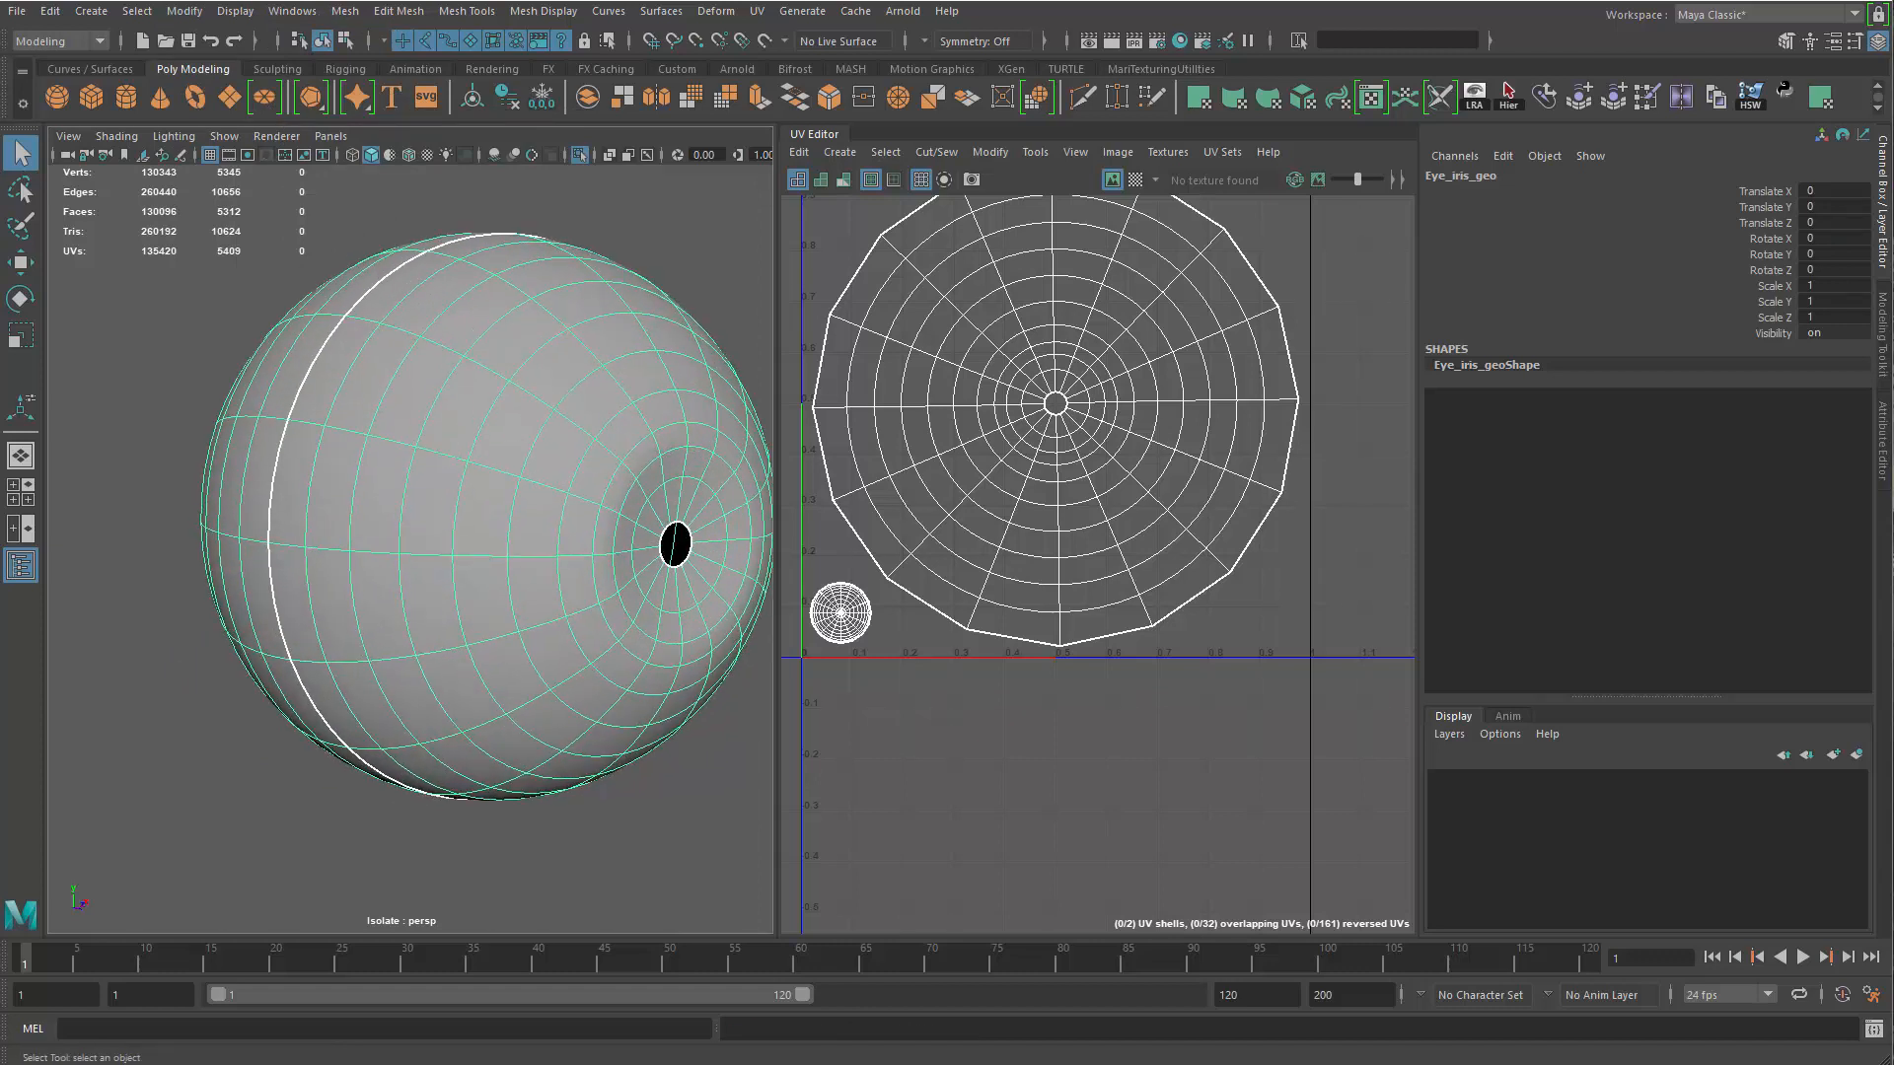
left_click(365, 572)
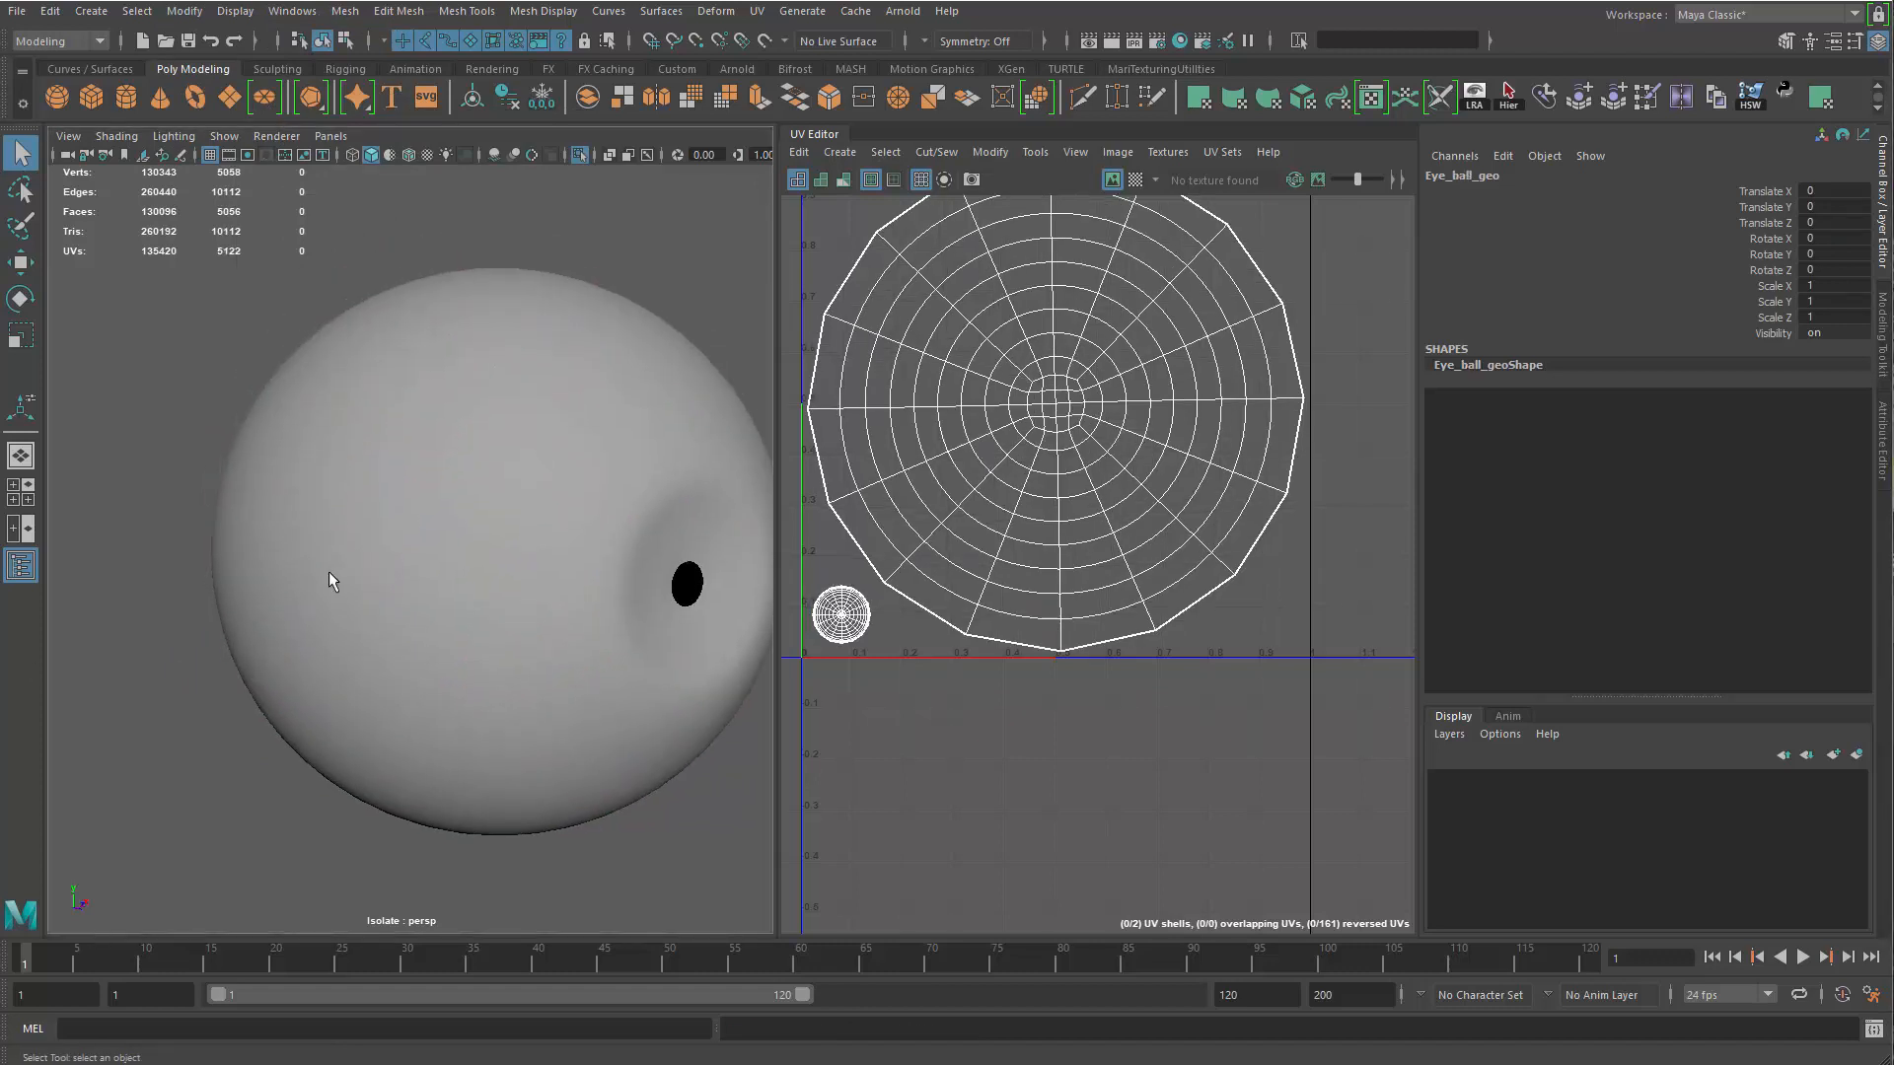
key("g")
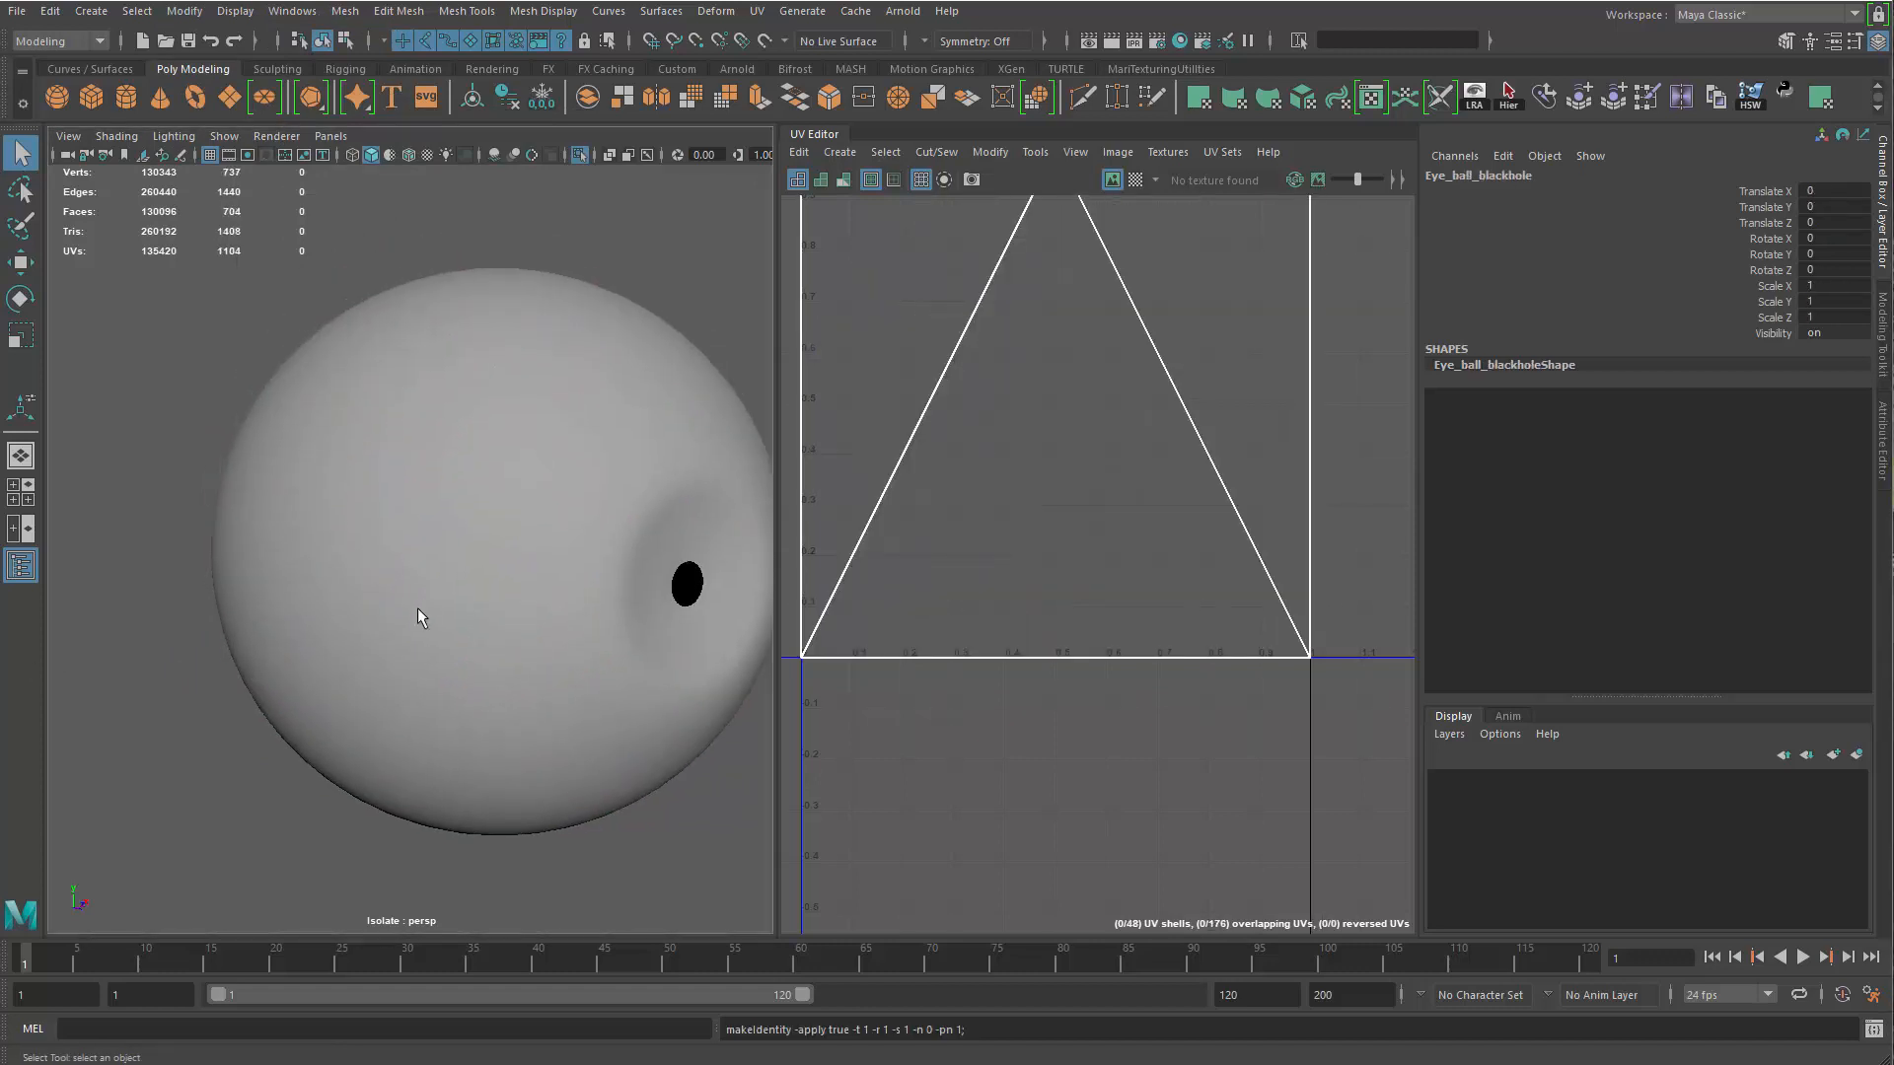
Apply a planar UV projection to the Eye_ball_blackhole mesh
right_click_drag(422, 601, 317, 524, "alt")
left_click_drag(317, 524, 304, 530, "alt")
middle_click_drag(345, 553, 247, 681, "alt")
middle_click_drag(886, 244, 967, 472, "alt")
scroll(945, 345, "down", 3)
left_click(757, 11)
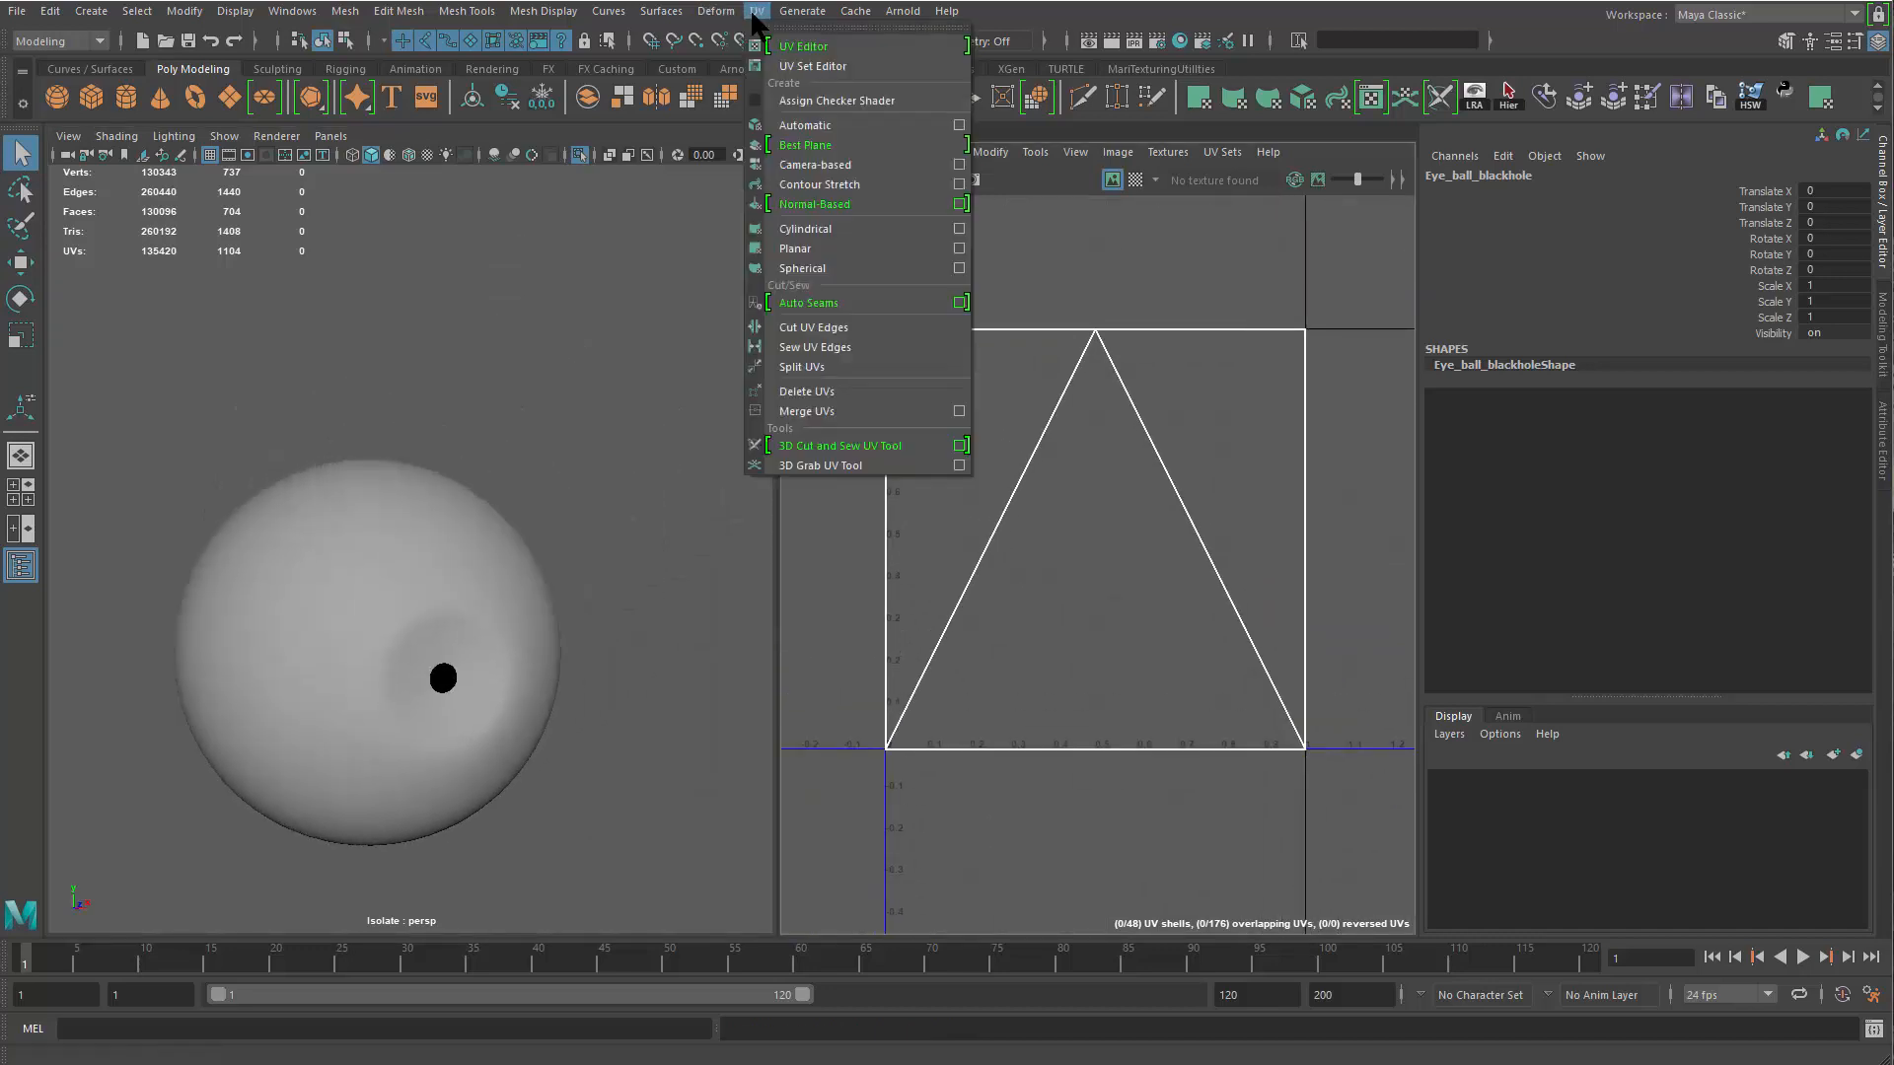
left_click(832, 251)
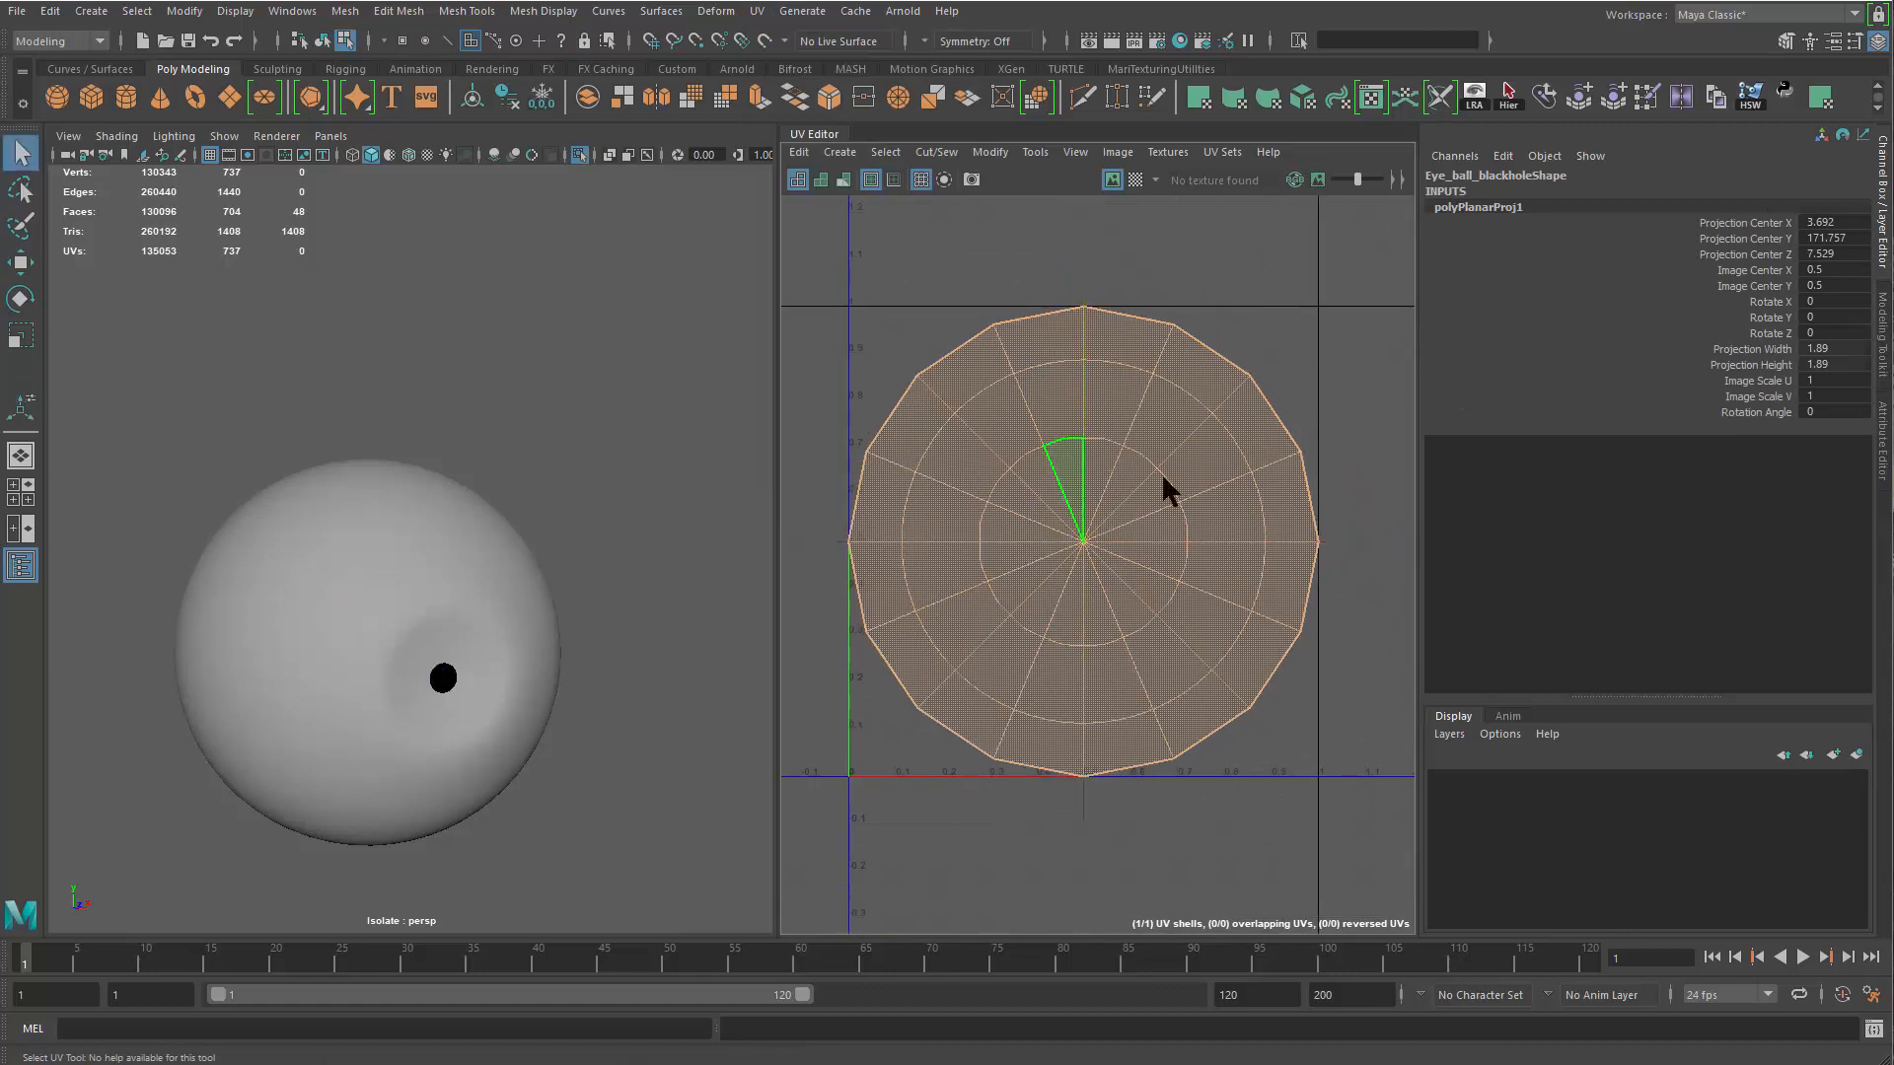
Rotate the Eye_ball_blackhole UV shell slightly and scale it down to fit inside the UV tile
key("q")
double_click(1107, 537)
key("r")
key("e")
left_click_drag(899, 580, 904, 595)
key("r")
left_click_drag(1083, 542, 1067, 544)
key("q")
Turn off the iris isolation, select the eye meshes and isolate them together in the perspective view
right_click_drag(454, 680, 499, 627)
left_click(545, 359)
left_click_drag(546, 359, 493, 542)
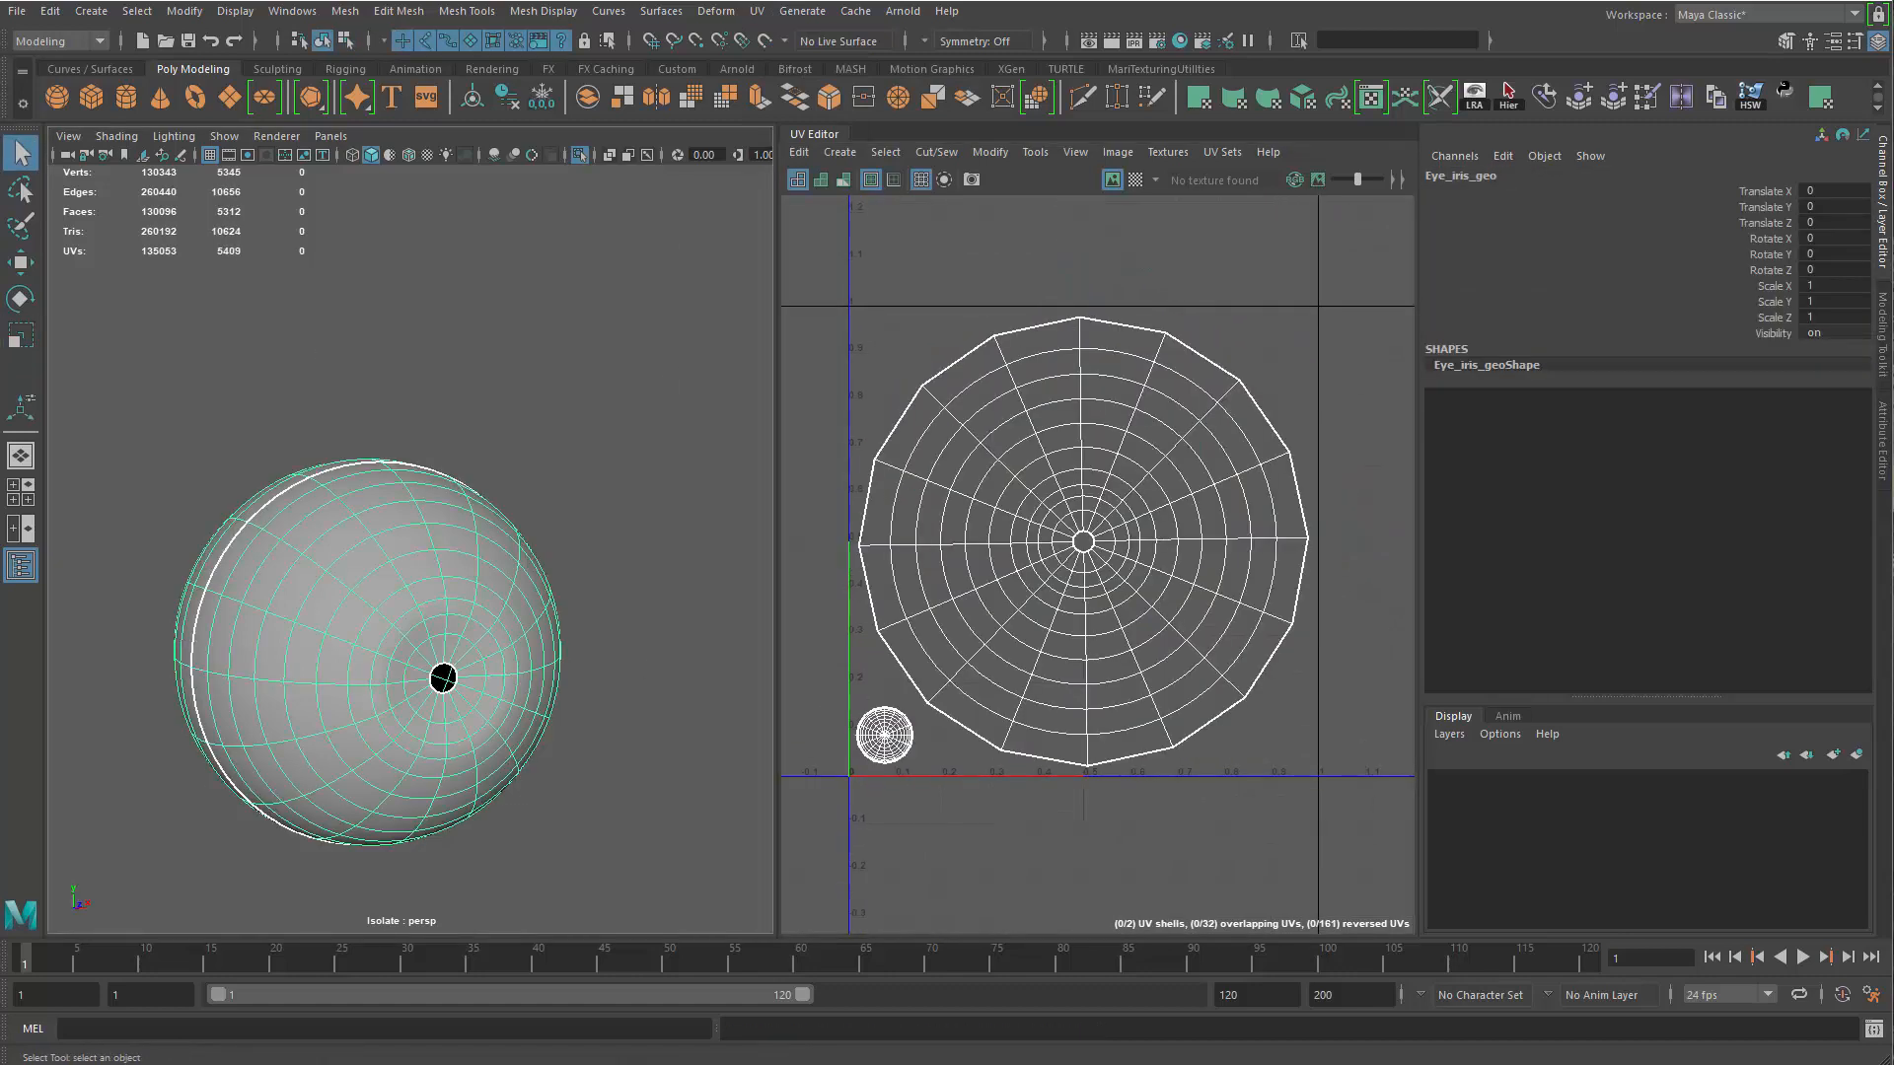
left_click(437, 679, "shift")
scroll(437, 679, "down", 3)
key("ctrl+1")
left_click(541, 659)
left_click_drag(541, 658, 515, 667, "alt")
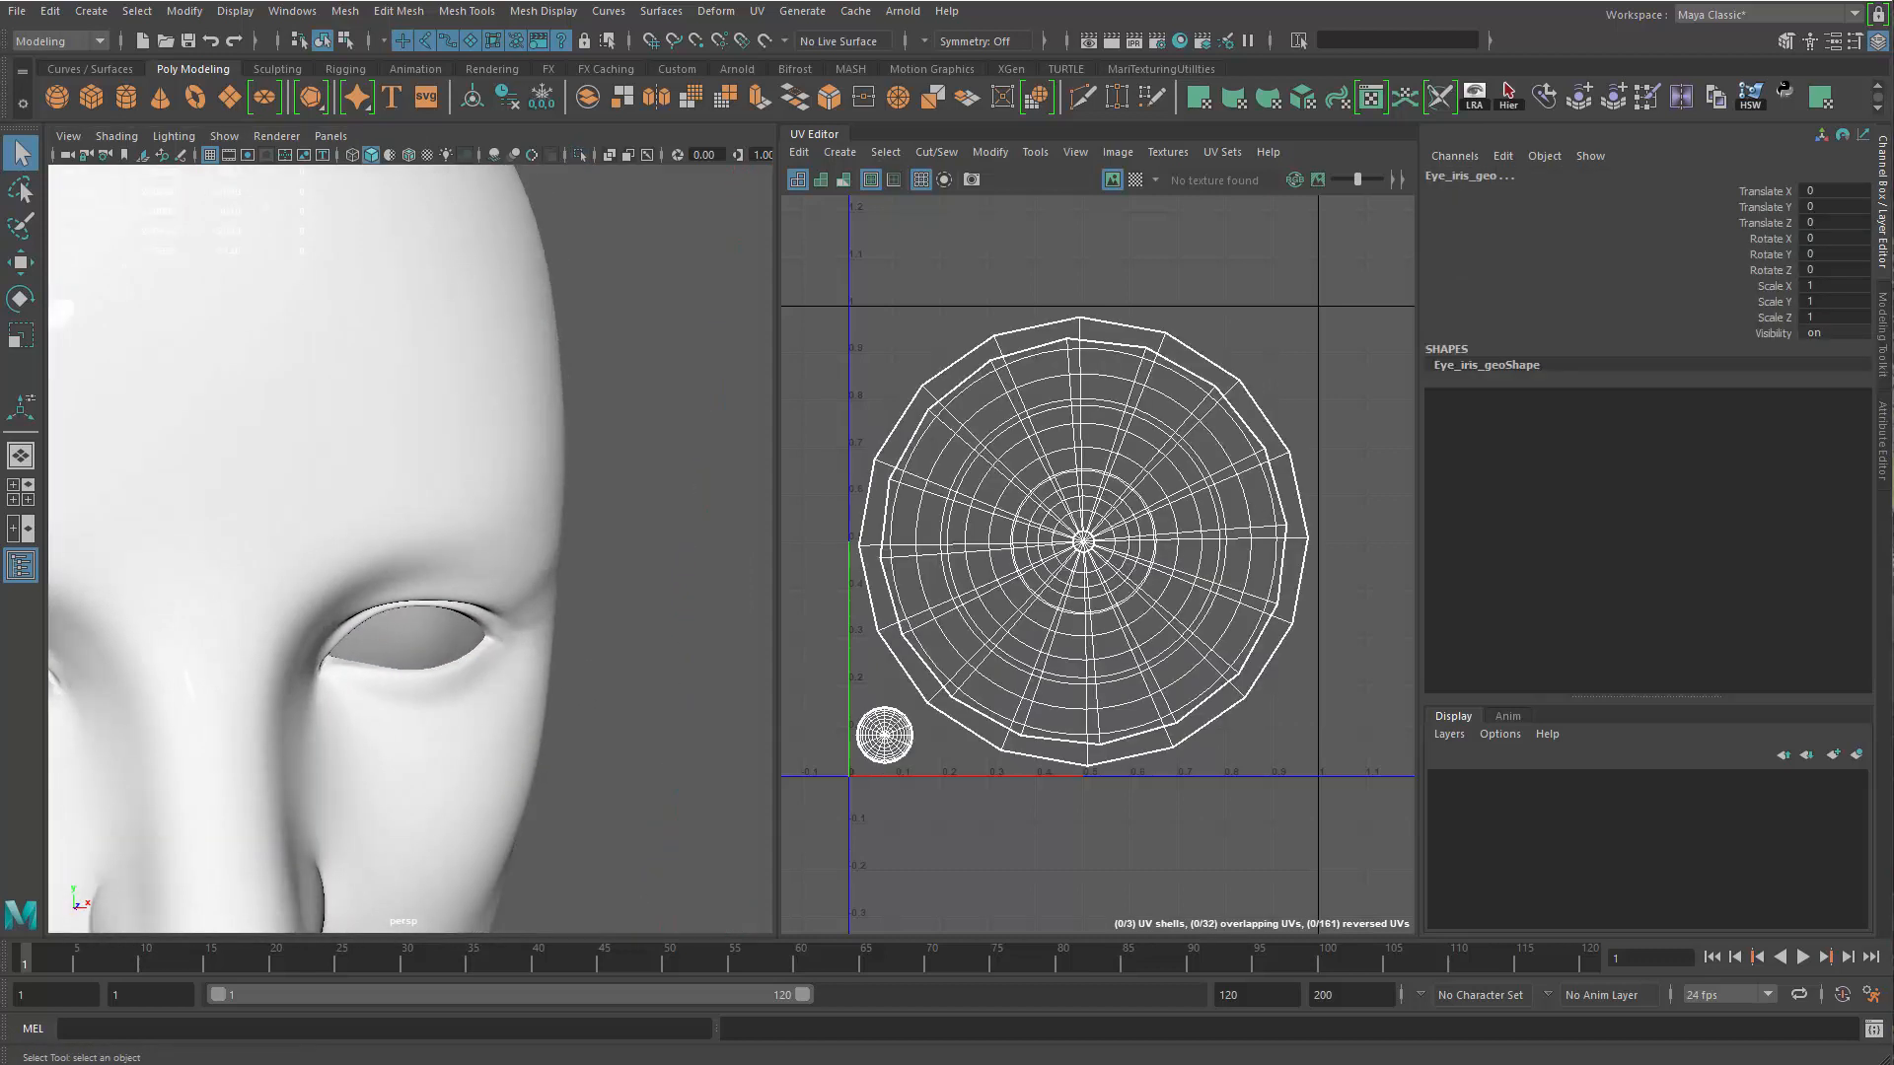
key("ctrl+1")
left_click(529, 715)
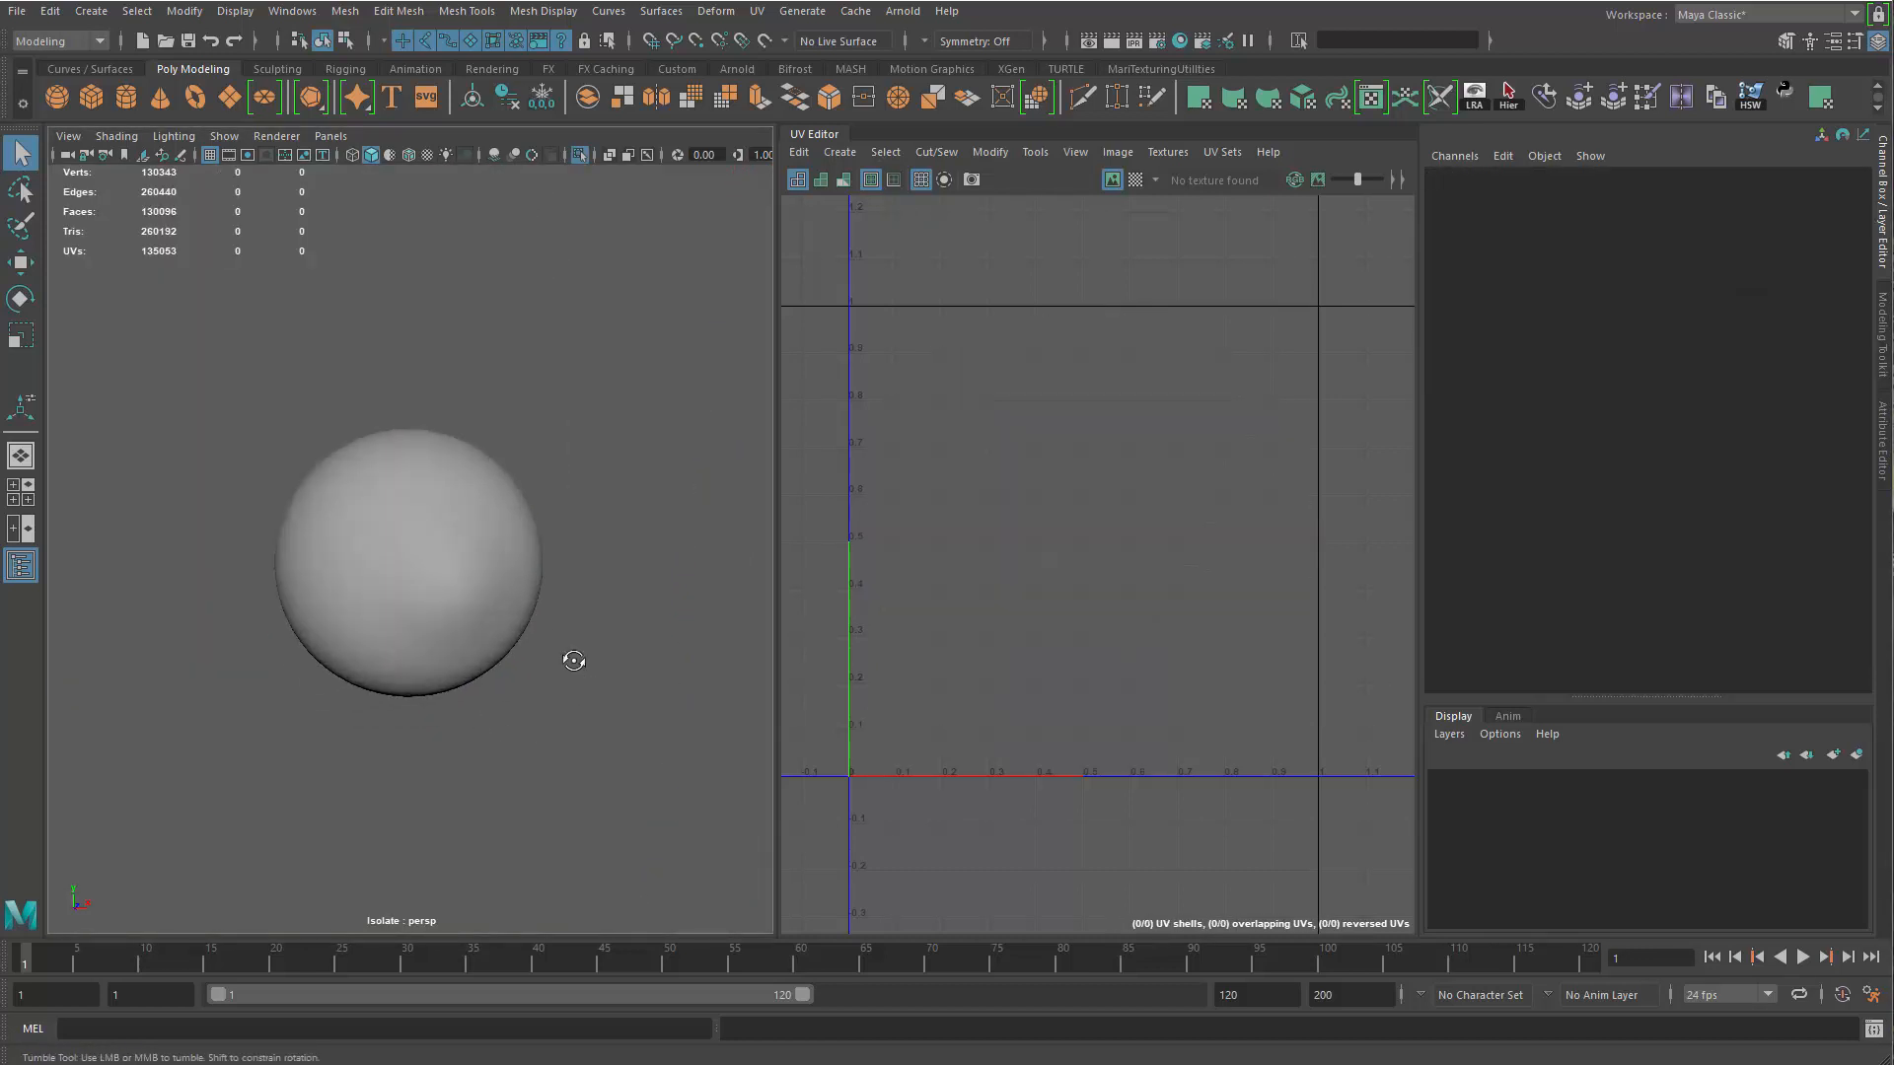
Close the UV Editor and open the Node Editor
left_click_drag(809, 133, 754, 403)
left_click(1537, 412)
key("f")
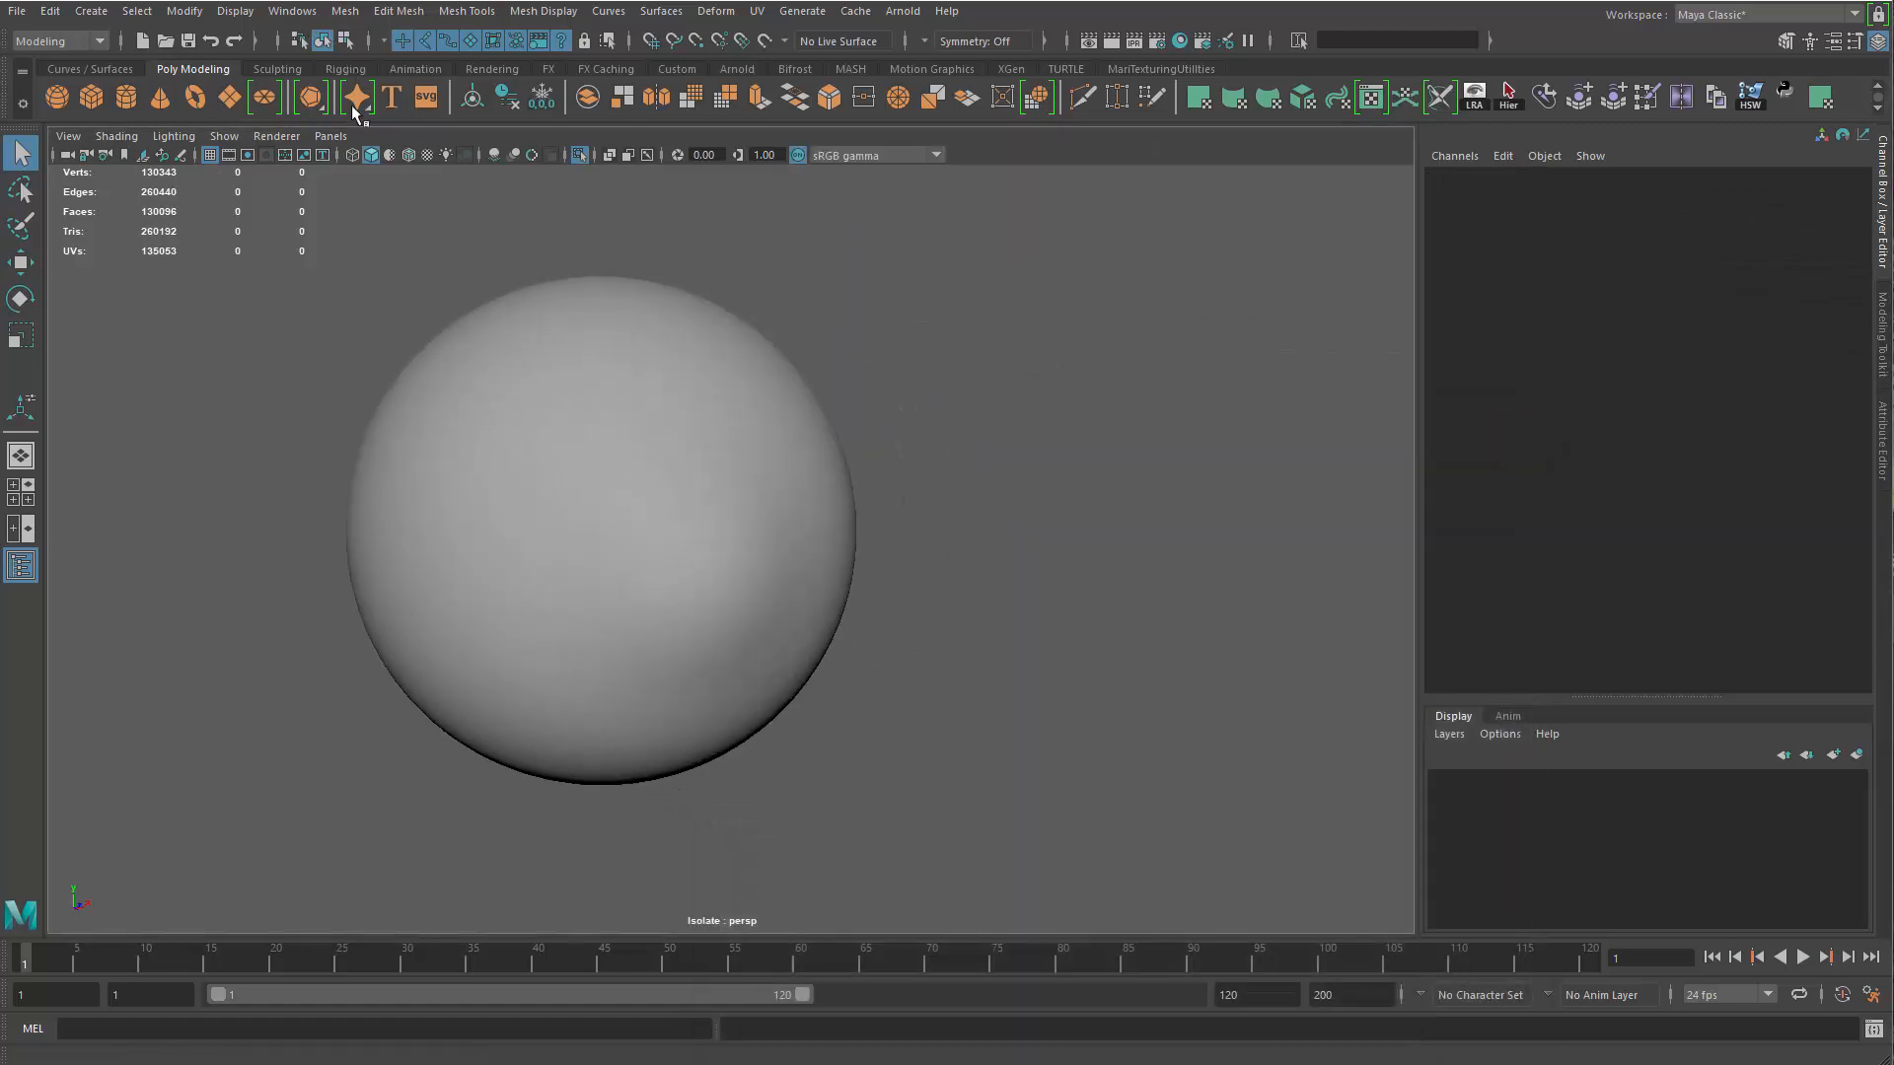
left_click(293, 11)
left_click(369, 250)
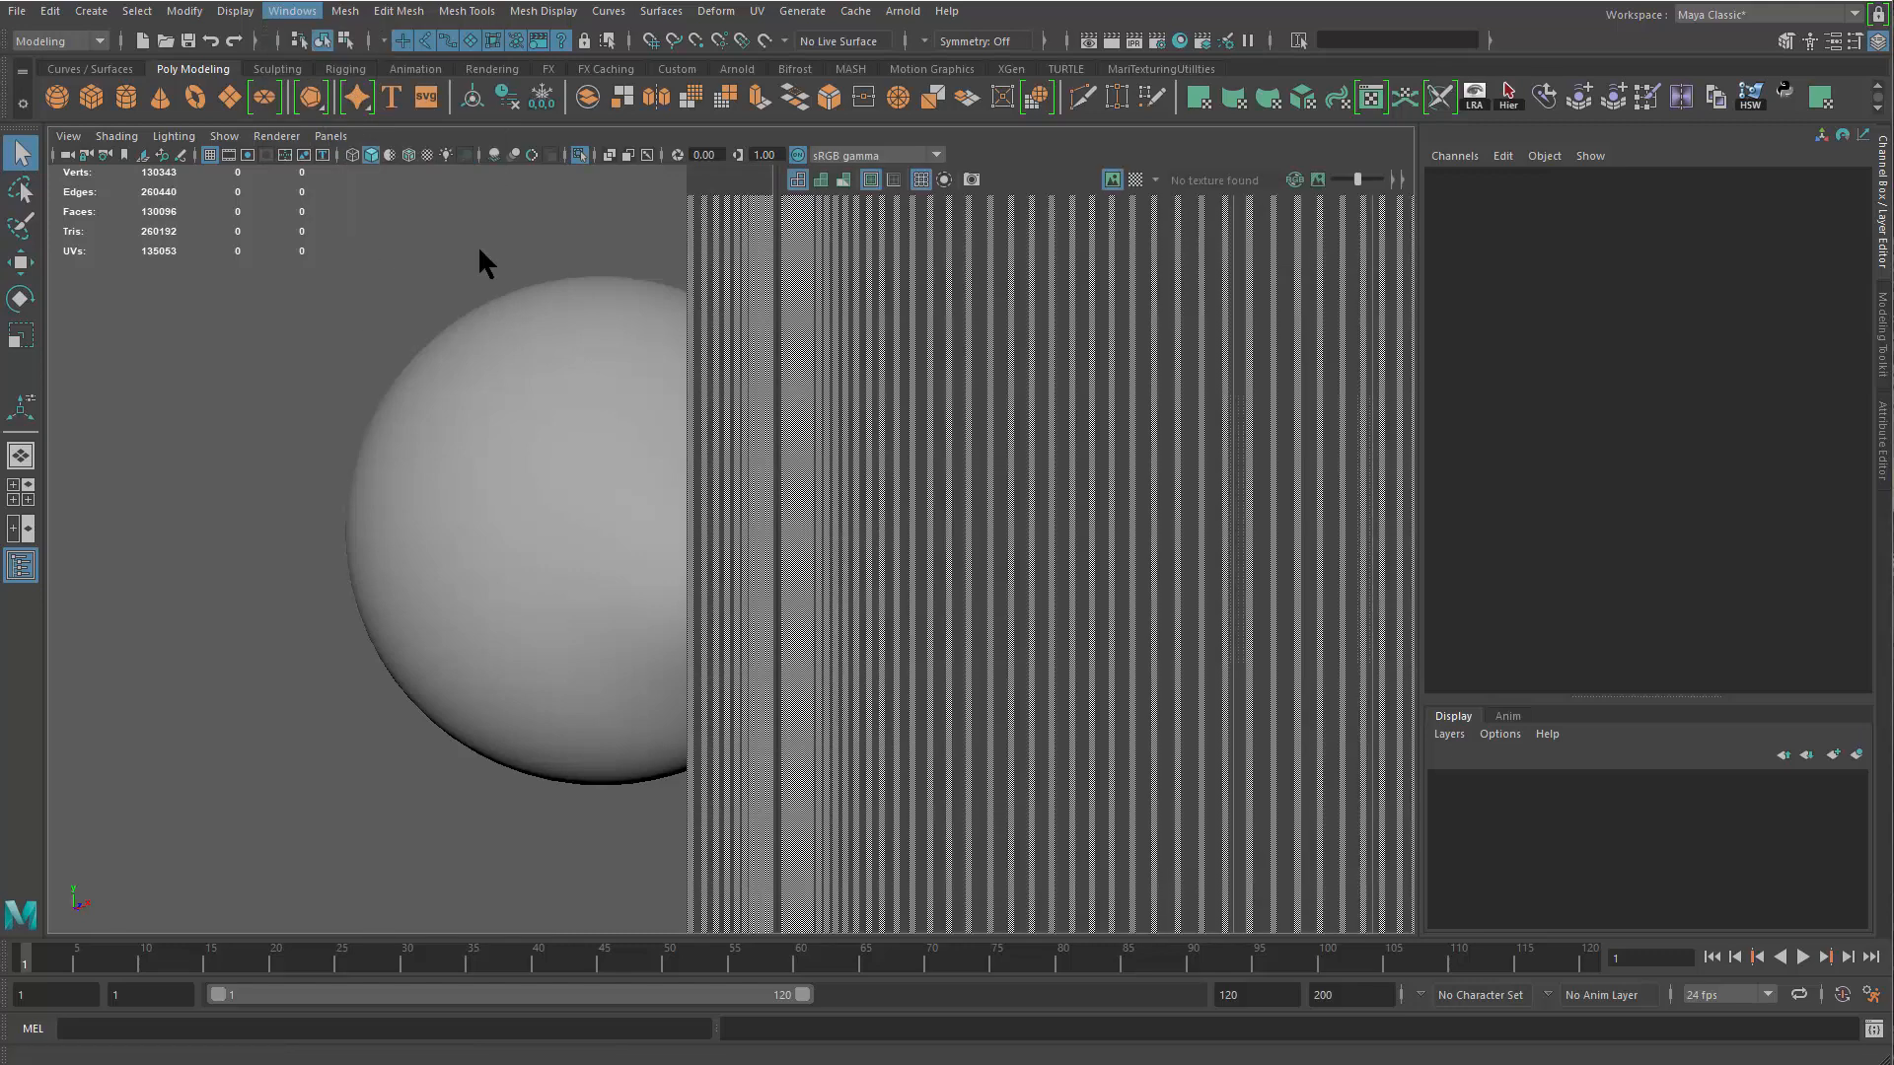
Add a new tab in the Node Editor and create an aiStandardSurface material there
middle_click_drag(406, 612, 491, 640, "alt")
scroll(1046, 559, "up", 5)
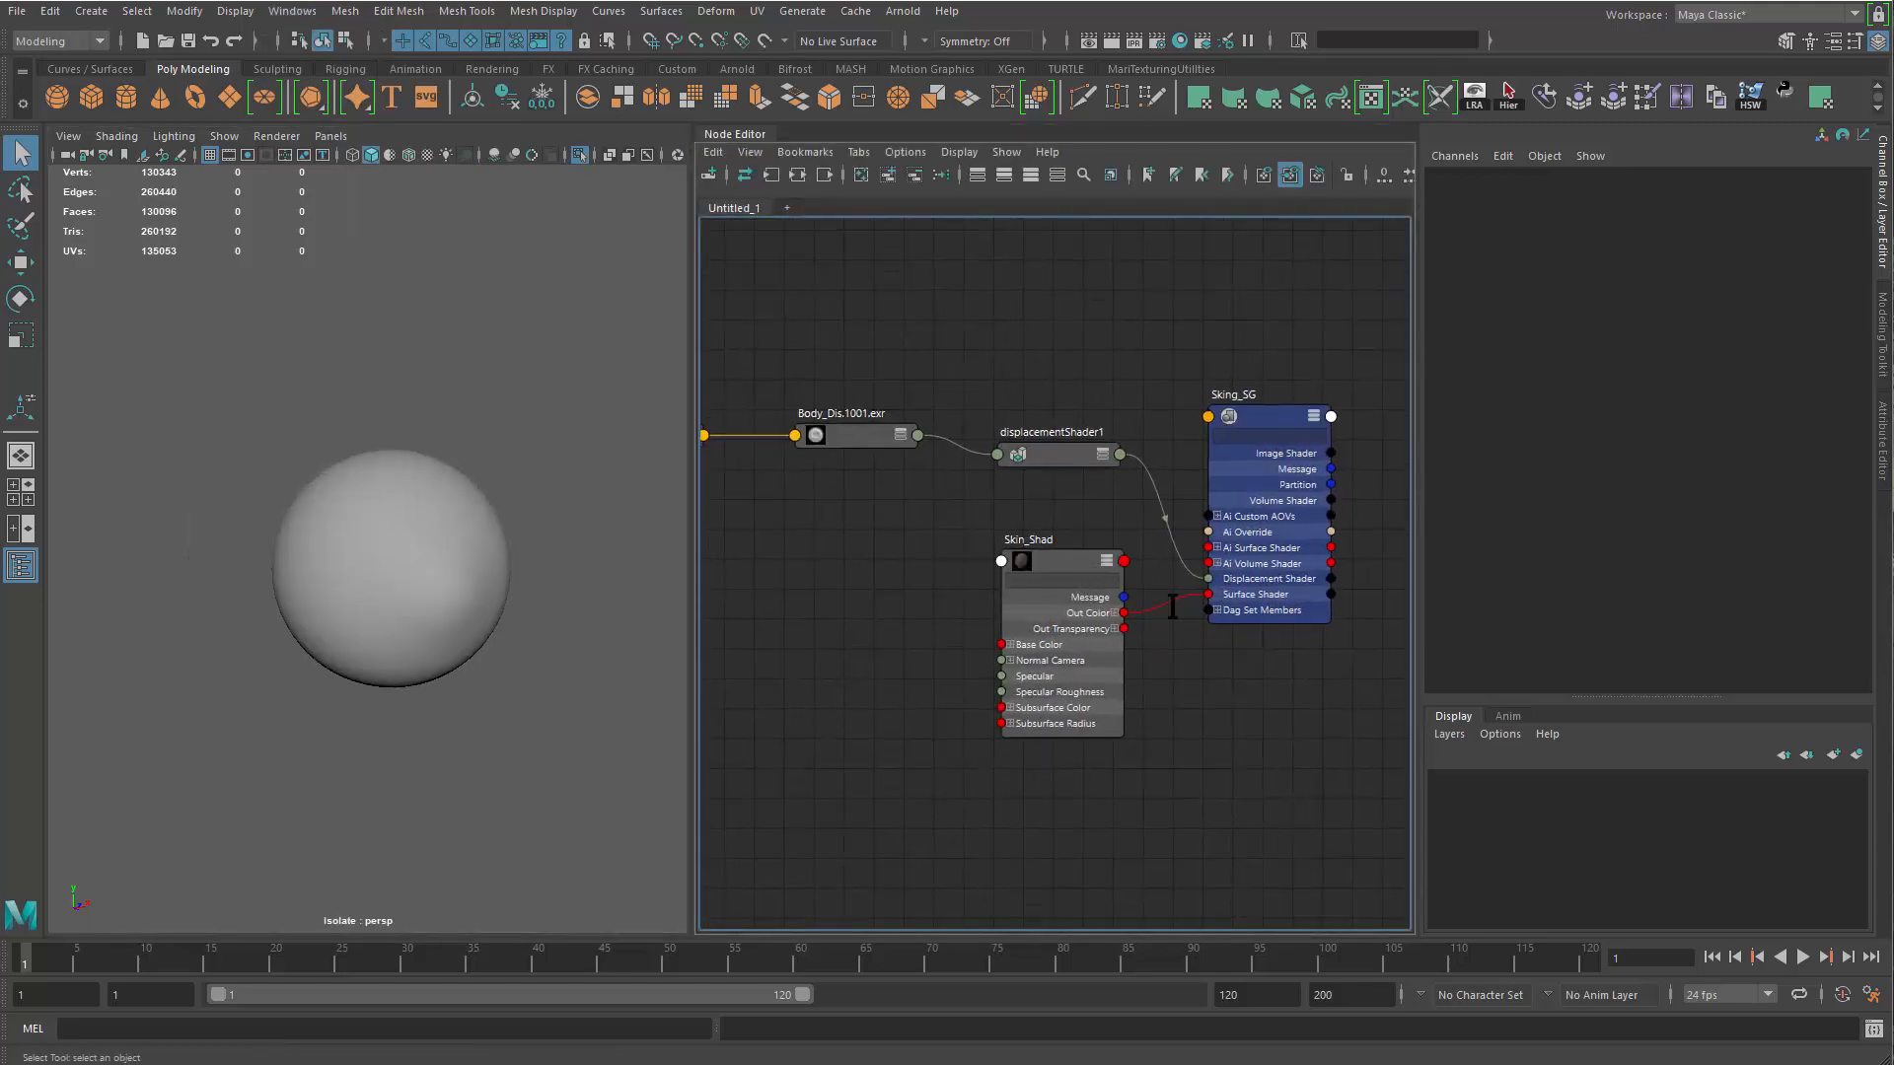
middle_click_drag(834, 484, 1034, 624, "alt")
left_click(786, 207)
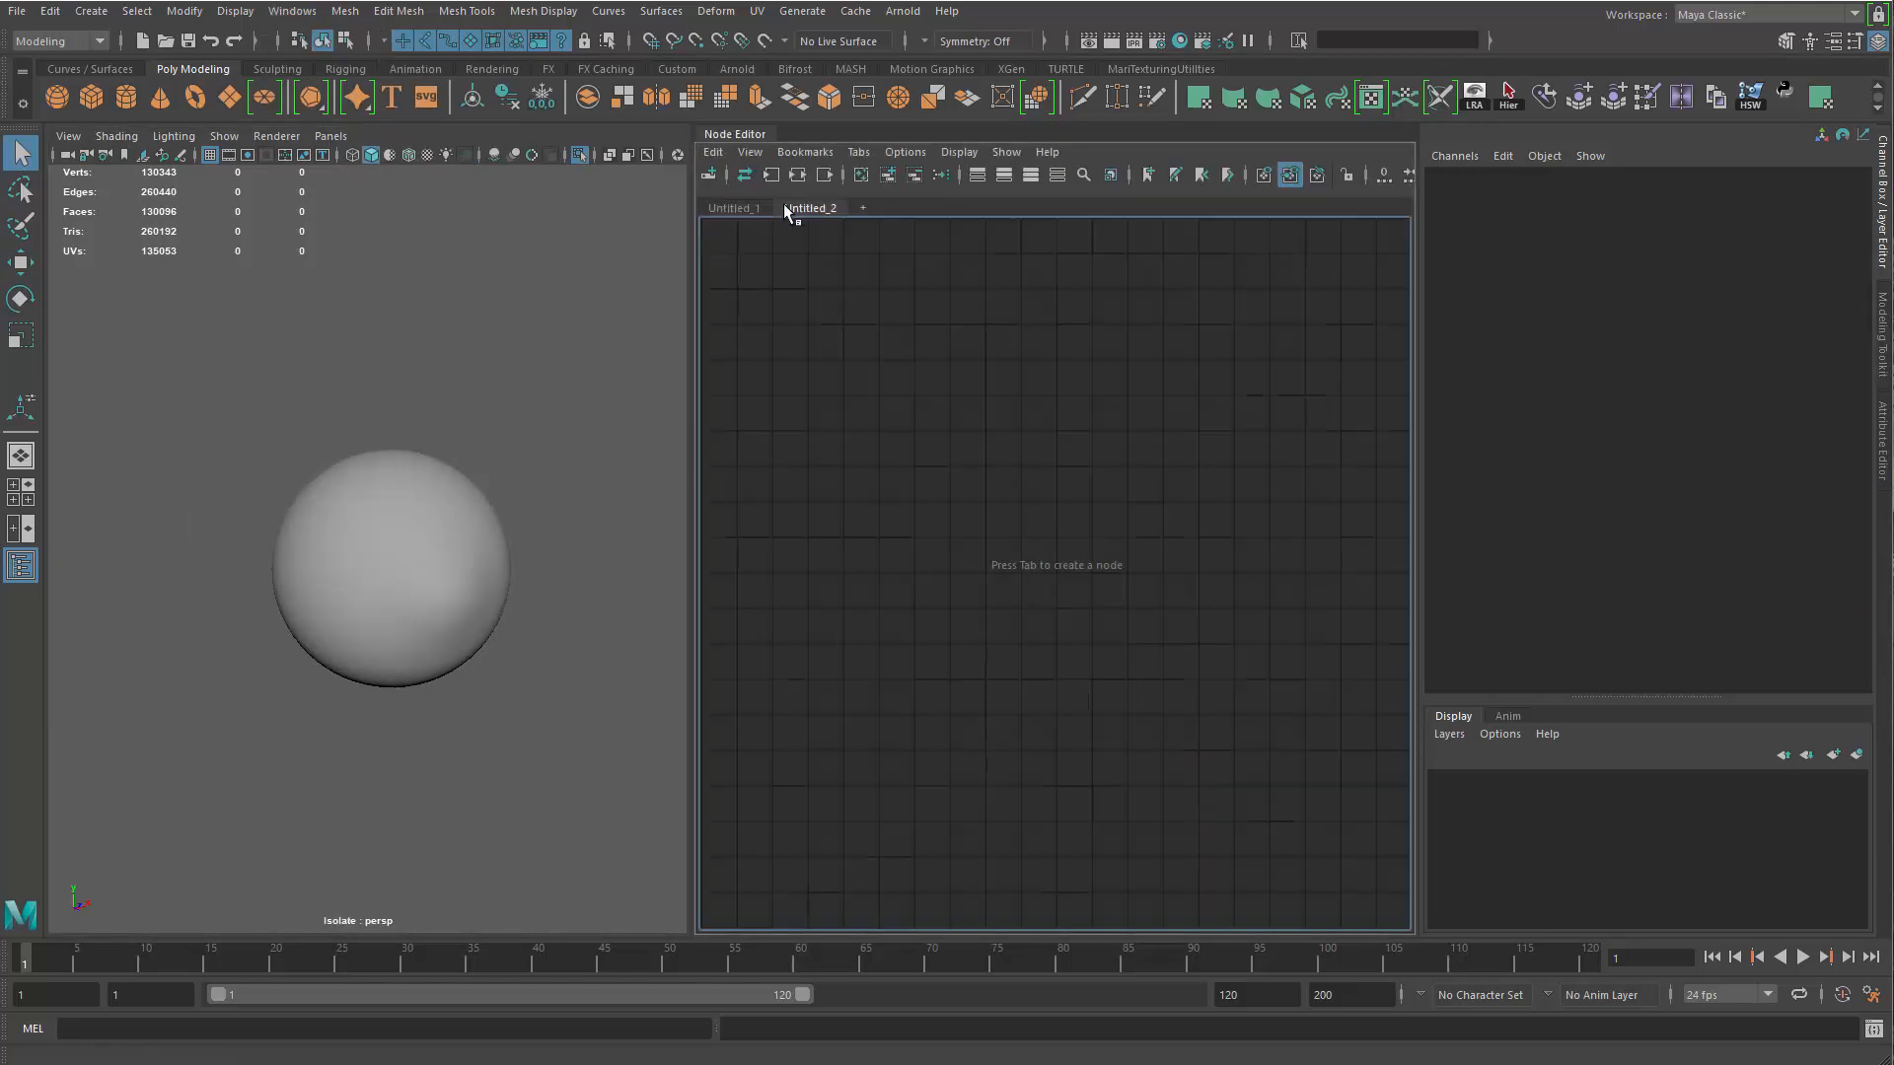
key("Tab")
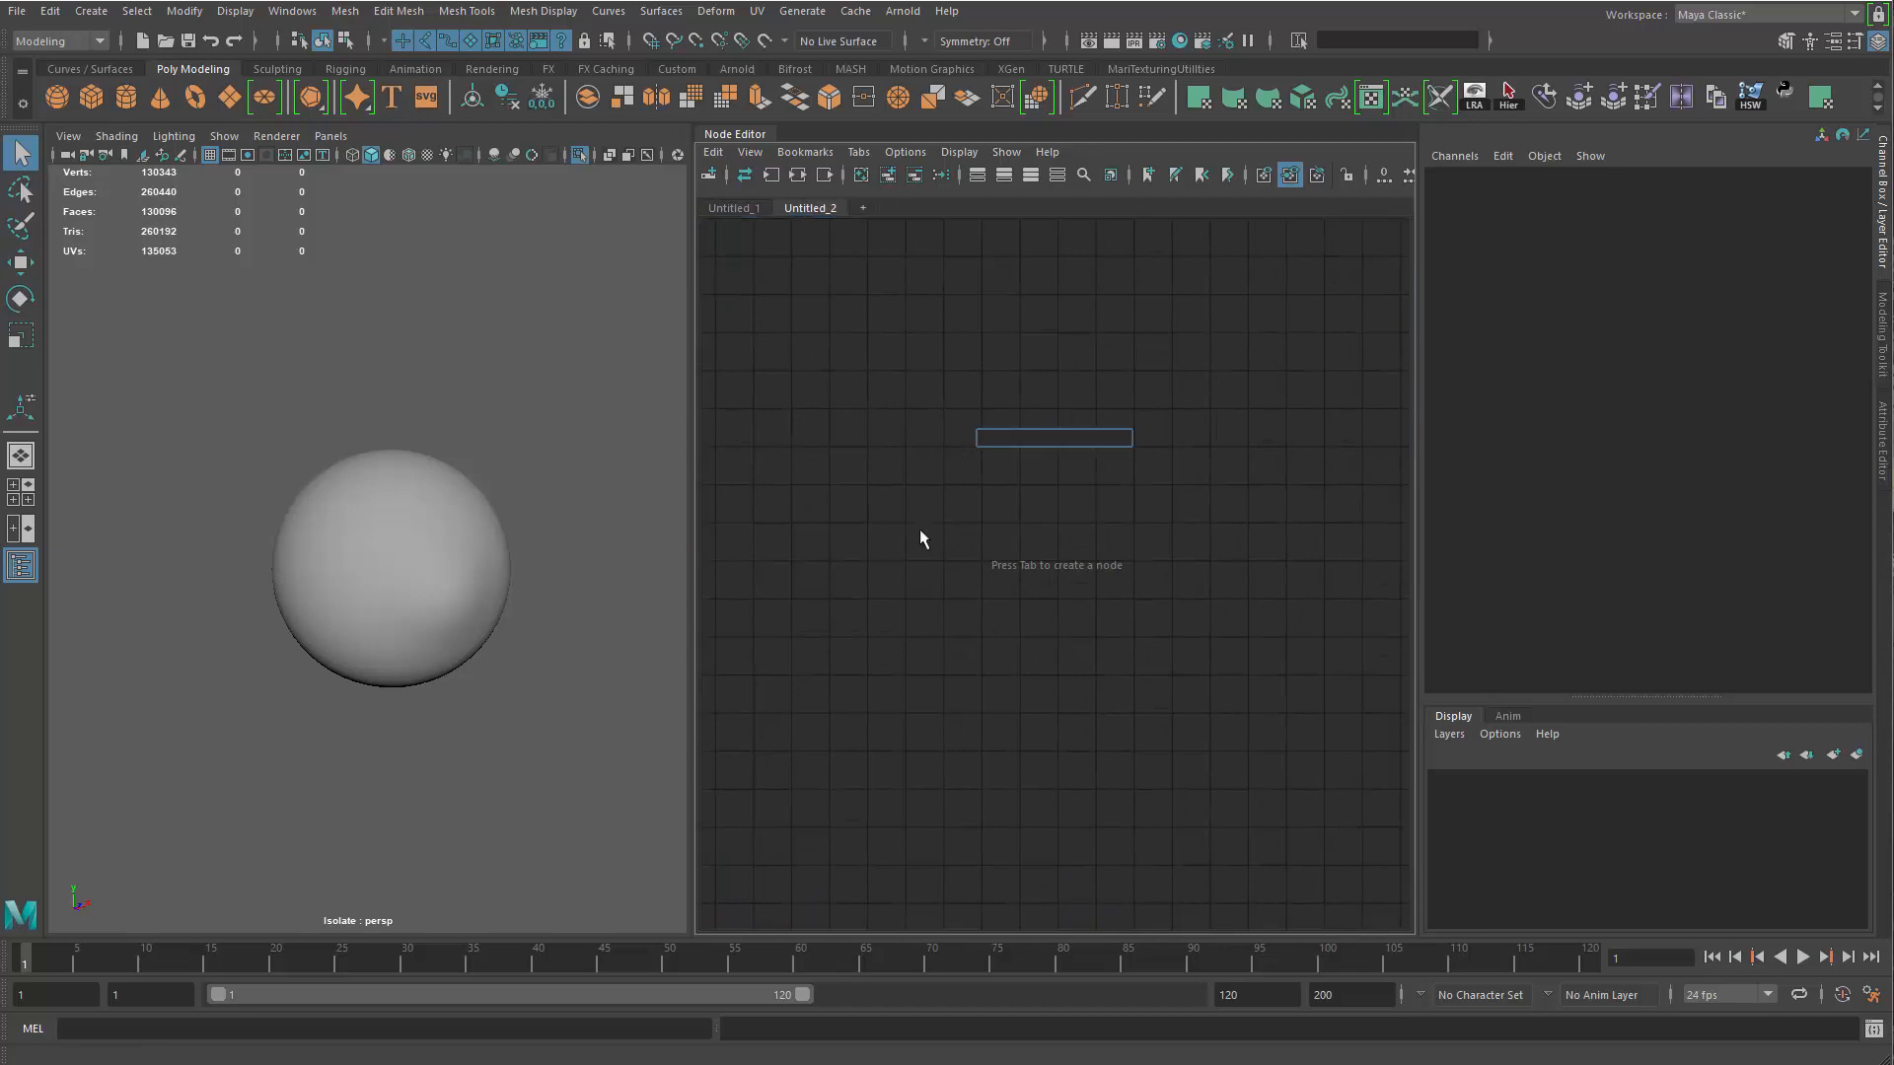
type("aiSta")
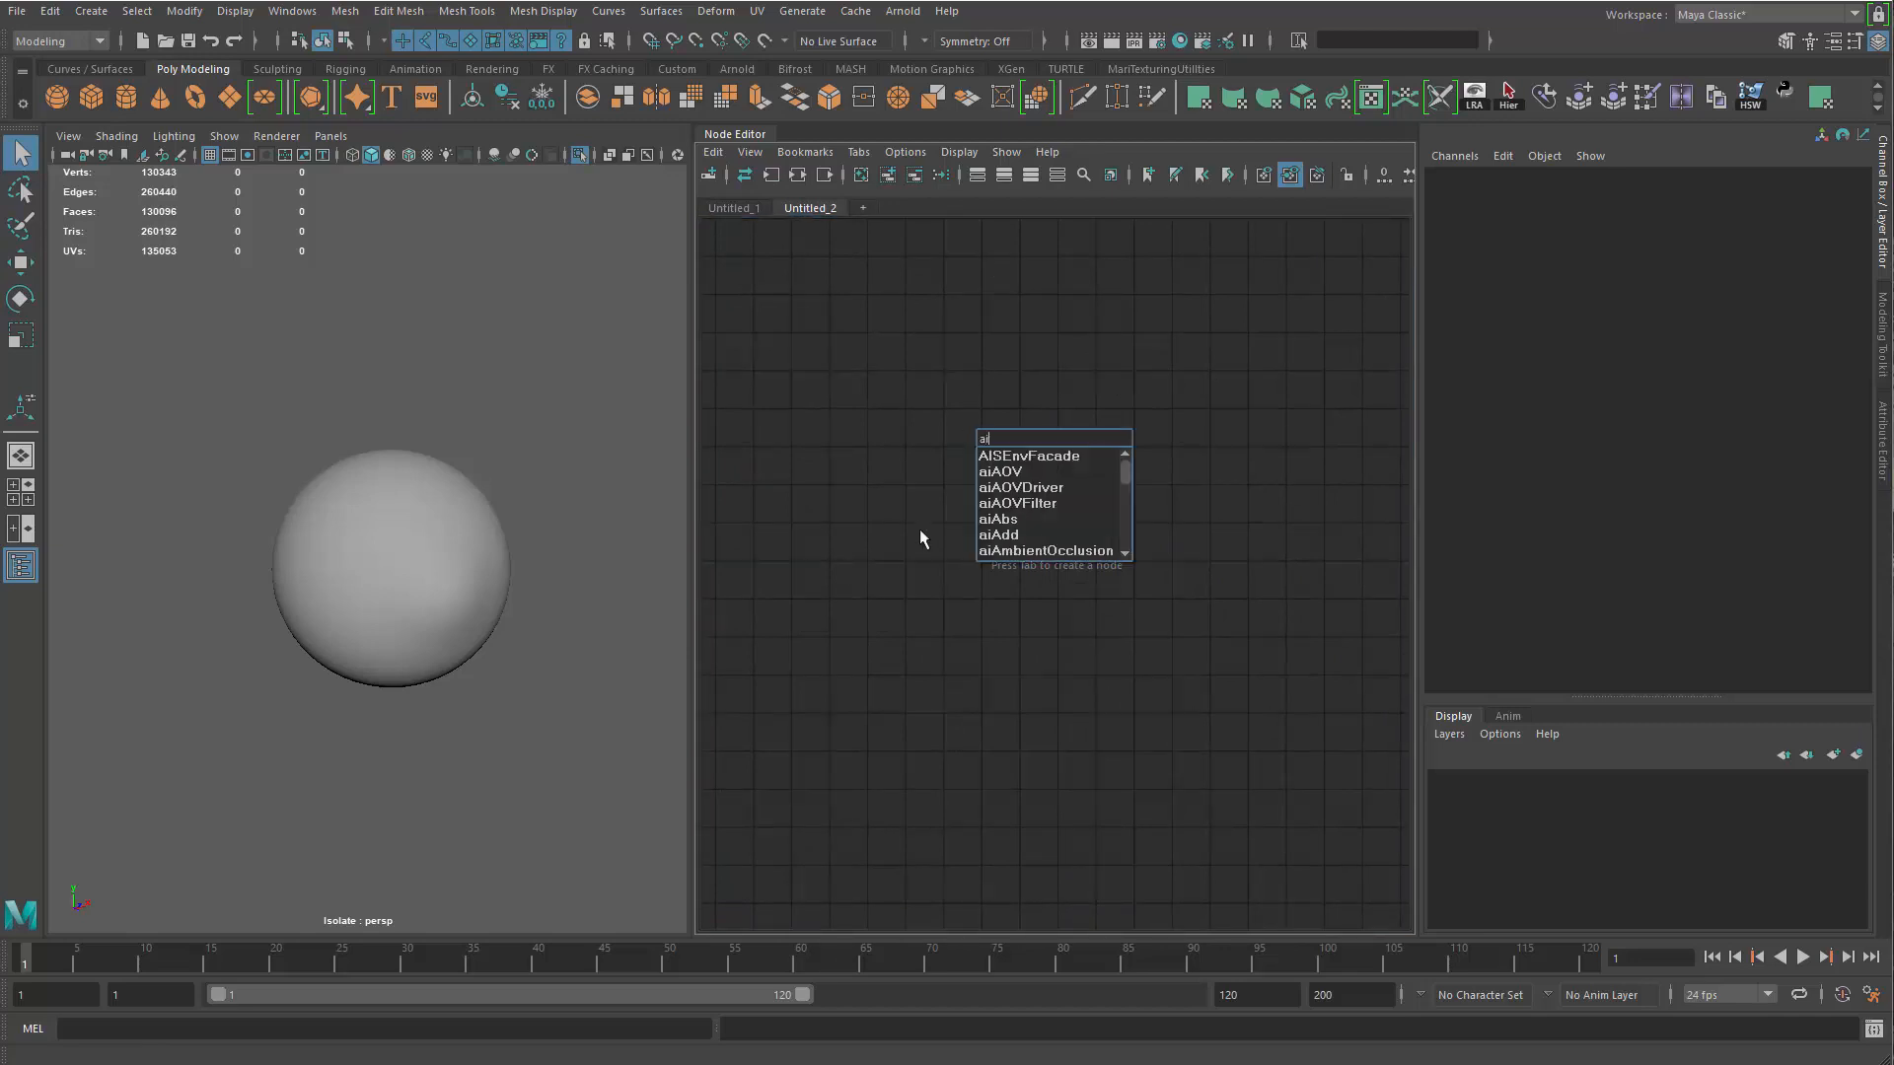
key("Down")
key("Down")
key("Down")
key("Down")
key("Return")
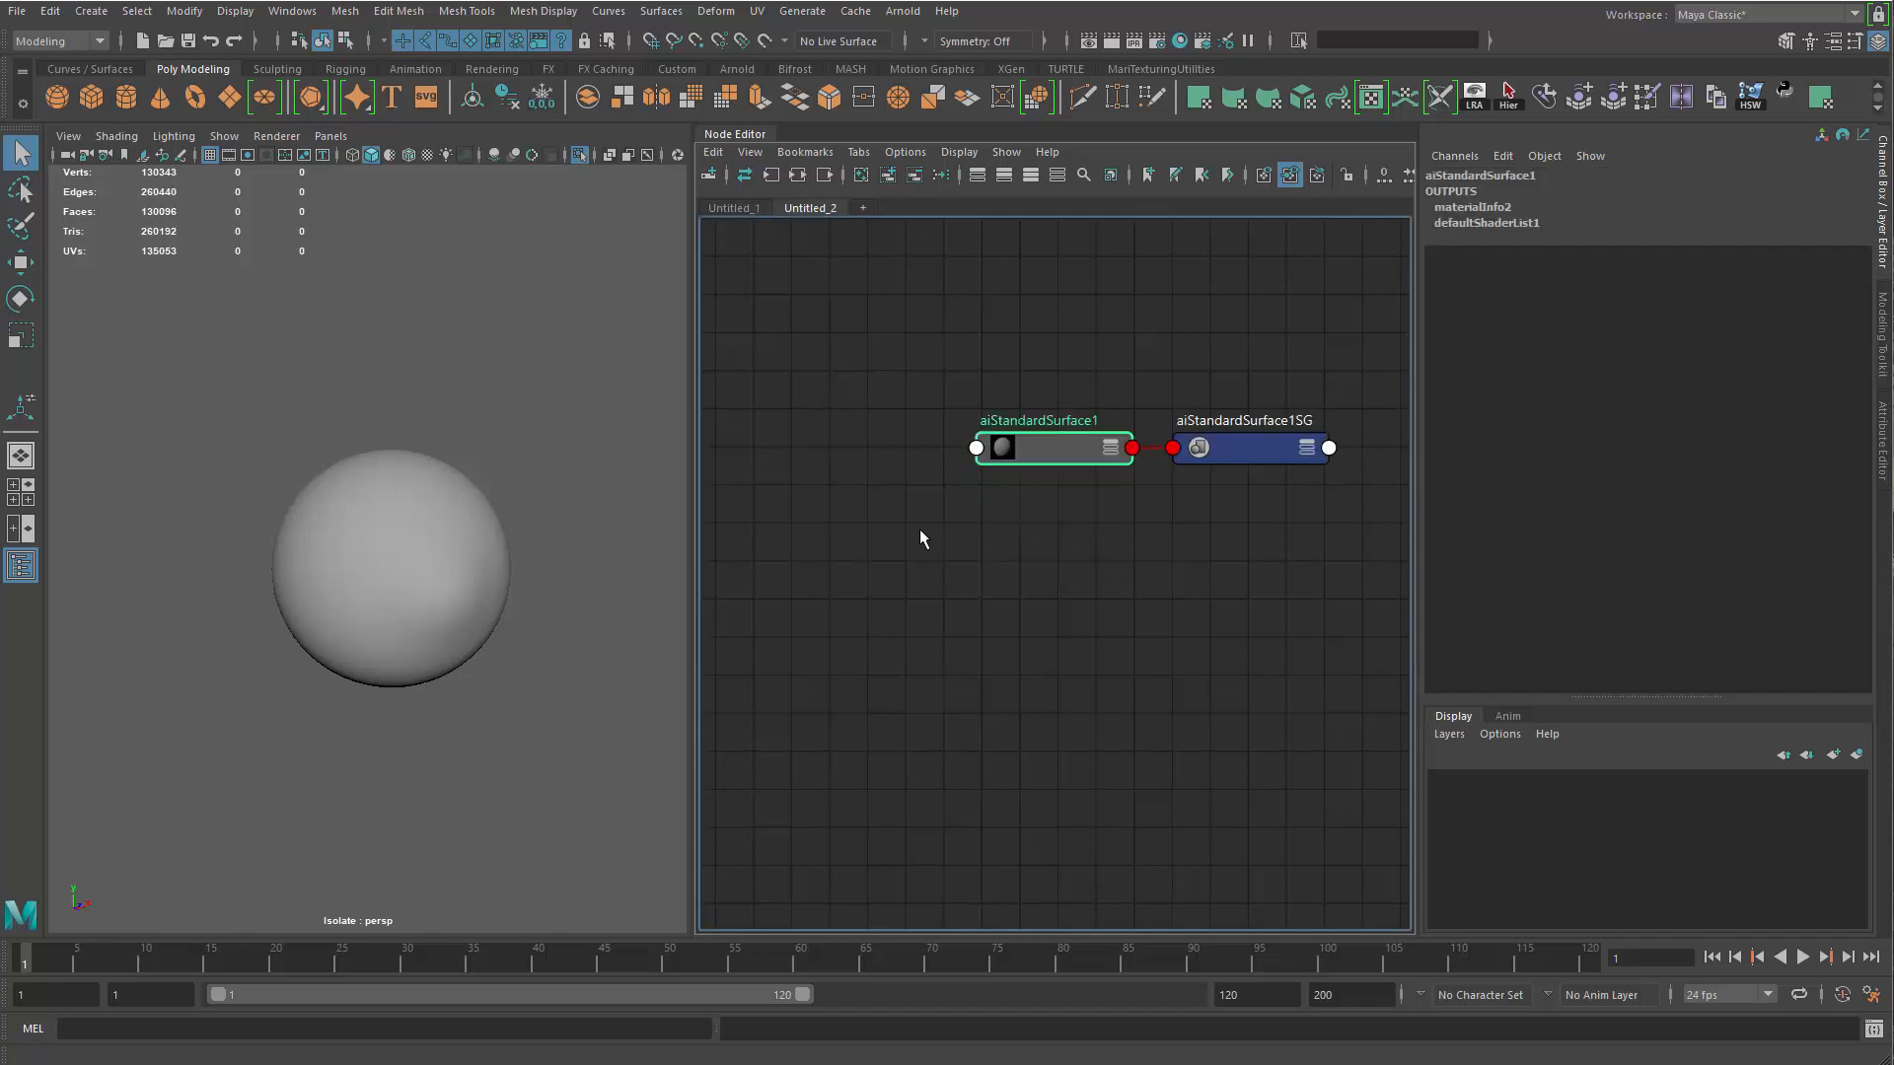
Rename the new aiStandardSurface material to Eyeball_mtl
scroll(1151, 607, "up", 2)
middle_click_drag(1108, 520, 1117, 625, "alt")
scroll(1117, 626, "up", 3)
middle_click_drag(1071, 404, 1062, 576, "alt")
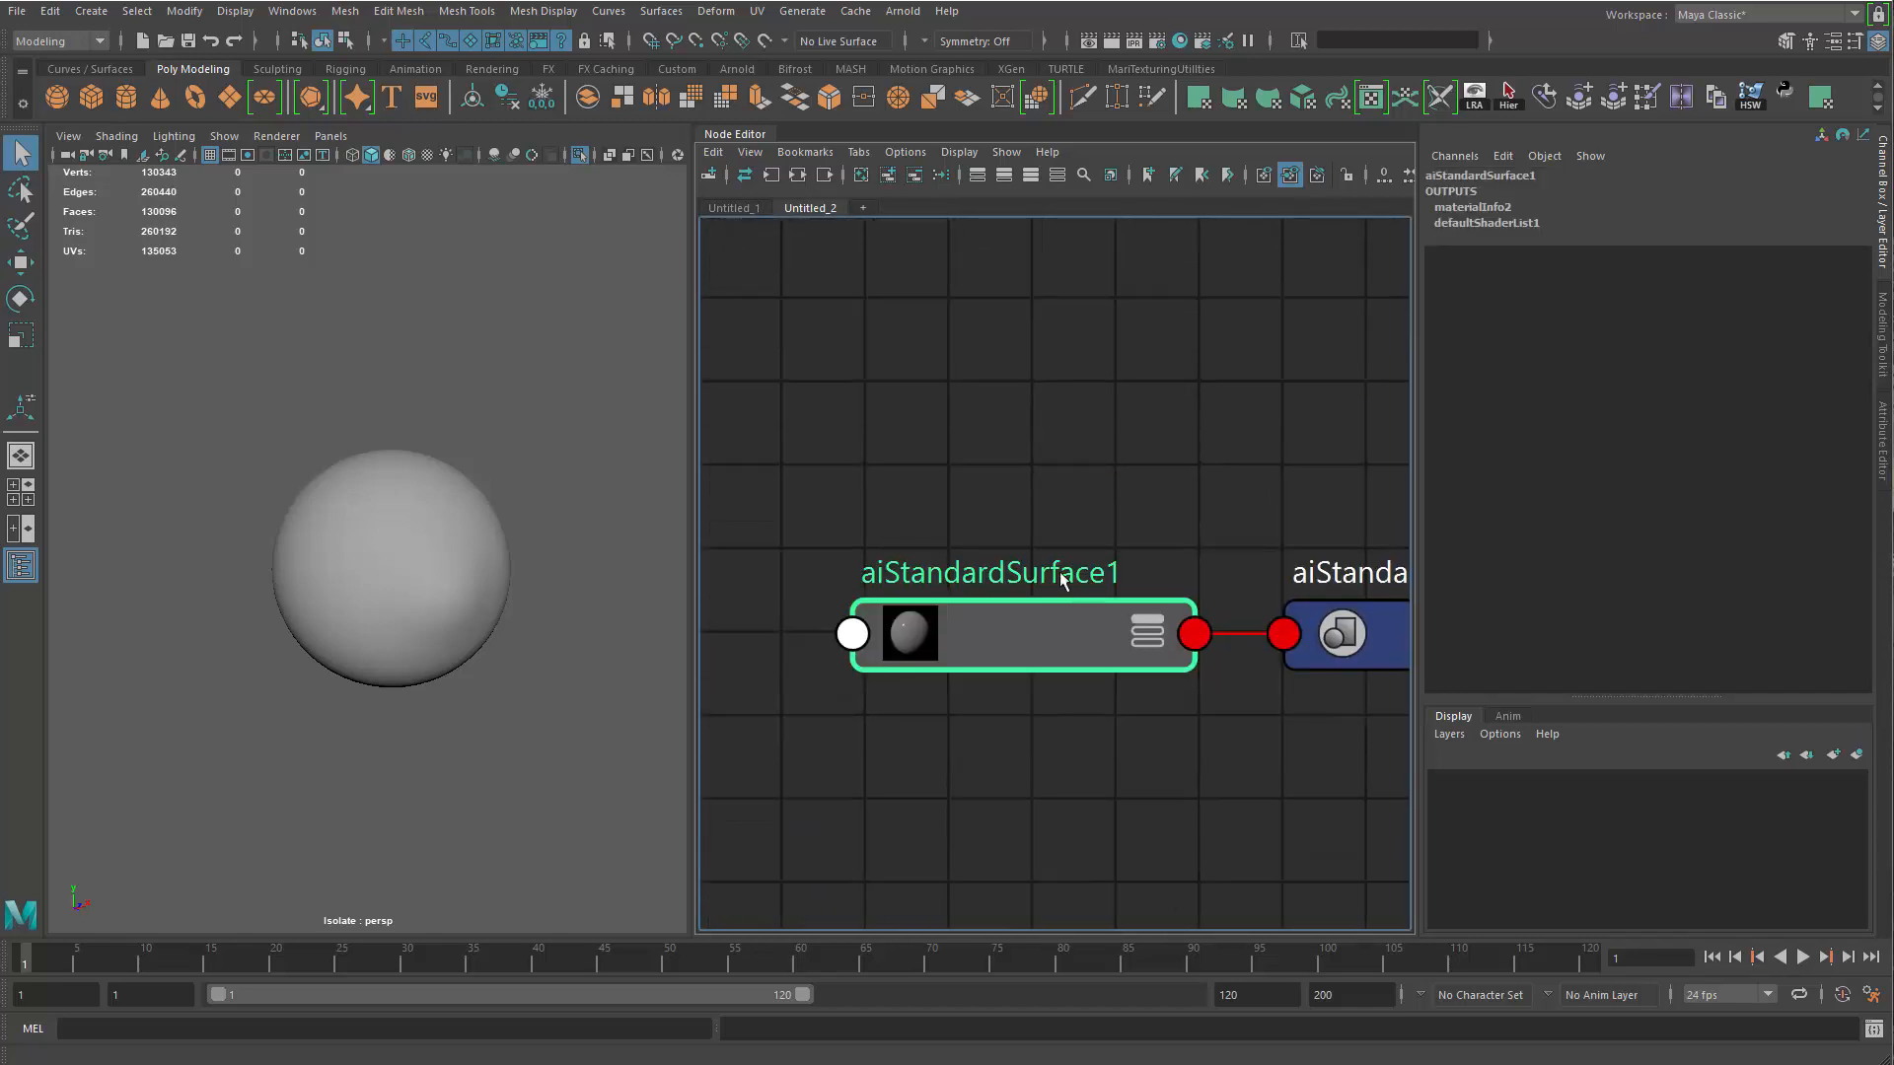
double_click(1054, 570)
type("E")
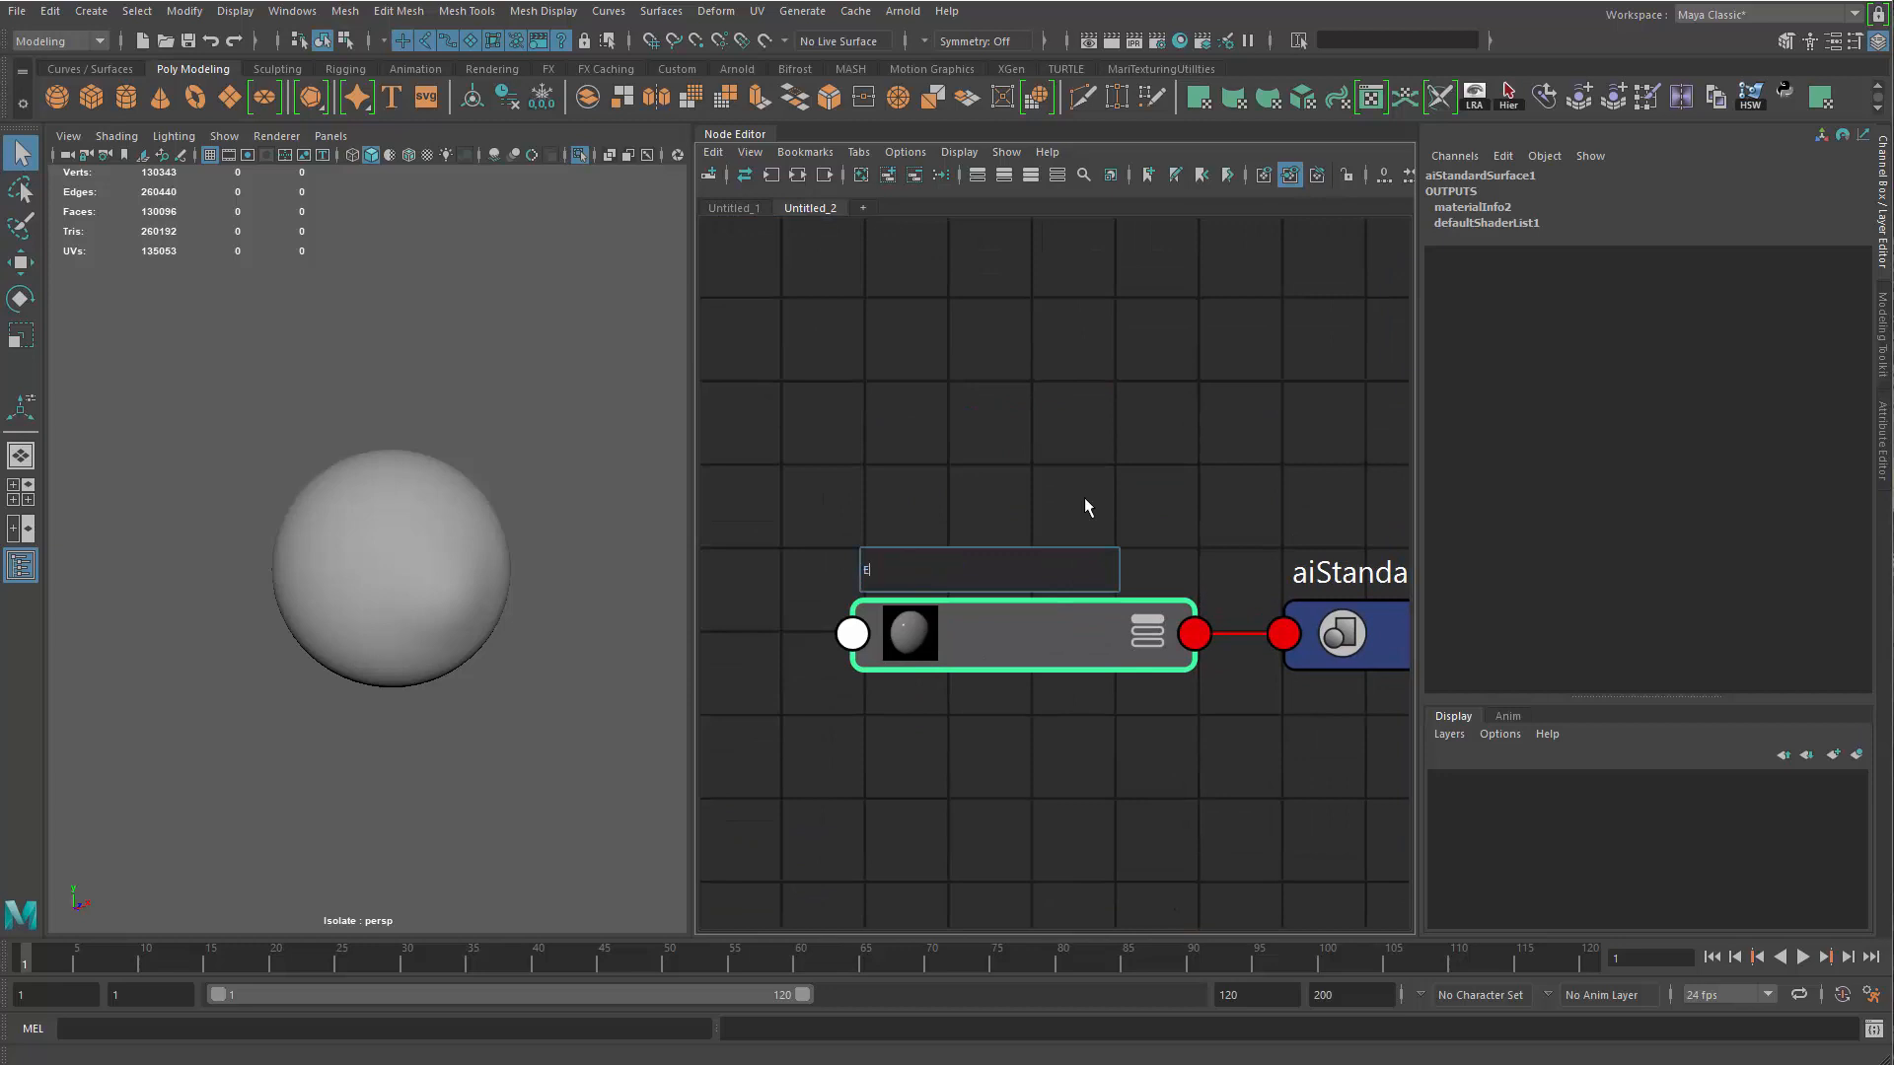
type("yeball_mtl")
key("Return")
Assign Eyeball_mtl to Eye_ball_geo and turn off isolation to show the eye within the head
middle_click_drag(991, 639, 412, 491)
right_click_drag(412, 491, 526, 680, "alt")
left_click(501, 448)
middle_click_drag(501, 447, 488, 591, "alt")
right_click_drag(487, 590, 429, 607, "alt")
left_click_drag(429, 607, 376, 583, "alt")
key("ctrl+1")
right_click_drag(376, 583, 454, 590, "alt")
left_click_drag(454, 590, 493, 487, "alt")
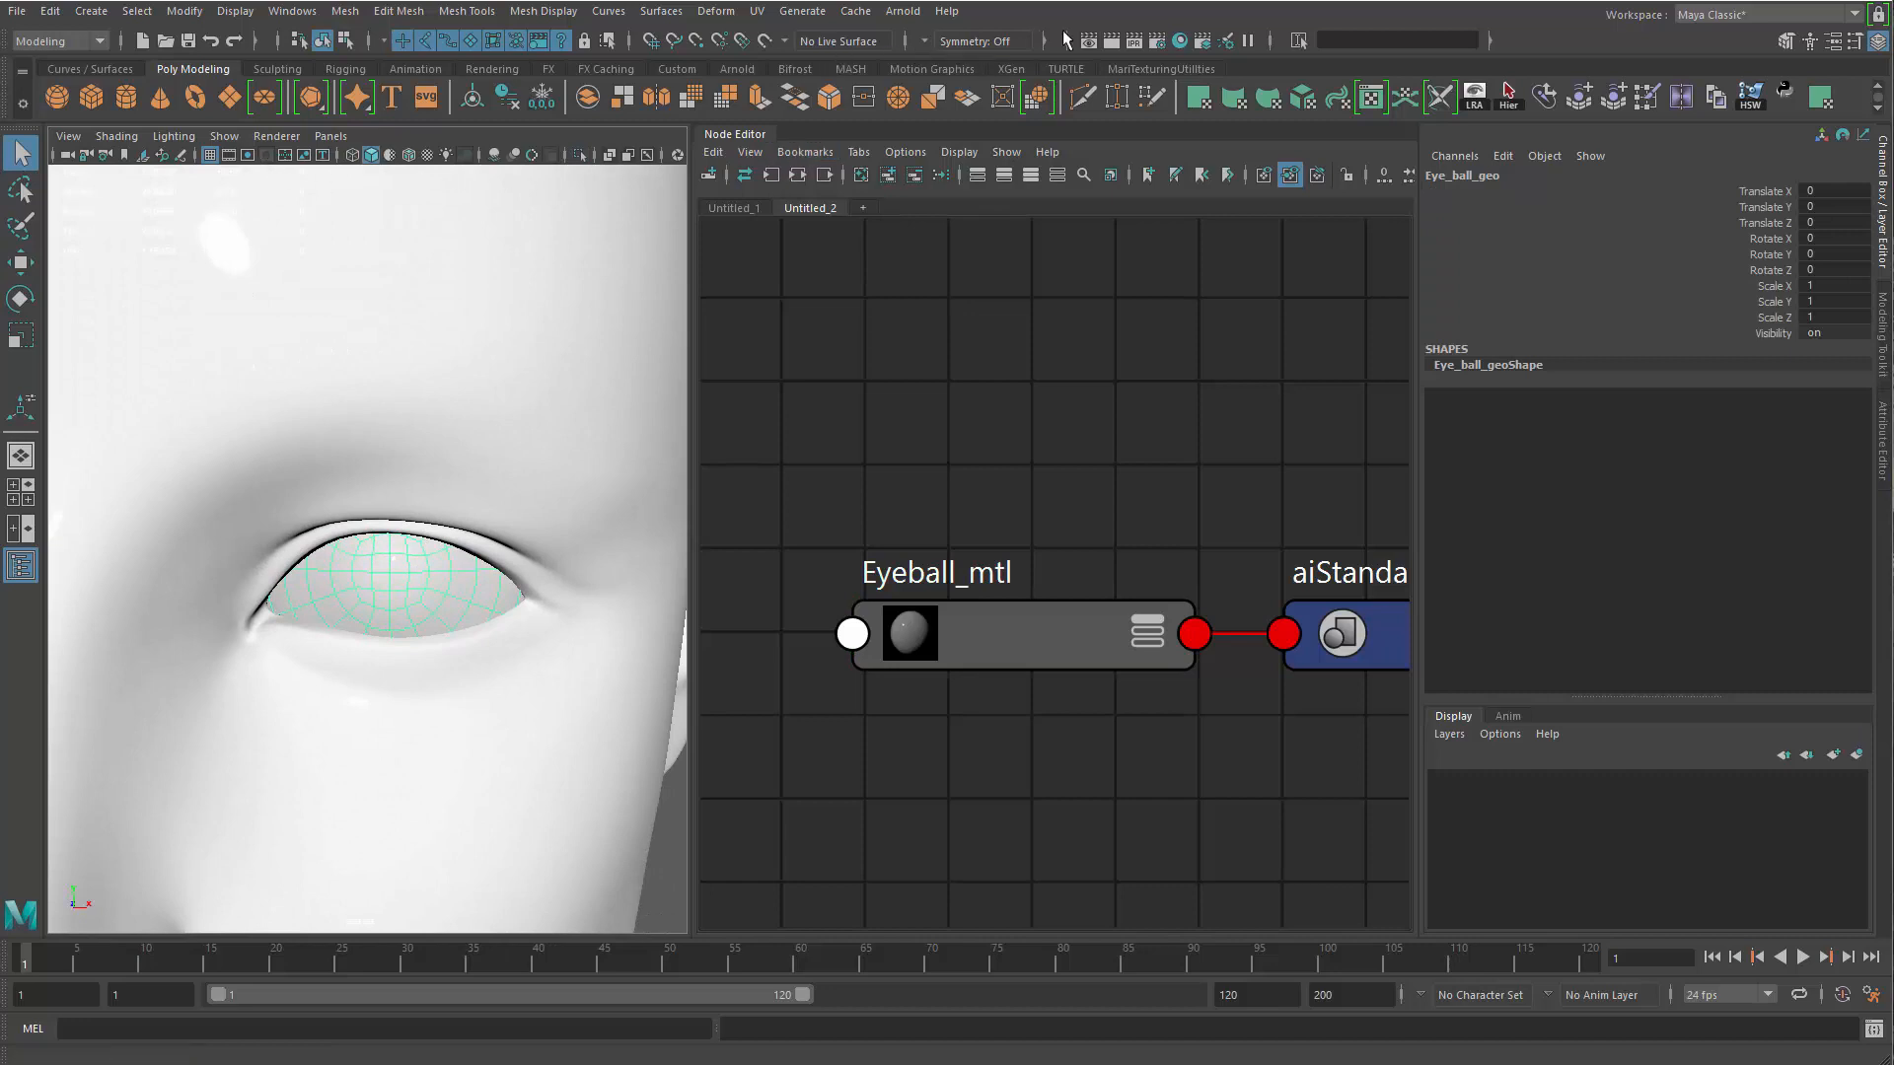
Test-render the eye close-up in the Arnold RenderView and close the render window
left_click(735, 71)
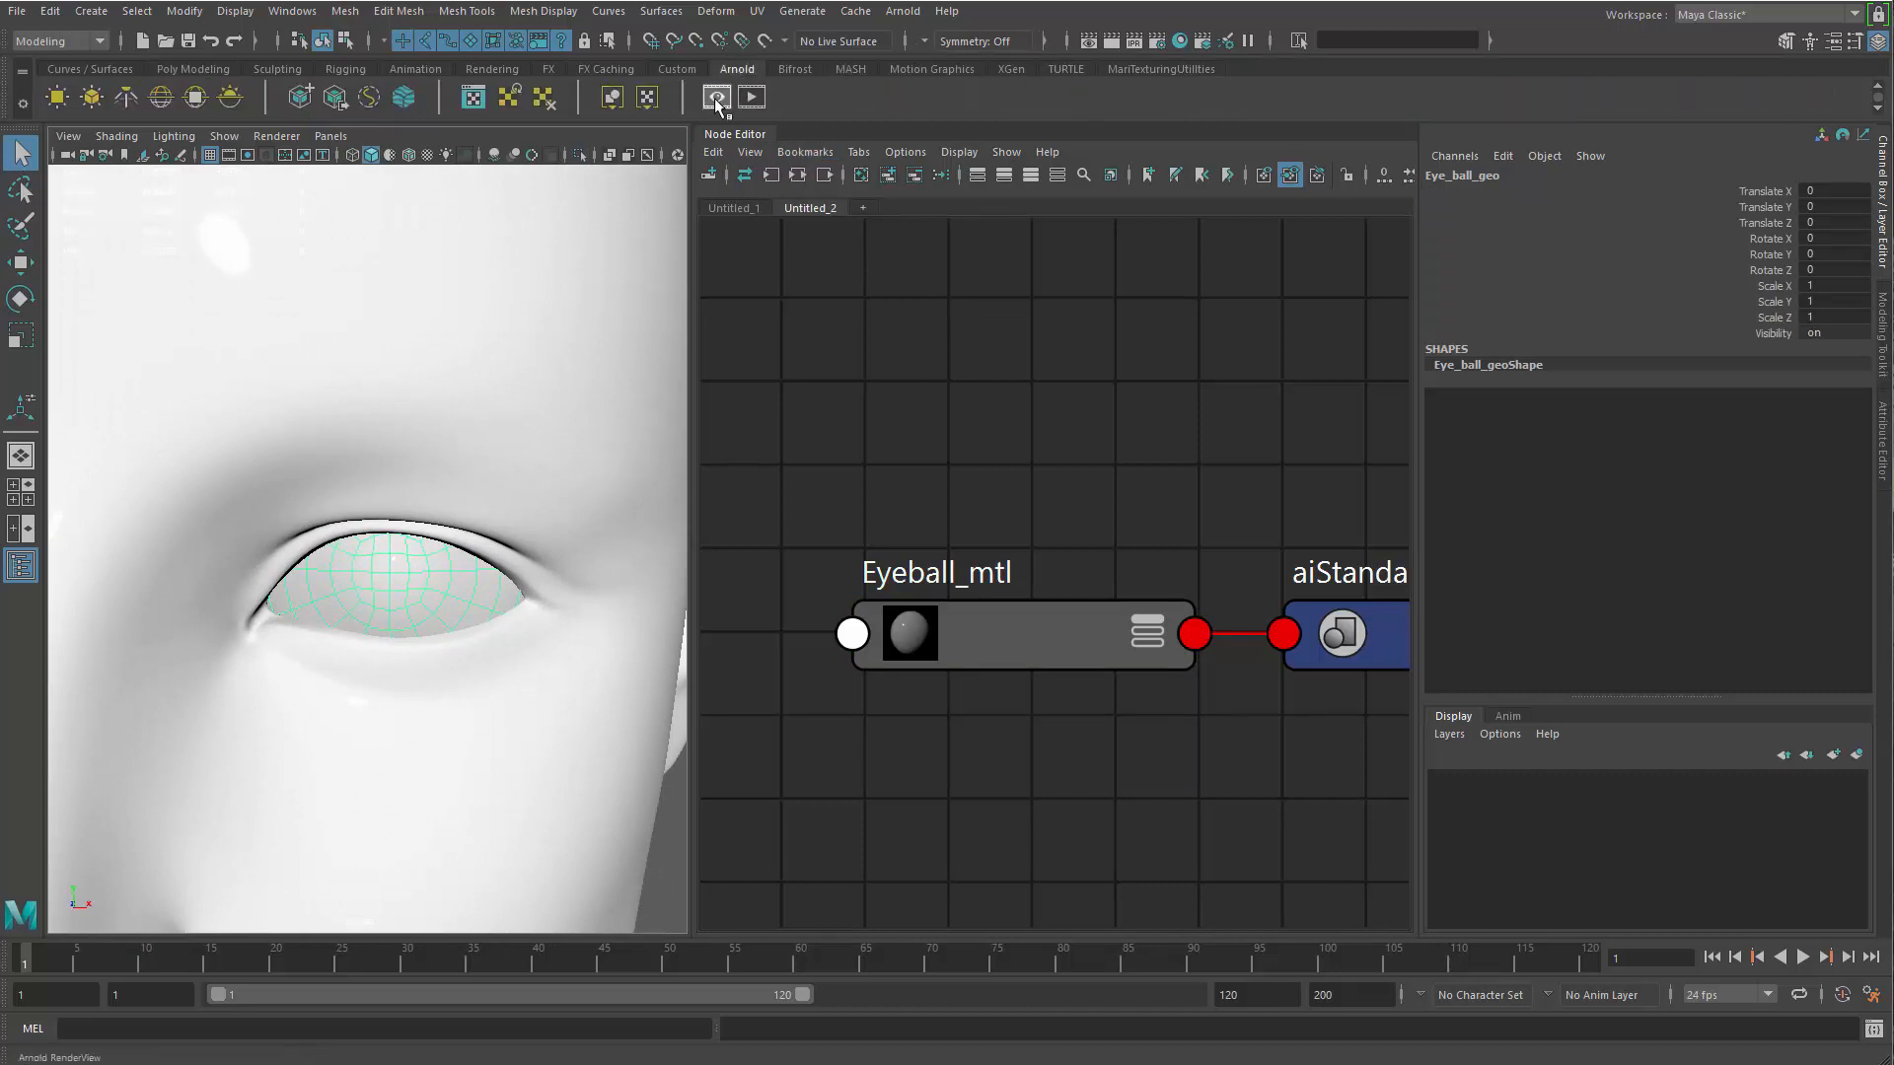
left_click(721, 96)
left_click(1402, 99)
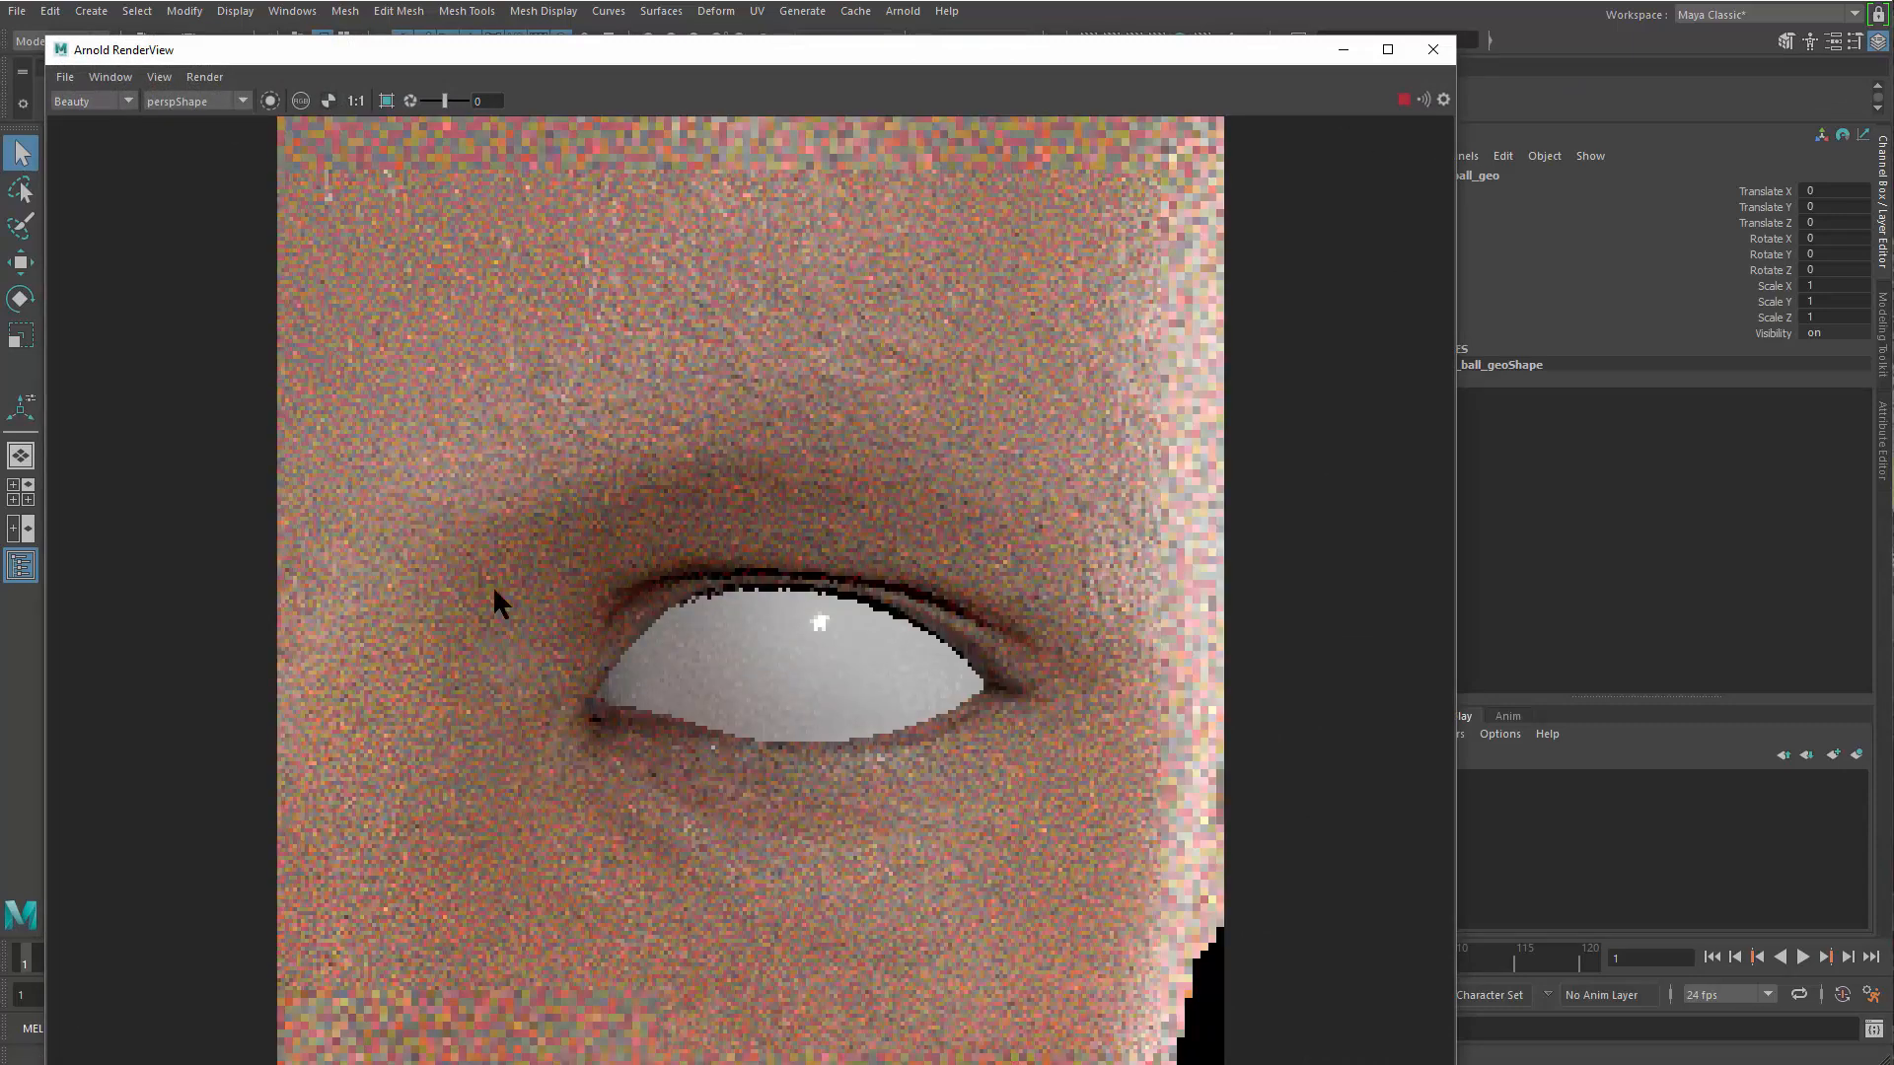
left_click(1433, 49)
Move the eye meshes down about 0.11 units in Y and check their fit against the eyelids
left_click_drag(499, 684, 499, 642, "alt")
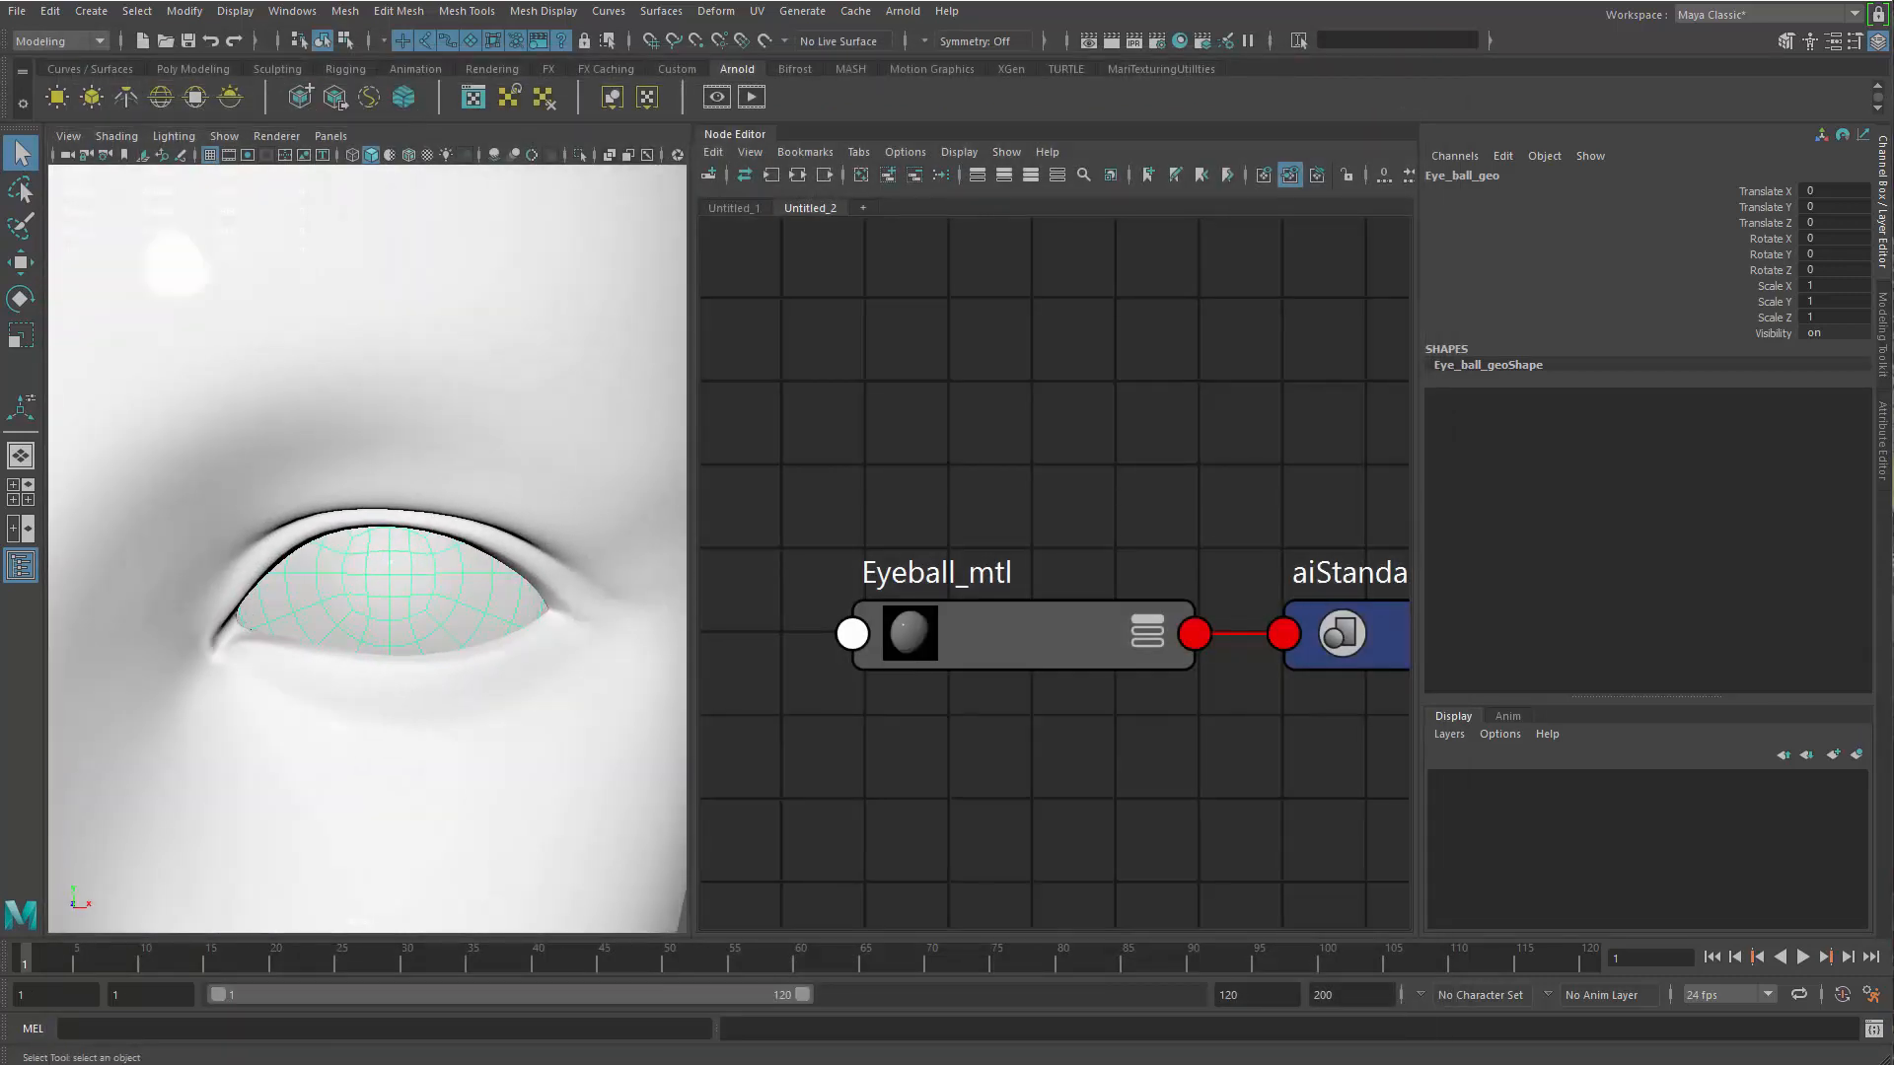
key("w")
left_click_drag(389, 472, 391, 480)
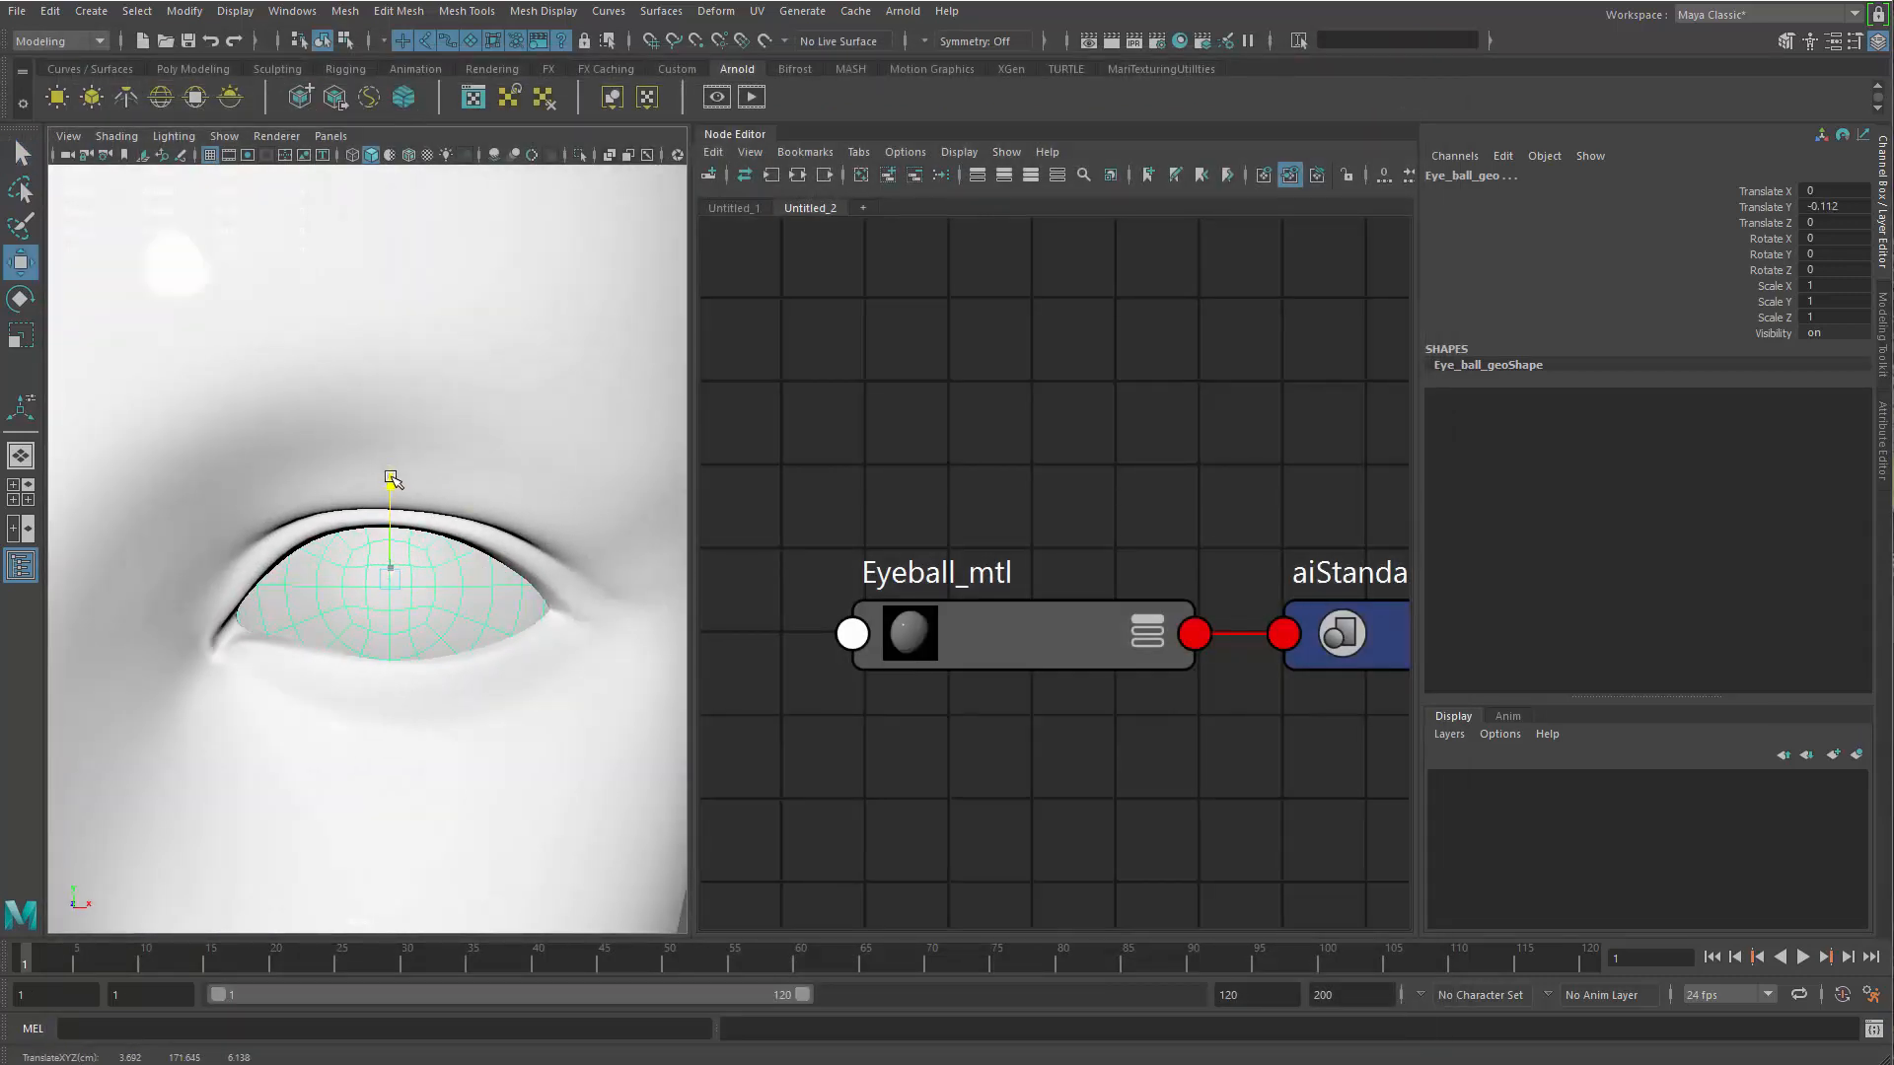
left_click_drag(403, 777, 415, 675, "alt")
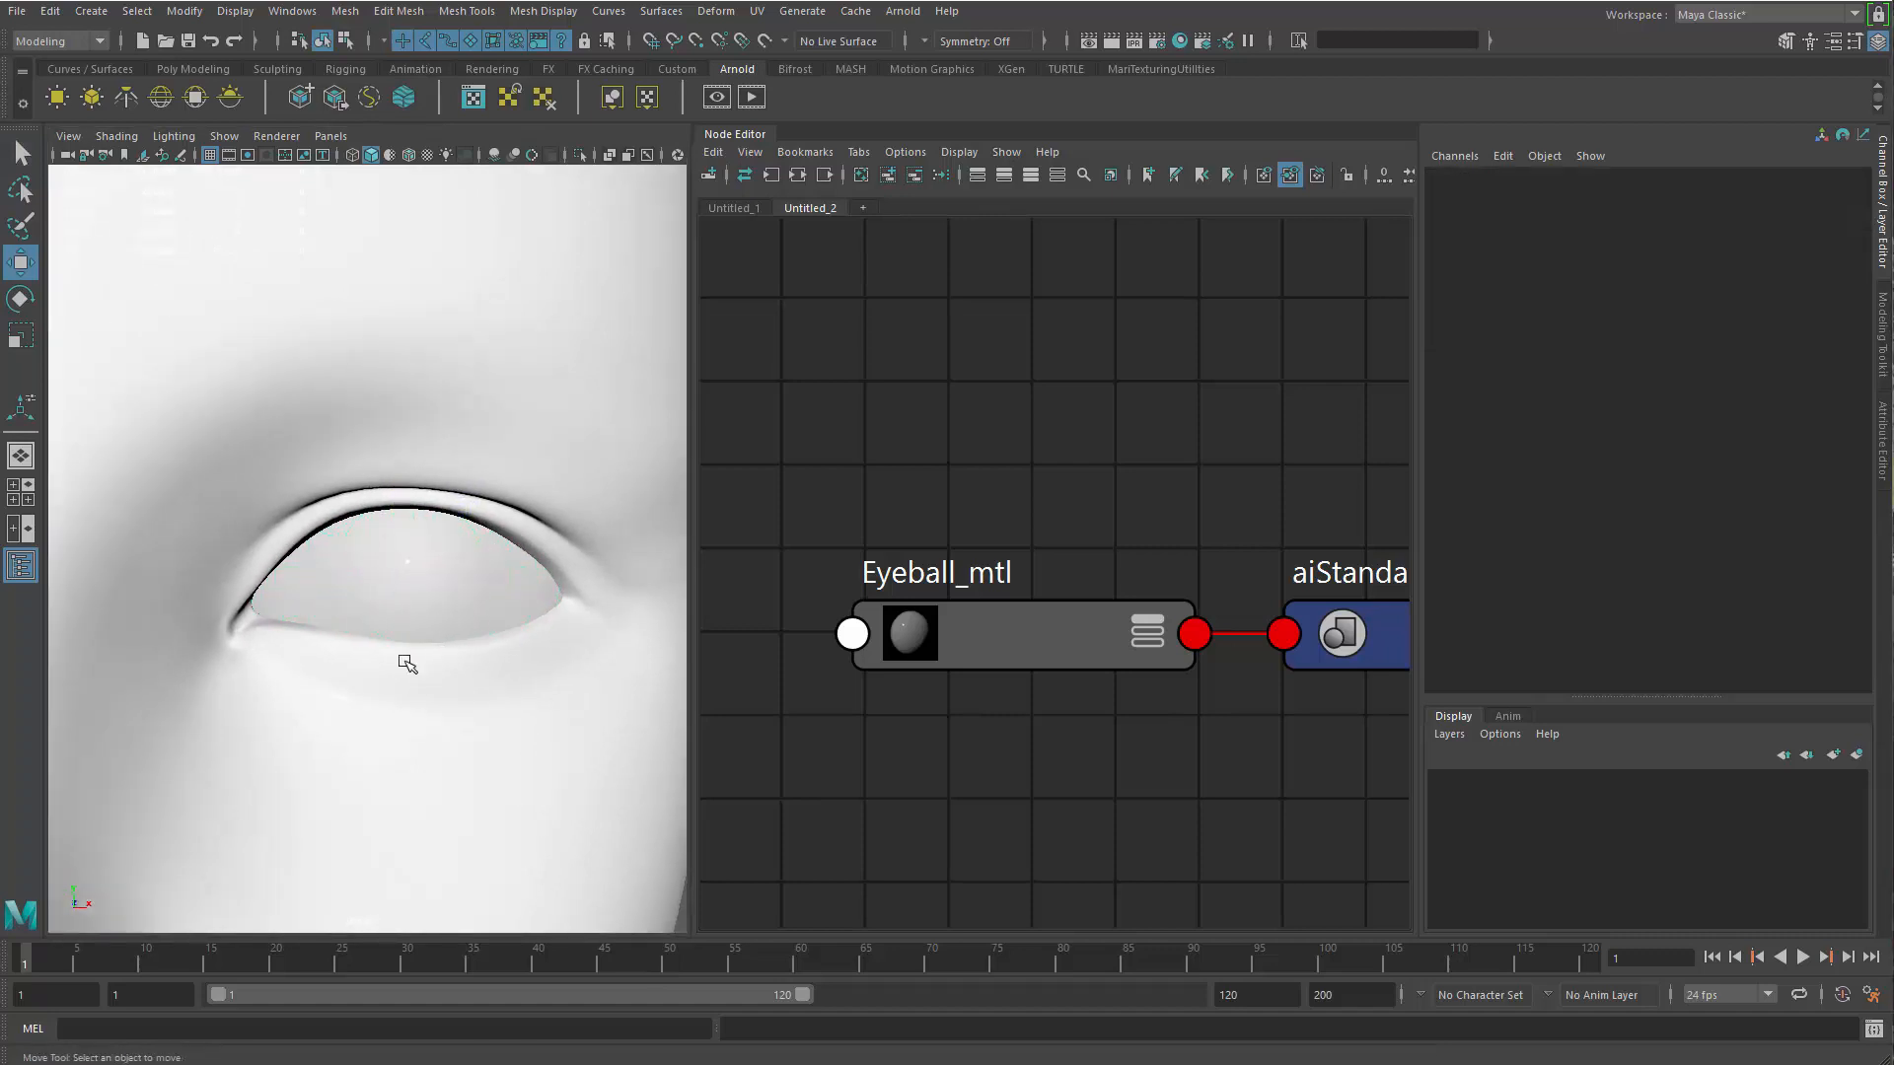
left_click_drag(408, 616, 506, 585, "alt")
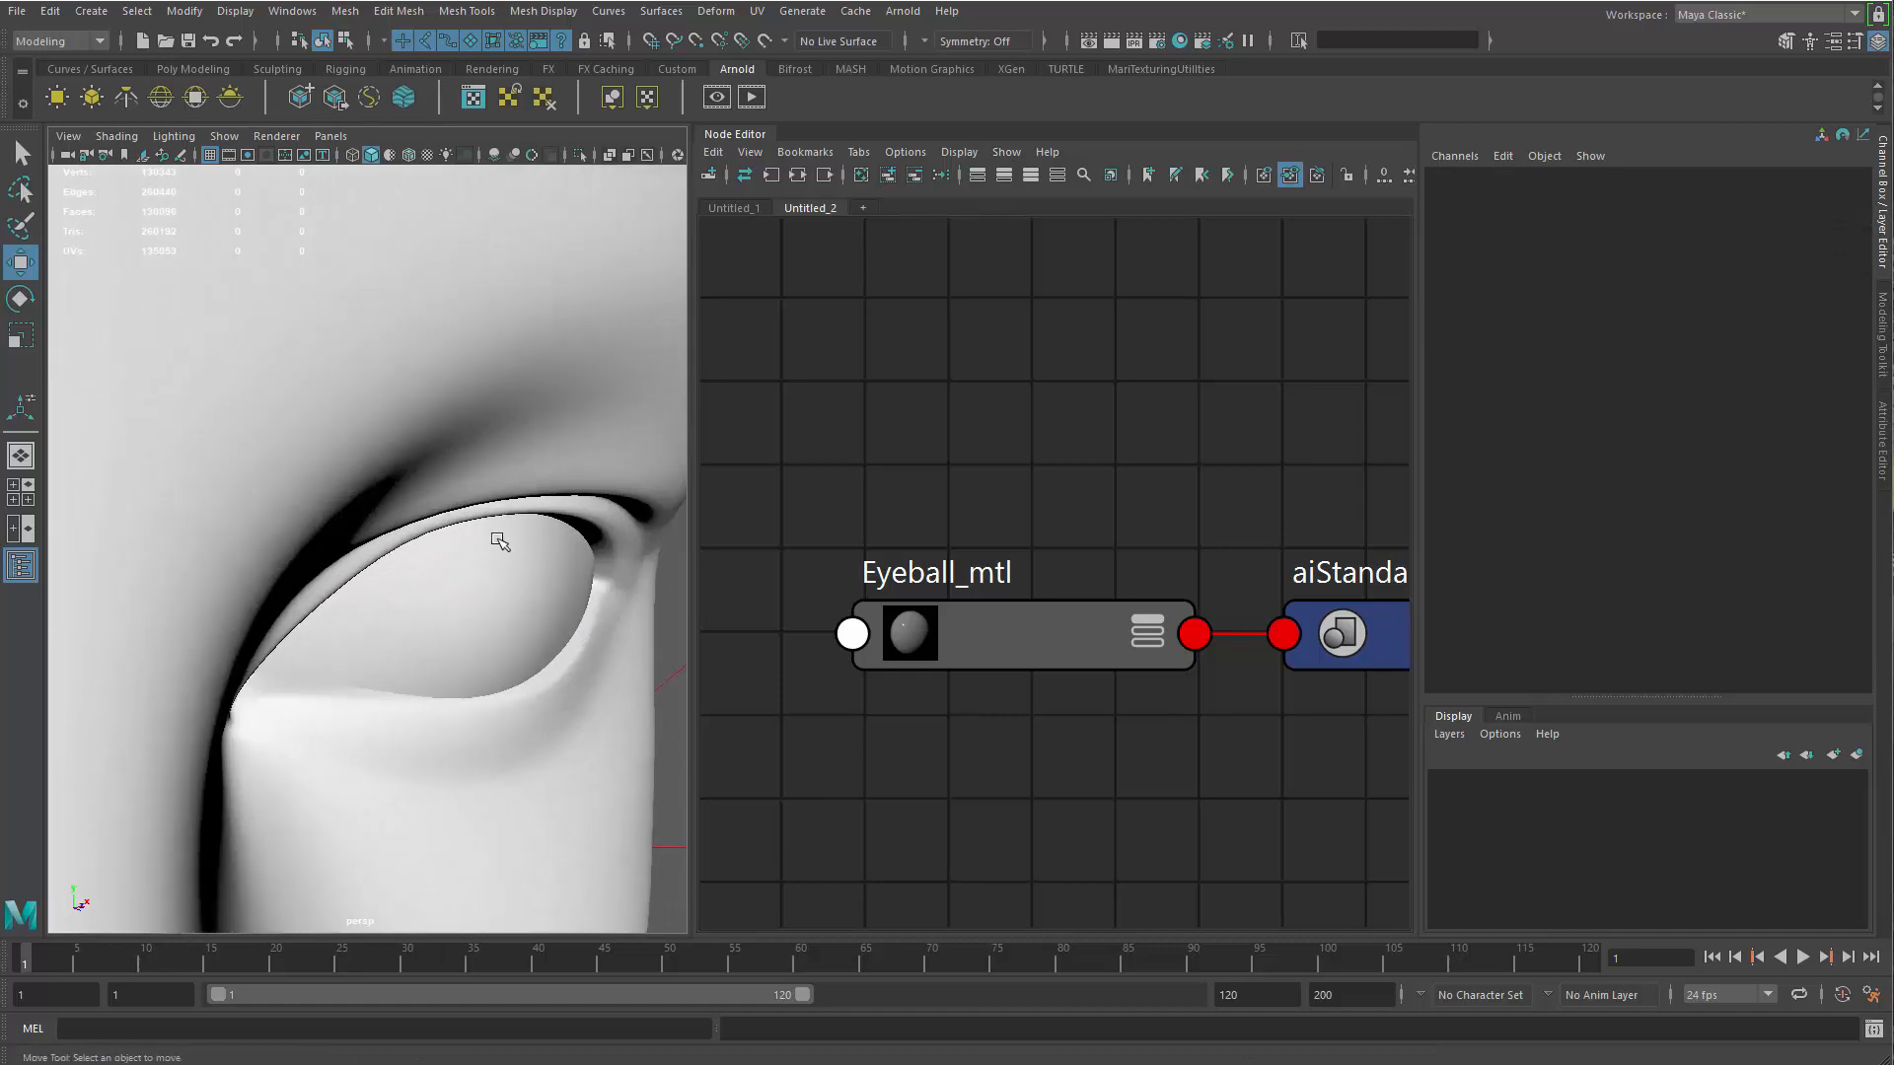
left_click_drag(529, 655, 473, 600, "alt")
Expand the Eyeball_mtl node to show its attributes and set its Transmission weight to 1.000
left_click(1058, 619)
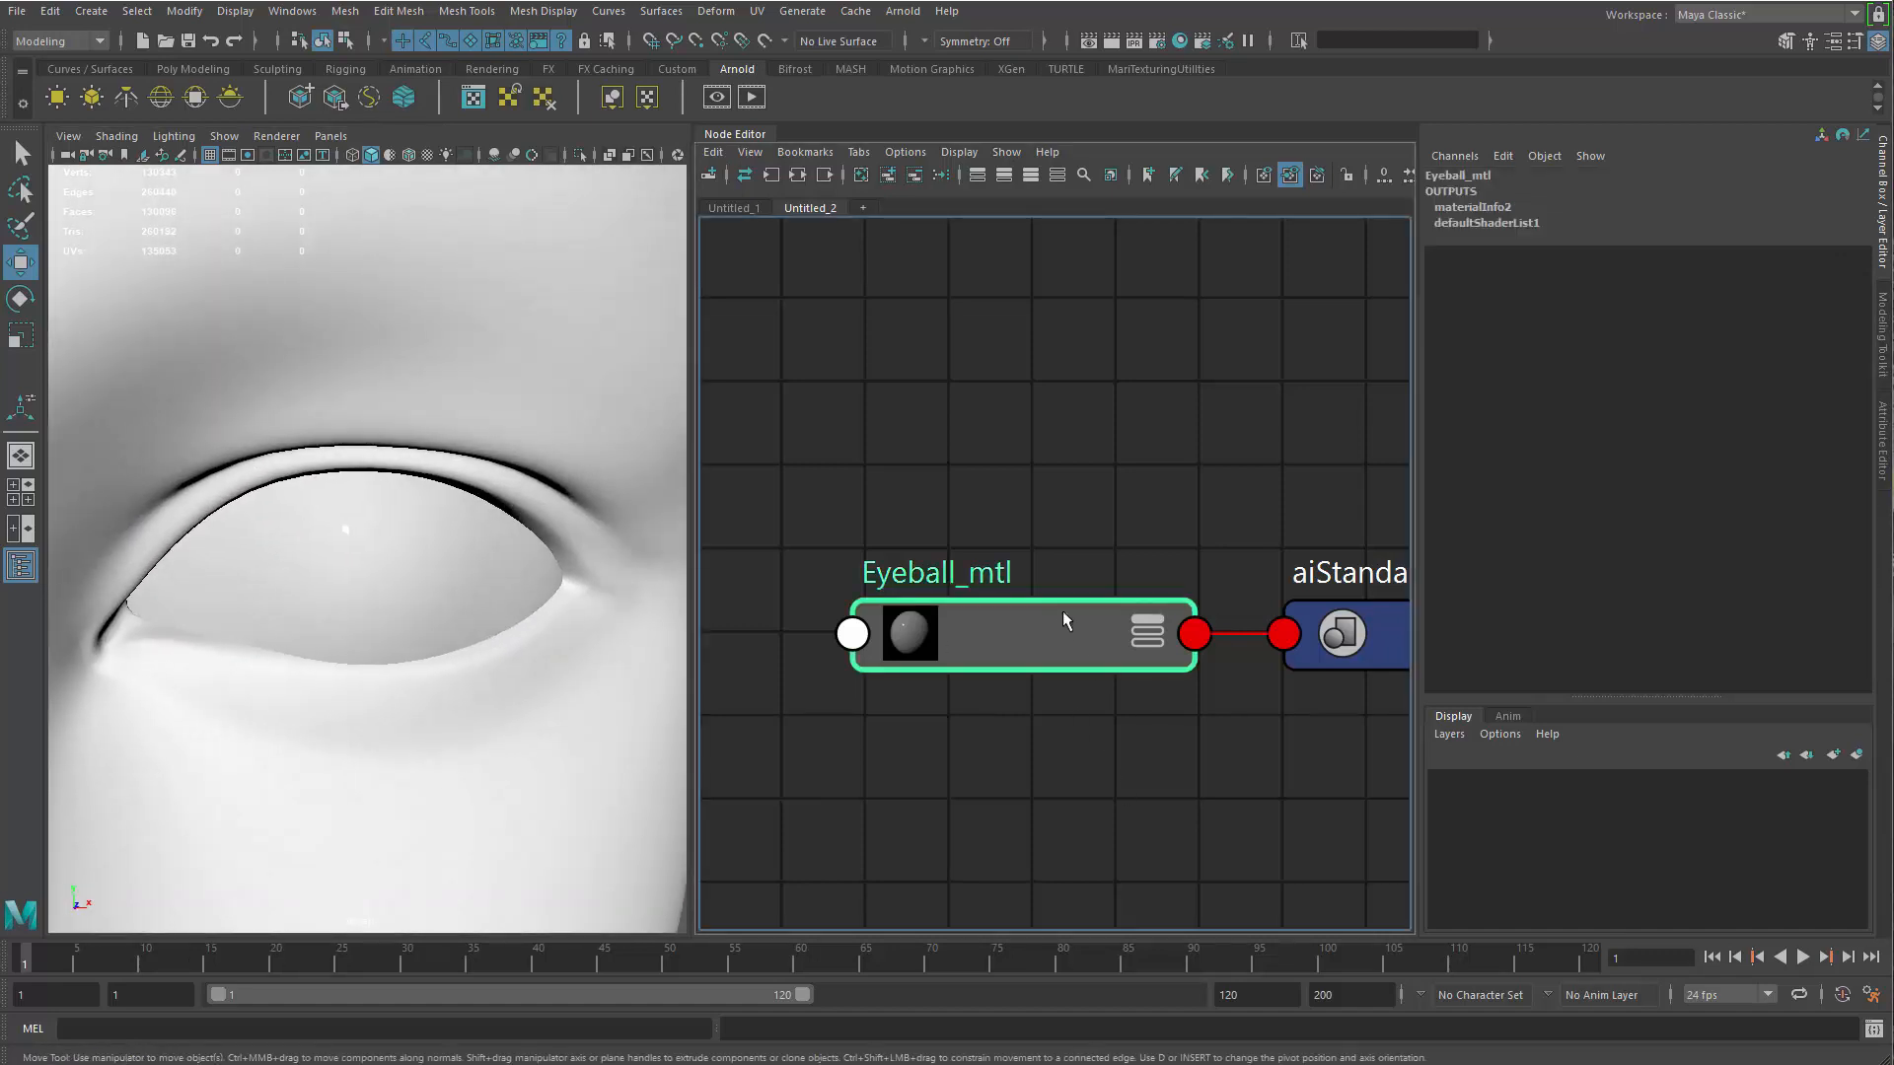
left_click_drag(1057, 620, 1061, 549)
key("3")
middle_click_drag(959, 700, 1061, 562, "alt")
right_click_drag(1062, 562, 905, 534, "alt")
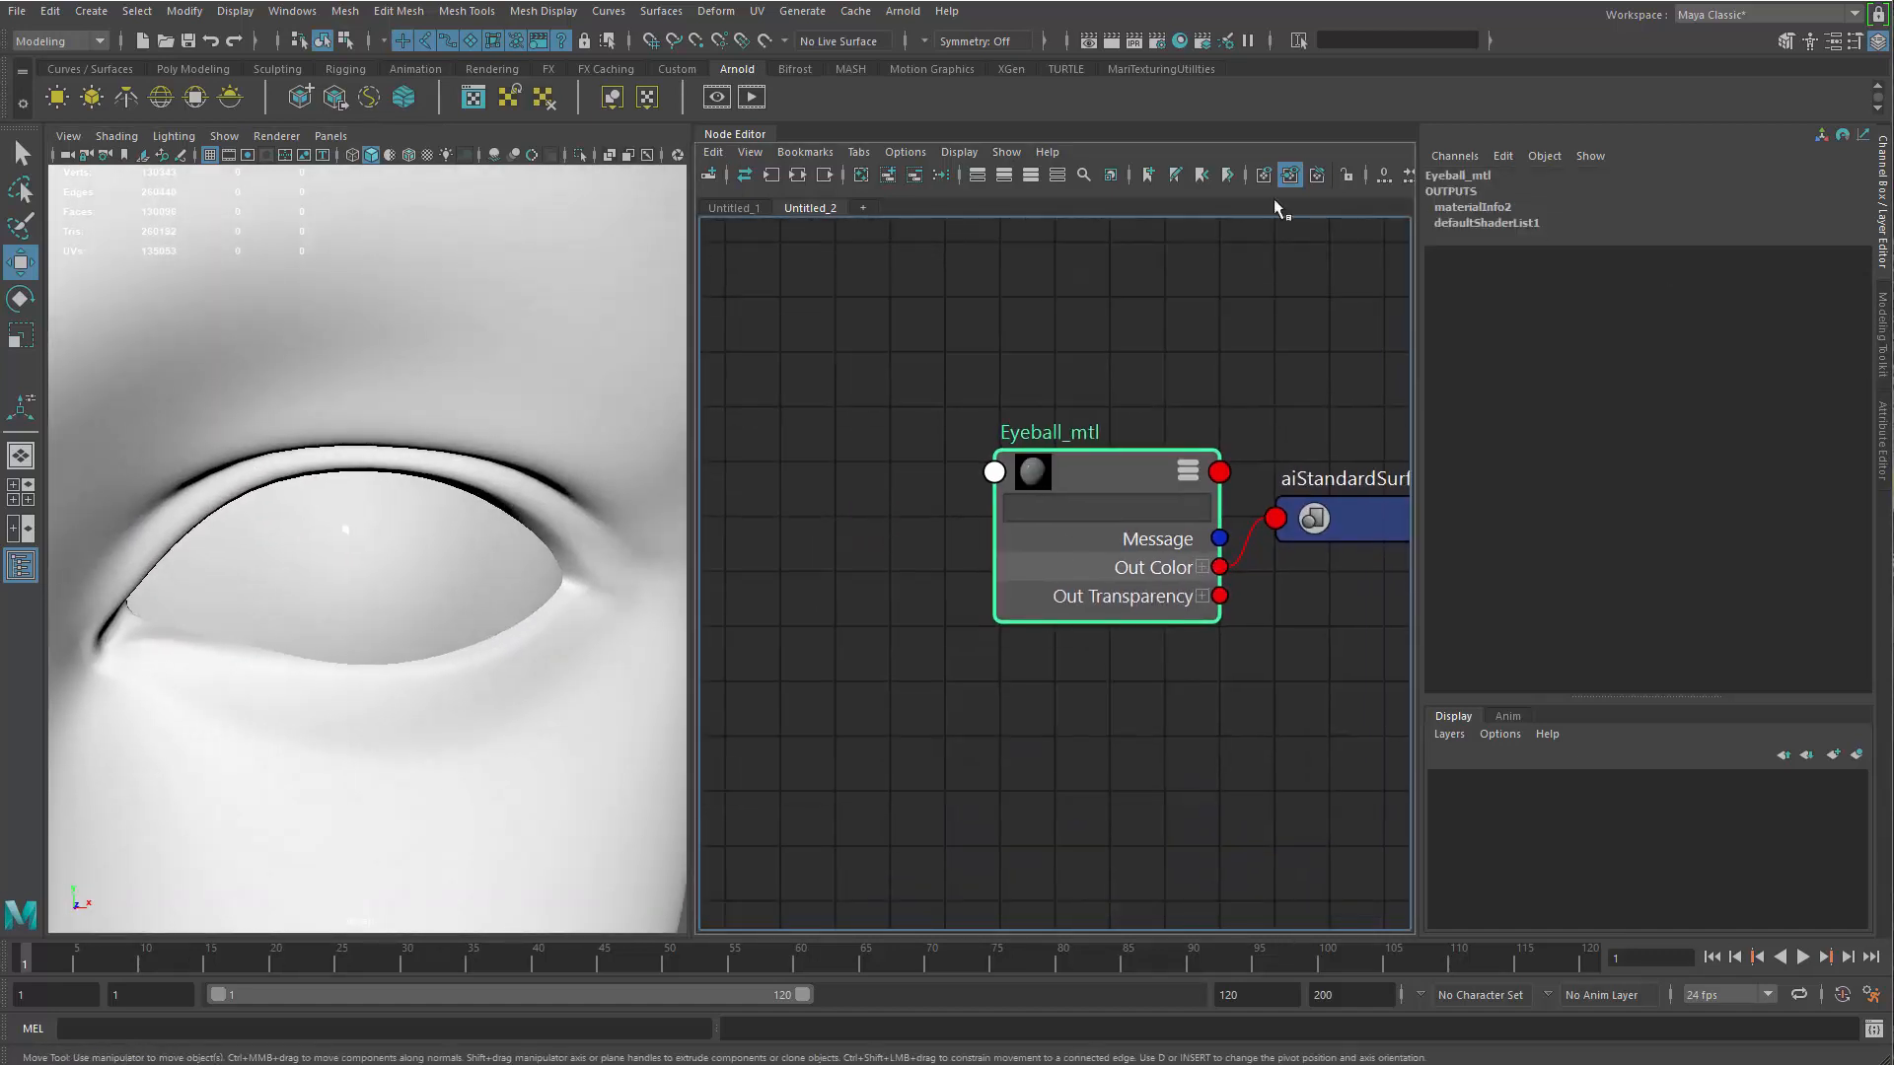
double_click(1074, 571)
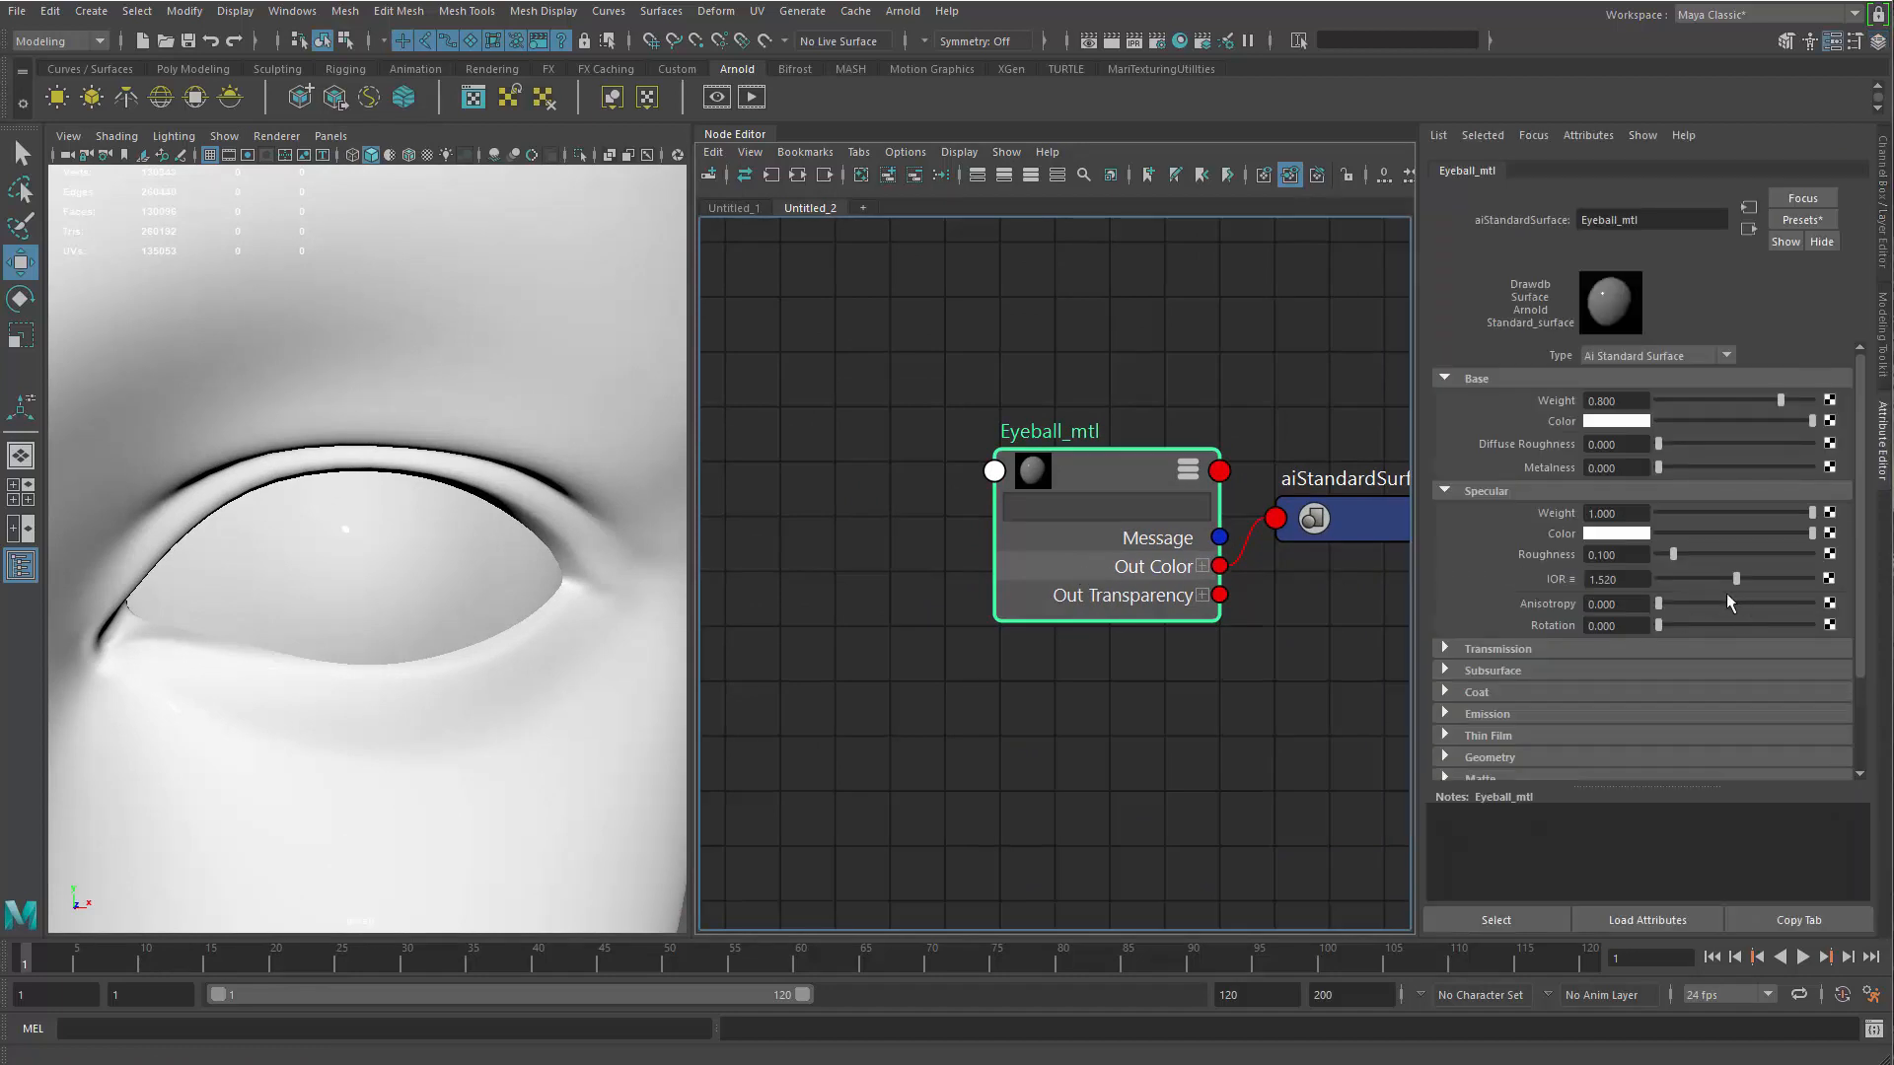
left_click(1561, 649)
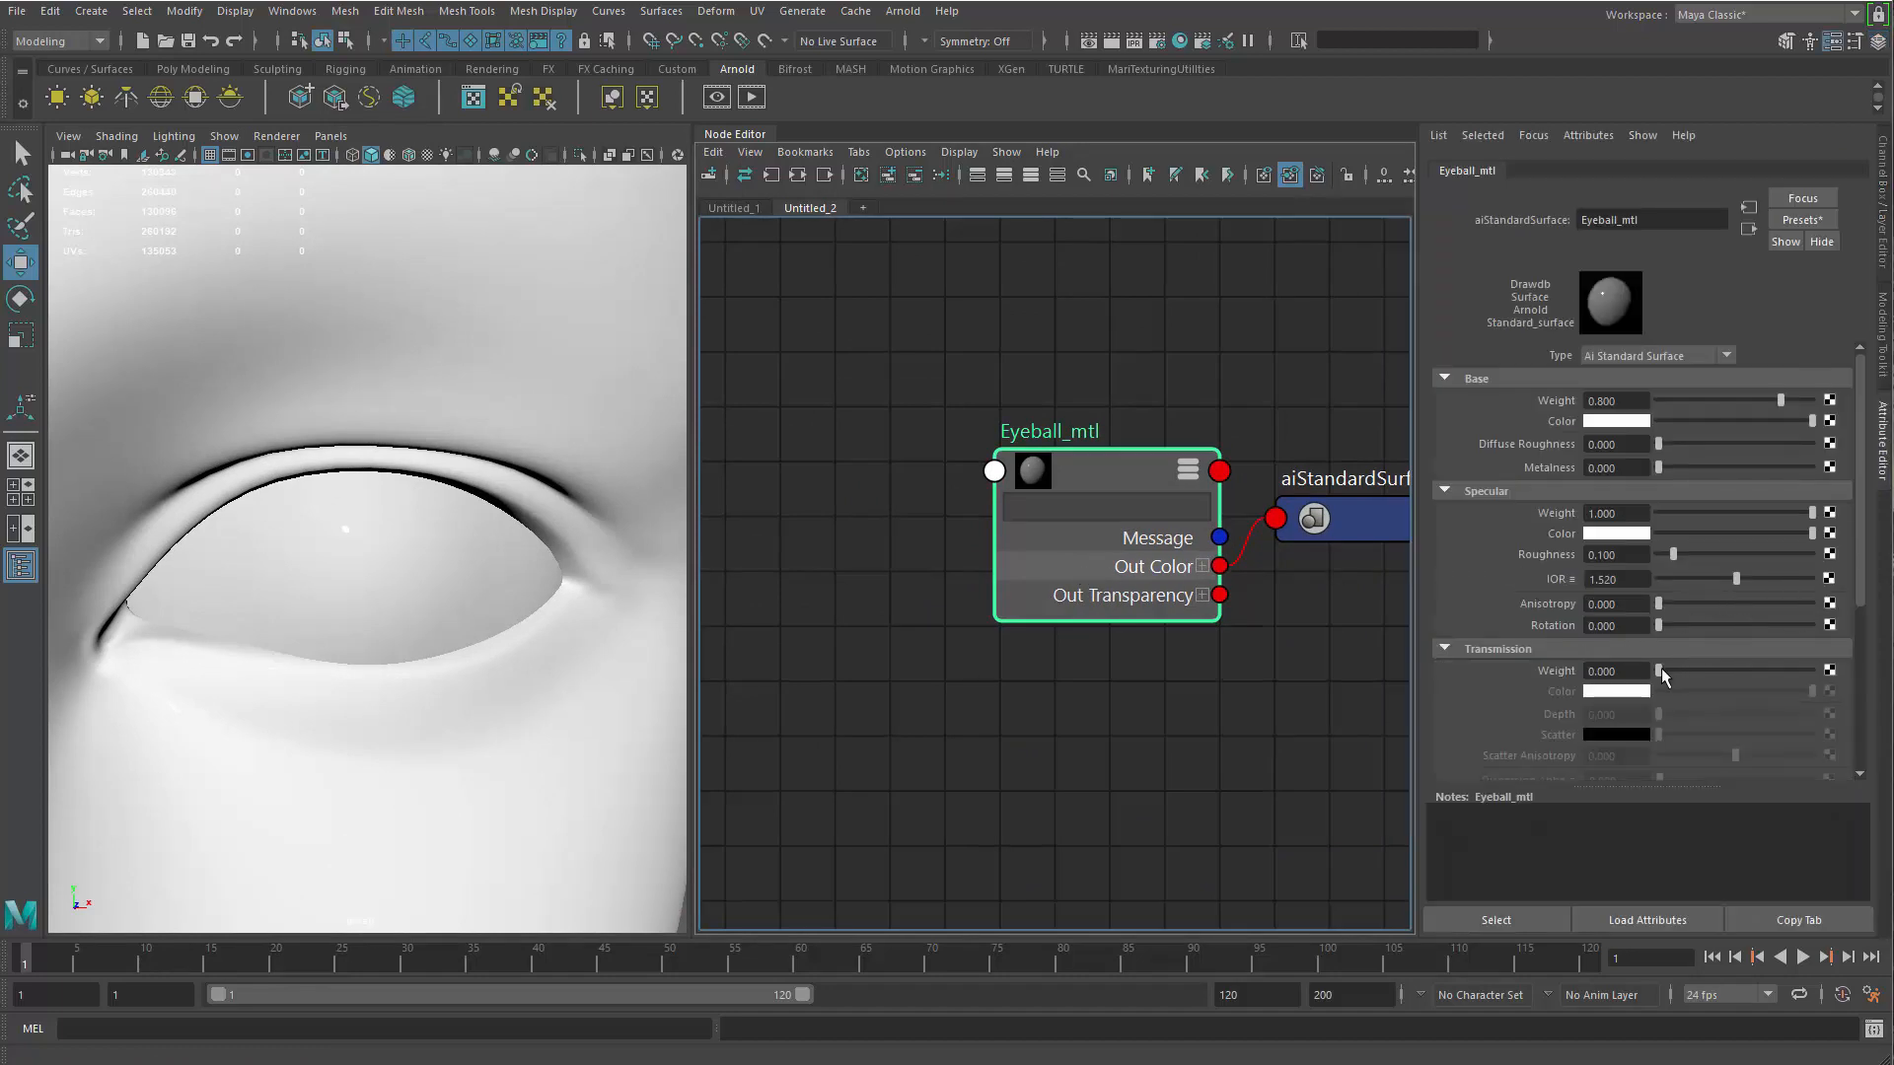
left_click_drag(1659, 671, 1824, 672)
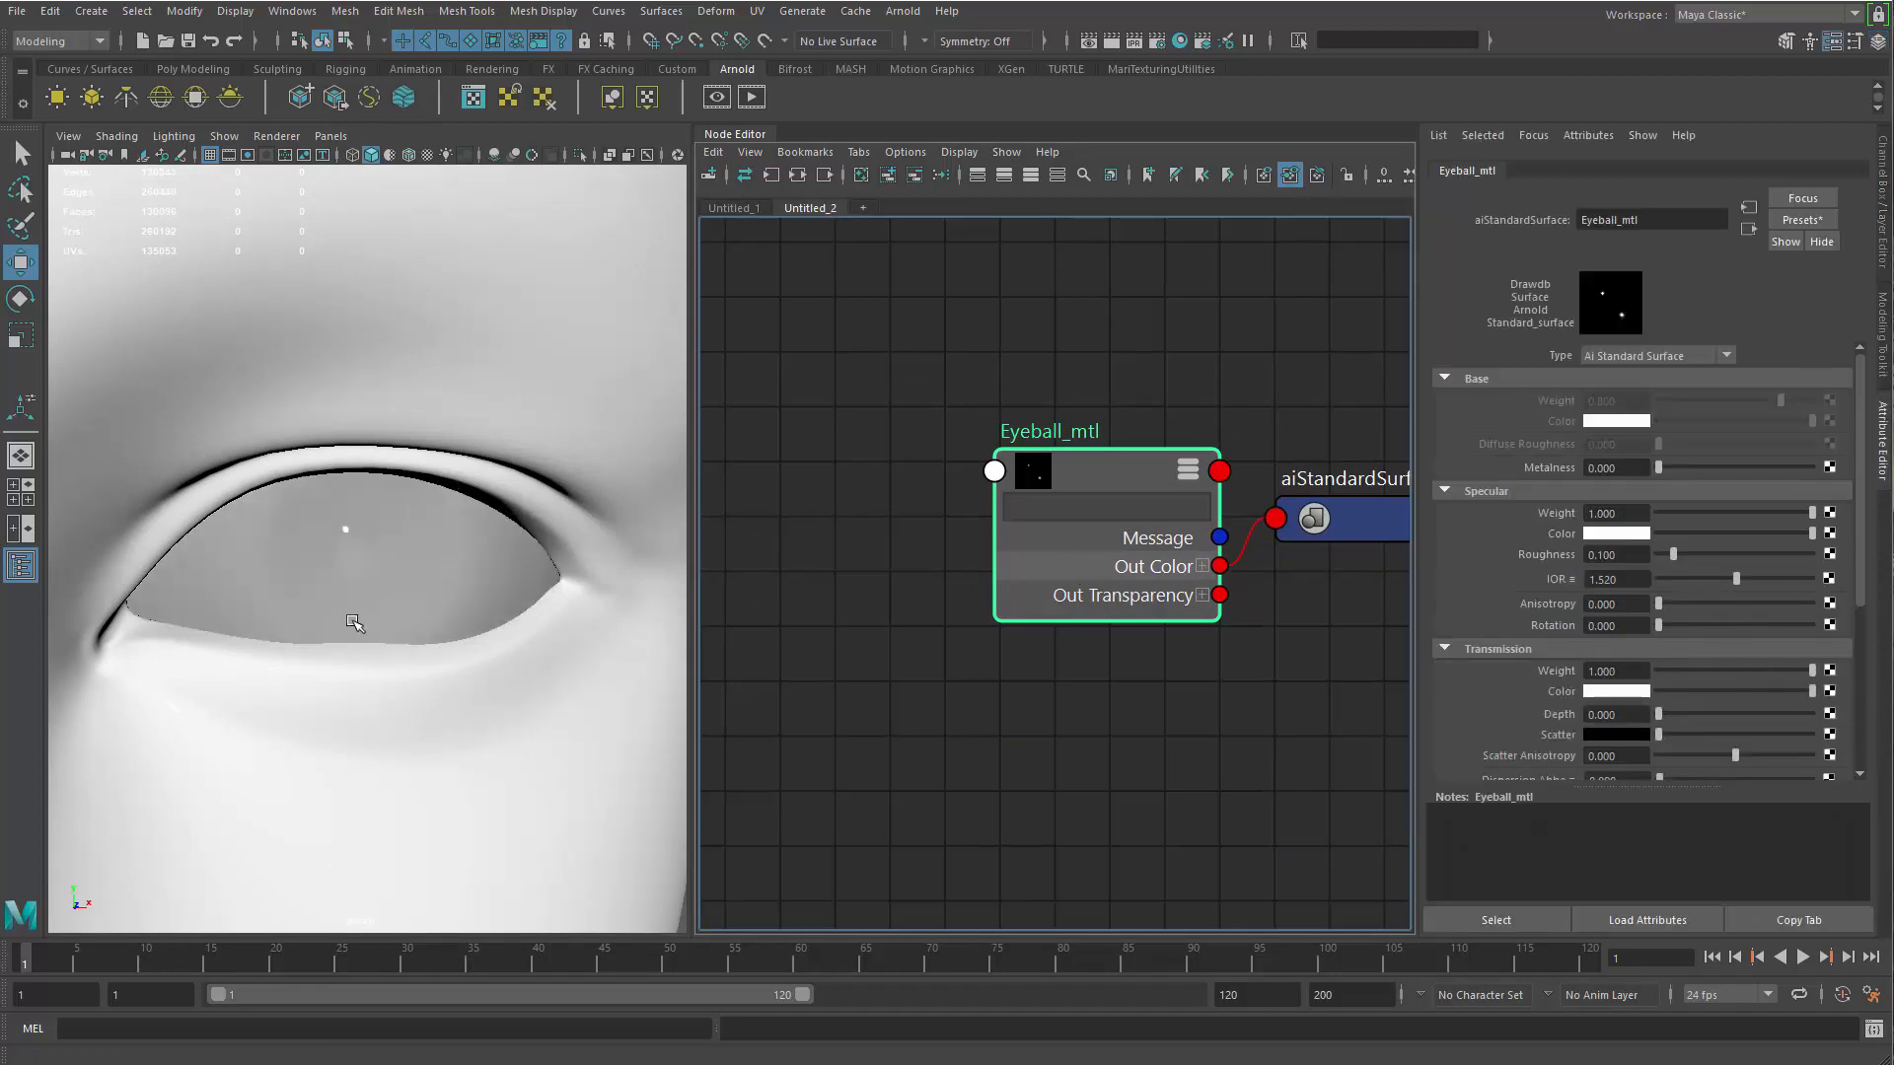
Render the eye with the transmissive eyeball material in the Arnold RenderView, and close the render window
left_click_drag(599, 471, 418, 283, "alt")
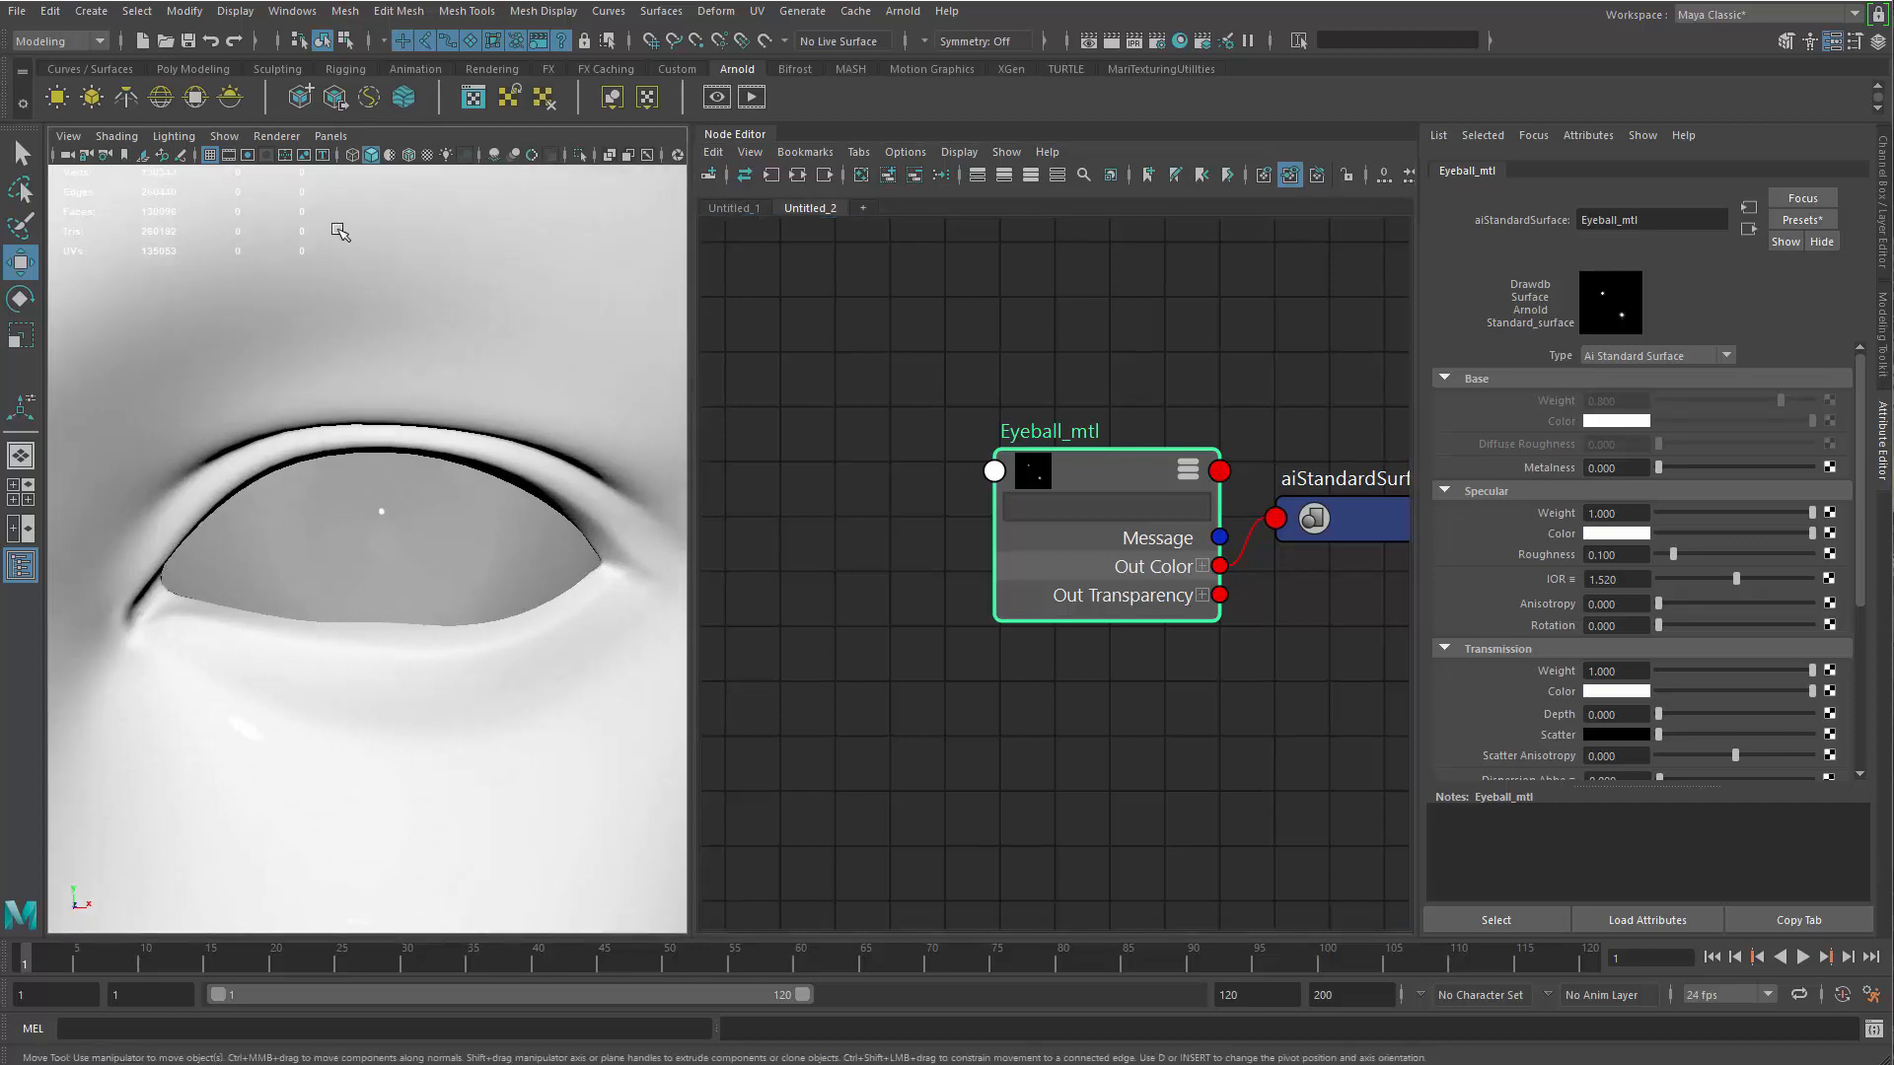
left_click(717, 98)
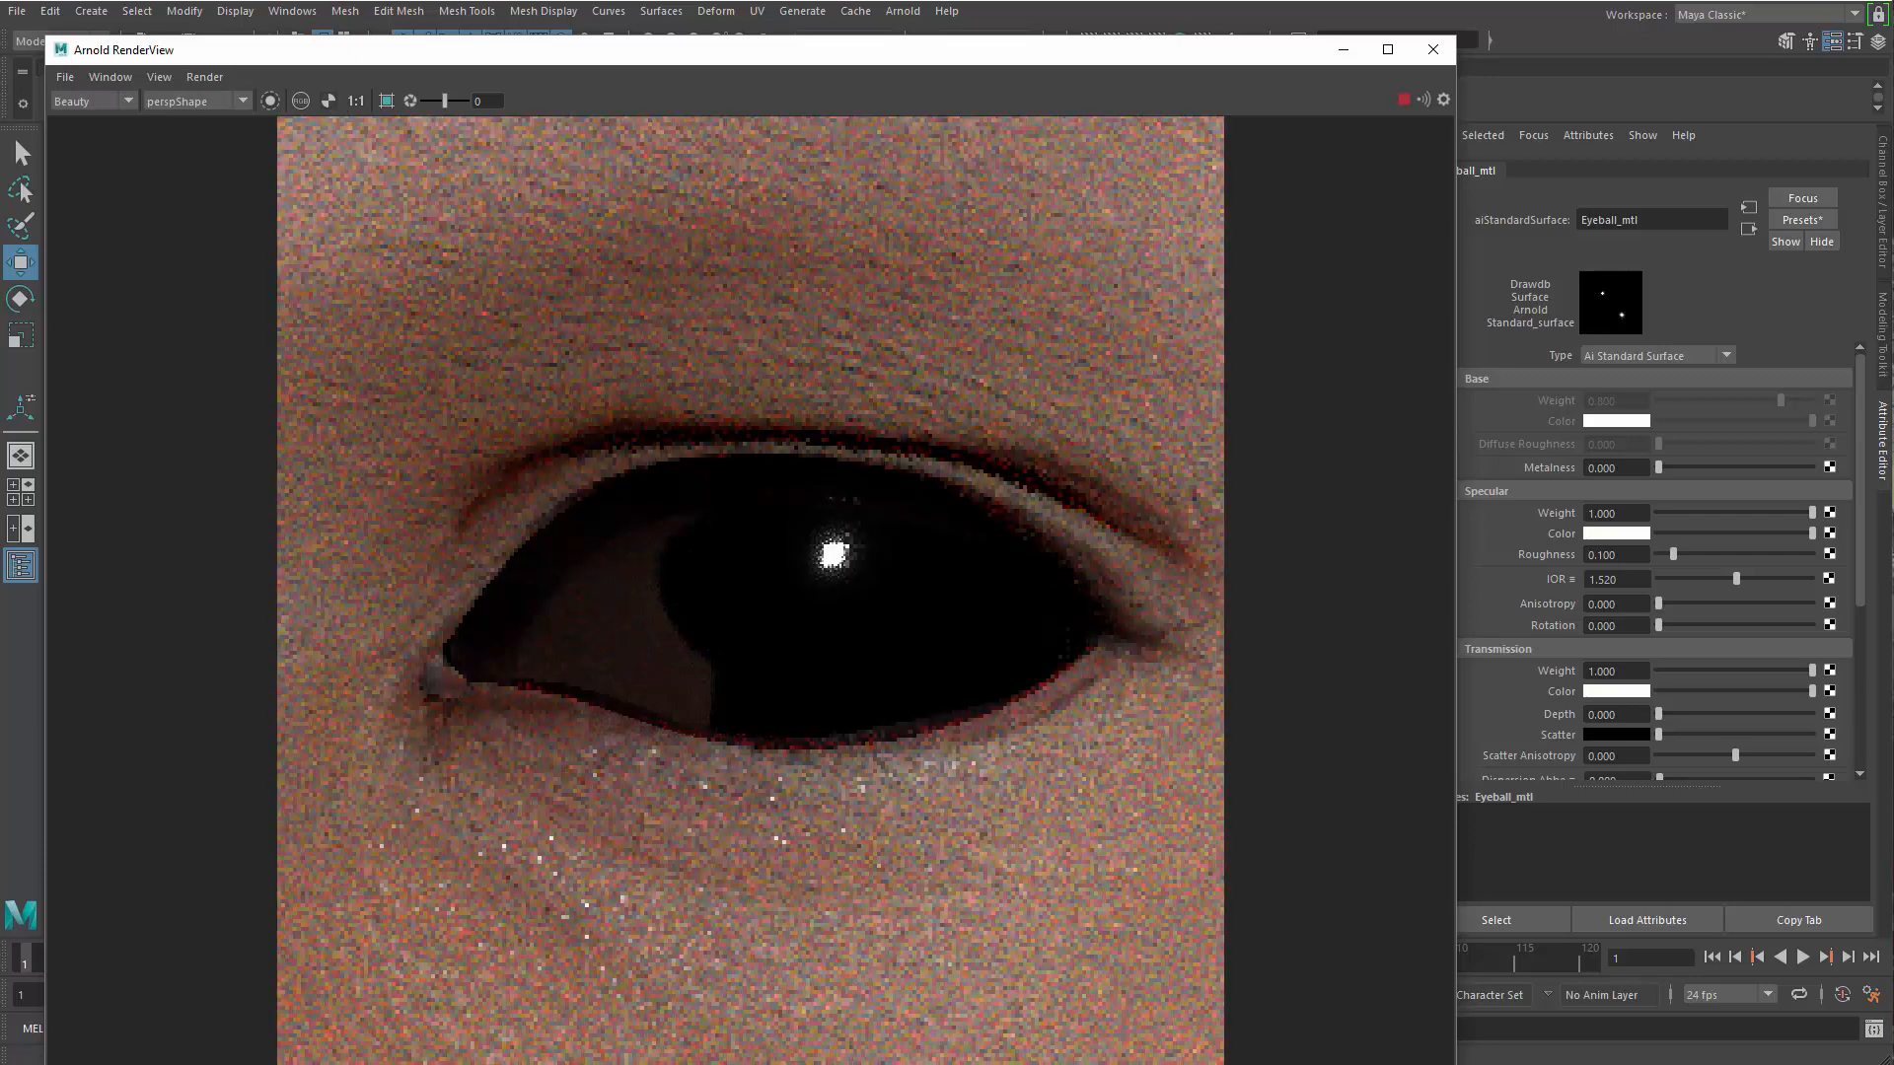
left_click(1433, 50)
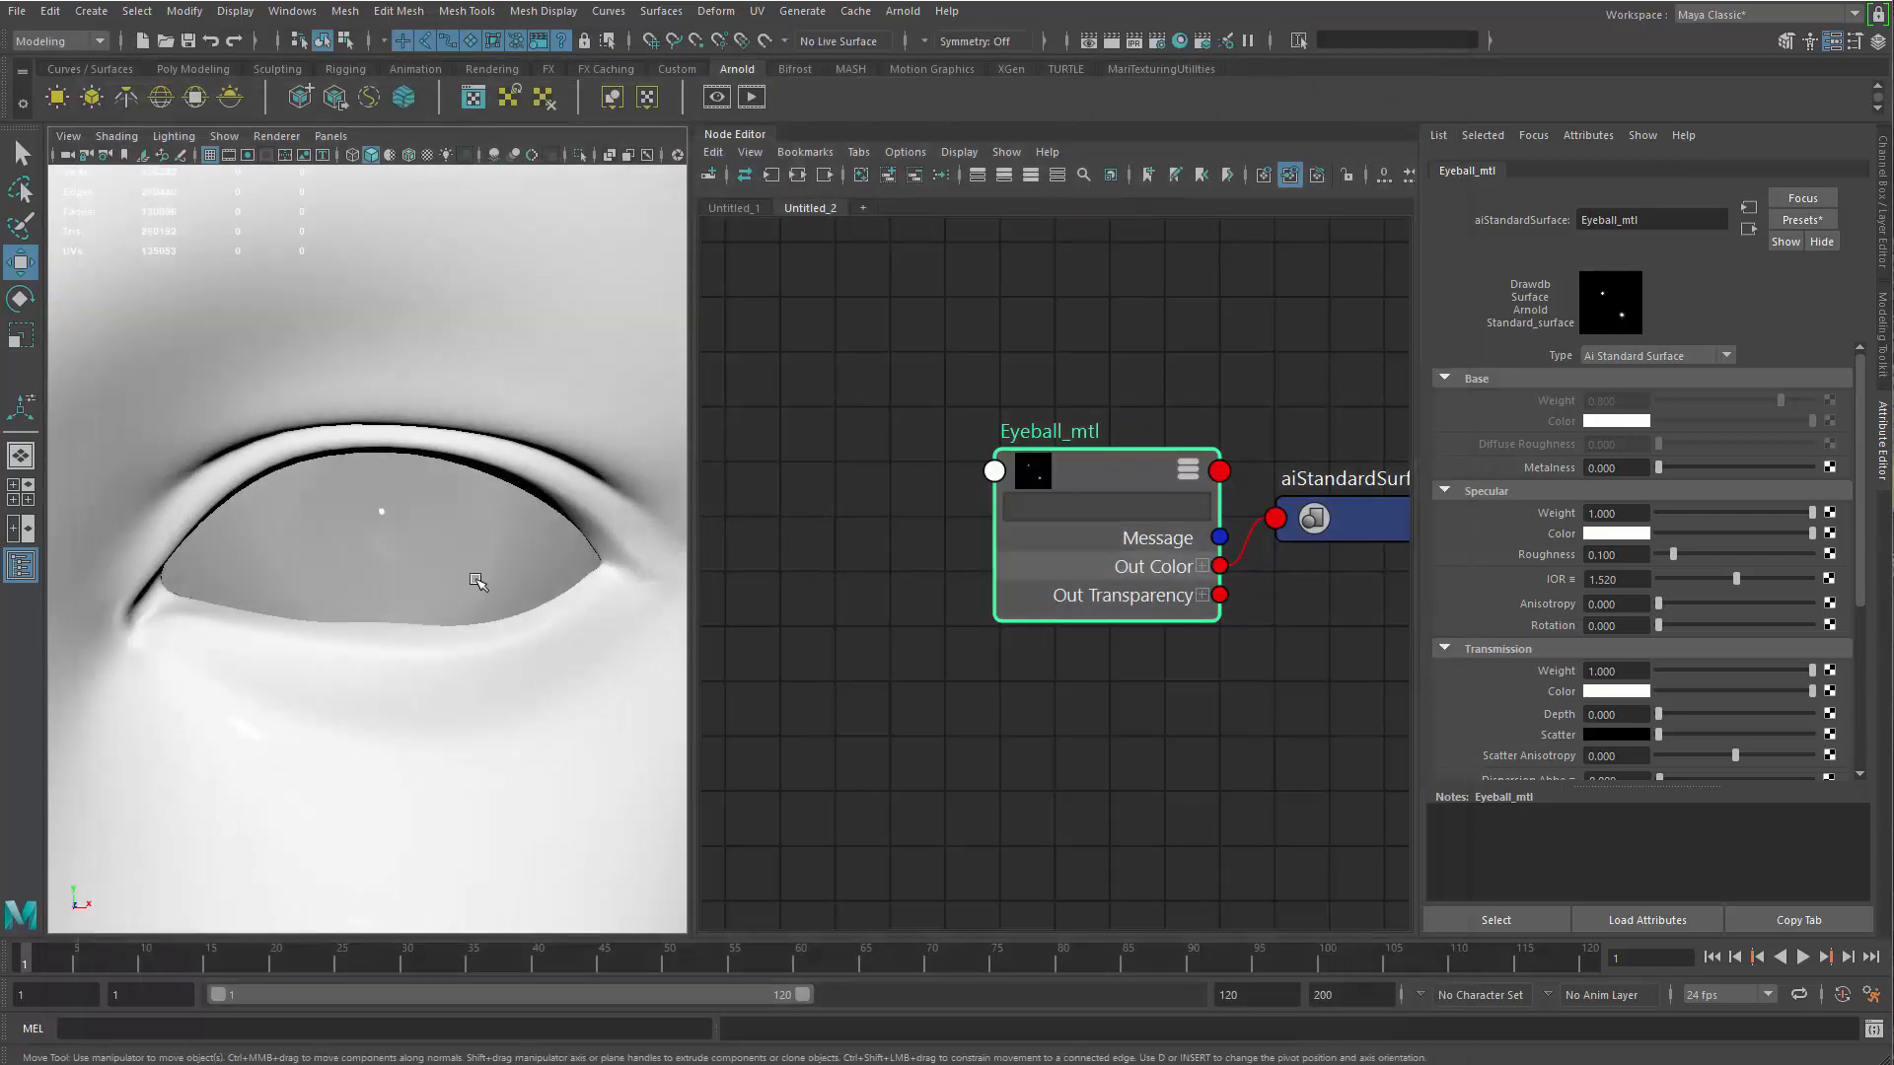
Turn off Opaque in the eyeball mesh's Arnold settings and reposition the shading group node beside Eyeball_mtl
left_click(520, 635)
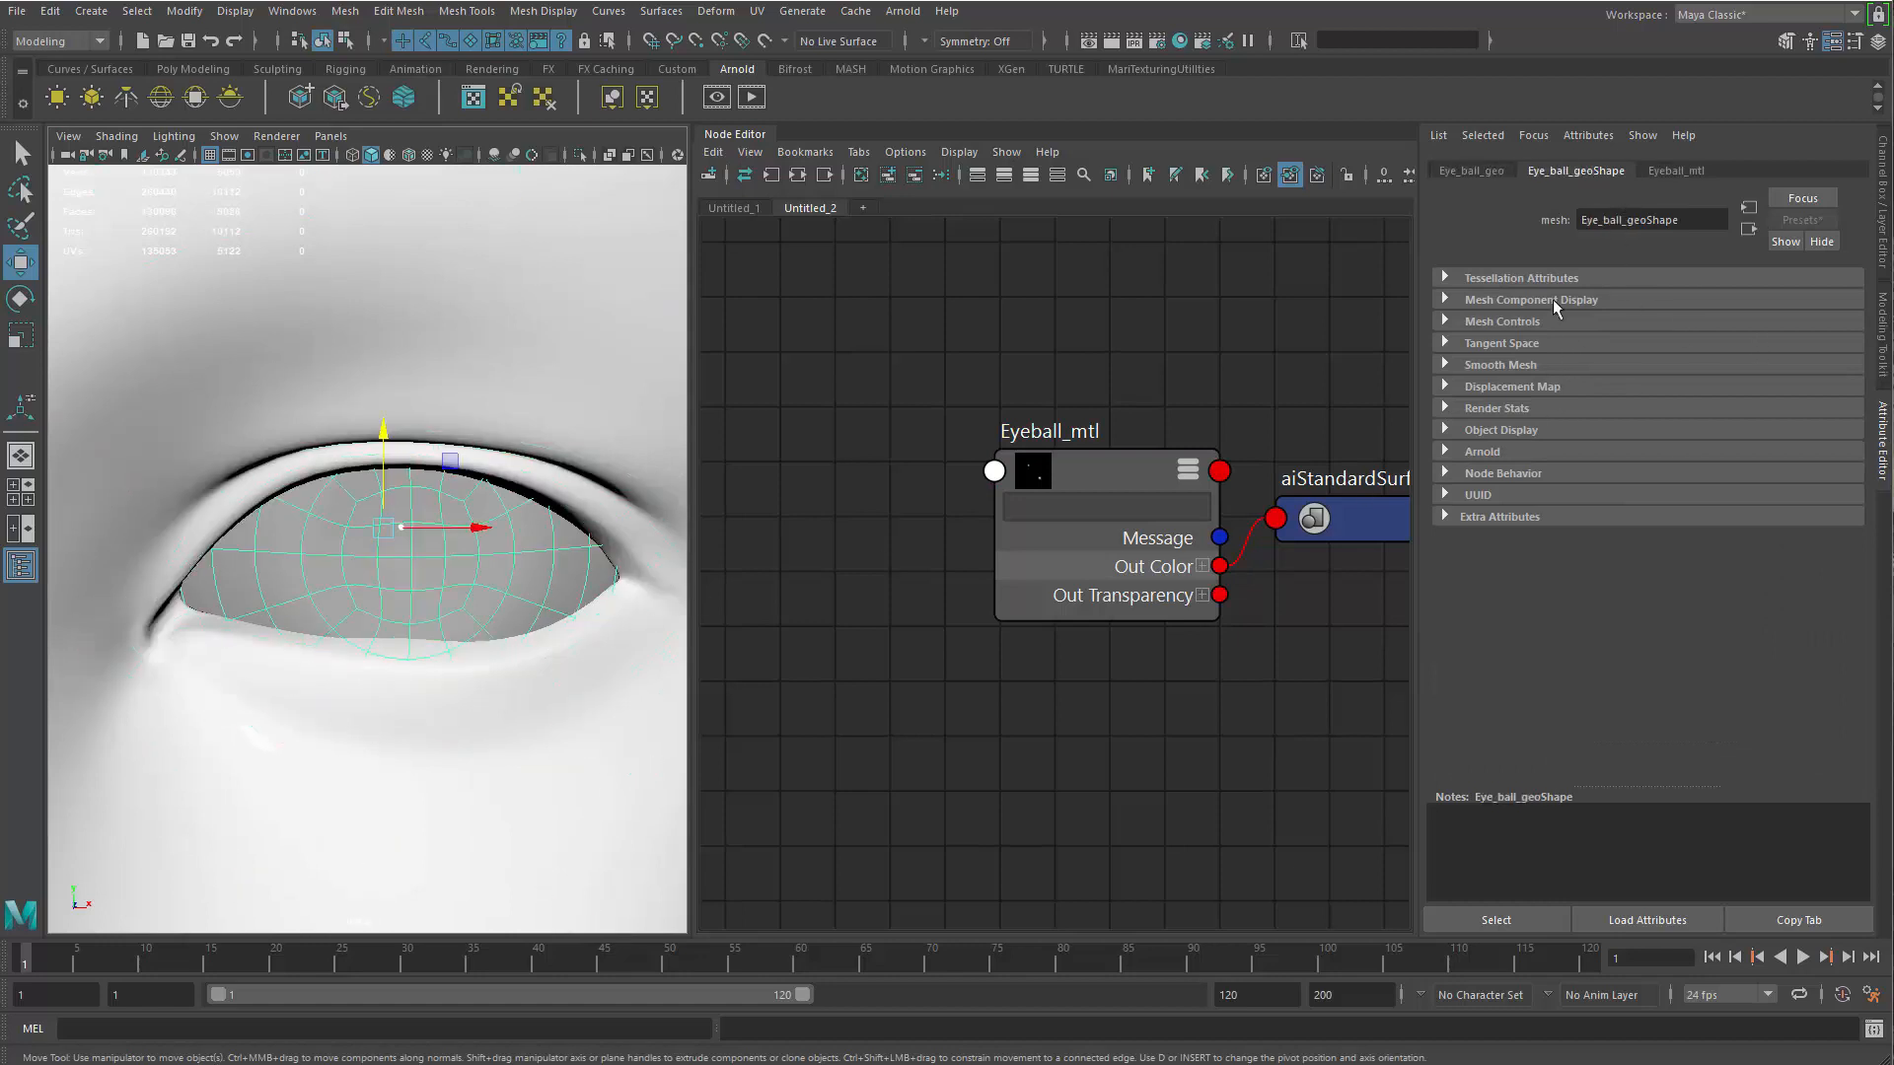
left_click(1529, 456)
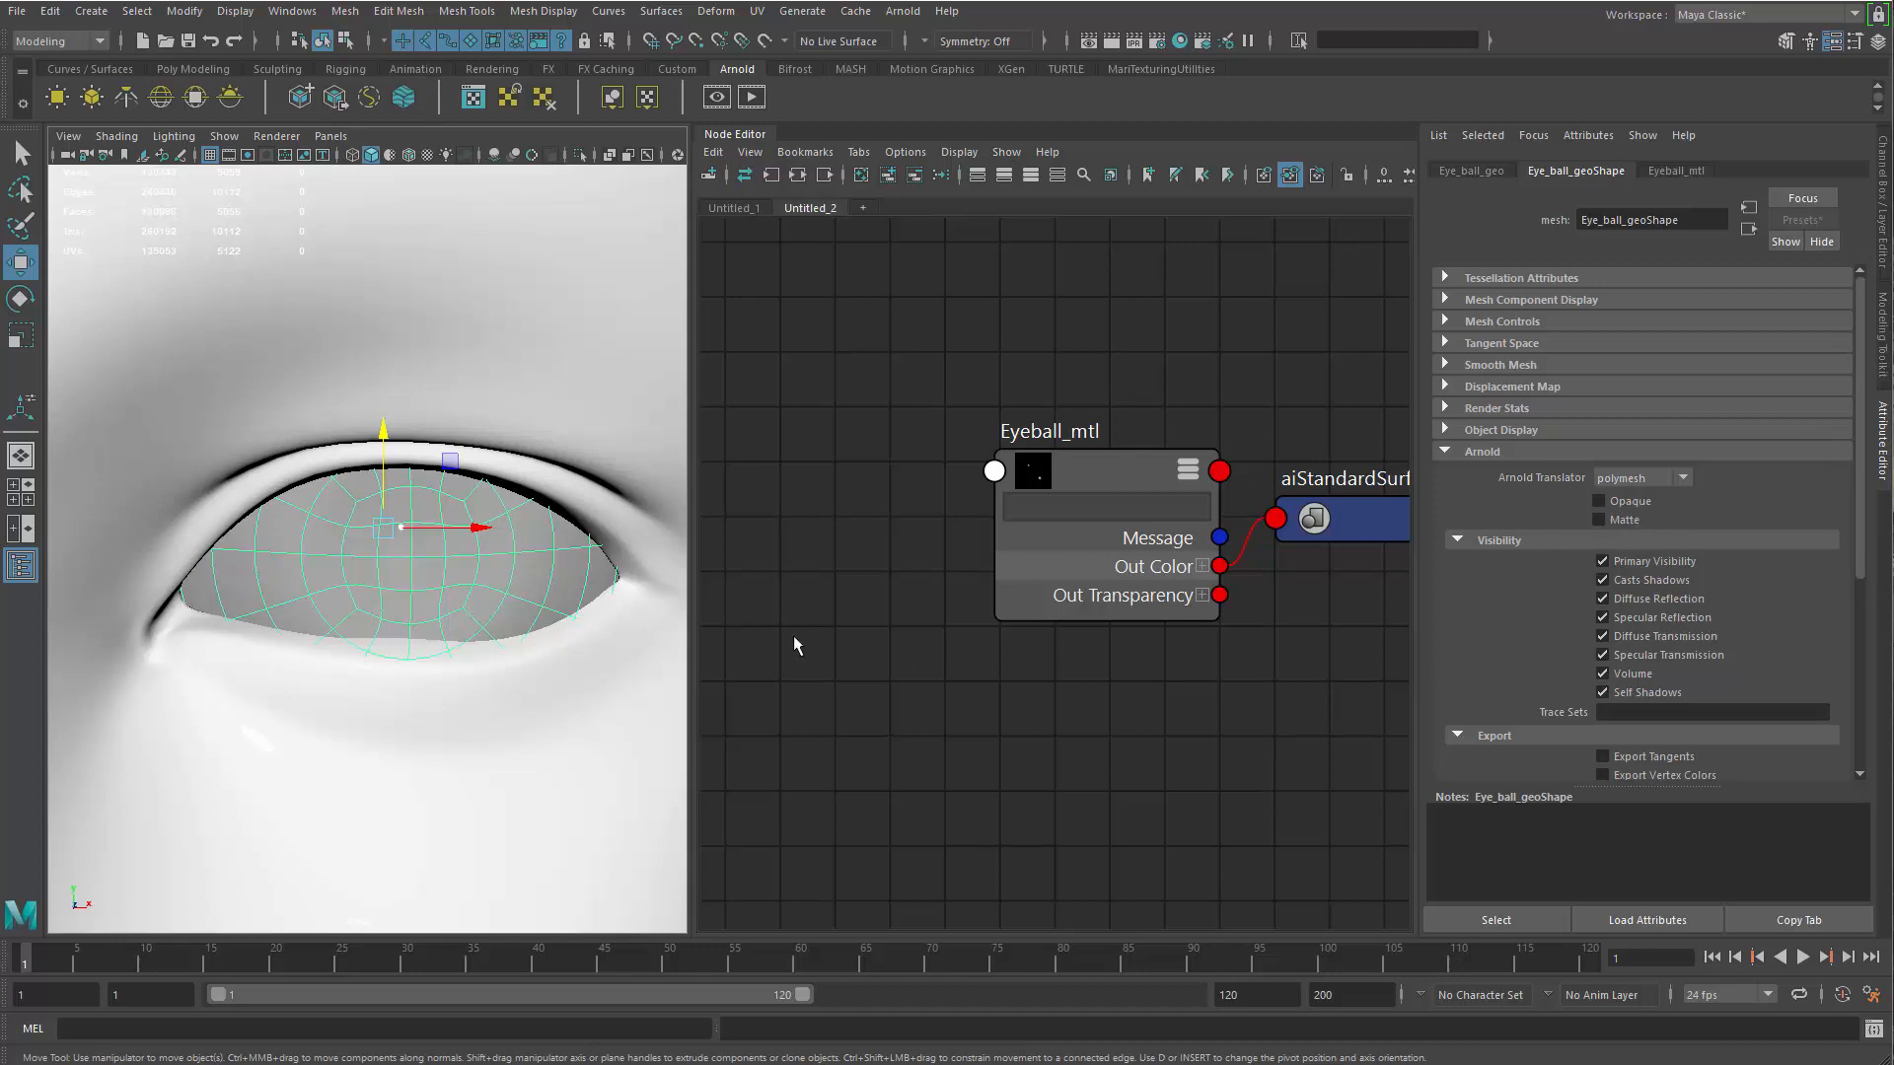
middle_click_drag(1148, 385, 1096, 377, "alt")
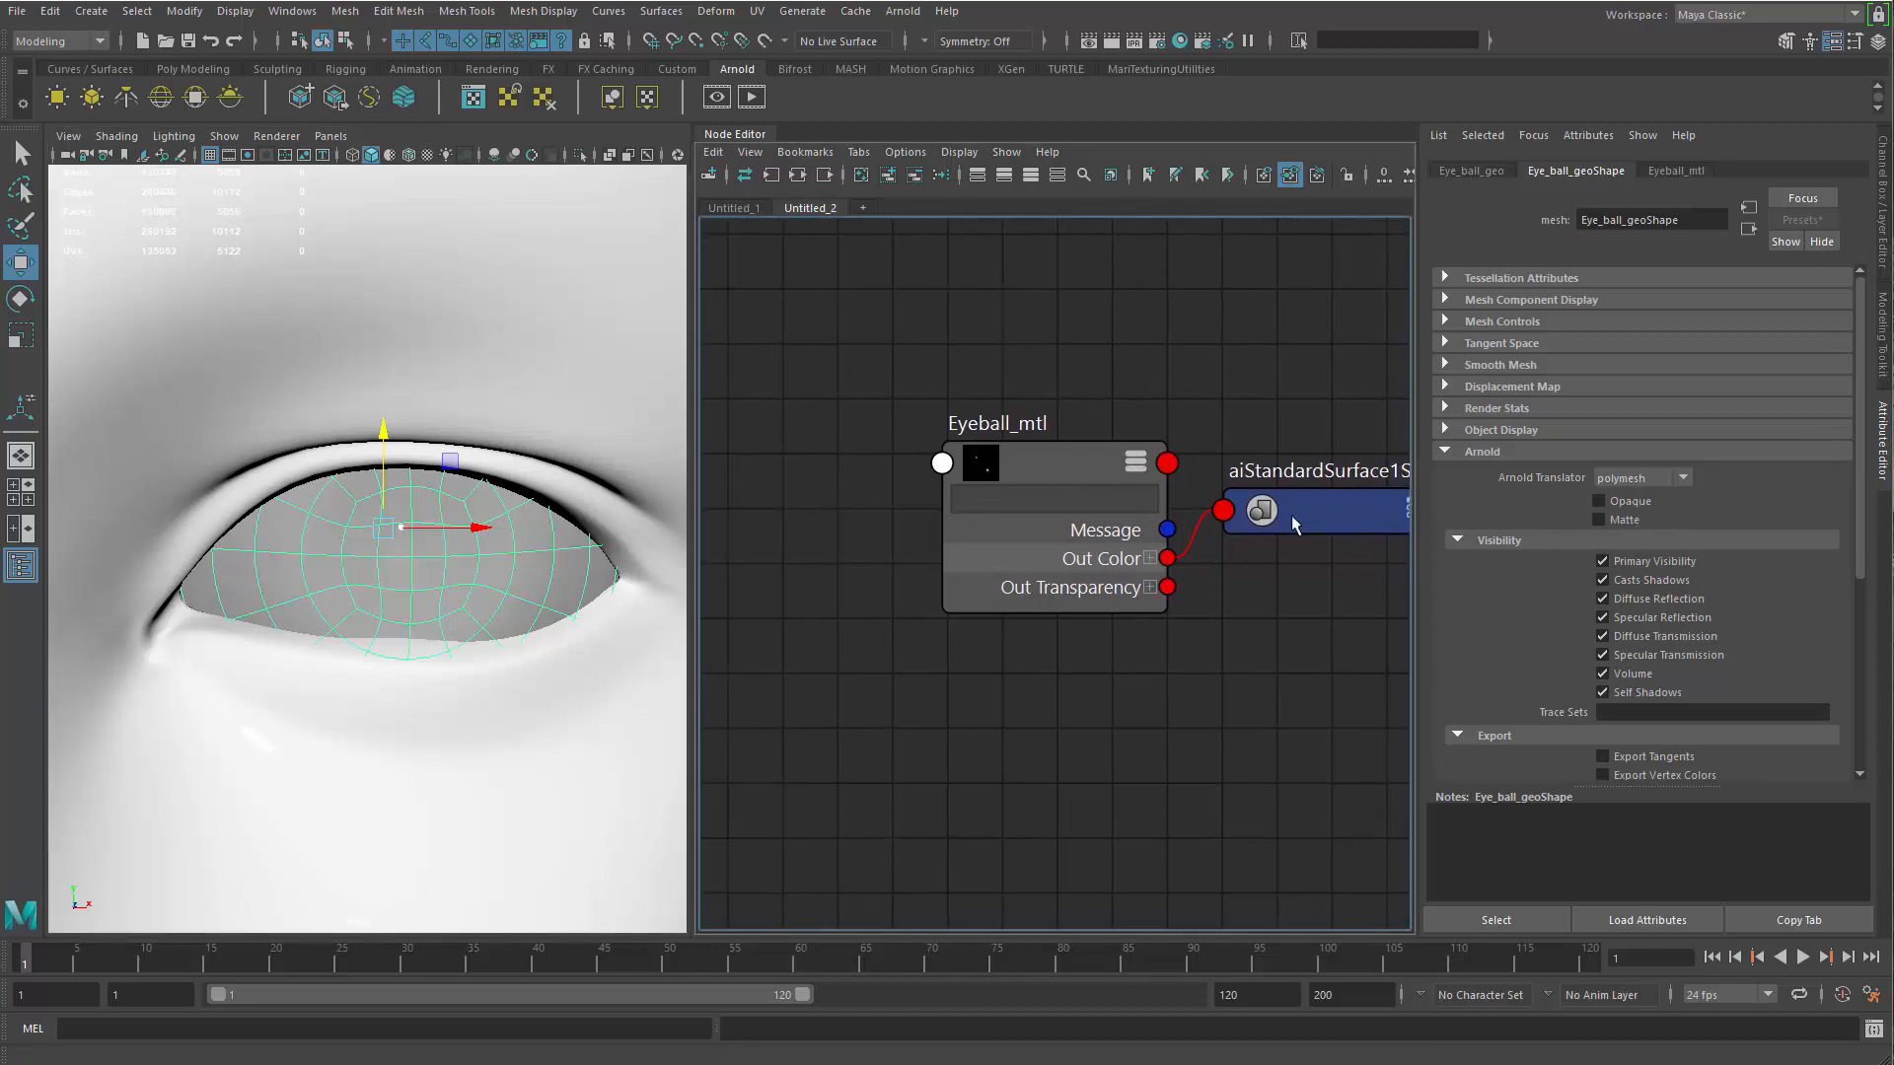
left_click_drag(1282, 511, 1293, 545)
left_click(1067, 471)
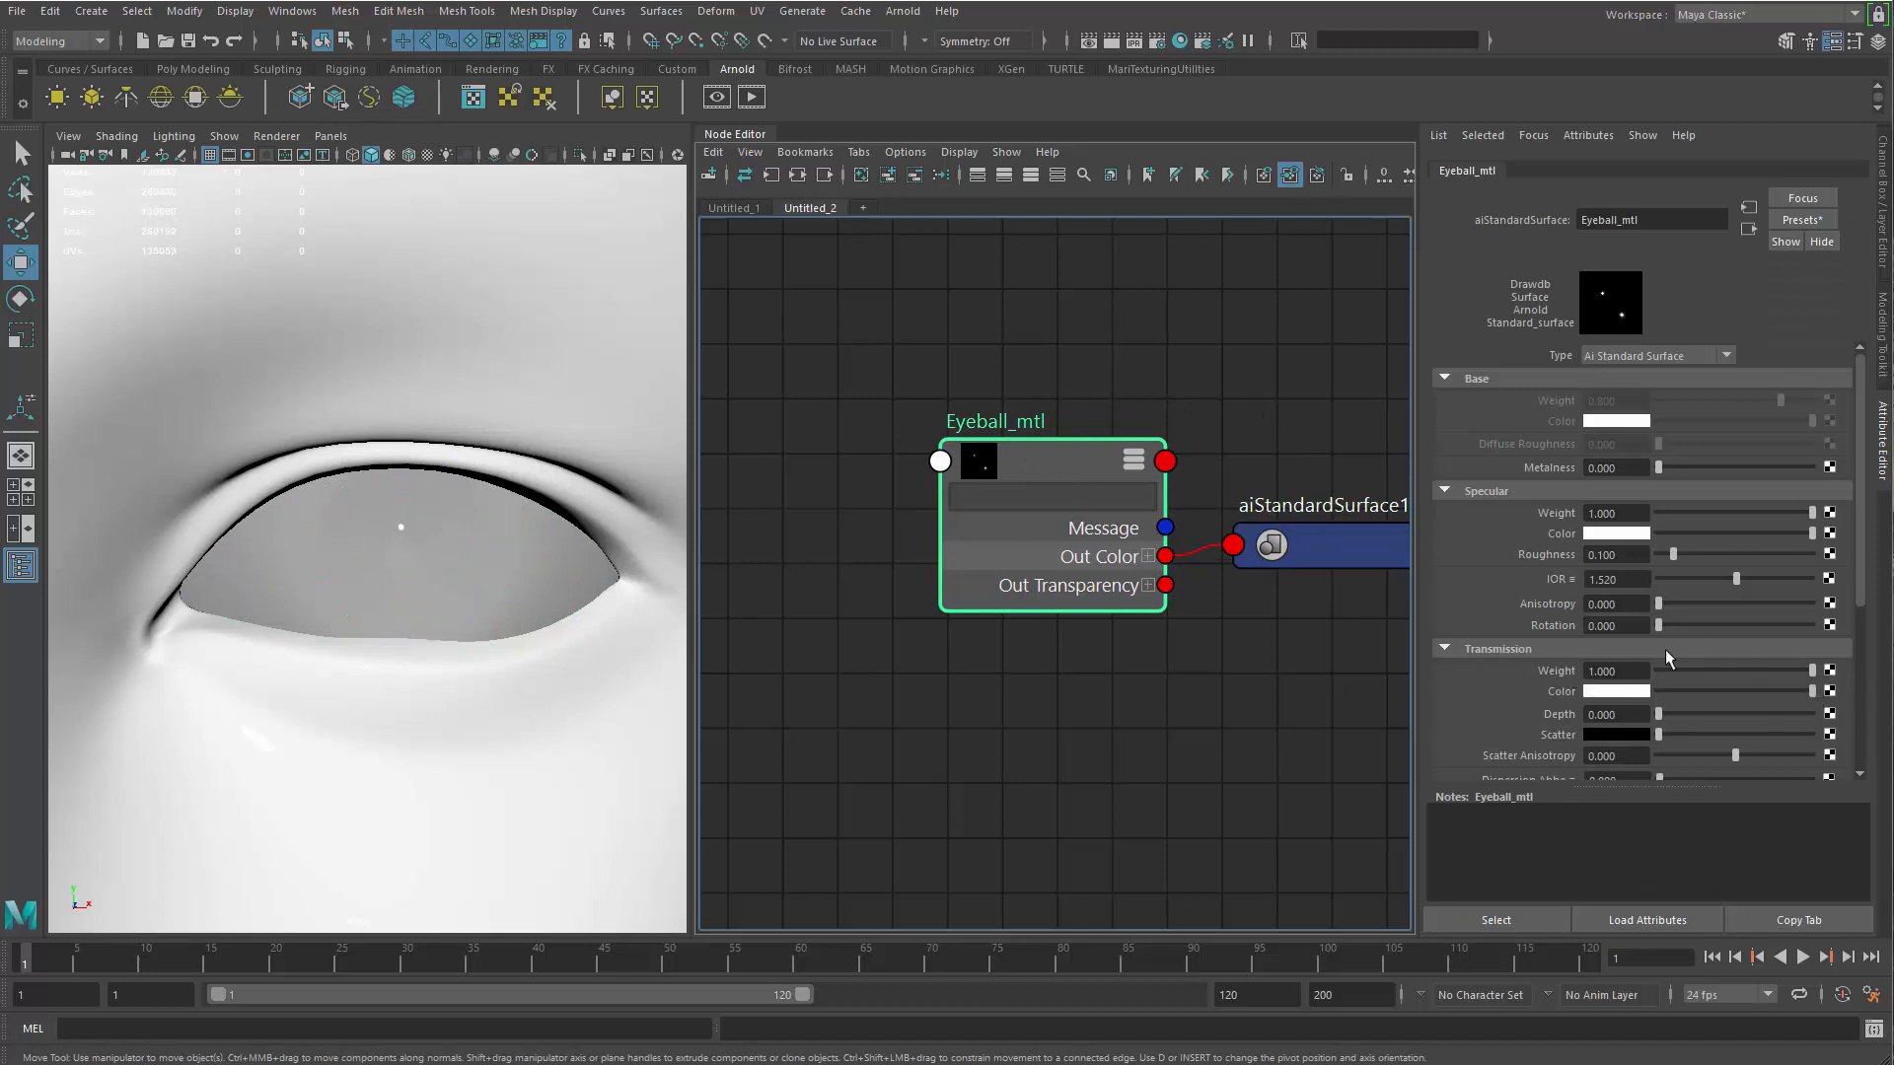
Render the eye with the non-opaque eyeball mesh in the Arnold RenderView, and close the render window
left_click(717, 103)
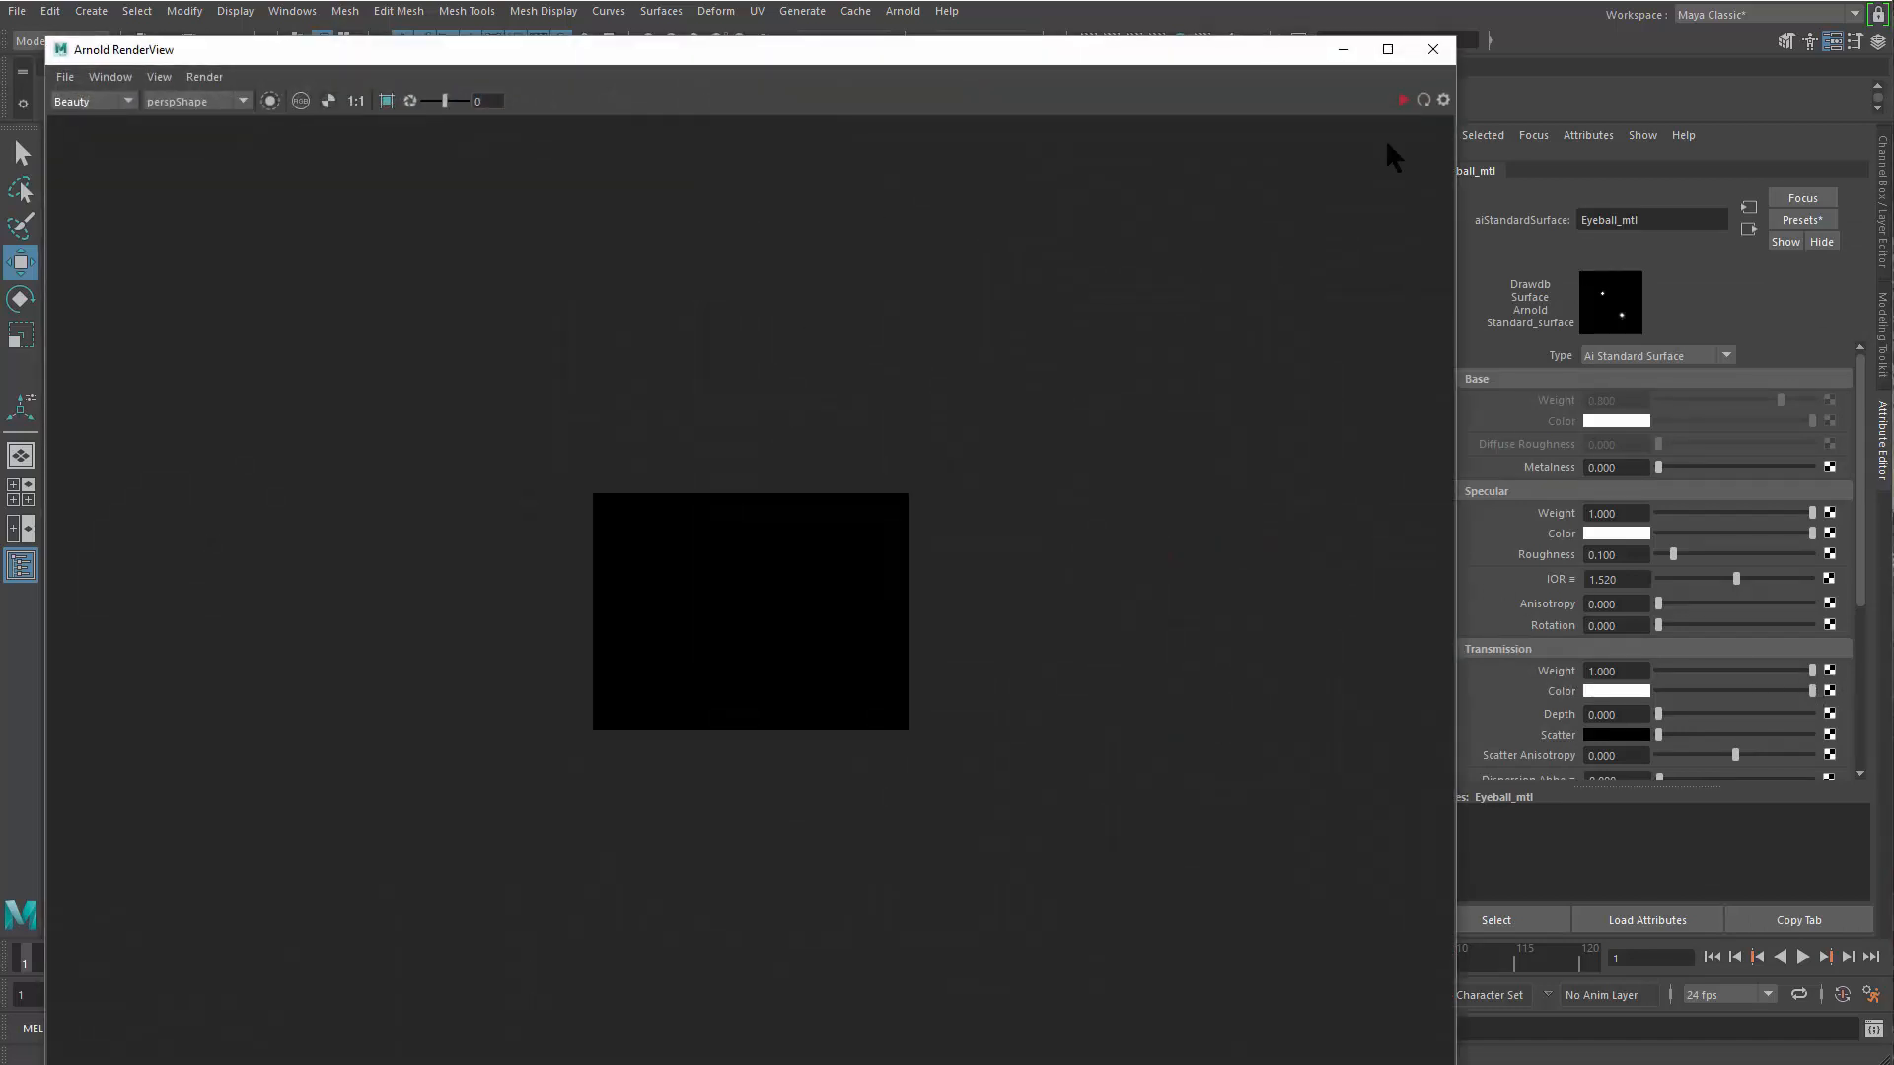
left_click(1404, 100)
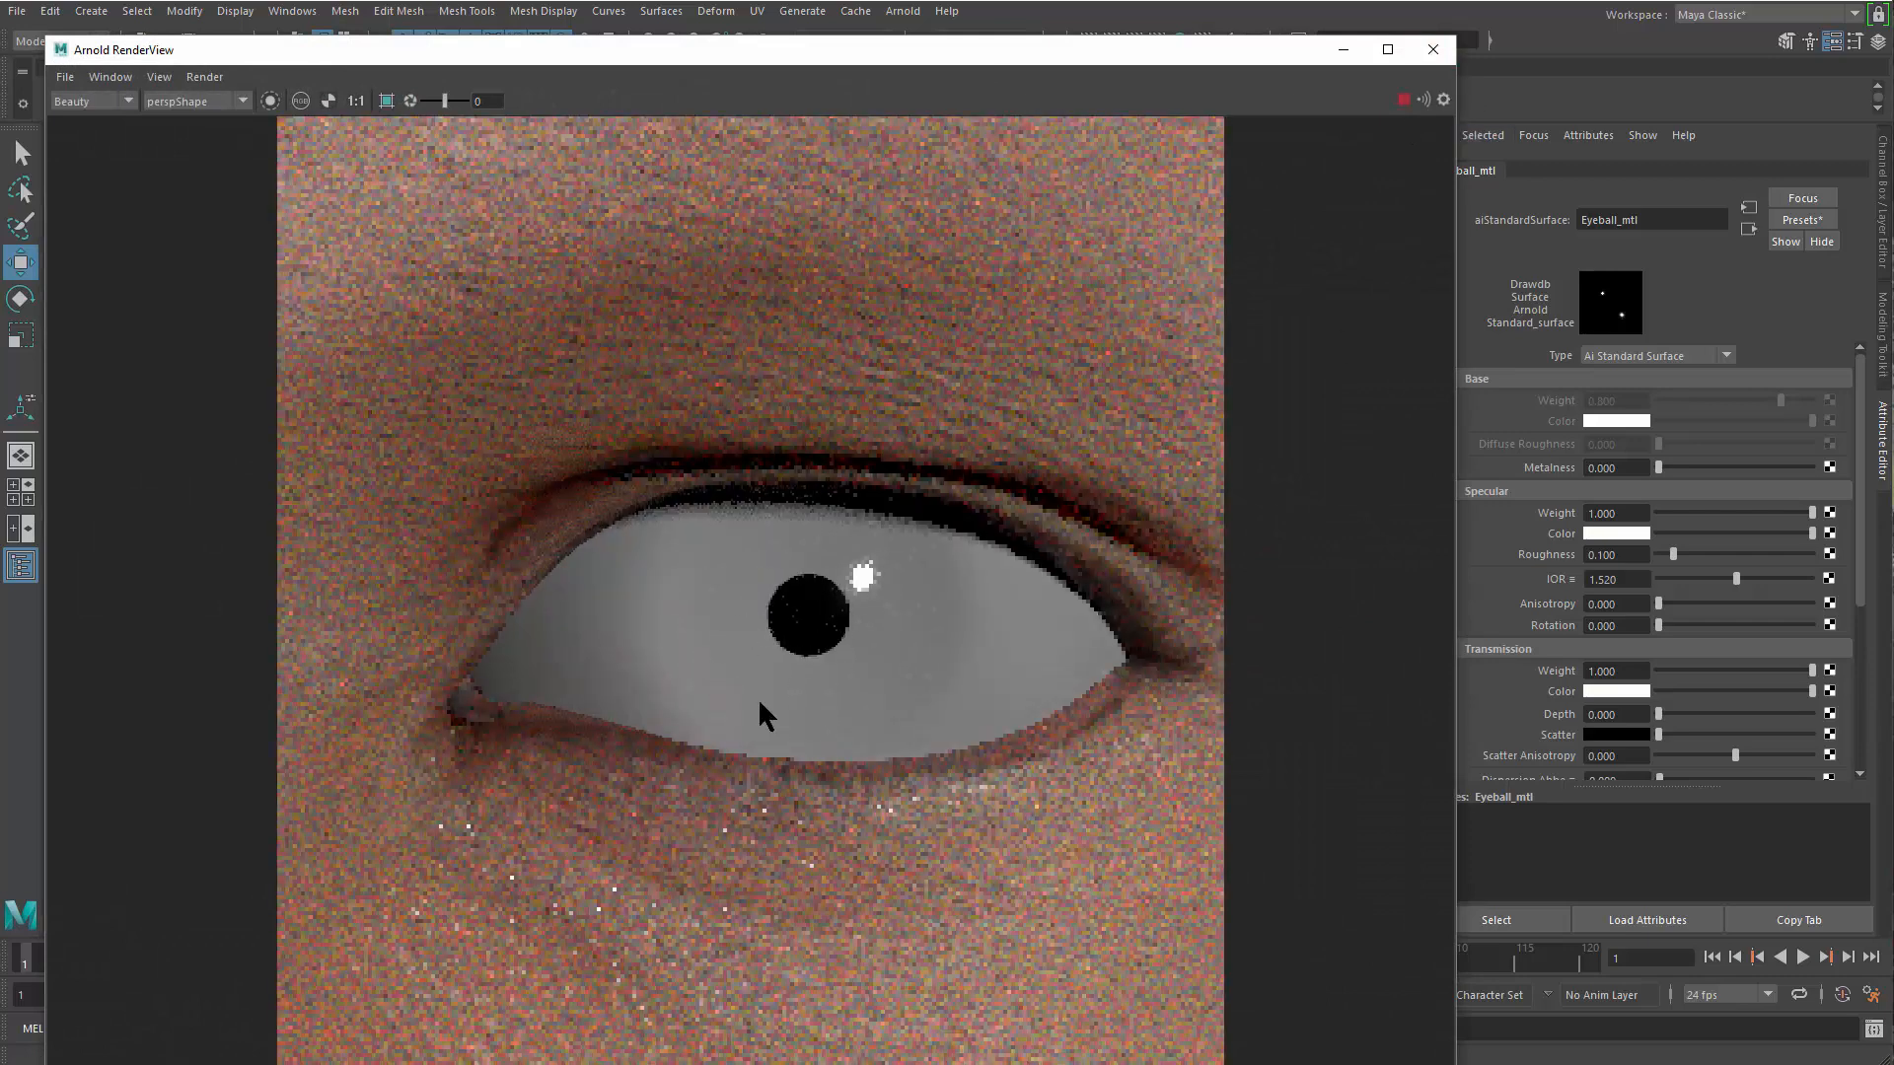
left_click(1433, 50)
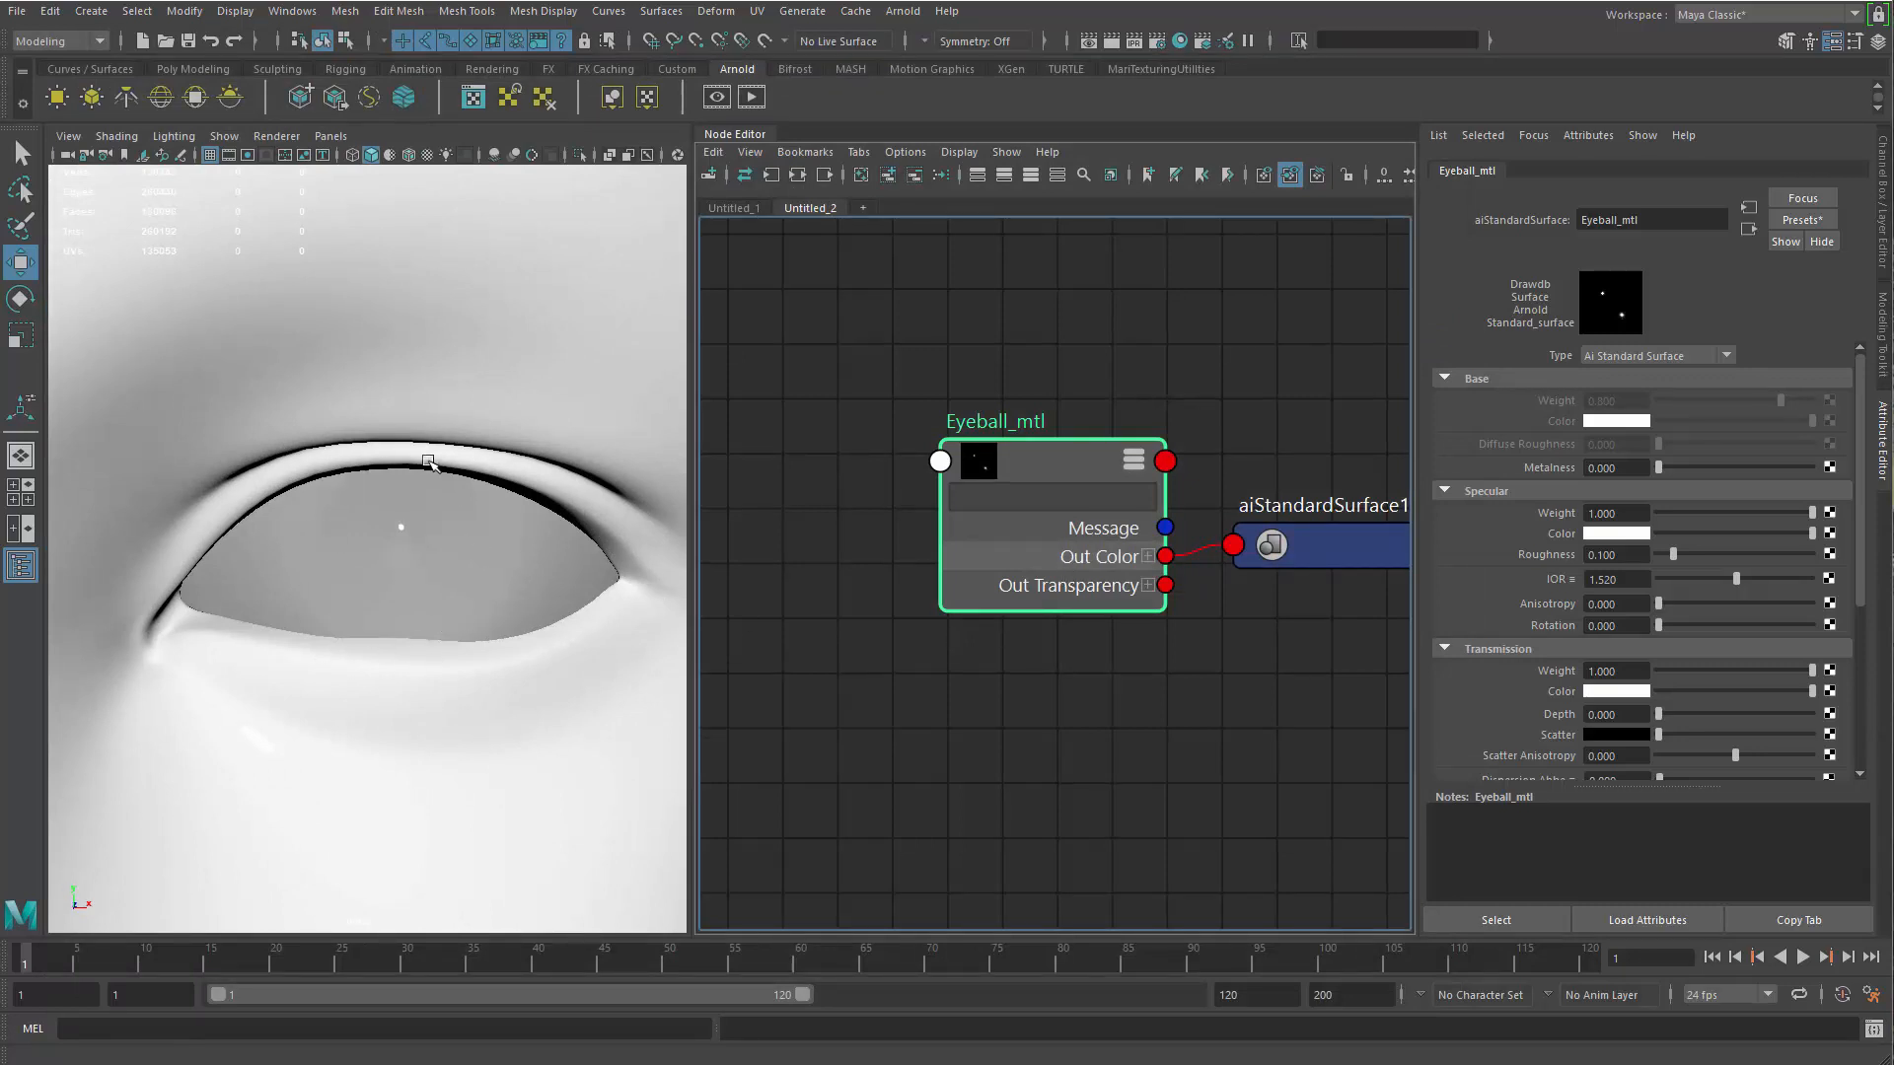
Create a ramp texture in the node graph and place it with its placement node beside Eyeball_mtl
left_click_drag(1632, 511, 1578, 512)
middle_click_drag(738, 655, 990, 634, "alt")
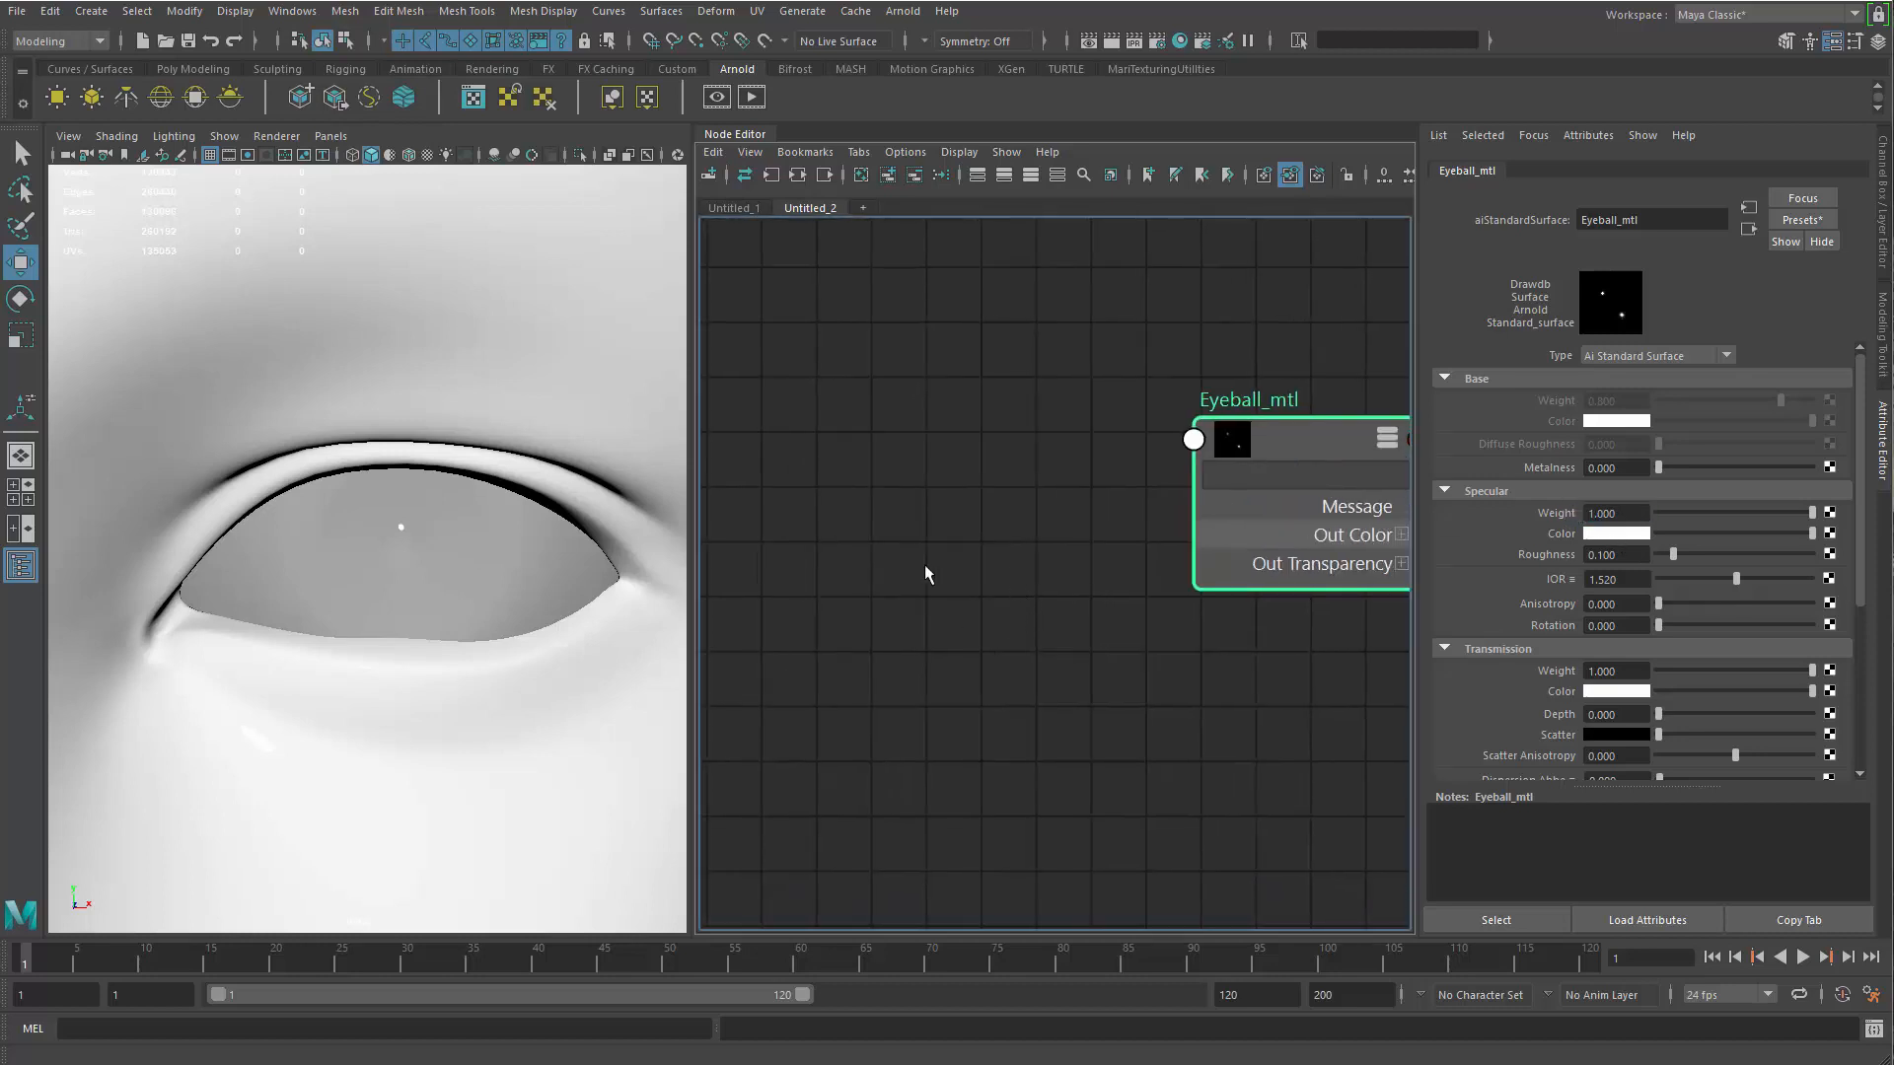
left_click(960, 569)
key("Tab")
type("ramp")
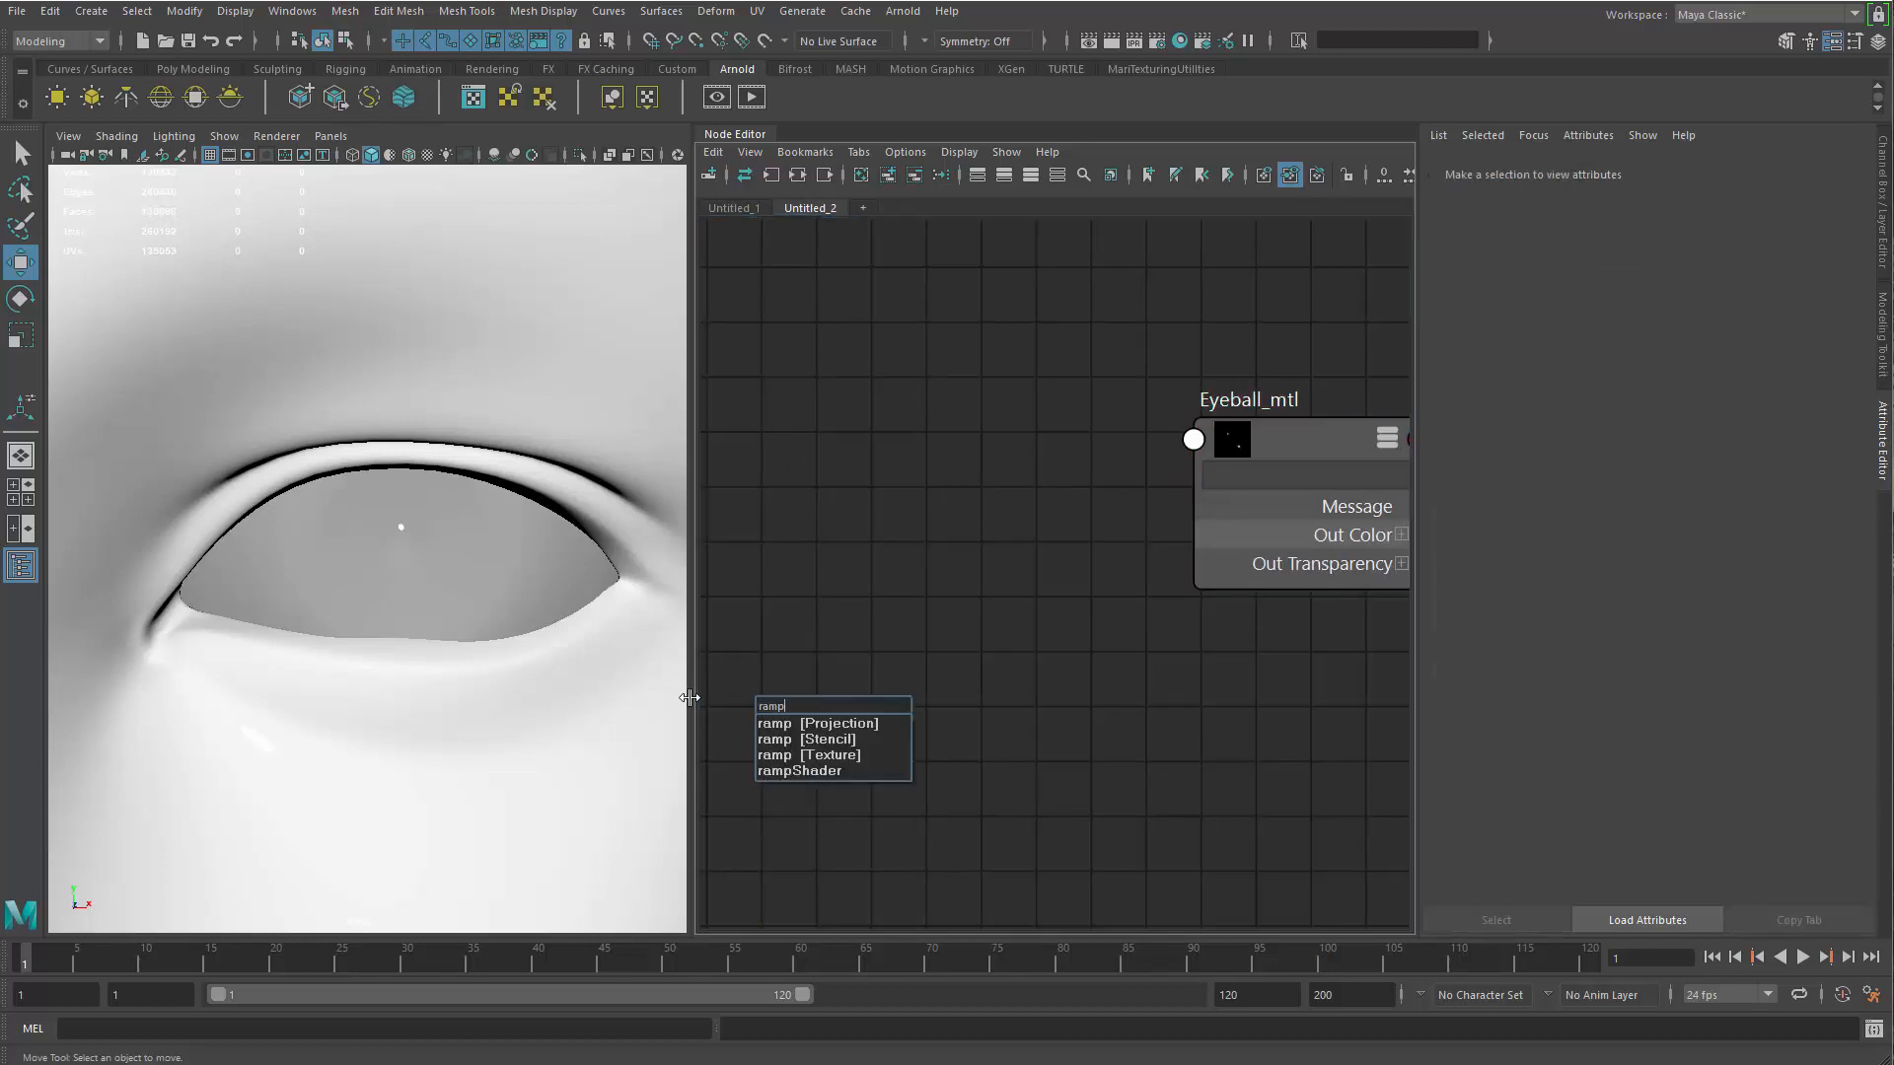
key("Down")
key("Return")
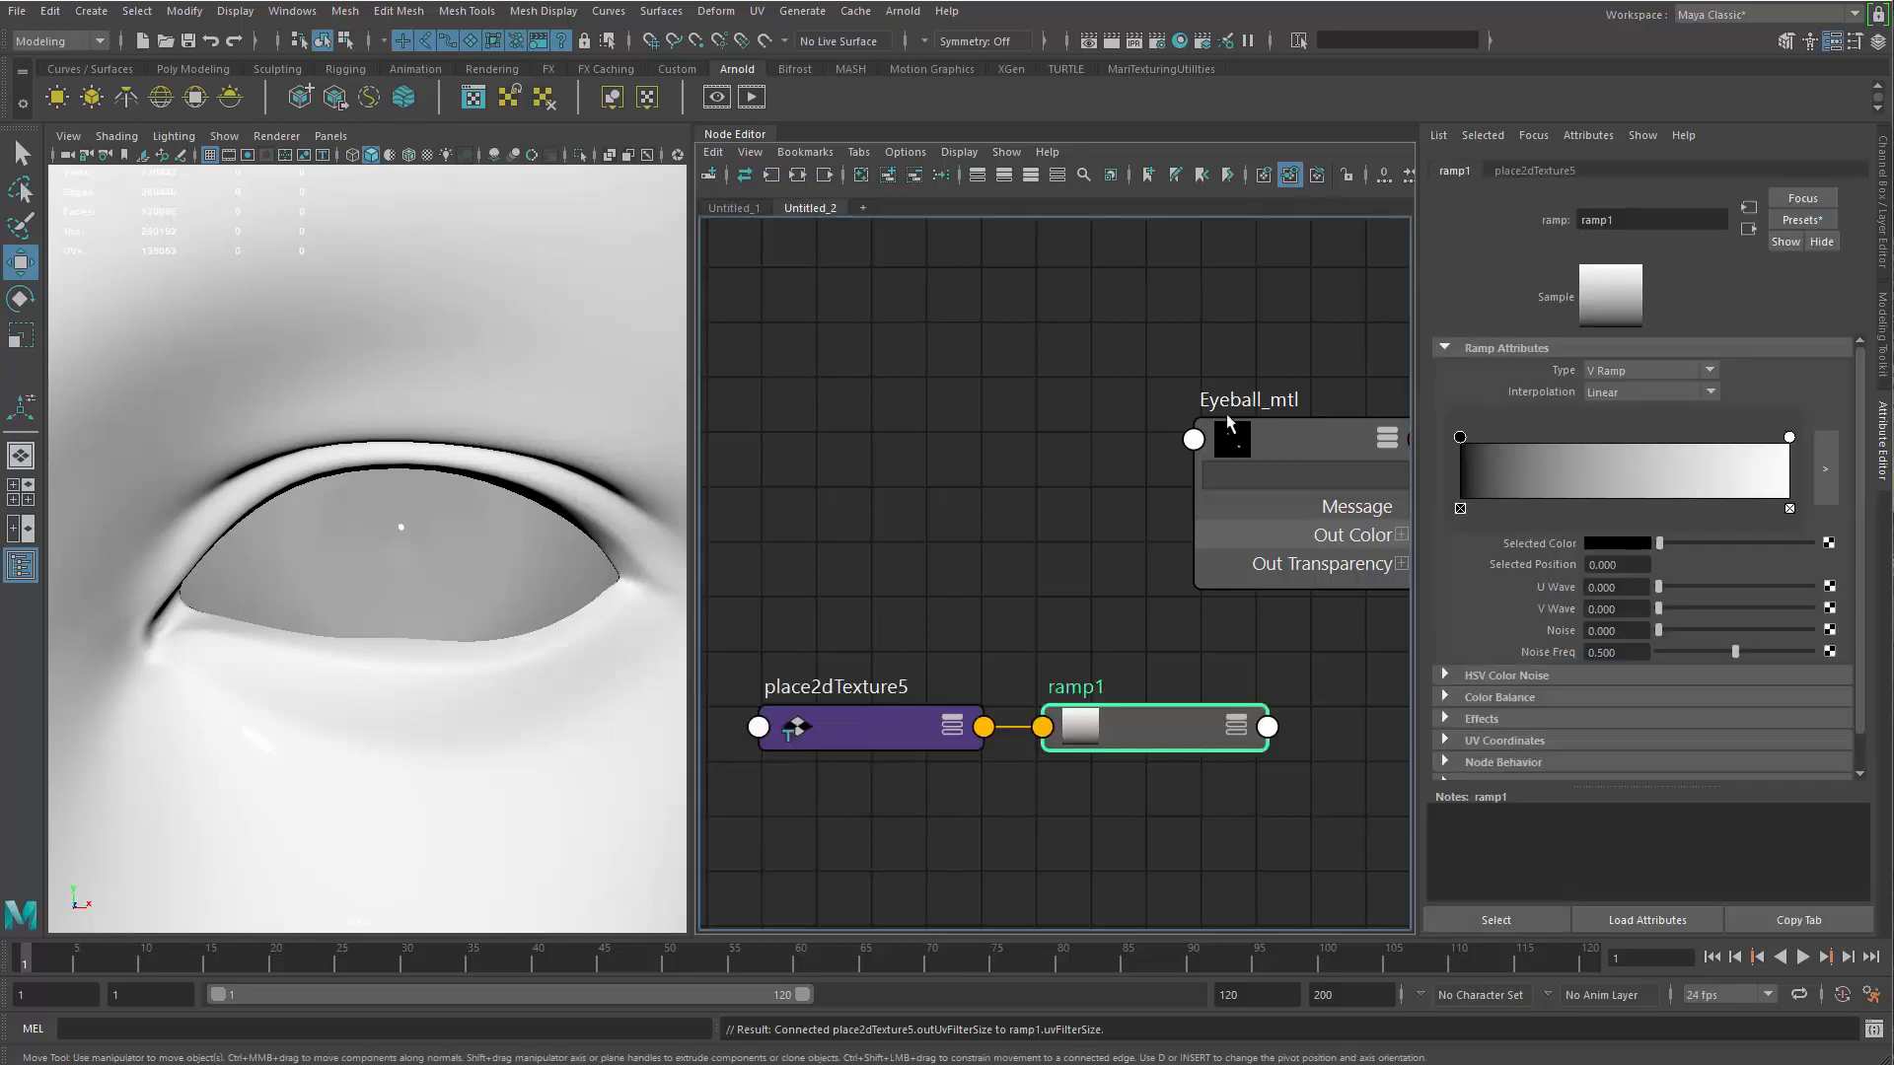
left_click_drag(1081, 905, 932, 642)
left_click_drag(758, 584, 1123, 845)
left_click_drag(1134, 727, 1044, 518)
Connect ramp1 to the Specular weight of Eyeball_mtl
left_click(1213, 454)
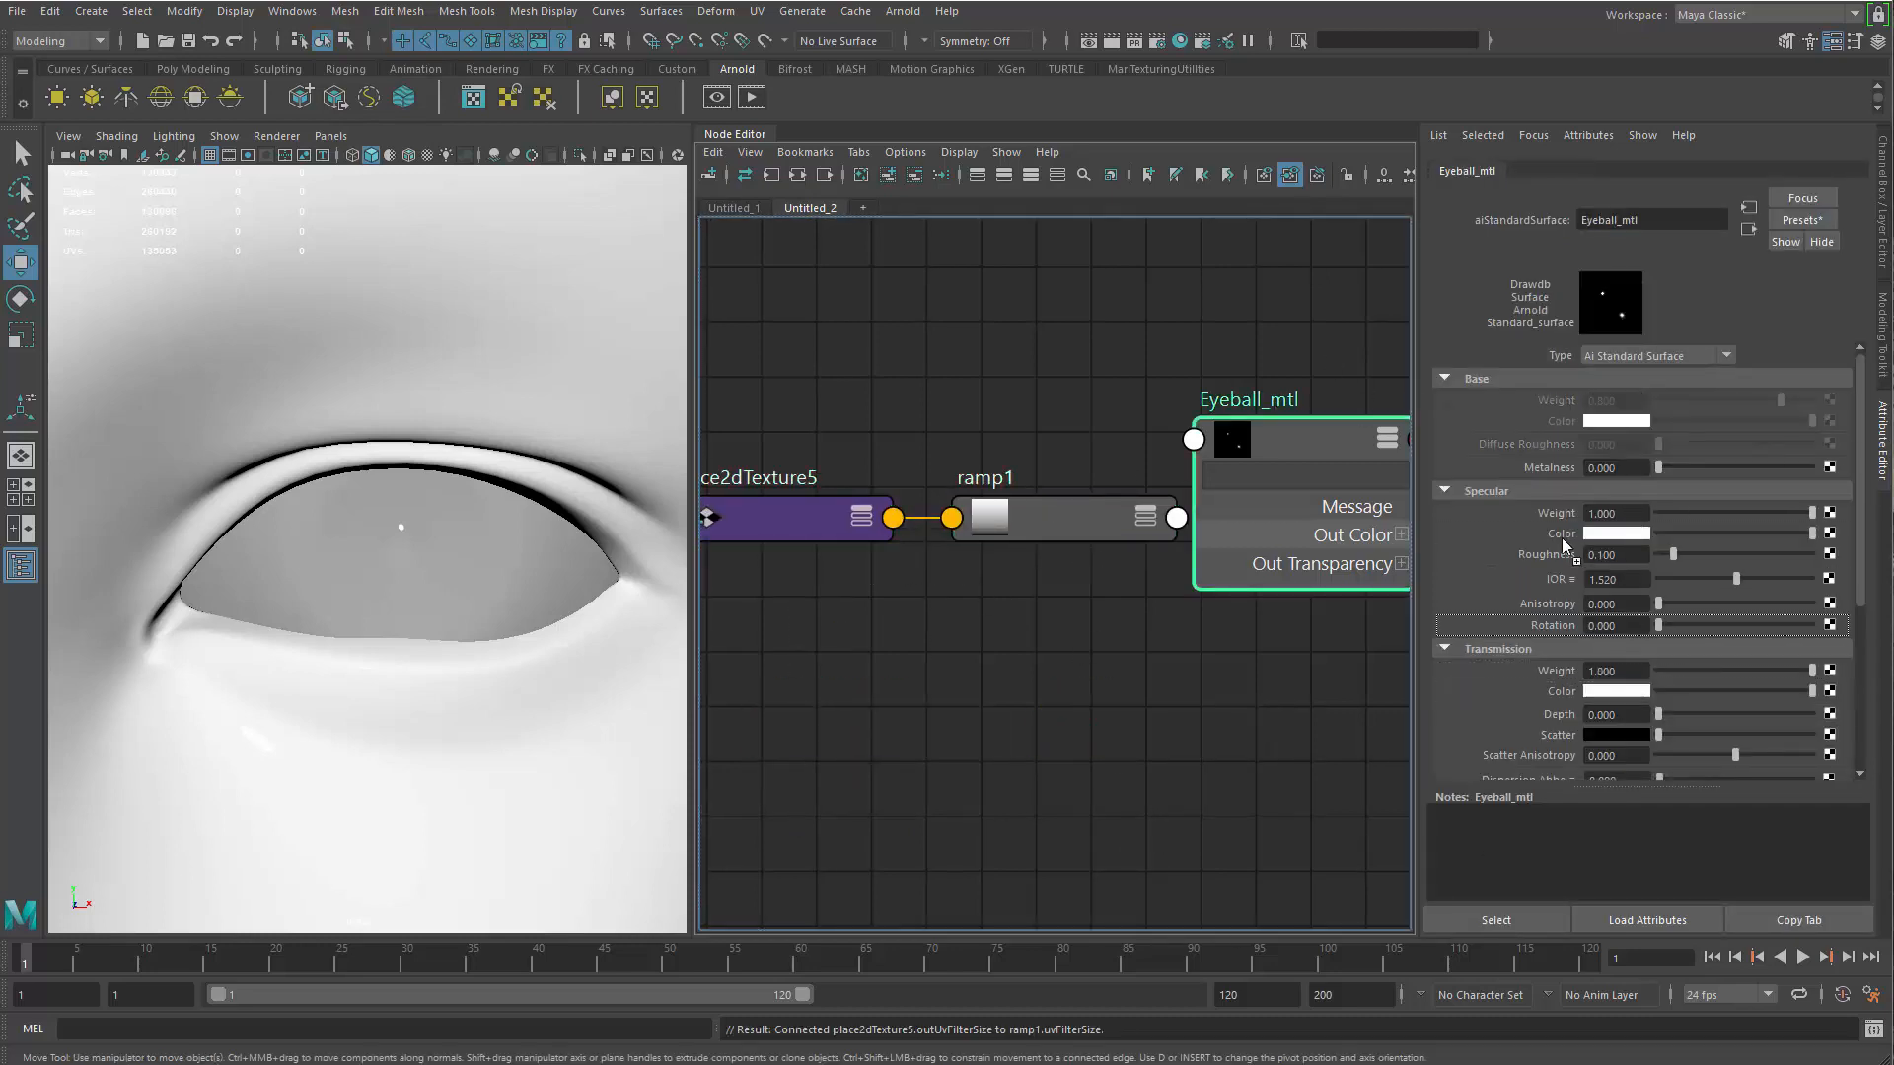
middle_click_drag(1553, 513, 1554, 514)
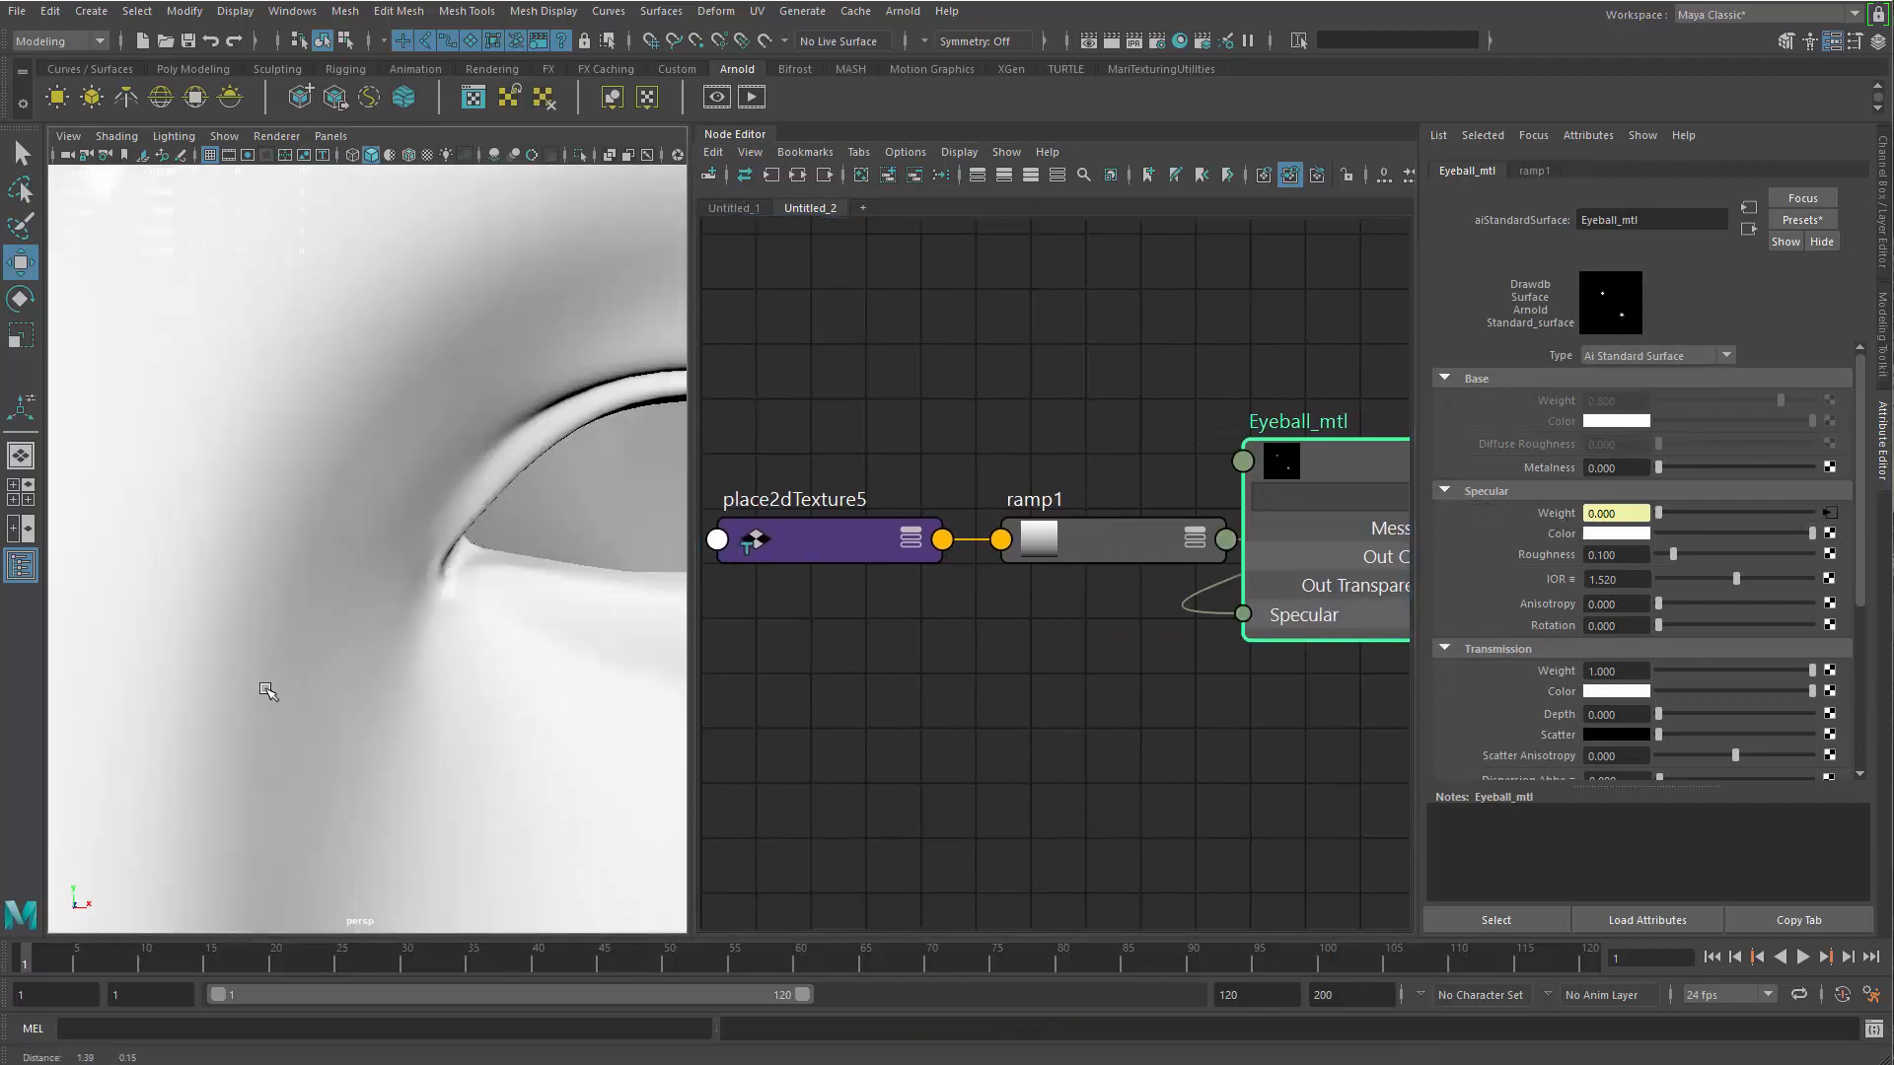
left_click(1051, 523)
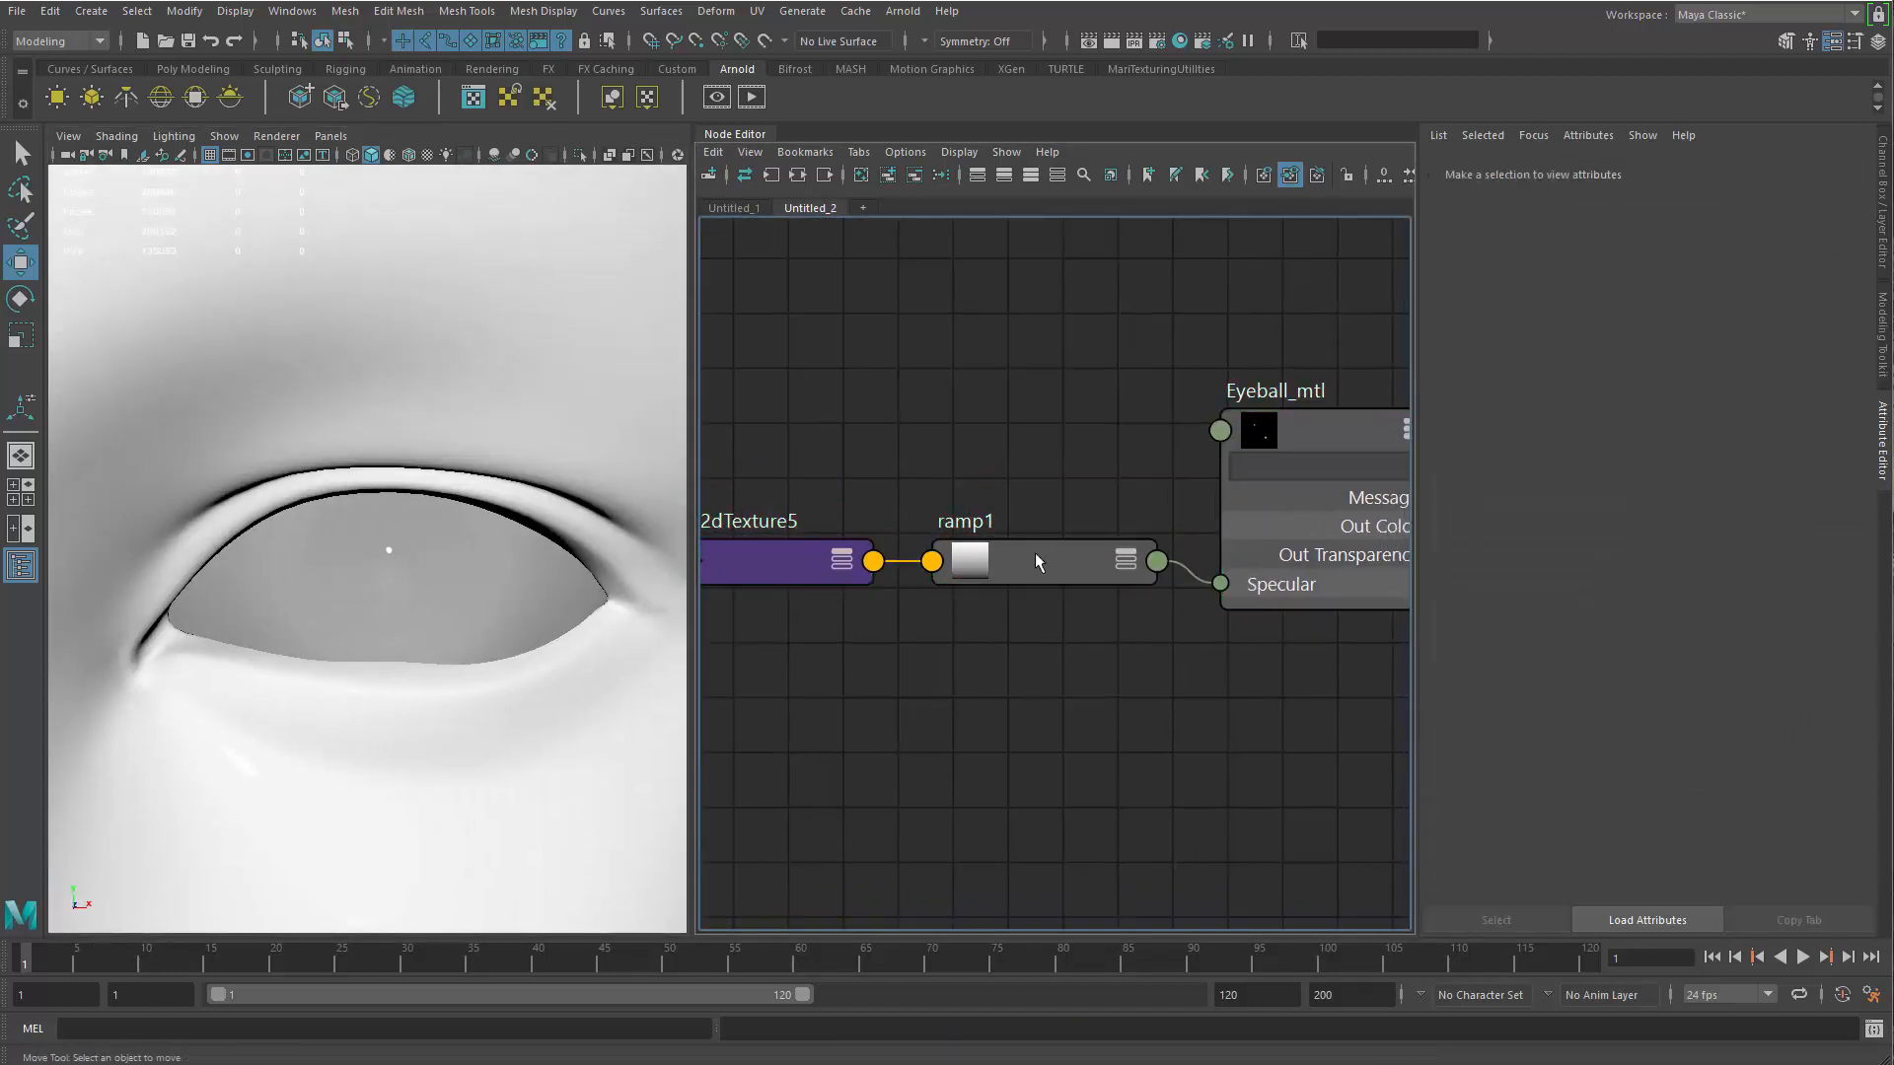
Set ramp1 to Circular Ramp with a white centre, its white handle at position 0.260 and black outside
left_click(1693, 369)
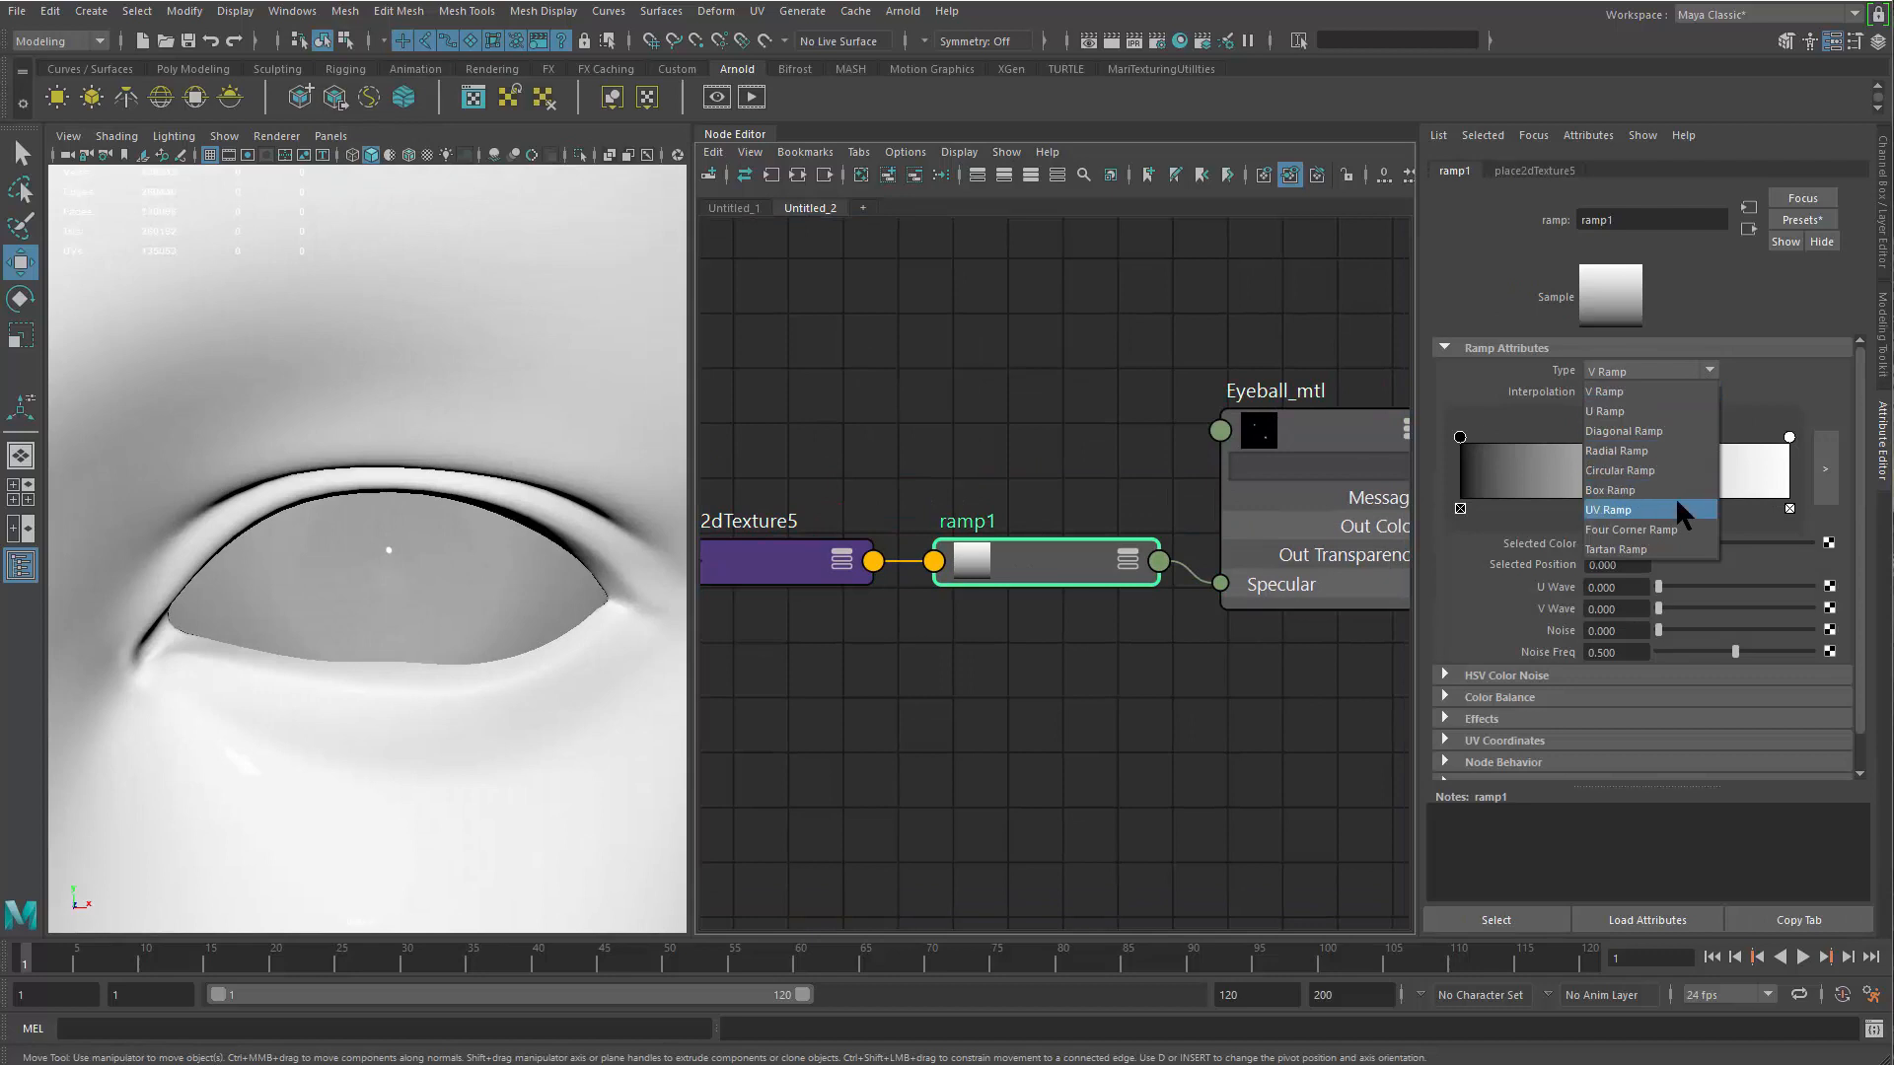
left_click(1674, 470)
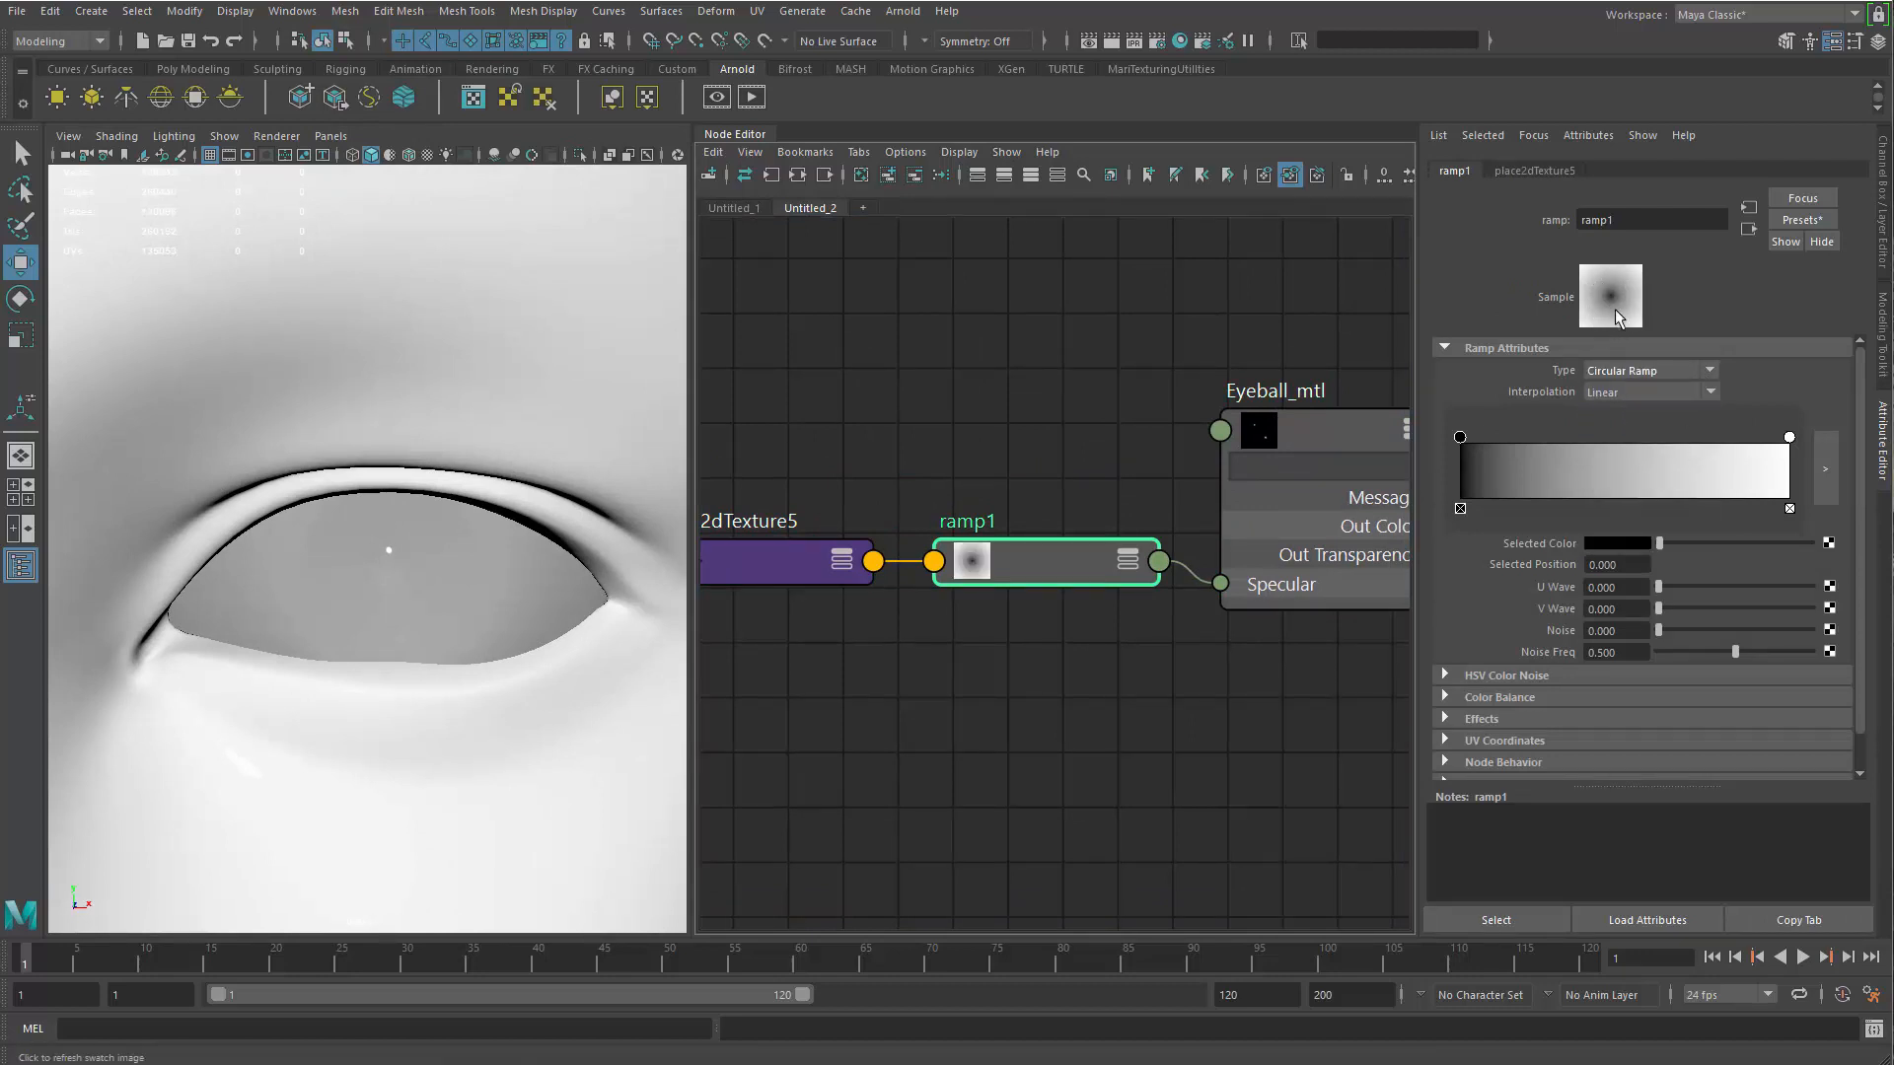
mouse_move(1465, 450)
left_mouse_down()
mouse_move(1697, 459)
mouse_move(1515, 434)
mouse_move(1578, 444)
mouse_move(1473, 467)
mouse_move(1524, 450)
left_mouse_up()
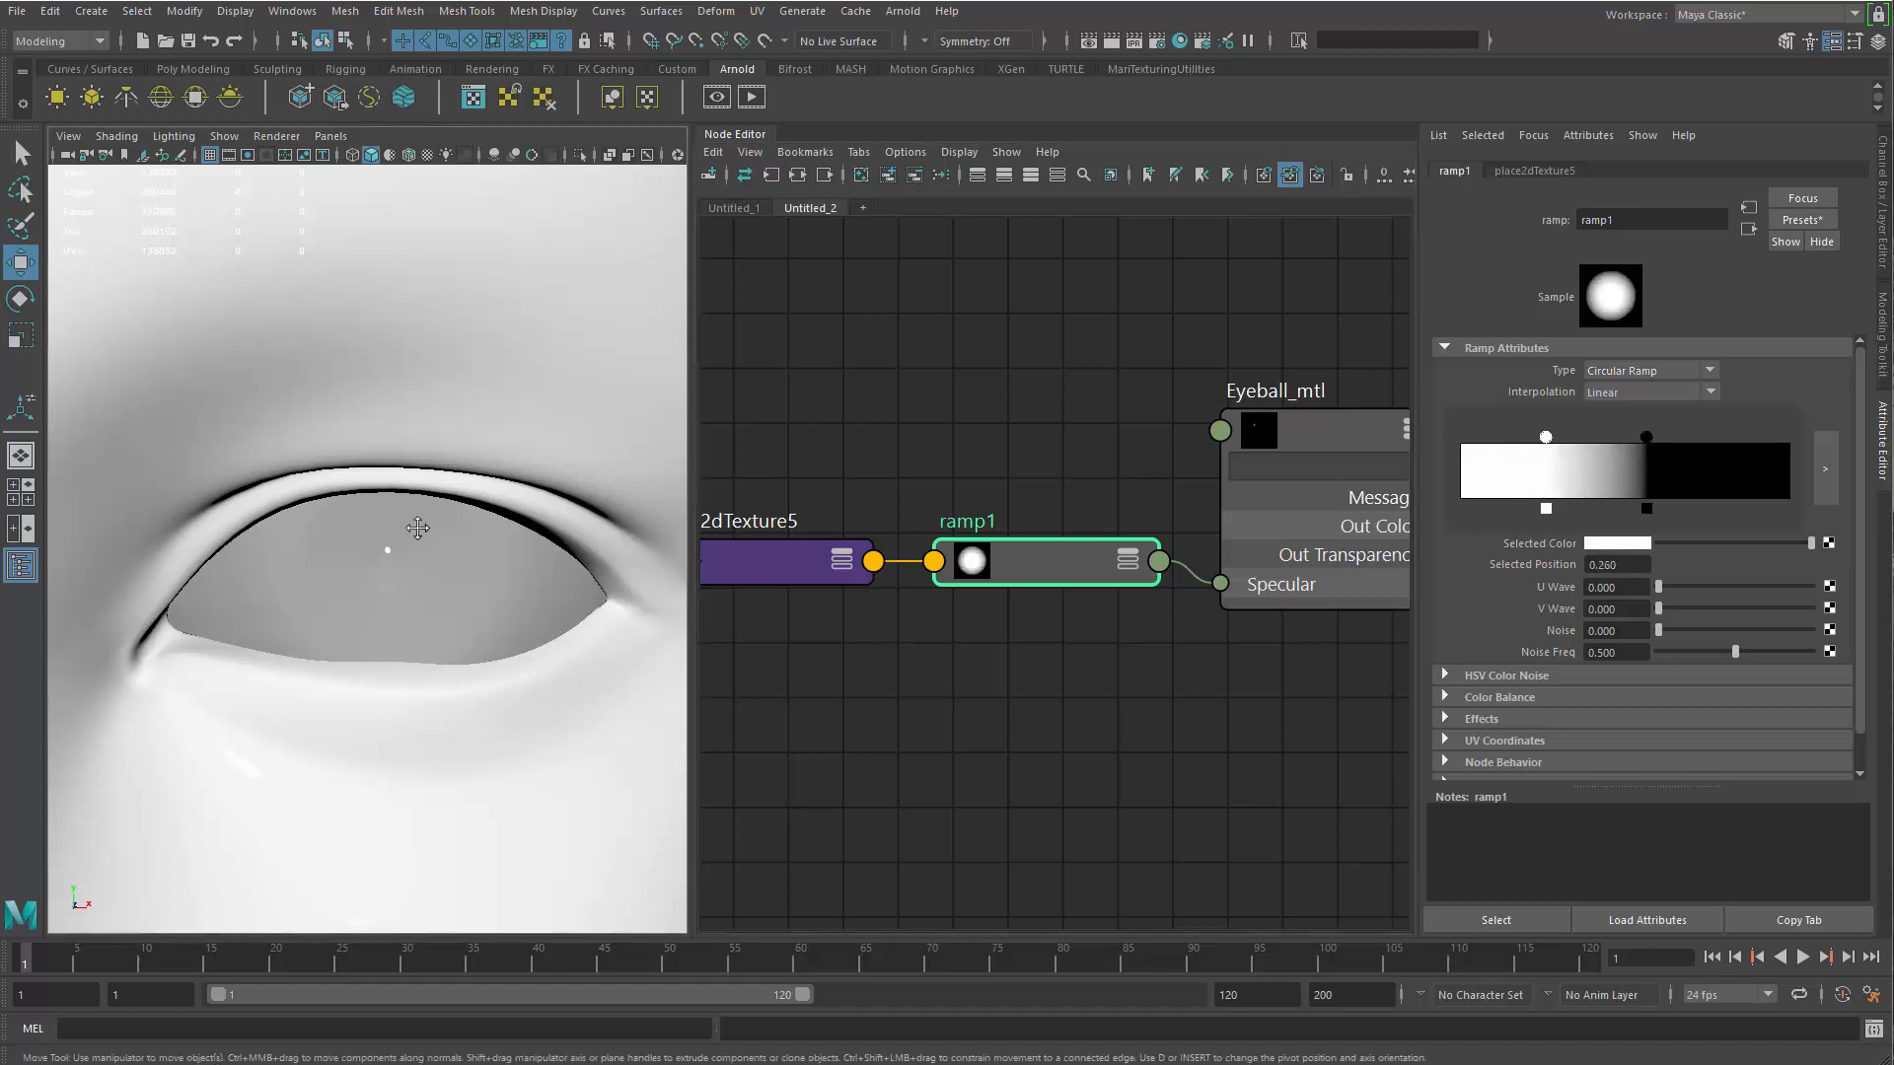
Show textures in the viewport and shrink the ramp's white centre, moving the white handle to 0.123 with black just outside
key("6")
left_click_drag(461, 570, 592, 582, "alt")
left_click_drag(1649, 434, 1563, 439)
left_click(1313, 438)
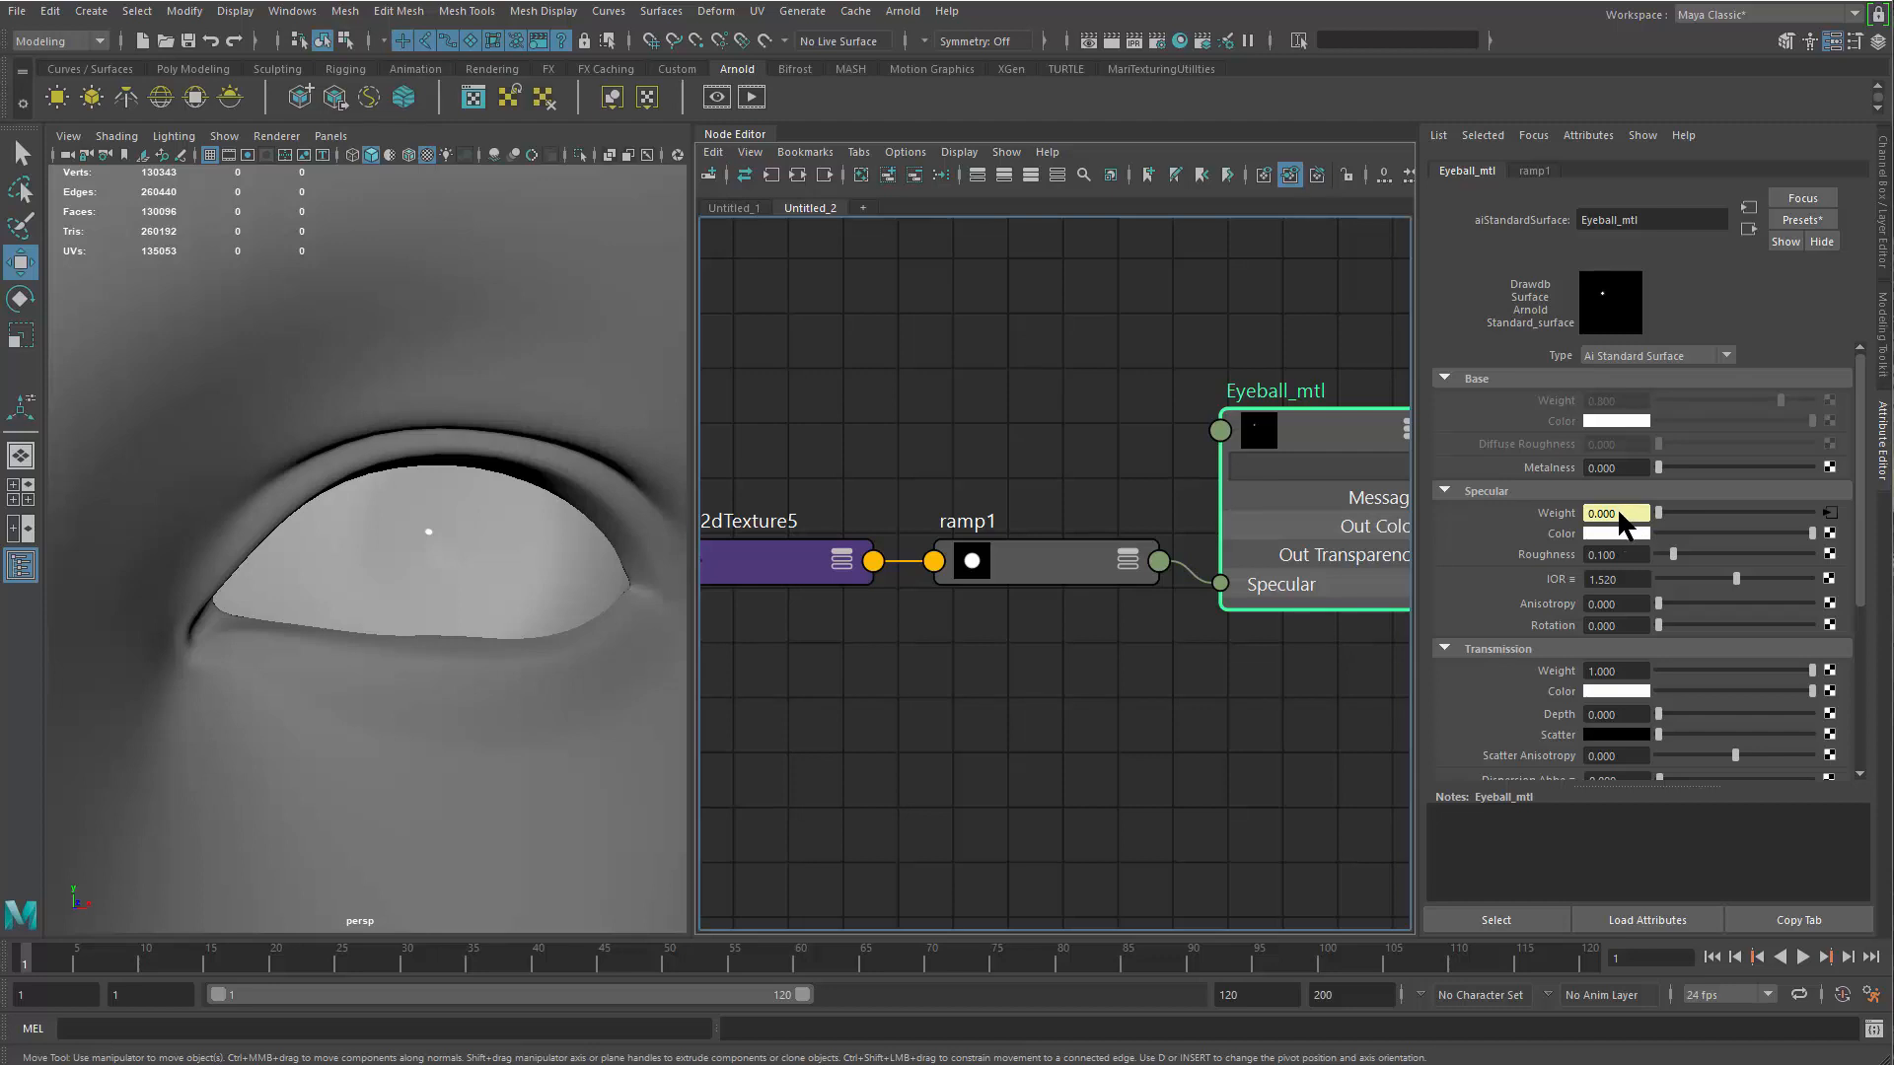
left_click(1038, 564)
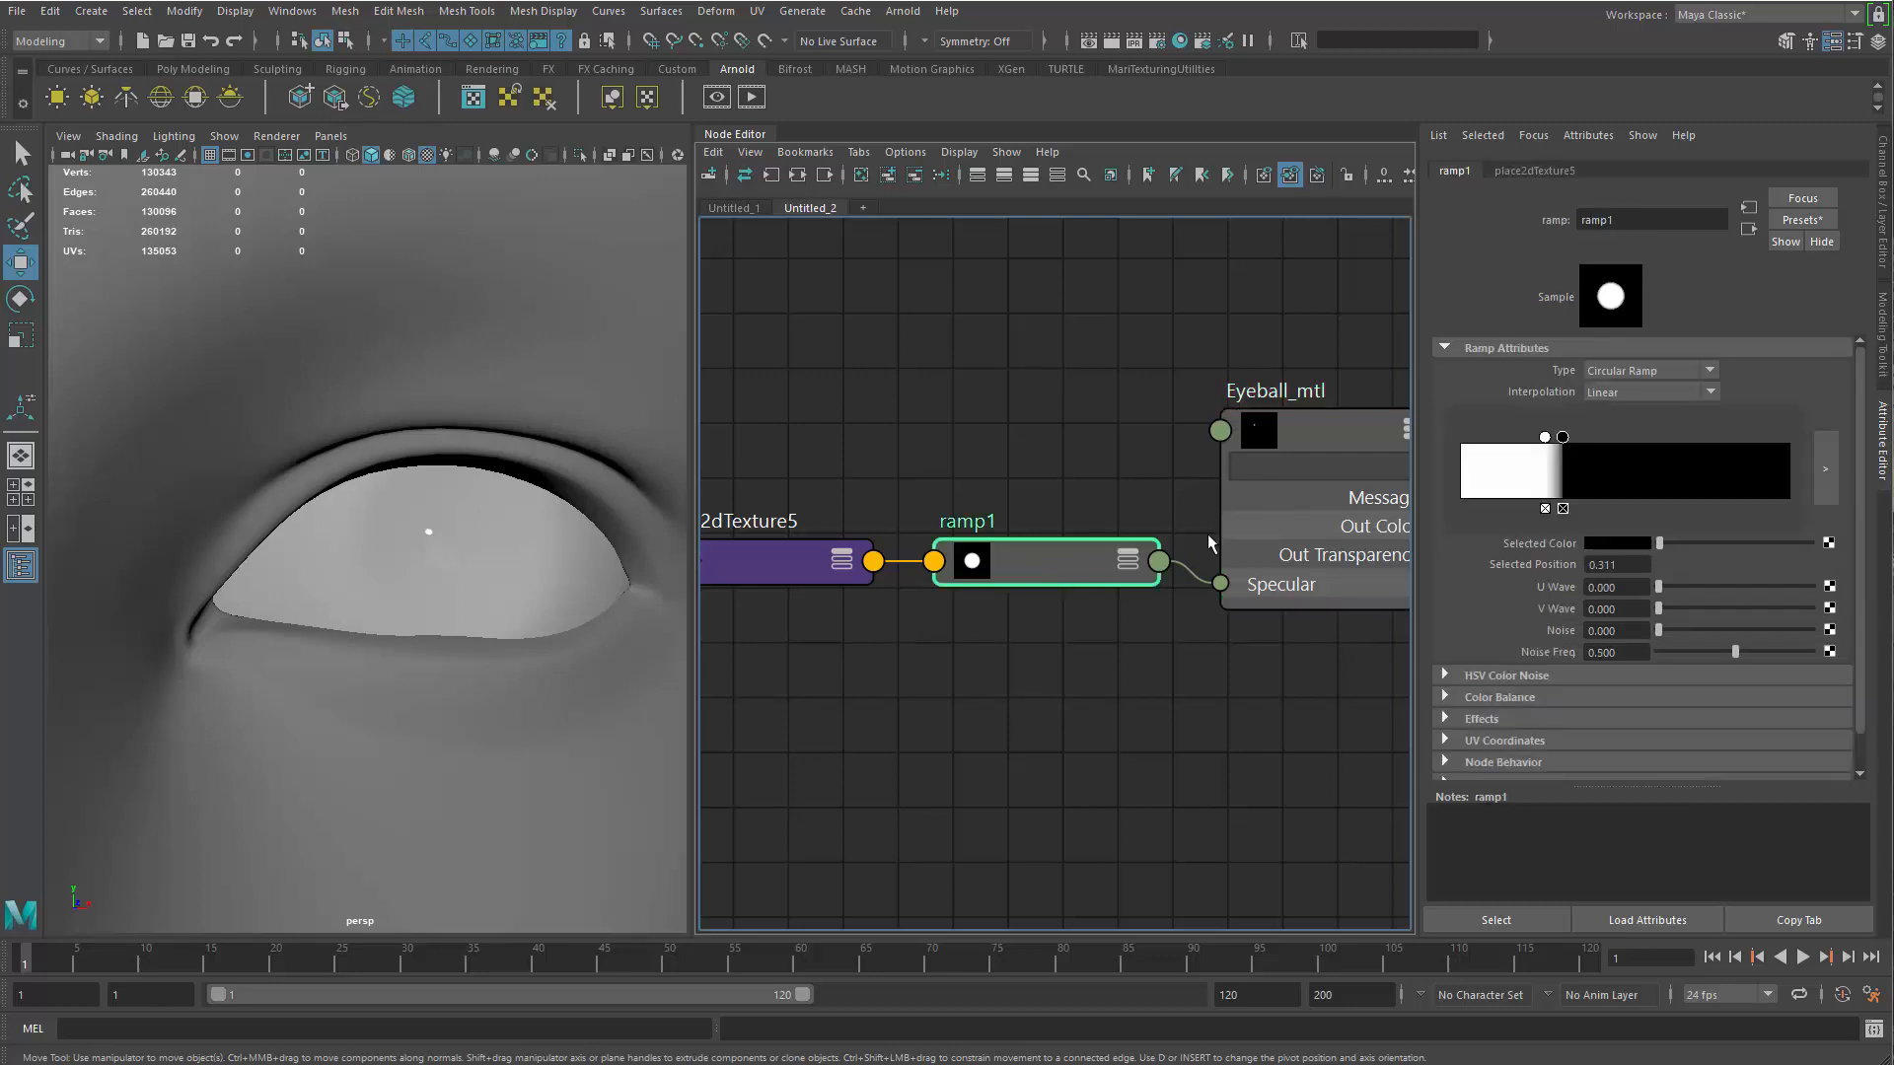
left_click_drag(1542, 443, 1500, 439)
left_click_drag(348, 637, 317, 653, "alt")
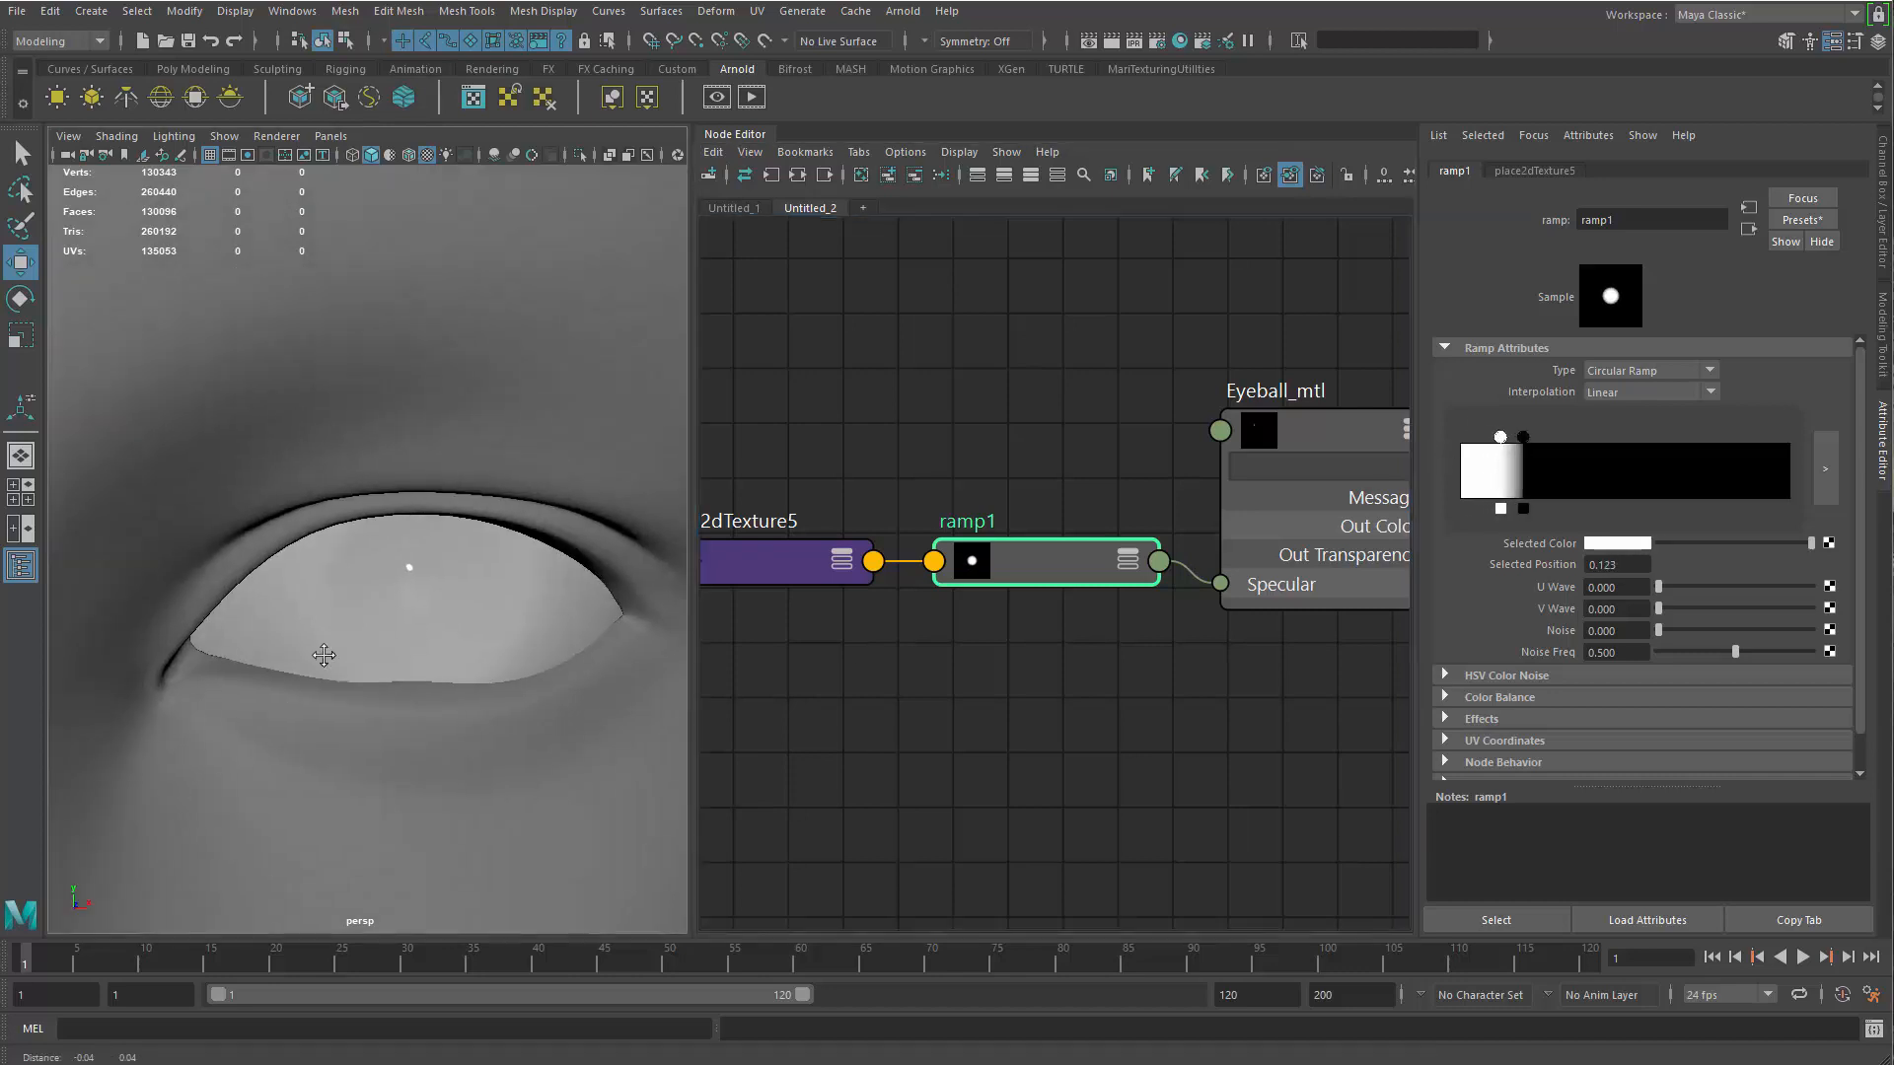
Check the eye in isolation, and set the ramp's black handle to position 0.204 with the white handle just inside it
right_click_drag(317, 653, 495, 600, "alt")
left_click(505, 627)
key("ctrl+1")
right_click_drag(565, 753, 509, 704, "alt")
left_click(532, 663)
mouse_move(509, 704)
left_mouse_down("alt")
mouse_move(533, 664)
mouse_move(547, 680)
left_mouse_up("alt")
left_click(535, 666)
key("6")
left_click(1067, 560)
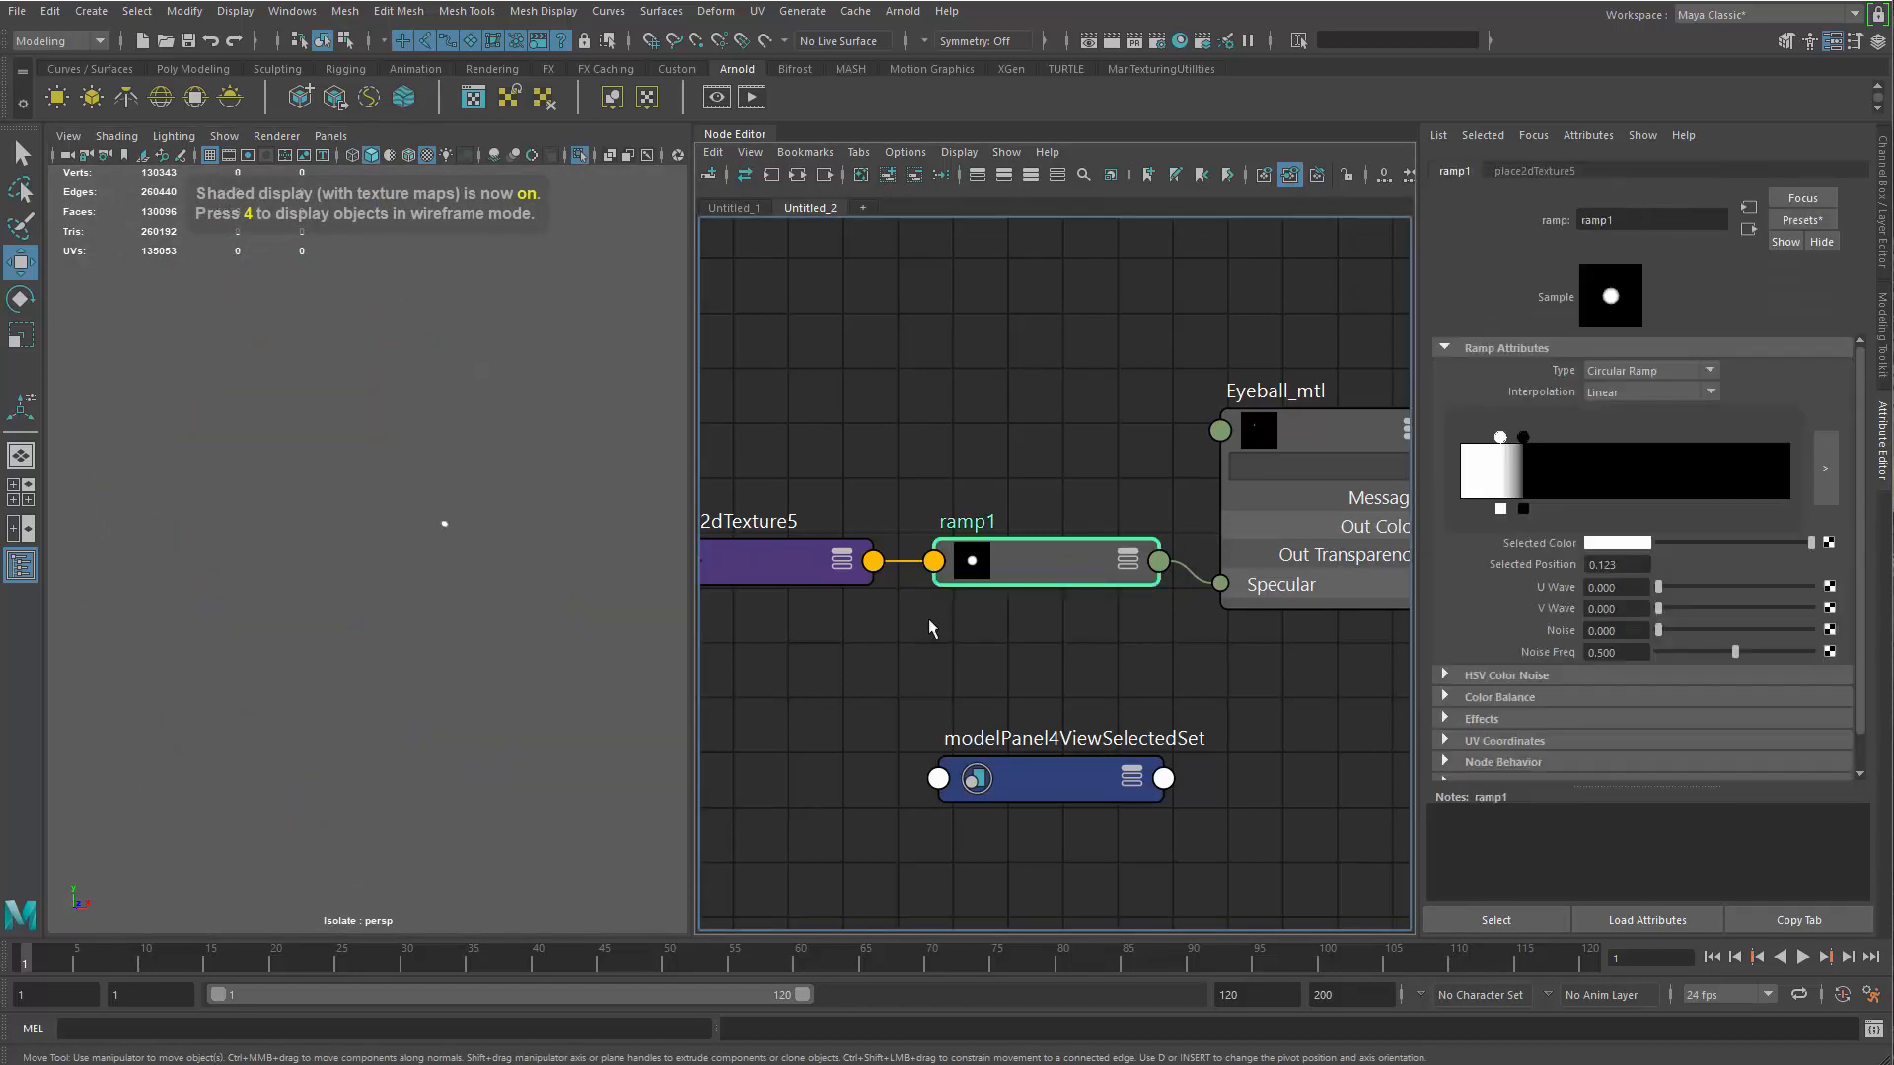
left_click_drag(1500, 437, 1527, 439)
key("ctrl+1")
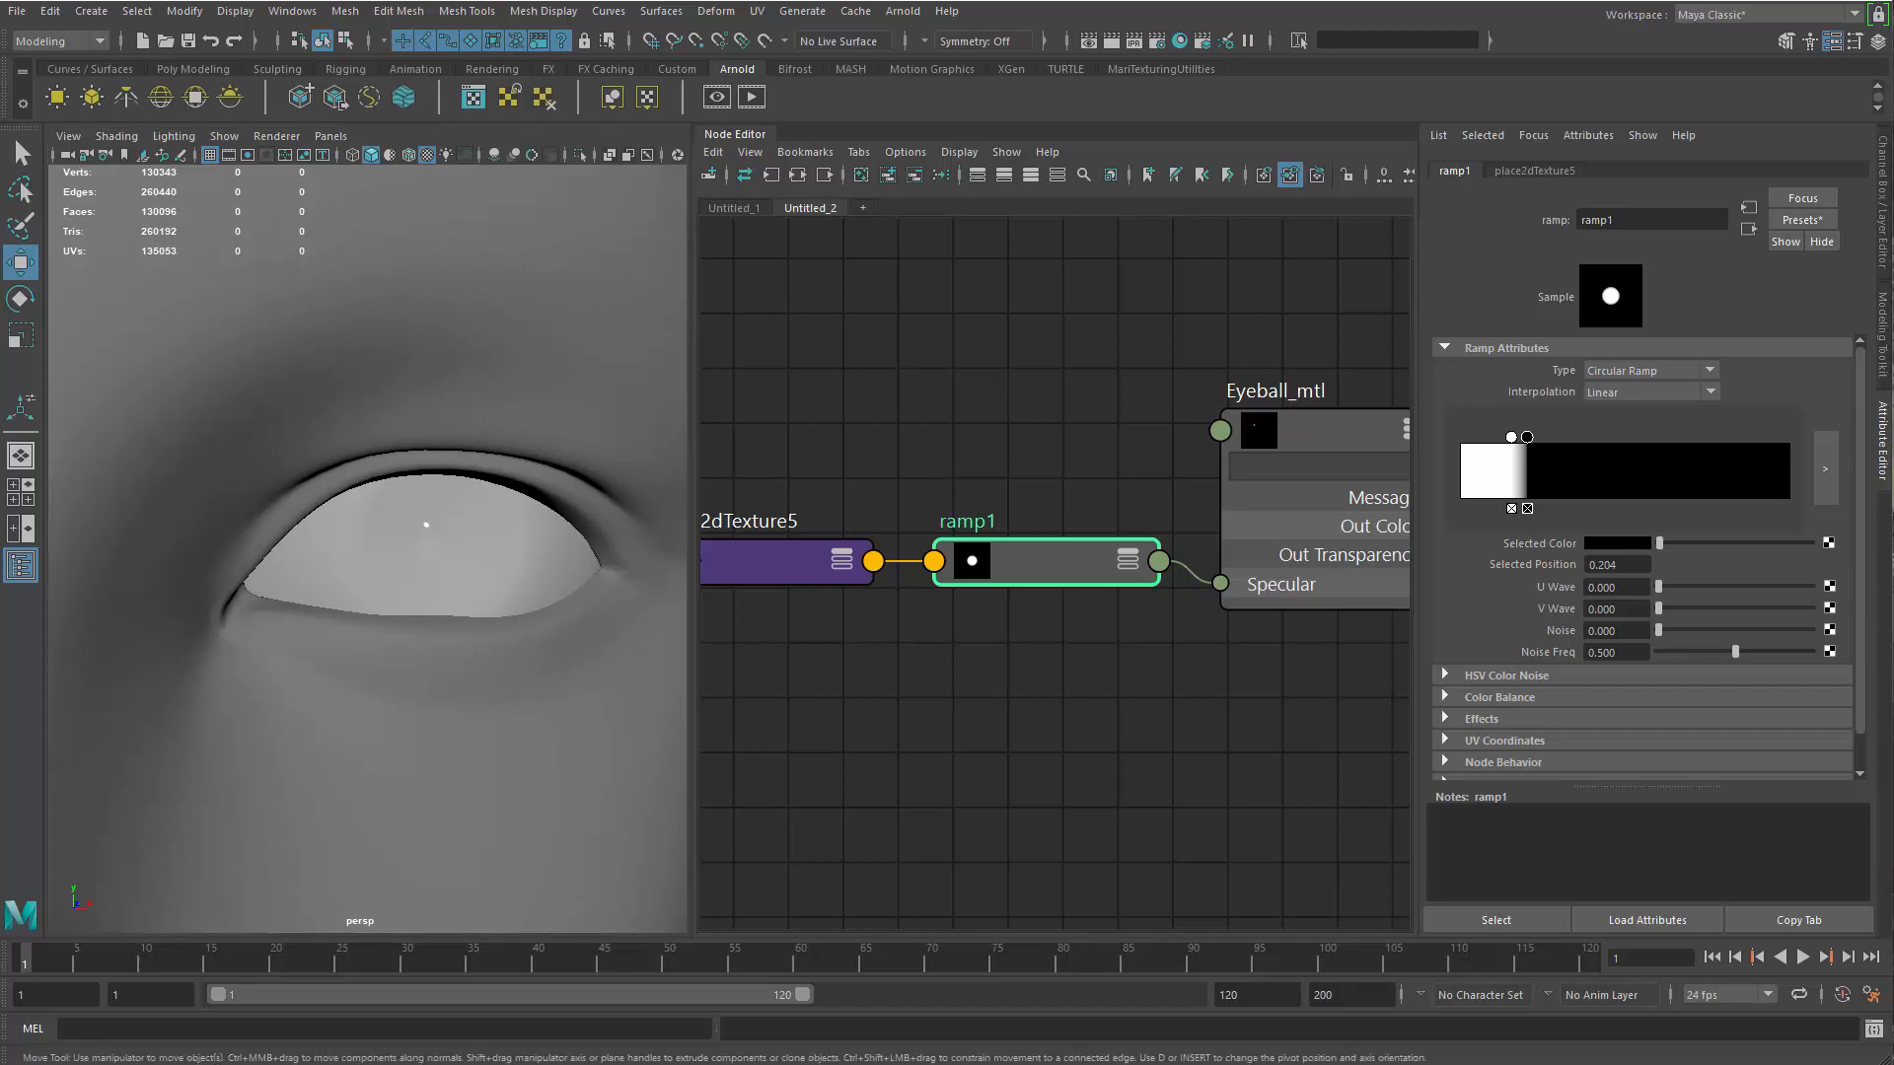
Isolate the iris mesh and assign it a new aiStandardSurface material
left_click(341, 563)
key("ctrl+1")
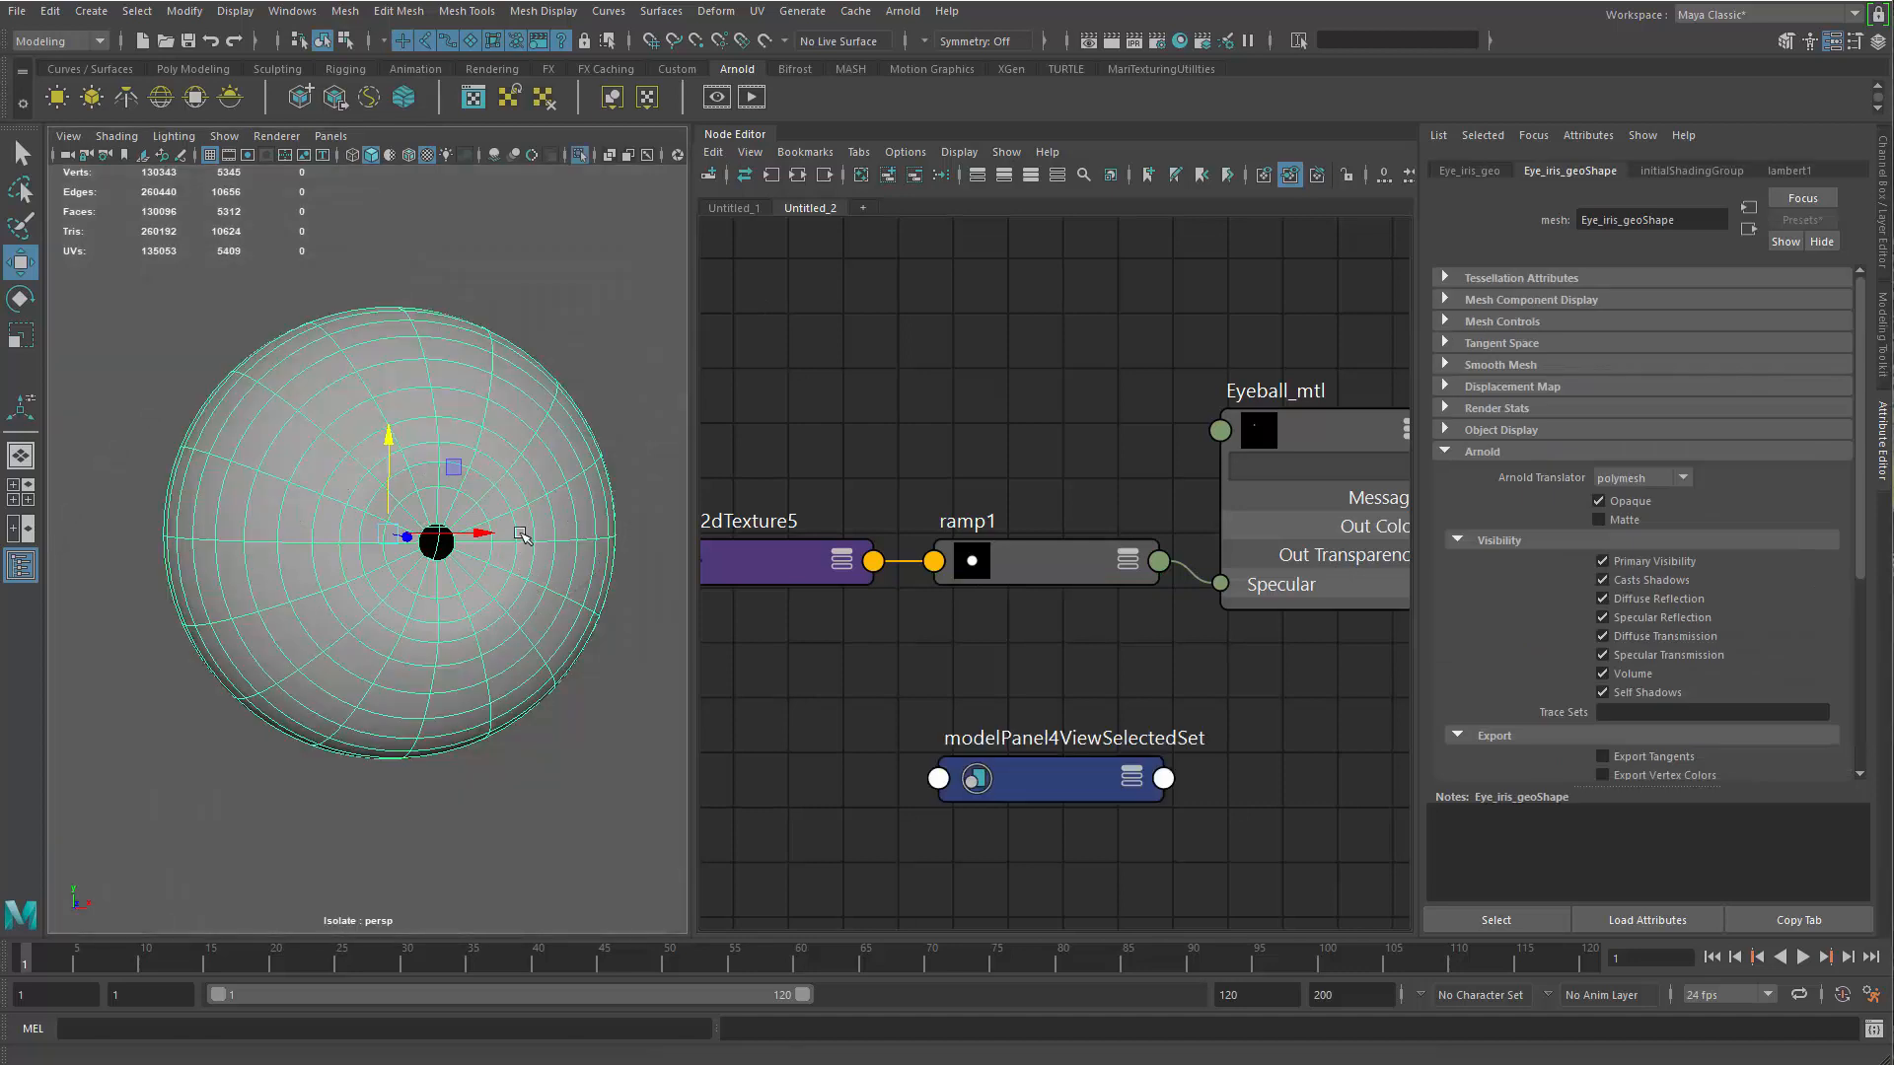
right_click_drag(519, 529, 516, 1026)
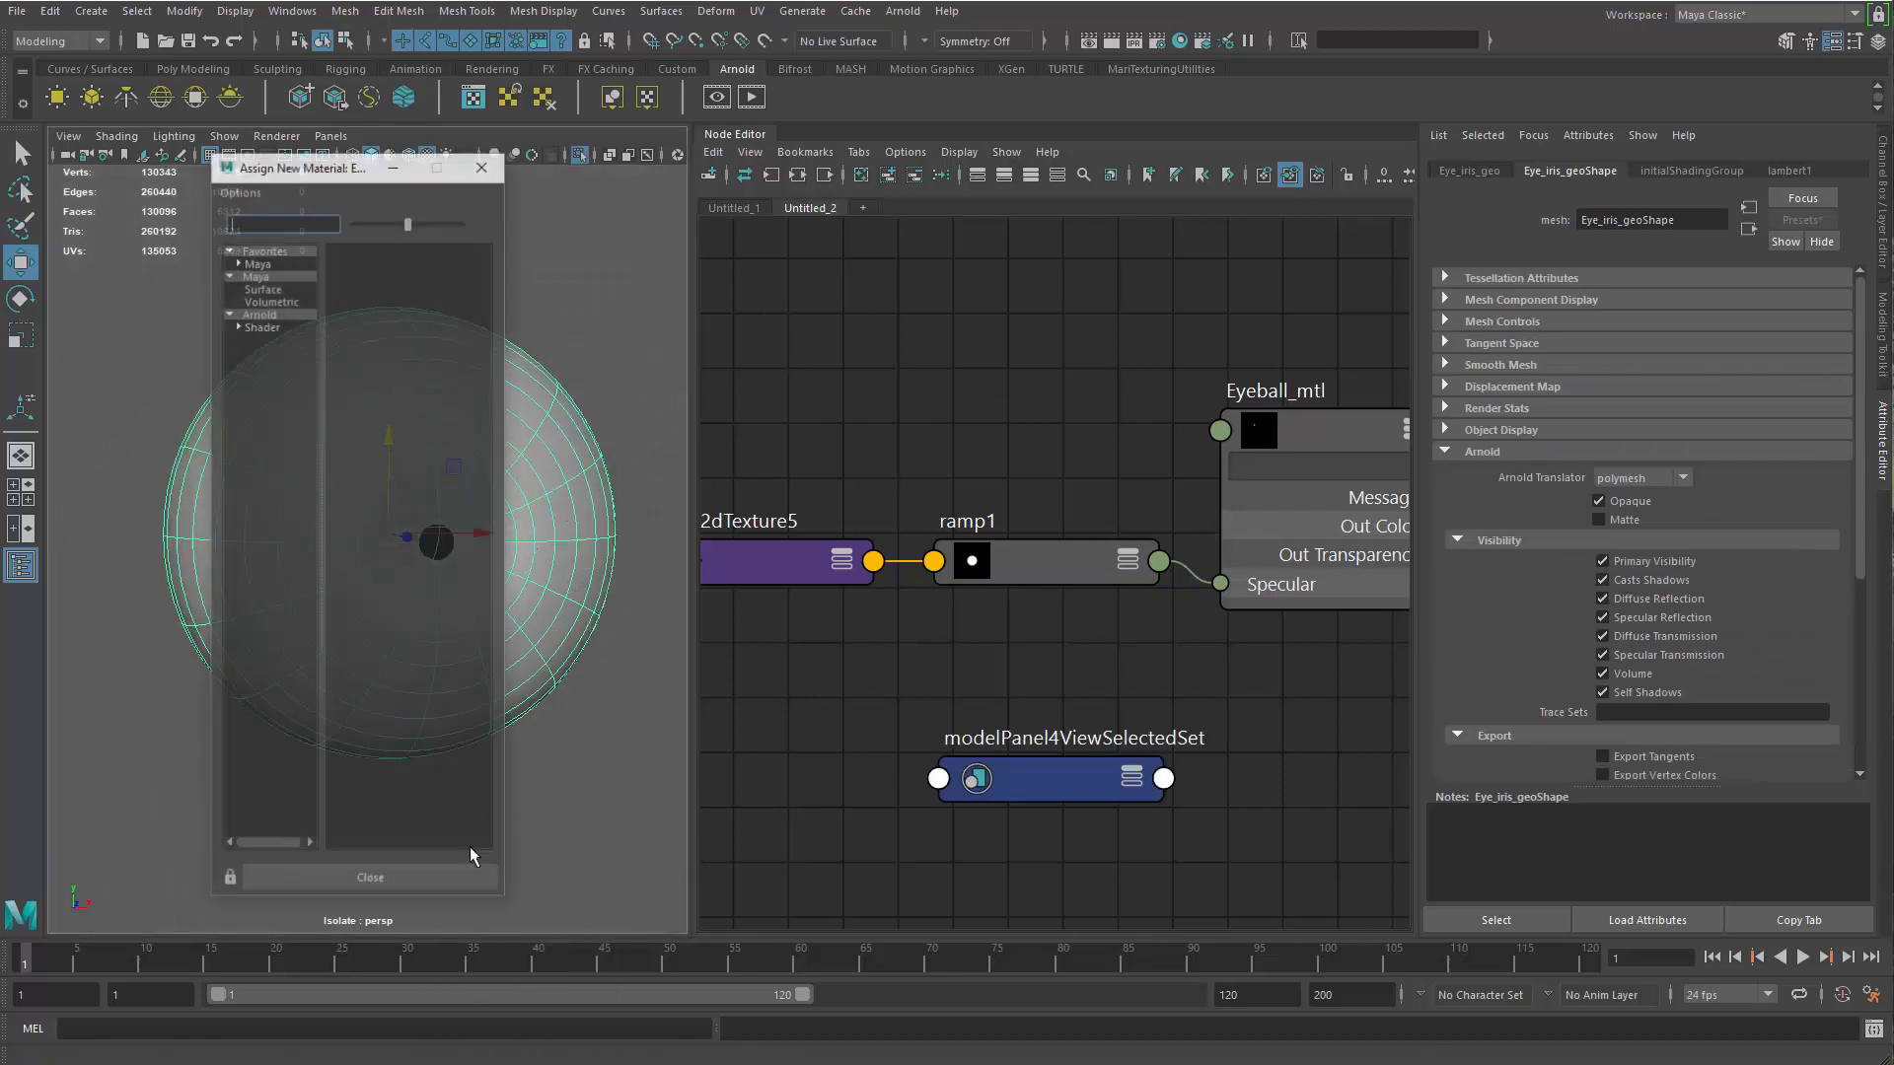
left_click(258, 314)
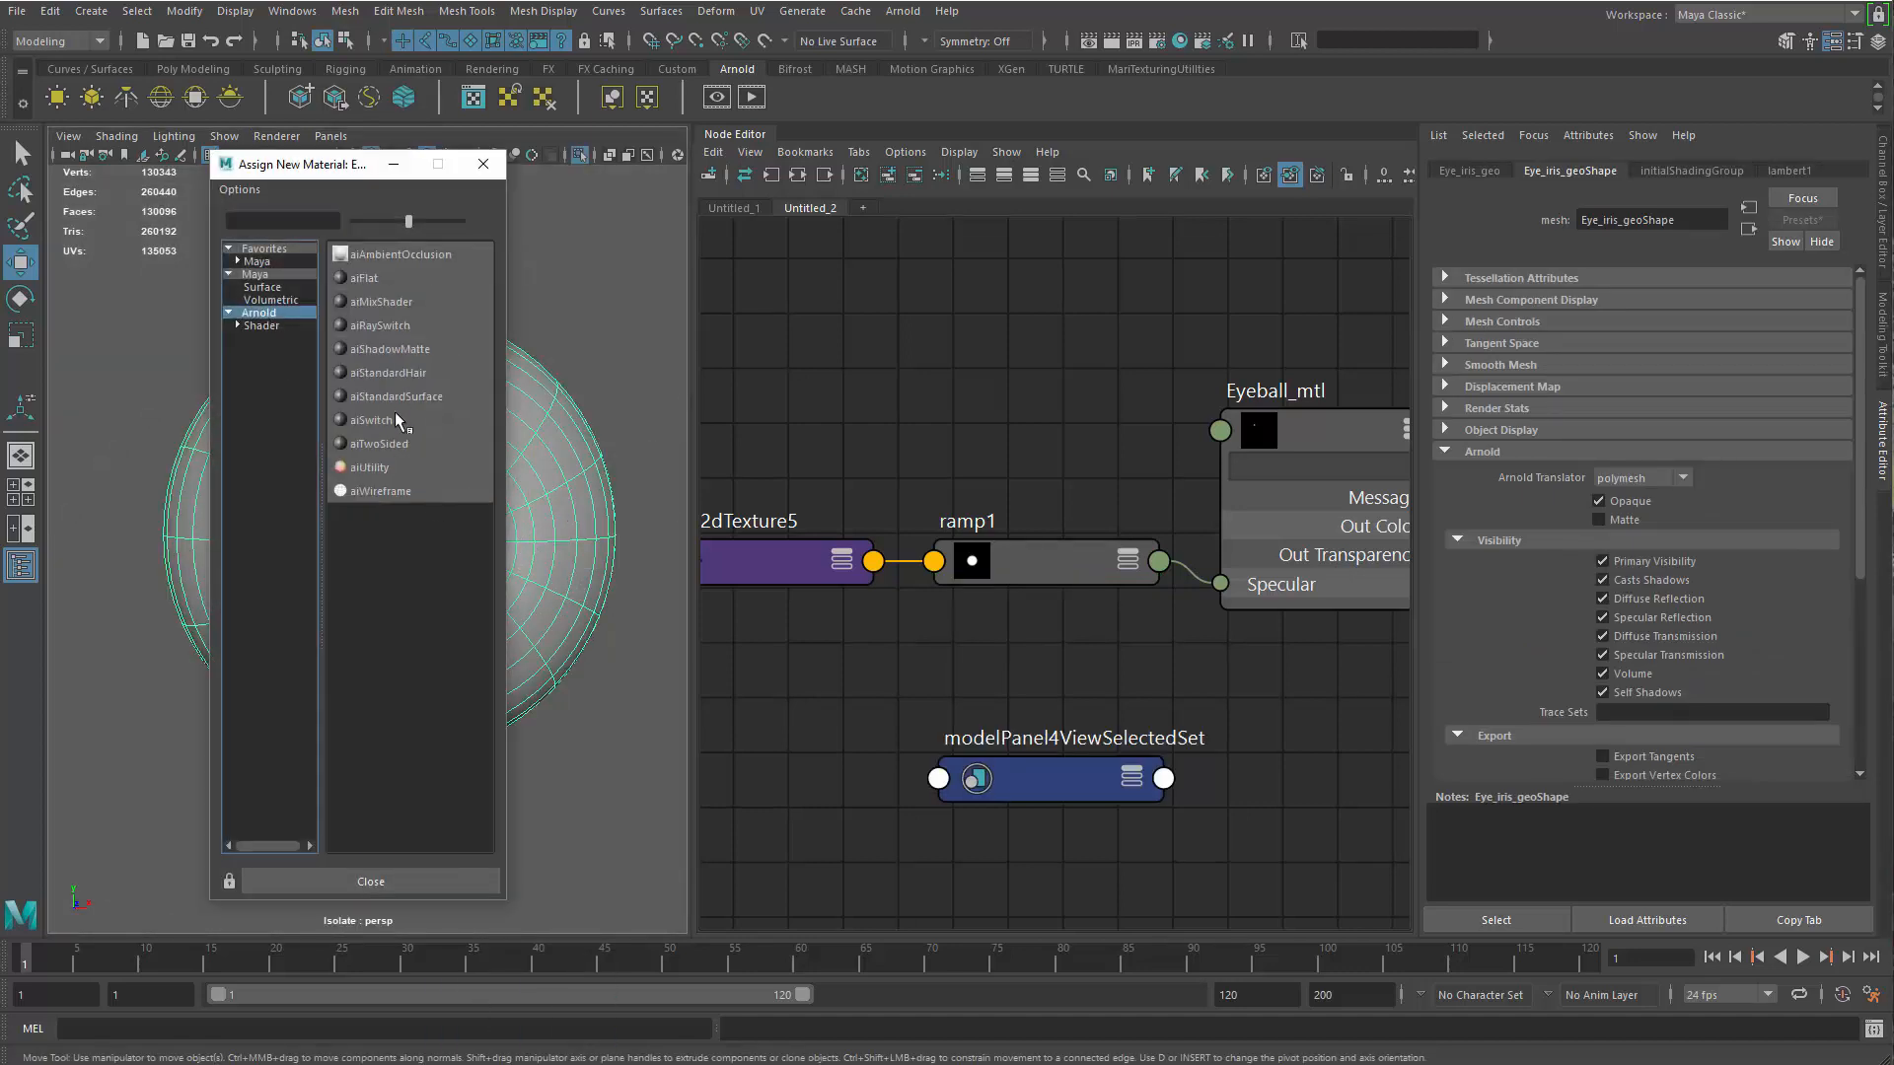
left_click(435, 398)
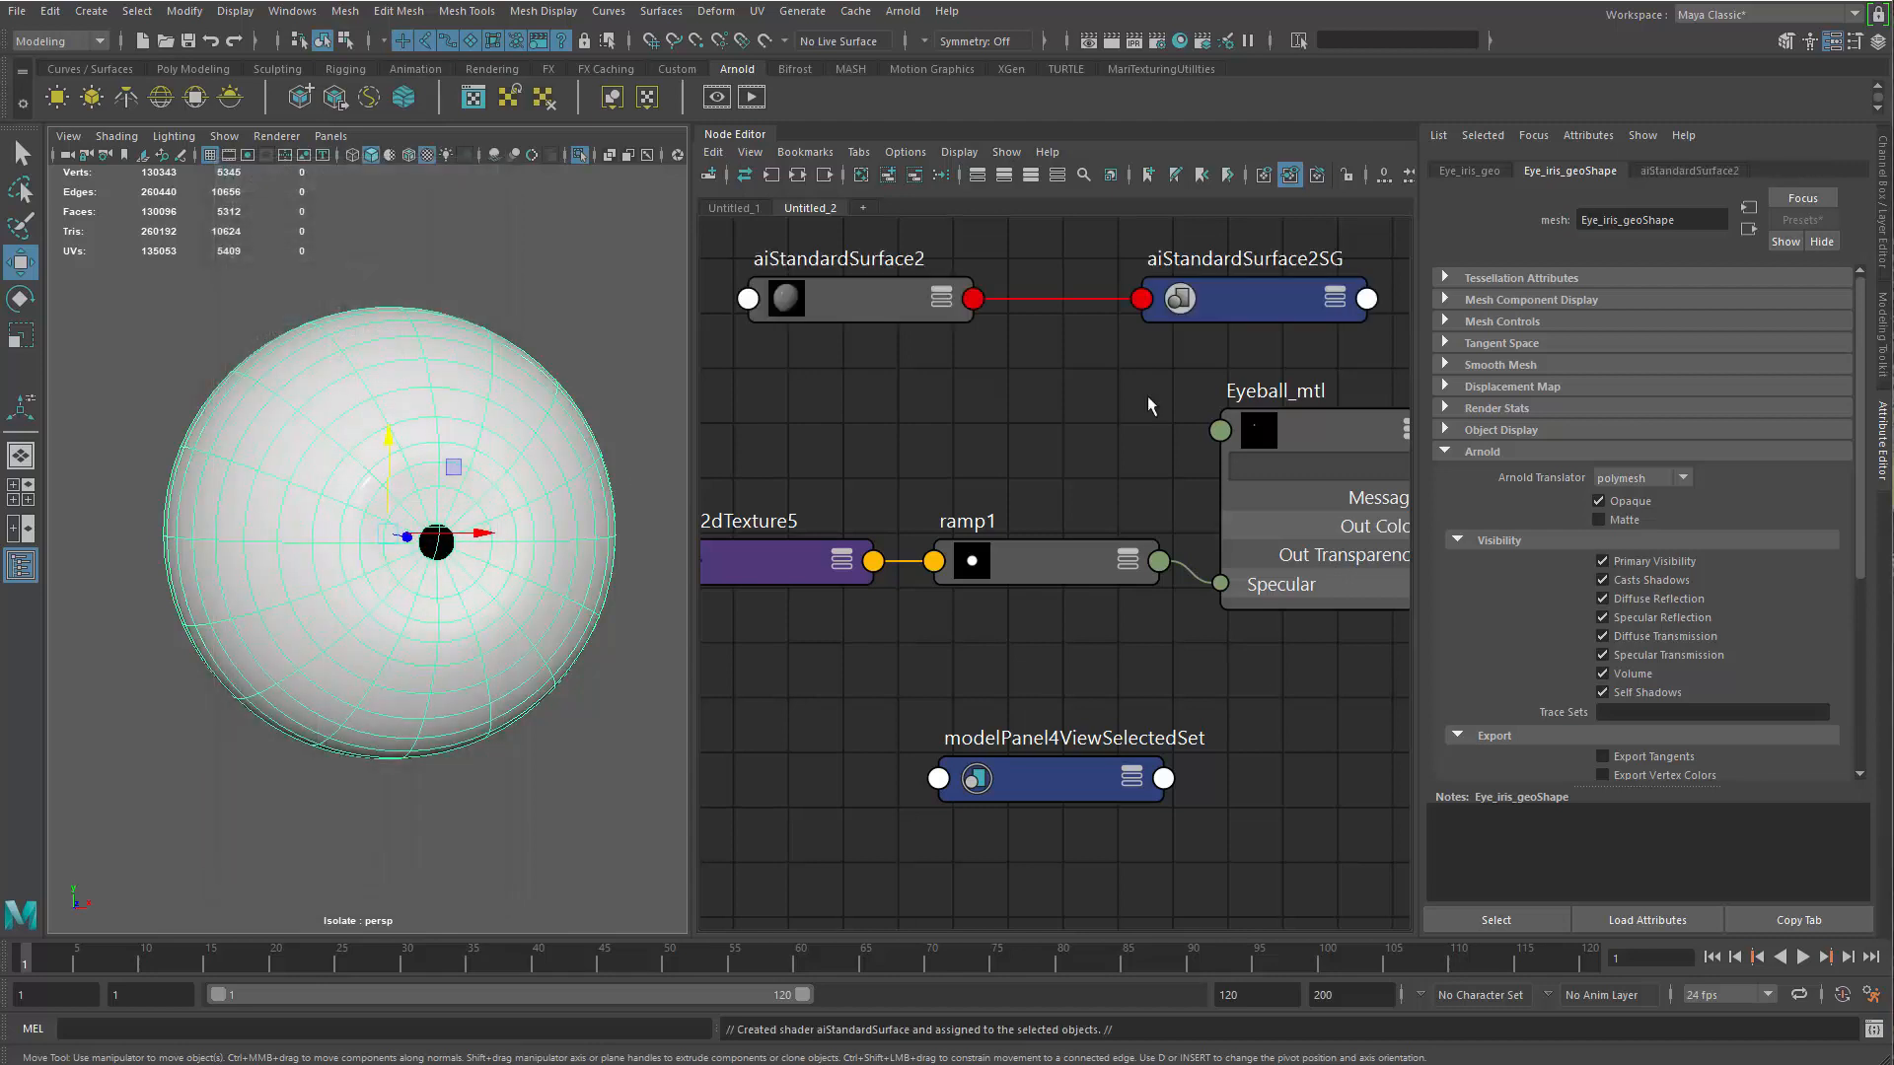
Rename the iris mesh's new material node to Iris_mtl
left_click(973, 375)
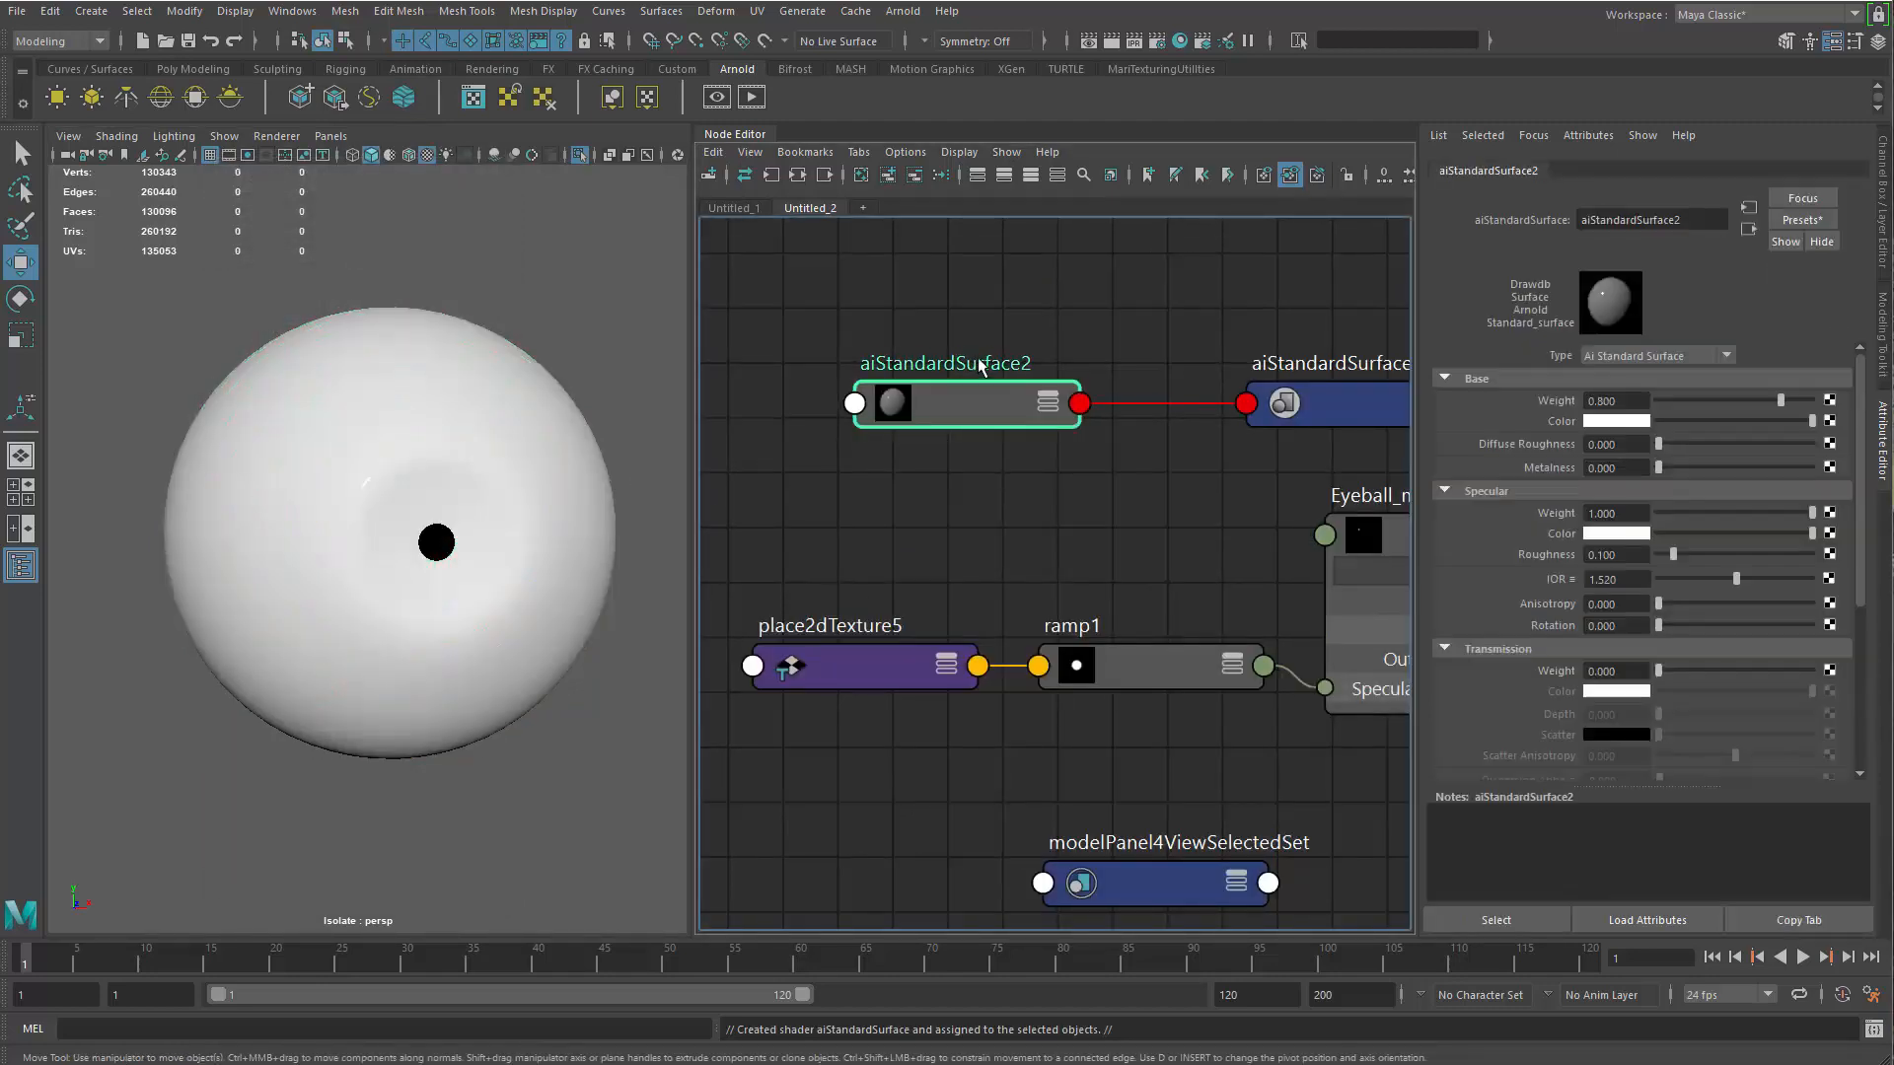
double_click(981, 359)
key("BackSpace")
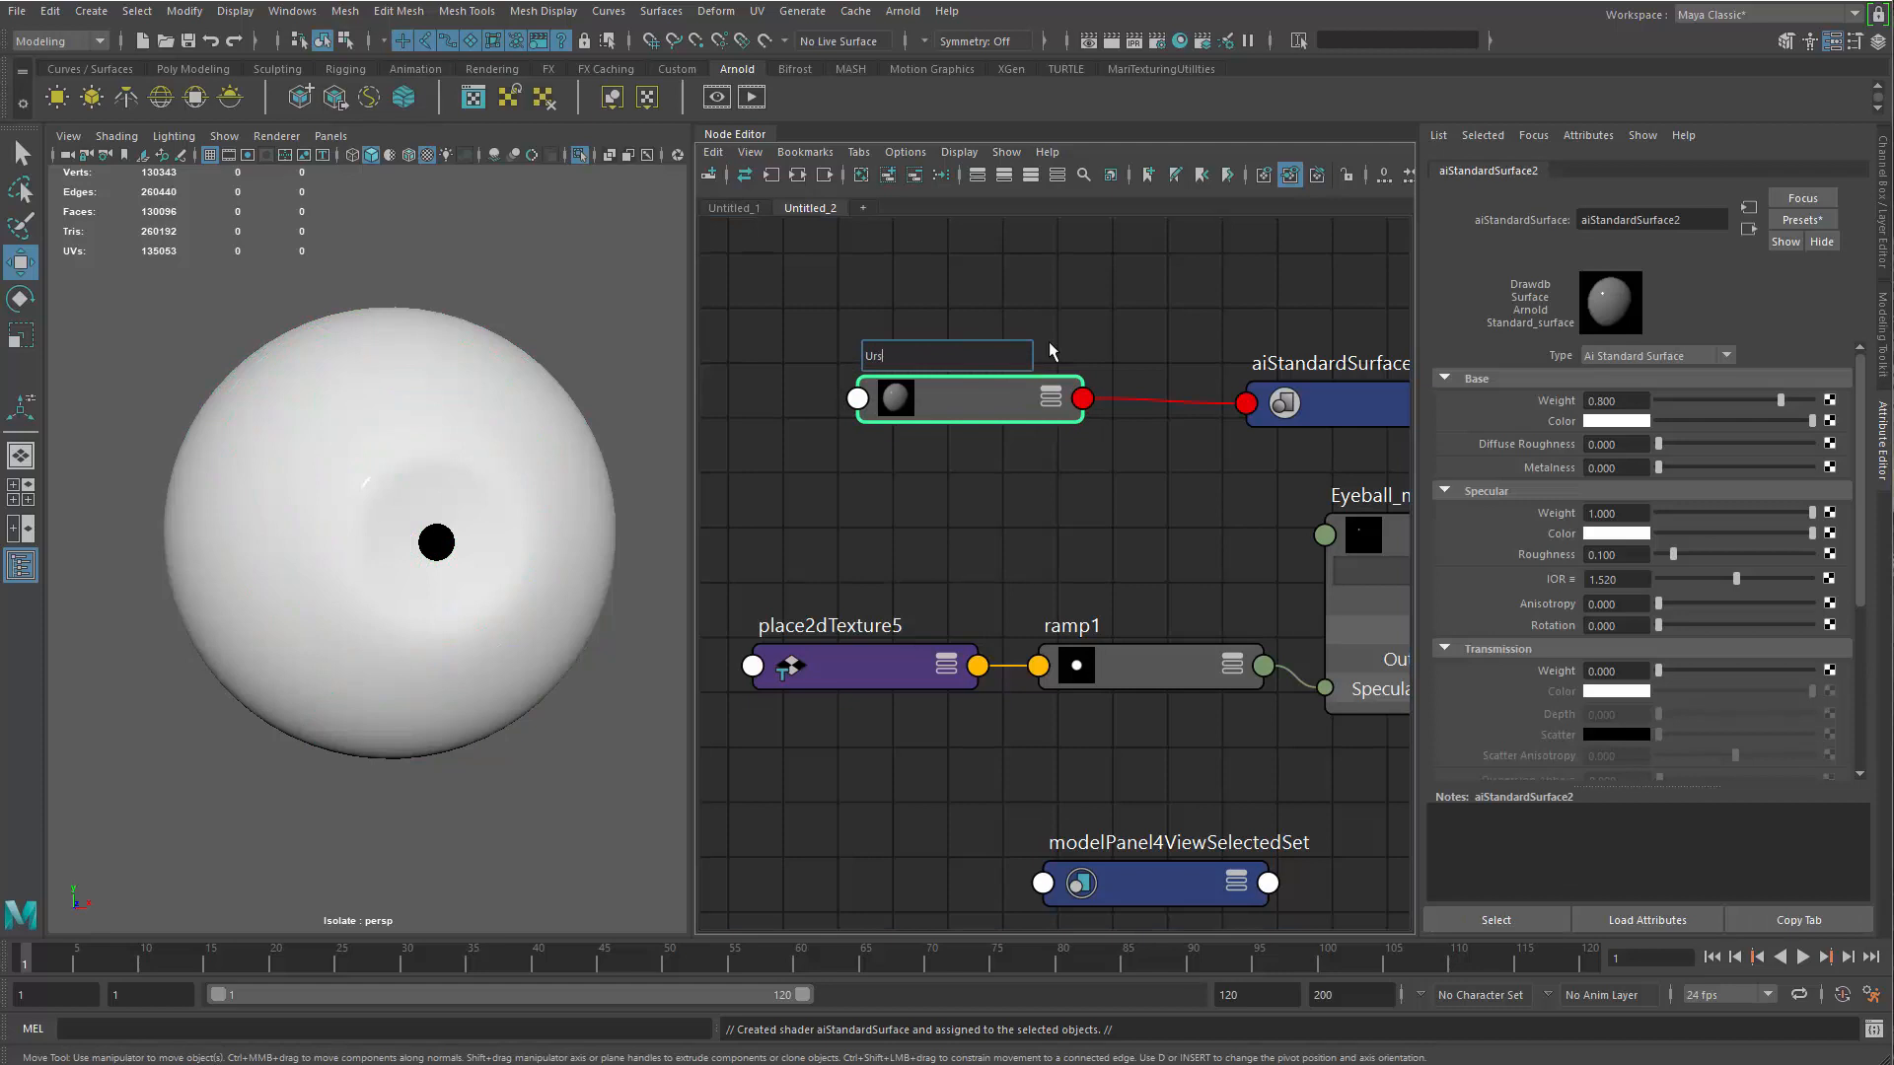
type("Iris_mtl")
key("Return")
Darken the base color of Iris_mtl to dark gray, check the iris mesh in shaded display, and end the isolation
left_click_drag(1779, 422, 1671, 422)
left_click_drag(393, 505, 357, 533, "alt")
left_click(477, 632)
key("4")
key("6")
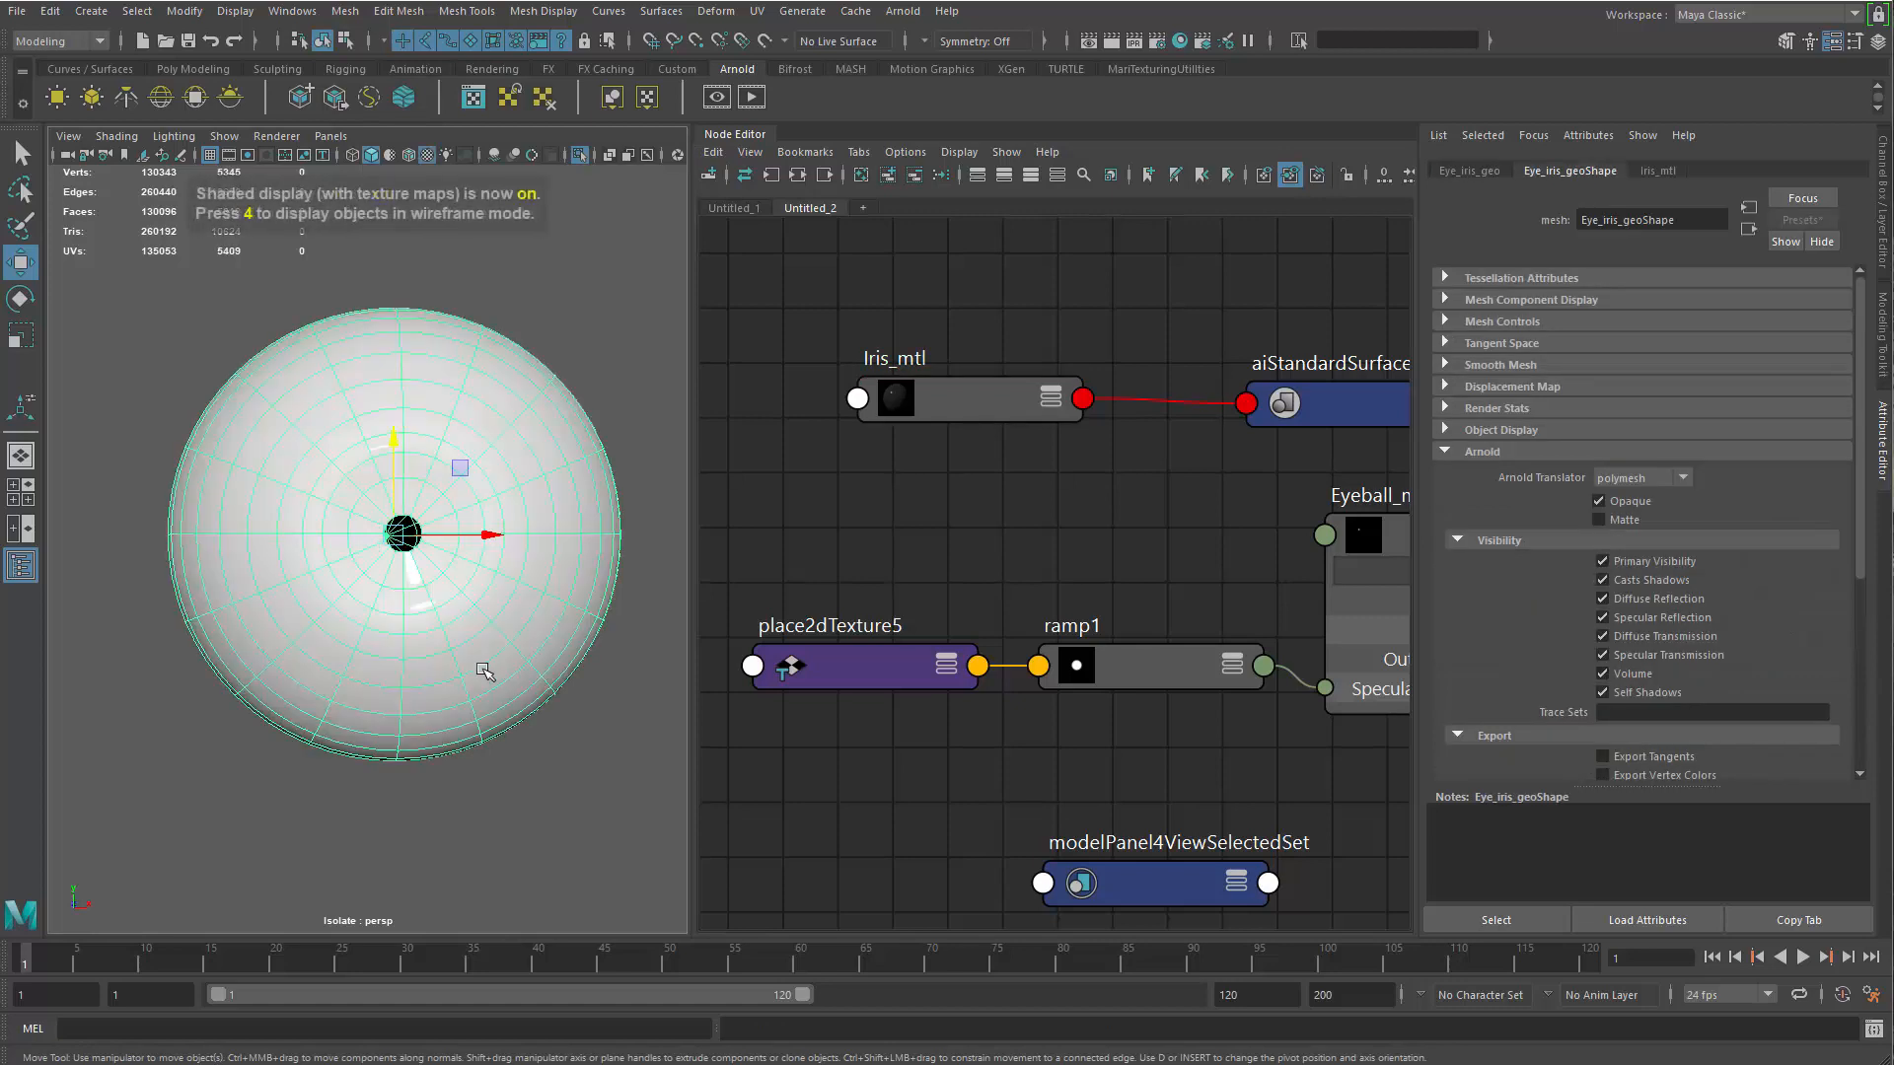
key("5")
key("ctrl+1")
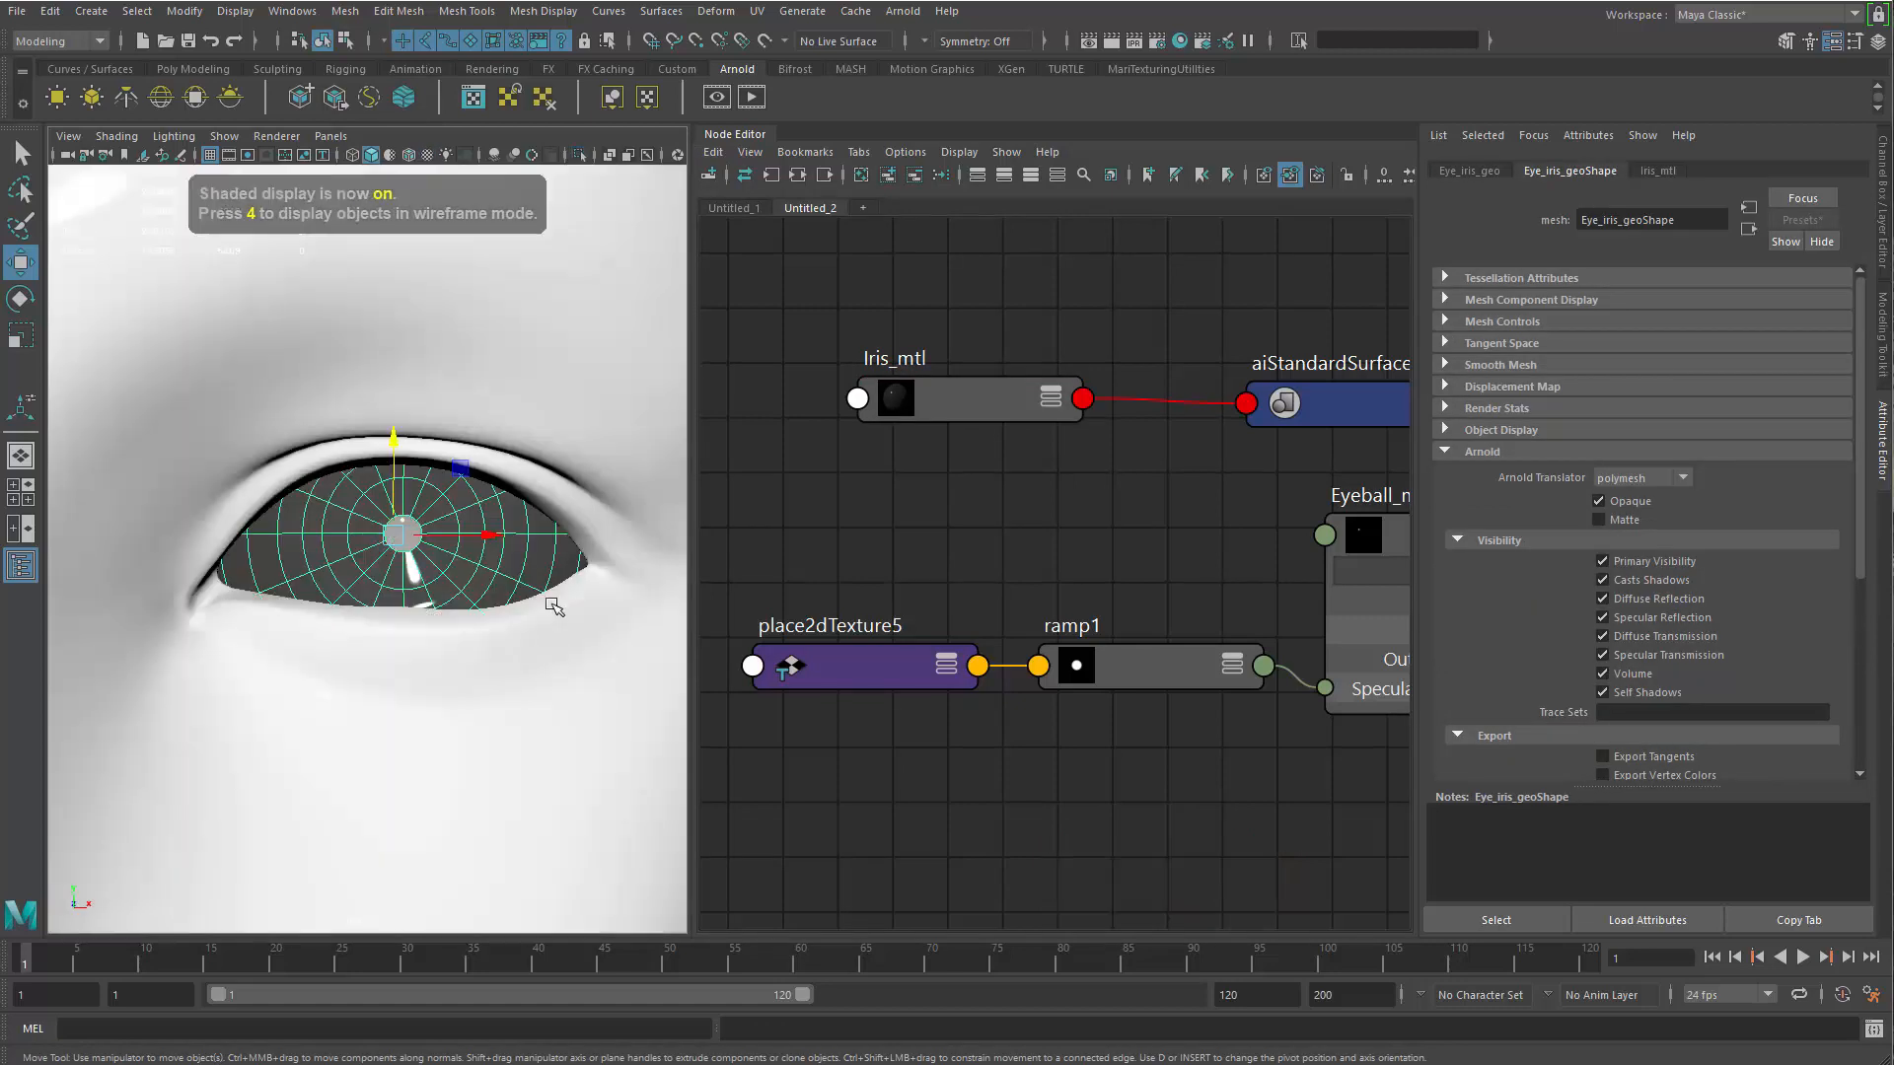
Render the eye with the dark iris material in the Arnold RenderView and move the render window aside
right_click_drag(545, 580, 483, 661, "alt")
middle_click_drag(490, 553, 461, 532, "alt")
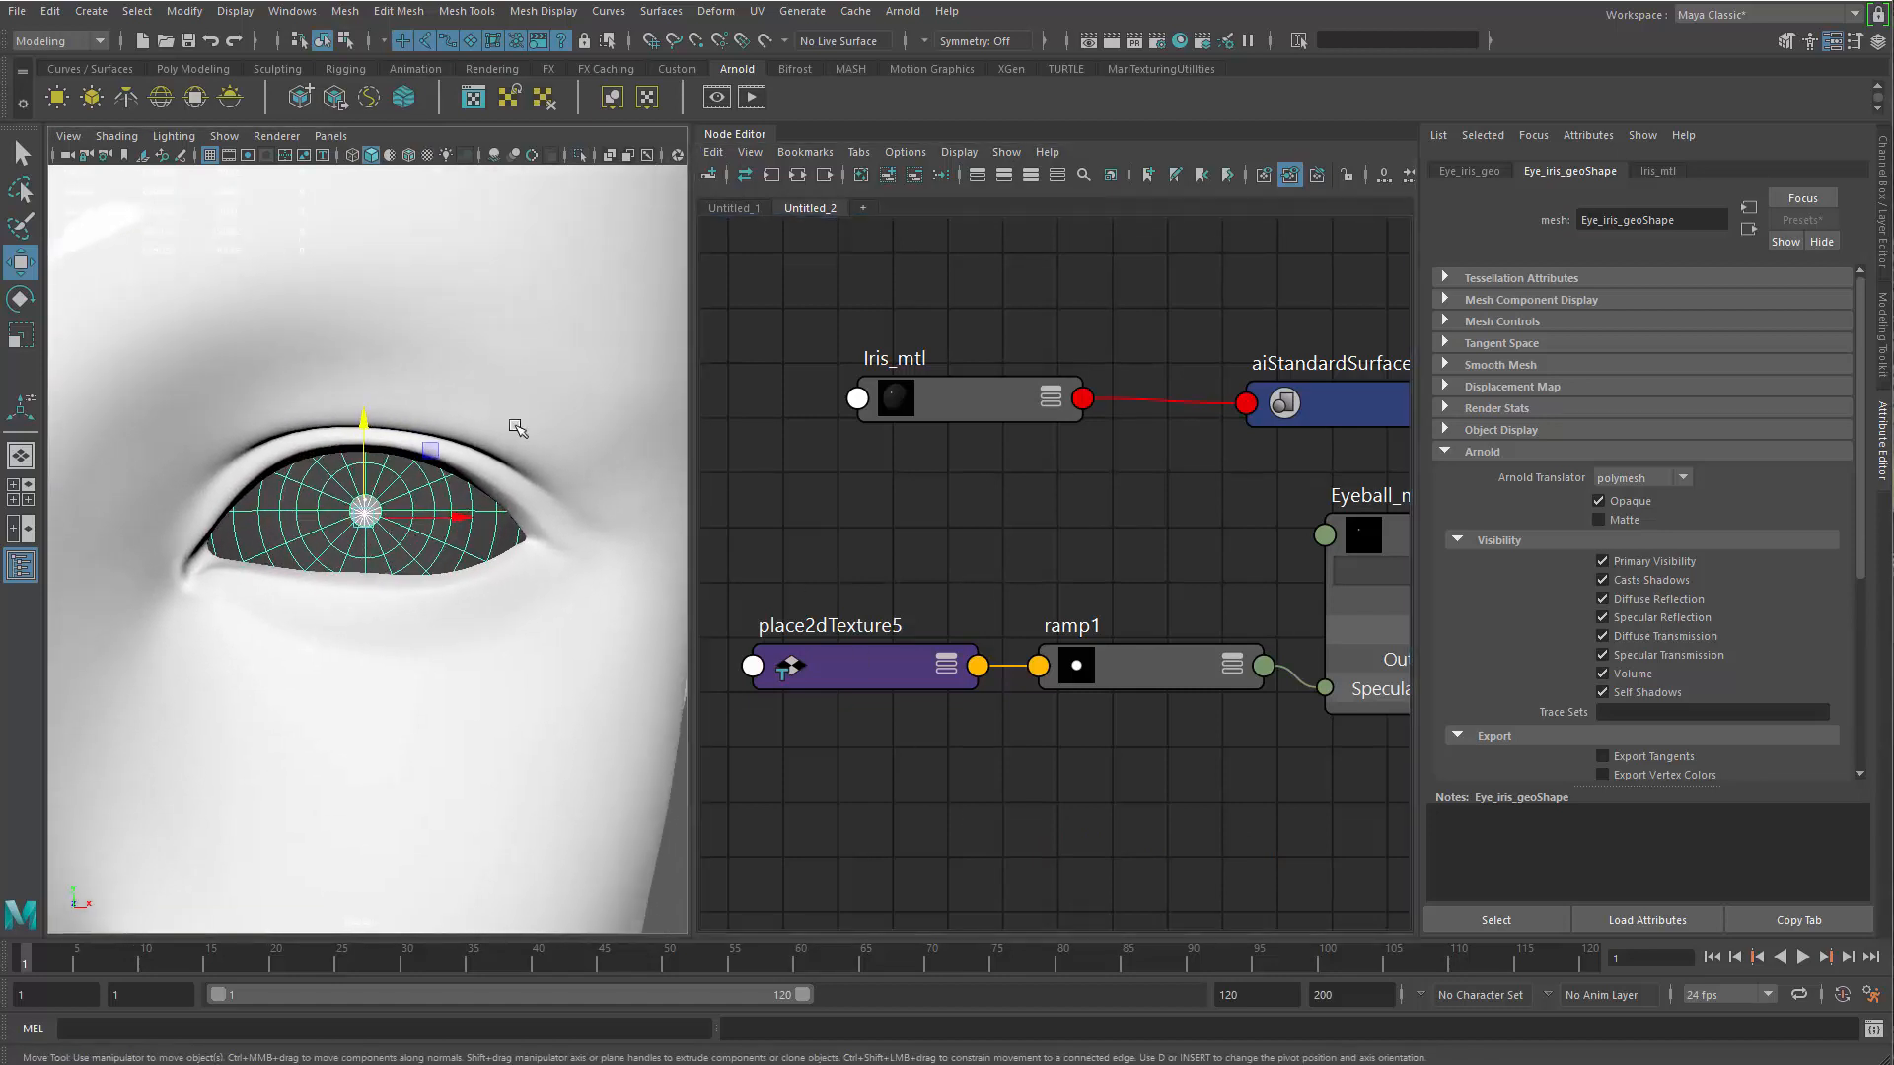
left_click(717, 96)
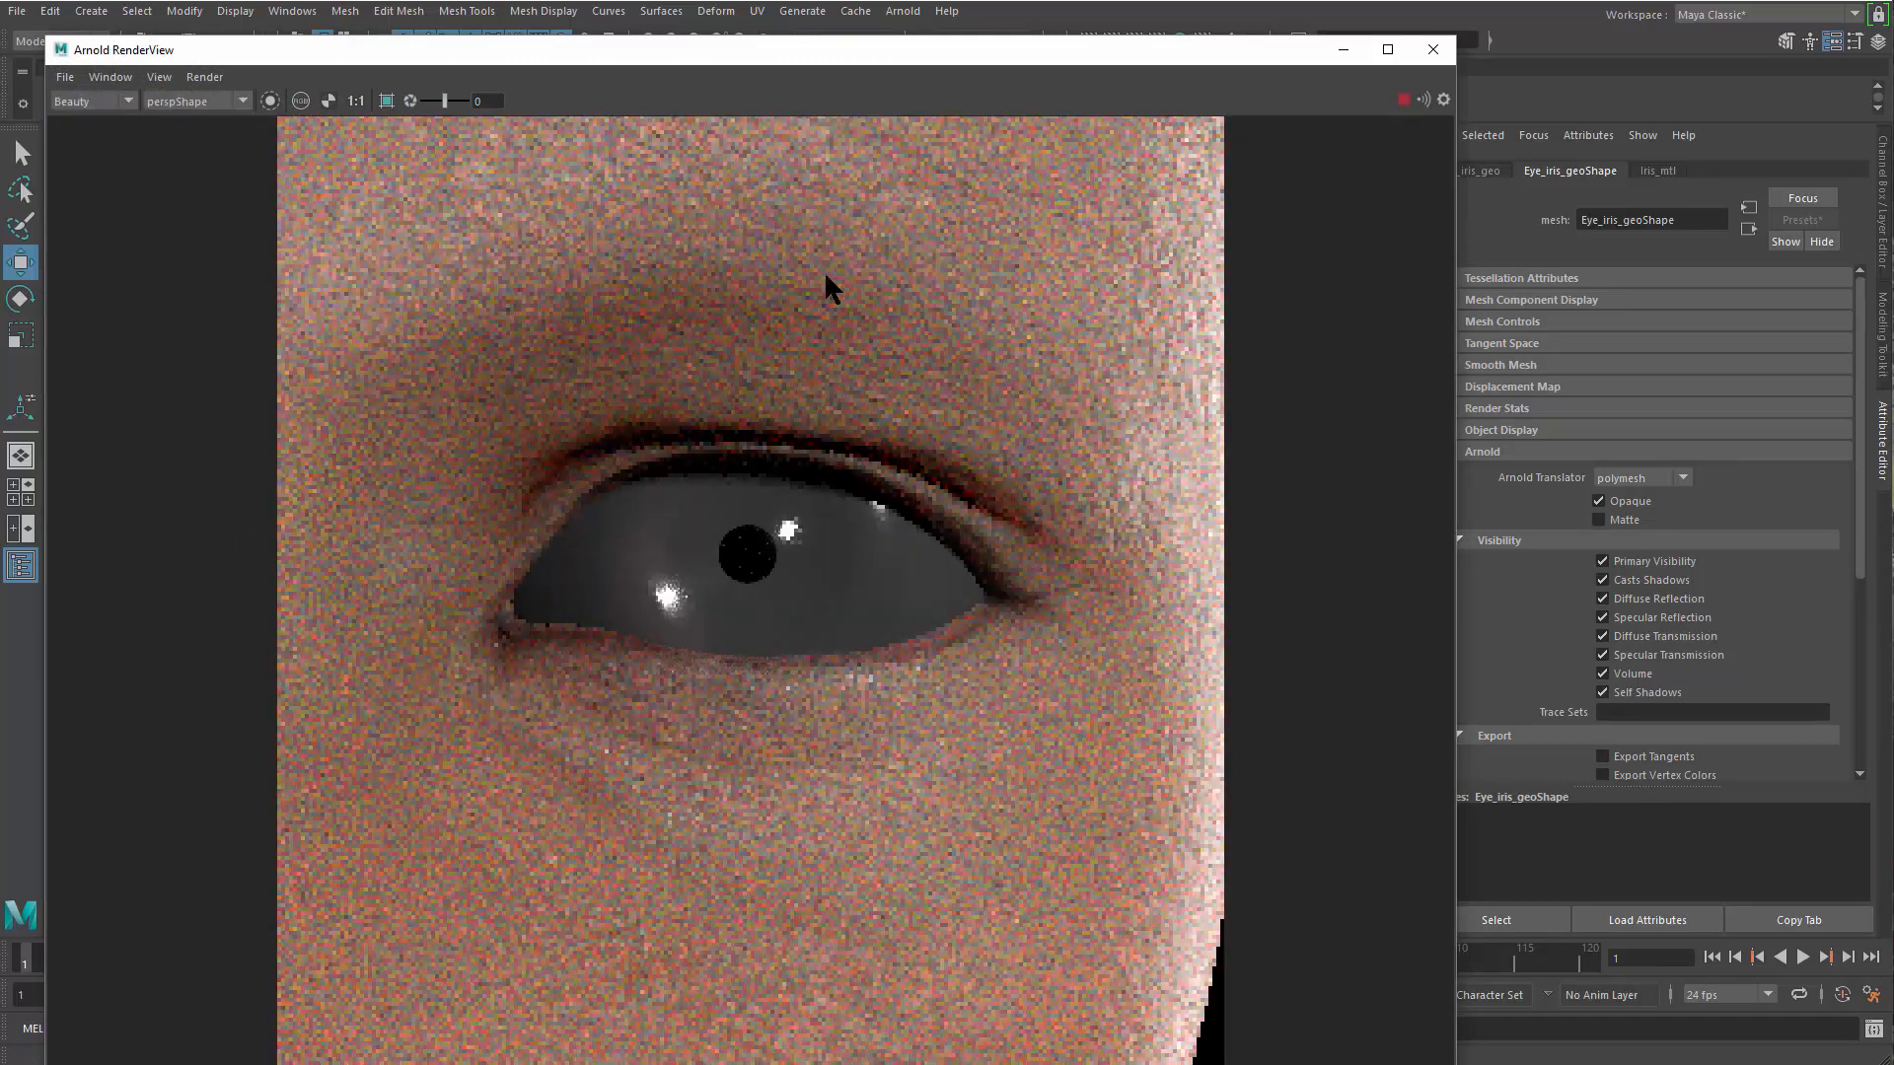
left_click_drag(977, 61, 87, 120)
Disconnect ramp1 from the Specular weight of Eyeball_mtl and connect it to the Transmission weight
left_click(1073, 671)
middle_click_drag(1156, 656, 1012, 611, "alt")
left_click_drag(1277, 468, 1292, 436)
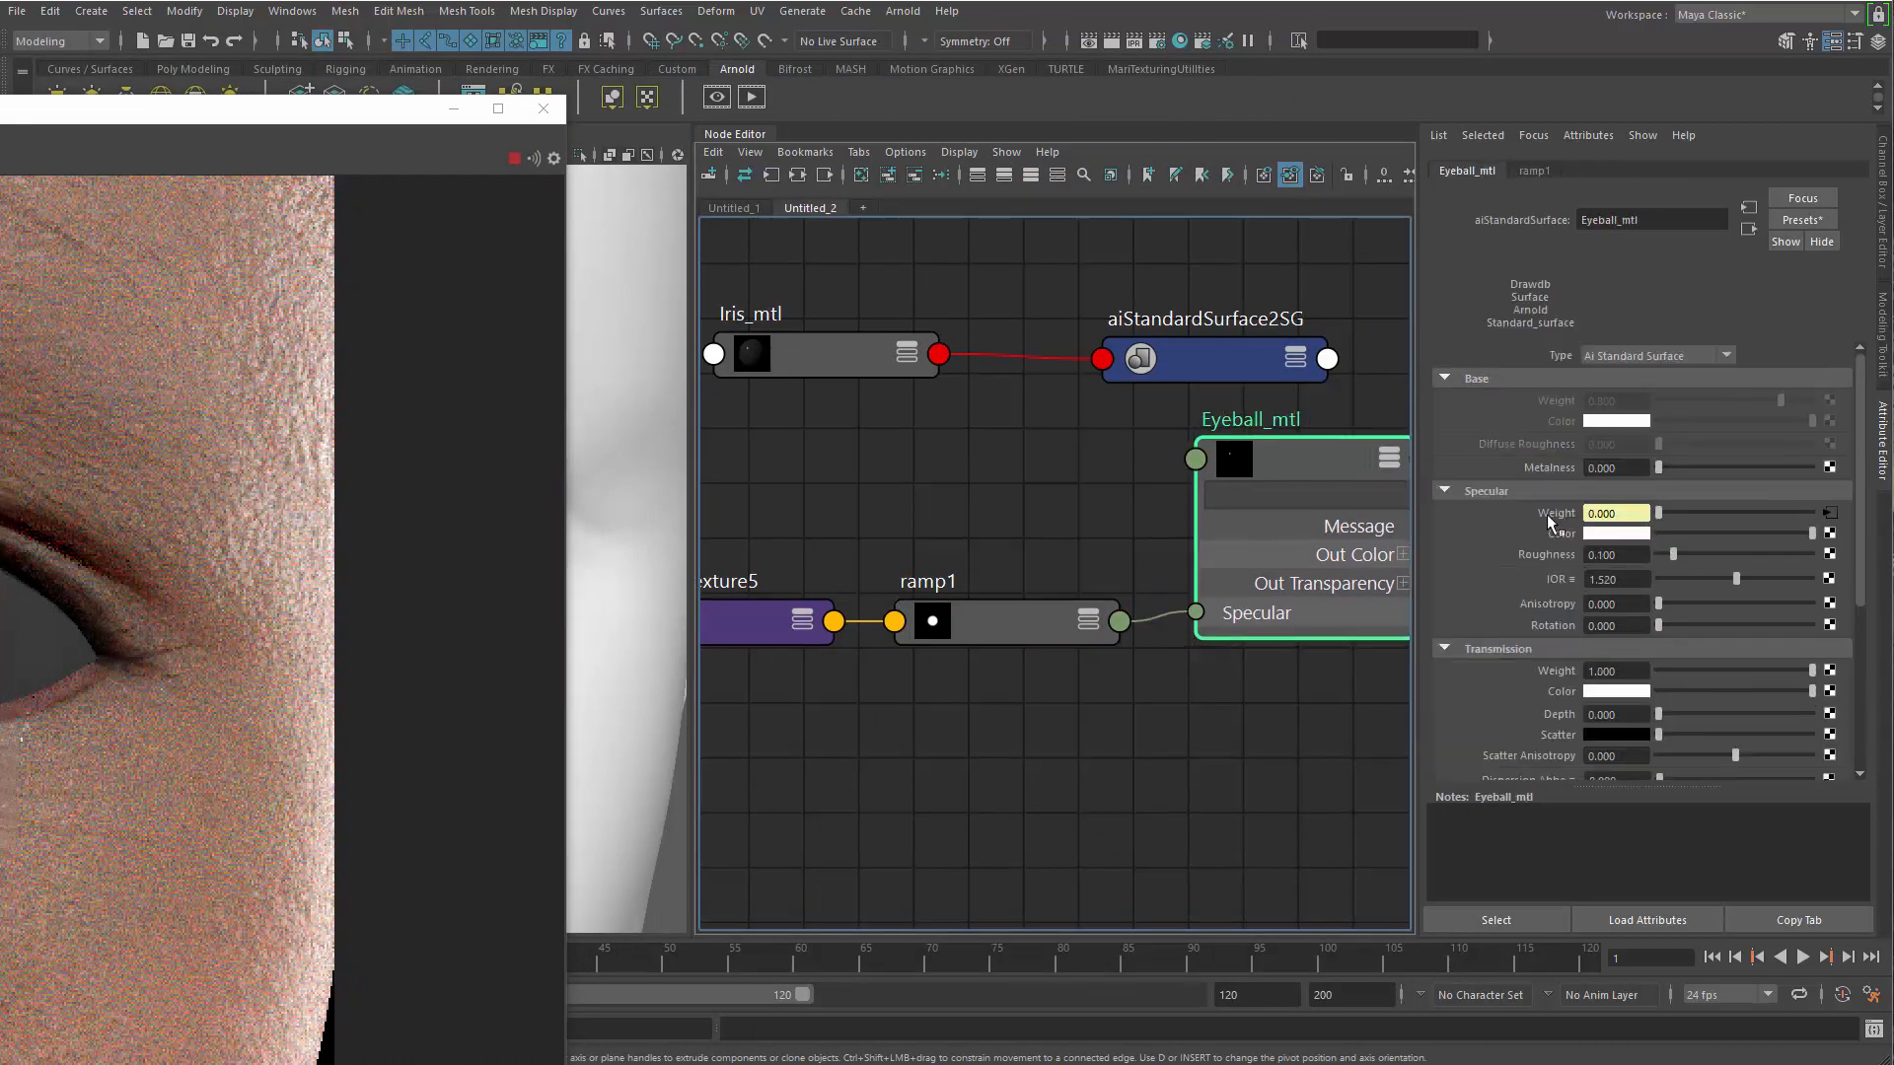
right_click(1544, 513)
left_click(1586, 587)
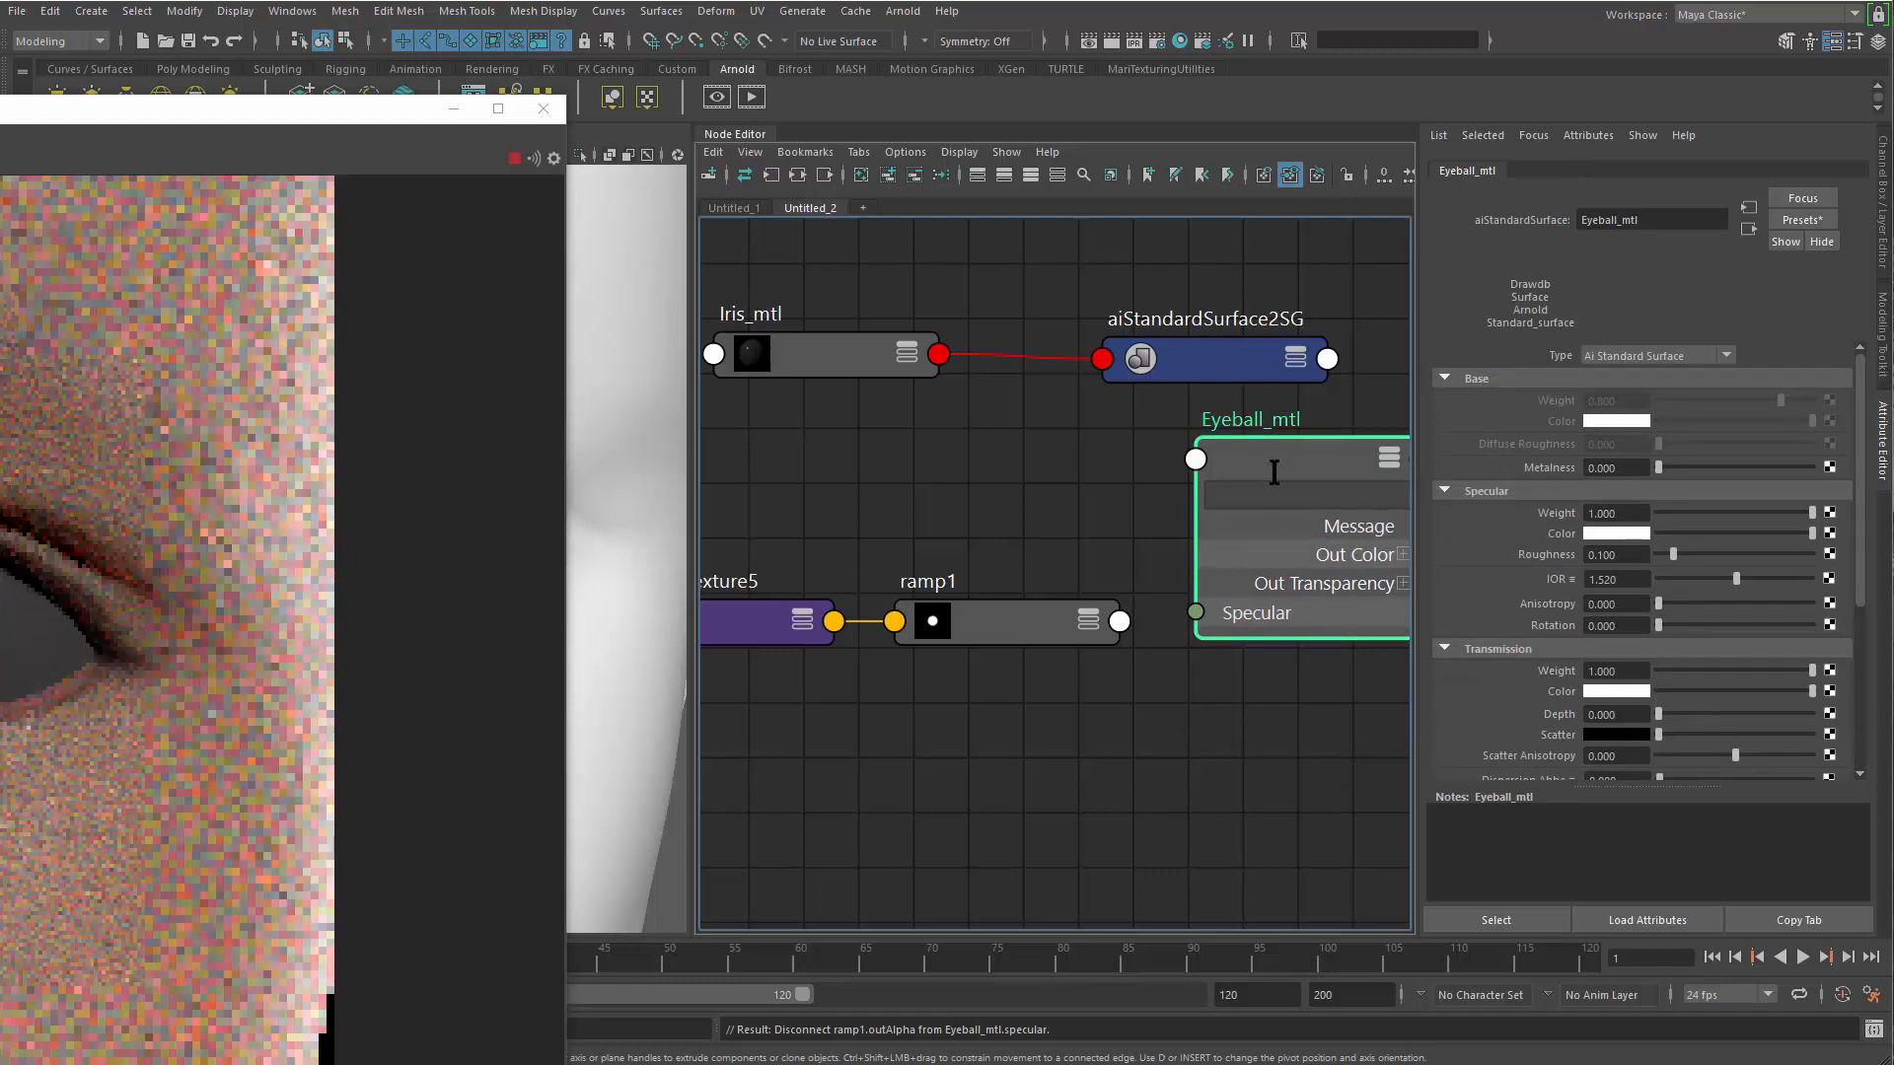
middle_click_drag(1056, 631, 1560, 672)
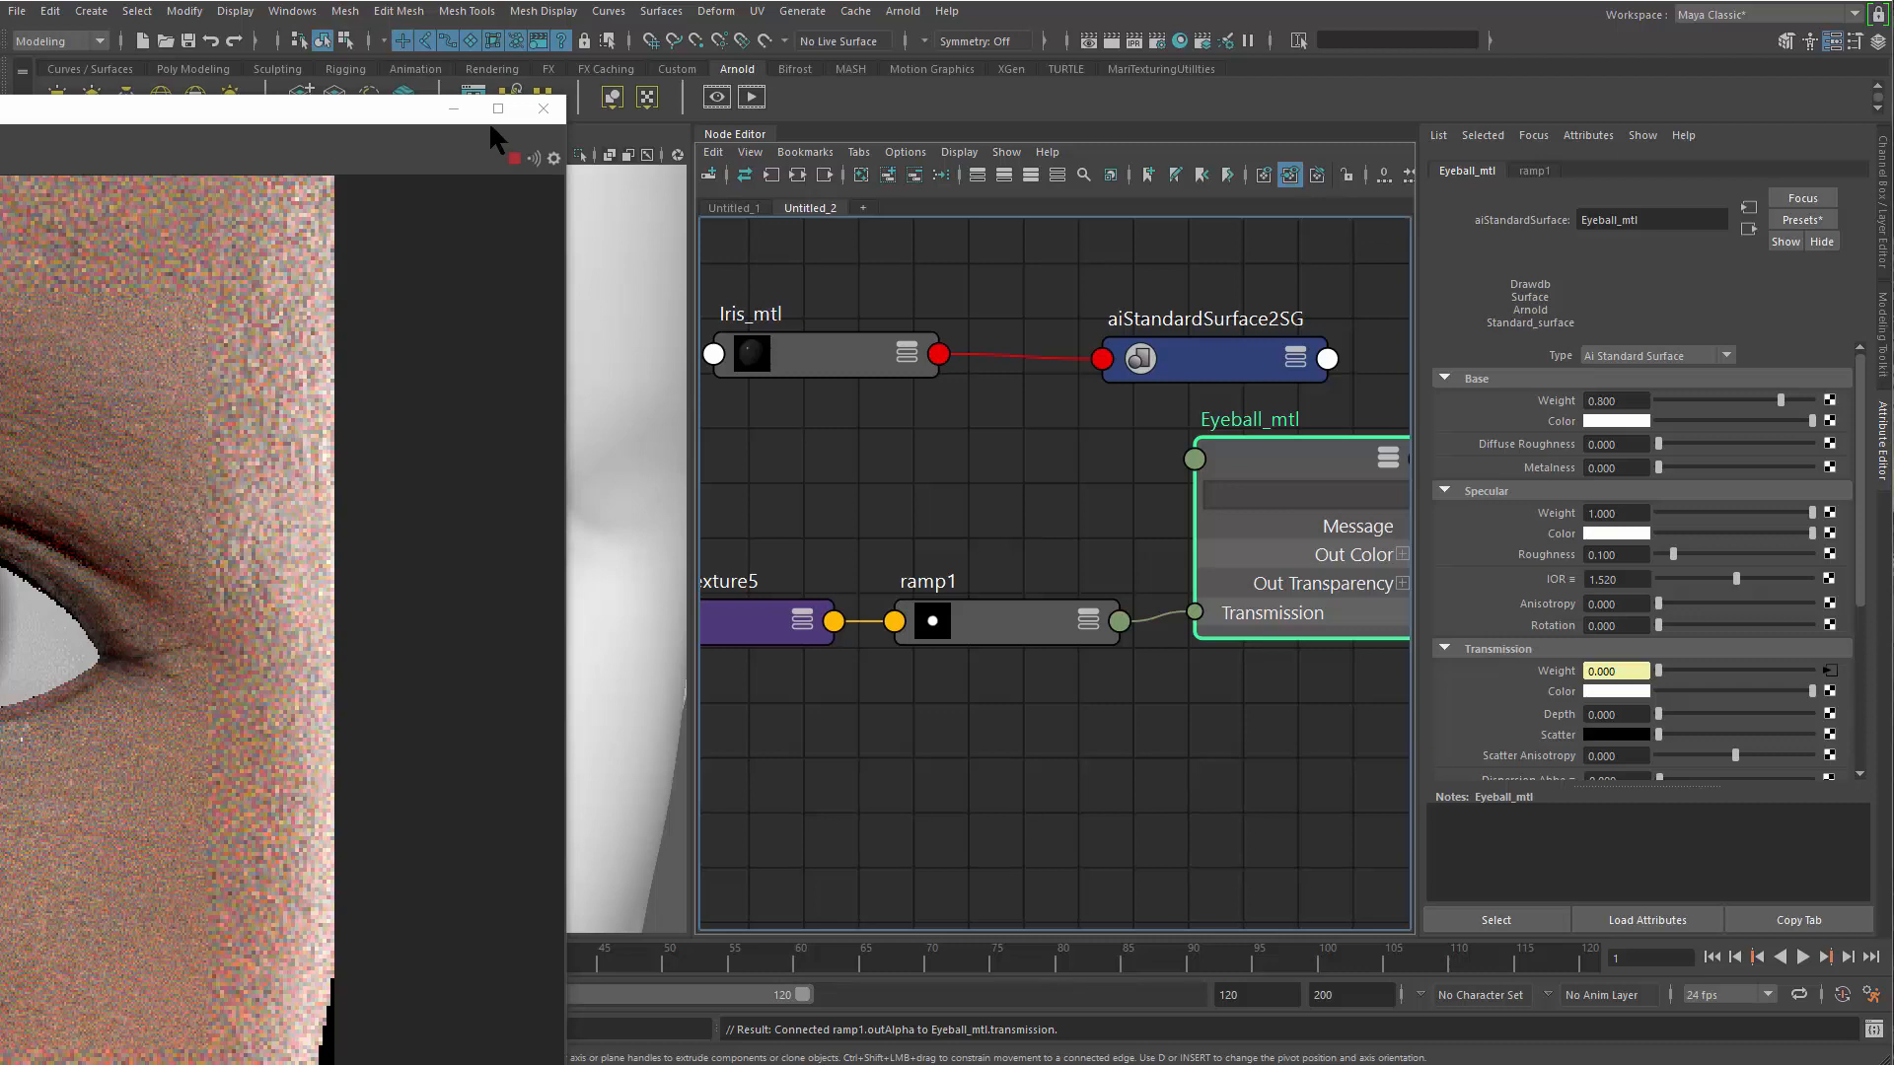
Close the render window and check the ramp-driven transparency on the eye with textures displayed in the viewport
left_click(542, 109)
left_click_drag(423, 563, 450, 586, "alt")
key("6")
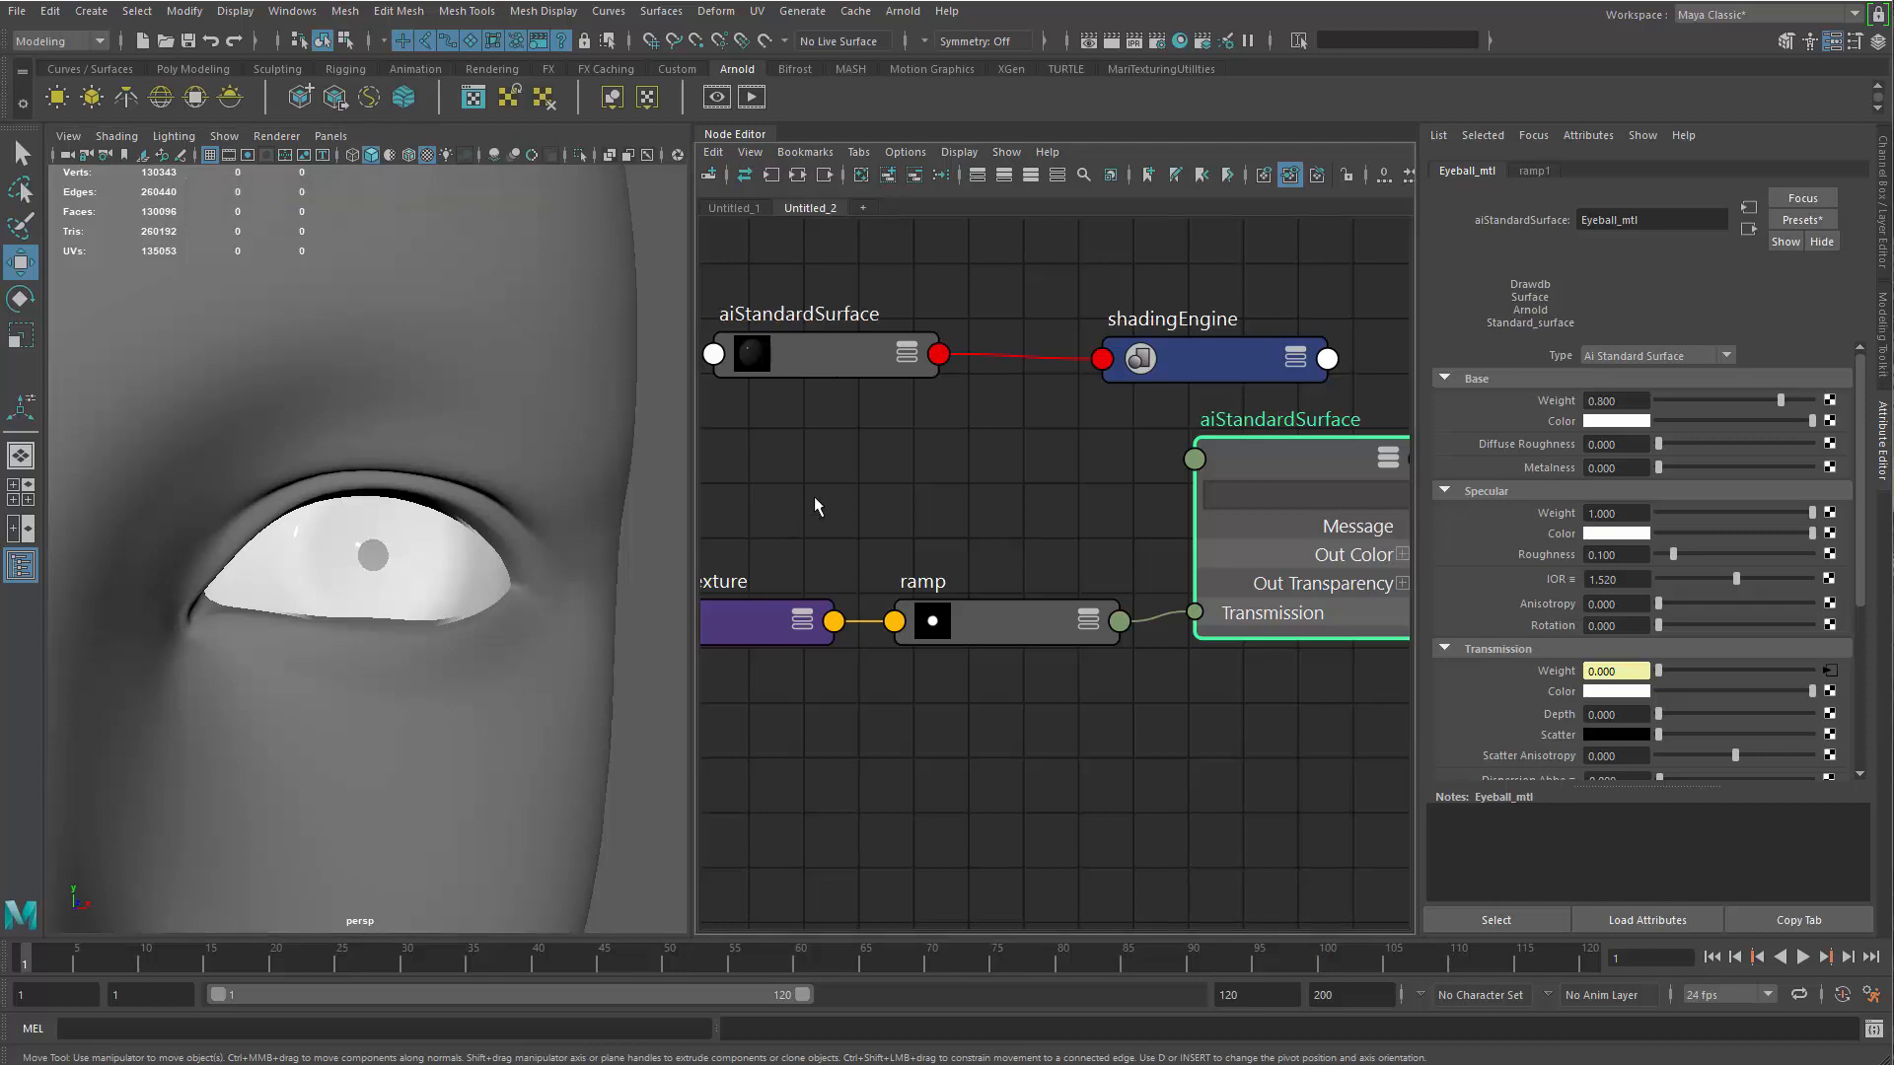
Shrink the white circle of ramp1 by moving its black color stop to position 0.102
middle_click_drag(903, 558, 966, 544, "alt")
left_click(1047, 622)
mouse_move(1511, 437)
left_mouse_down()
mouse_move(1476, 438)
mouse_move(1530, 437)
mouse_move(1496, 440)
left_mouse_up()
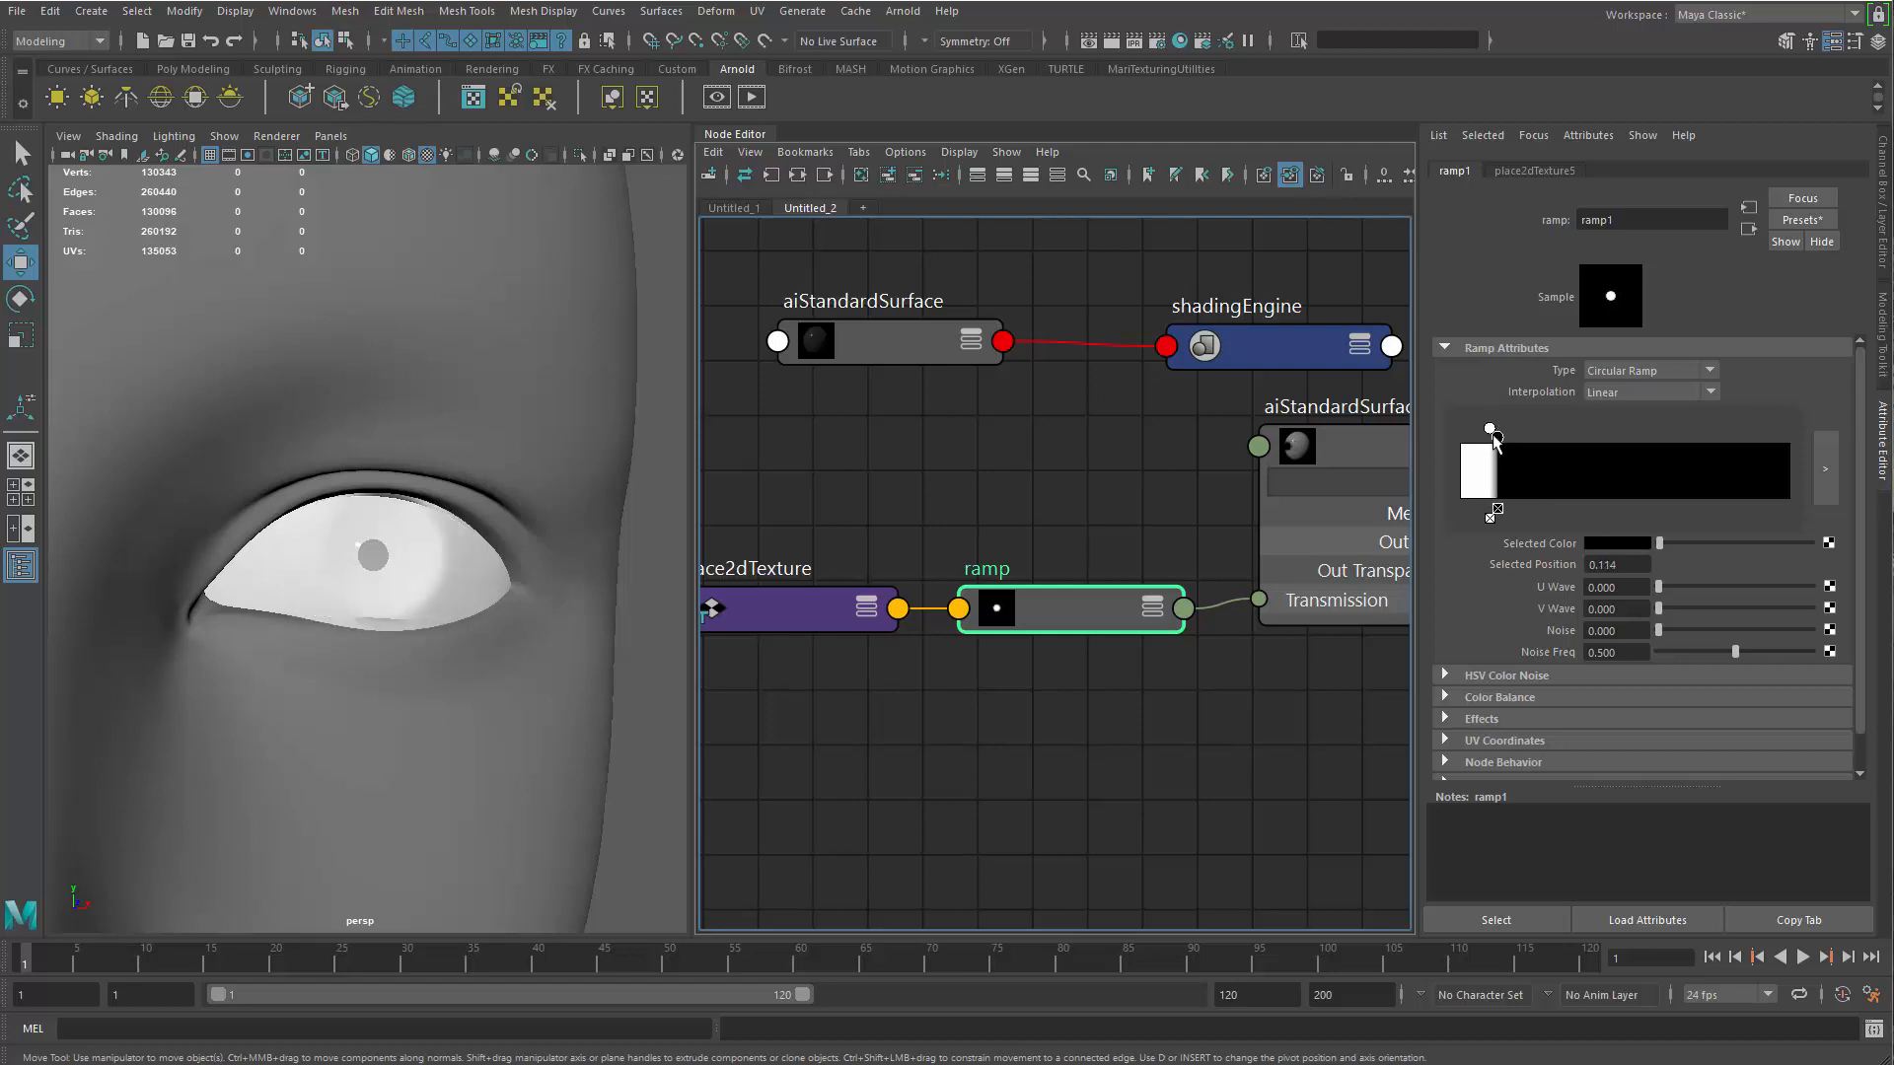
Render the eye in the Arnold RenderView and move the render window so ramp1's attributes stay accessible
left_click_drag(301, 611, 444, 617, "alt")
left_click(717, 100)
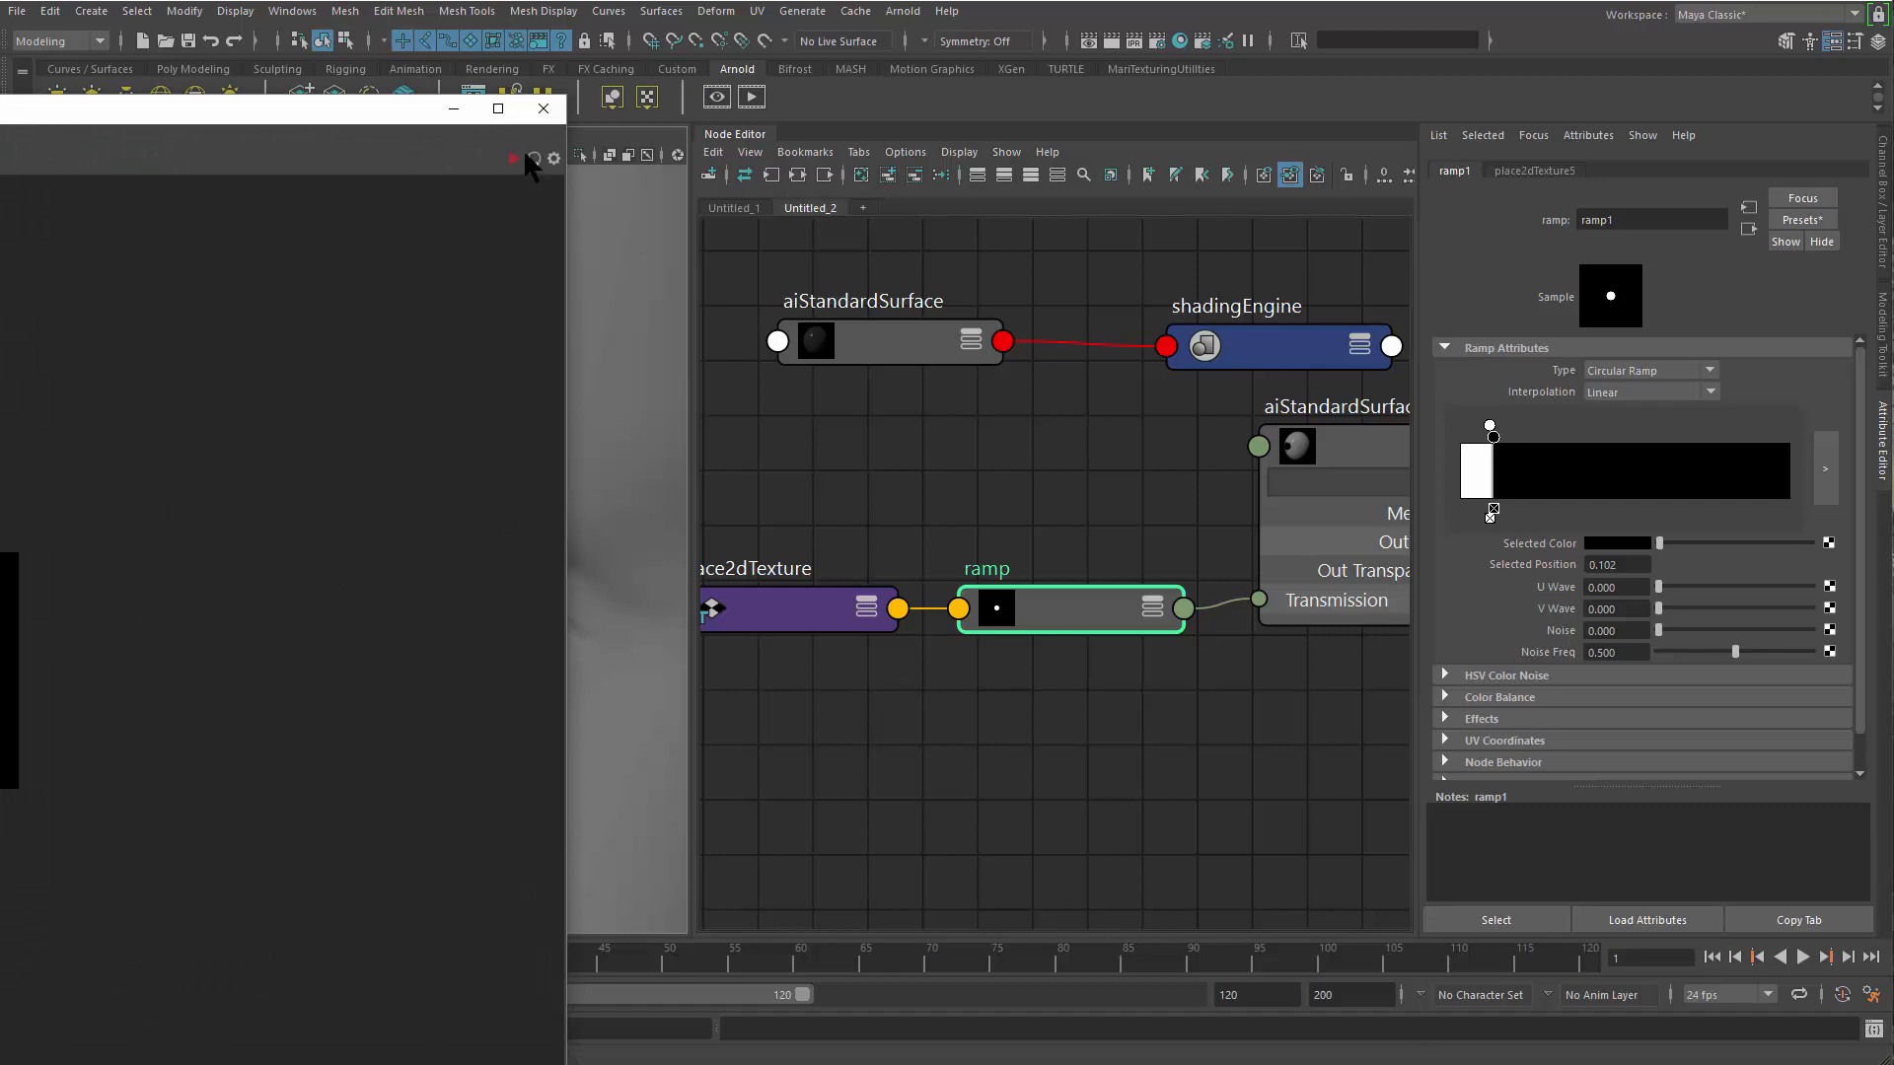
left_click(511, 157)
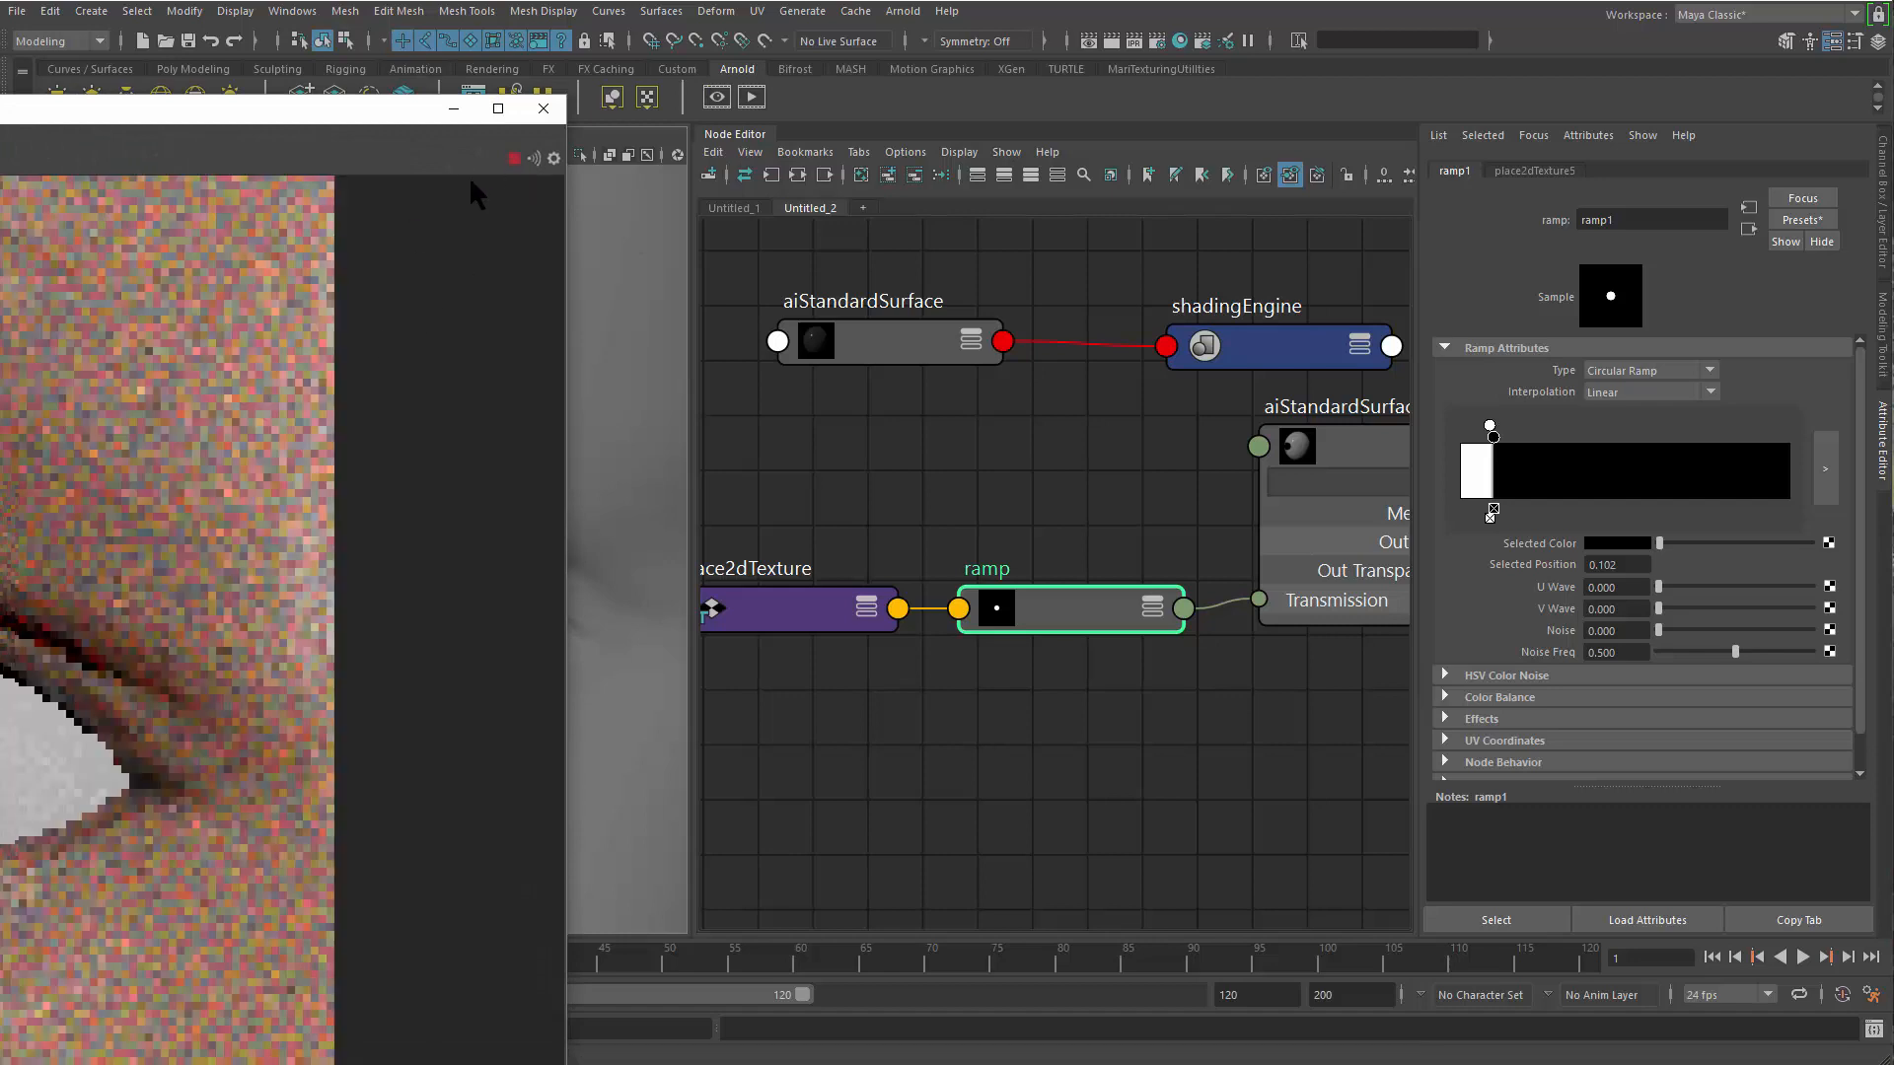
left_click_drag(301, 119, 687, 51)
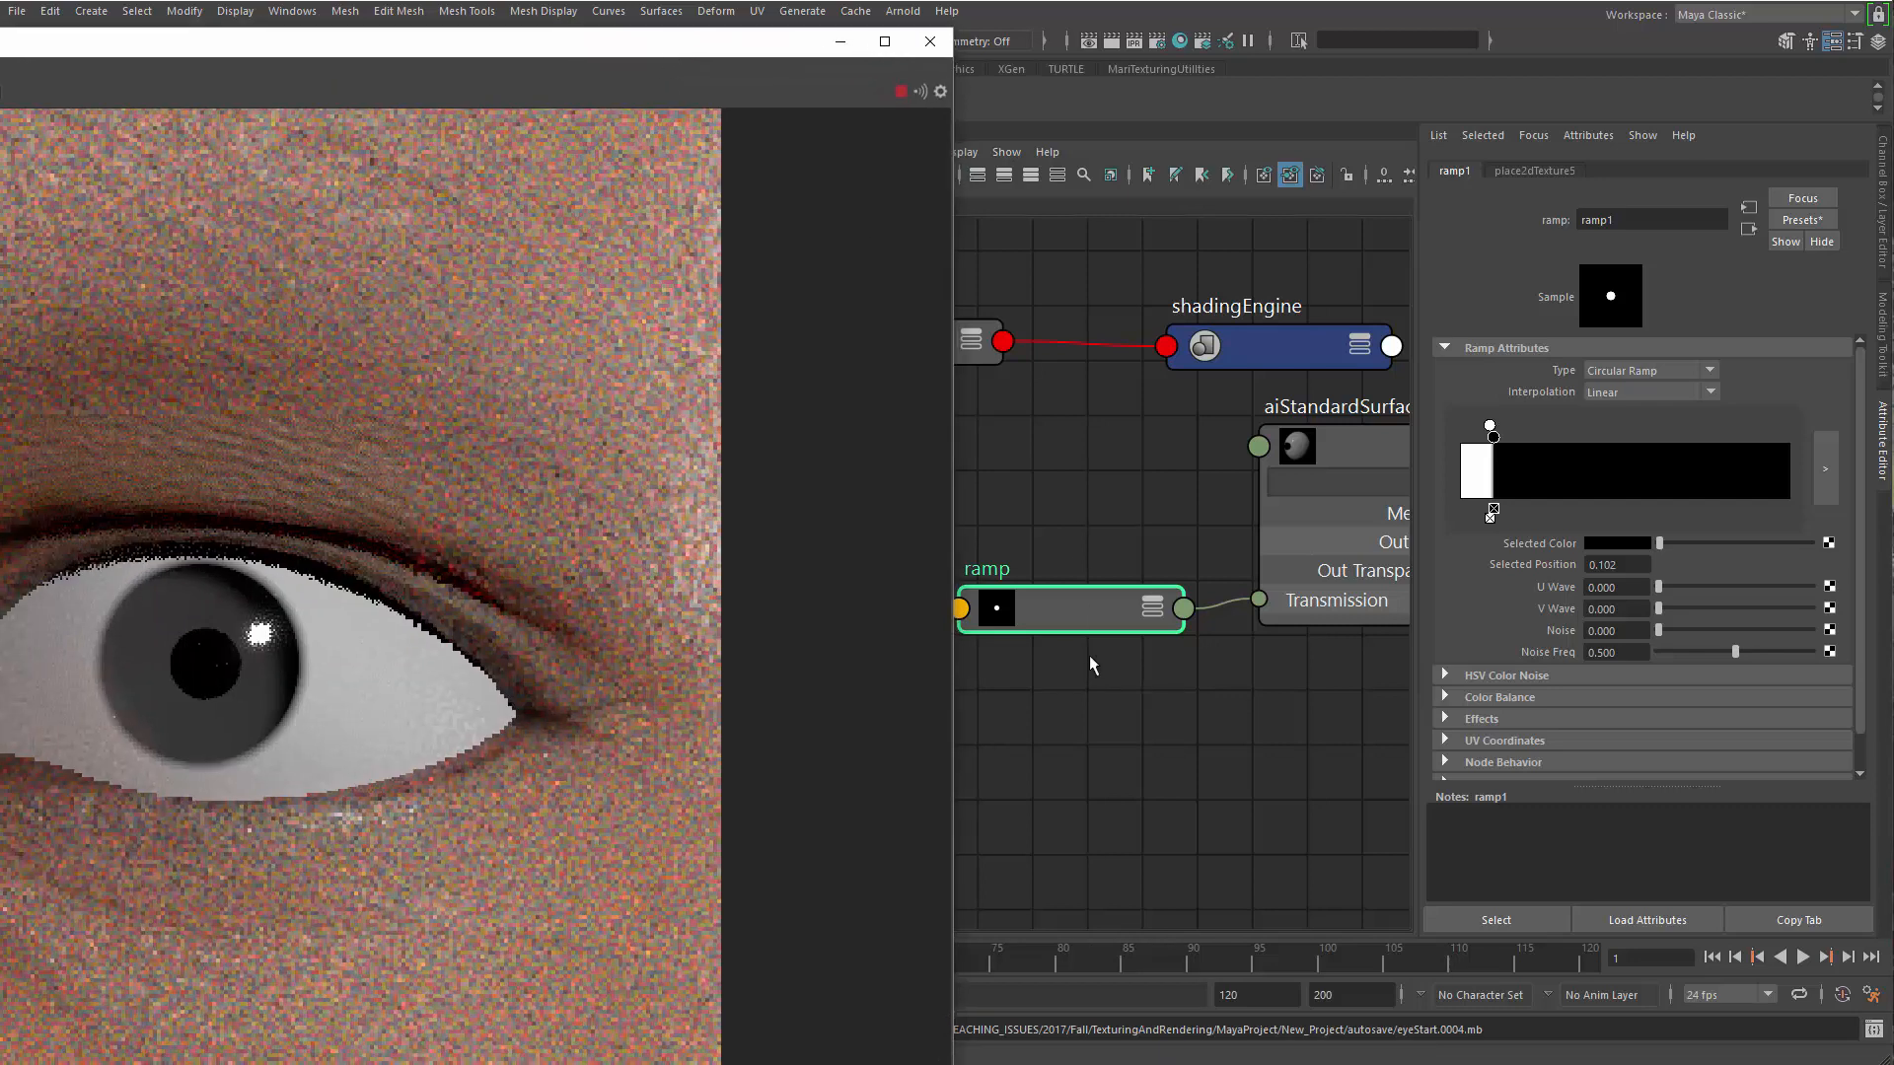
Tune ramp1 against the live render, placing the white stop at 0.120 and the black stop at about 0.156
left_click(1119, 670)
left_click_drag(1122, 626, 1125, 624)
left_click_drag(1482, 446, 1488, 449)
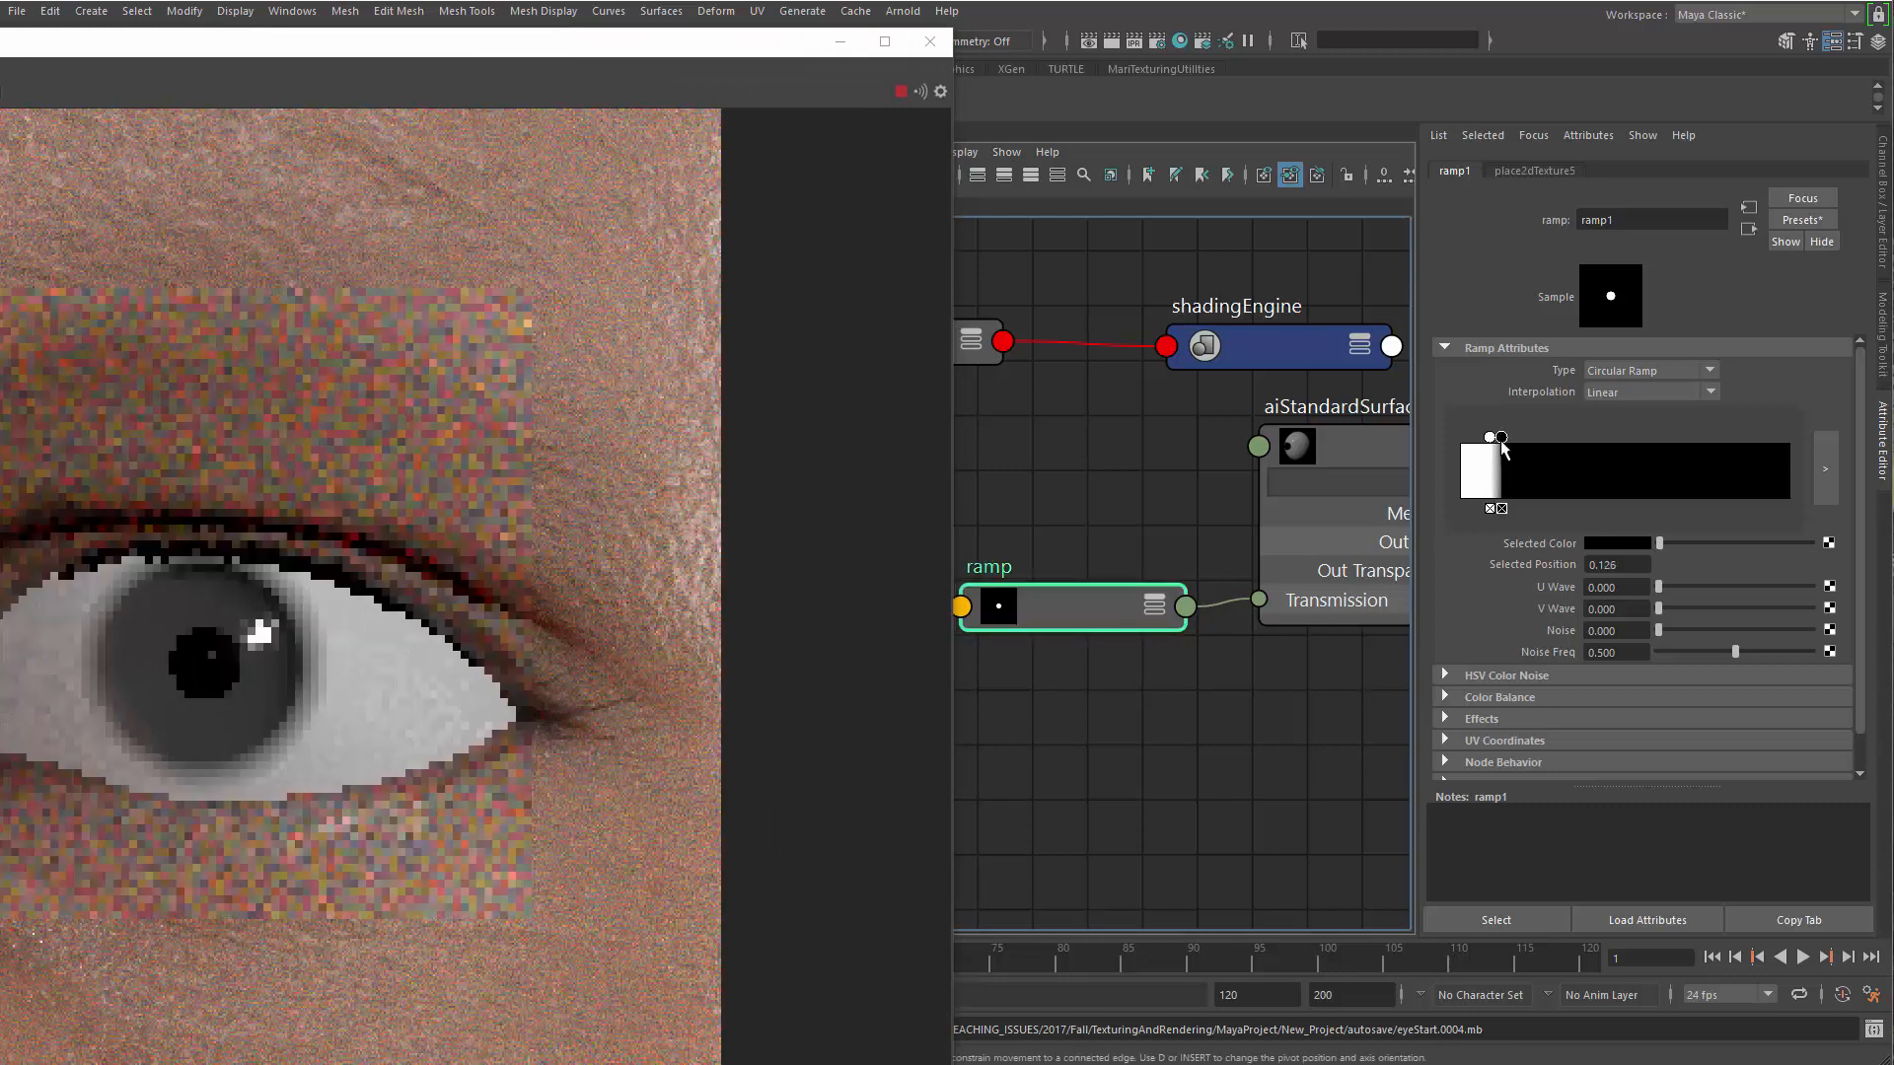
left_click(1490, 436)
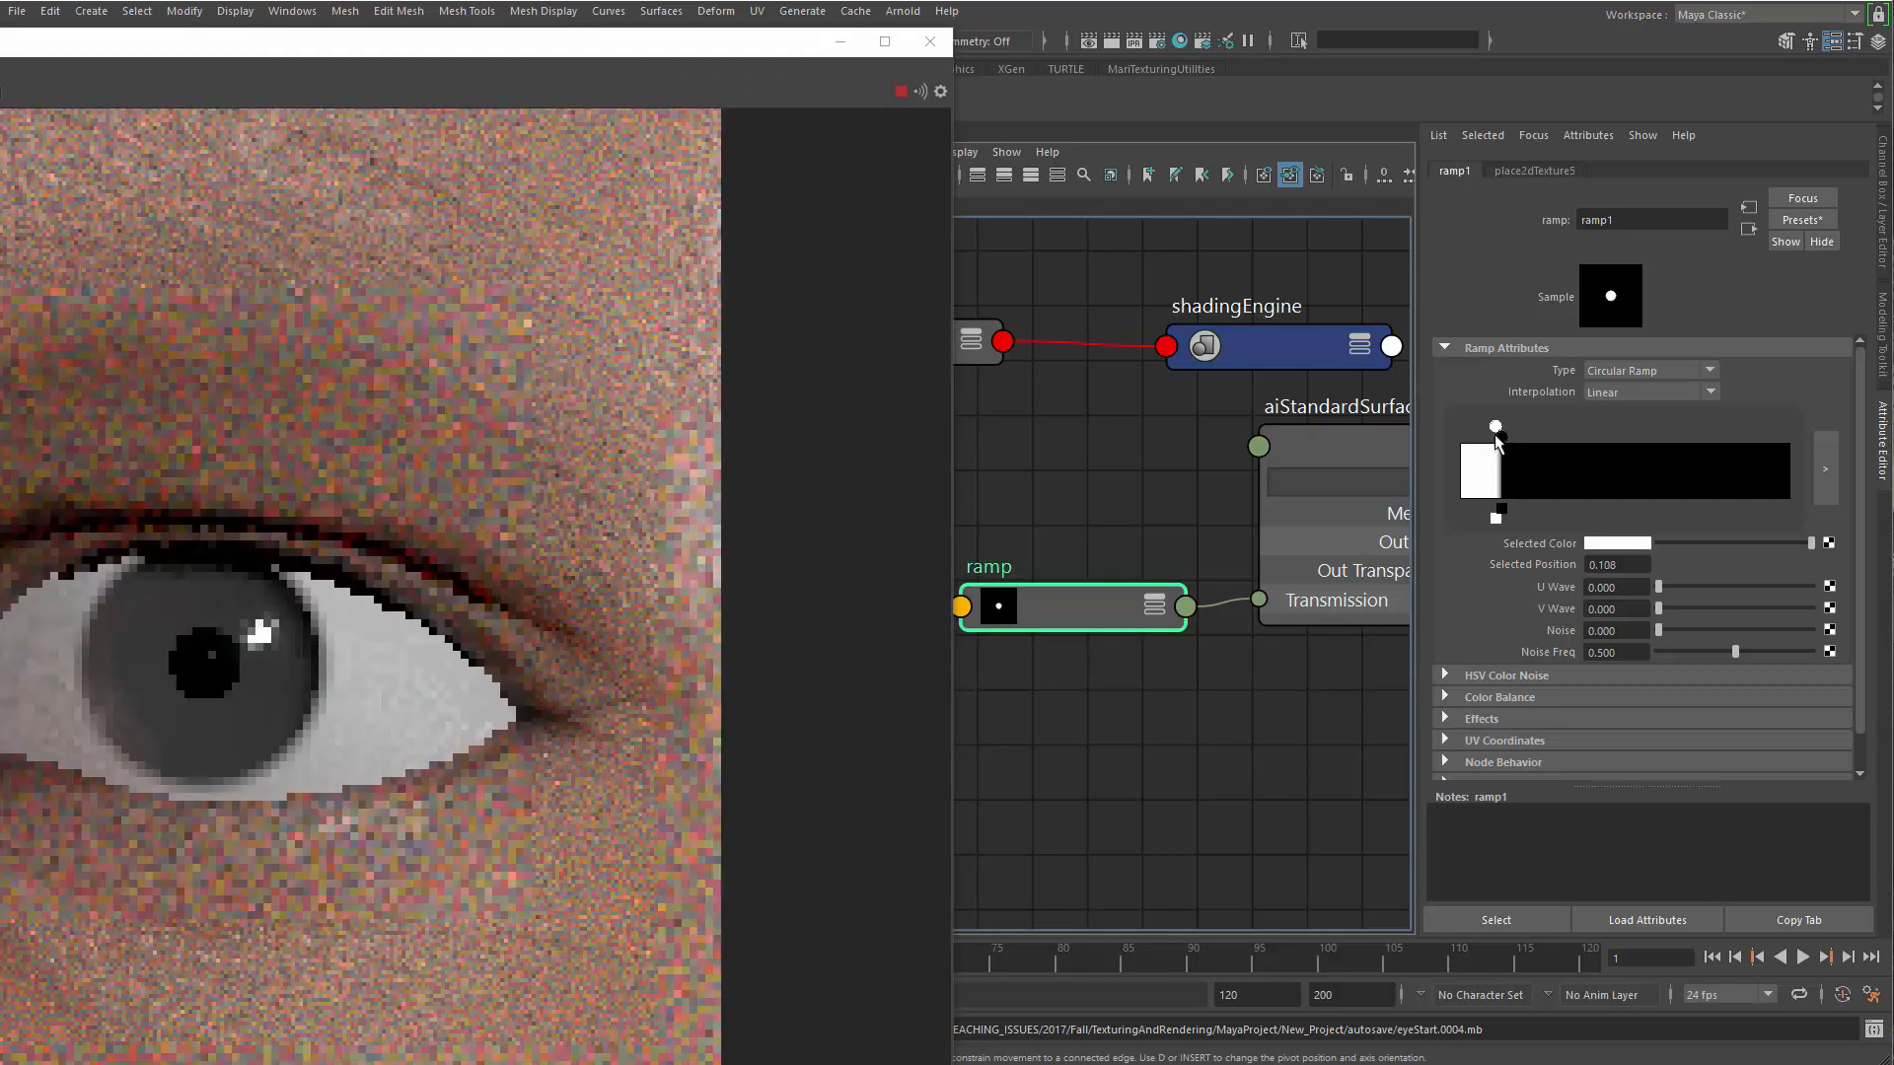
left_click_drag(1500, 437, 1511, 446)
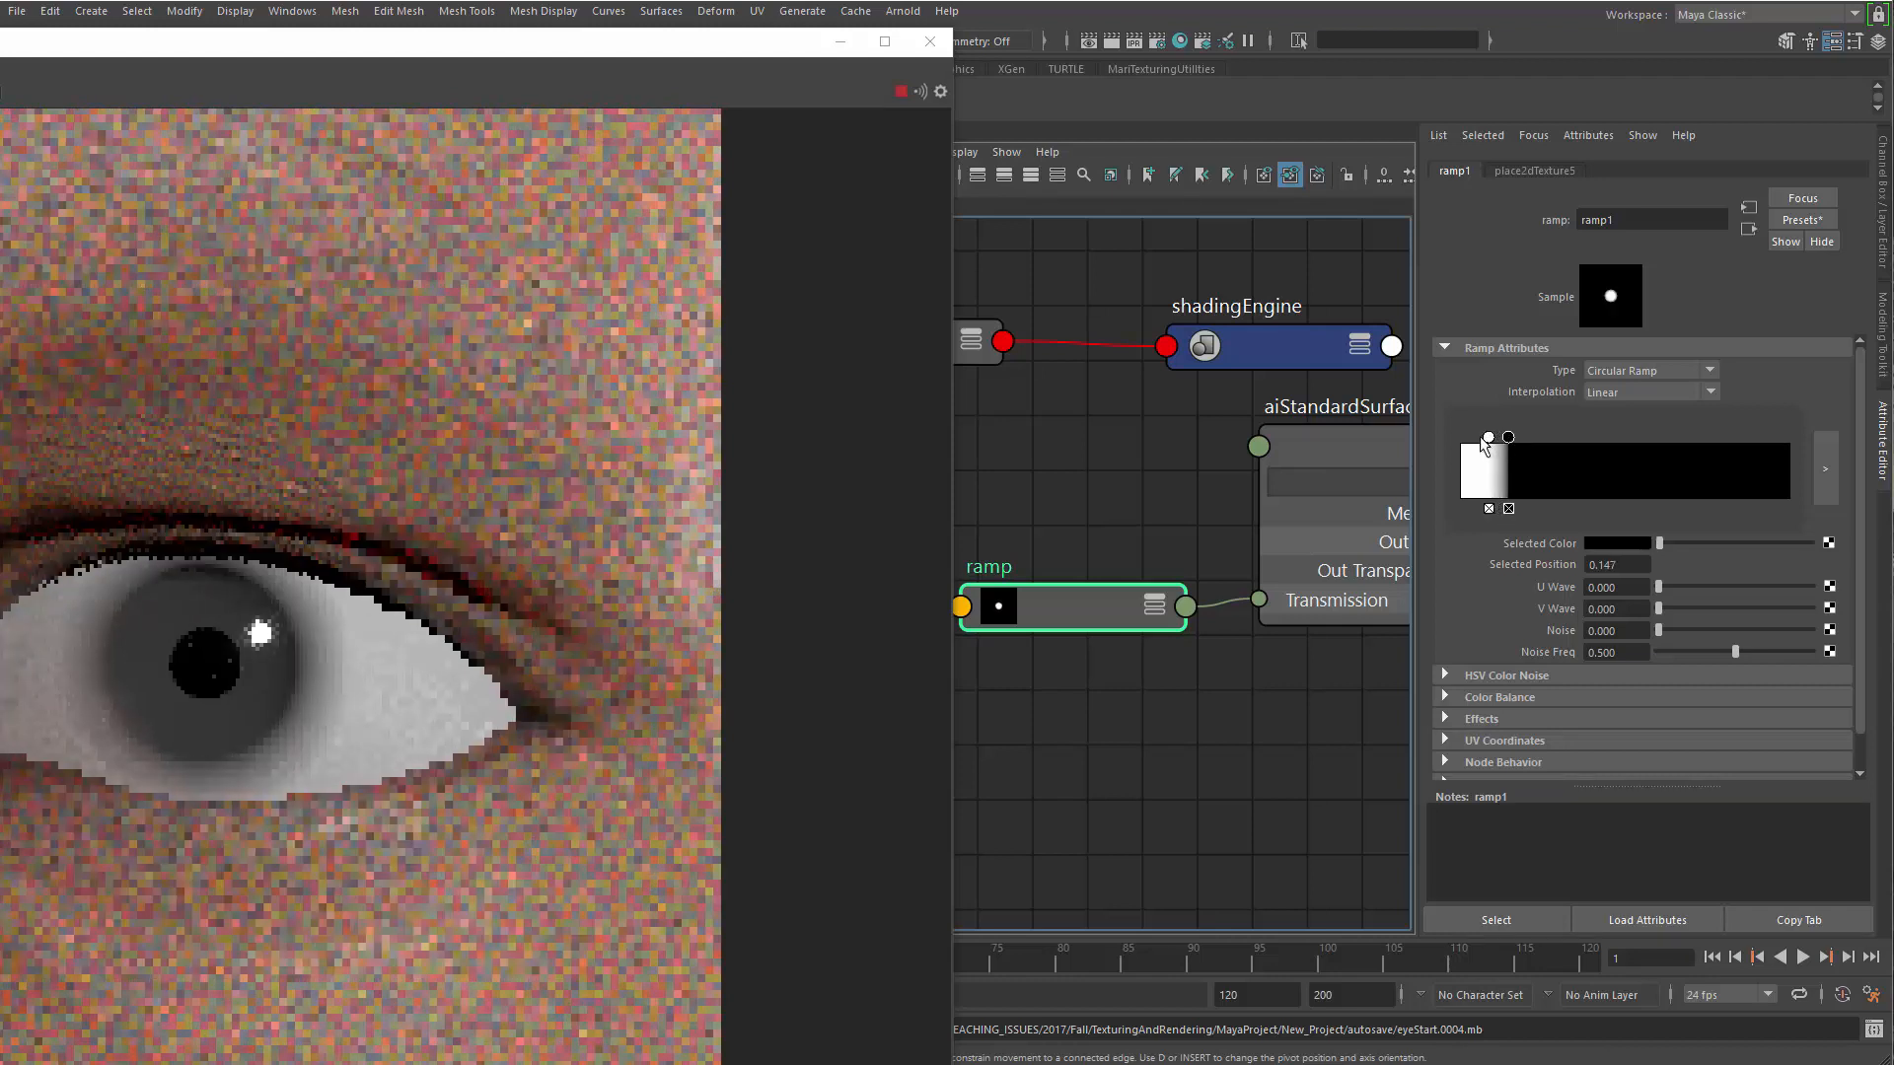
left_click(1489, 438)
left_click_drag(1489, 437, 1499, 437)
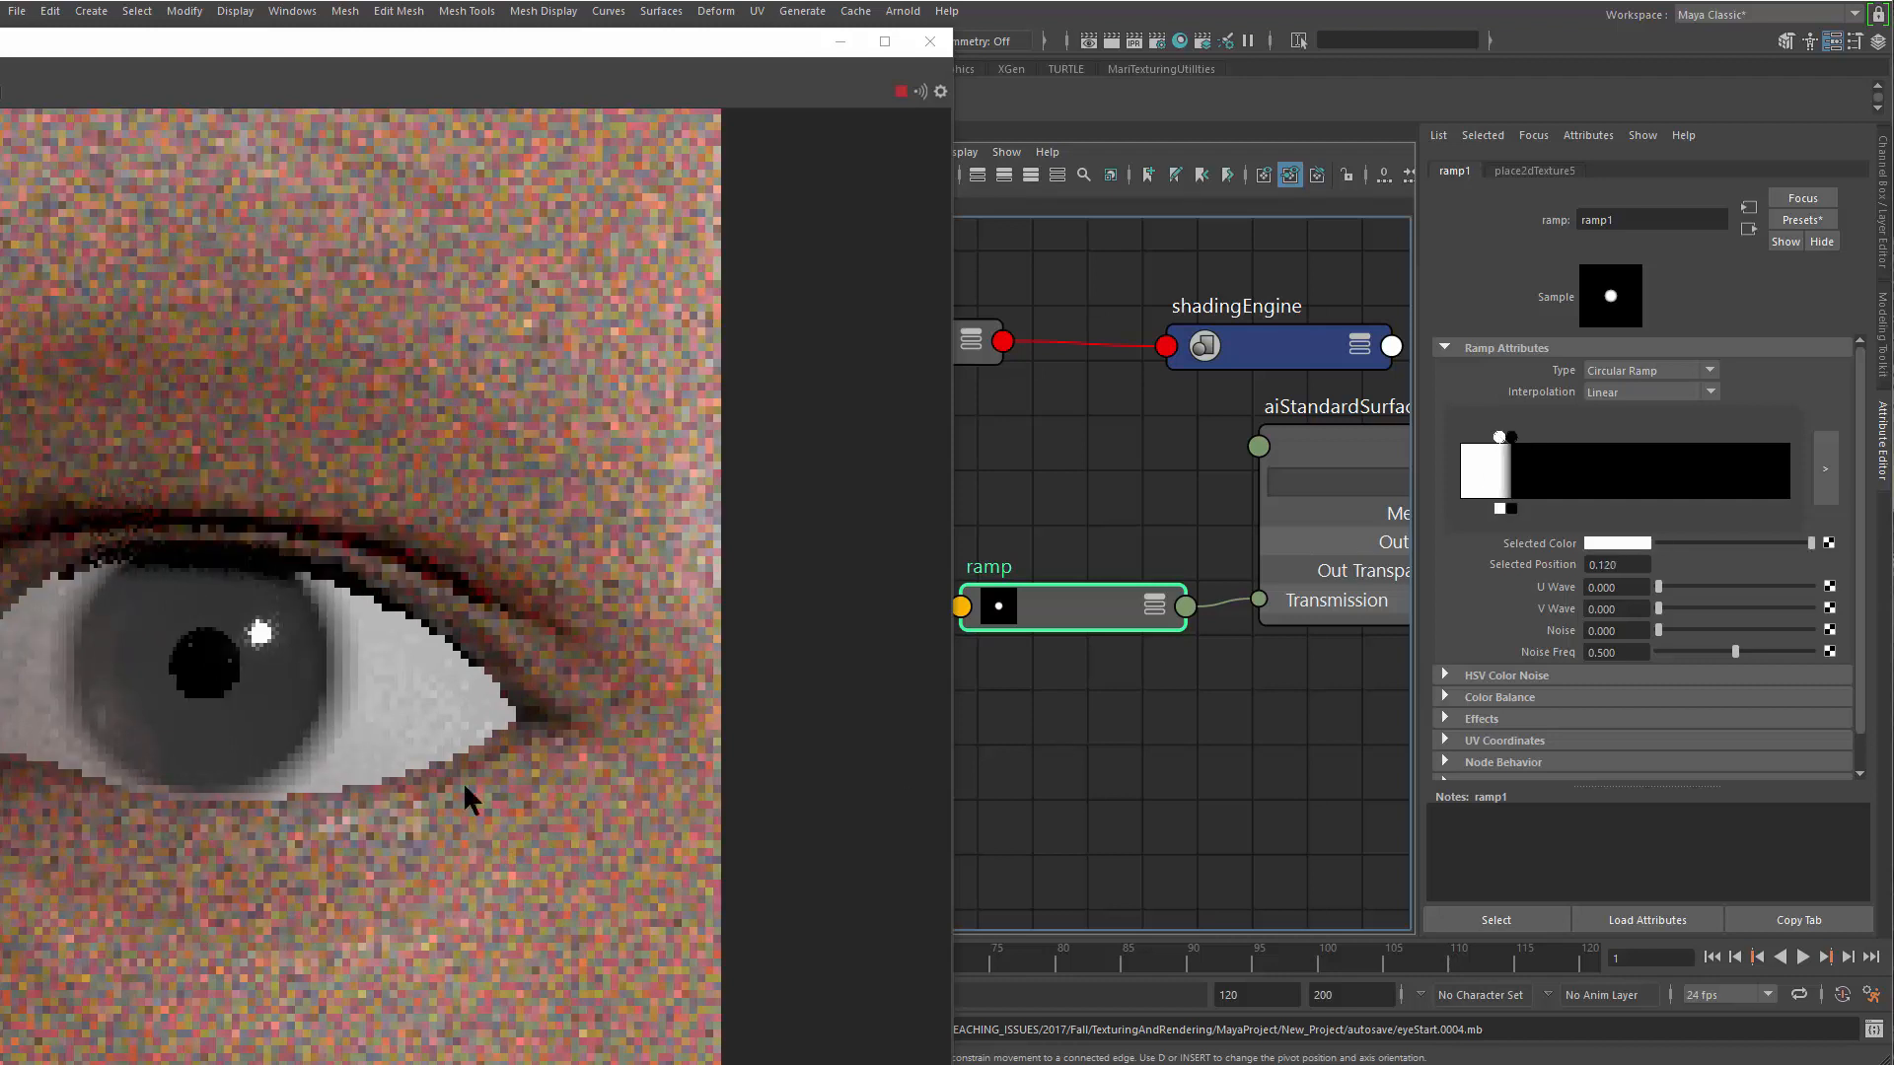
Examine the iris edge and the whole eye in the updated render
scroll(347, 708, "down", 5)
scroll(108, 639, "down", 2)
scroll(258, 647, "up", 4)
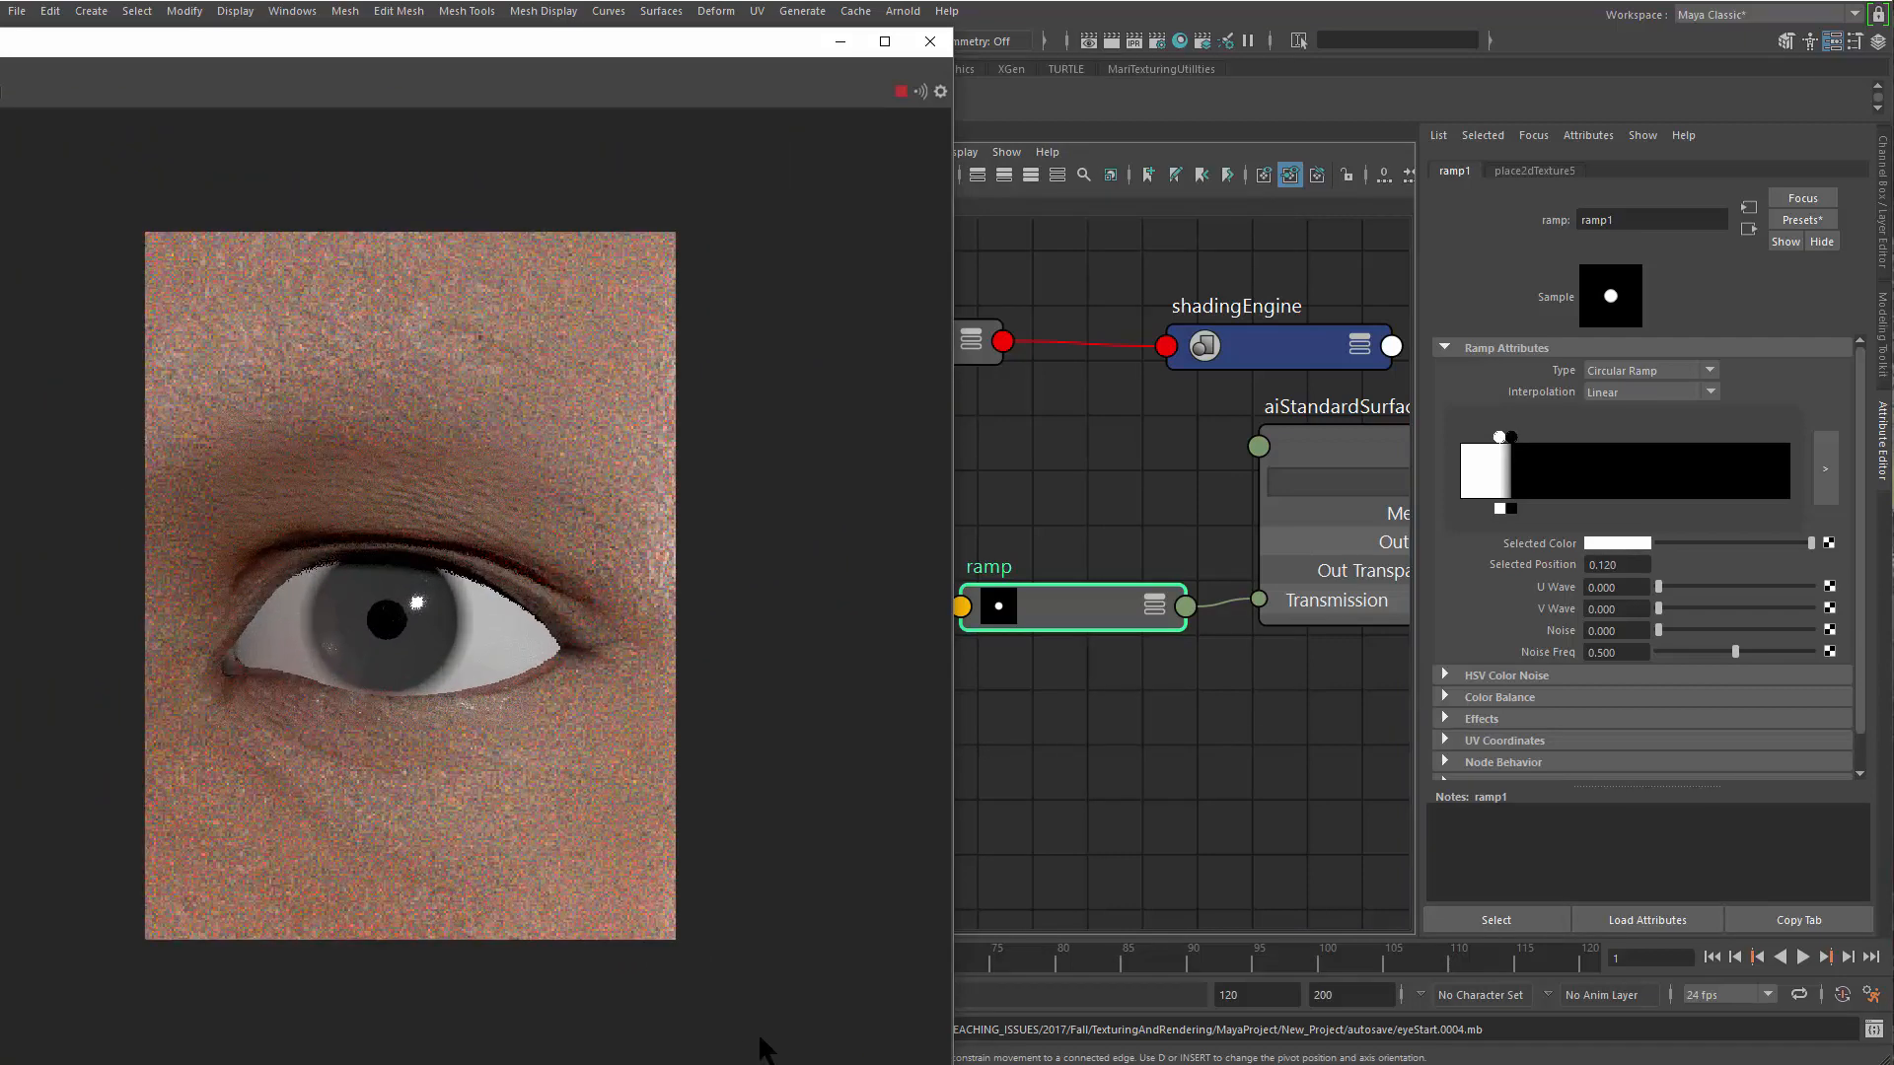
scroll(674, 888, "up", 5)
middle_click_drag(718, 313, 757, 319)
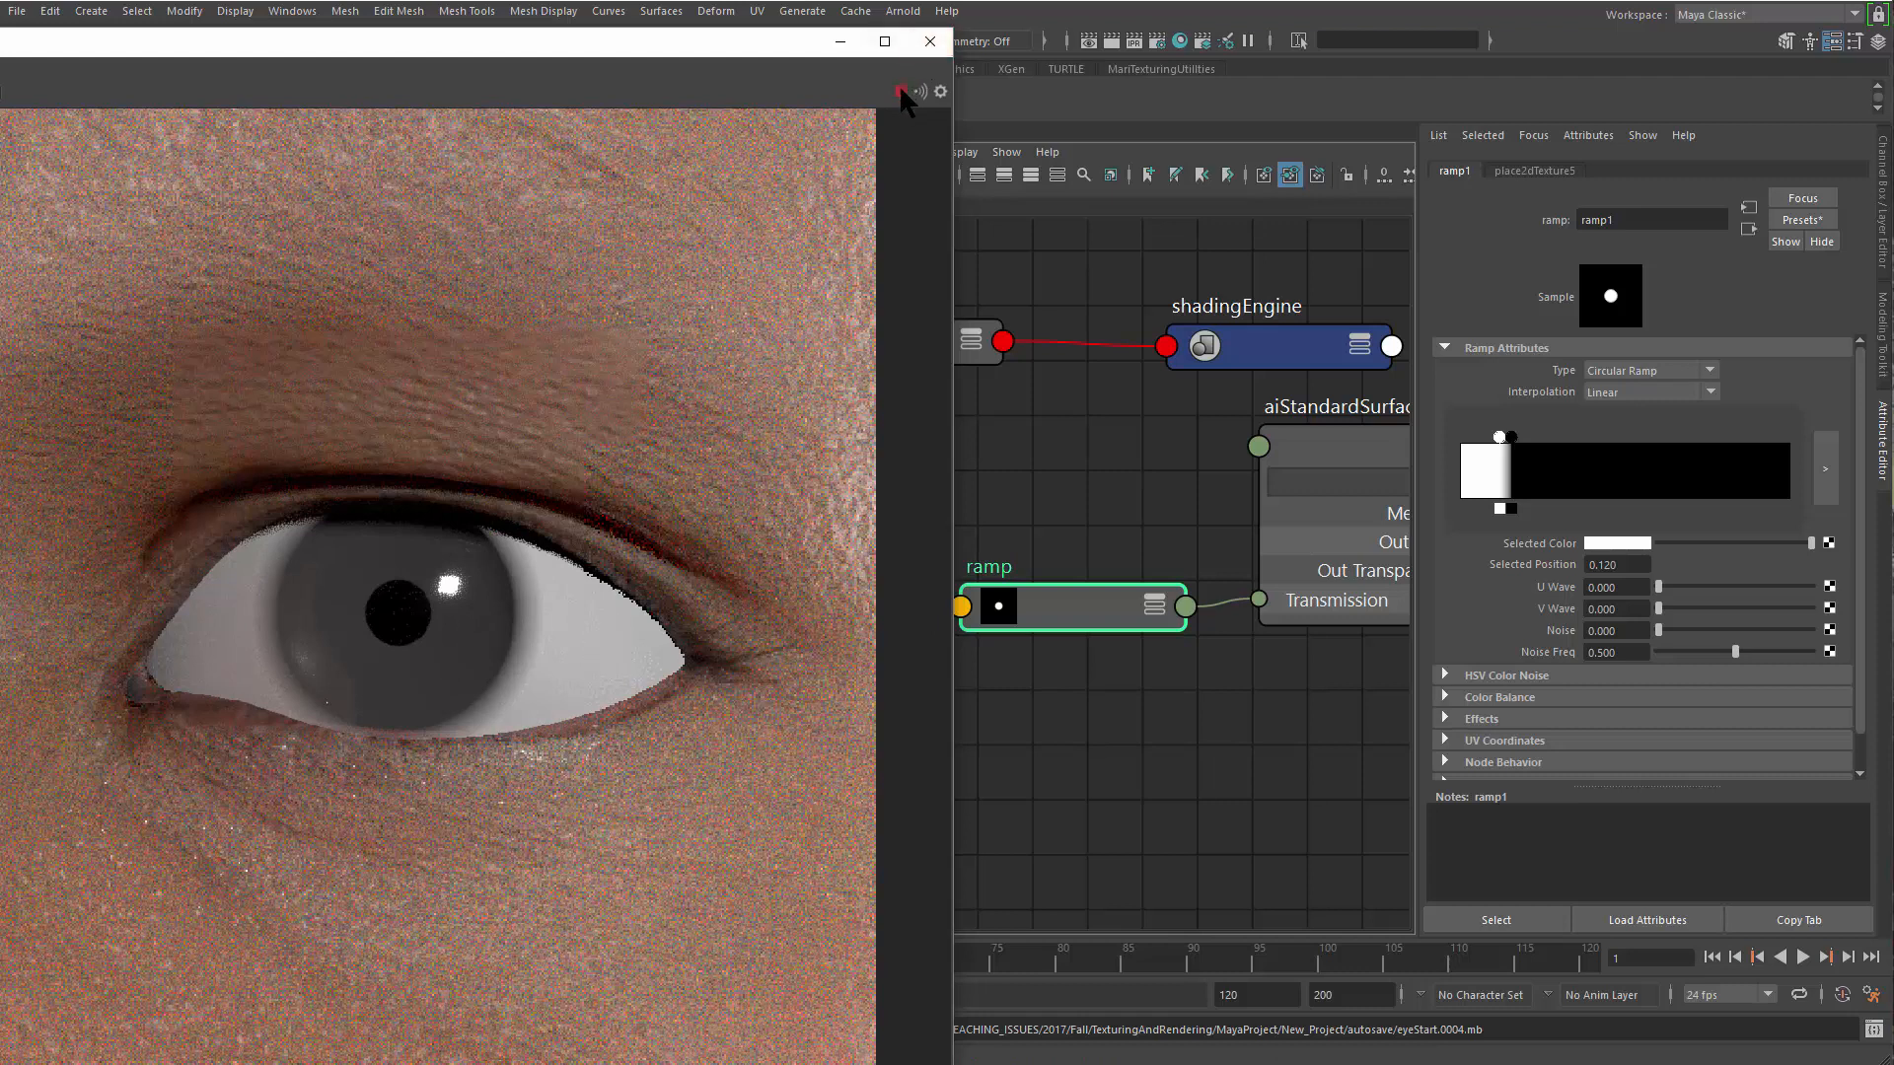
Close the render window and turn on smooth mesh preview for the eyeball and iris meshes
left_click(930, 44)
left_click(500, 660)
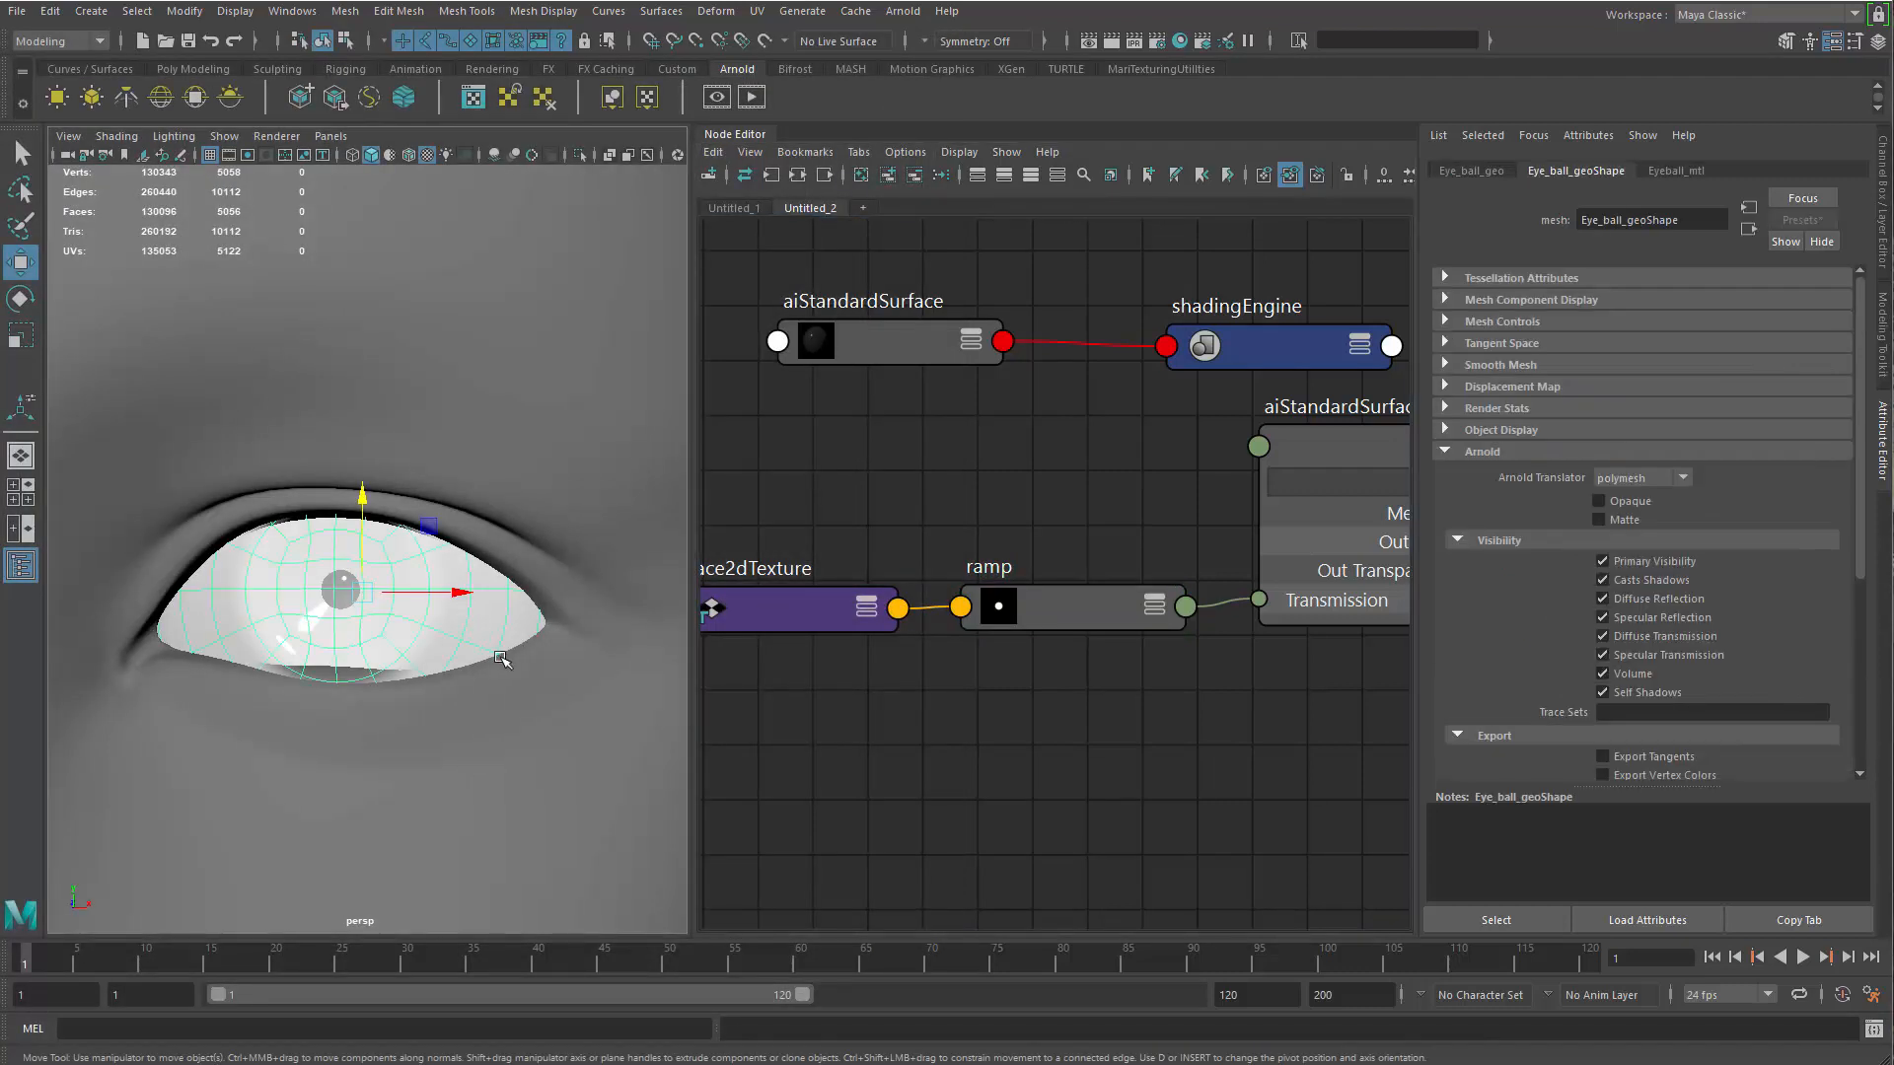
key("3")
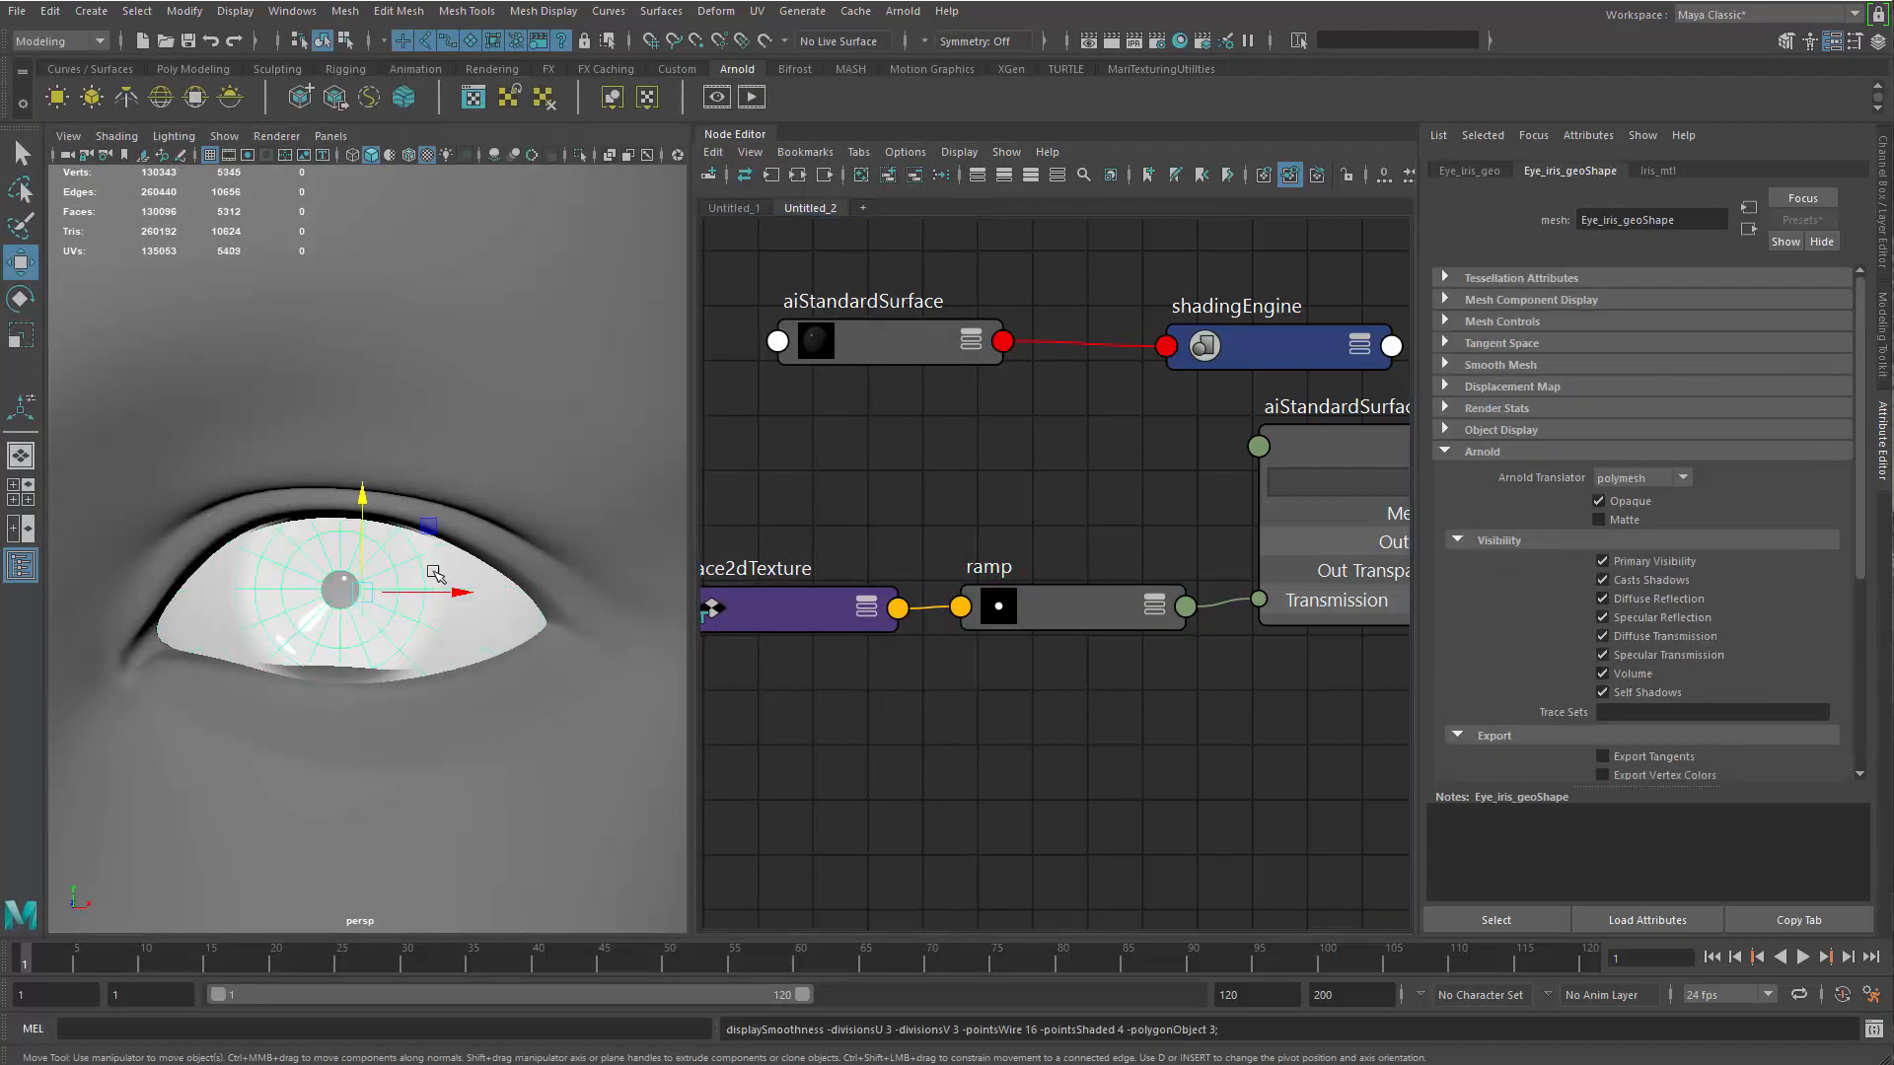
Set the interpolation of ramp1 to Smooth
left_click(1069, 588)
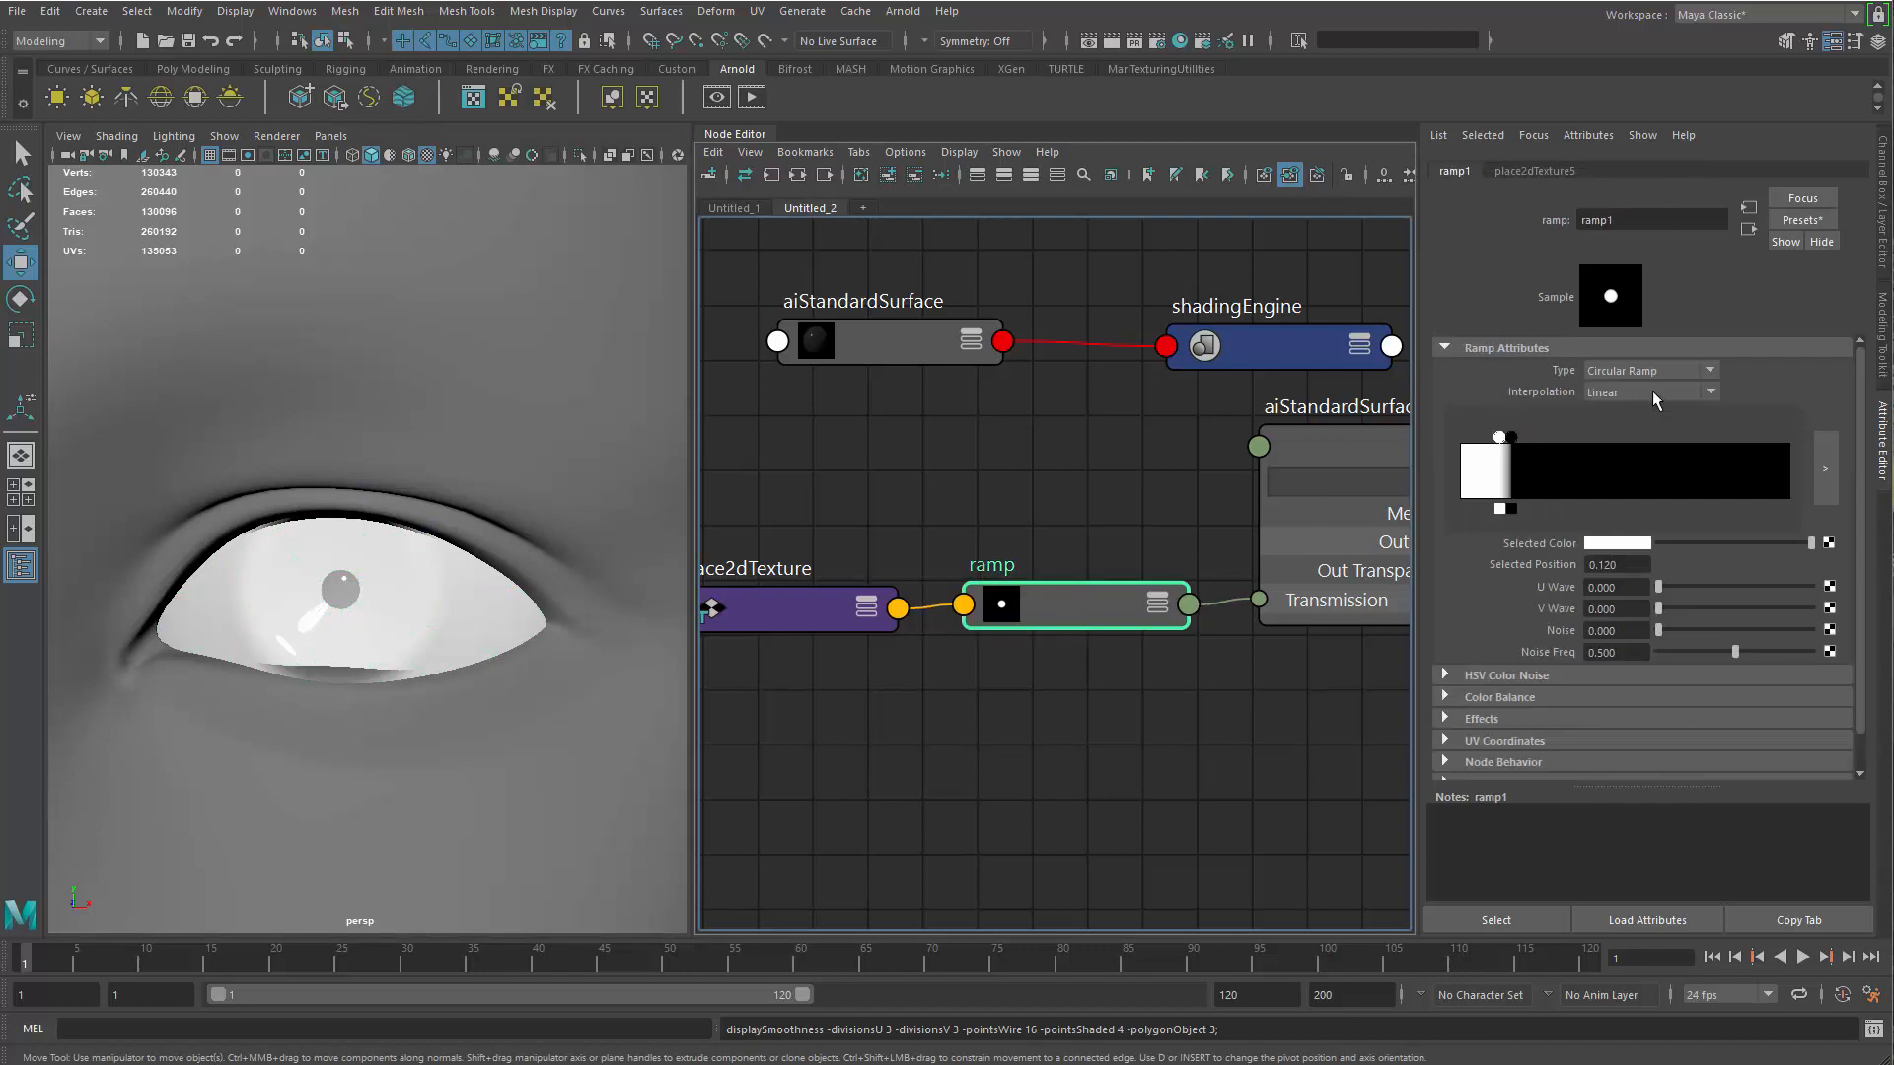
left_click(1659, 391)
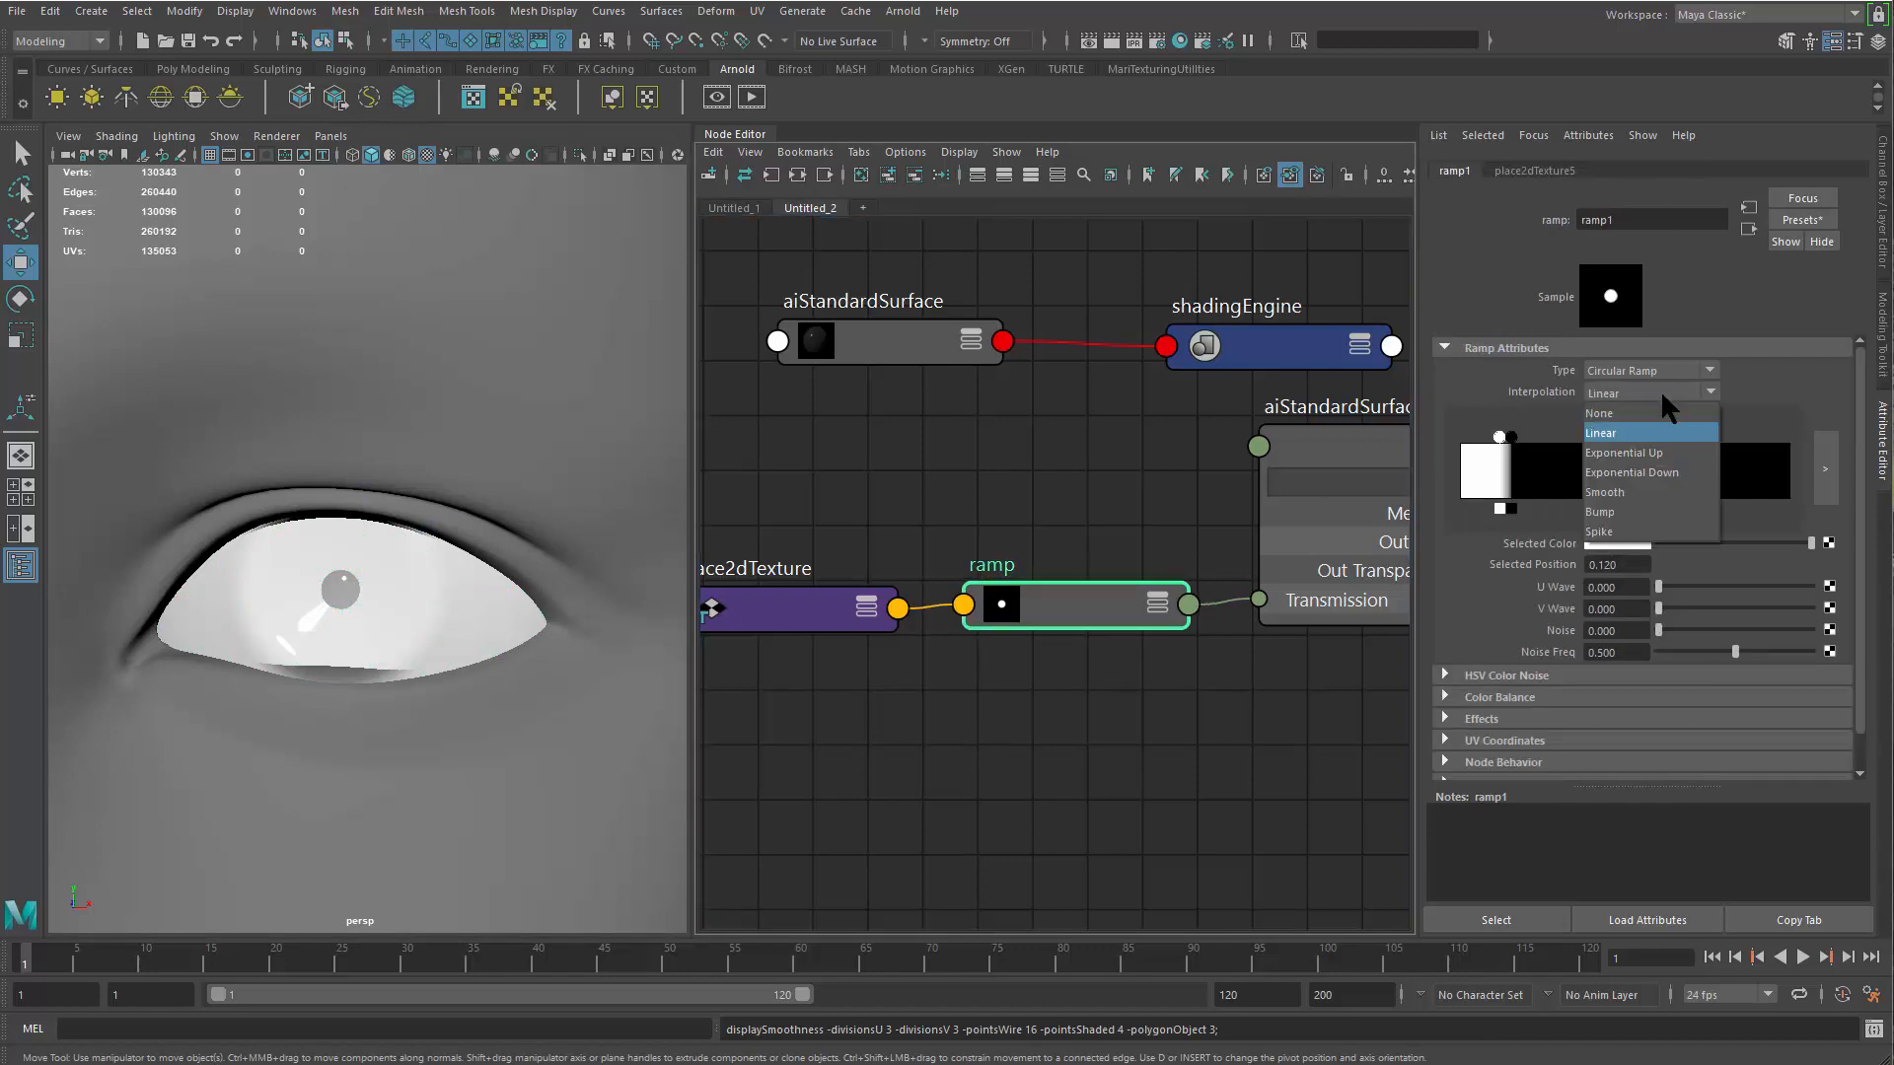
left_click(1643, 490)
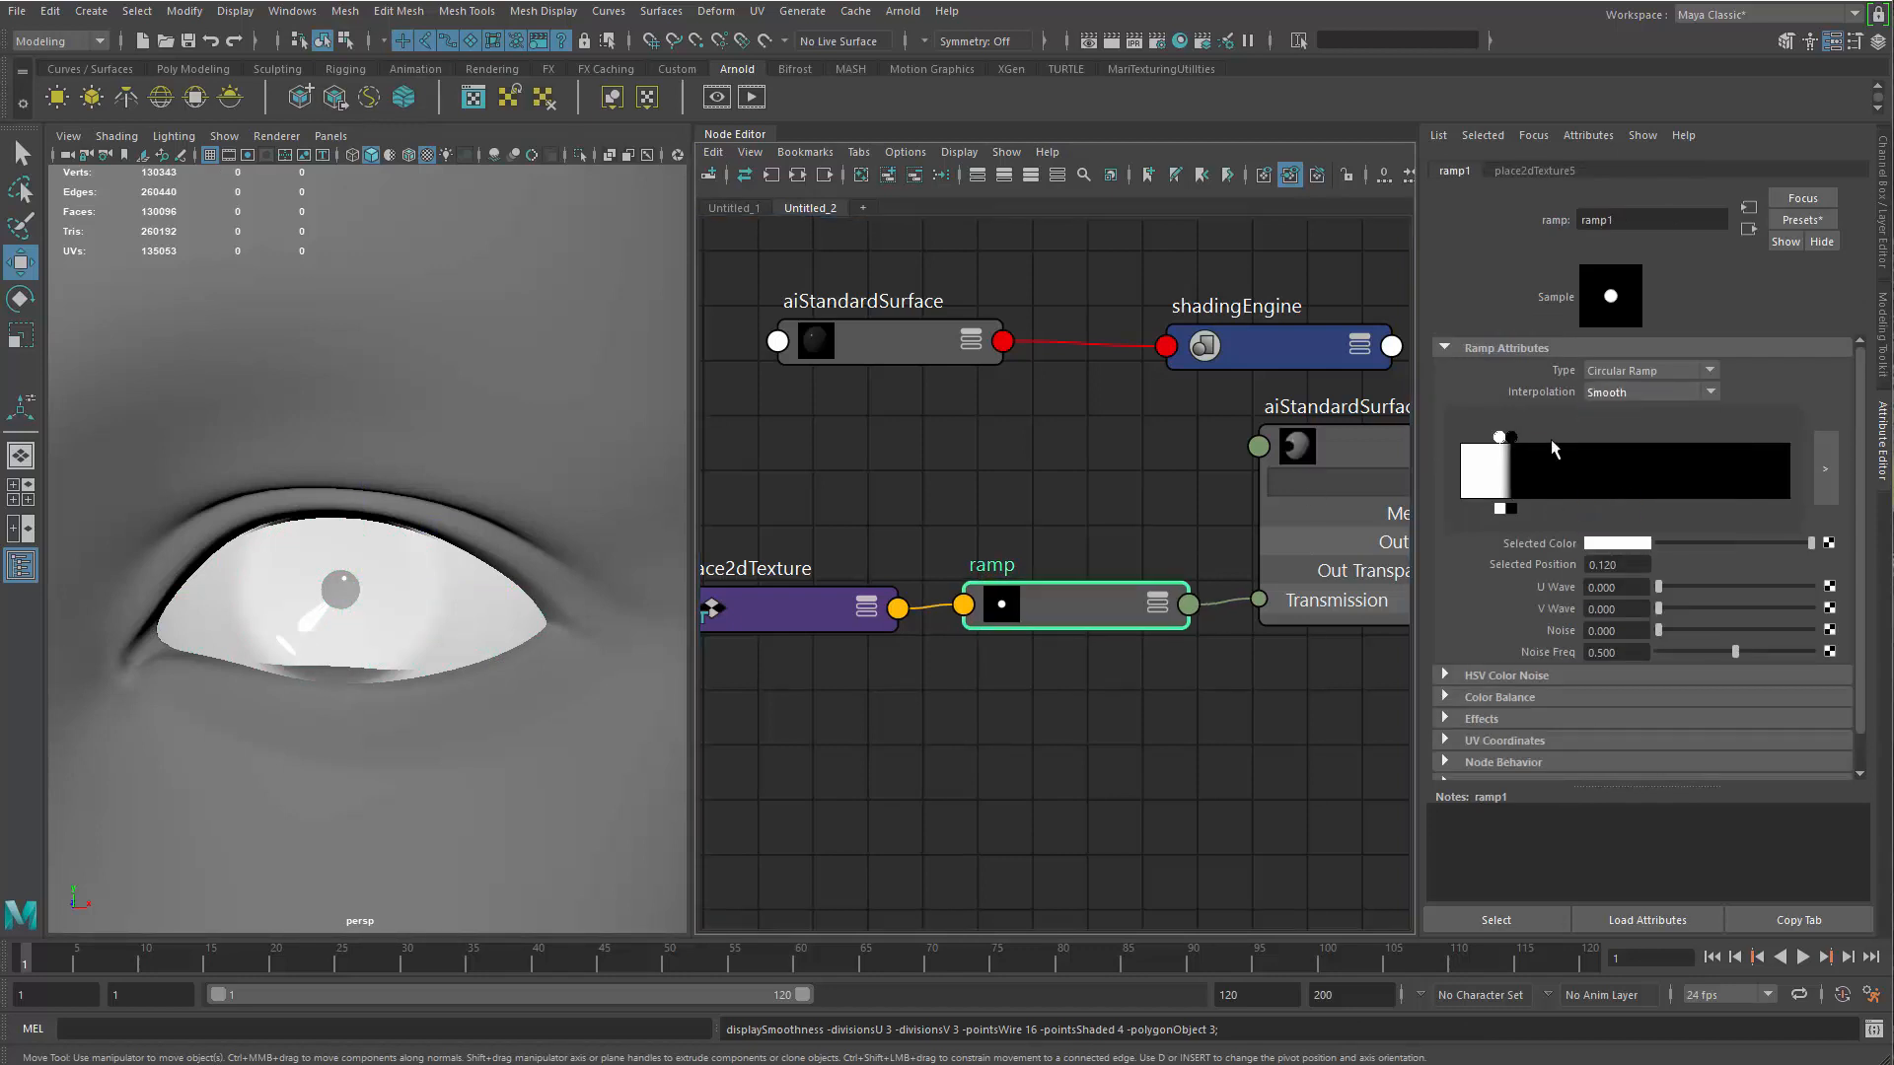
Render the eye again to check the softened iris edge, and close the render window
left_click(715, 103)
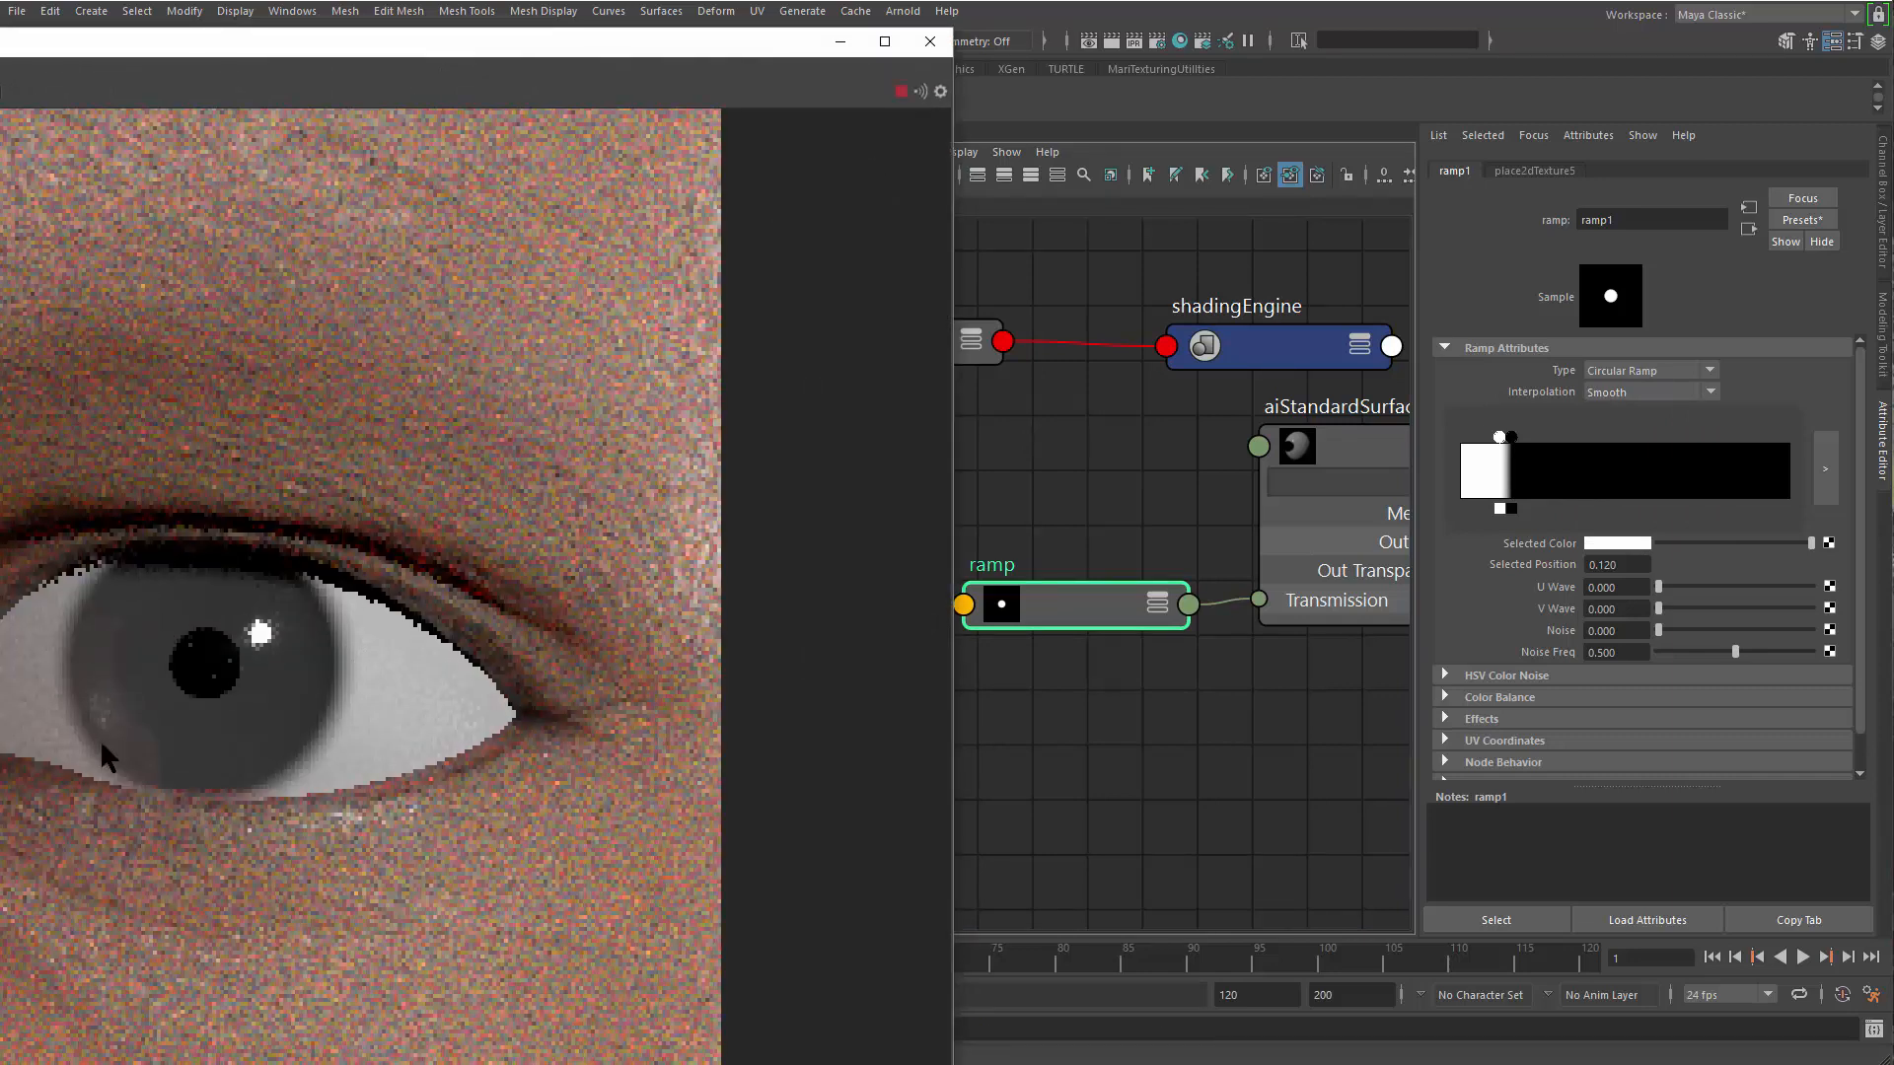
scroll(296, 434, "down", 4)
right_click_drag(0, 286, 921, 67, "alt")
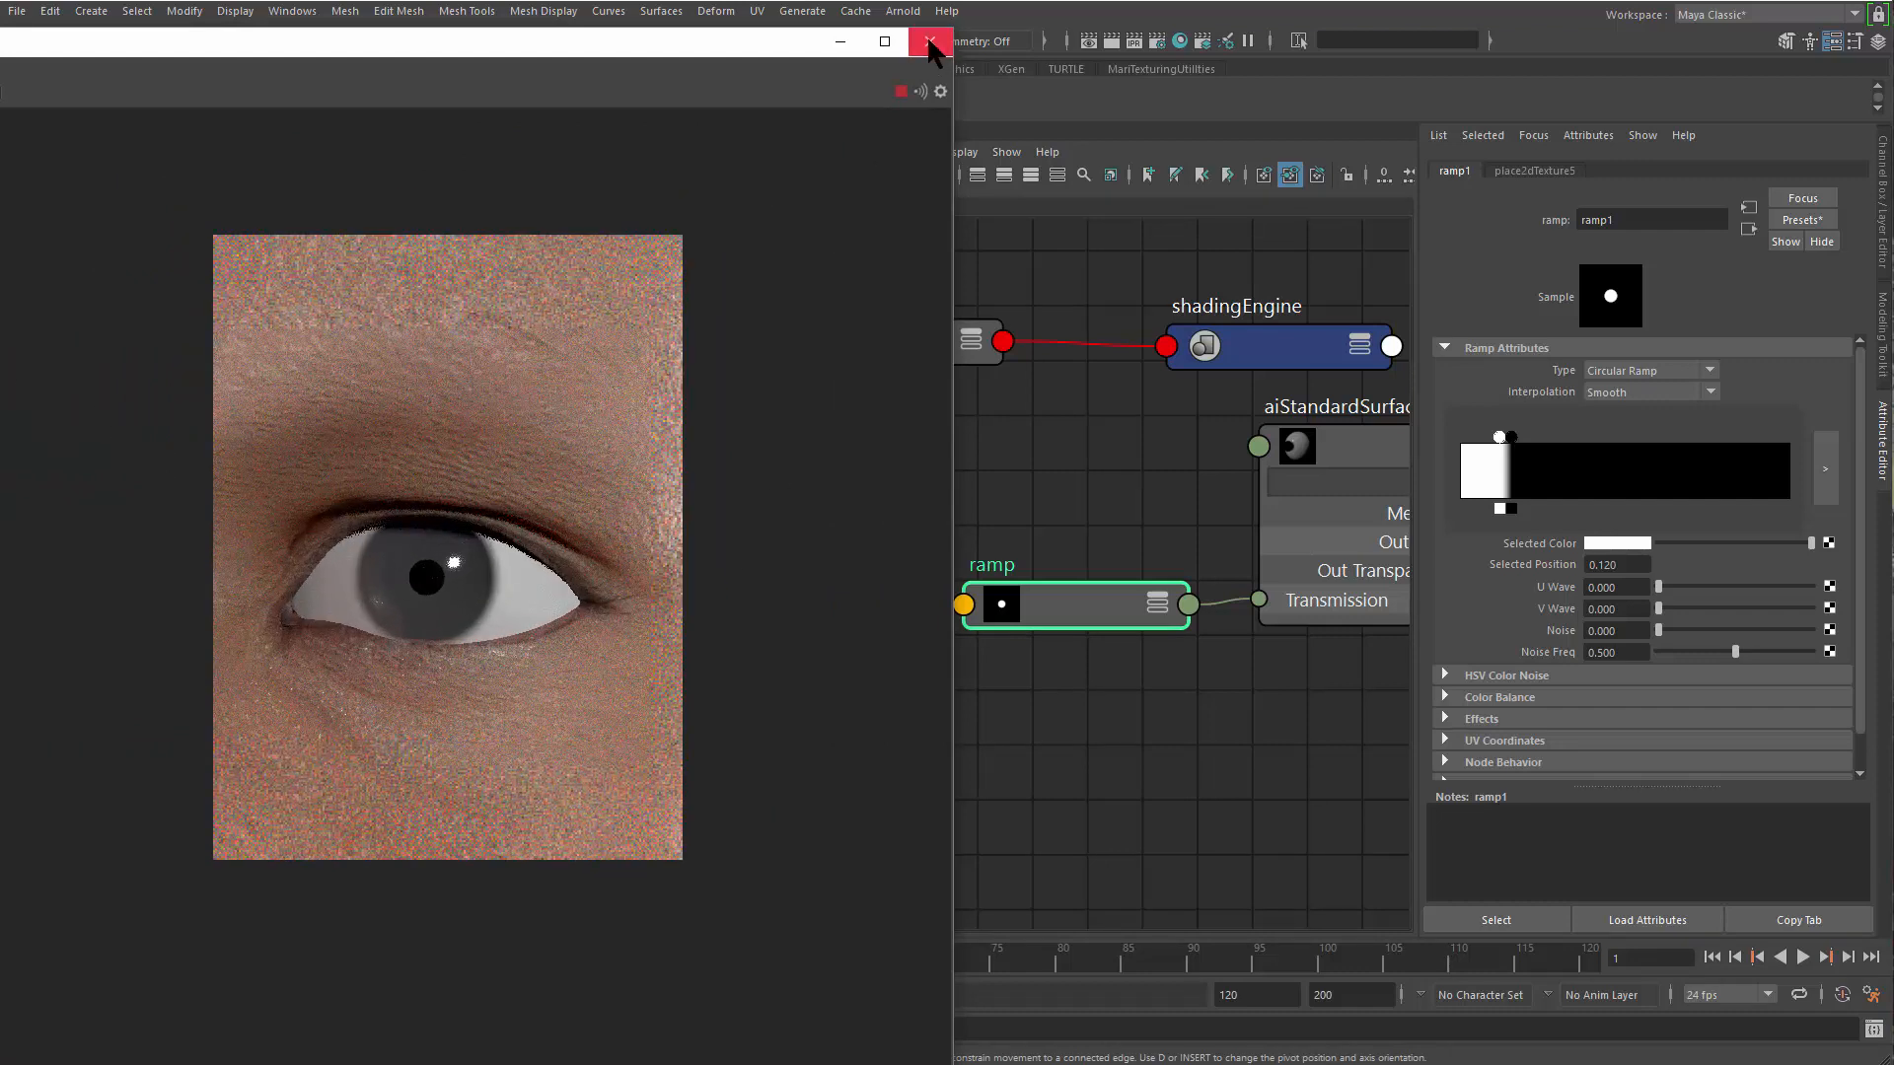
left_click(929, 41)
Reposition the ramp and eyeball material nodes in the Node Editor and check the Eyeball_mtl node's name
mouse_move(1090, 595)
left_mouse_down()
mouse_move(1038, 594)
mouse_move(1057, 596)
left_mouse_up()
middle_click_drag(1057, 596, 1063, 606, "alt")
left_click_drag(1086, 602, 1085, 586)
left_click(975, 684)
left_click_drag(856, 606, 863, 603)
left_click(1061, 602)
middle_click_drag(1126, 487, 816, 515, "alt")
left_click(1081, 491)
left_click(1083, 473)
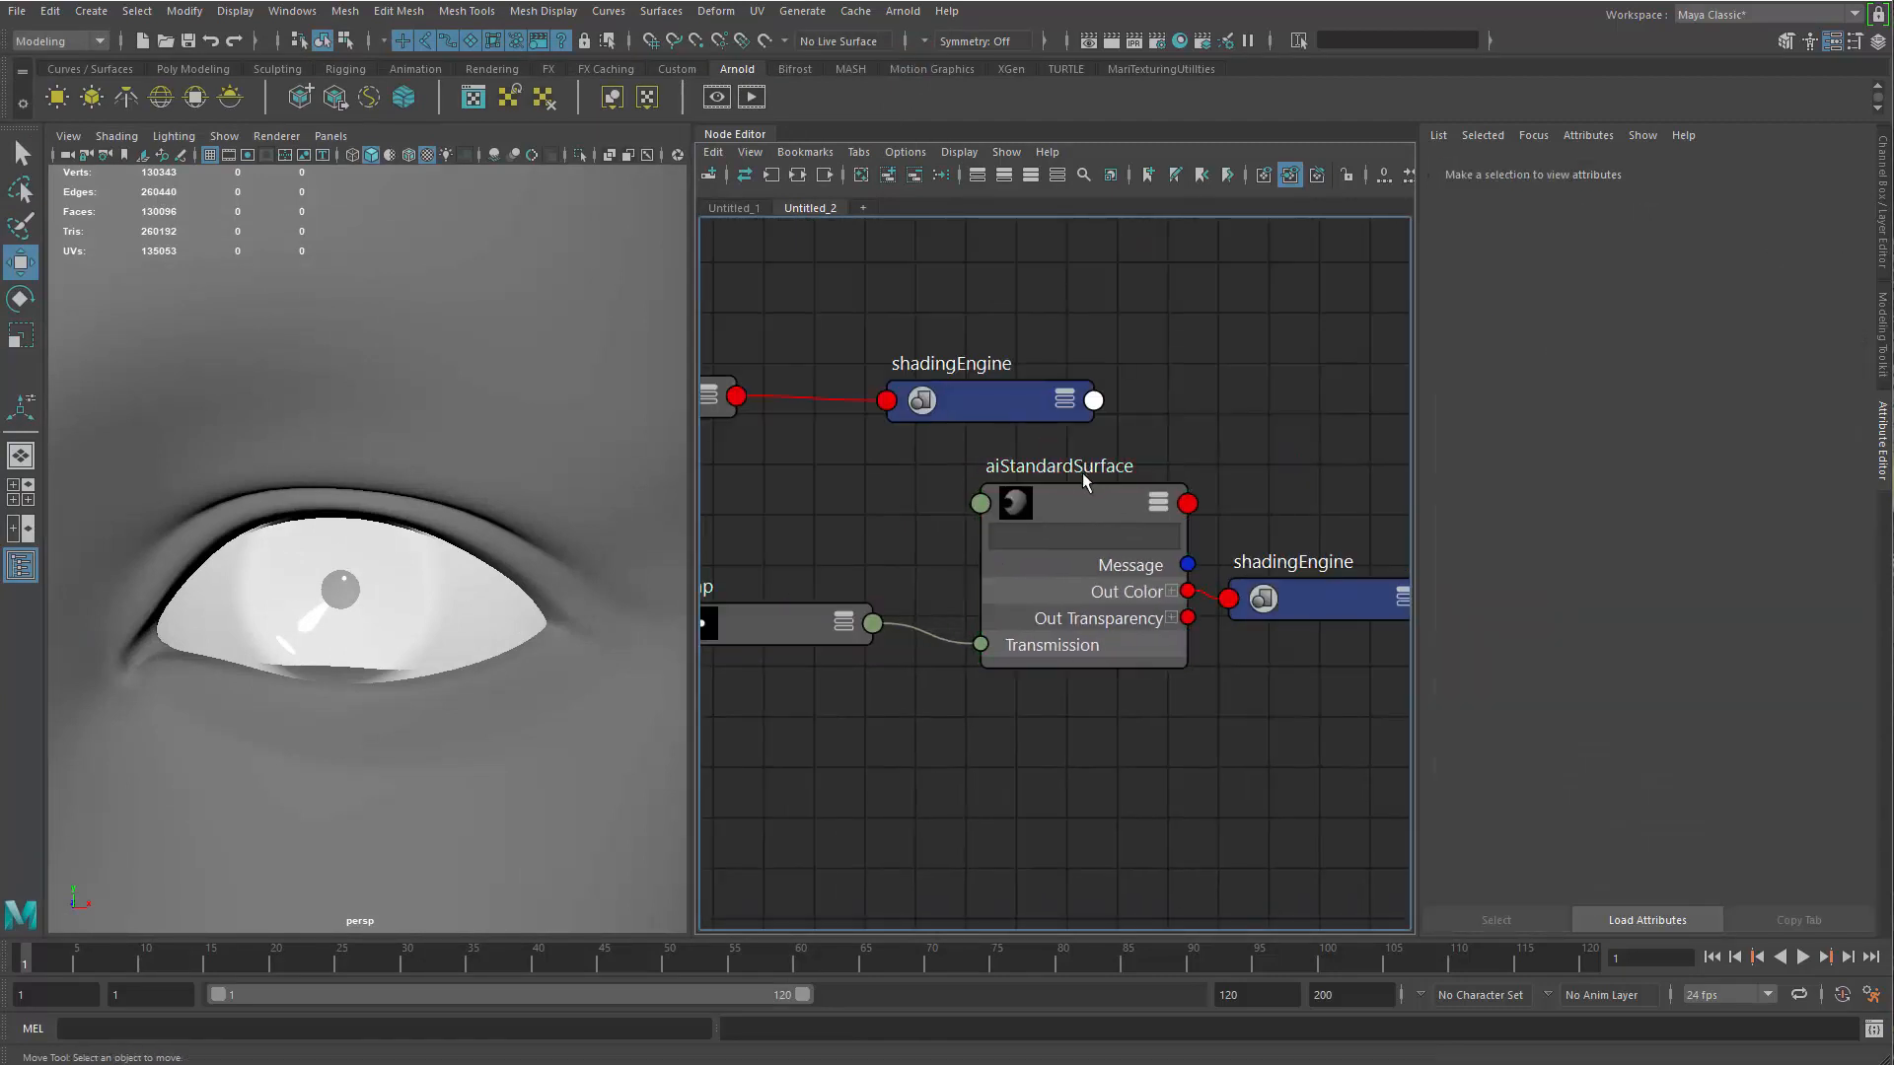
left_click_drag(1091, 472, 1098, 459)
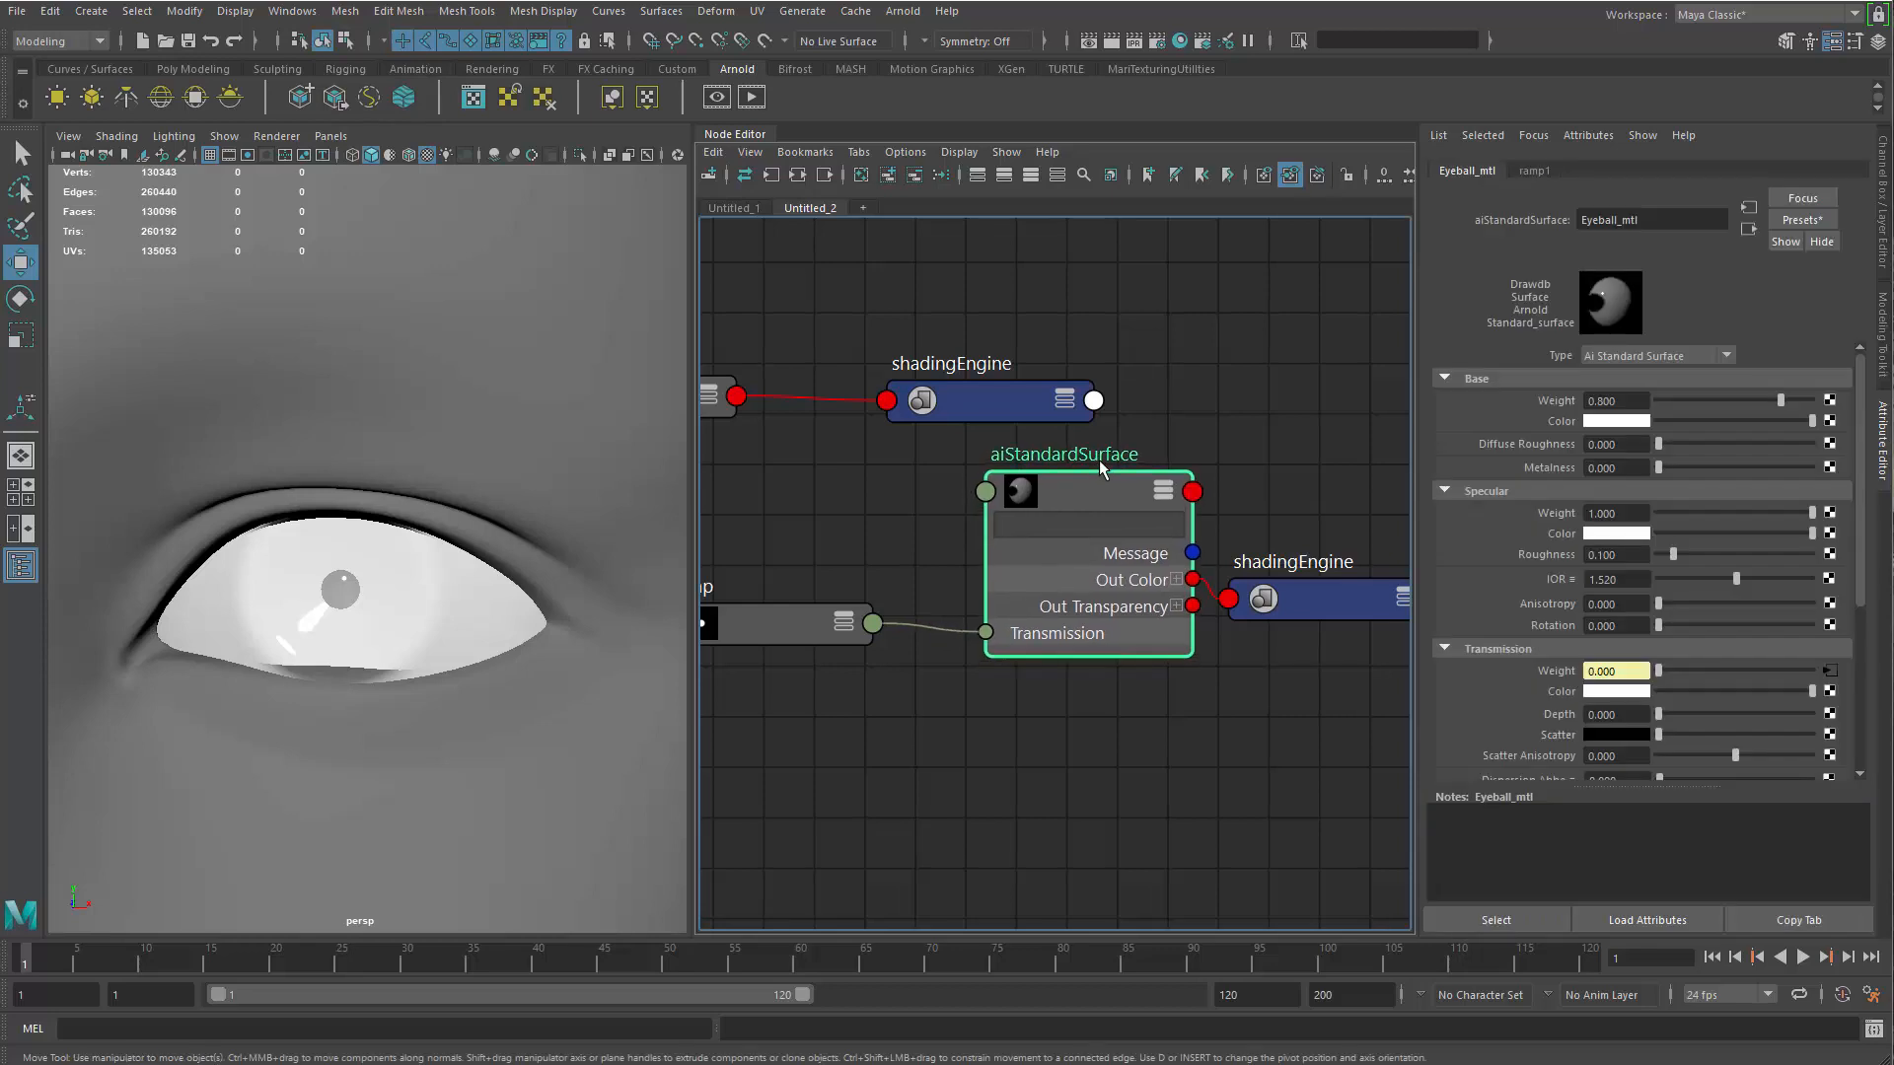
left_click(1653, 223)
left_click(1087, 491)
left_click_drag(1087, 492, 1087, 528)
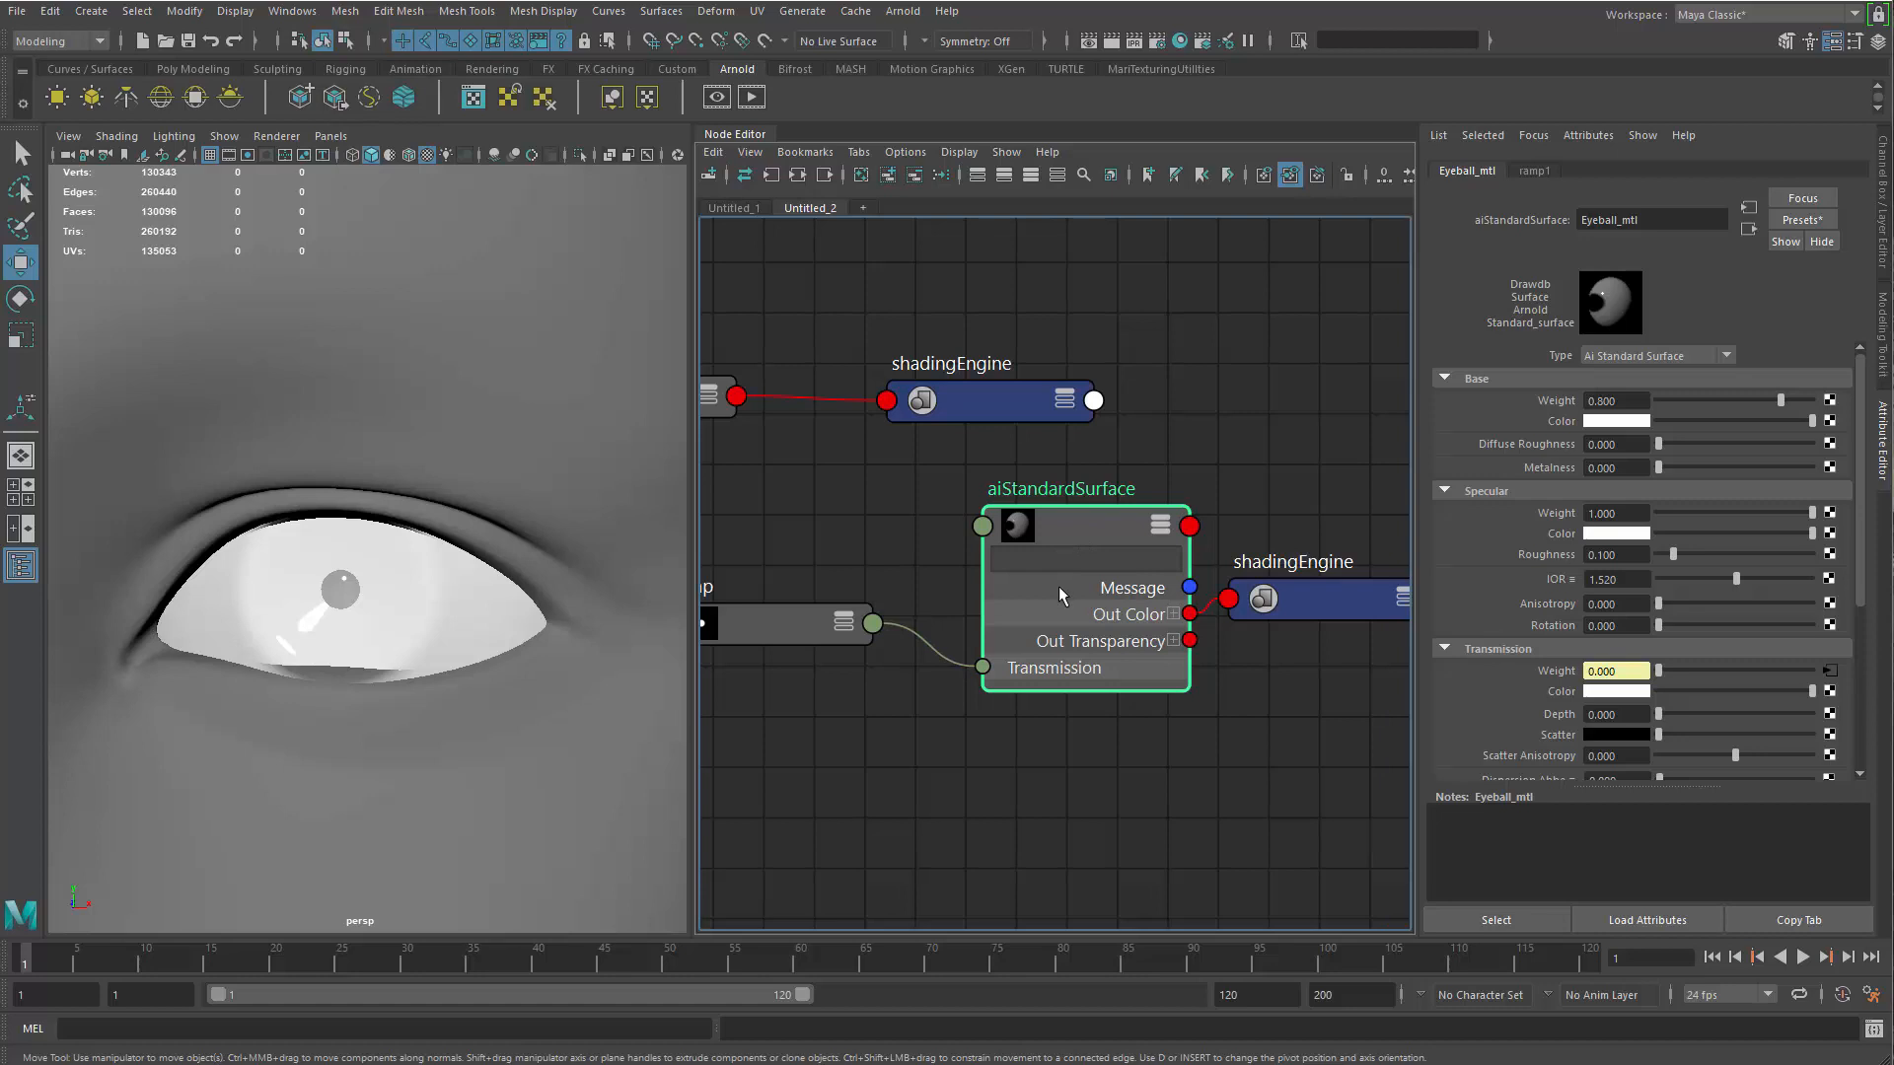
Show node names instead of node types in the Node Editor and expand Eyeball_mtl to its full attribute list
key("1")
key("3")
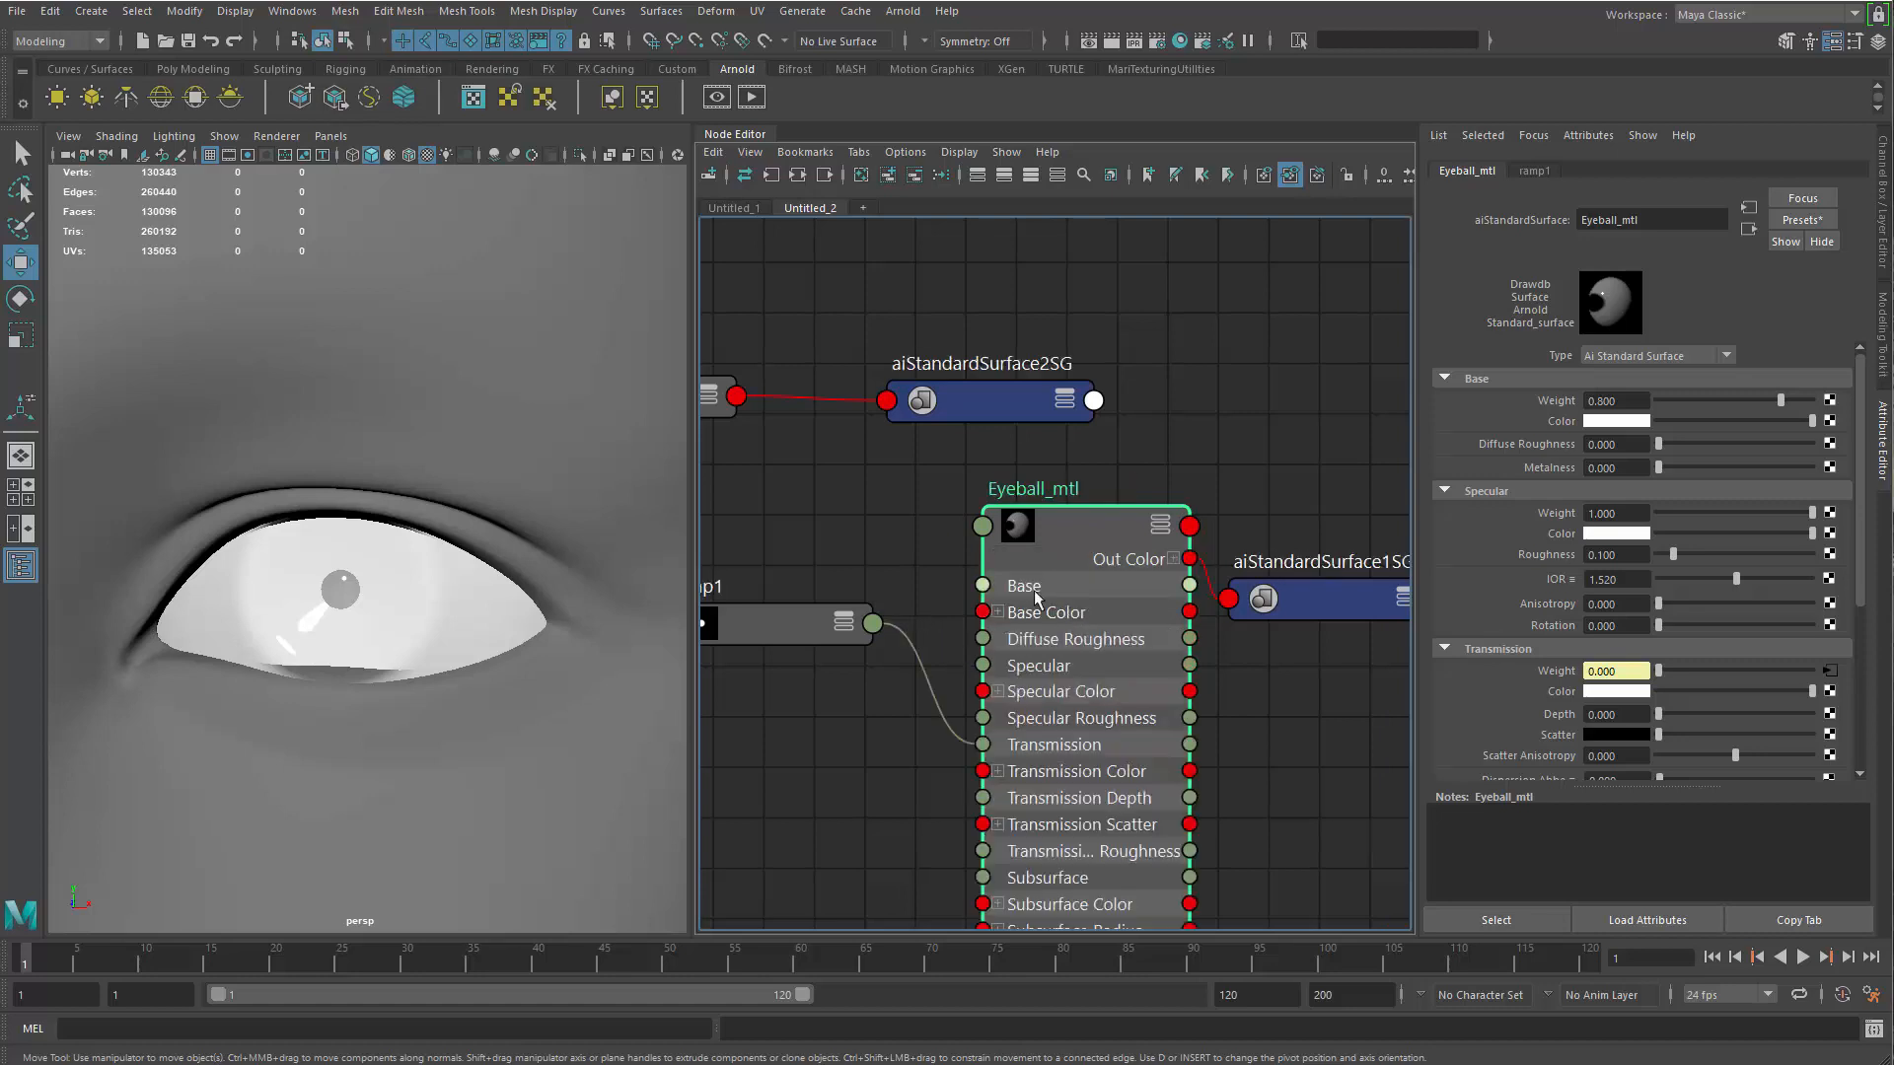
middle_click_drag(922, 507, 1071, 476, "alt")
scroll(1071, 476, "down", 2)
left_click_drag(1219, 493, 1215, 559)
key("1")
key("3")
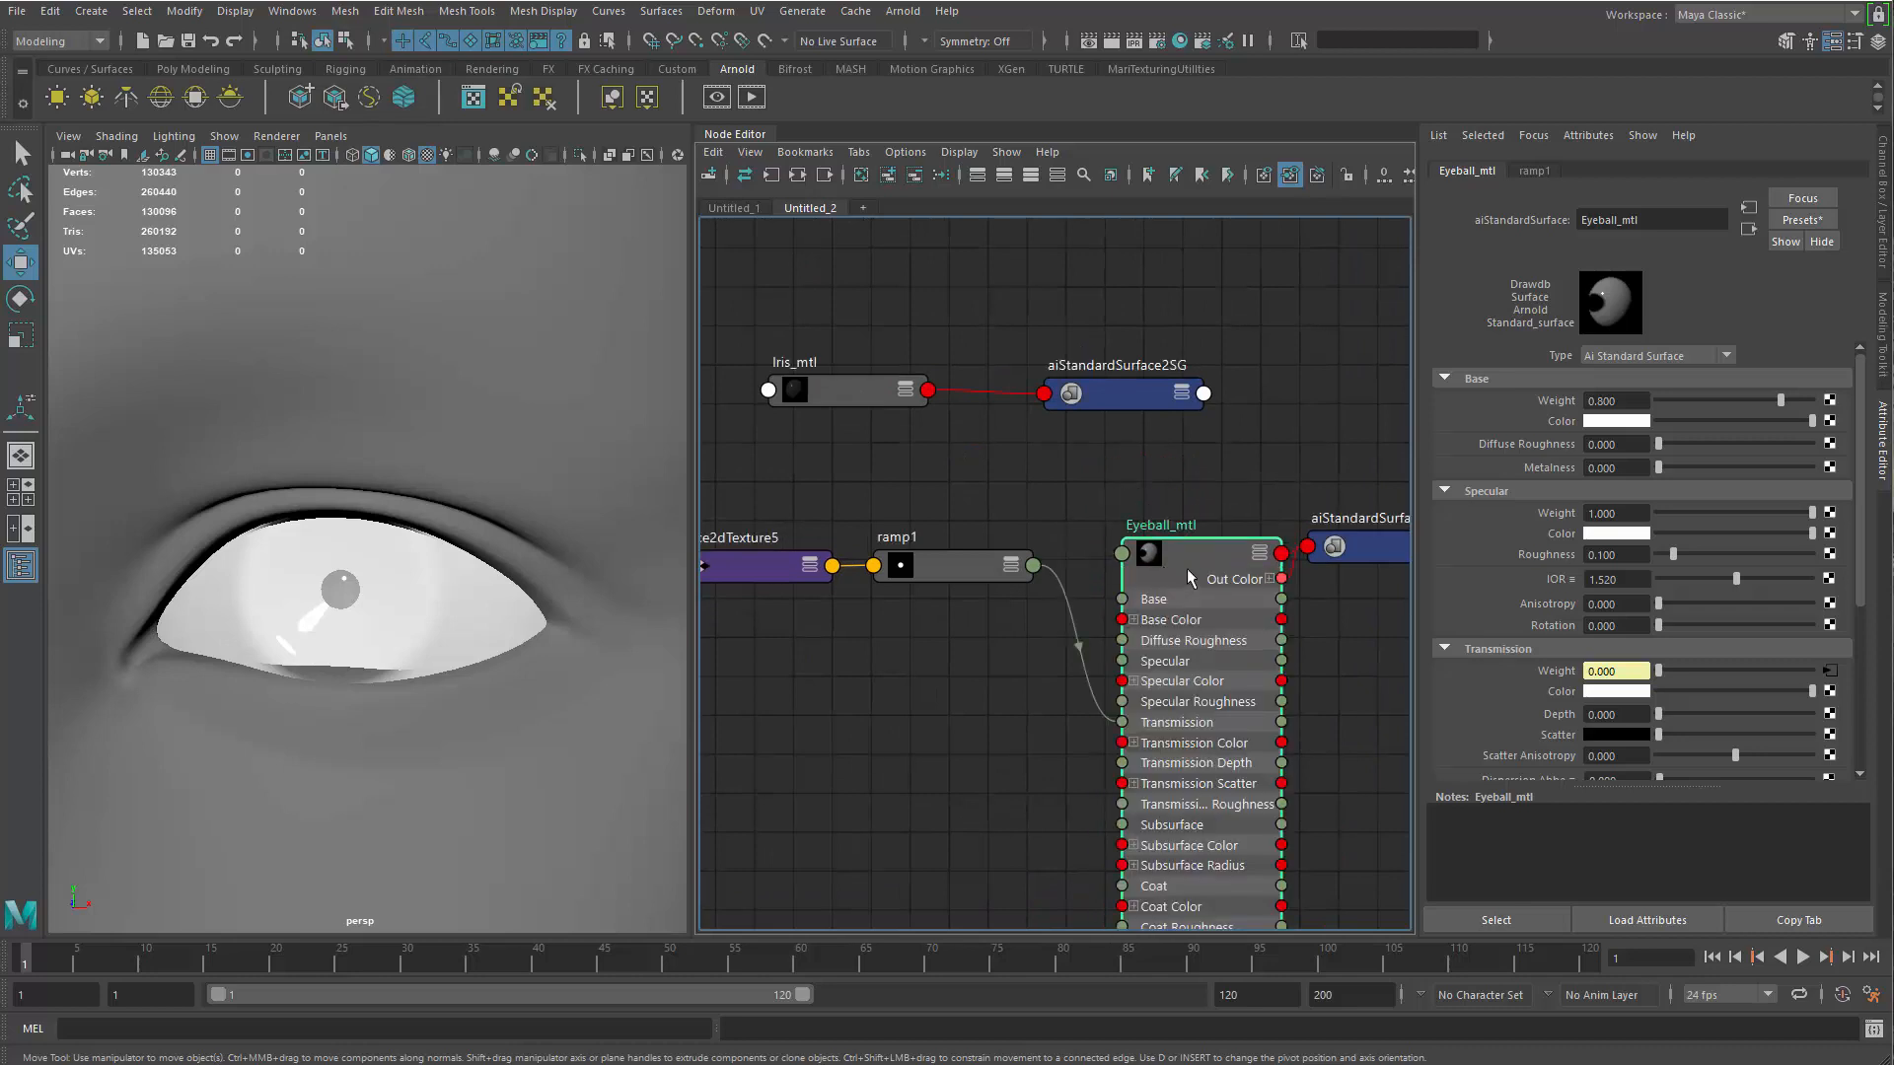
Toggle the node titles between type and name, ending on names, and collapse Eyeball_mtl to its compact view
key("t")
key("t")
key("t")
key("t")
key("t")
key("t")
left_click_drag(1205, 543, 1176, 579)
key("1")
Place Iris_mtl and its shading group together above the ramp1 and Eyeball_mtl row
middle_click_drag(989, 586, 901, 623, "alt")
right_click_drag(986, 742, 1268, 770, "alt")
middle_click_drag(863, 360, 1106, 533, "alt")
right_click_drag(1106, 533, 929, 486, "alt")
middle_click_drag(928, 485, 928, 474, "alt")
left_click_drag(967, 422, 993, 435)
left_click(1221, 436, "shift")
left_click_drag(1221, 438, 1379, 475)
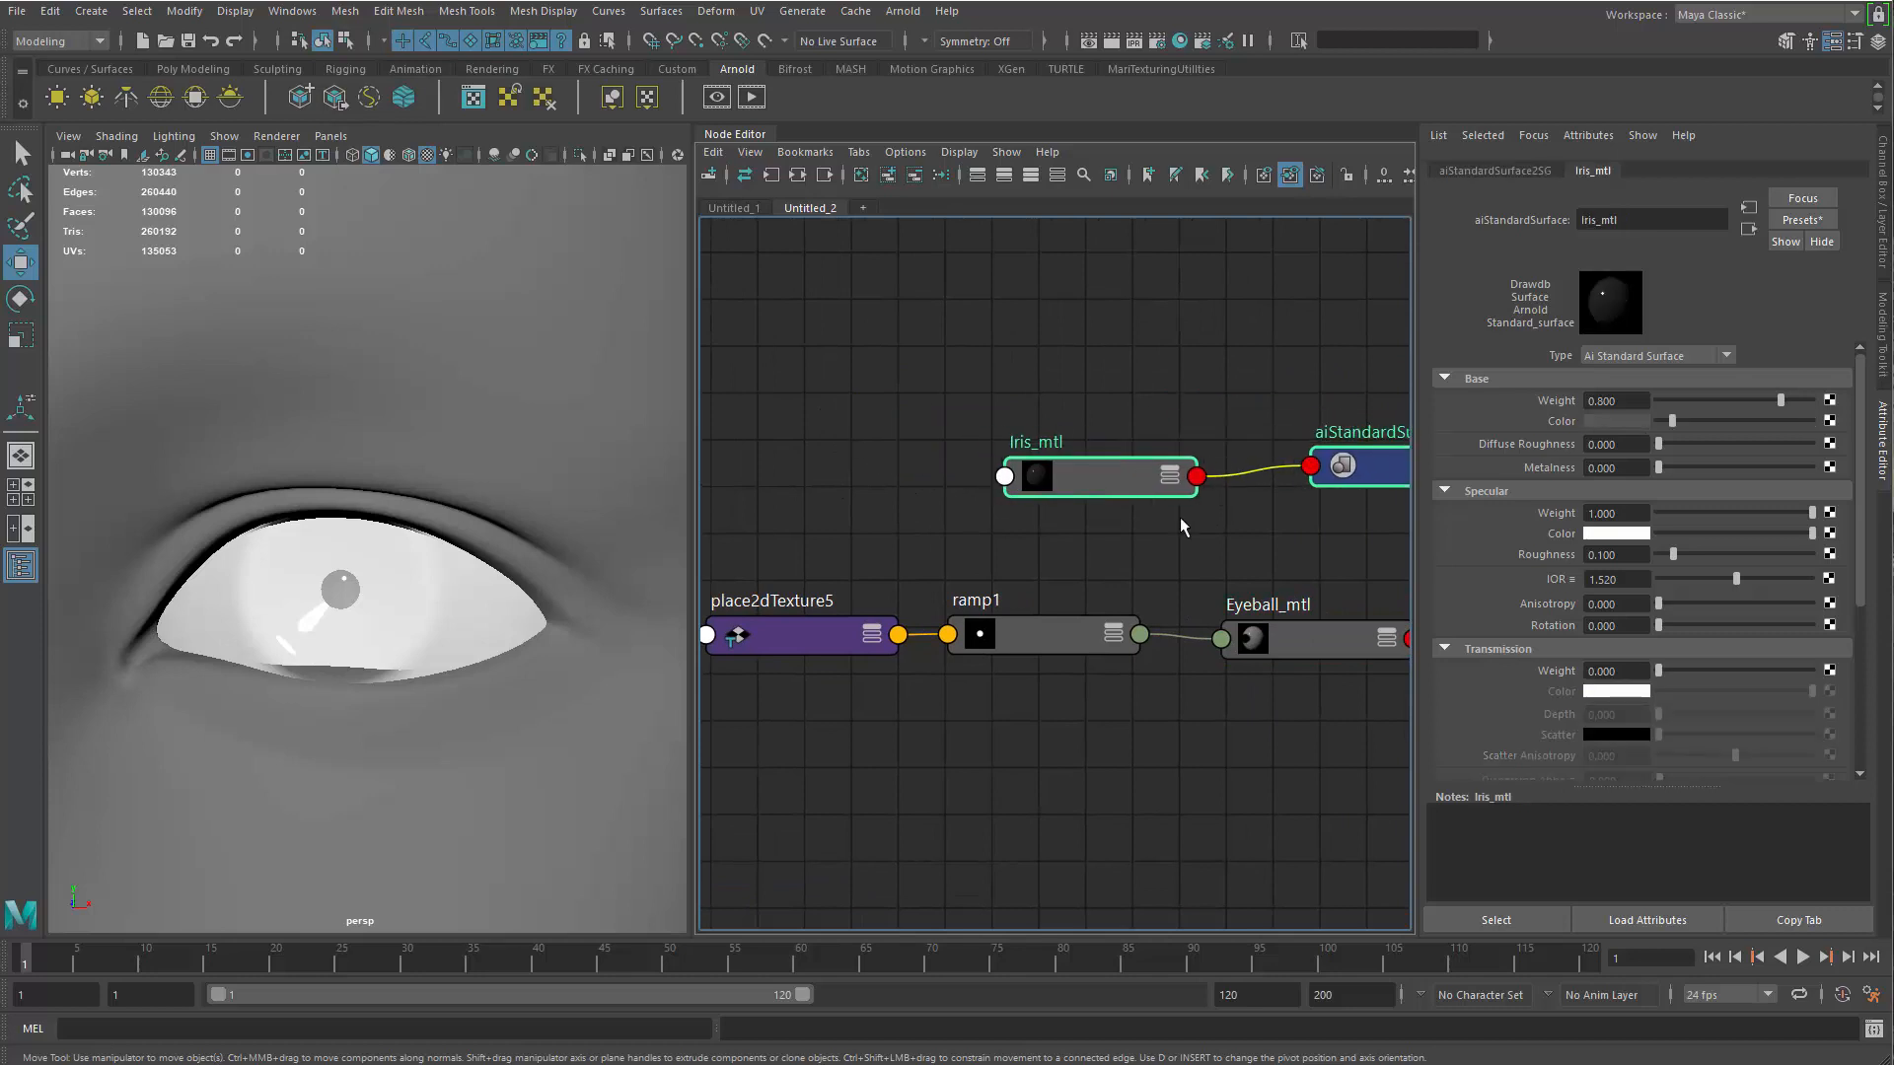
Move place2dTexture5 and ramp1 below Eyeball_mtl to free space around the materials, and select Iris_mtl
middle_click_drag(759, 564, 822, 414, "alt")
left_click_drag(823, 406, 1077, 637)
left_click_drag(1092, 501, 1118, 720)
left_click(1144, 582)
left_click_drag(1176, 329, 1199, 324)
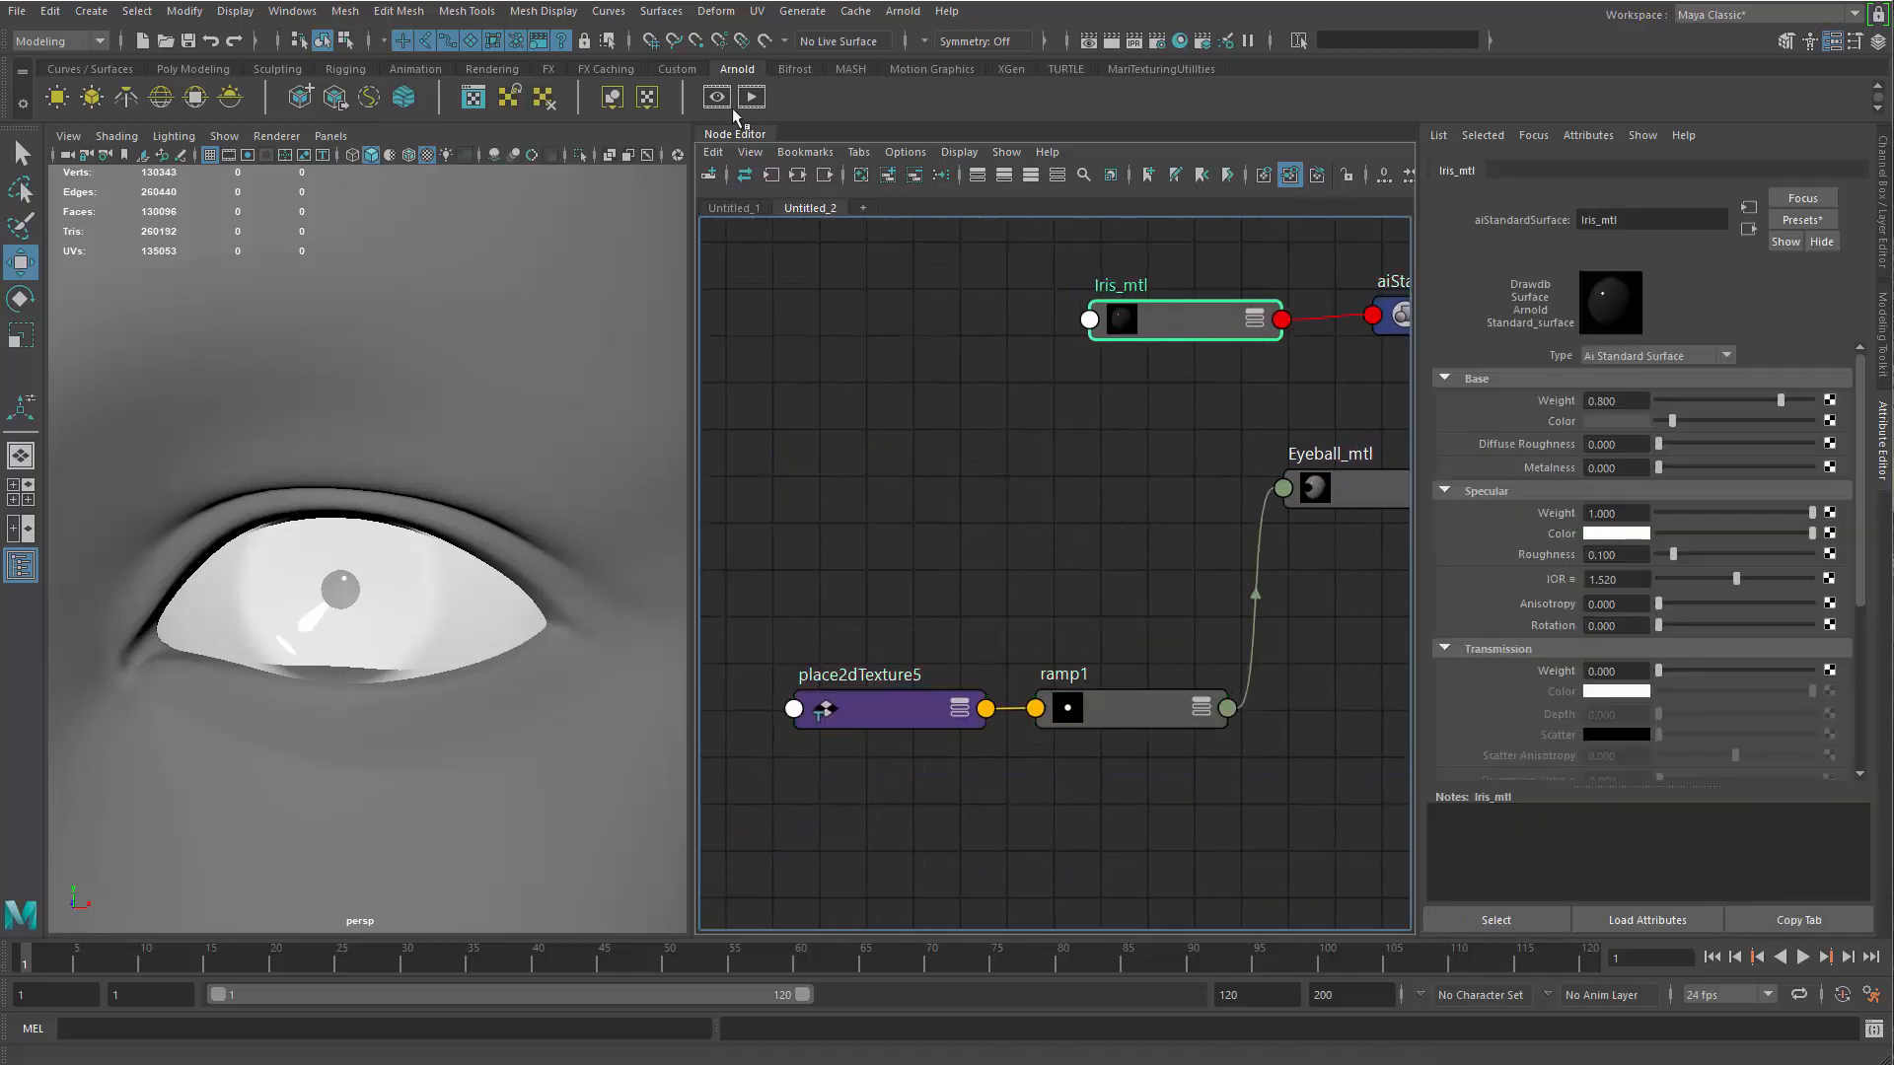
Render the eye in the Arnold RenderView, inspect the iris and pupil up close, and close the window
left_click(720, 95)
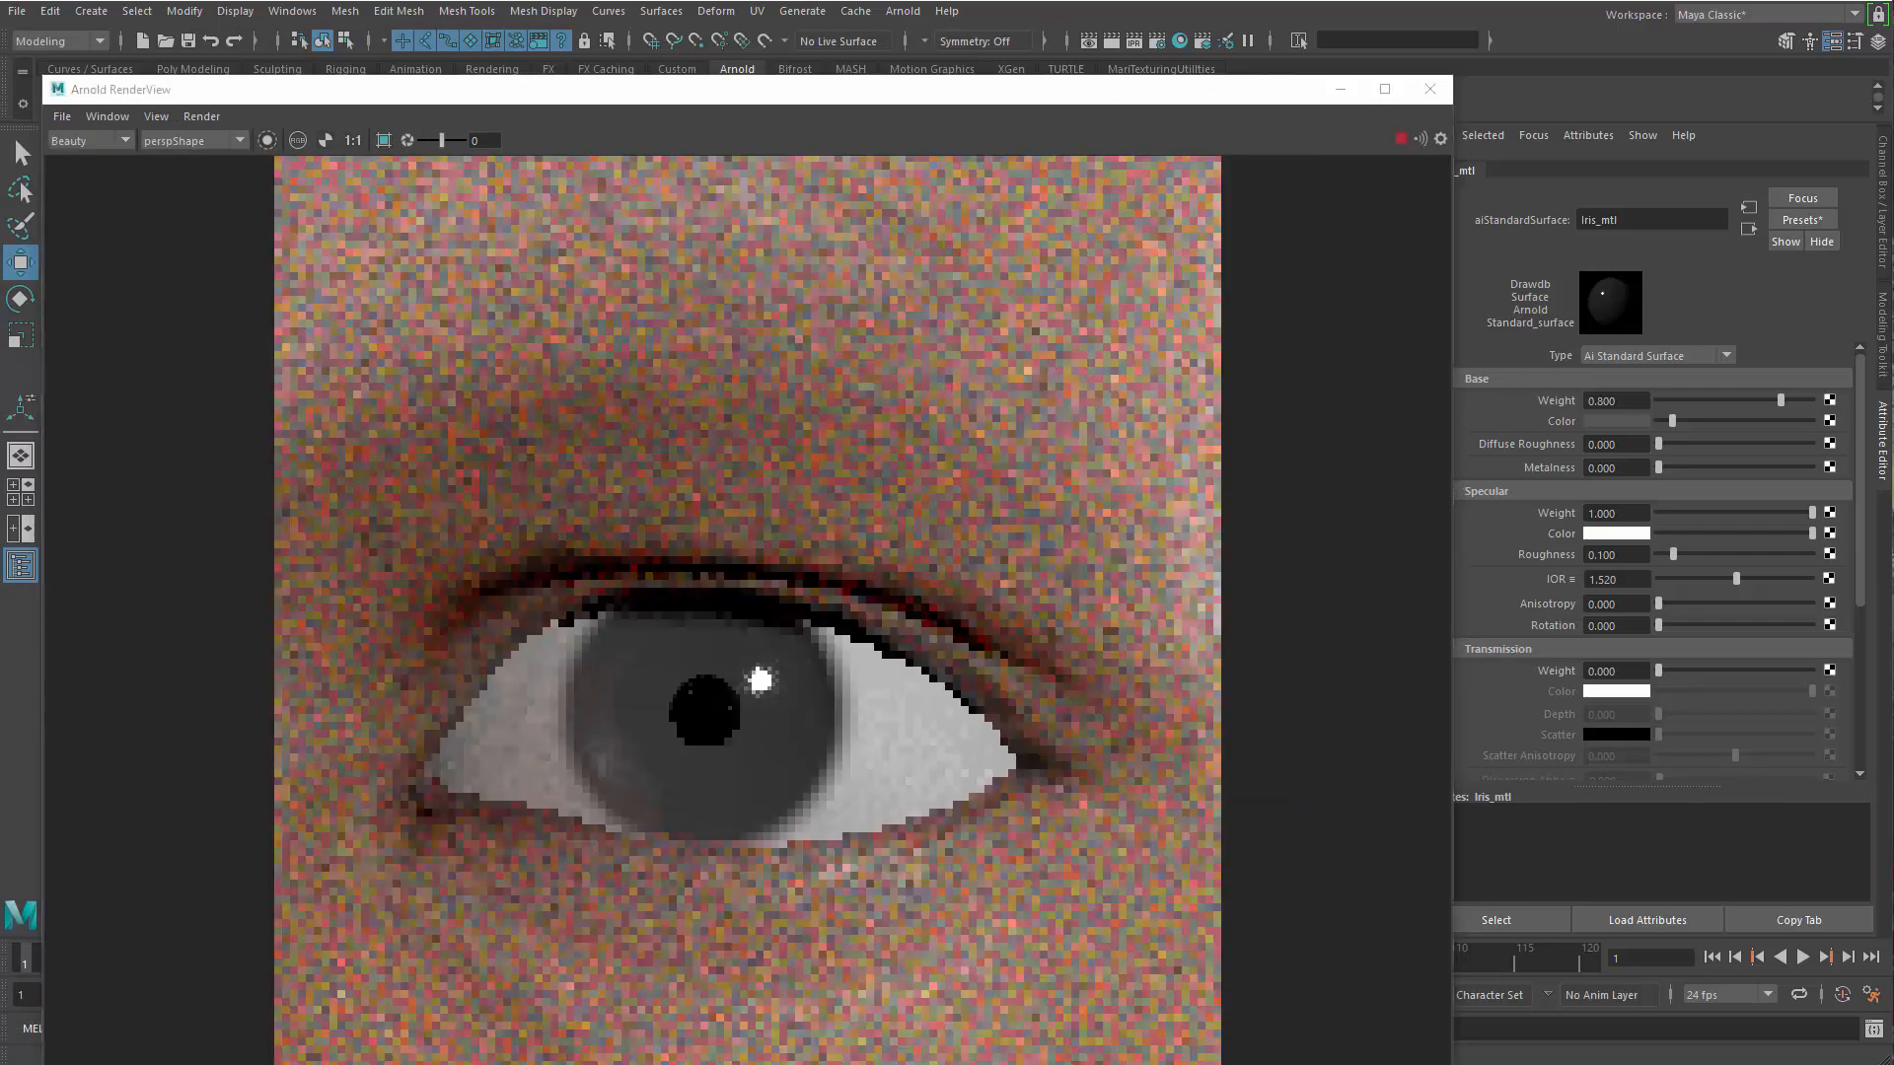
middle_click_drag(836, 730, 878, 635, "alt")
right_click_drag(877, 635, 1095, 881, "alt")
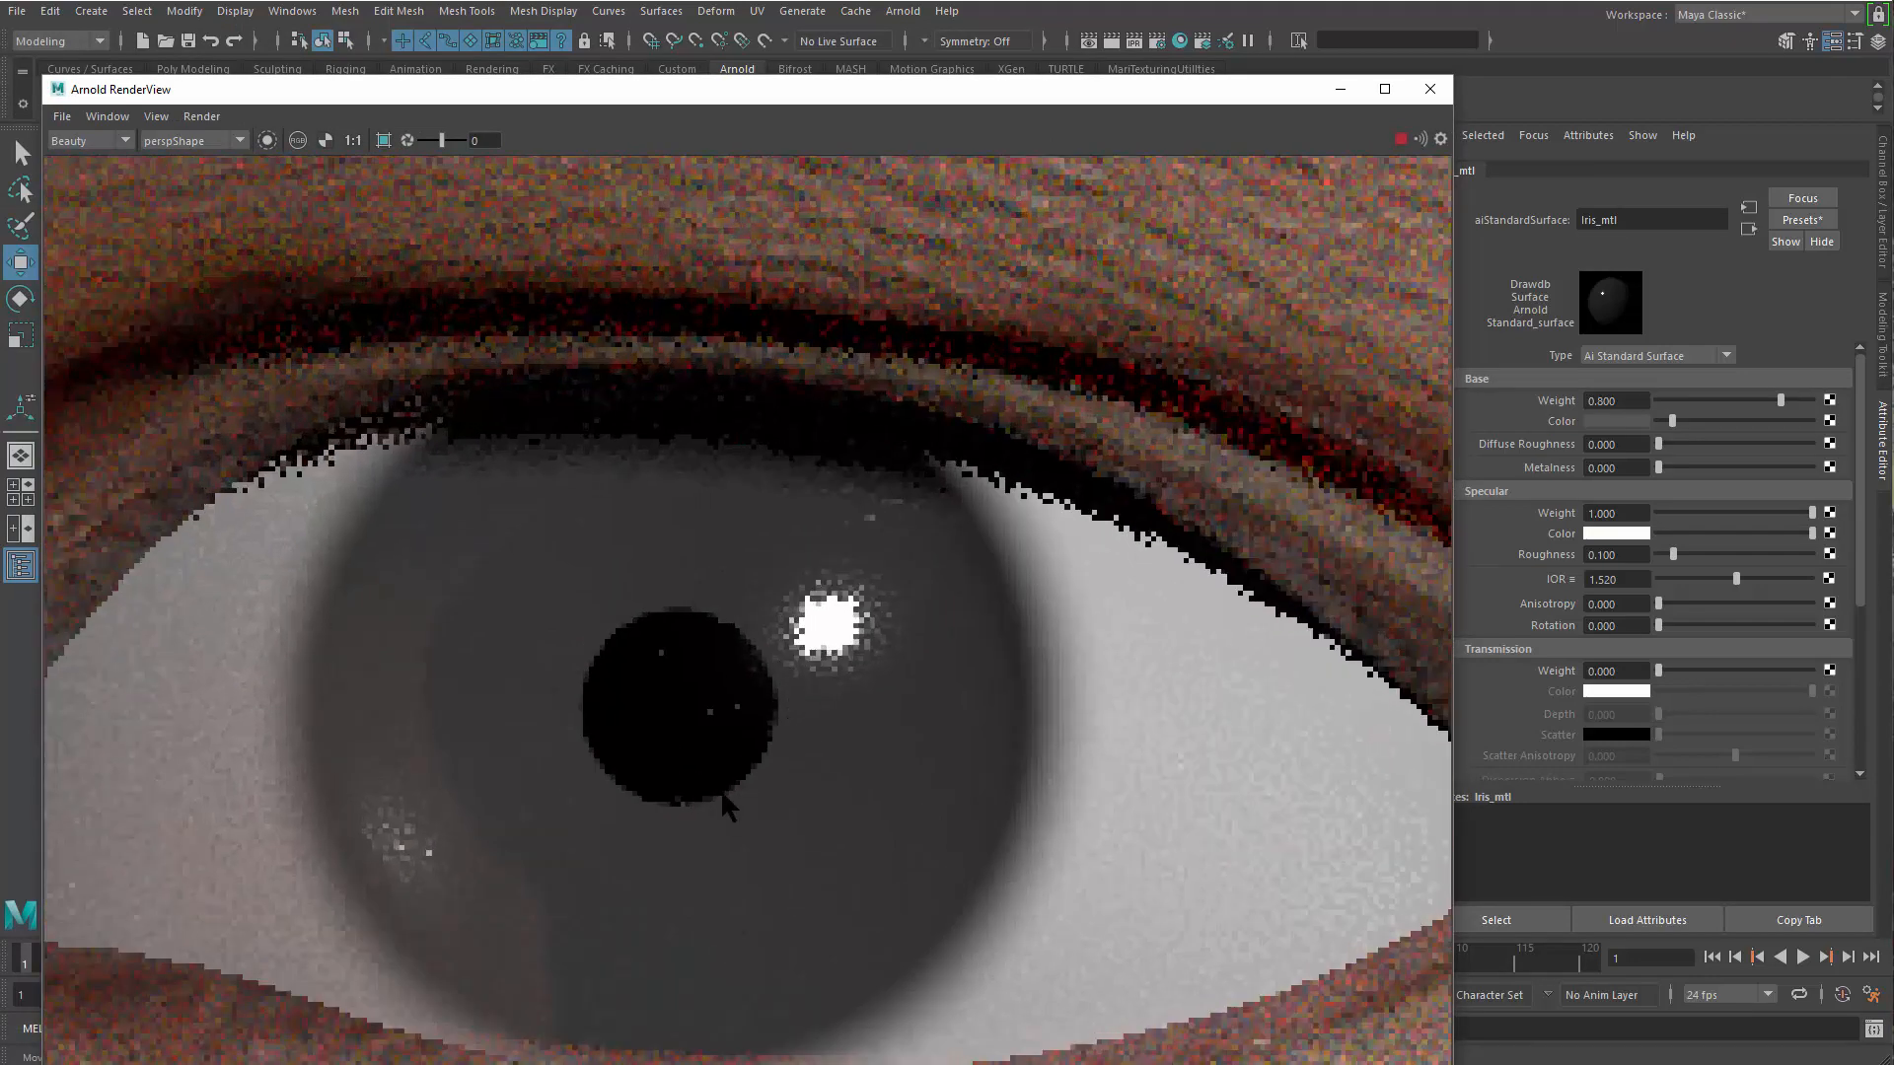
right_click_drag(496, 606, 1370, 255, "alt")
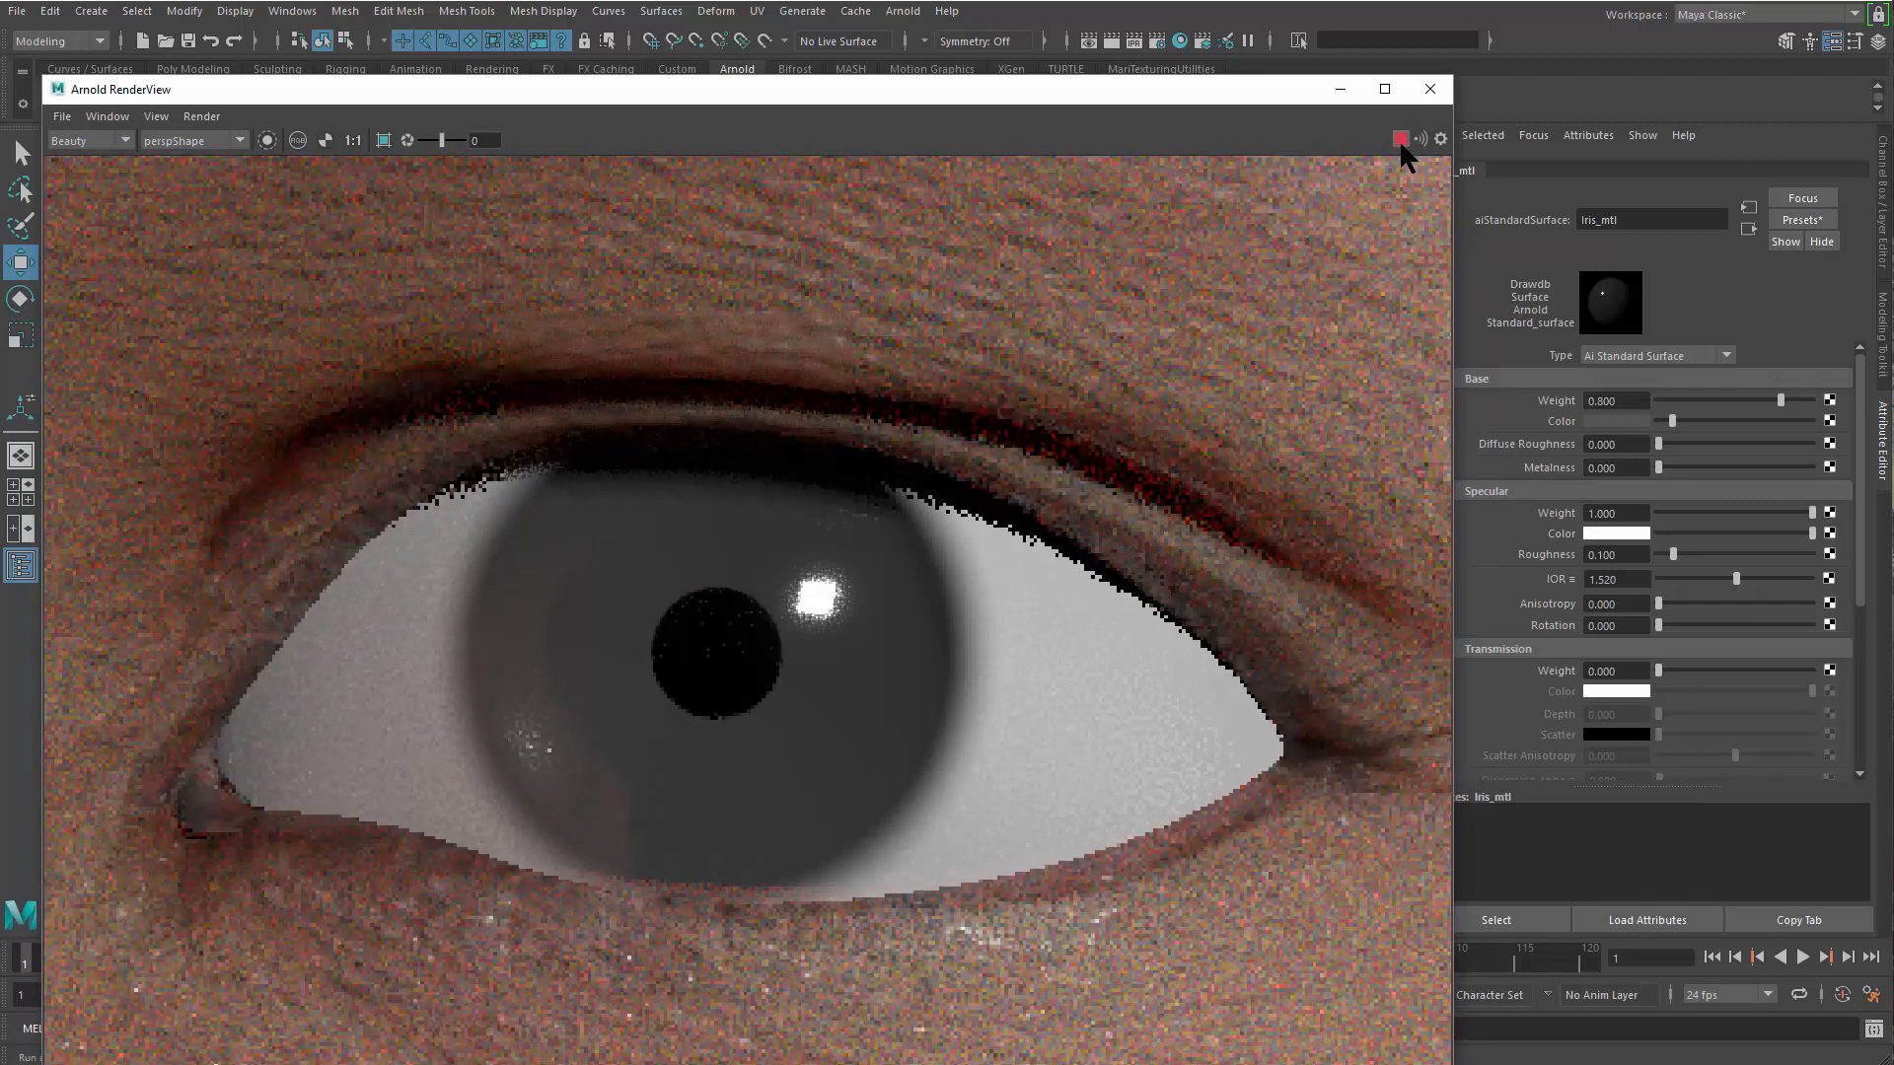
left_click(1431, 89)
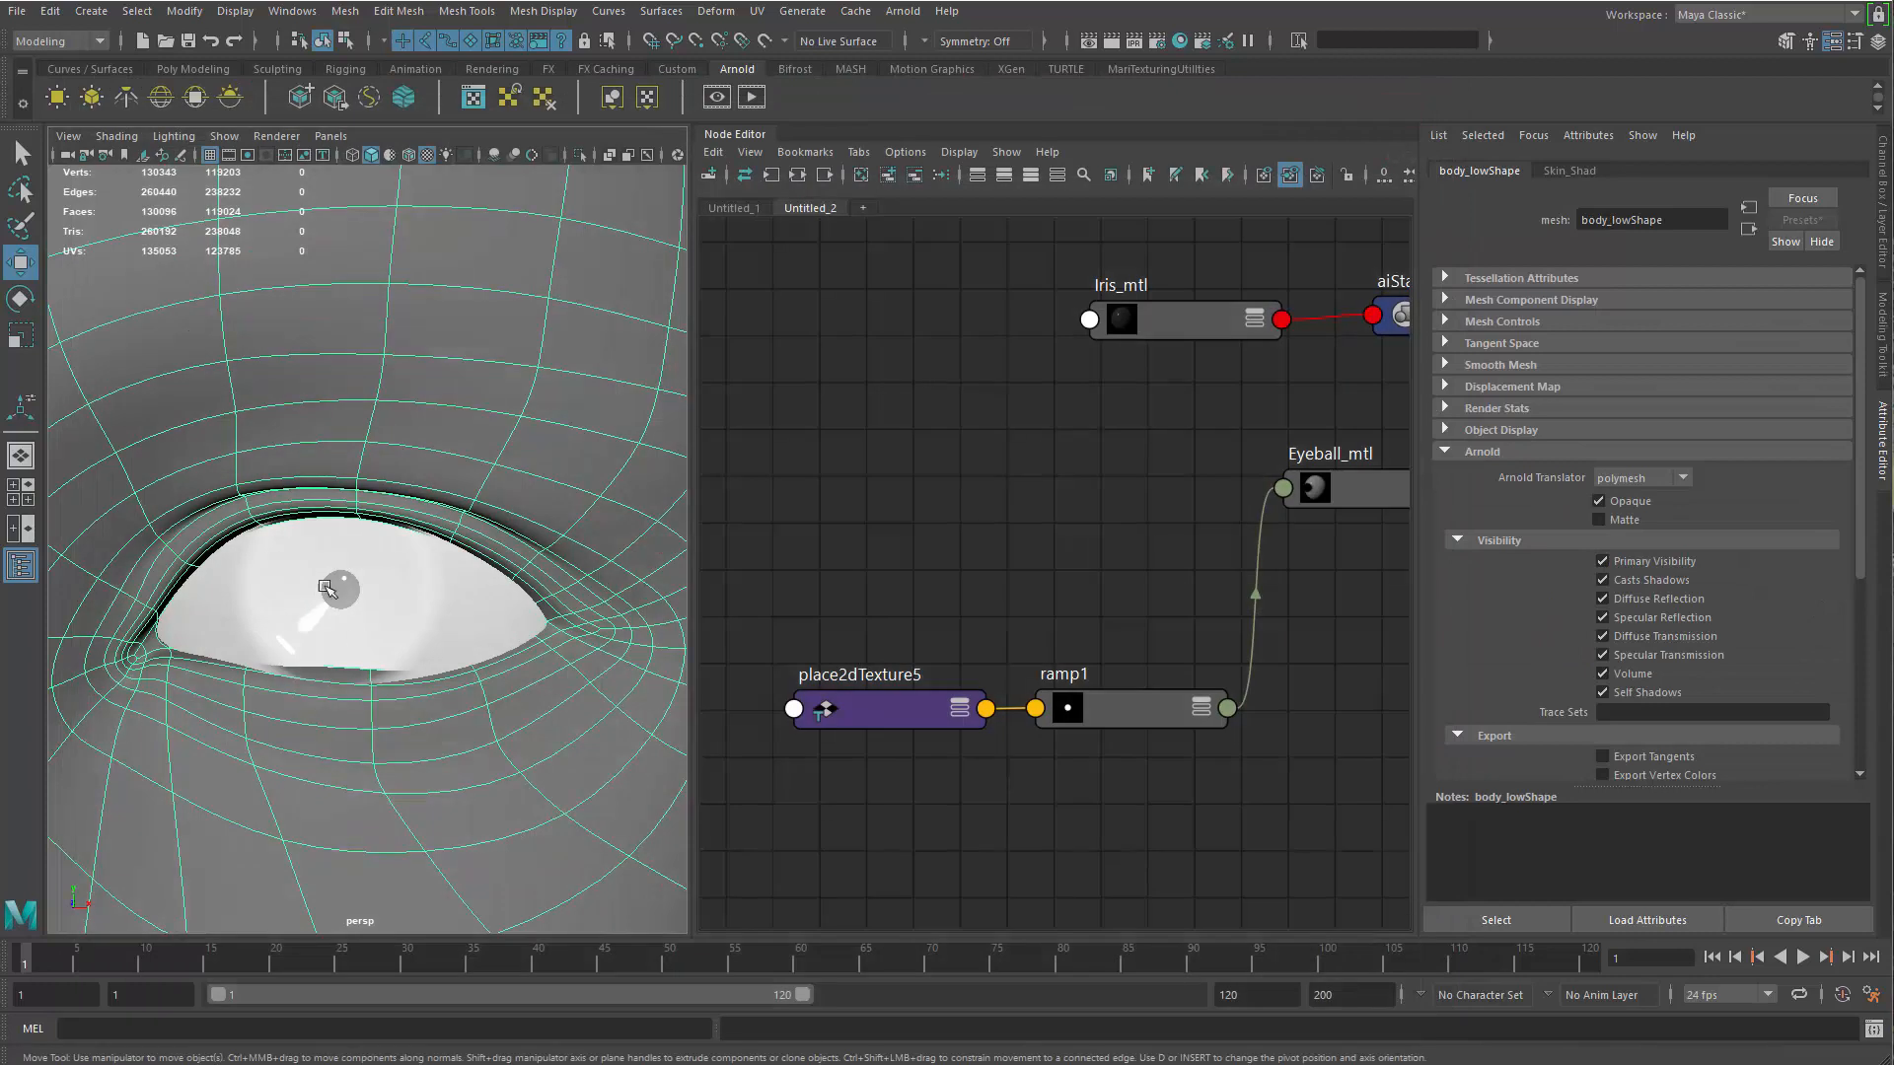
Expand the Geometry attributes of Iris_mtl and examine its Opacity setting
left_click(1124, 404)
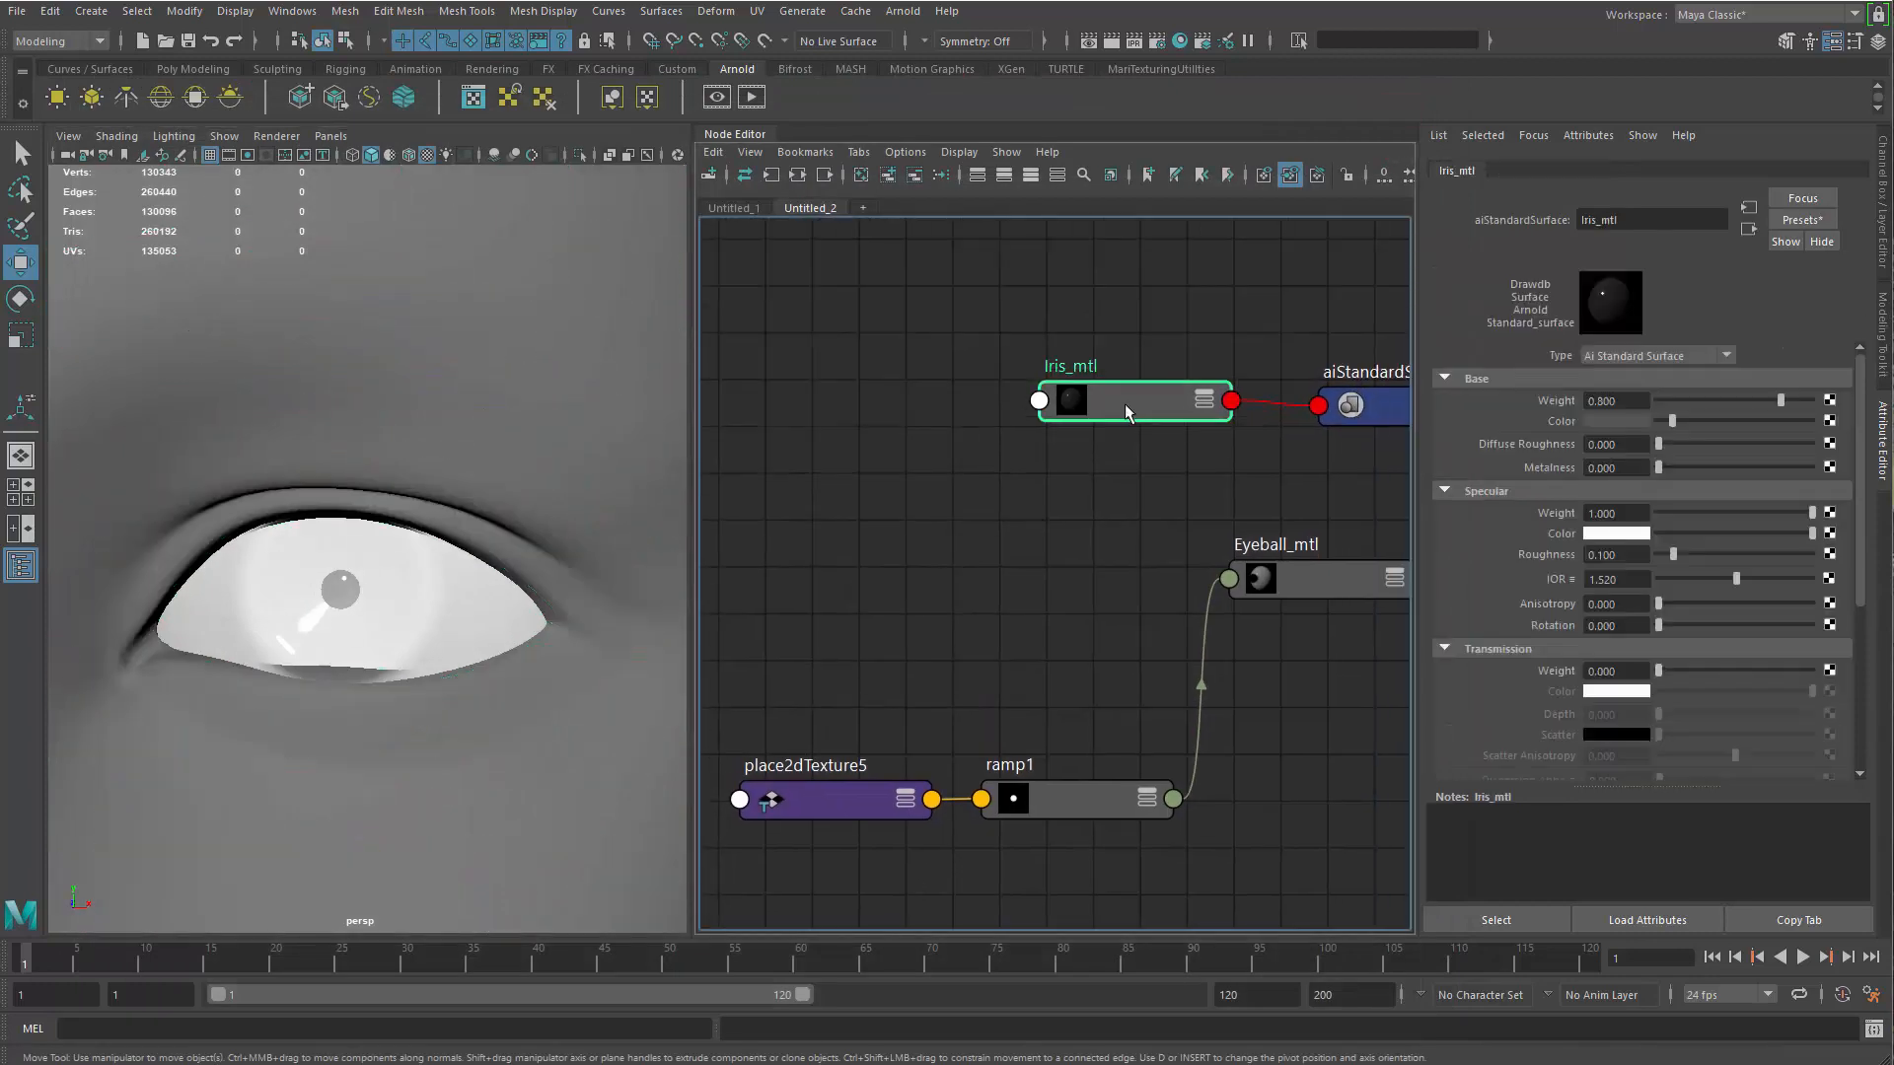
left_click_drag(1862, 528, 1771, 744)
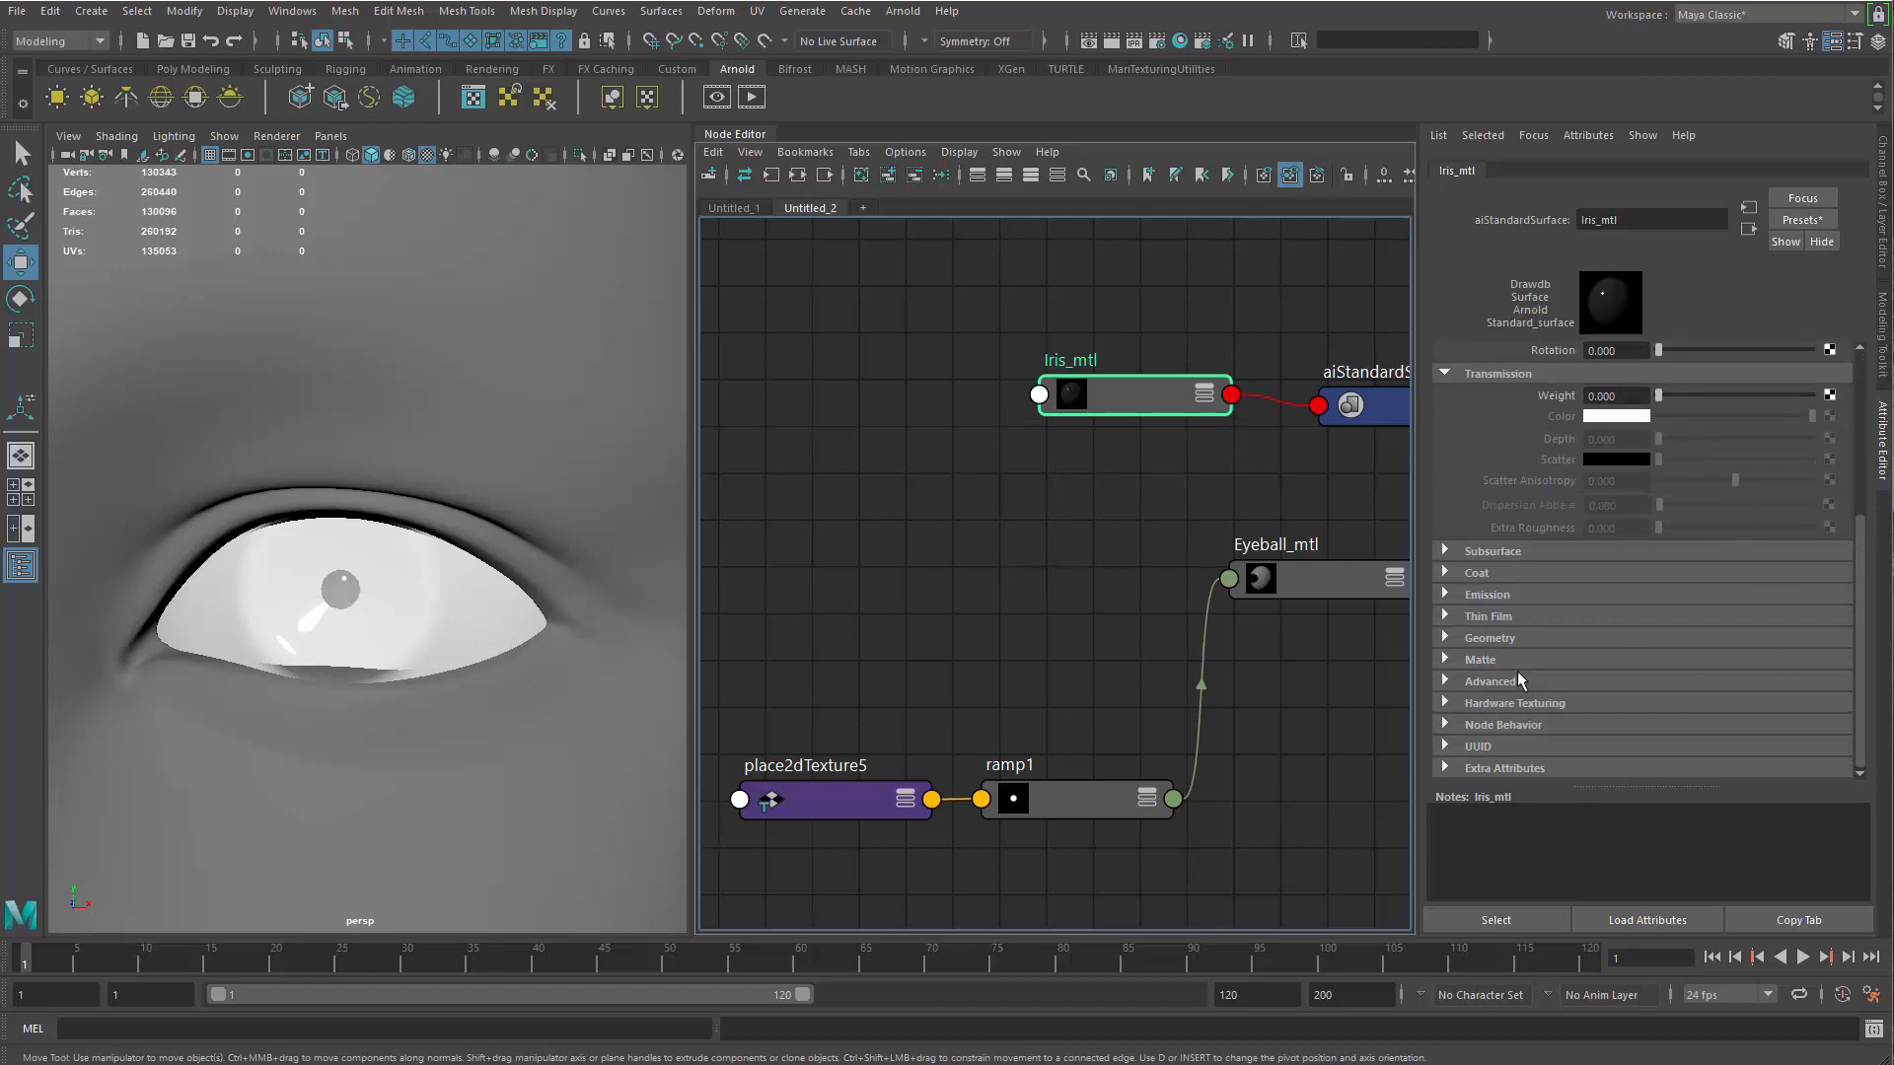
left_click(1473, 641)
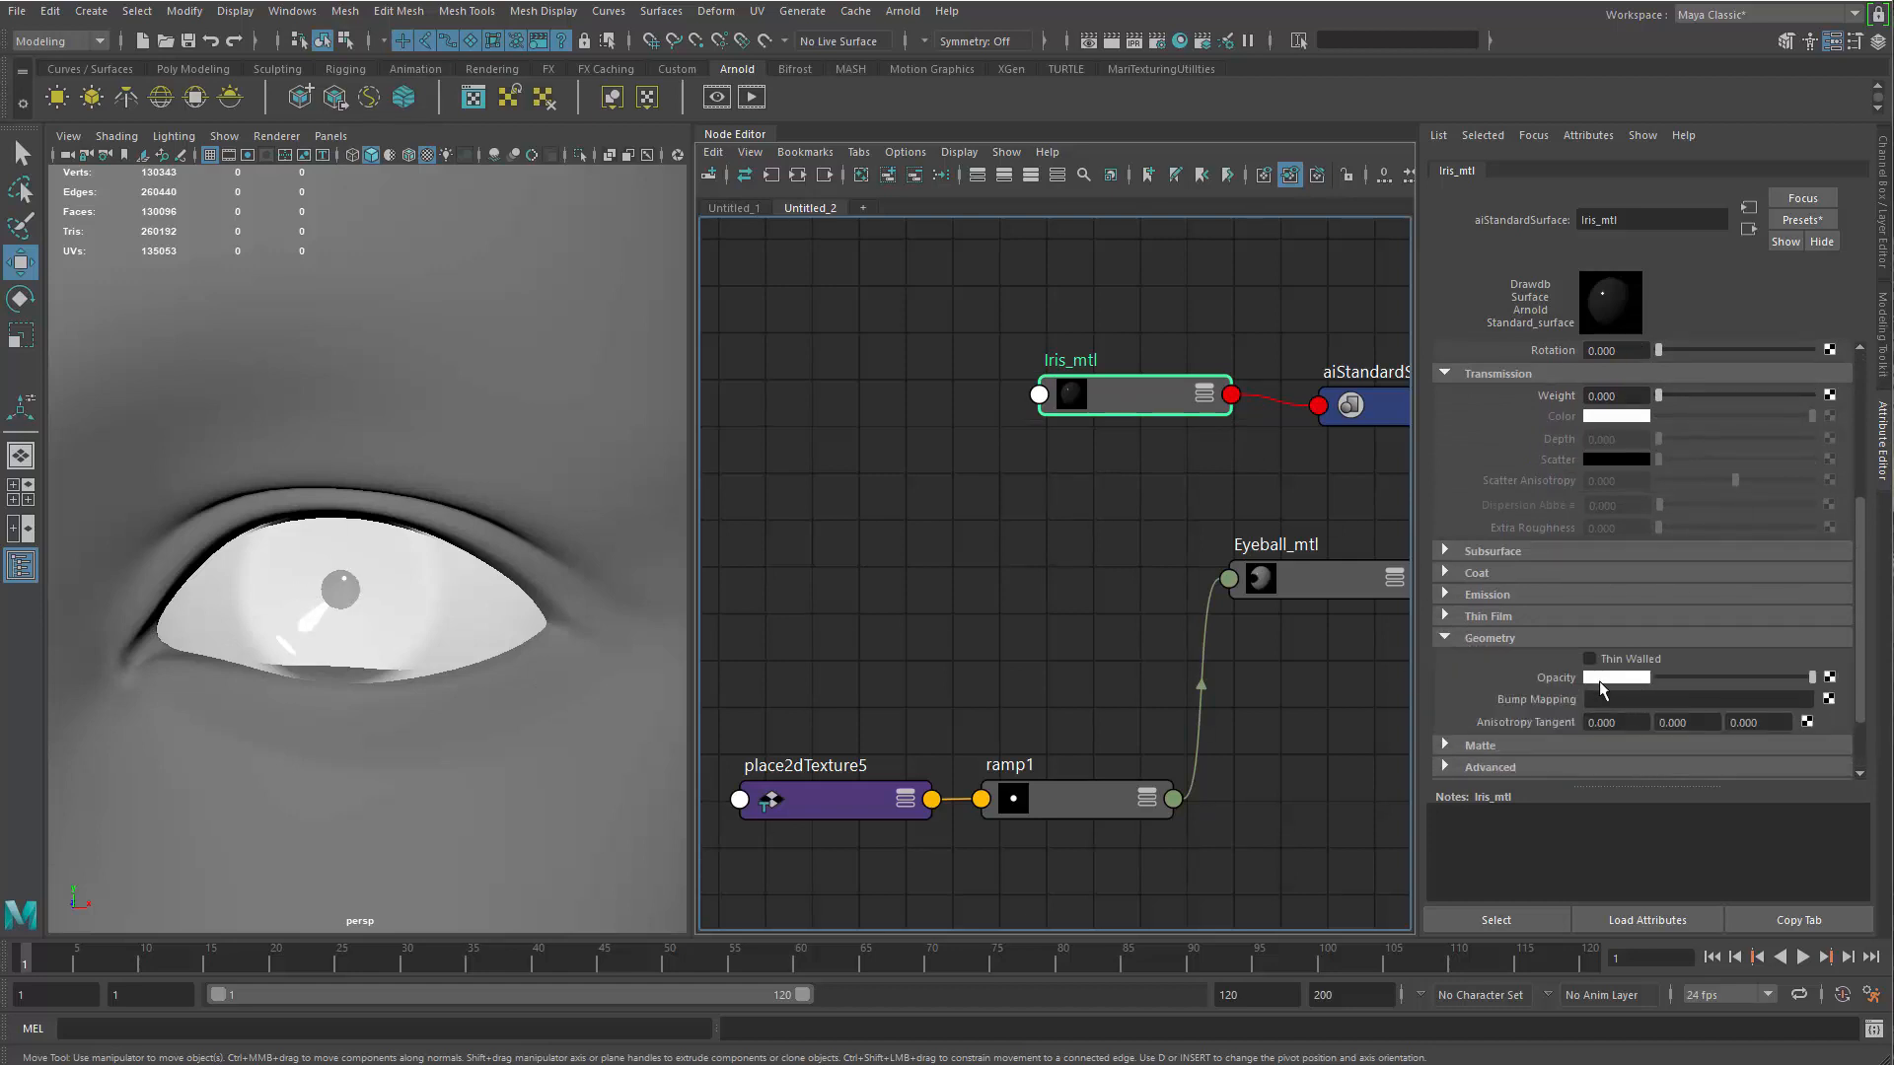
left_click_drag(1858, 584, 1867, 469)
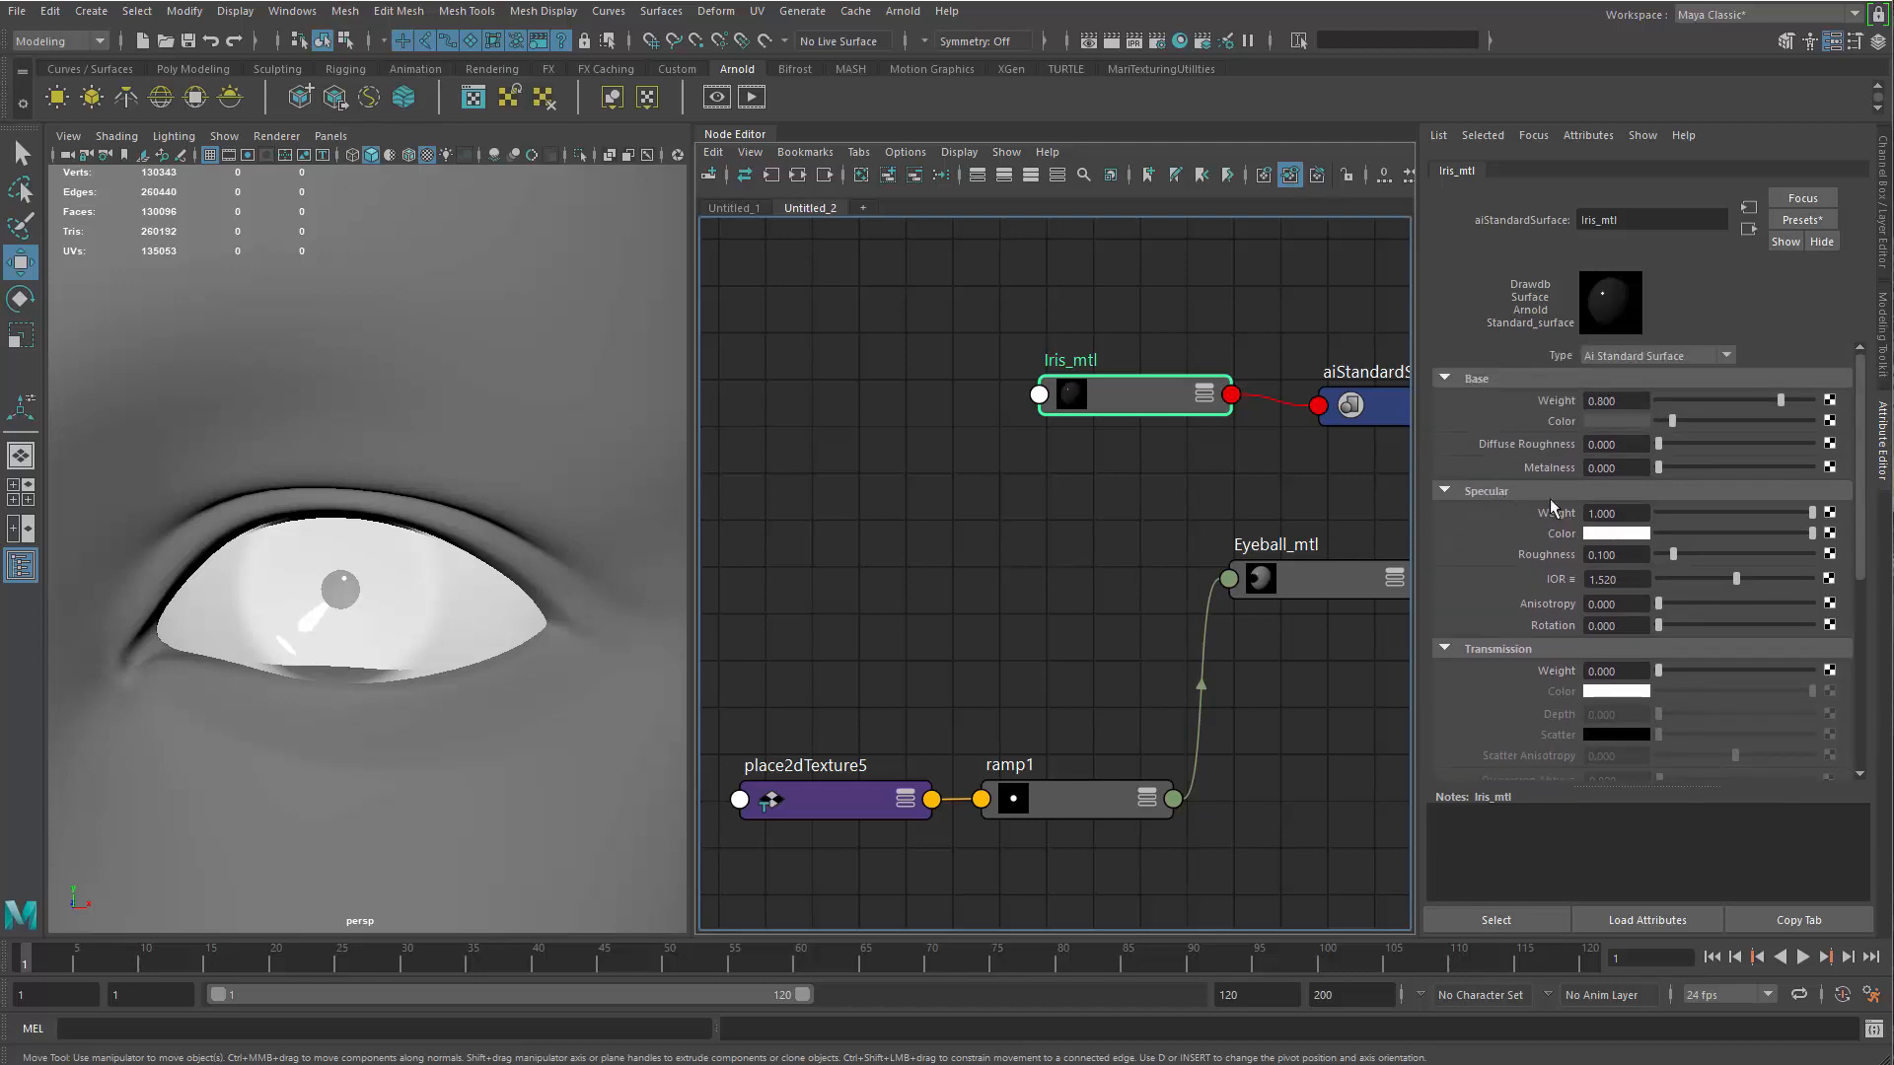
scroll(1669, 718, "down", 6)
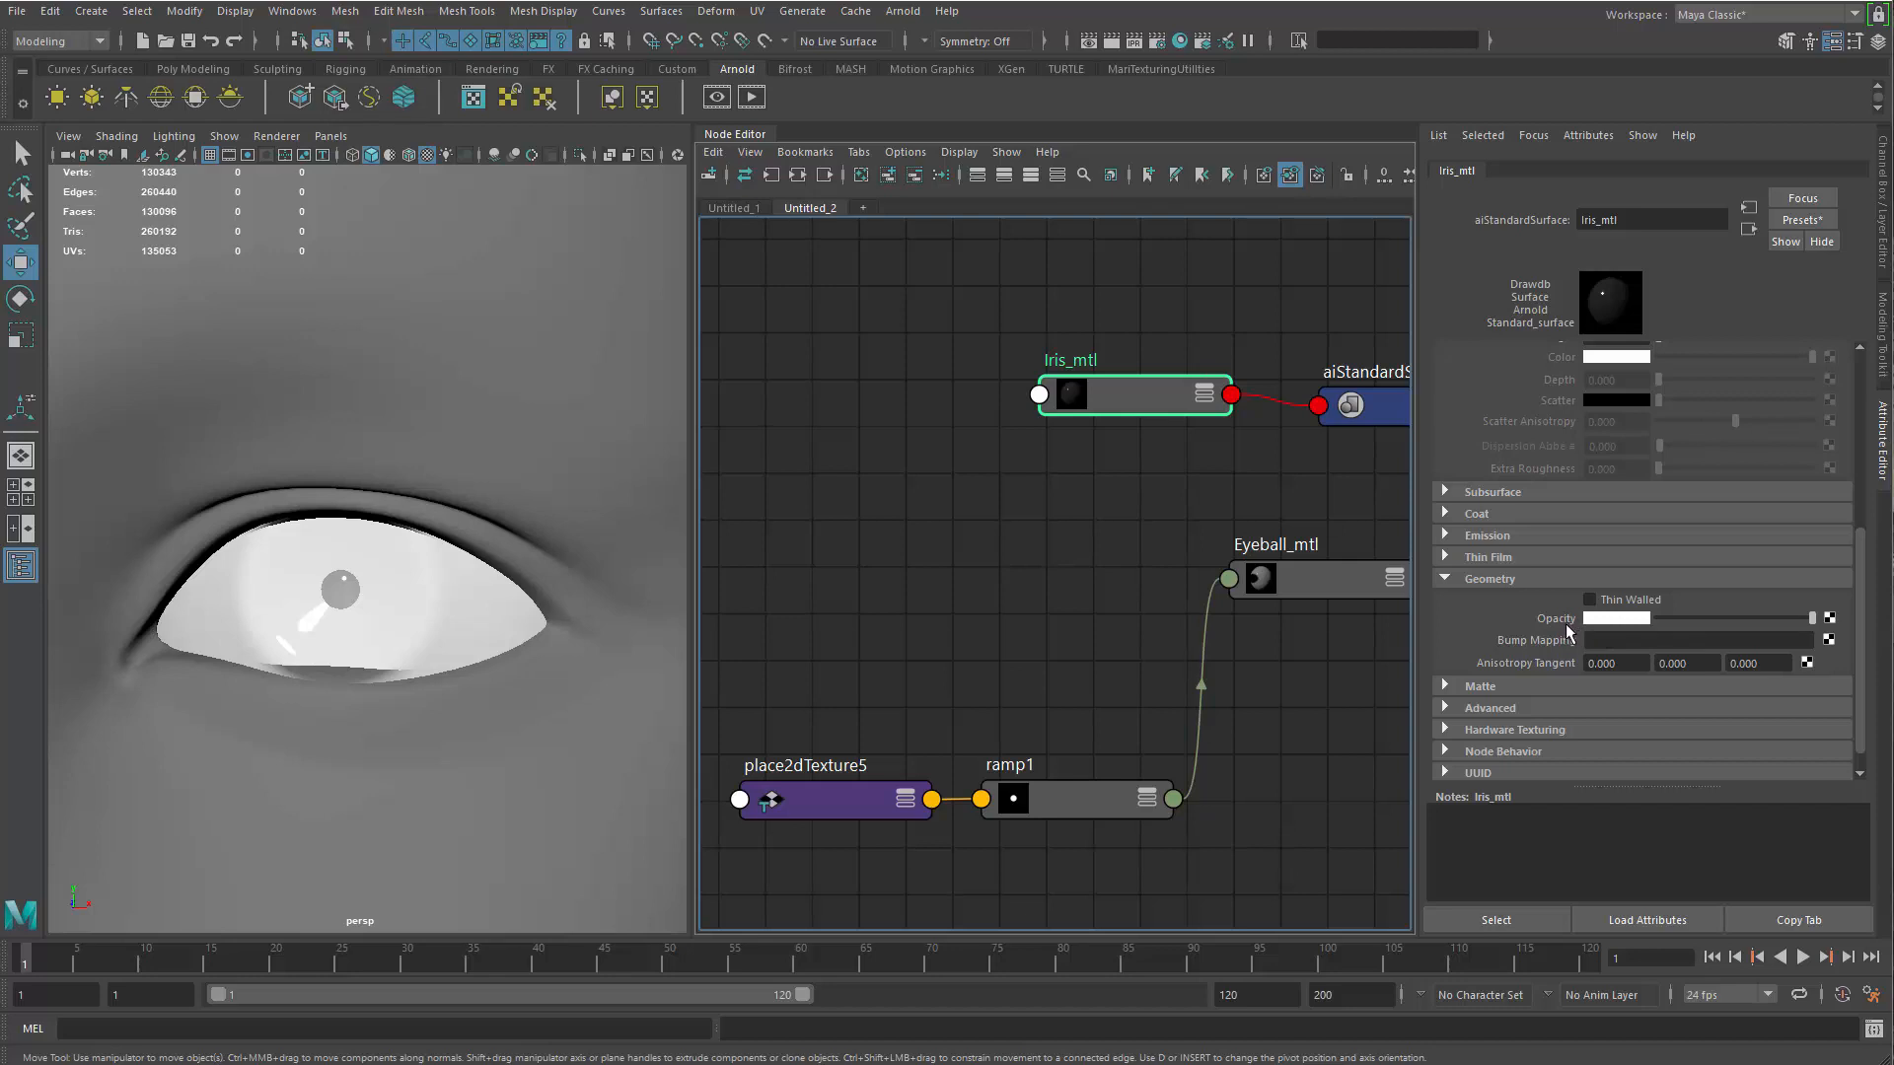
Duplicate the ramp1 node and place the copy beside Eyeball_mtl, below Iris_mtl
middle_click_drag(1028, 594, 1086, 599)
left_click(1047, 757)
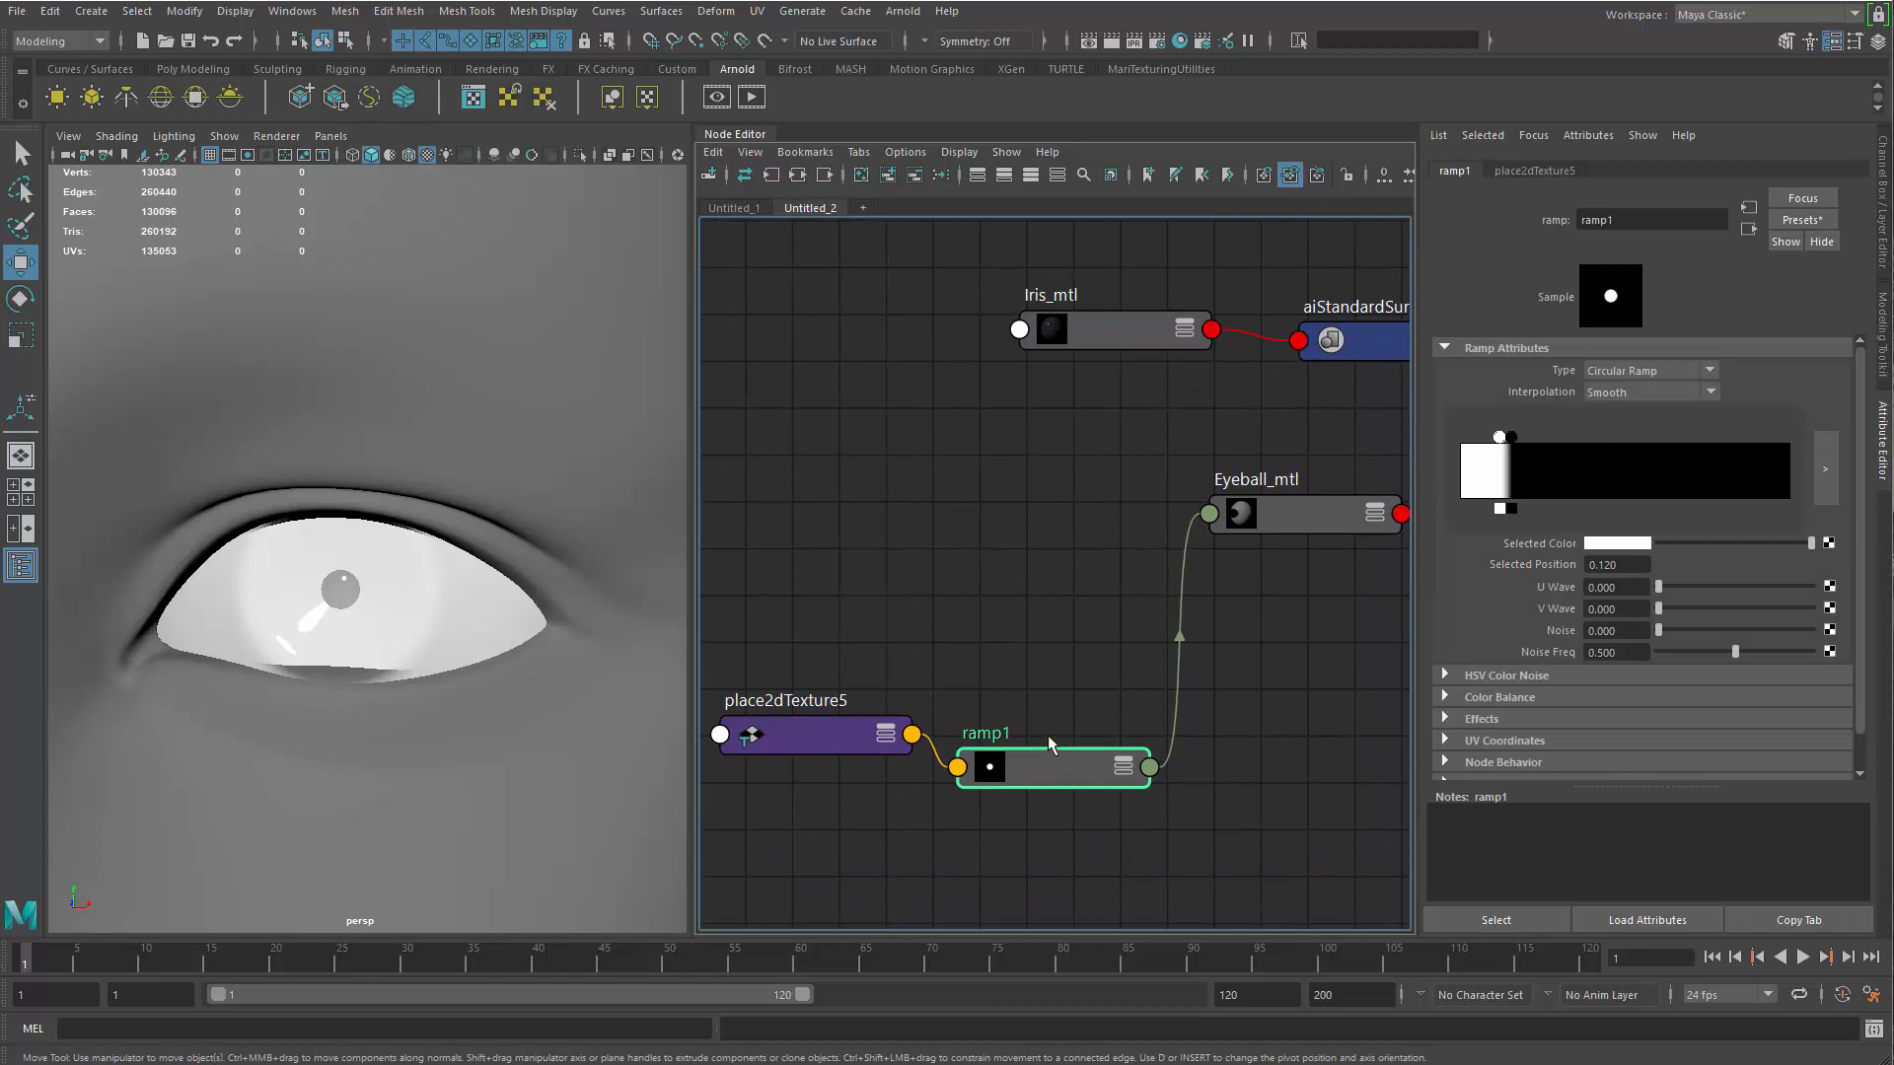
key("ctrl+d")
left_click_drag(1037, 513, 1142, 508)
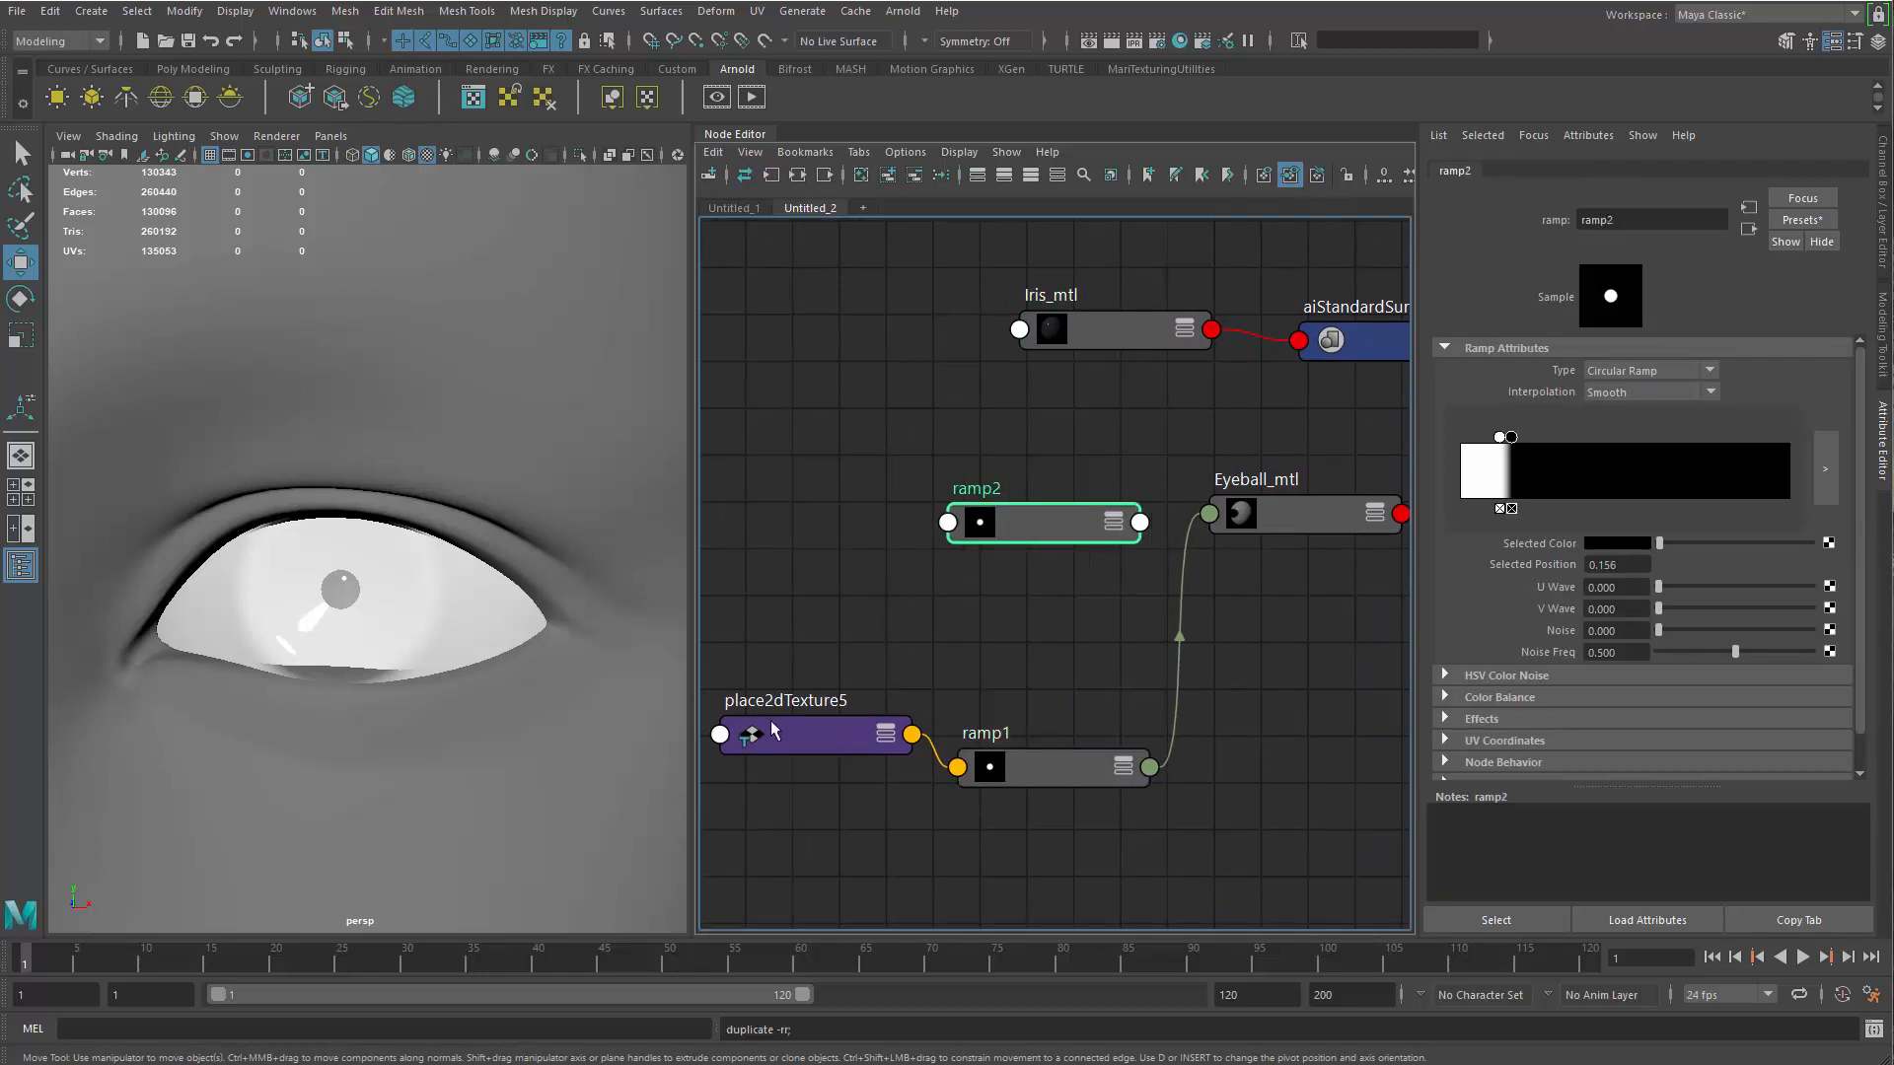
Connect place2dTexture5 to ramp2 and spread out the placement, ramp2 and Eyeball_mtl nodes
middle_click_drag(1032, 524, 1038, 521)
left_click_drag(1070, 533, 1095, 548)
left_click_drag(831, 736, 800, 635)
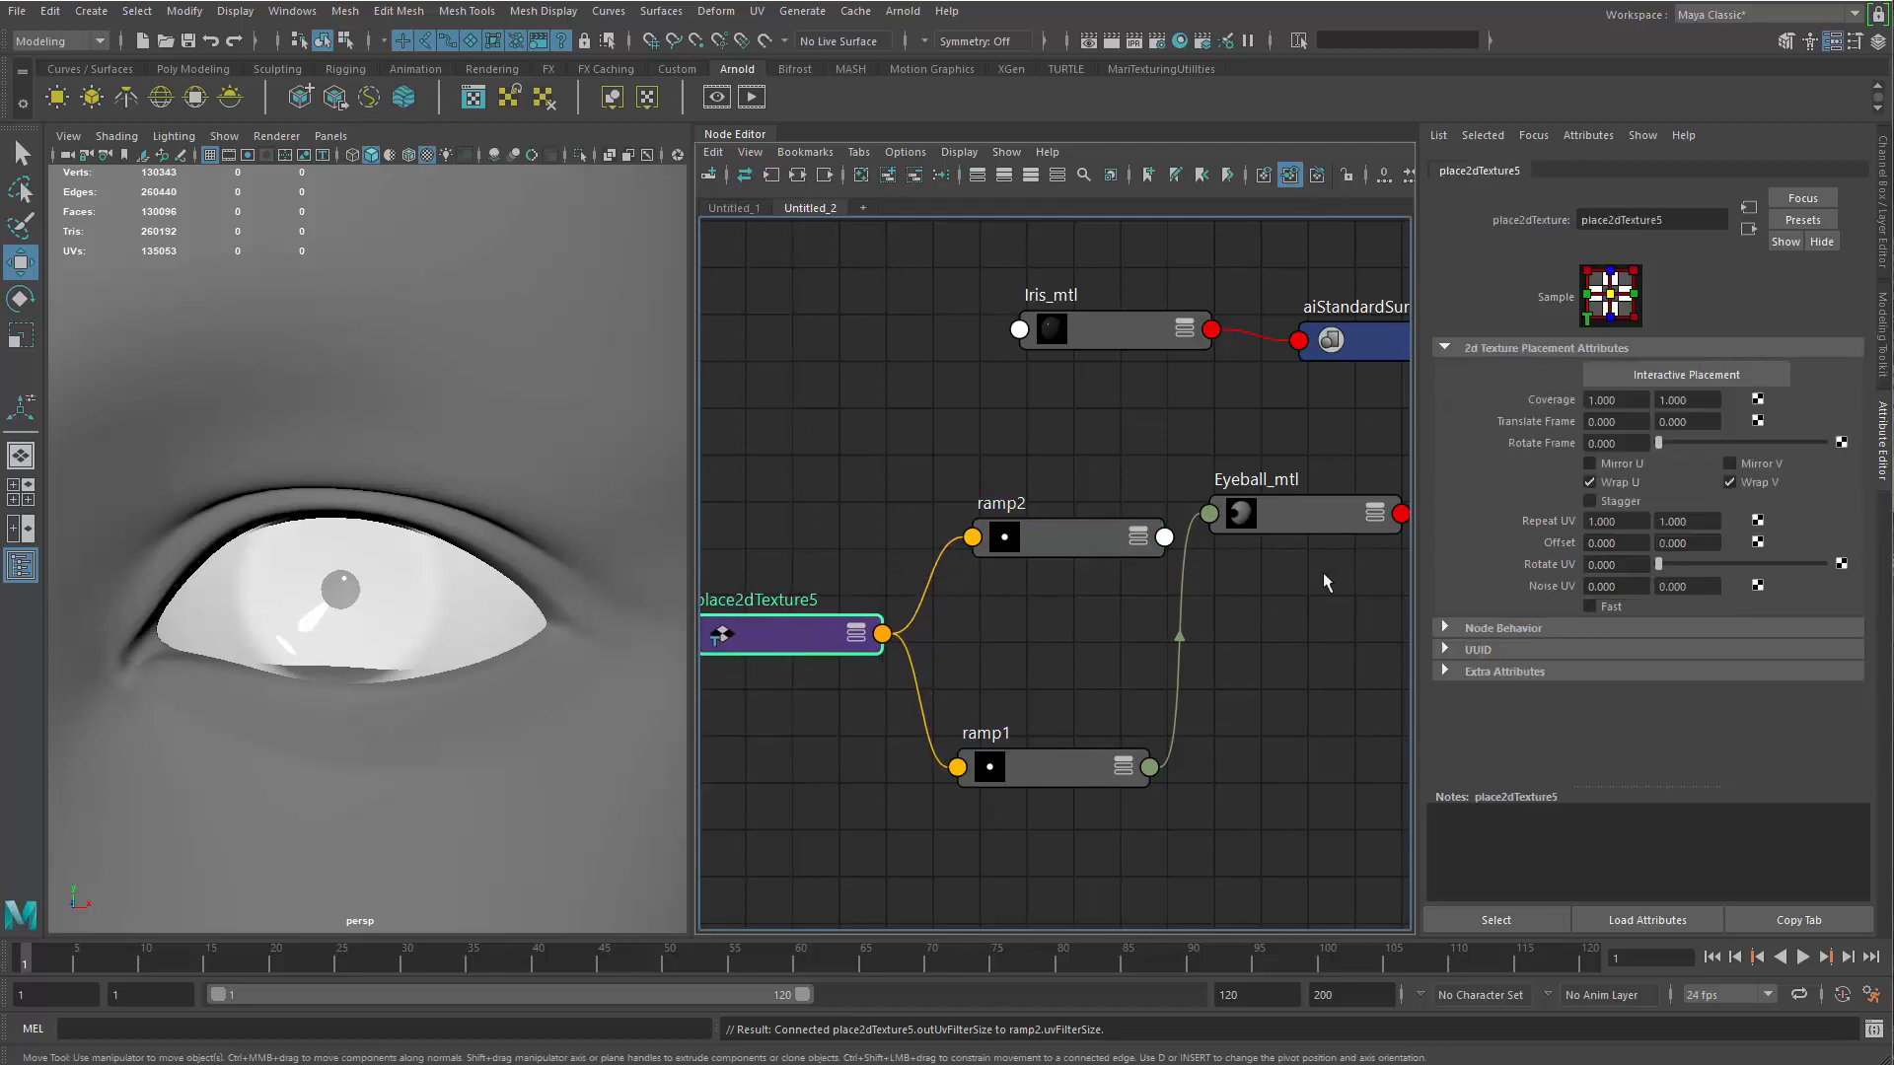
left_click_drag(1219, 530, 1234, 564)
left_click_drag(1060, 513, 1070, 483)
left_click(1318, 547)
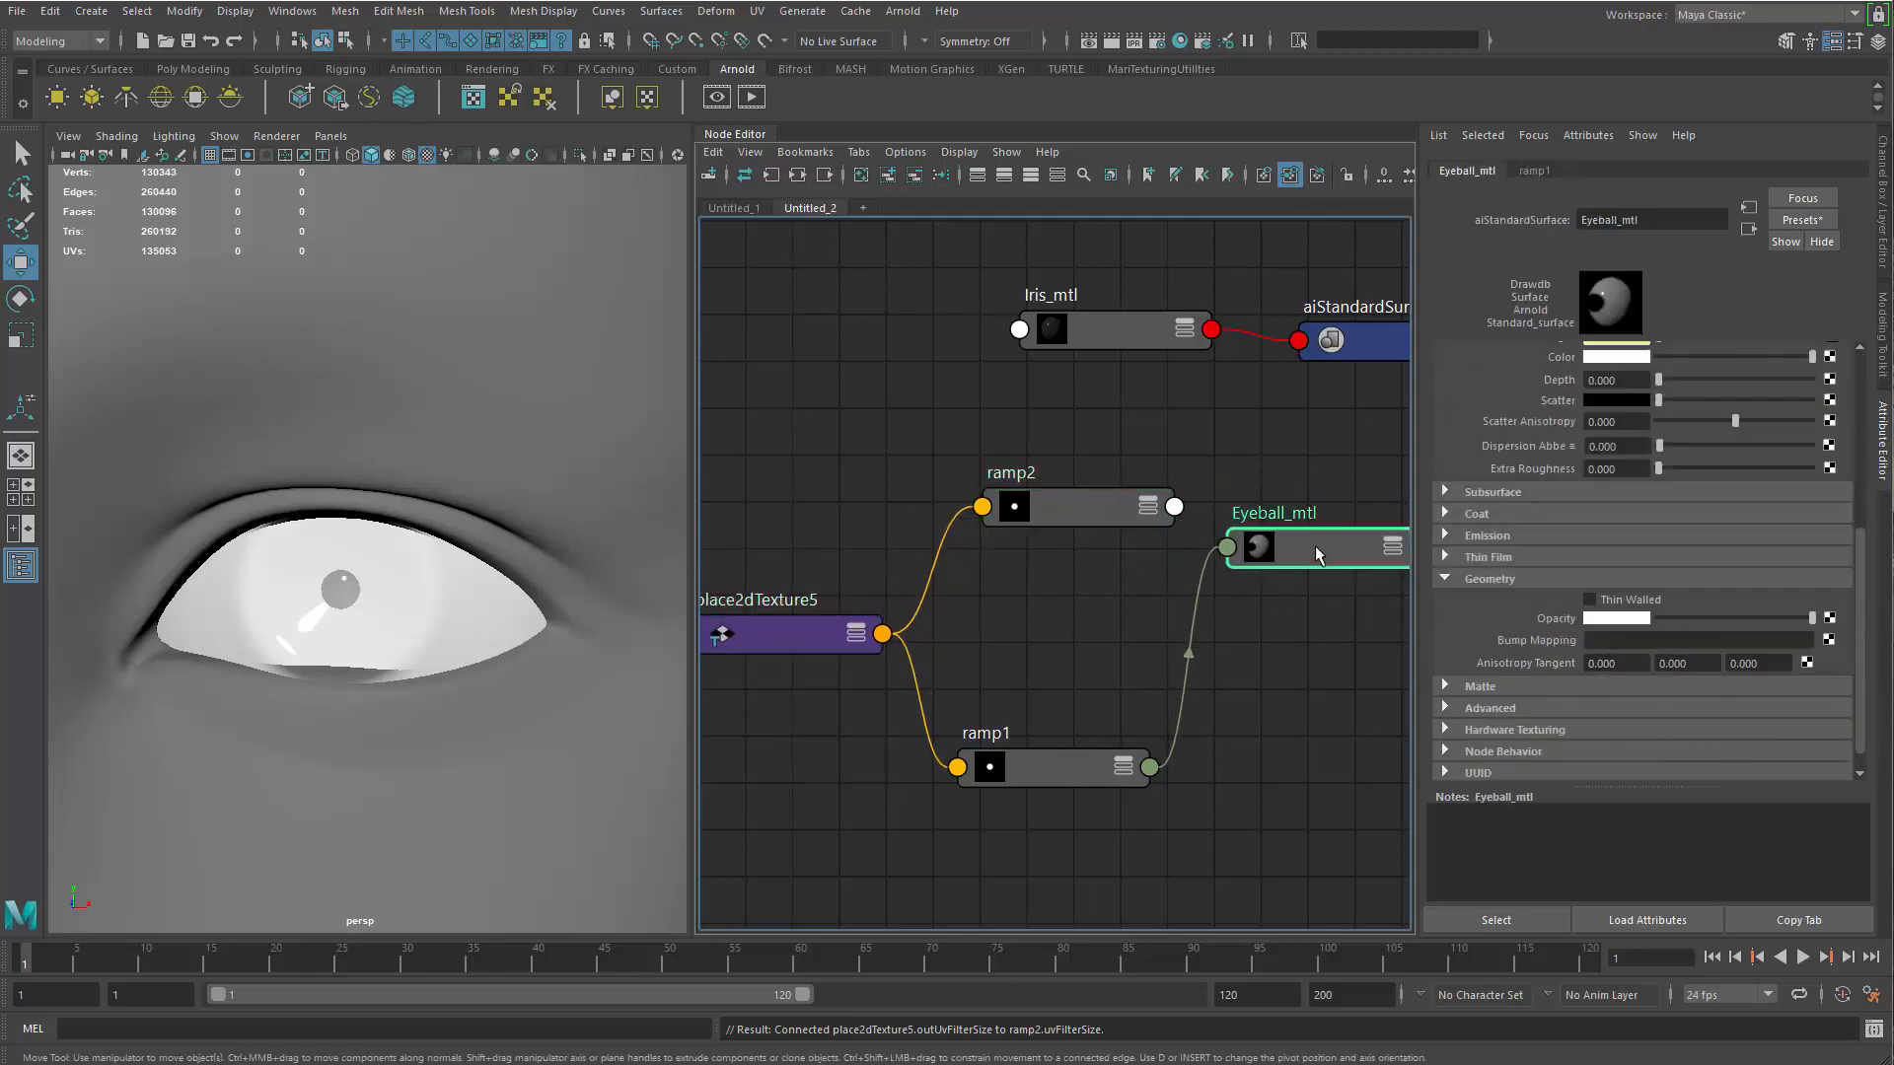
Connect ramp2's color output to the Opacity of Iris_mtl and arrange ramp2 beside the material
left_click(1186, 329)
left_click_drag(1187, 329, 1236, 341)
left_click_drag(1057, 521, 962, 479)
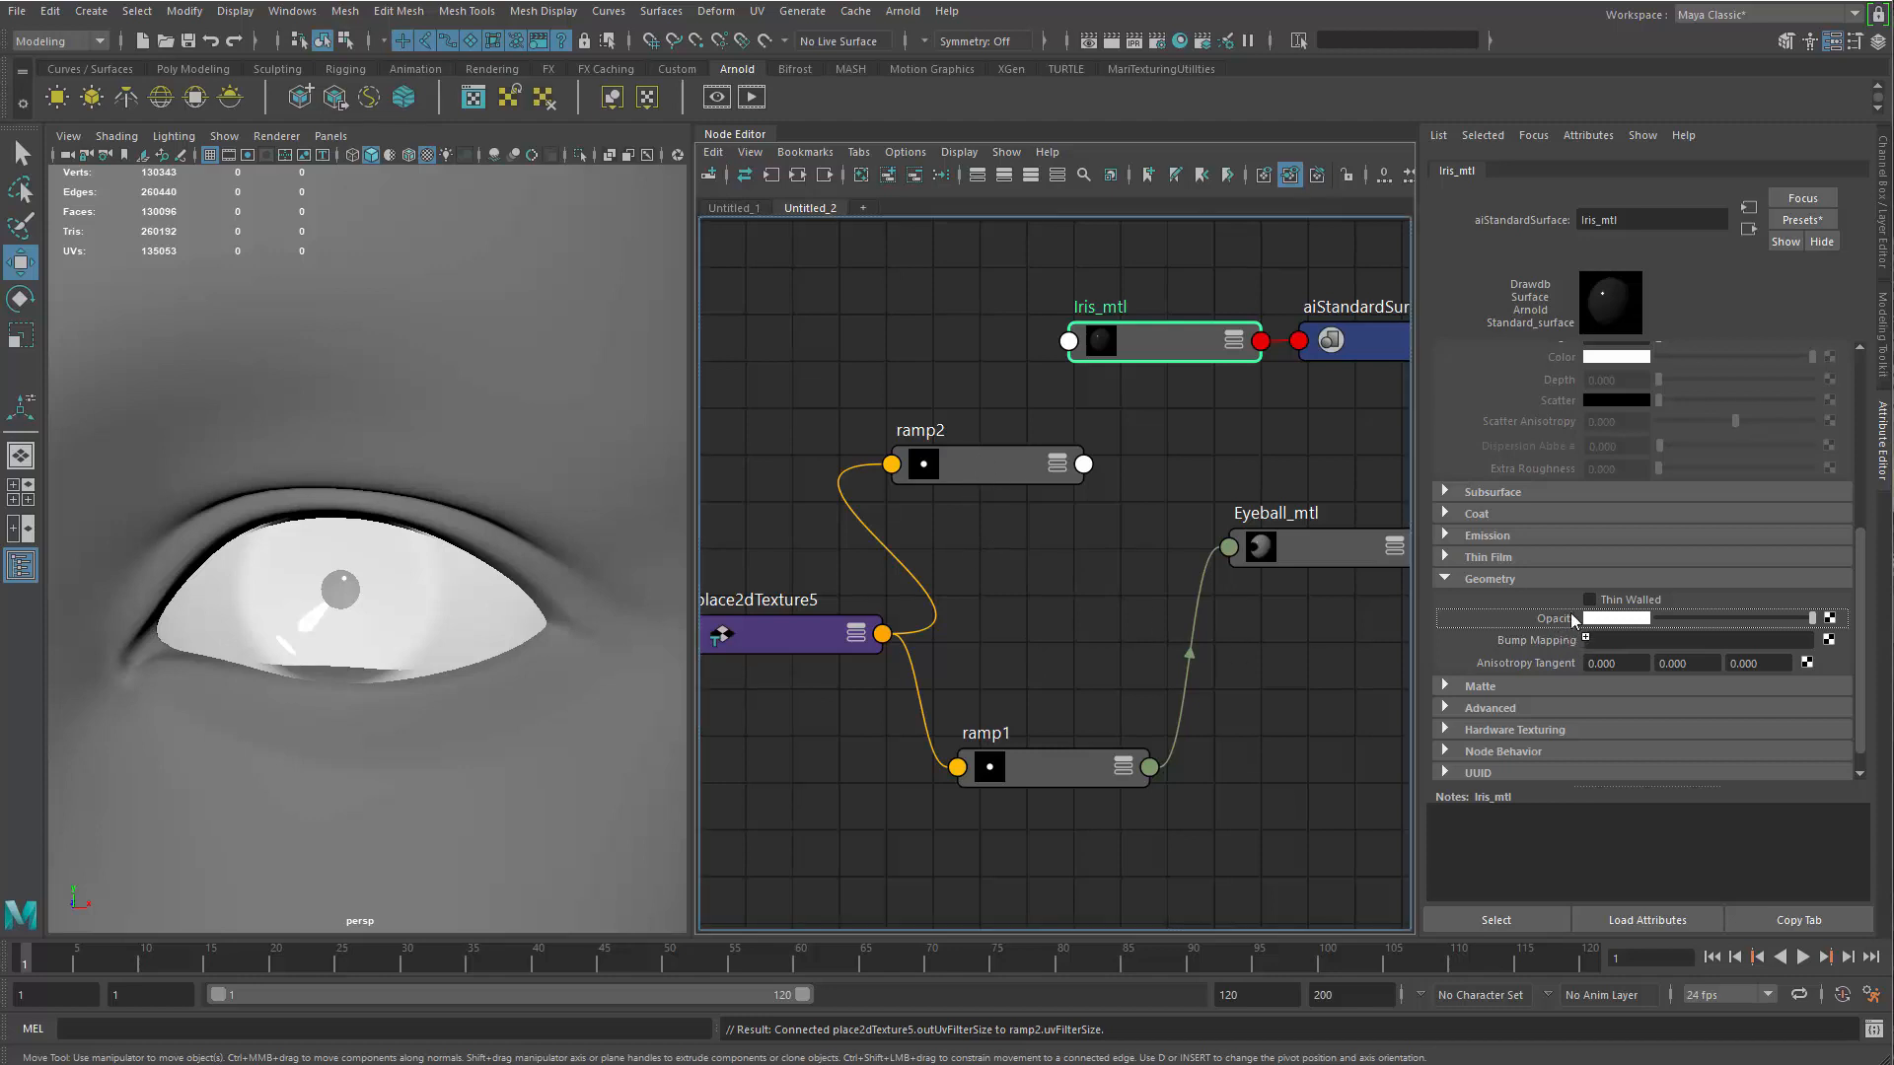
middle_click_drag(1565, 620, 1561, 616)
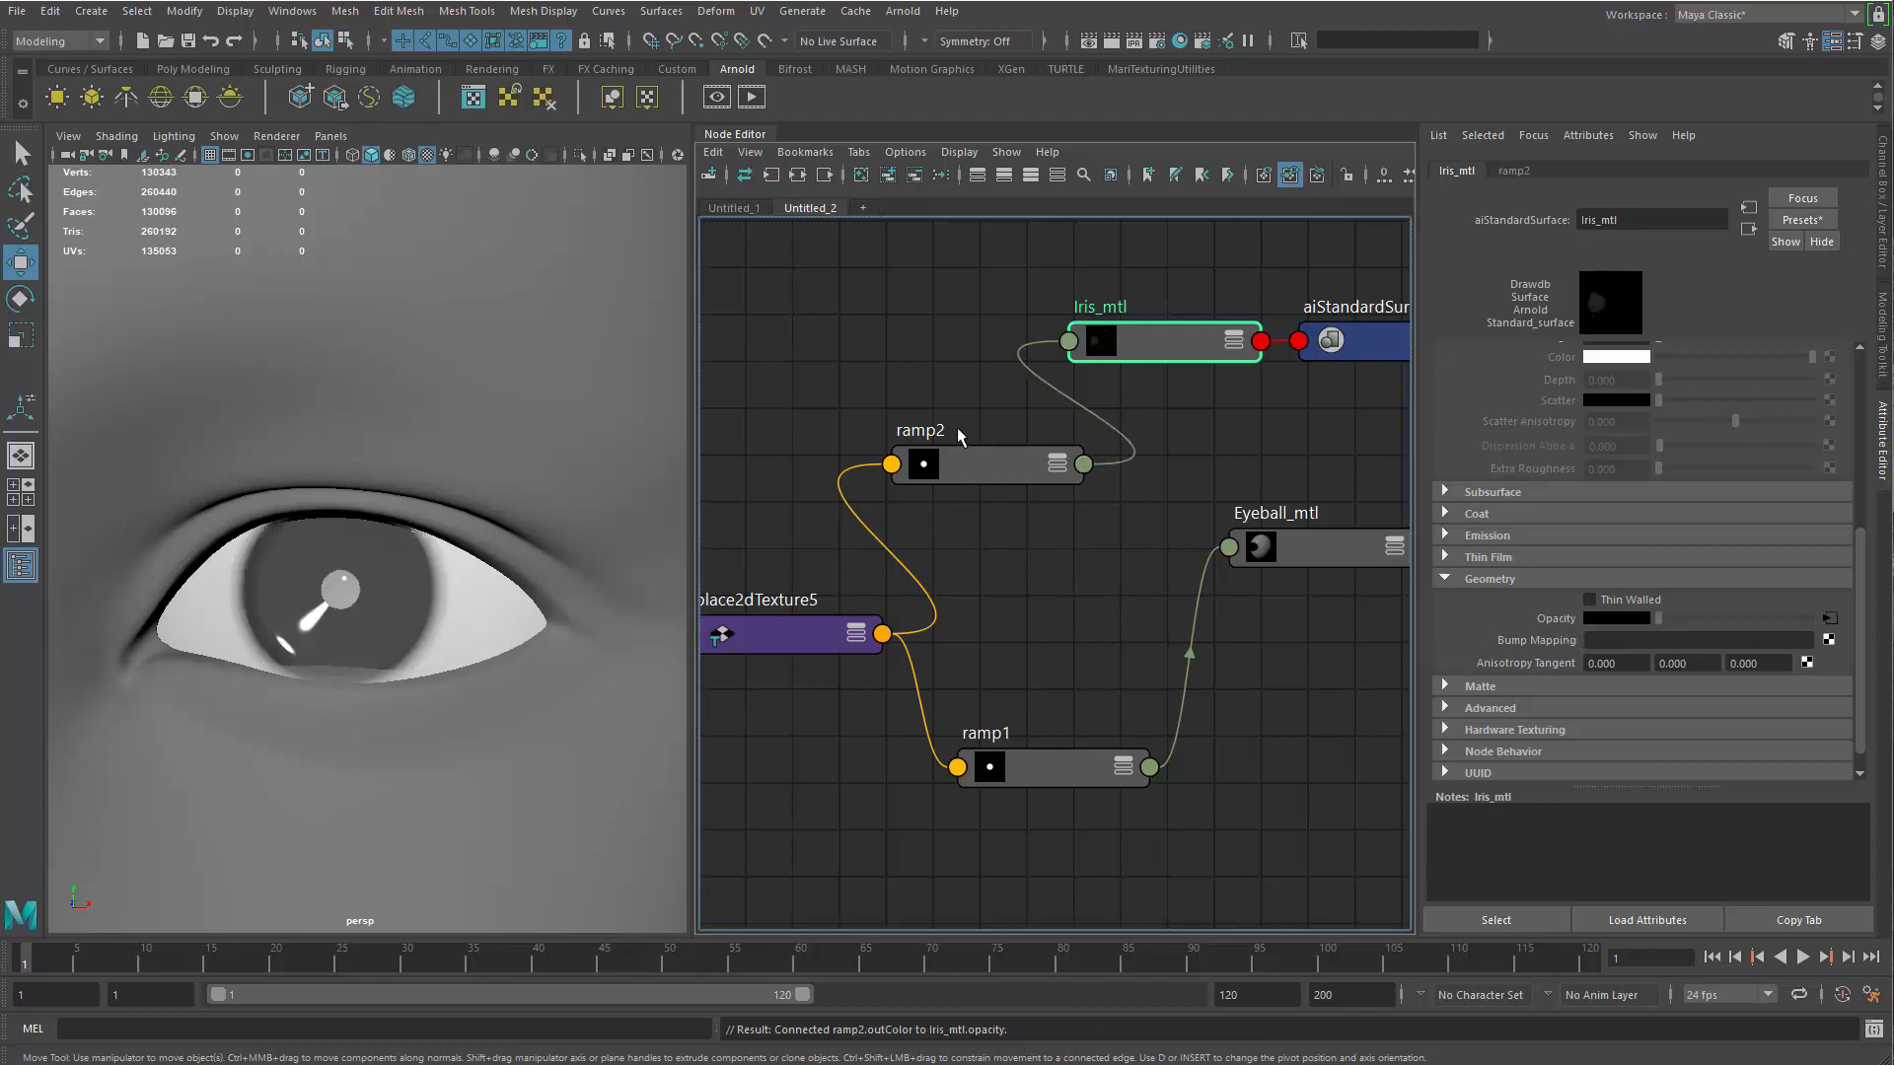
left_click_drag(981, 460, 934, 419)
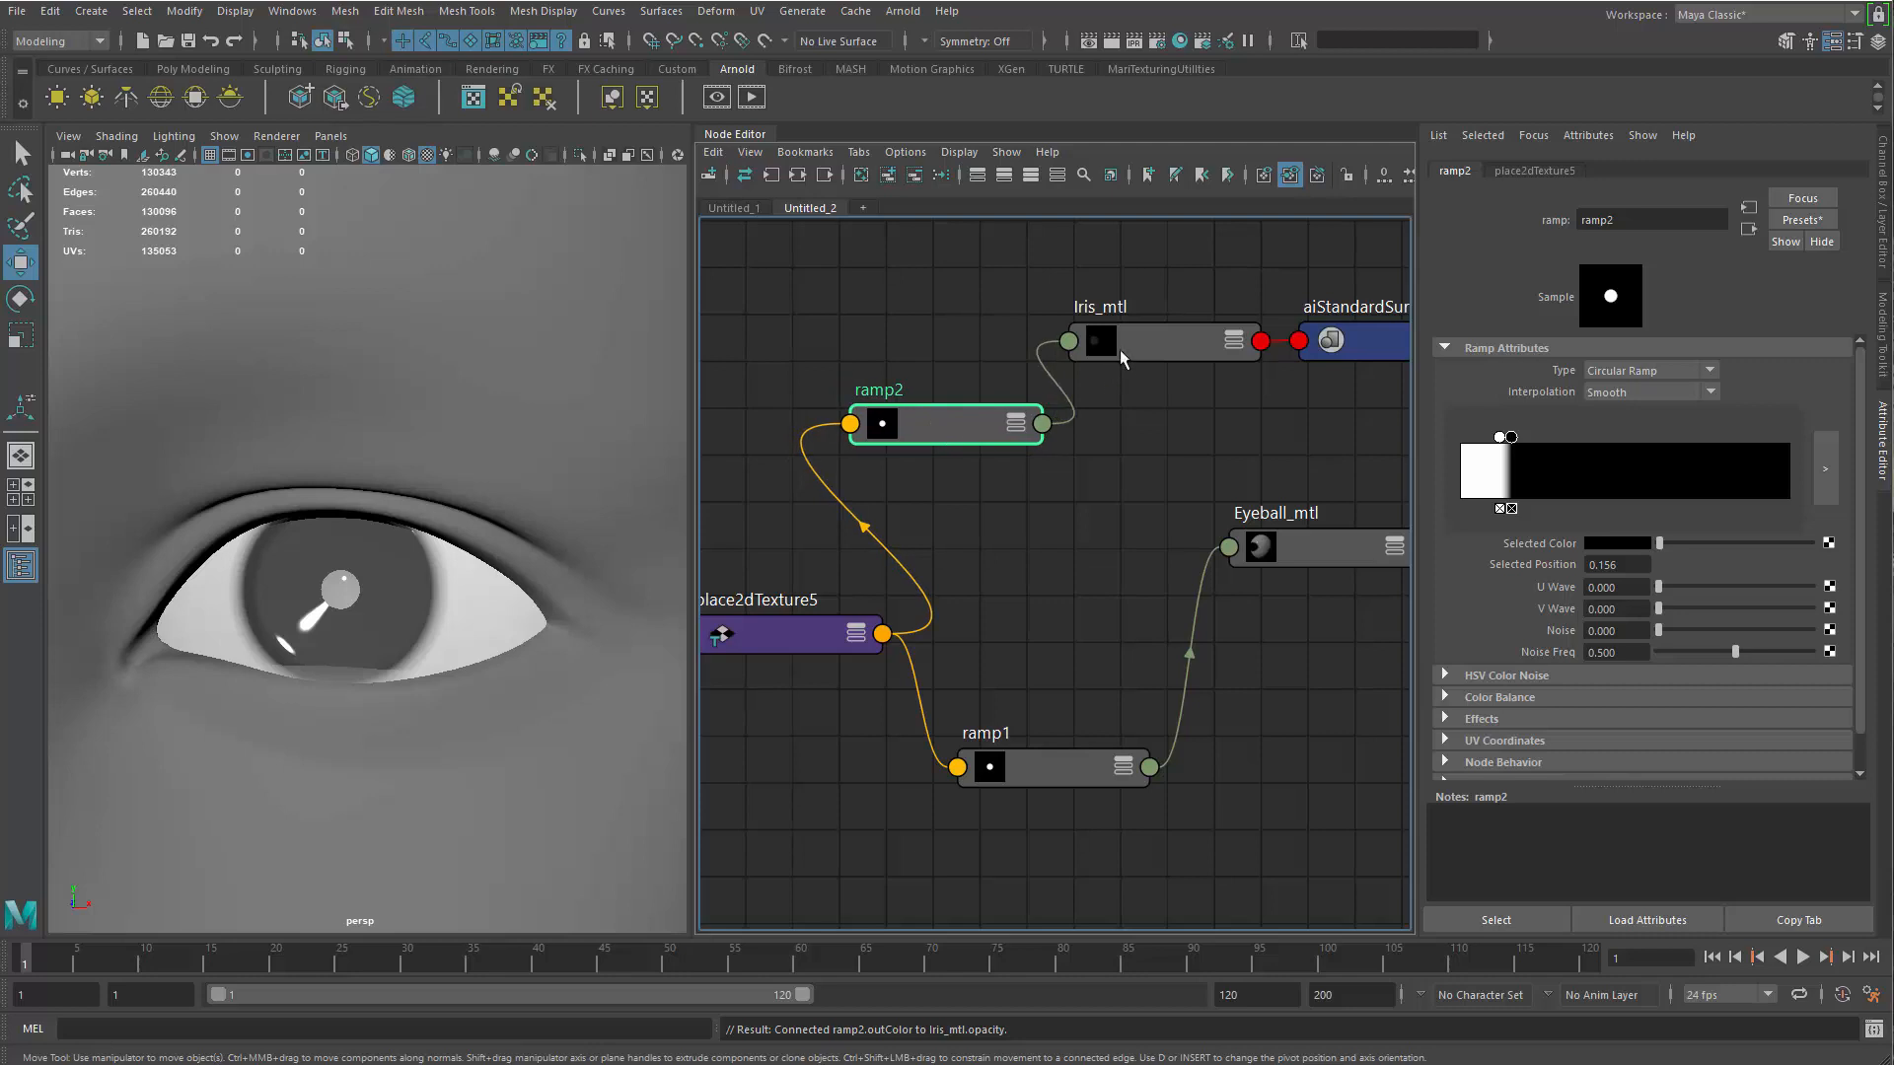
left_click_drag(1110, 359, 1119, 353)
left_click_drag(922, 443, 923, 441)
Isolate the iris geometry in the viewport and inspect its opacity falloff from several angles
mouse_move(425, 636)
left_mouse_down("alt")
mouse_move(552, 641)
mouse_move(303, 604)
mouse_move(453, 625)
mouse_move(458, 649)
left_mouse_up("alt")
left_click(451, 647)
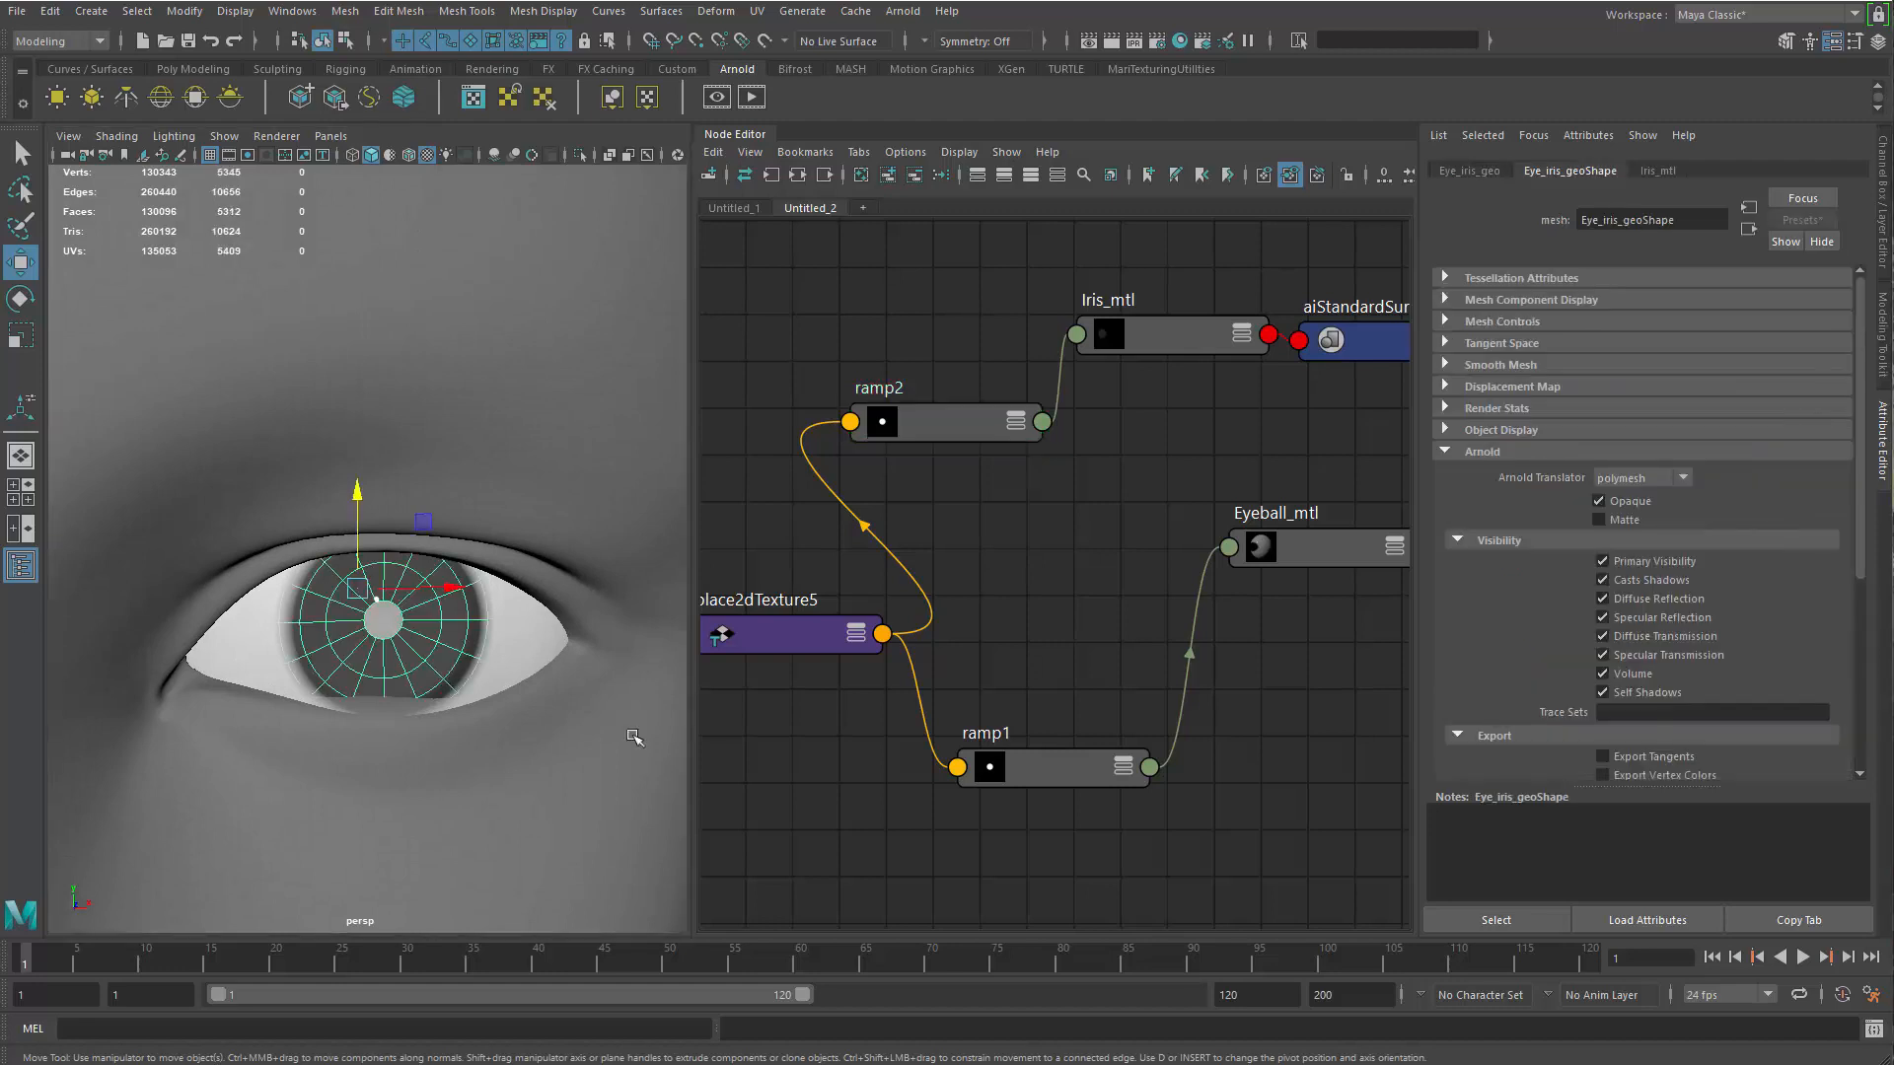
key("ctrl+1")
left_click_drag(528, 720, 501, 683, "alt")
left_click(583, 803)
left_click_drag(557, 770, 513, 642, "alt")
left_click(513, 641)
left_click_drag(486, 719, 528, 723, "alt")
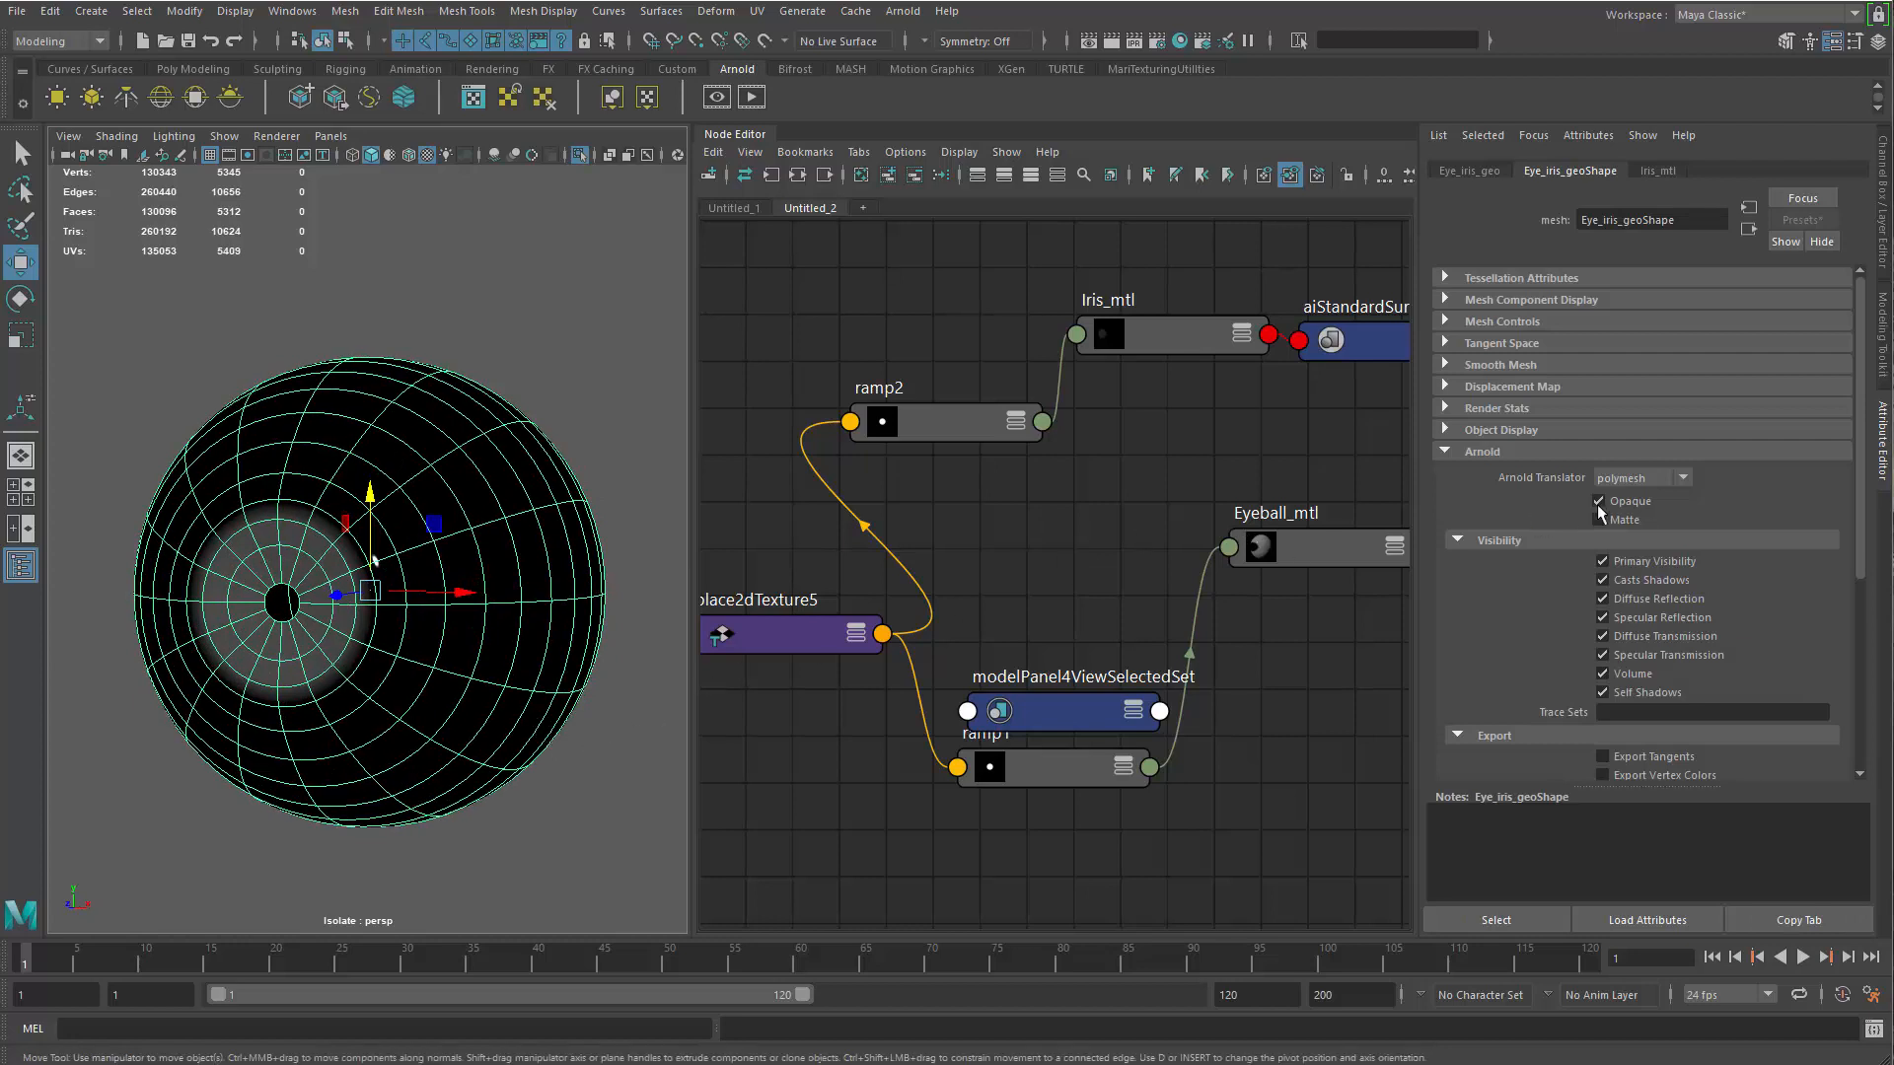
left_click(465, 841)
left_click(523, 668)
left_click_drag(419, 443, 461, 404, "alt")
Reverse ramp2 to a black centre with white outside, placing the white stop at about 0.069 to form a soft pupil hole
left_click(950, 432)
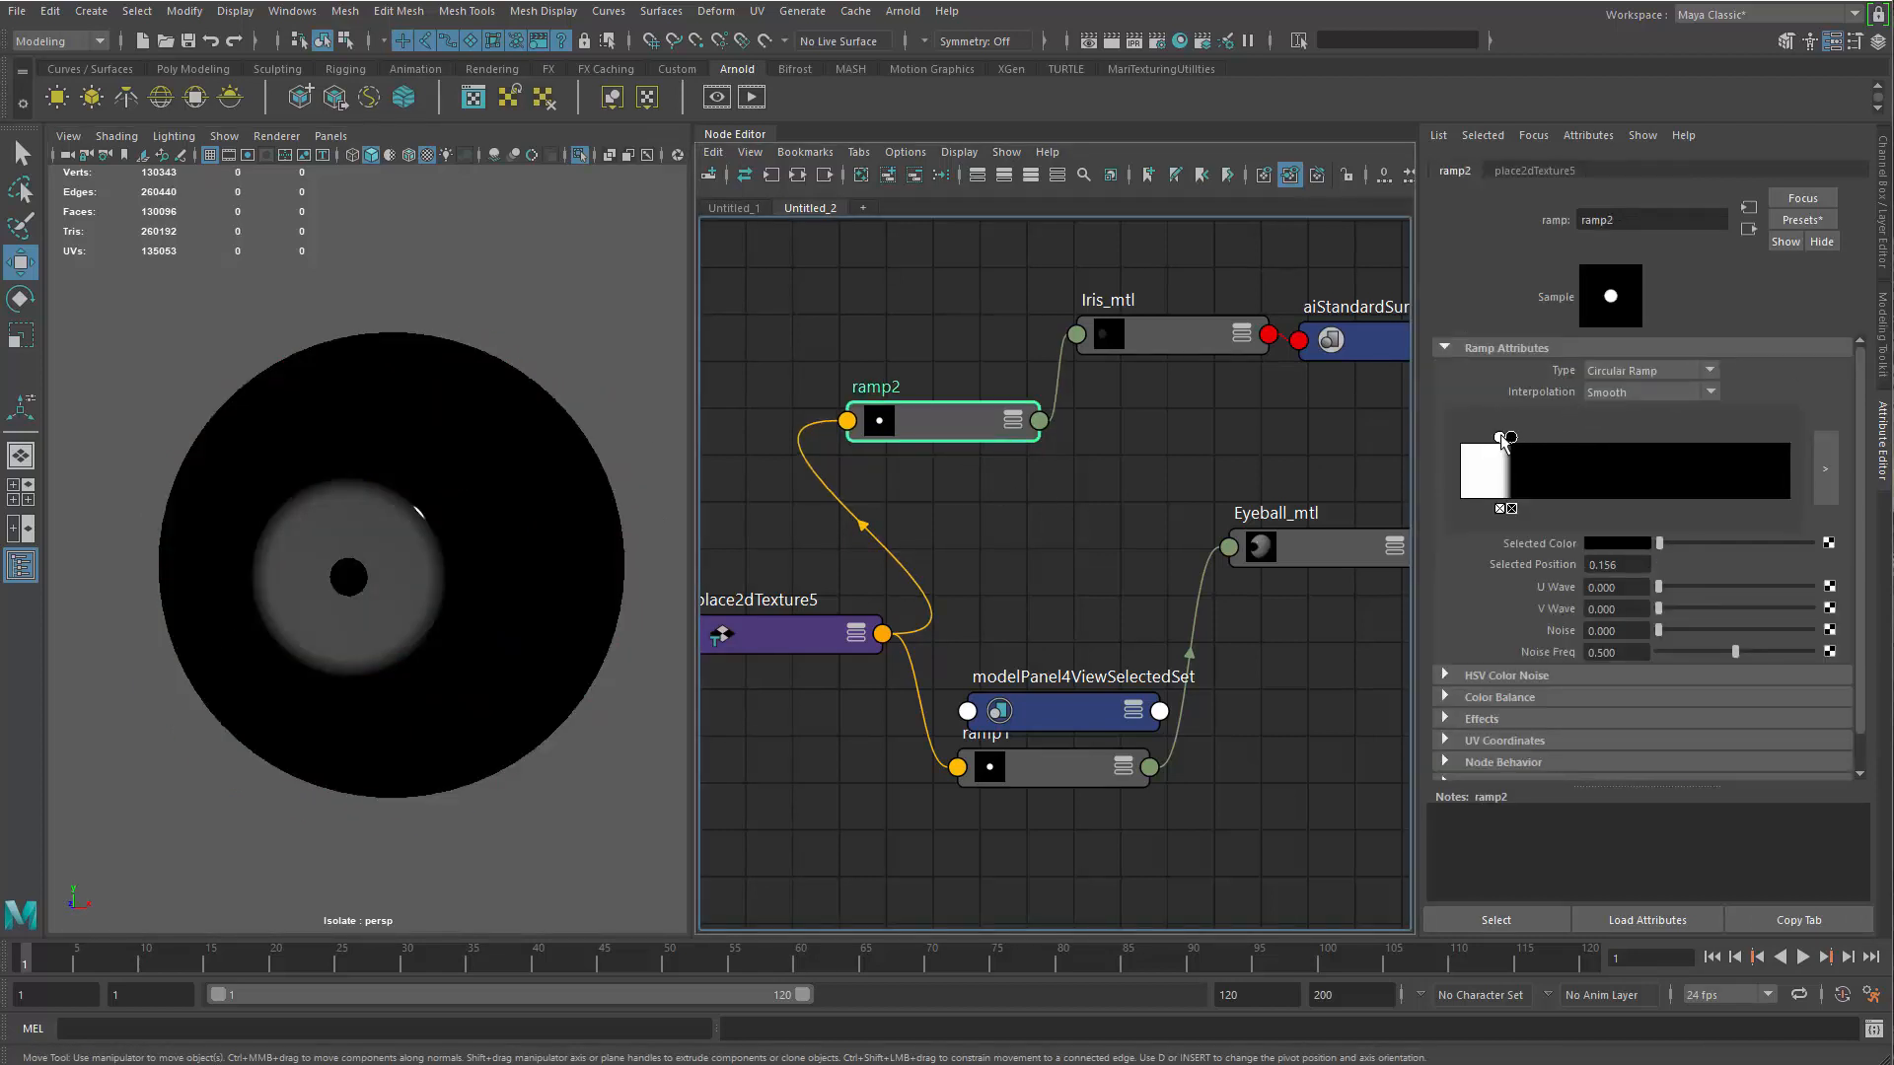
scroll(391, 675, "up", 5)
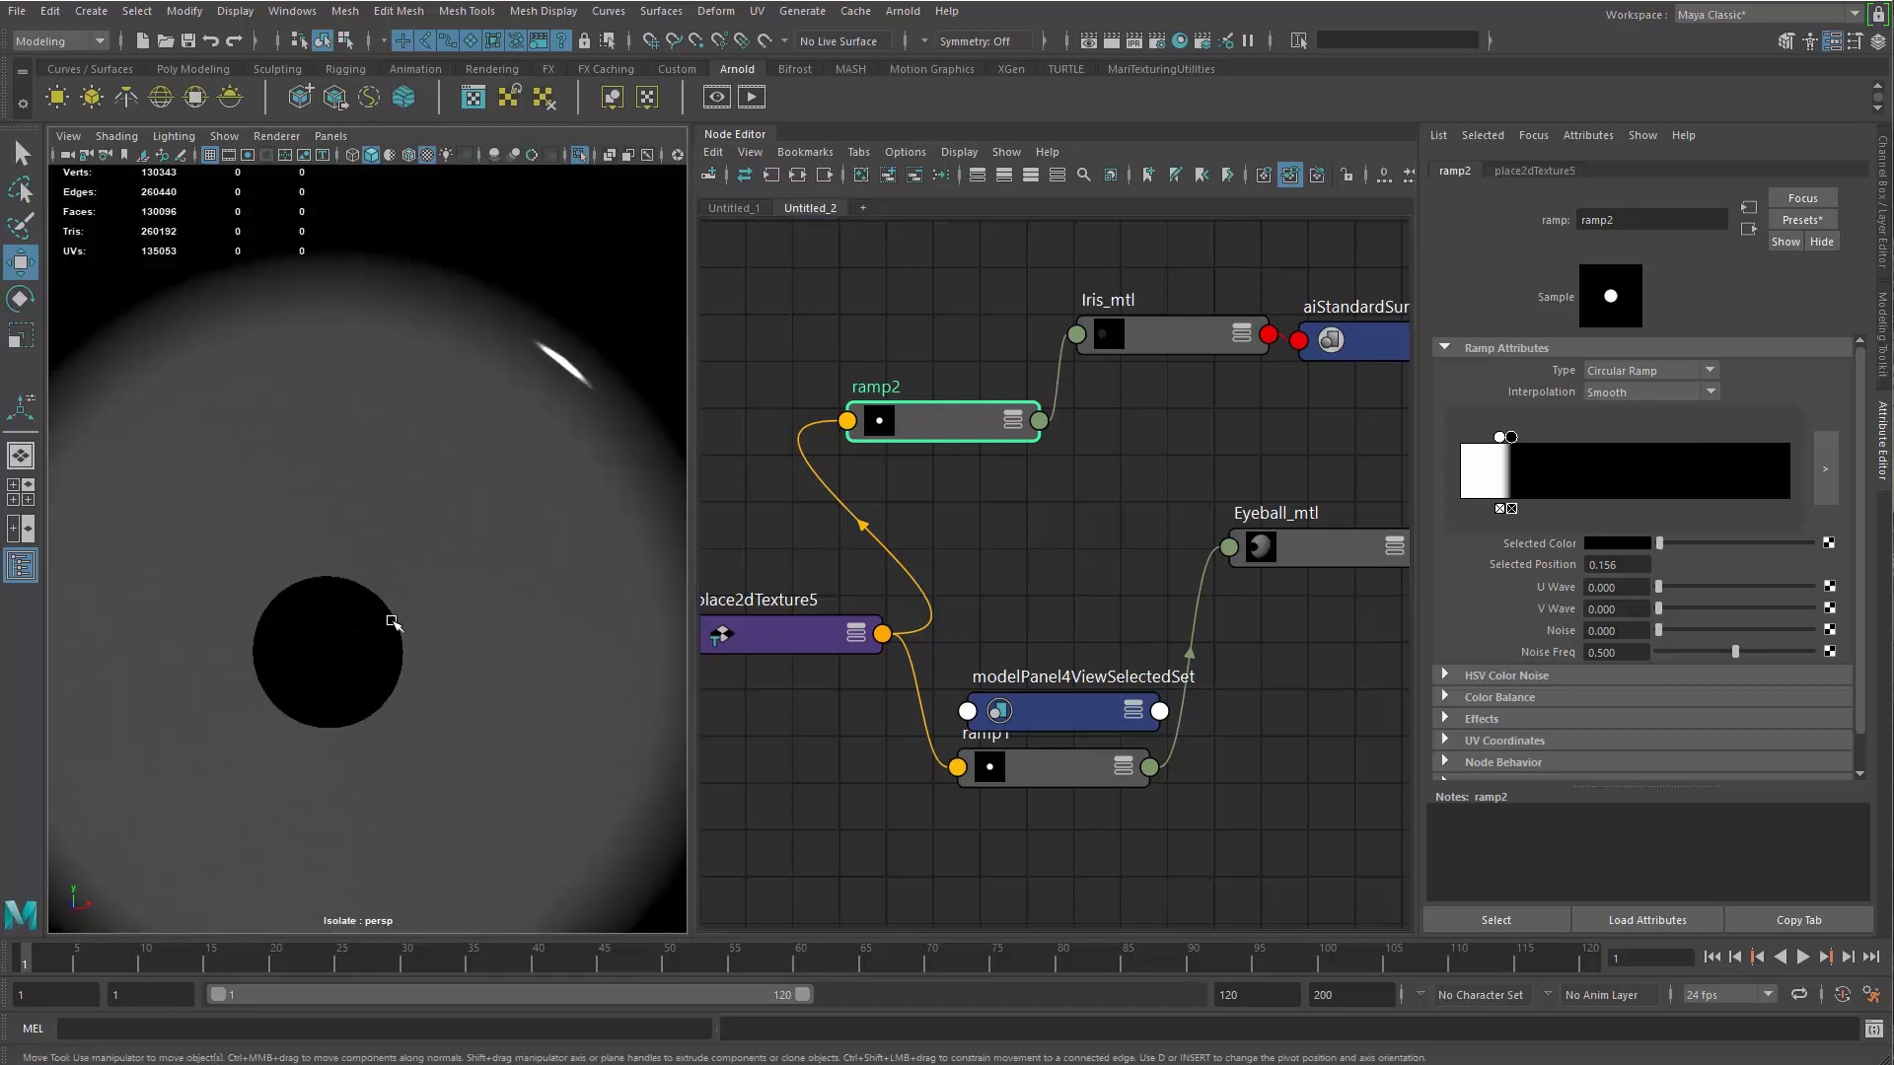
left_click_drag(1514, 443, 1459, 443)
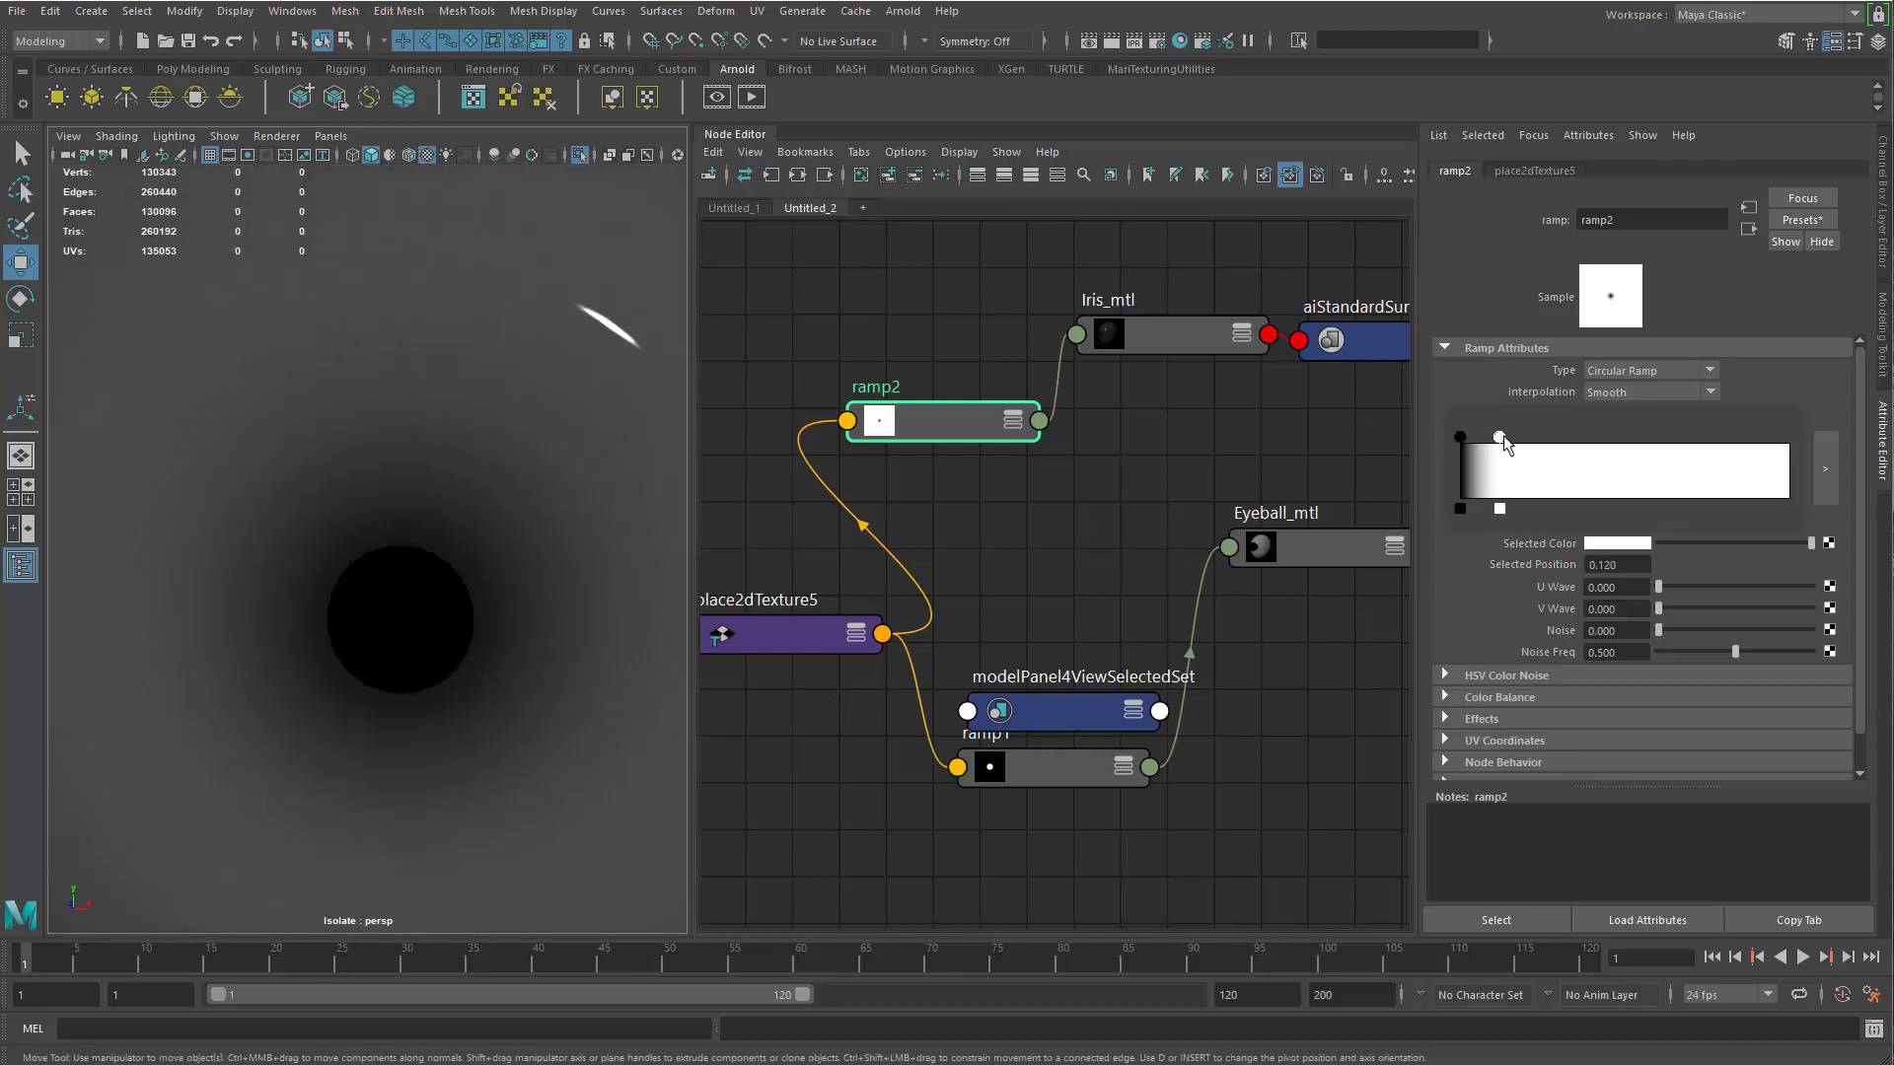
mouse_move(1486, 437)
left_mouse_down()
mouse_move(1460, 436)
mouse_move(1484, 437)
left_mouse_up()
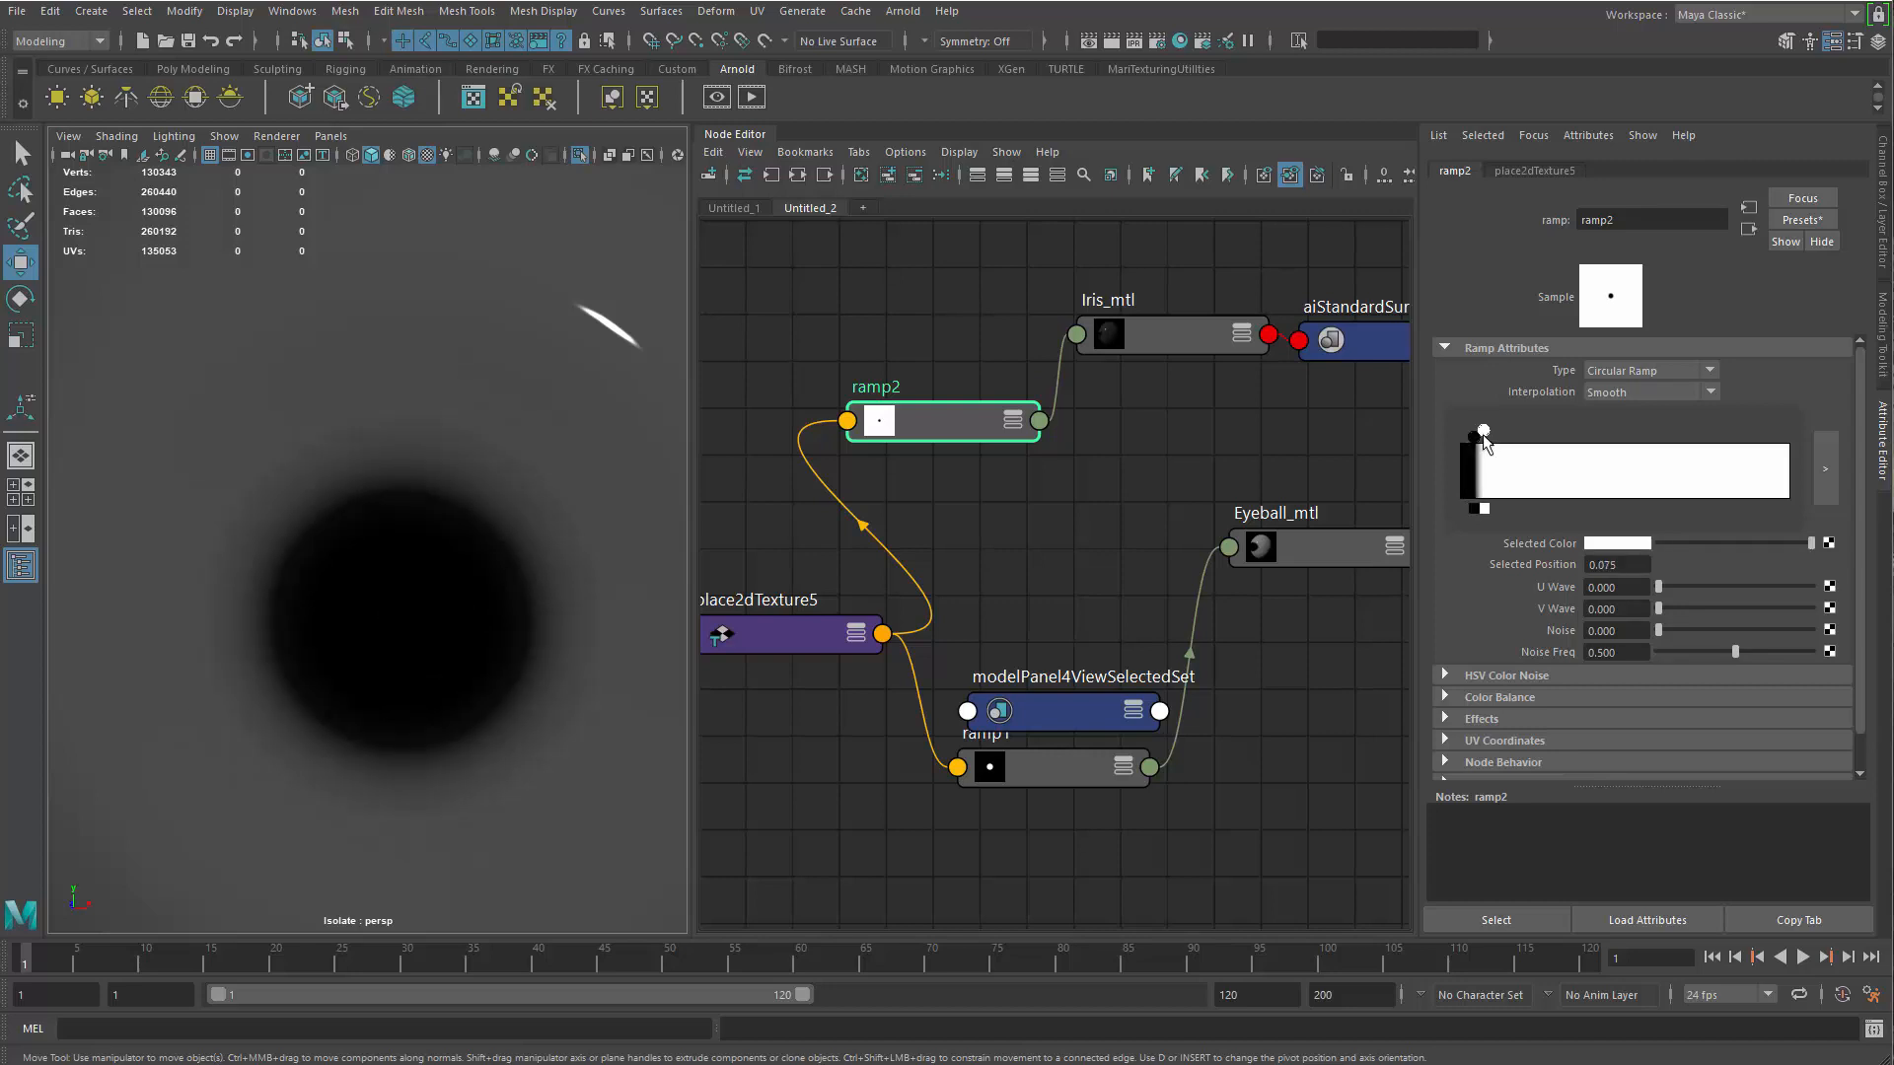
Inspect the softened pupil hole on the isolated iris and exit isolation to bring back the whole face
right_click_drag(275, 726, 340, 538, "alt")
left_click_drag(384, 539, 421, 563, "alt")
right_click_drag(501, 661, 440, 680, "alt")
left_click_drag(424, 680, 367, 630, "alt")
right_click_drag(367, 630, 413, 652, "alt")
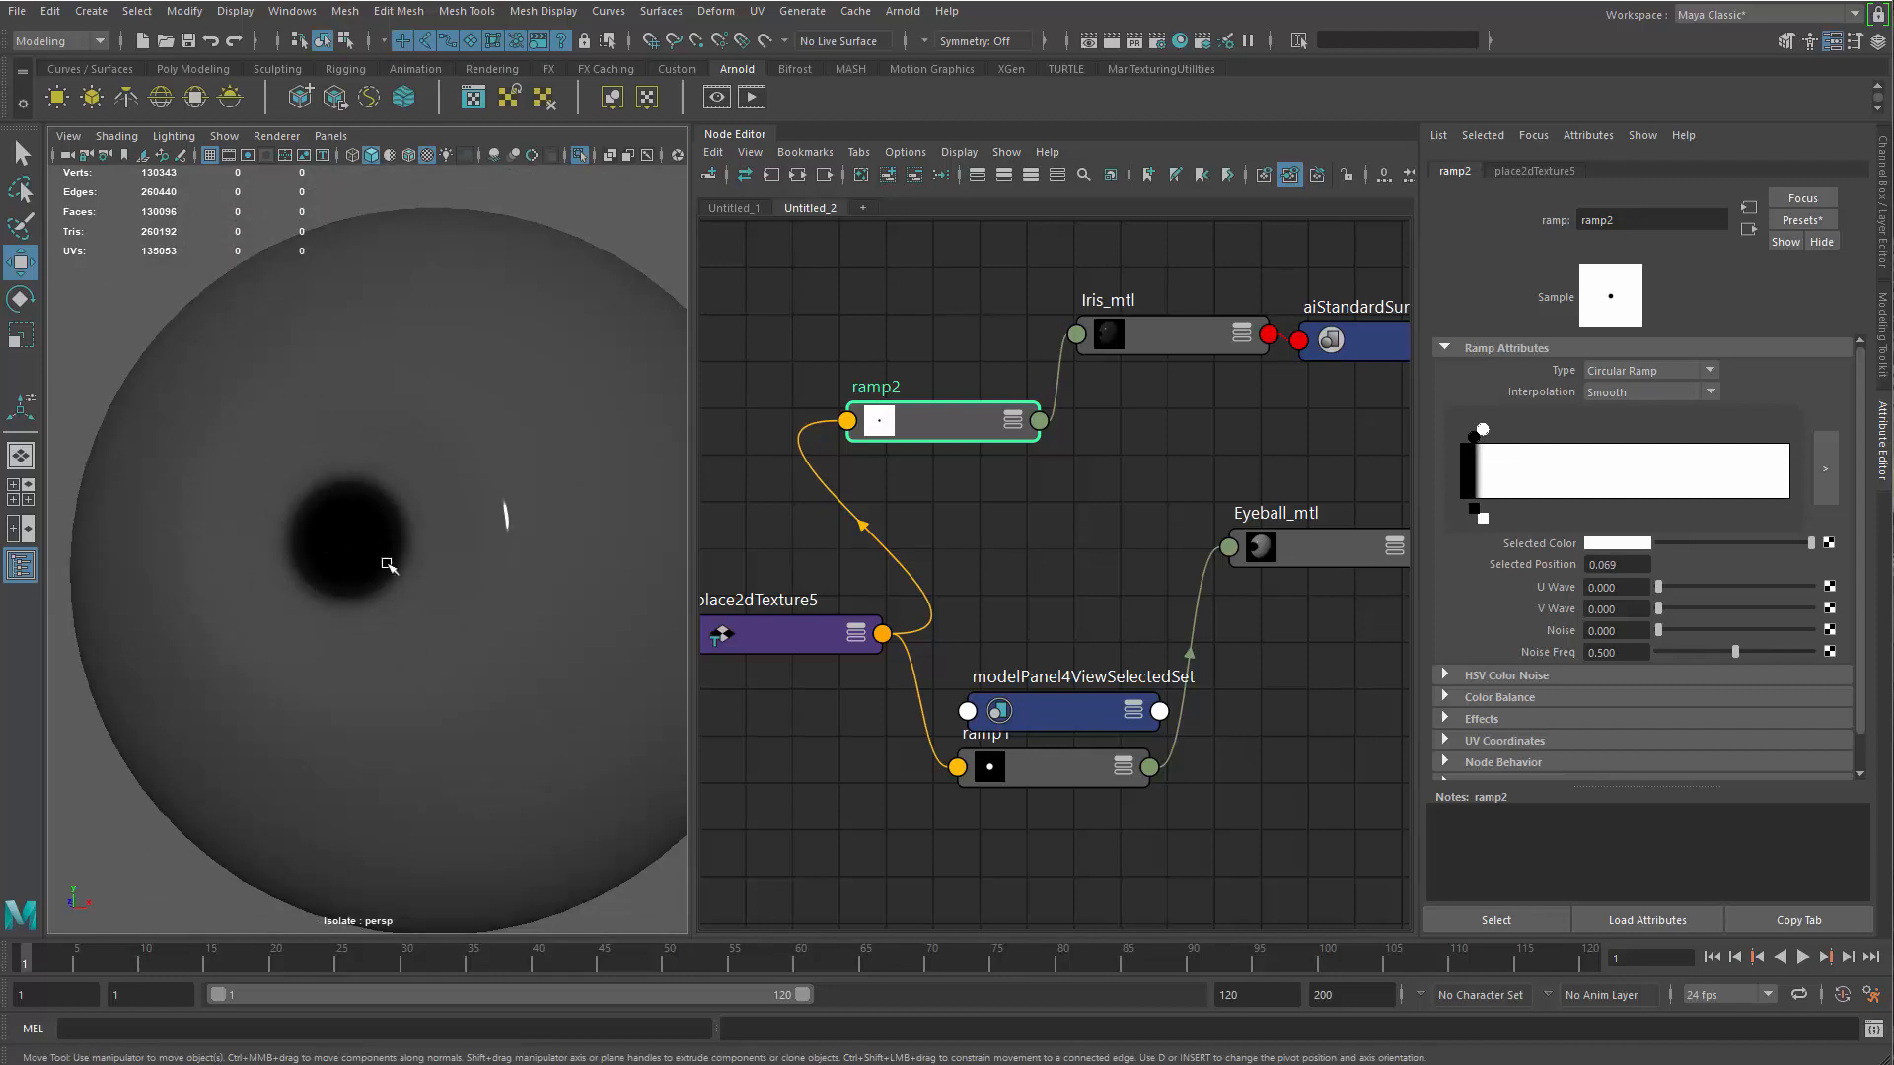
left_click_drag(410, 530, 507, 596, "alt")
key("ctrl+1")
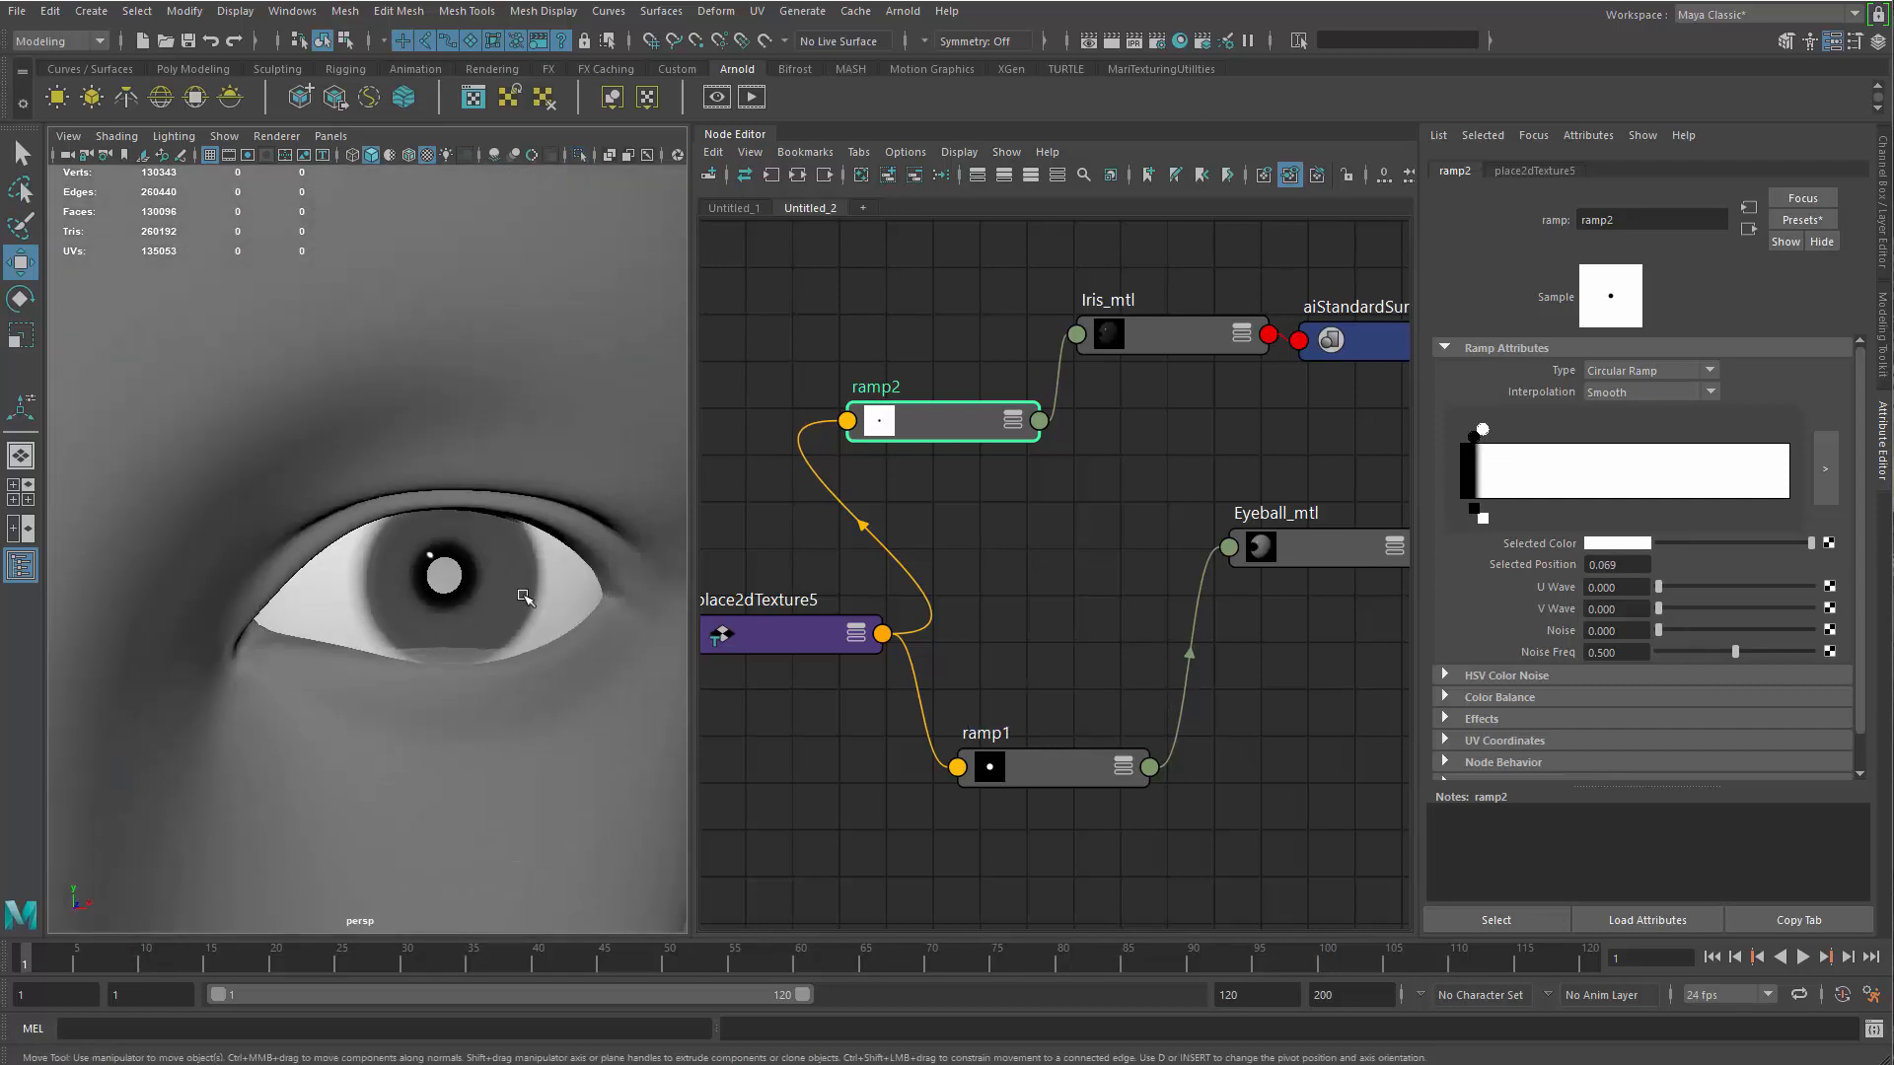
Render the framed eye in the Arnold RenderView, inspect the soft pupil edge, and minimize the window
right_click_drag(486, 604, 612, 672, "alt")
mouse_move(537, 622)
left_mouse_down("alt")
mouse_move(507, 596)
mouse_move(541, 617)
left_mouse_up("alt")
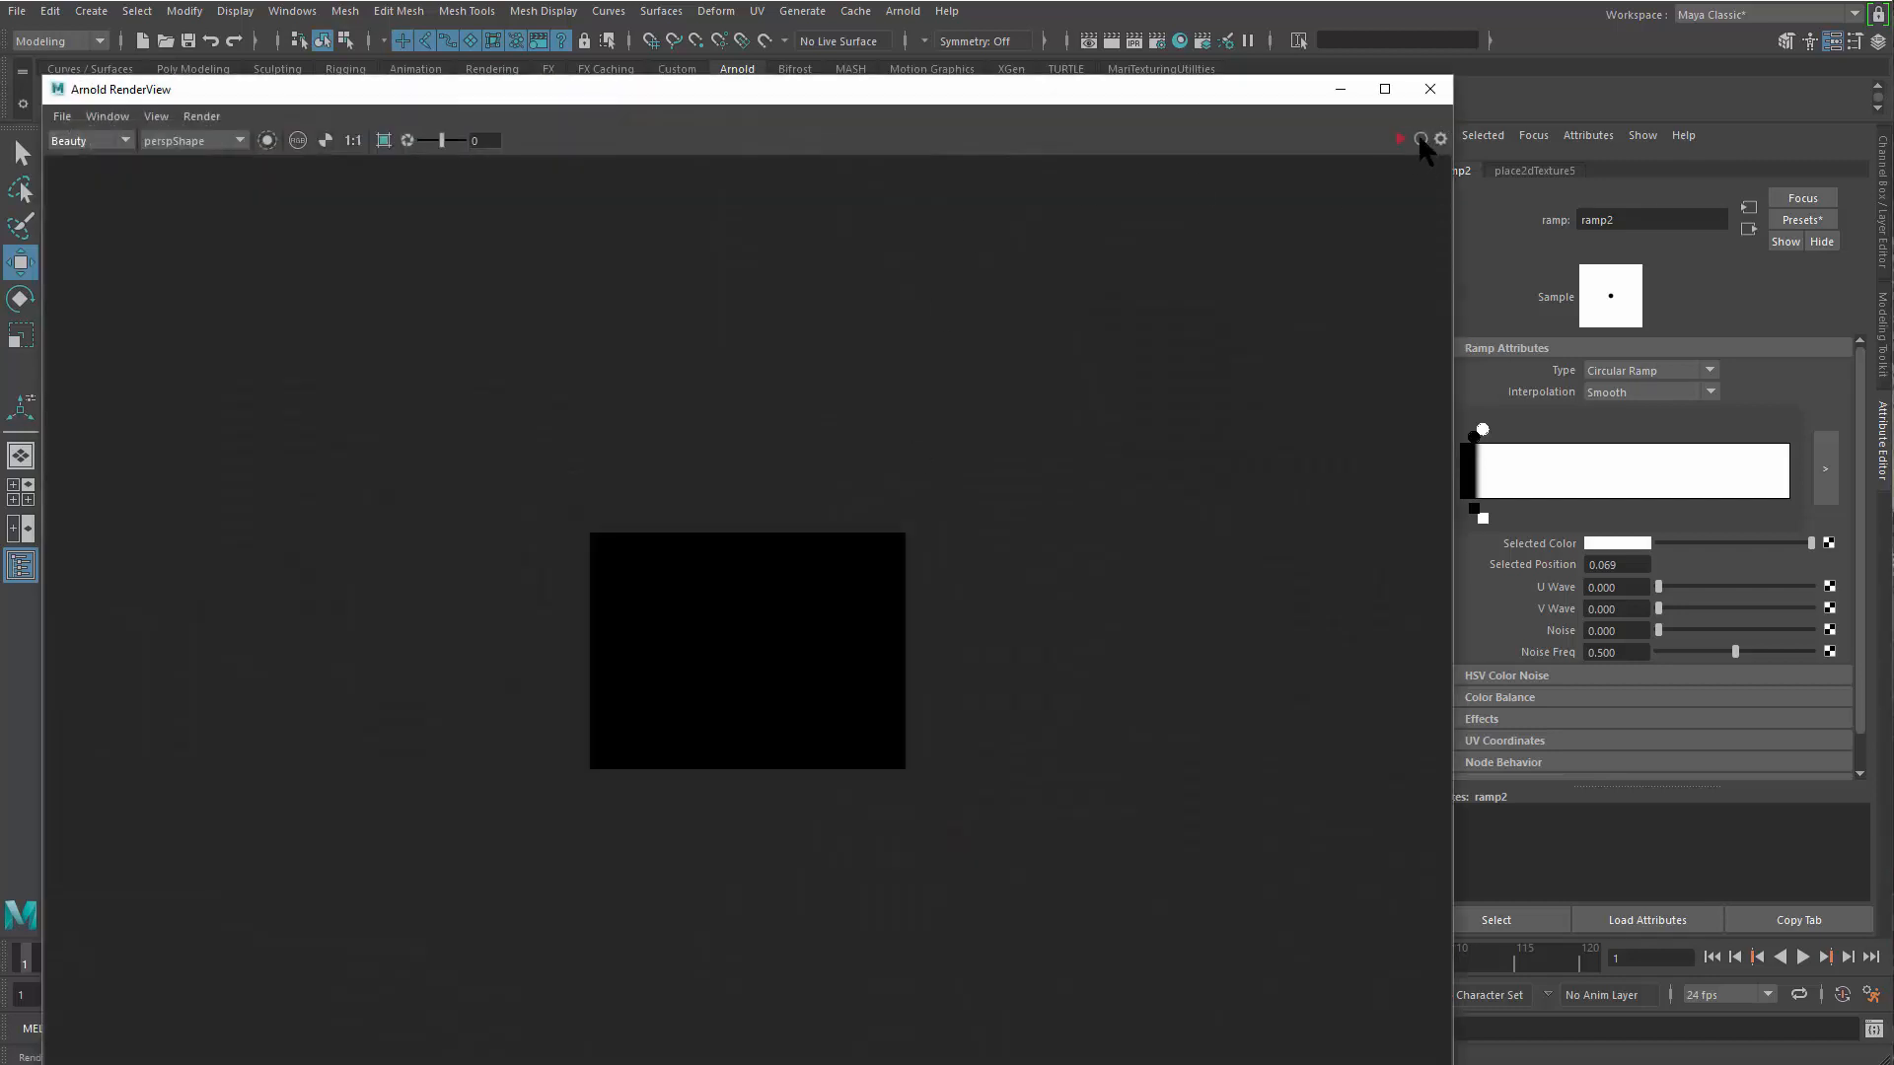
left_click(1421, 139)
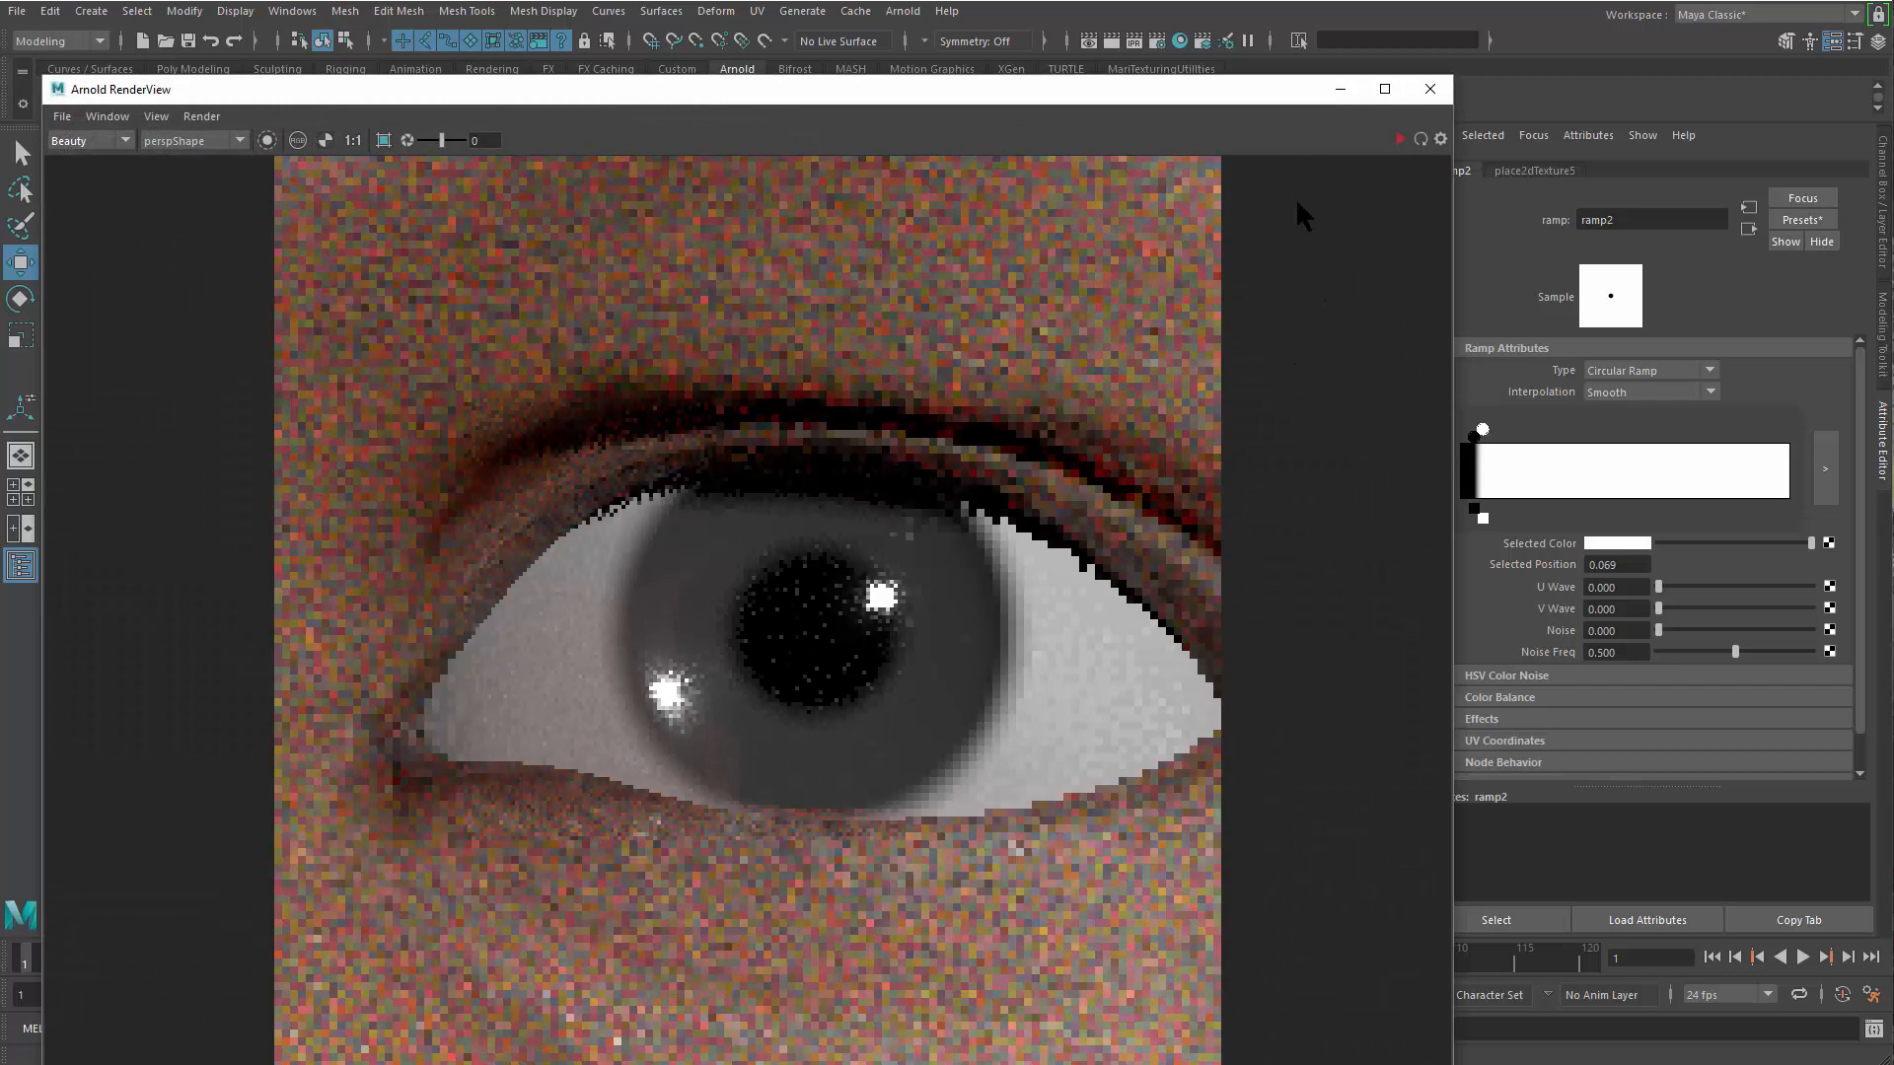
scroll(677, 595, "up", 1)
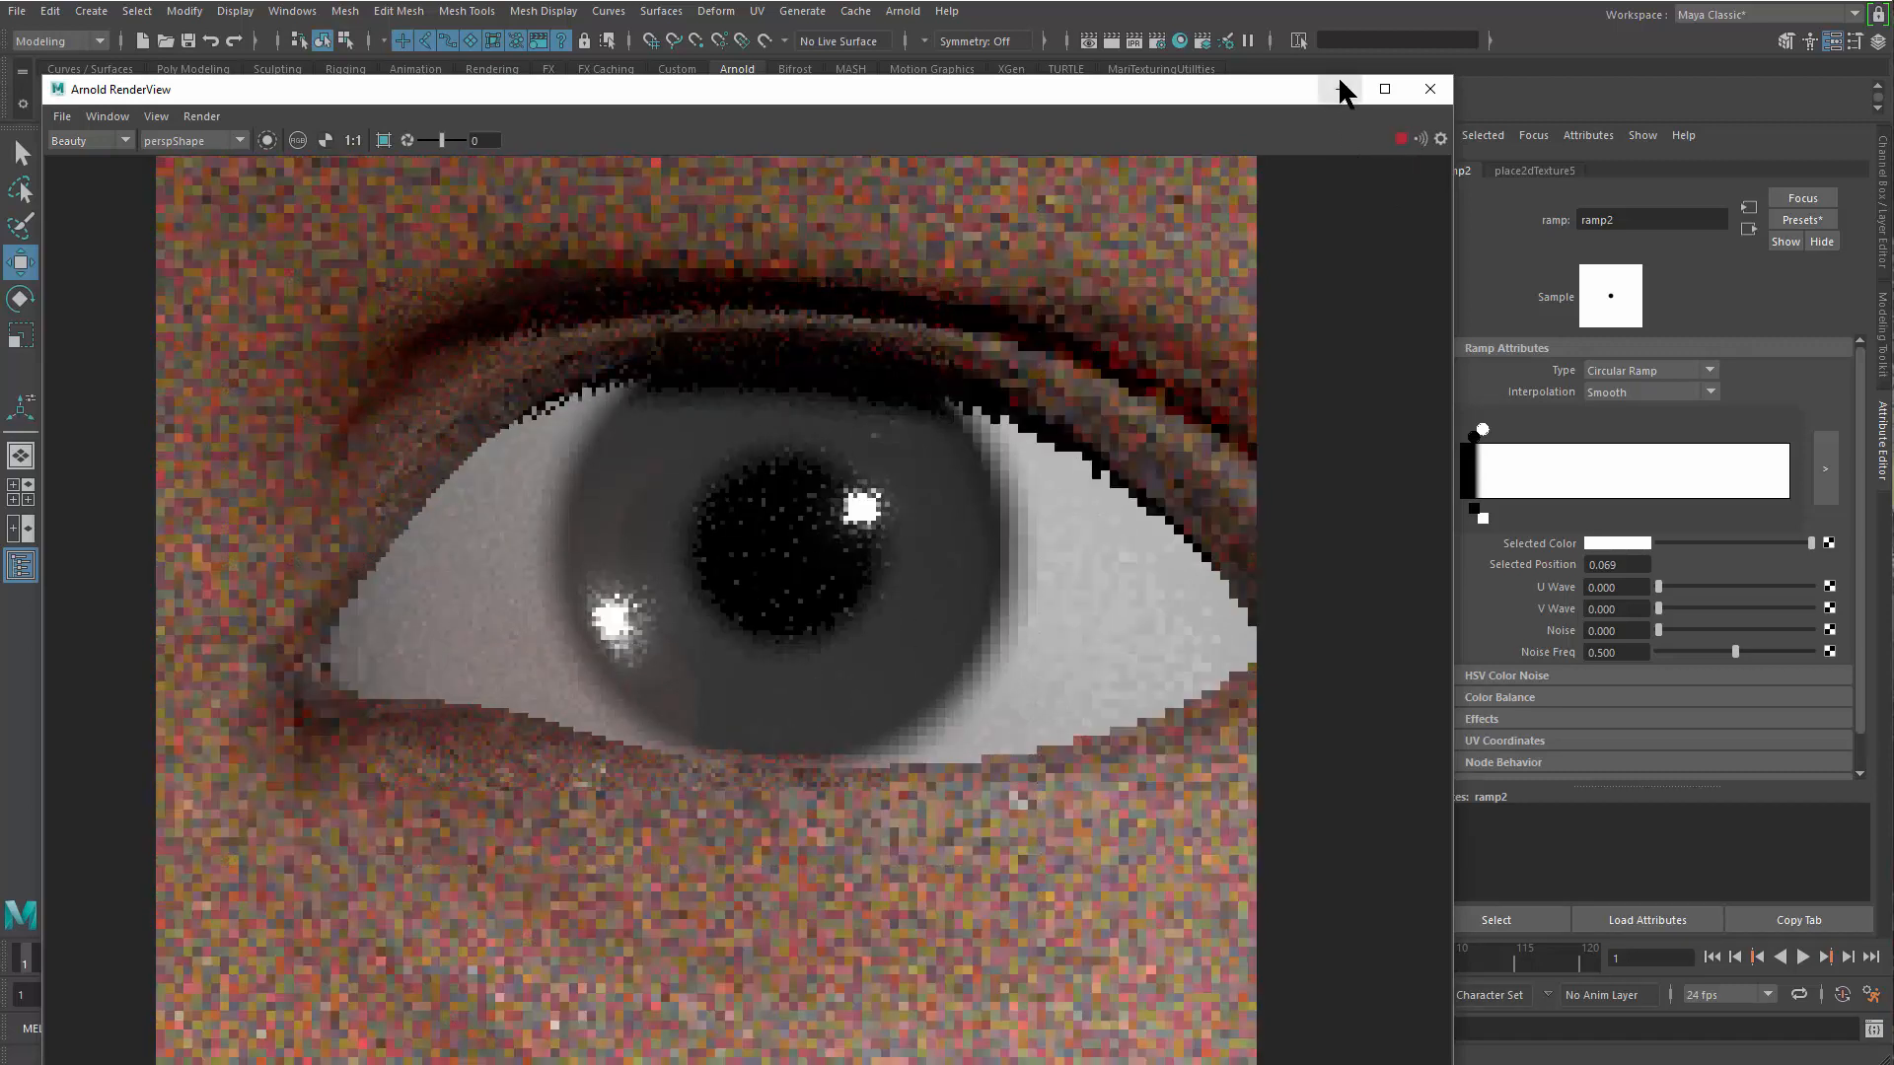
left_click(1339, 89)
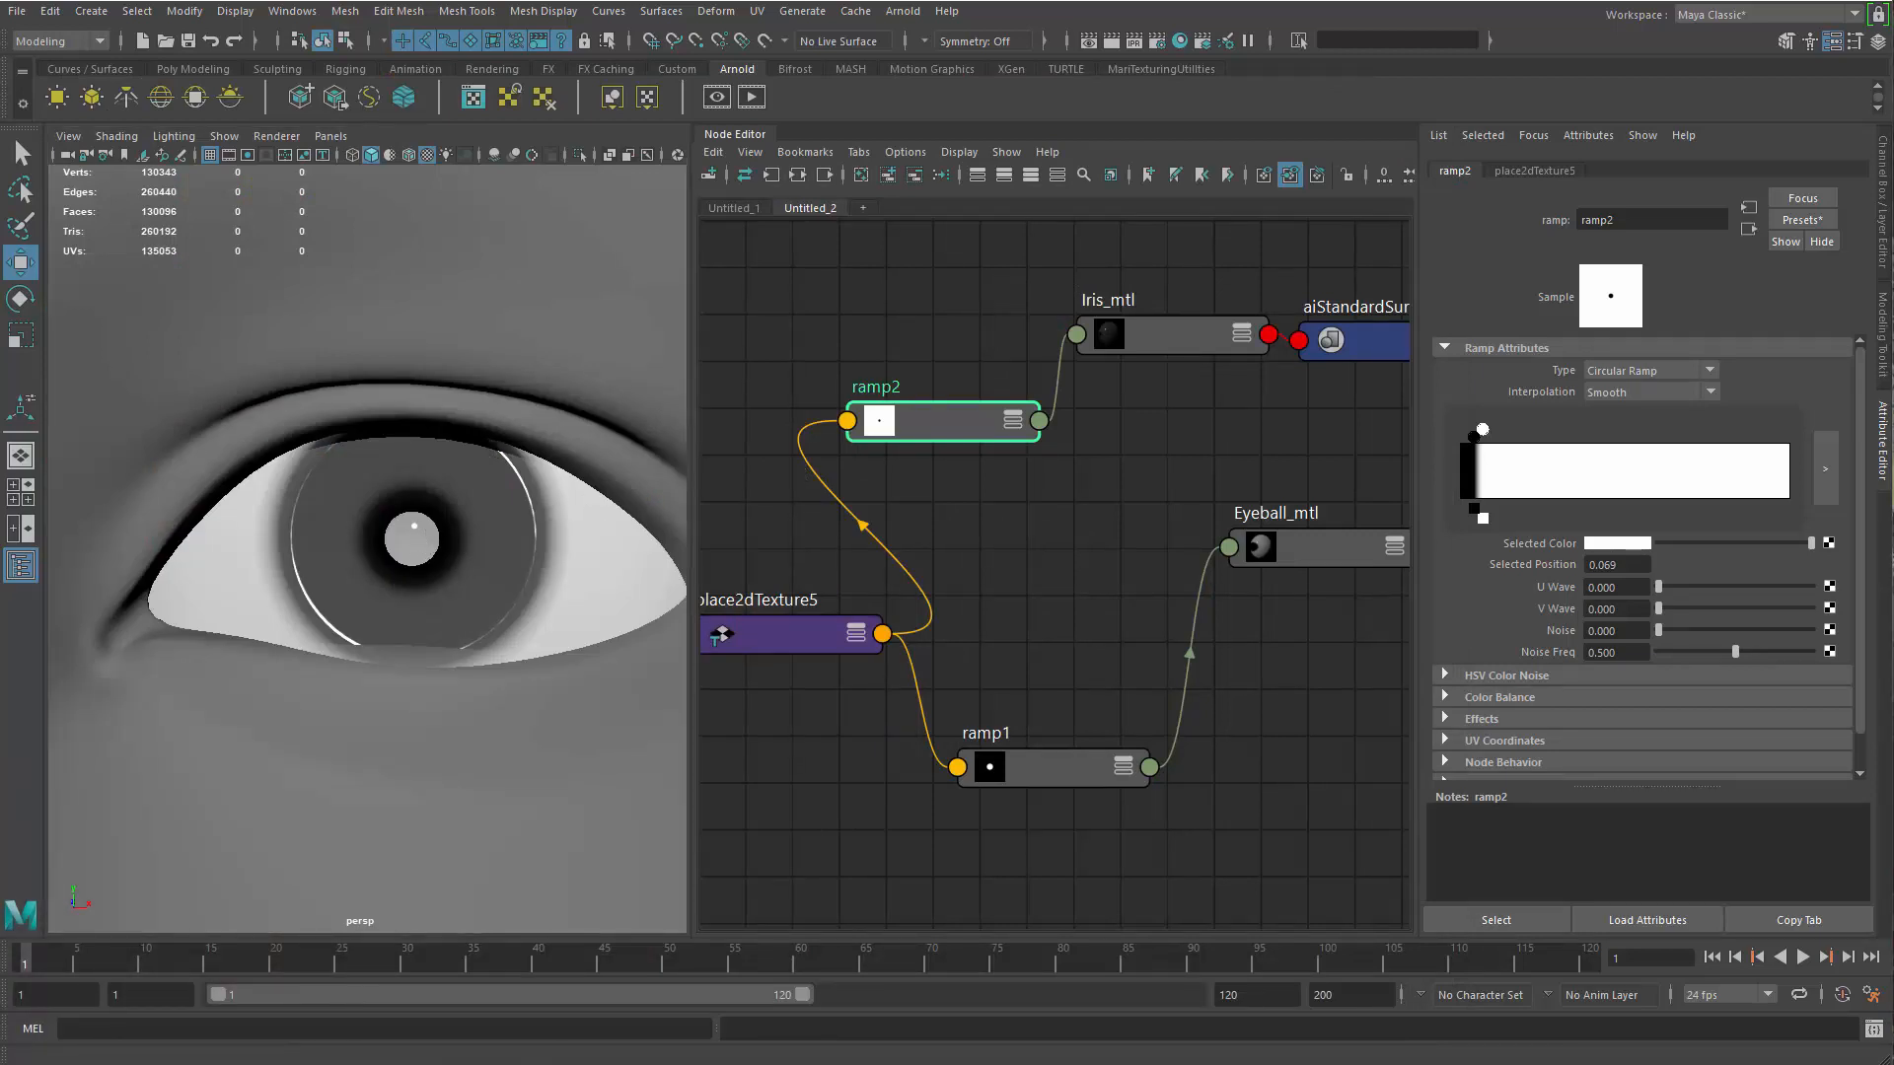
Select Eye_ball_blackhole, examine the pupil in the render and the object in the Outliner, stop the render, and clear both windows away
left_click(456, 579)
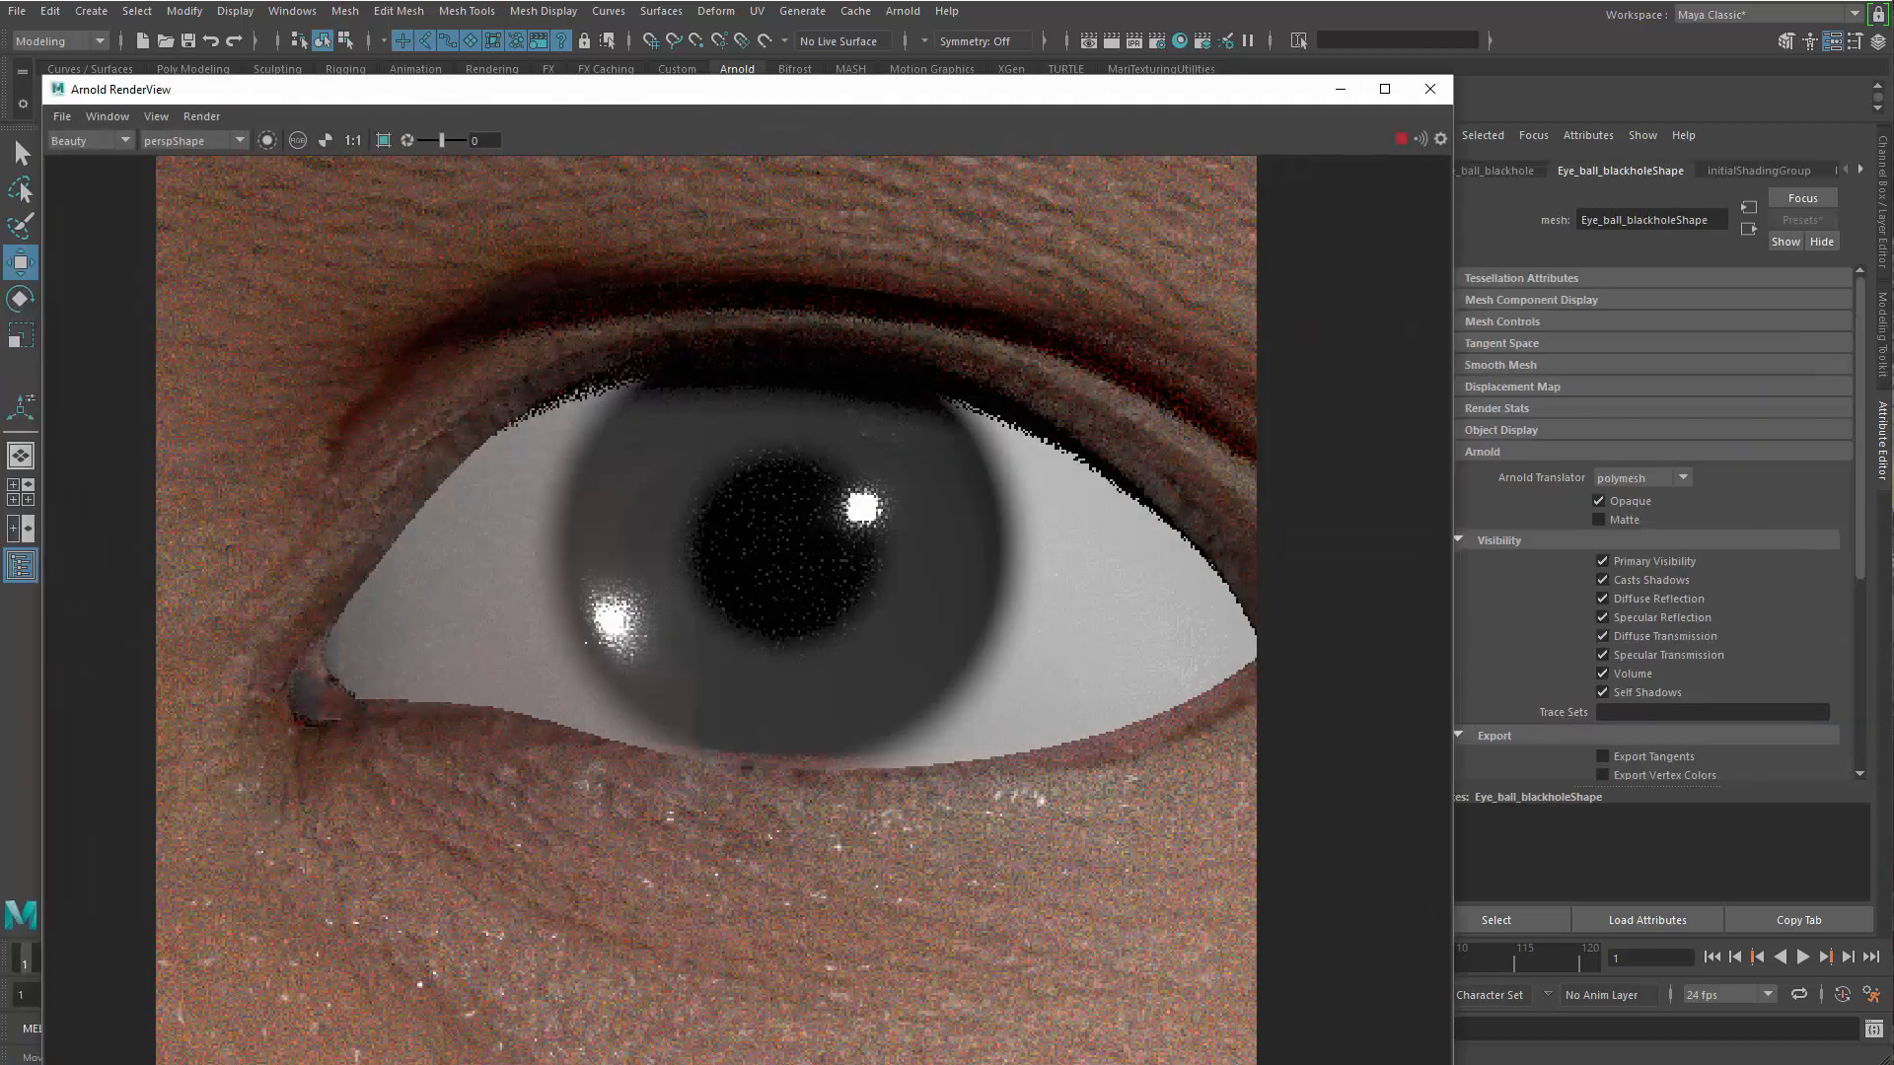
scroll(981, 260, "down", 2)
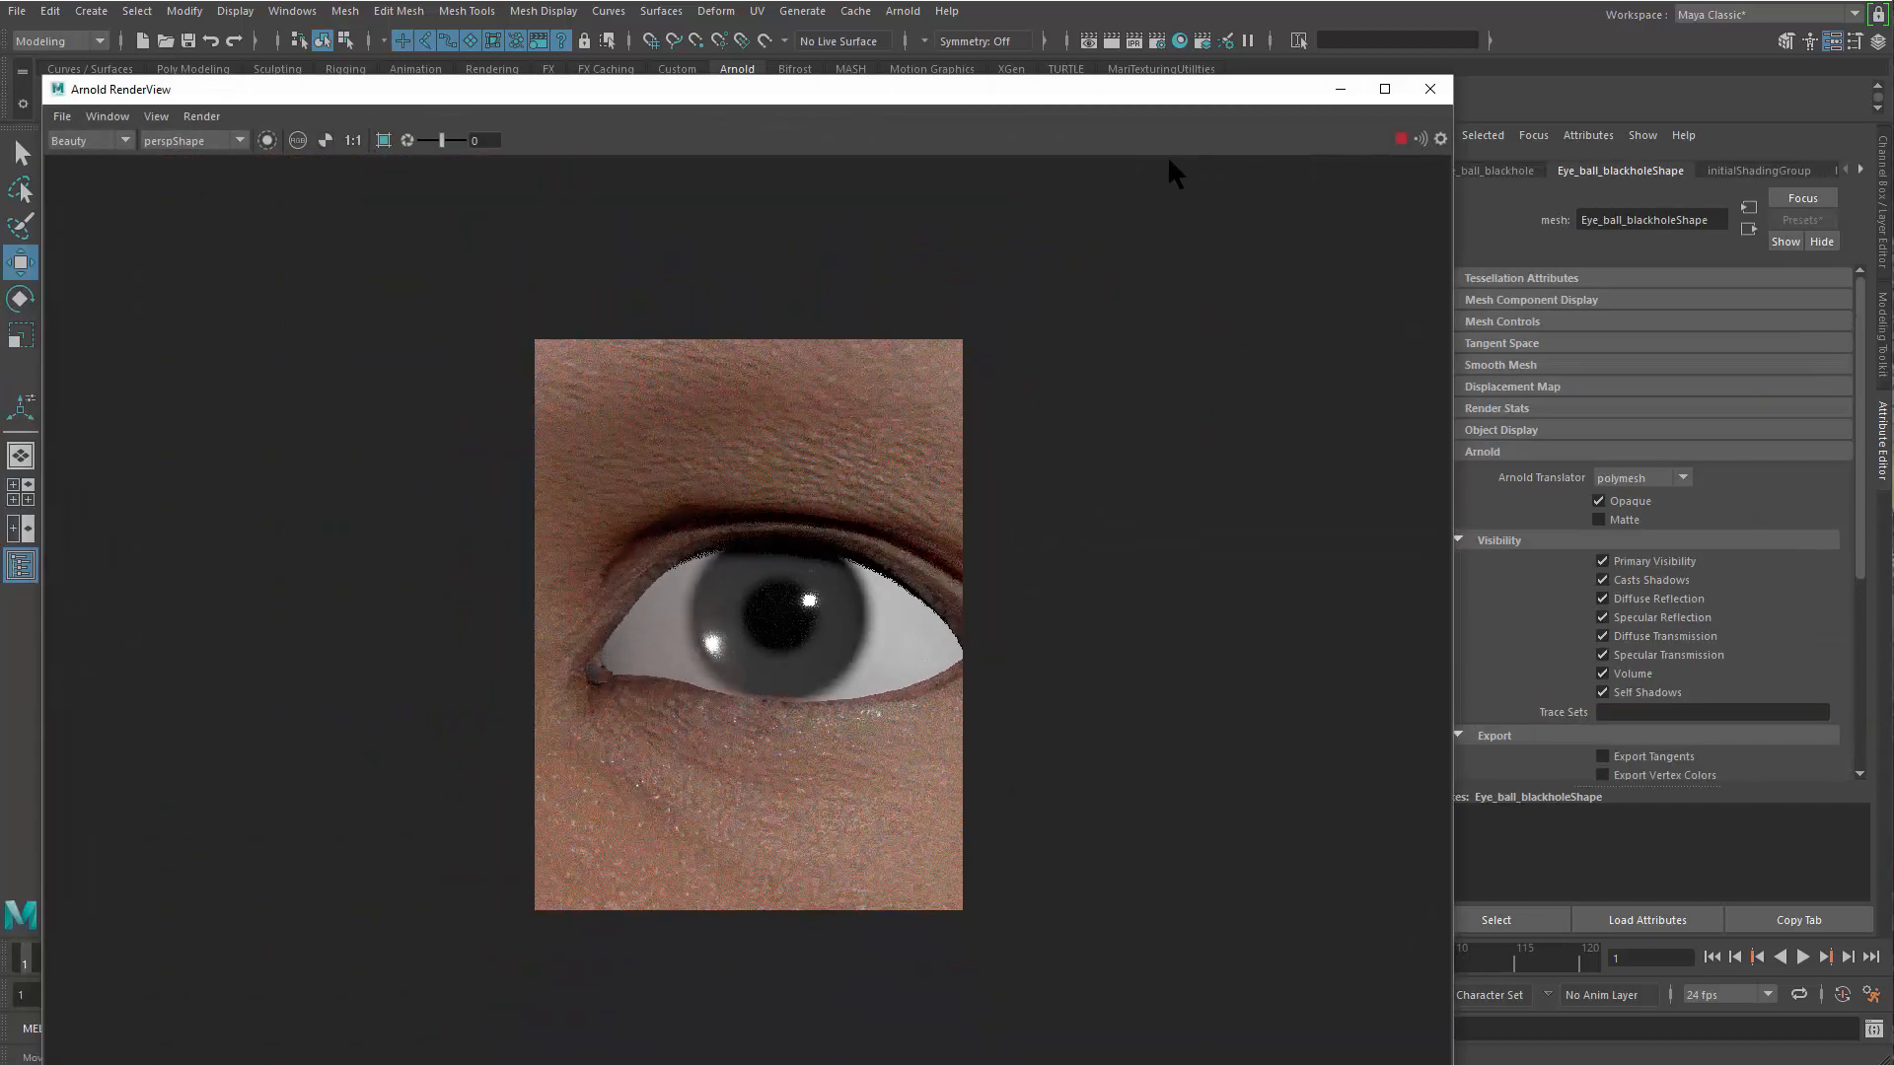
mouse_move(1227, 87)
left_mouse_down()
mouse_move(951, 148)
mouse_move(1241, 109)
left_mouse_up()
scroll(991, 731, "up", 3)
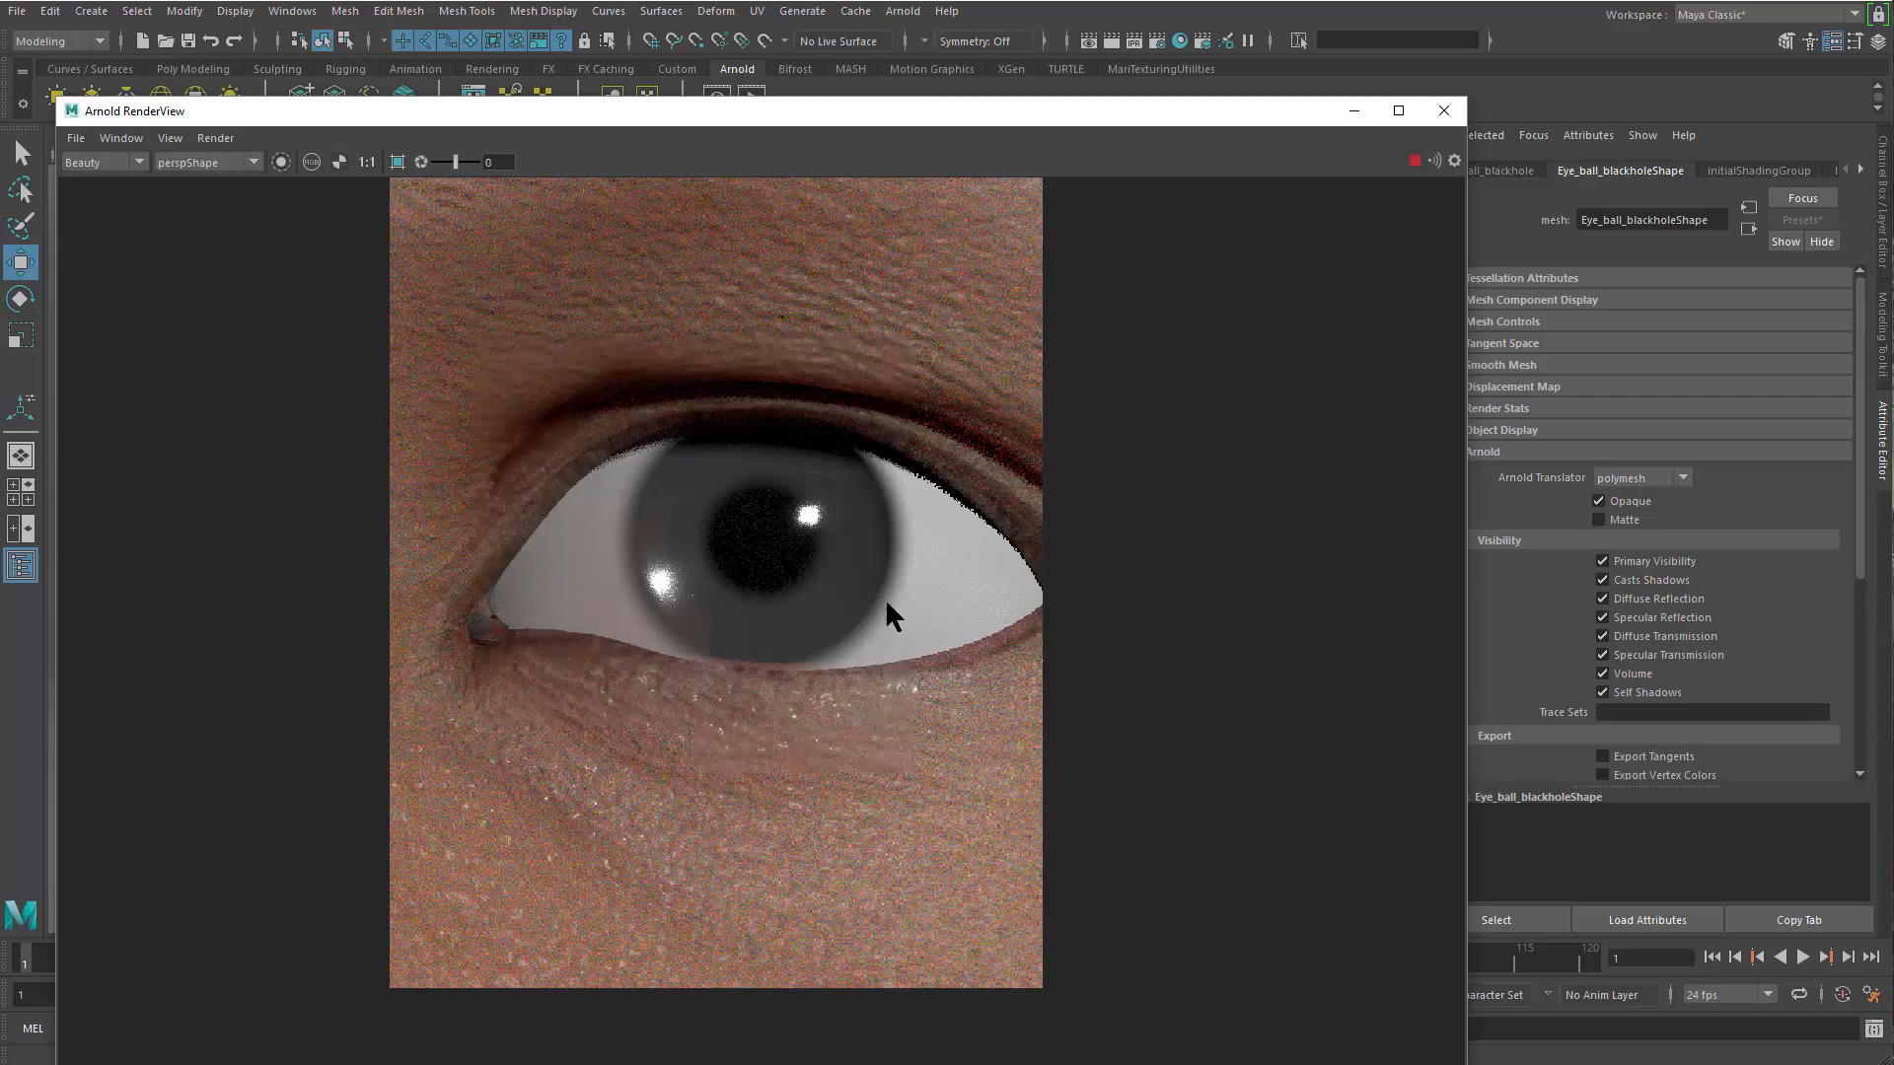
left_click_drag(0, 284, 1392, 194)
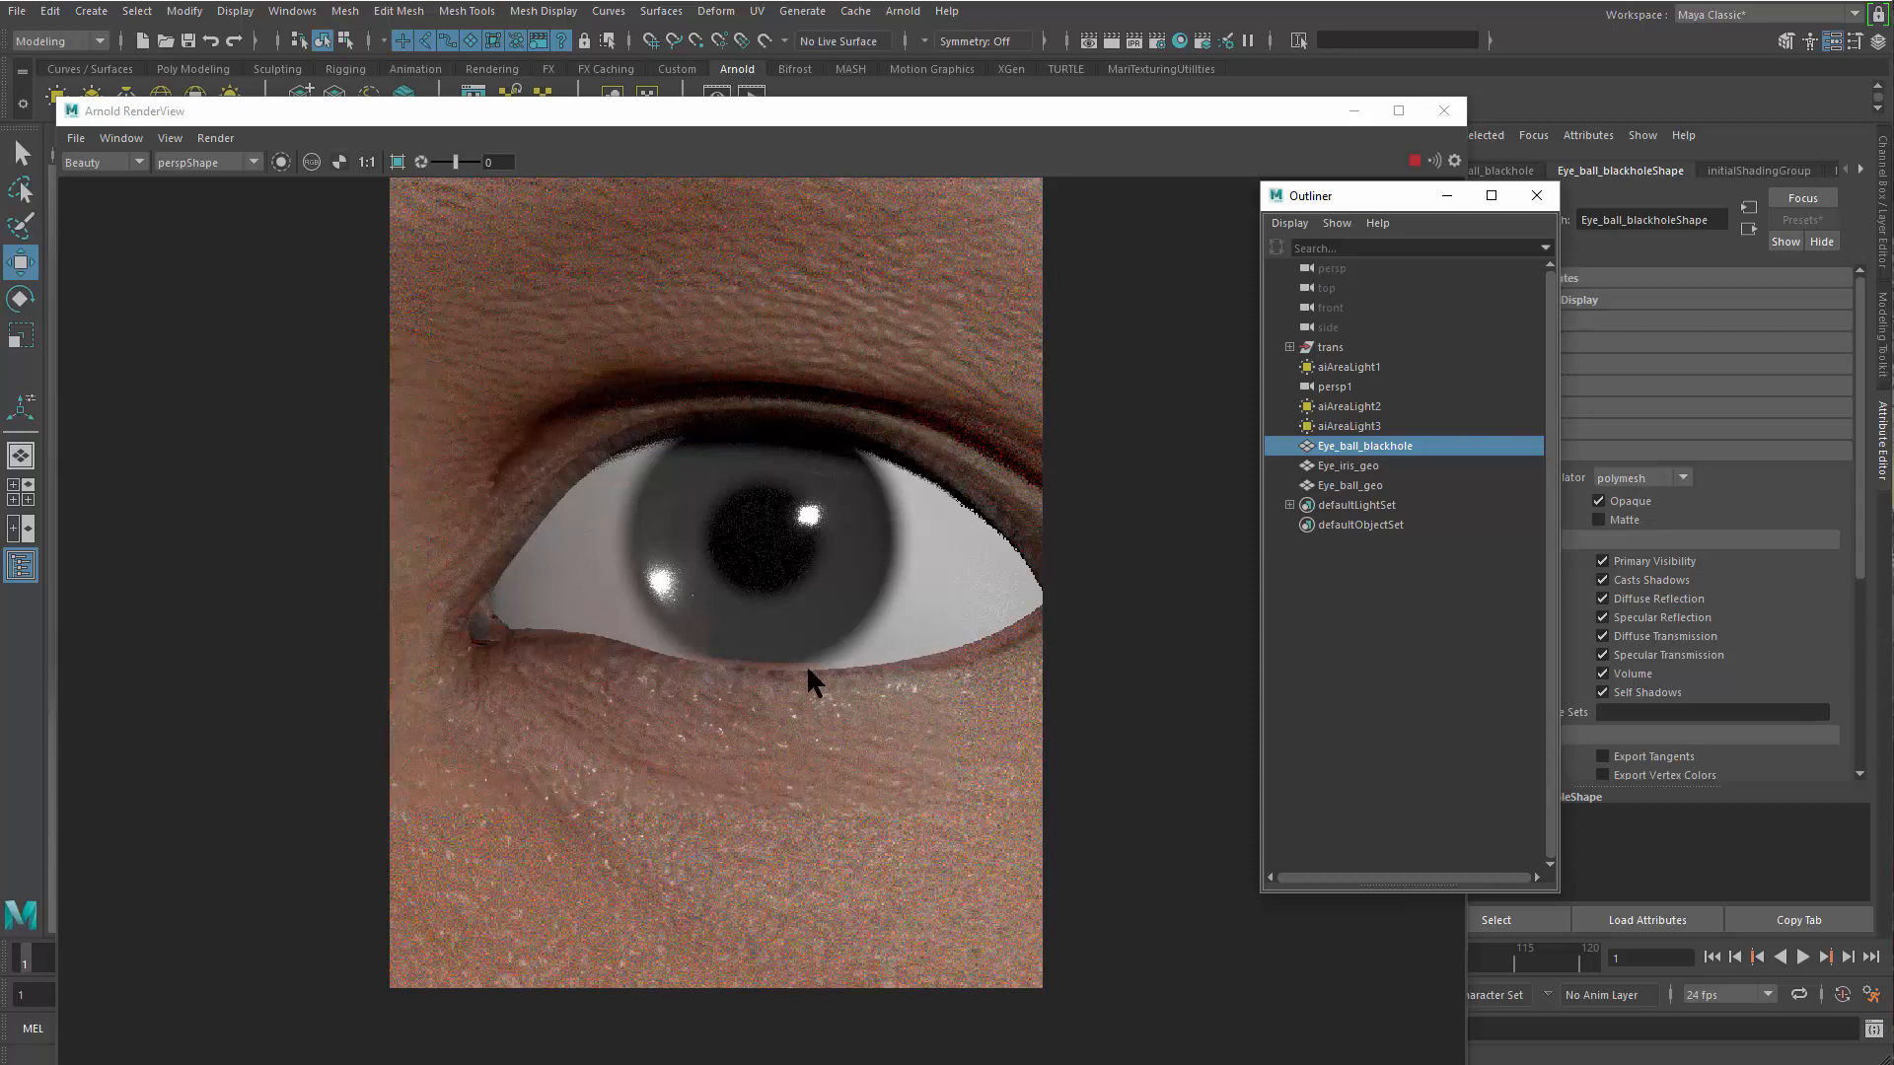
left_click(829, 490)
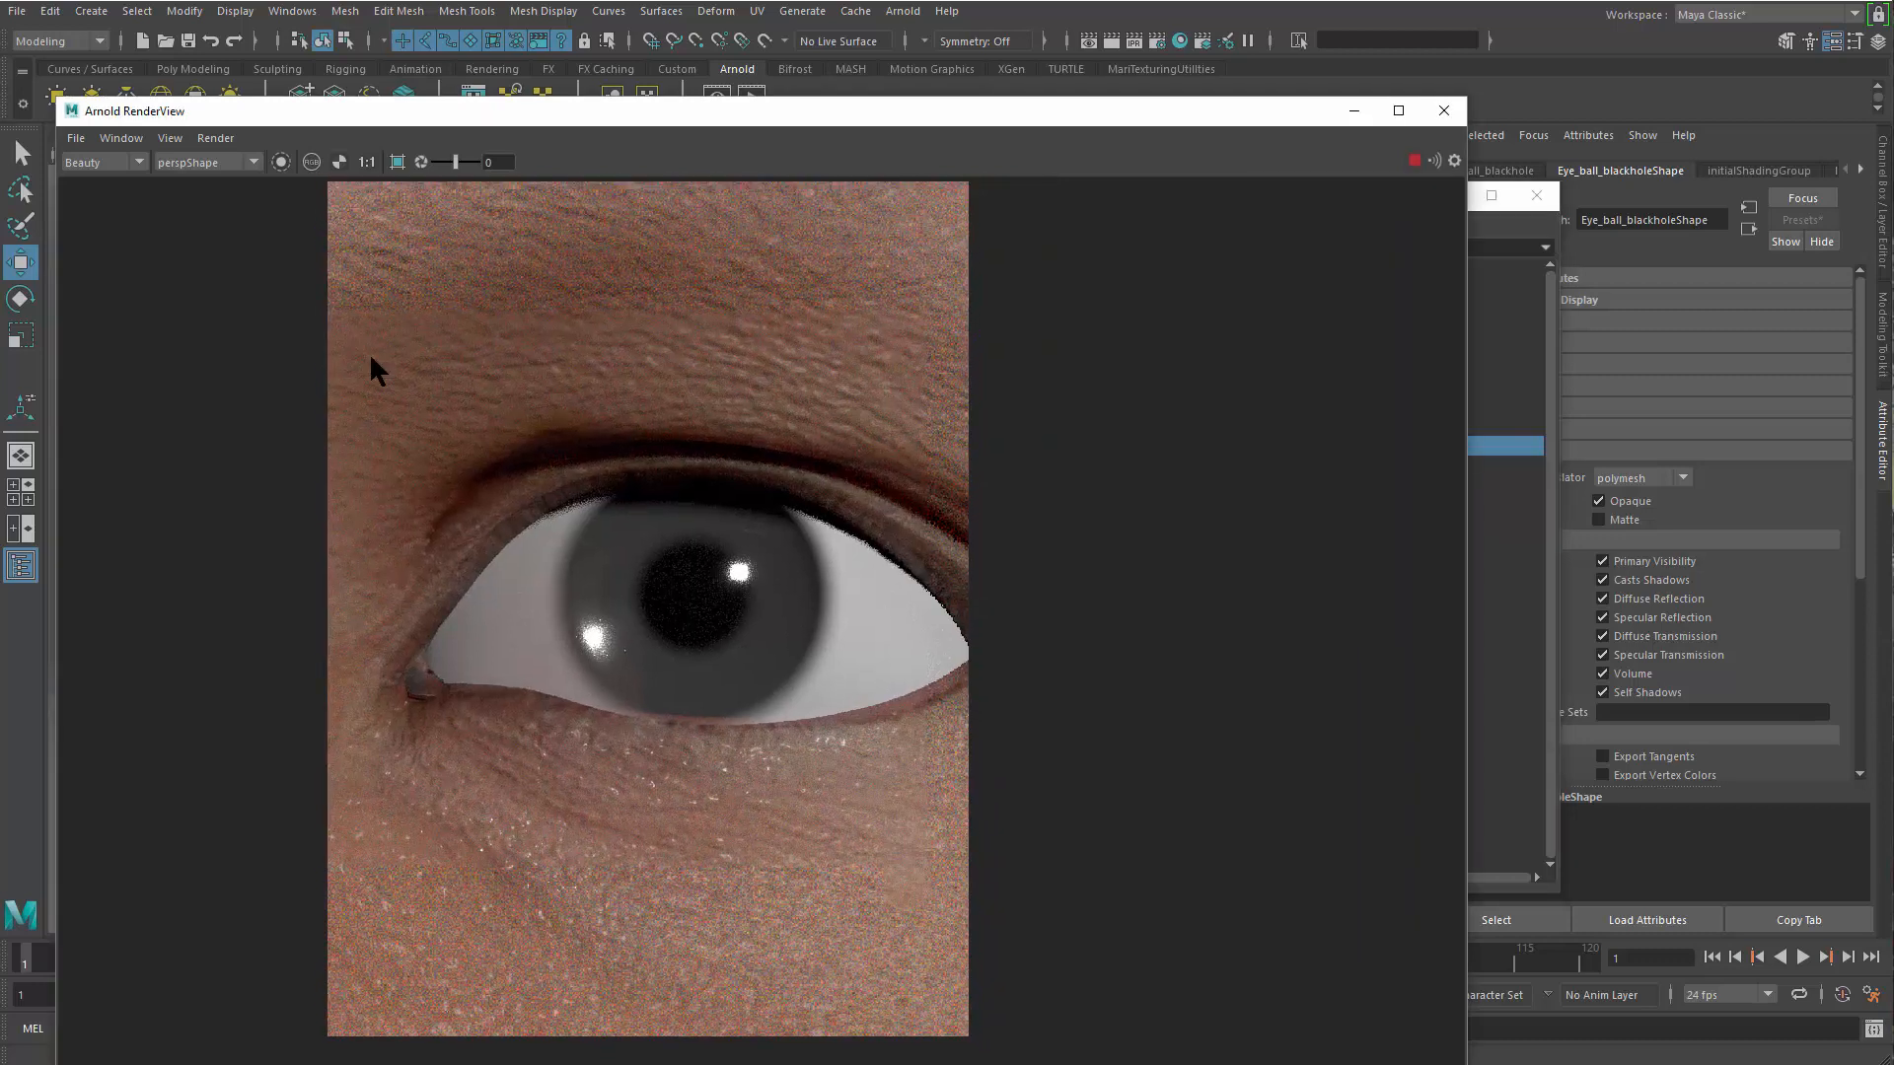
scroll(548, 506, "down", 4)
scroll(316, 449, "down", 1)
left_click(1411, 160)
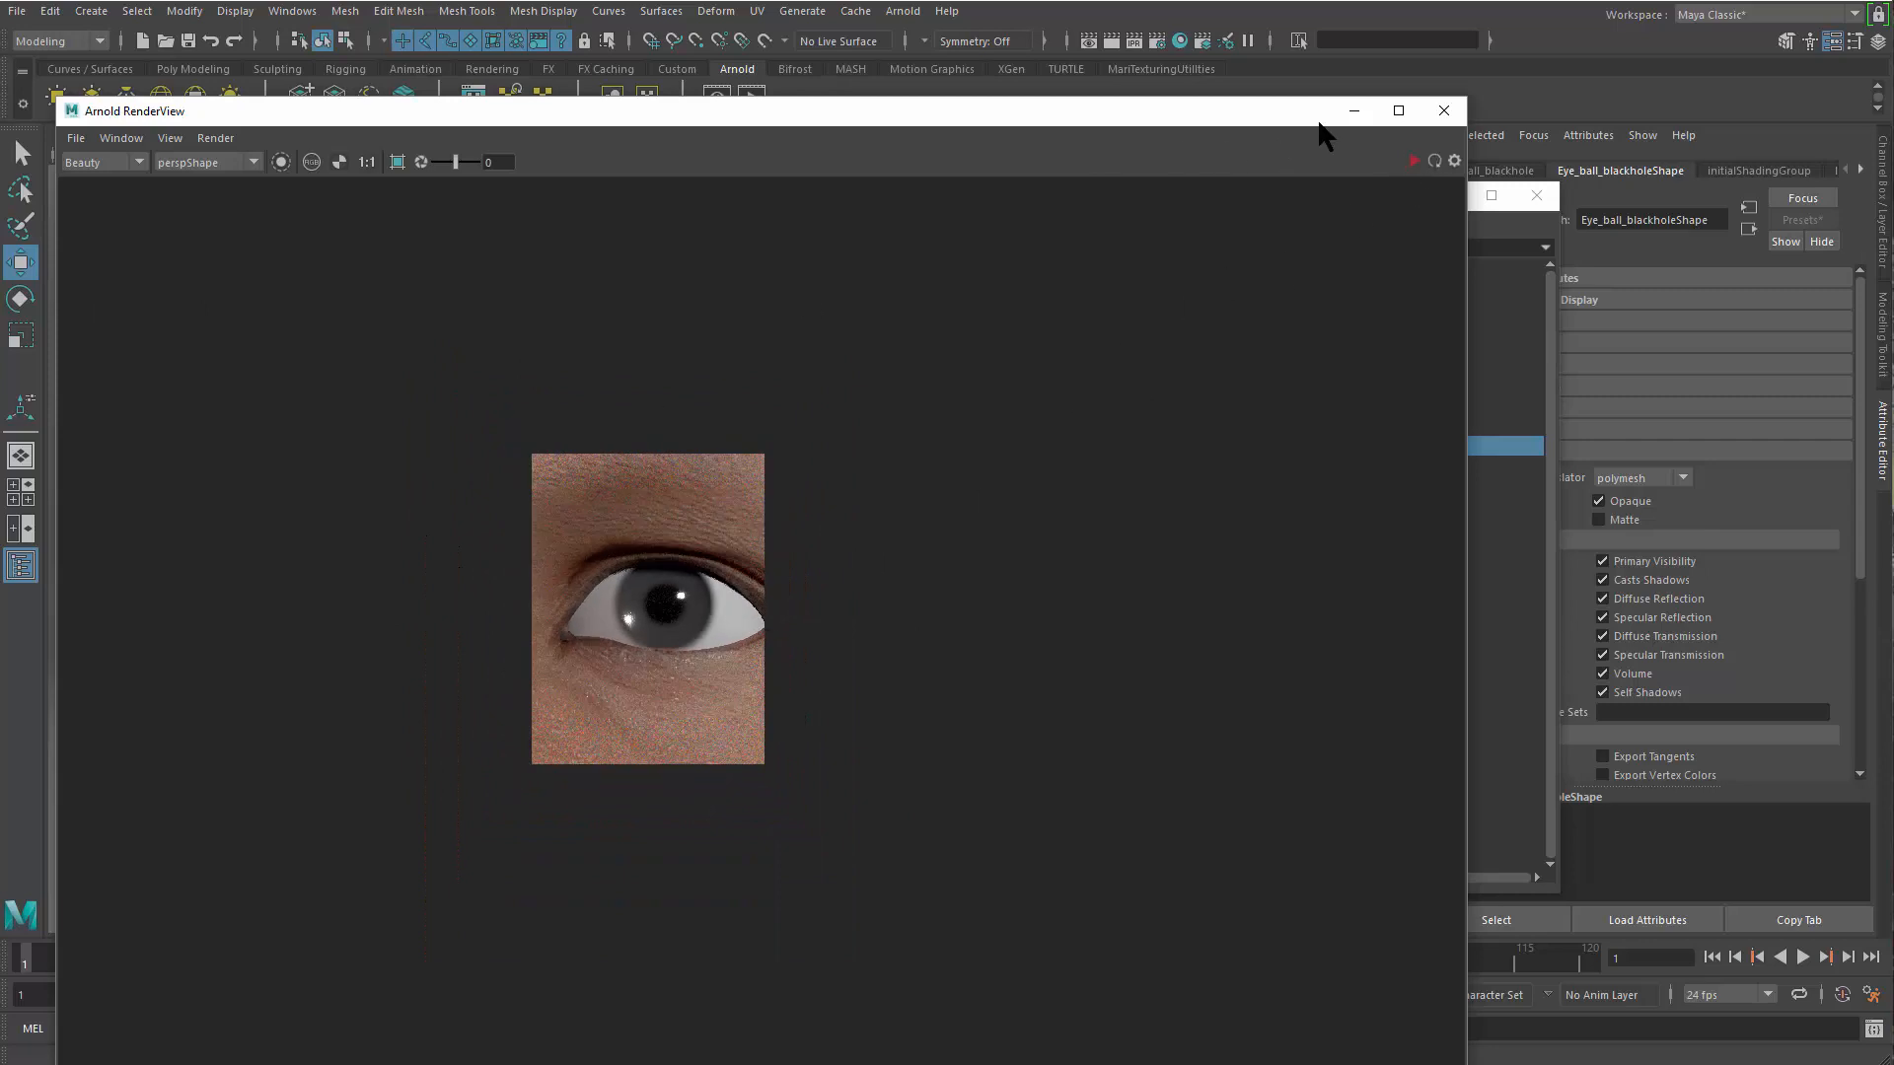
left_click(1353, 112)
left_click_drag(1336, 196, 158, 252)
left_click_drag(484, 279, 0, 286)
Select Eyeball_mtl, expand its Subsurface attributes, and set the Subsurface Weight to 1
middle_click_drag(1303, 624, 1152, 485, "alt")
left_click_drag(1159, 418, 1160, 458)
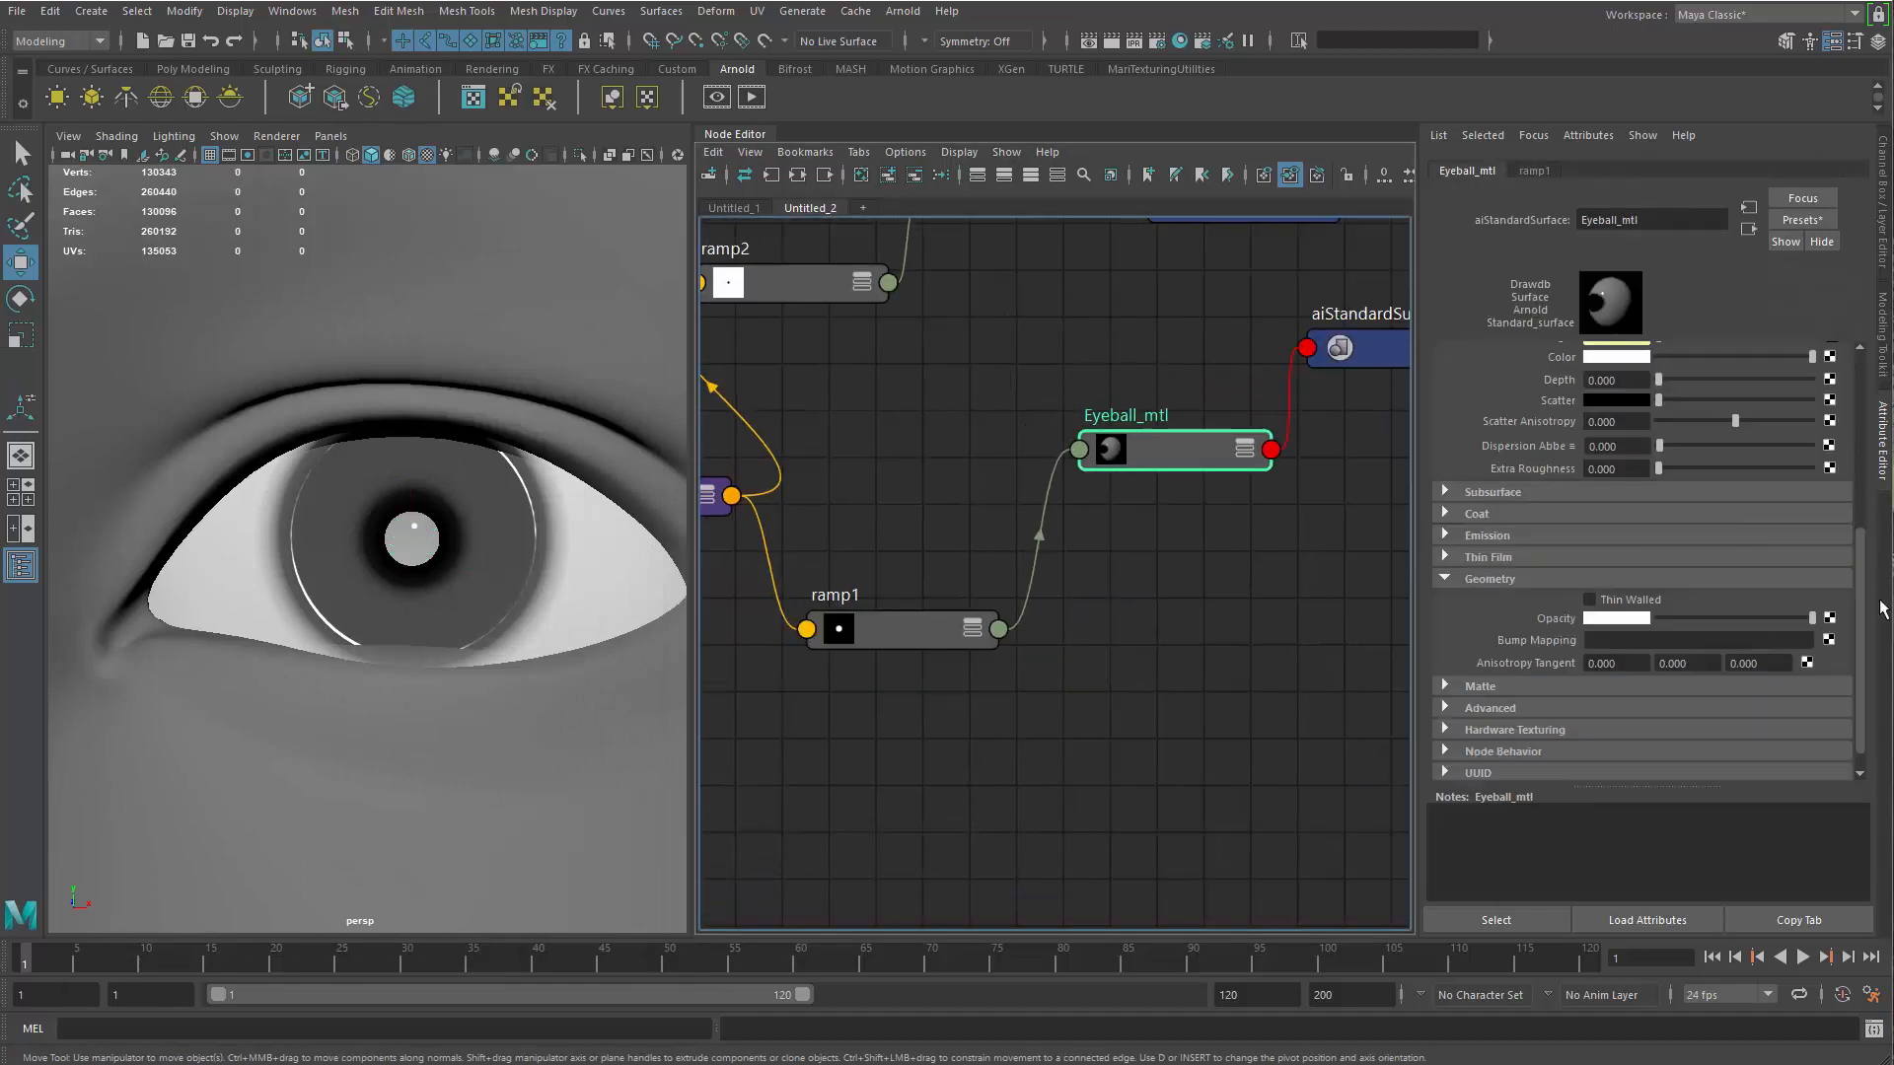
left_click_drag(1861, 608, 1865, 667)
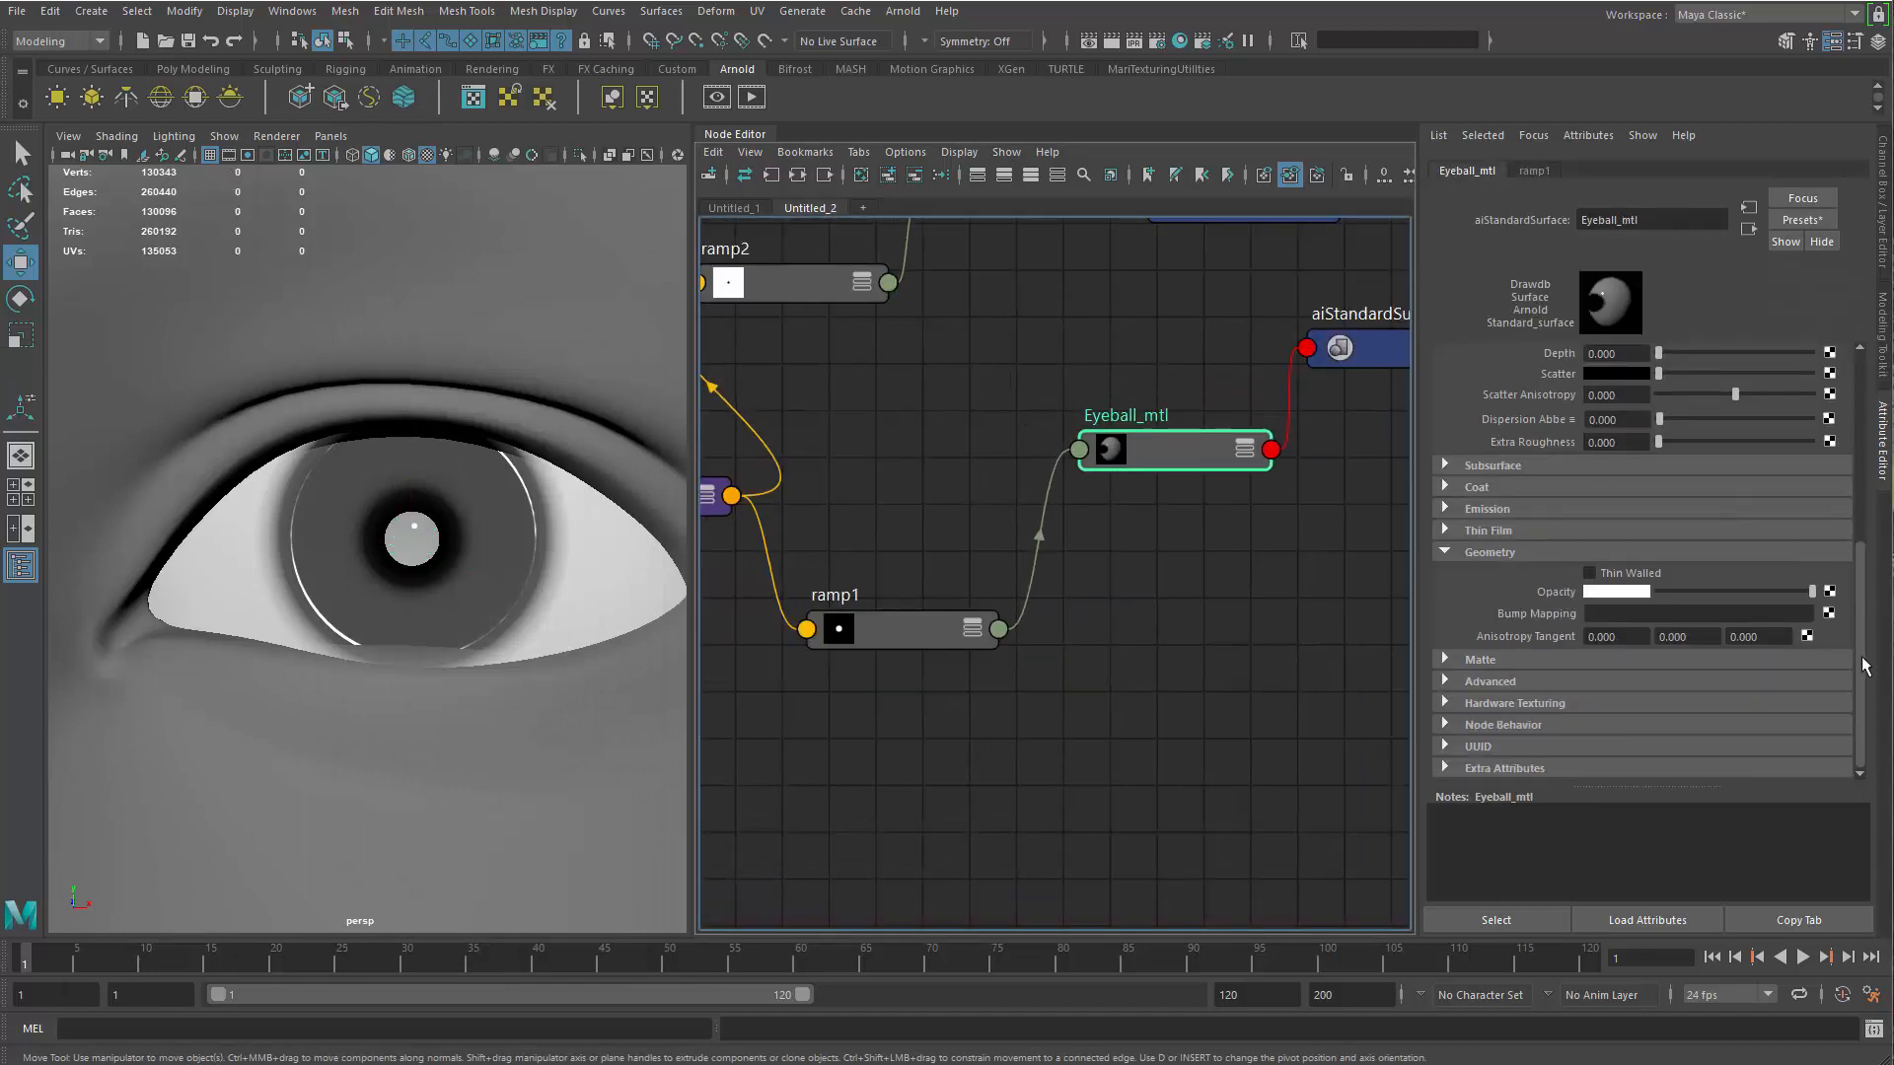
left_click(1494, 467)
left_click_drag(1669, 488, 1813, 487)
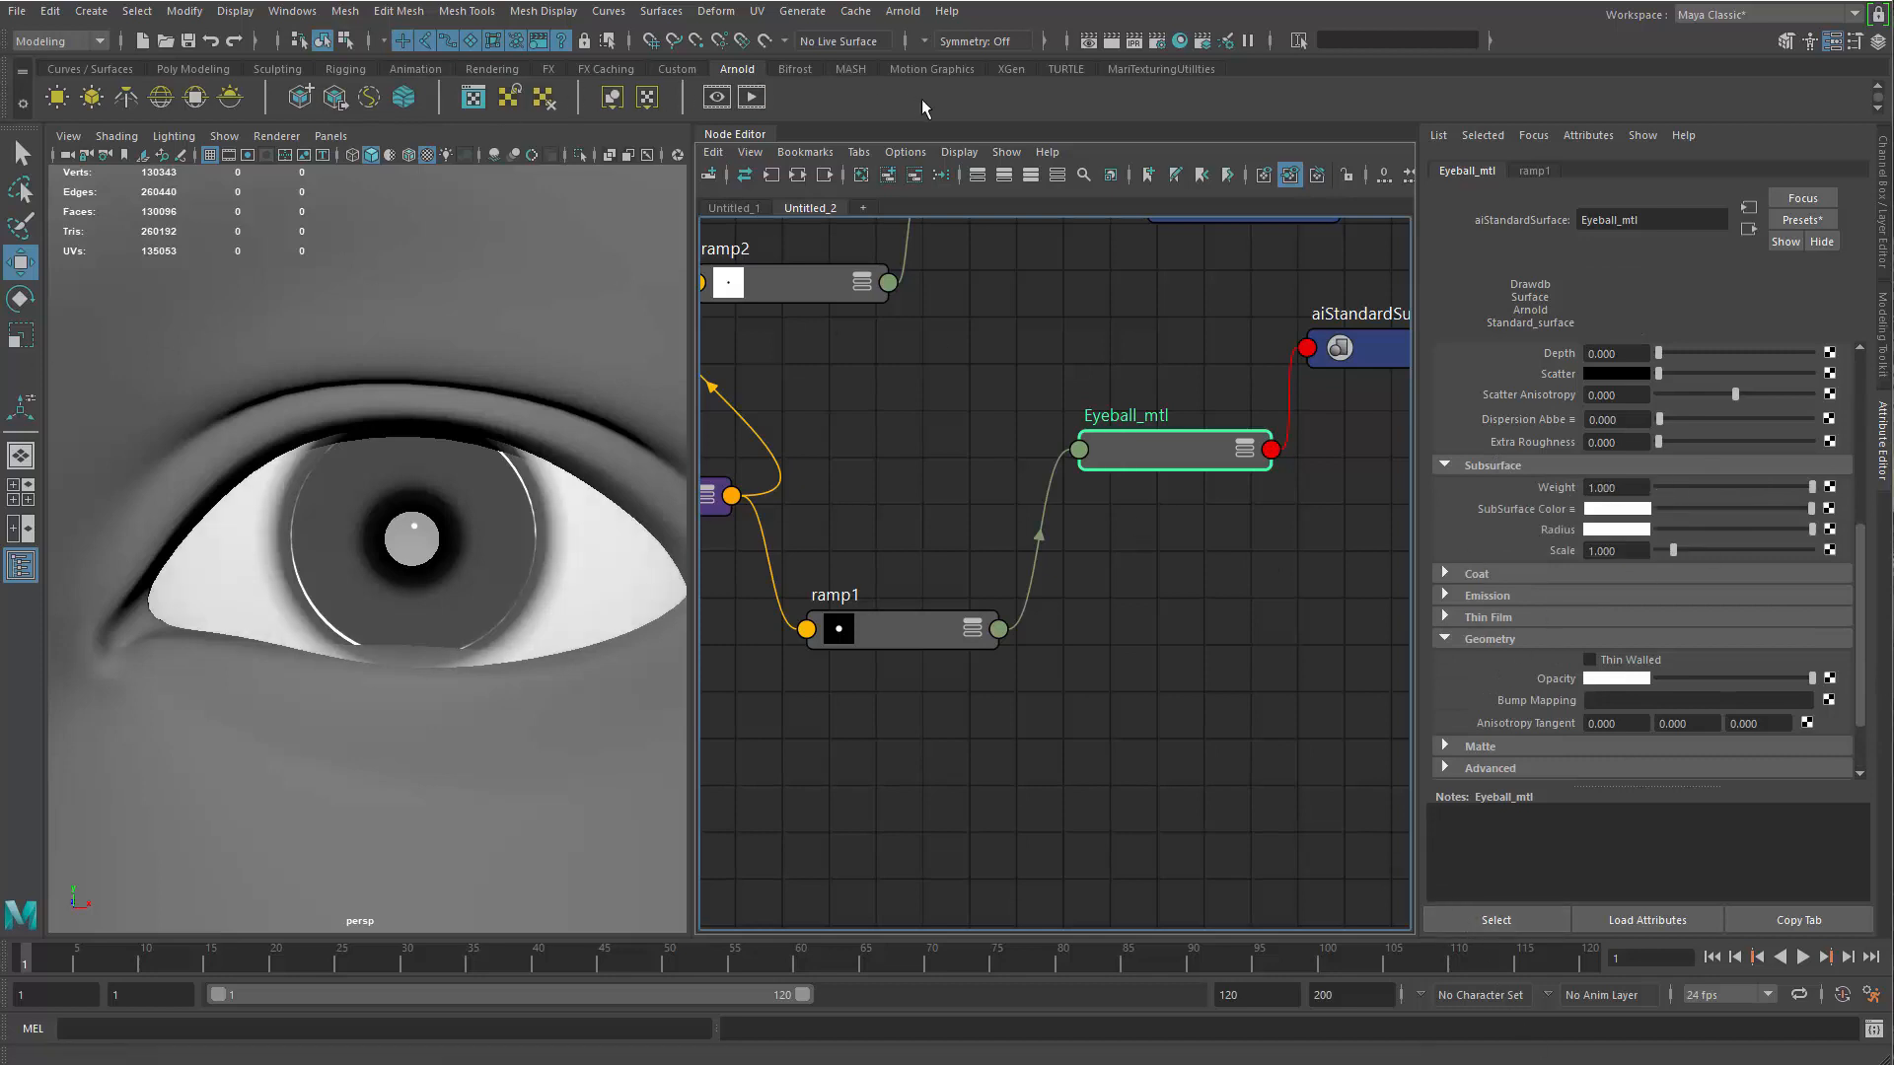
Restart the Arnold RenderView render and inspect the subsurface effect on the white of the eye
left_click(1088, 41)
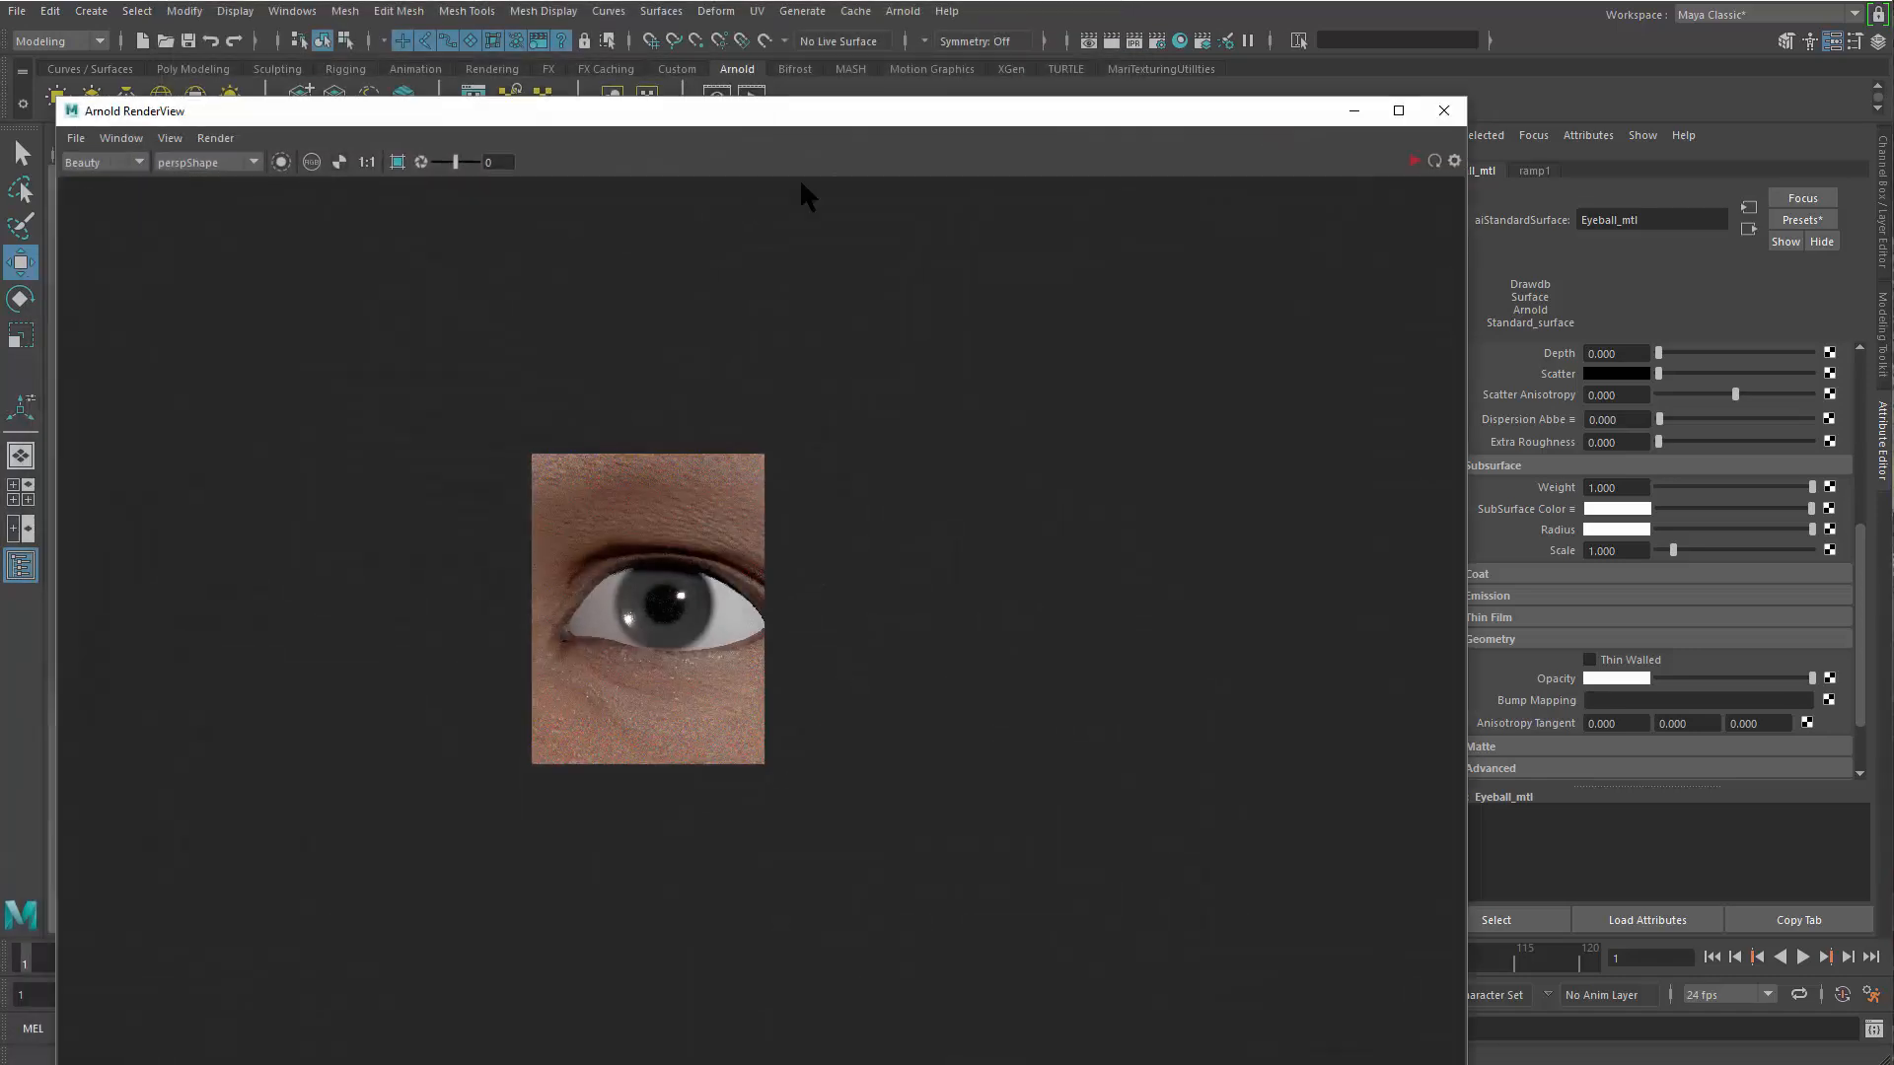
left_click(1413, 161)
middle_click_drag(687, 603, 722, 540, "alt")
right_click_drag(705, 631, 1538, 848, "alt")
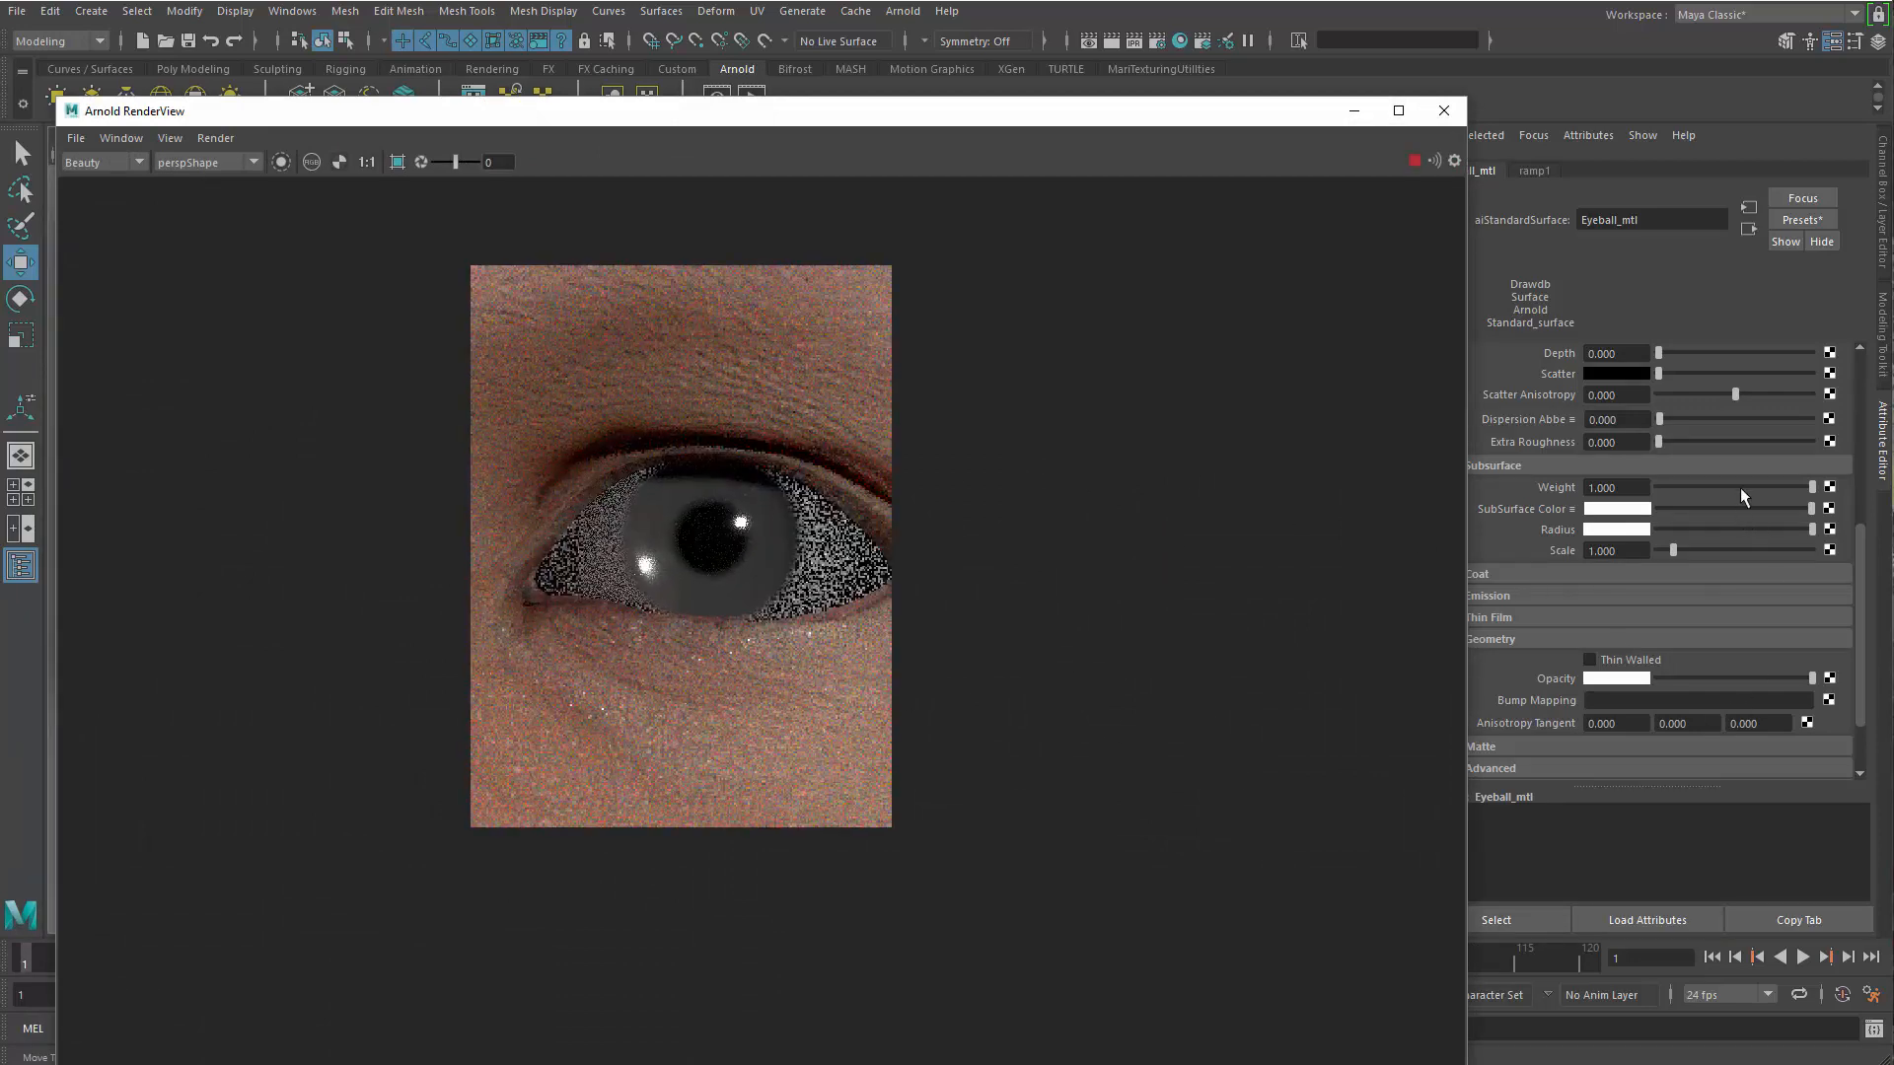
Lower the Subsurface Weight of Eyeball_mtl to about 0.688
left_click_drag(1864, 565, 1868, 523)
left_click(1762, 539)
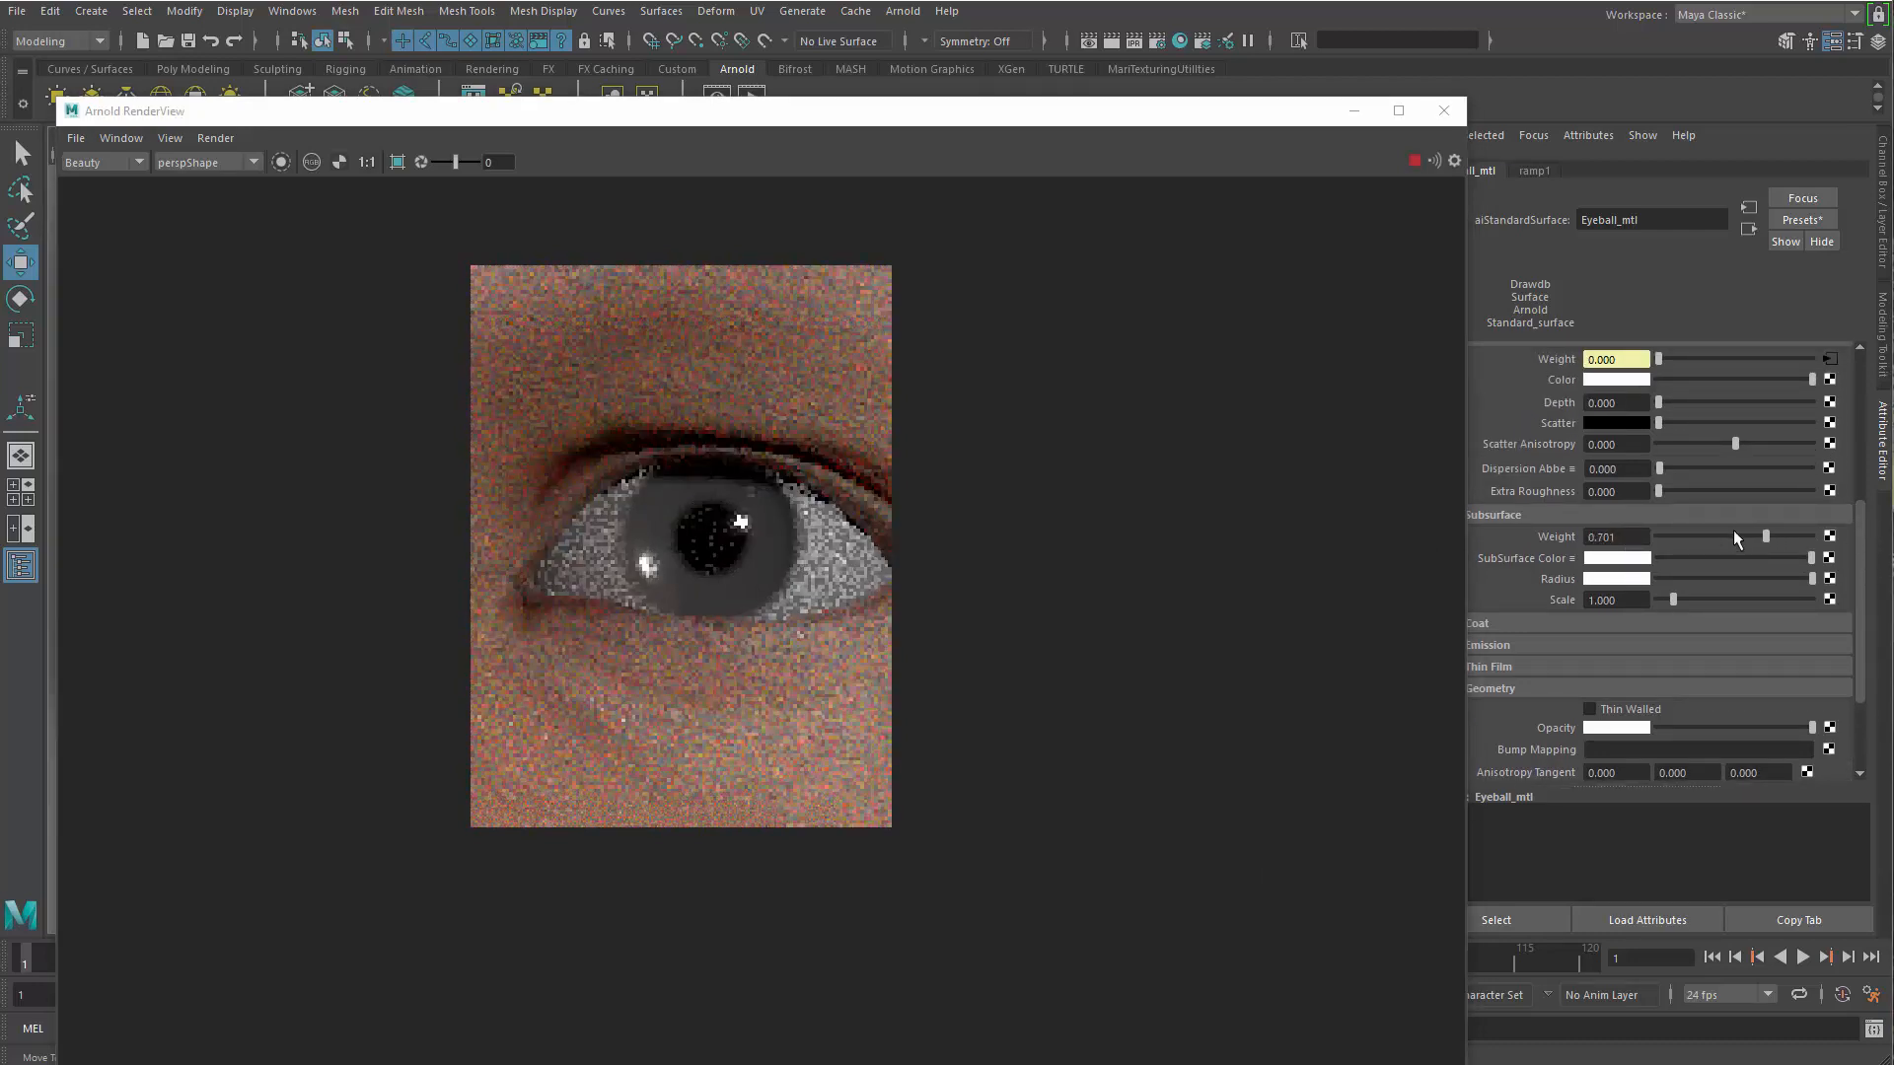
left_click(1762, 537)
Try a Subsurface Scale of 0.2 on Eyeball_mtl and settle on 0.1
left_click(1615, 598)
left_click_drag(1450, 678, 1471, 590)
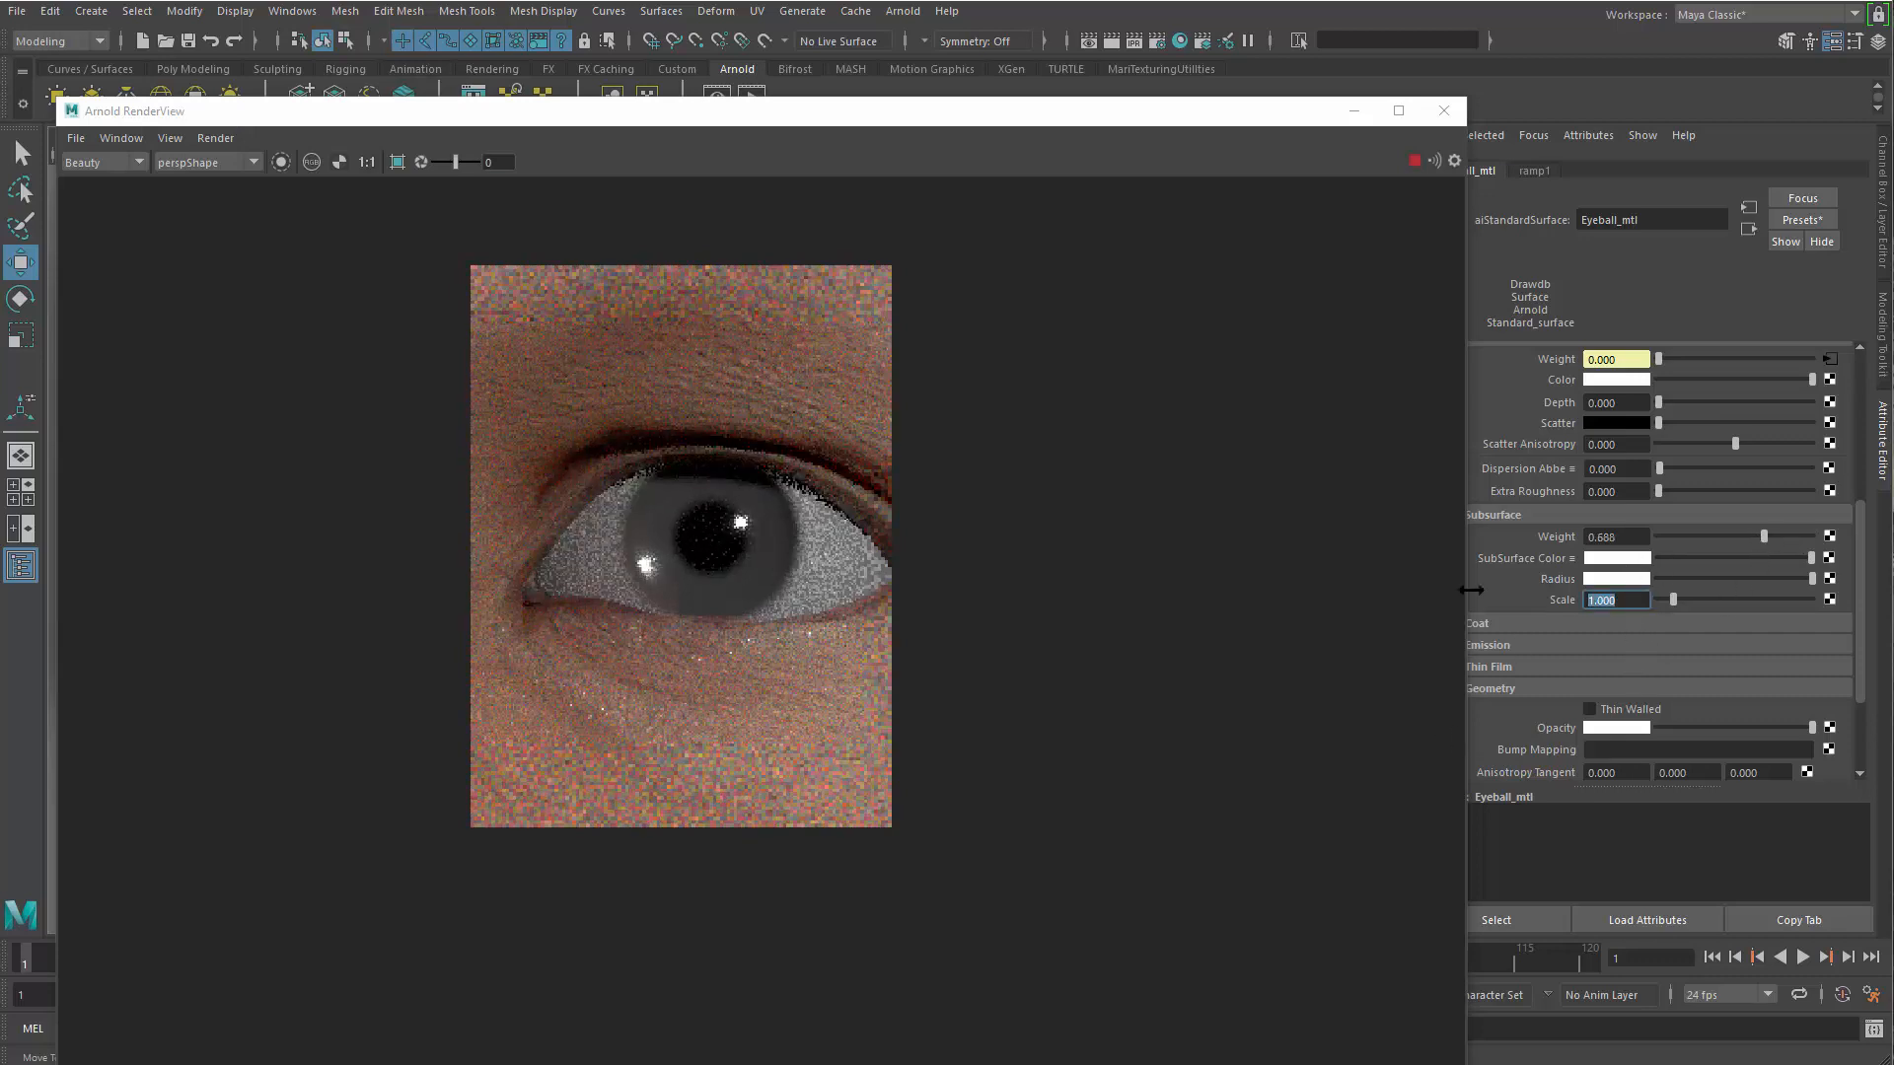
key("Return")
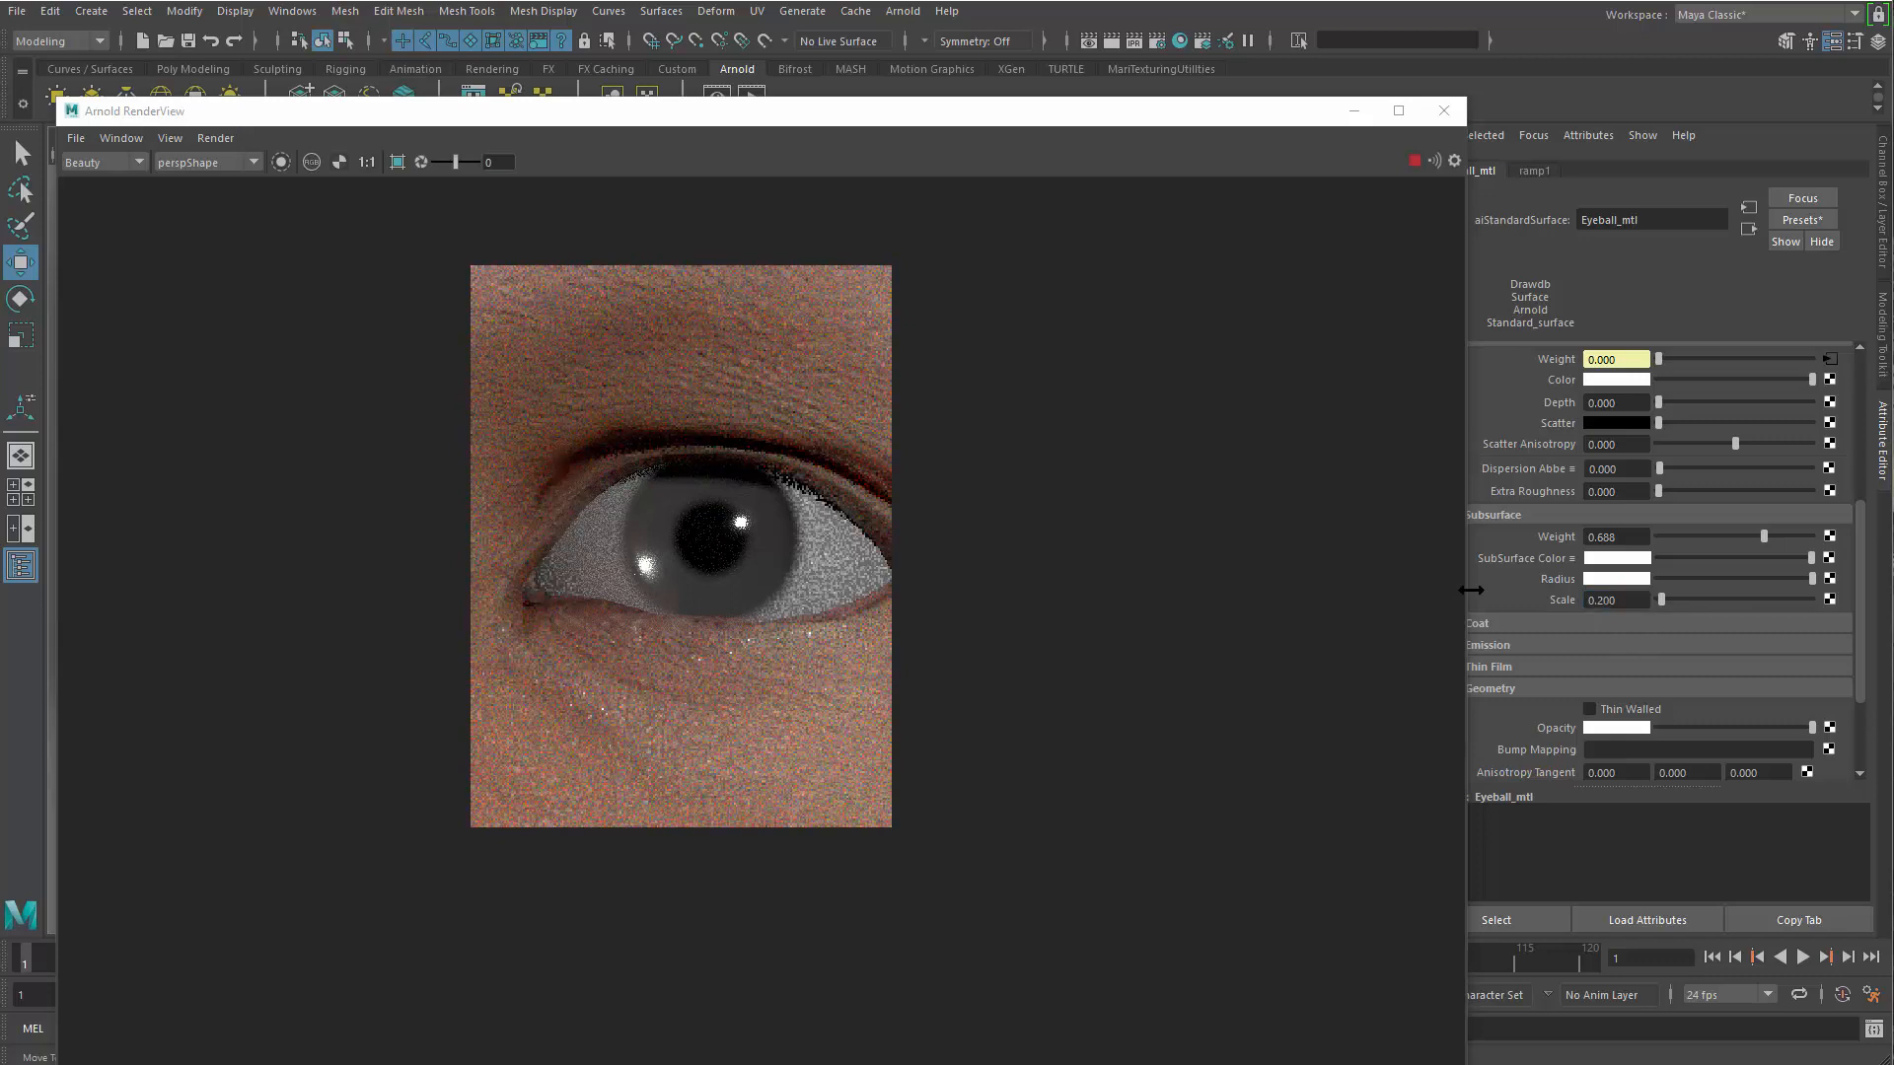
left_click_drag(1621, 600, 1501, 622)
type("0.1")
key("Return")
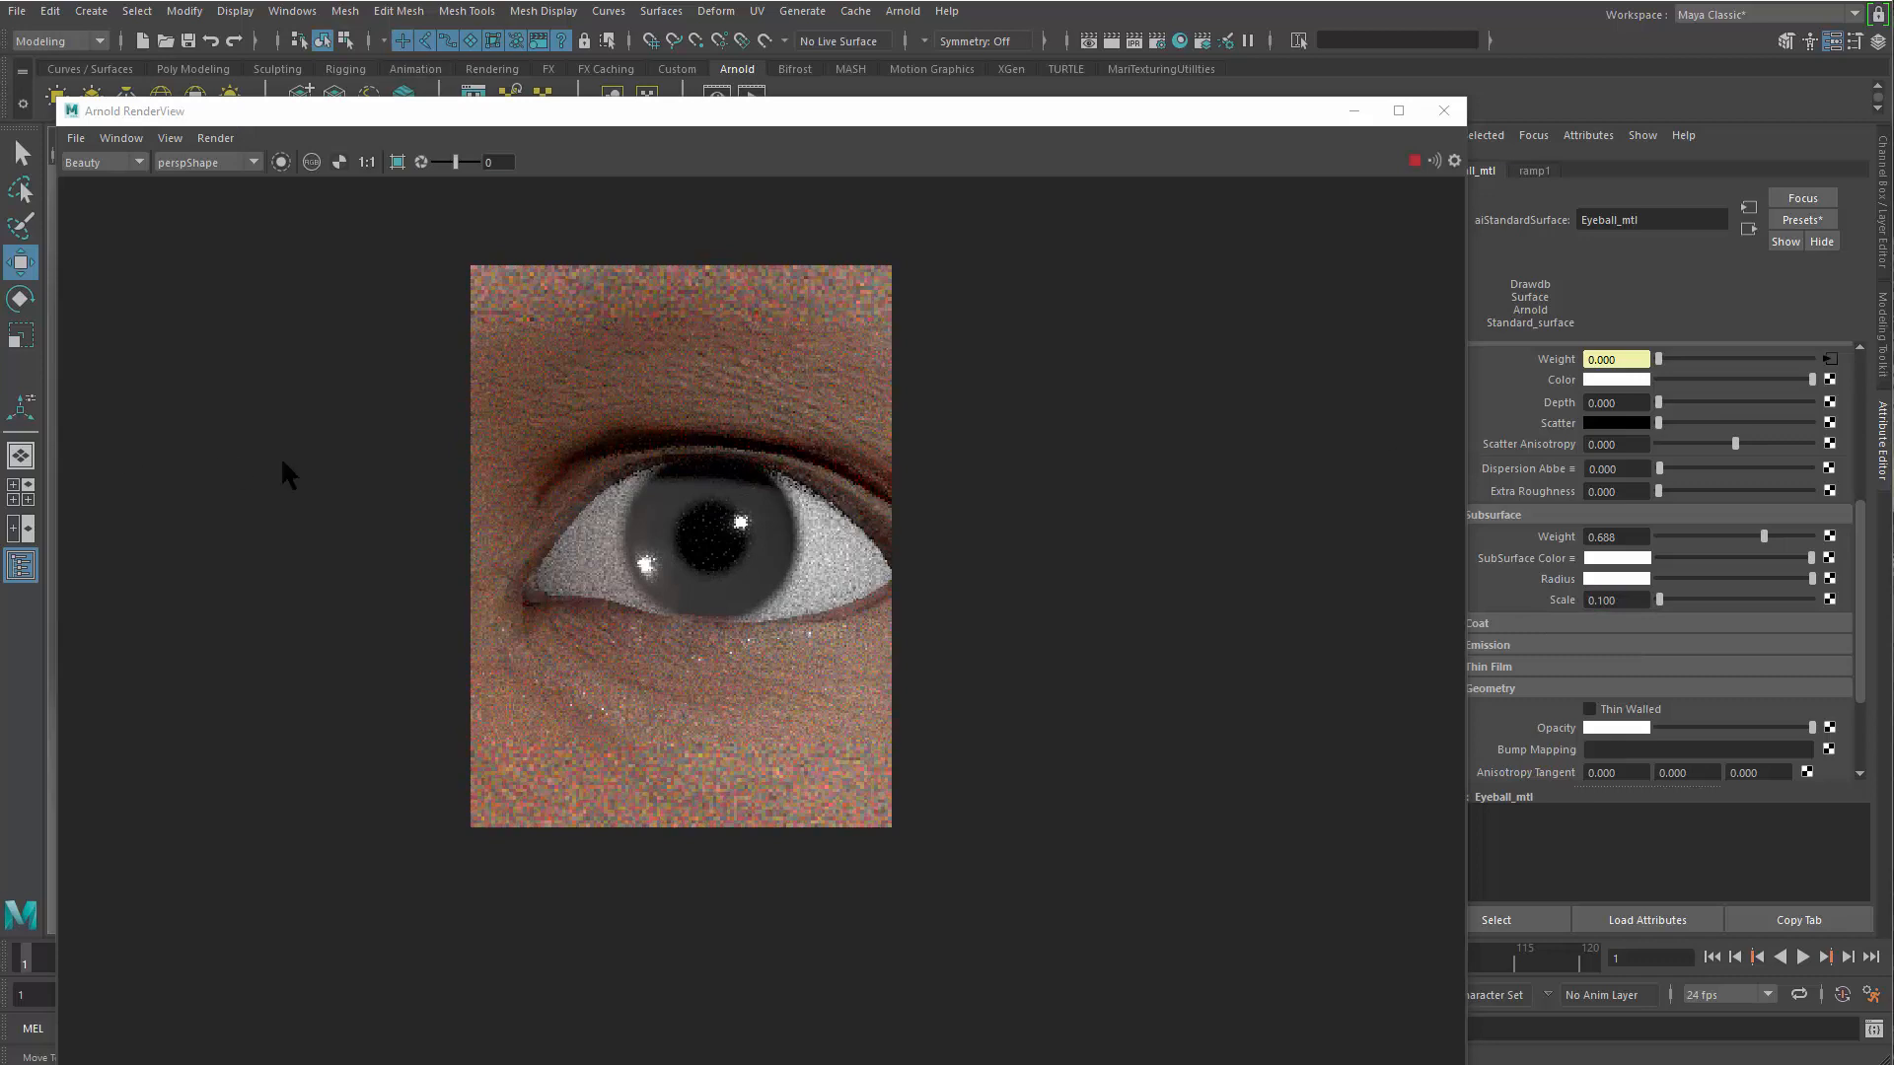
Inspect the updated sclera in the render up close and from afar, and move the render window clear of the material attributes
scroll(755, 590, "up", 4)
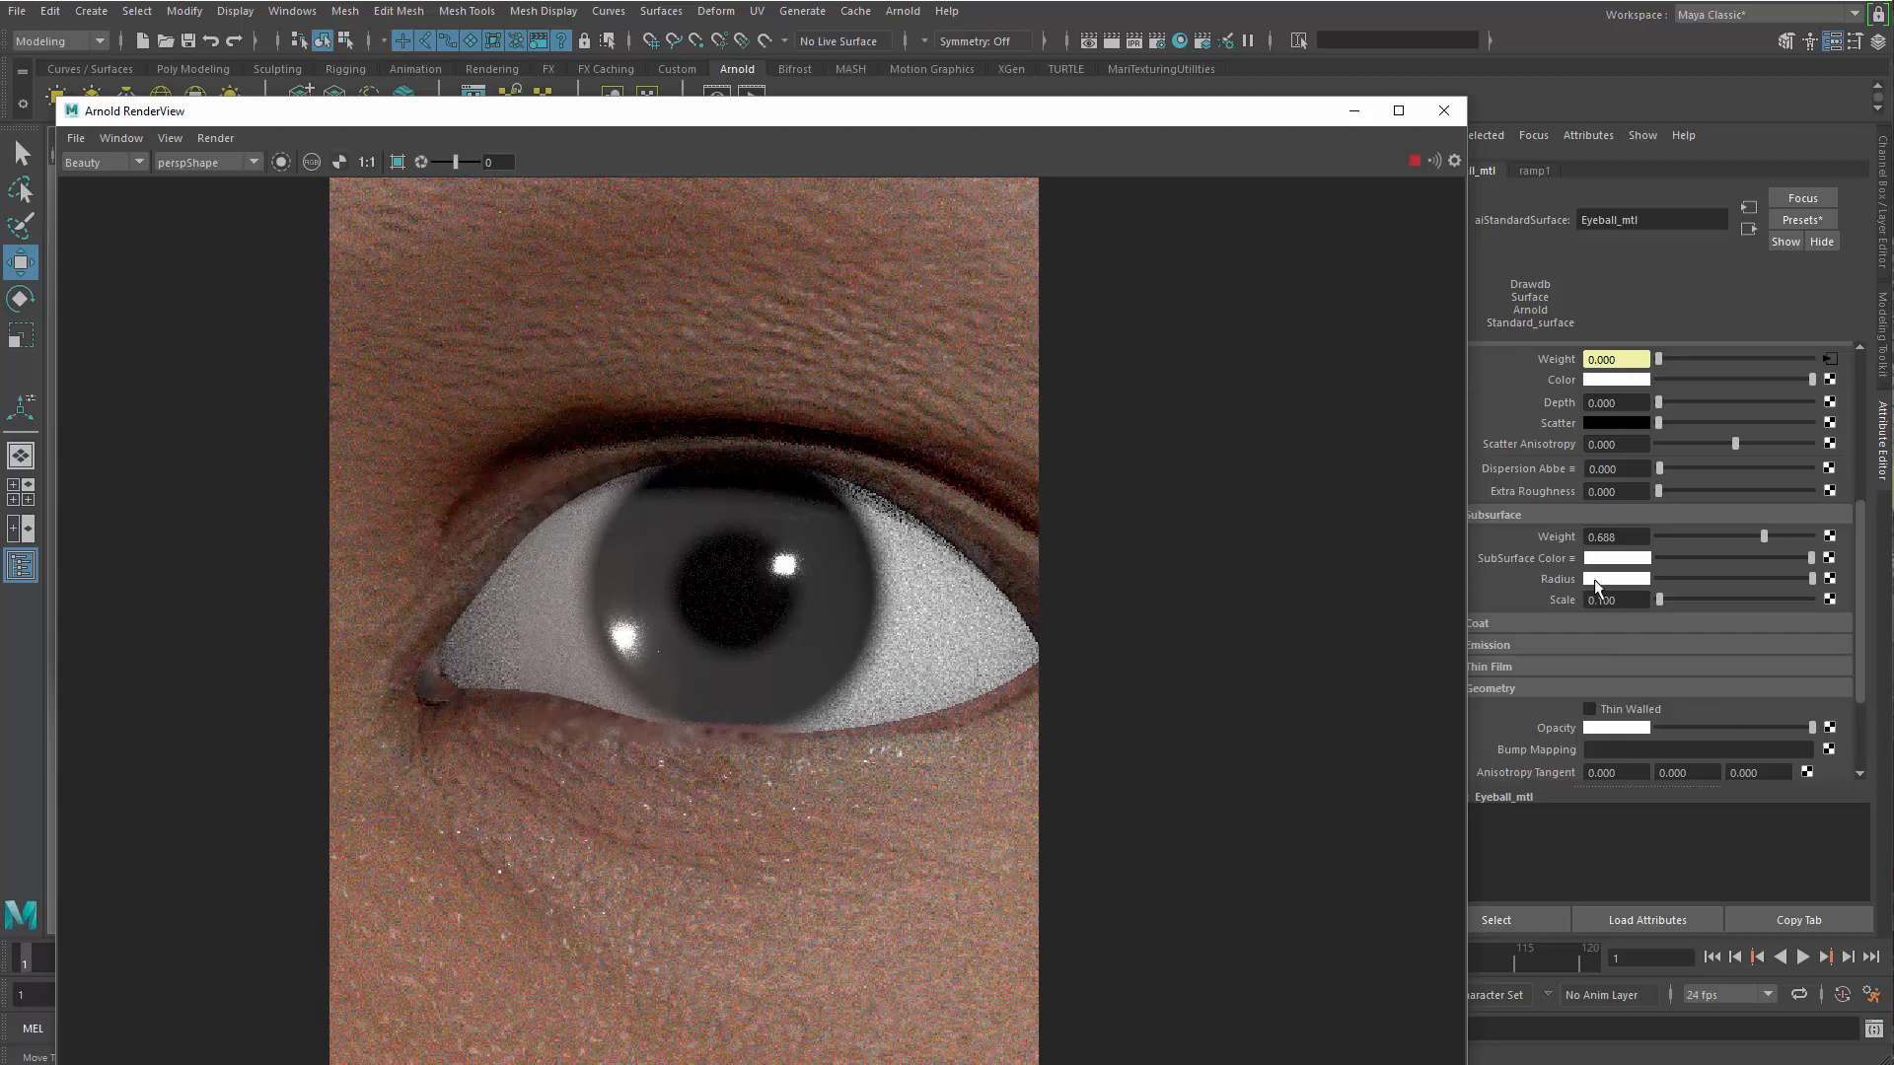
left_click_drag(1141, 116, 1170, 266)
scroll(519, 558, "down", 2)
scroll(747, 650, "down", 2)
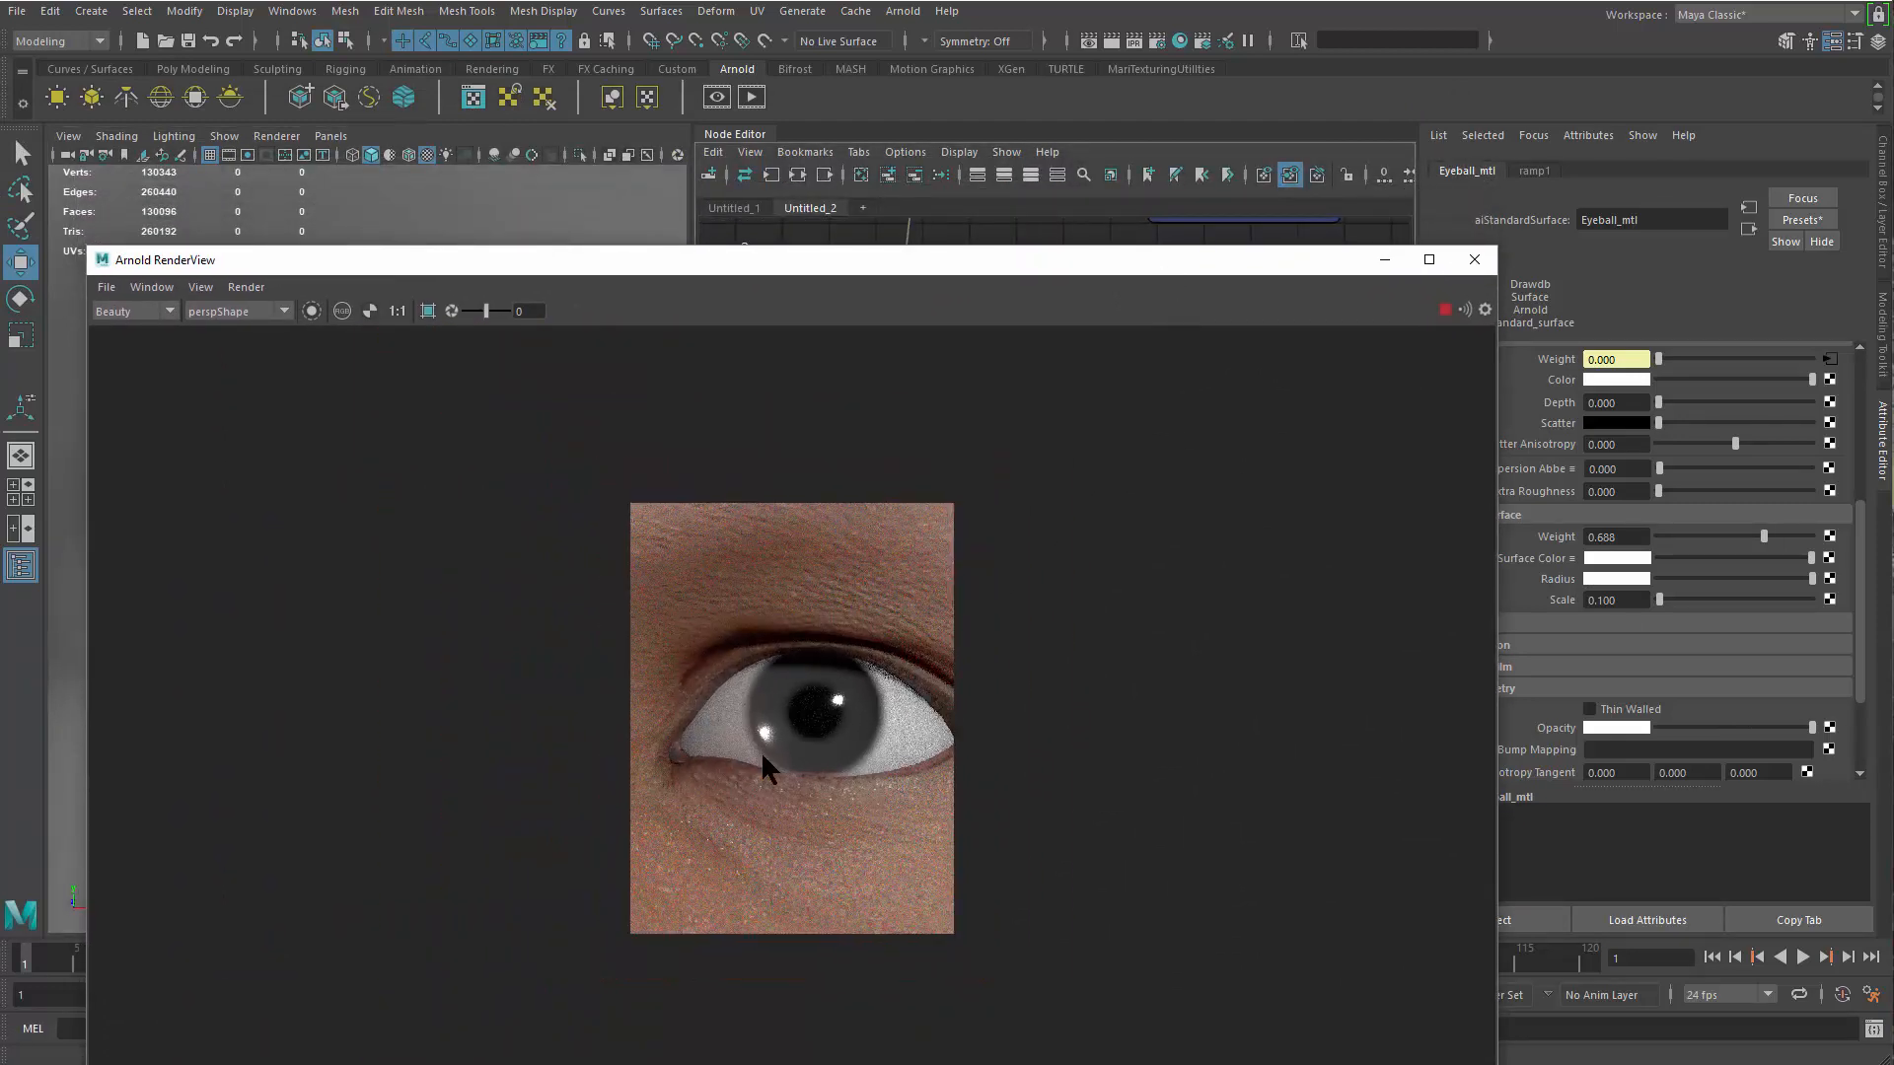
left_click_drag(1252, 262, 1037, 300)
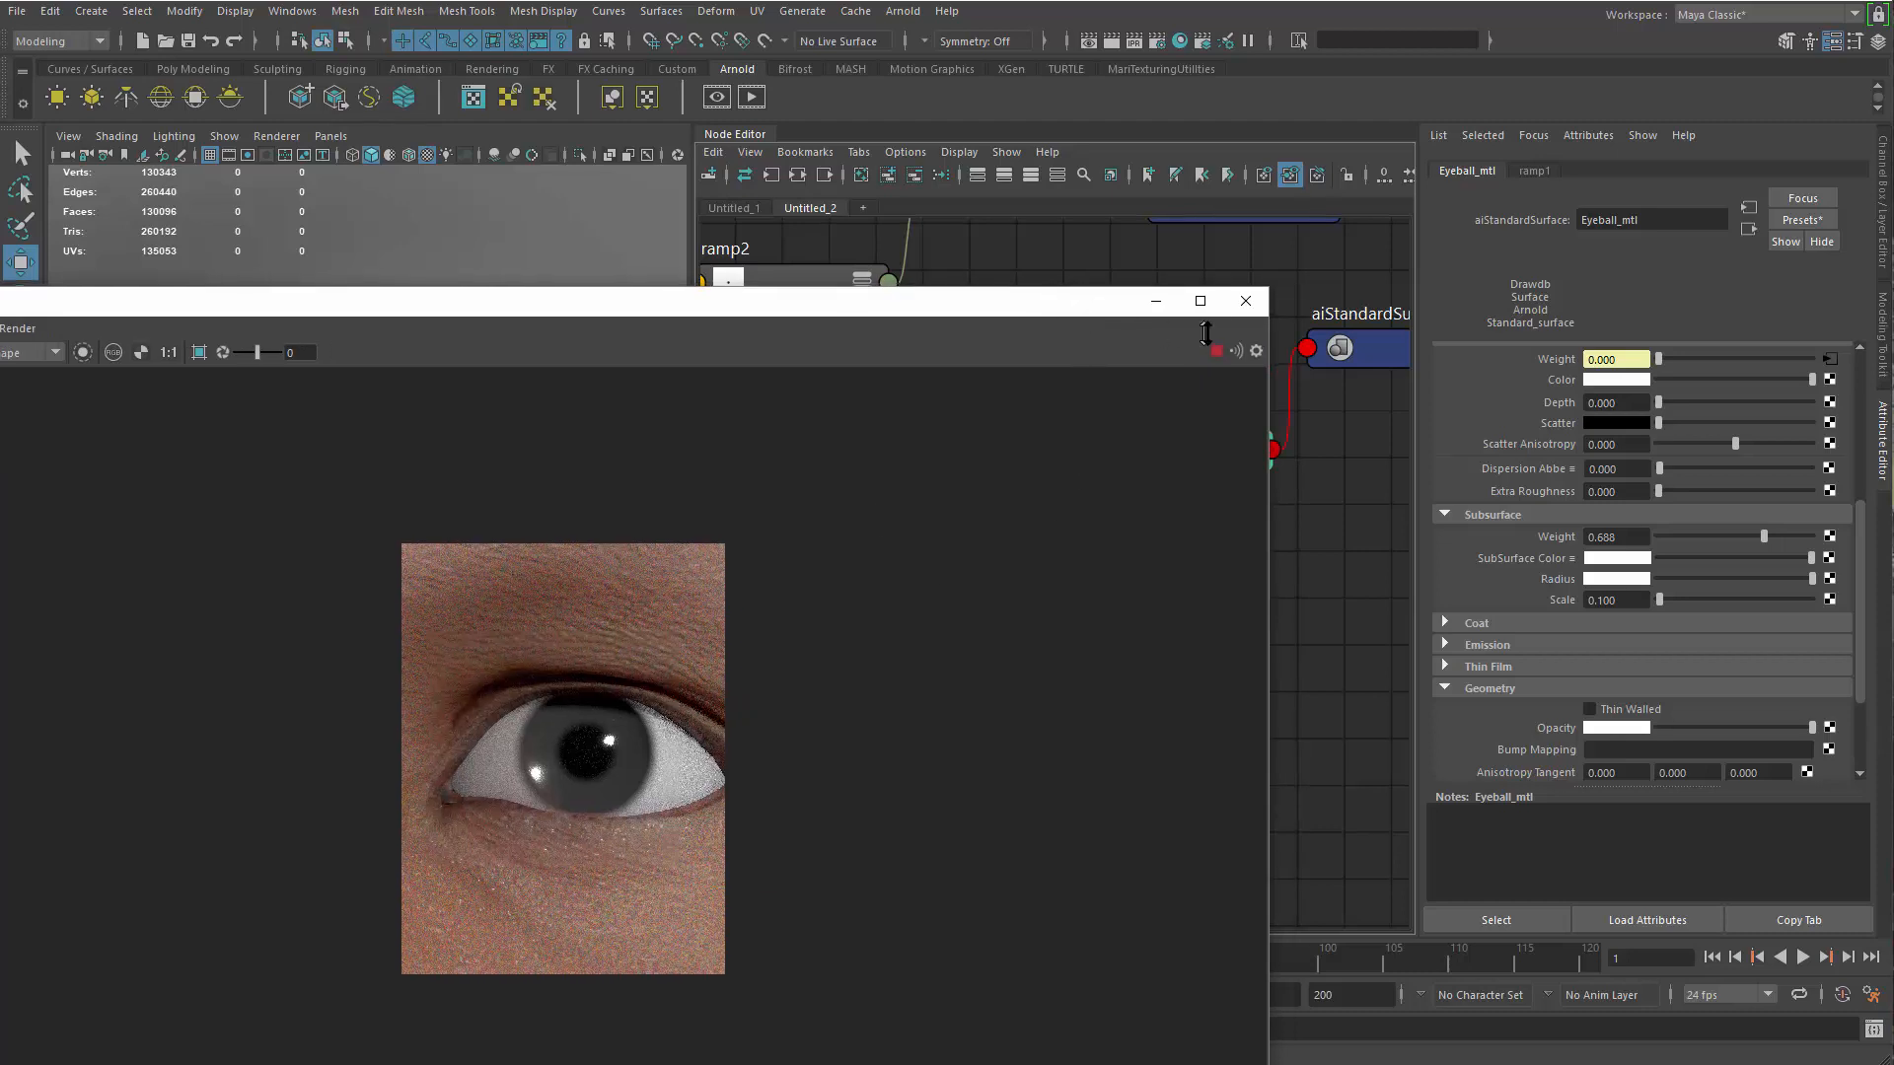
Set the Base Color of Iris_mtl to a muted blue, RGB 0.215, 0.352, 0.386
left_click(1233, 314)
left_click(1034, 512)
middle_click_drag(1041, 593, 1242, 932, "alt")
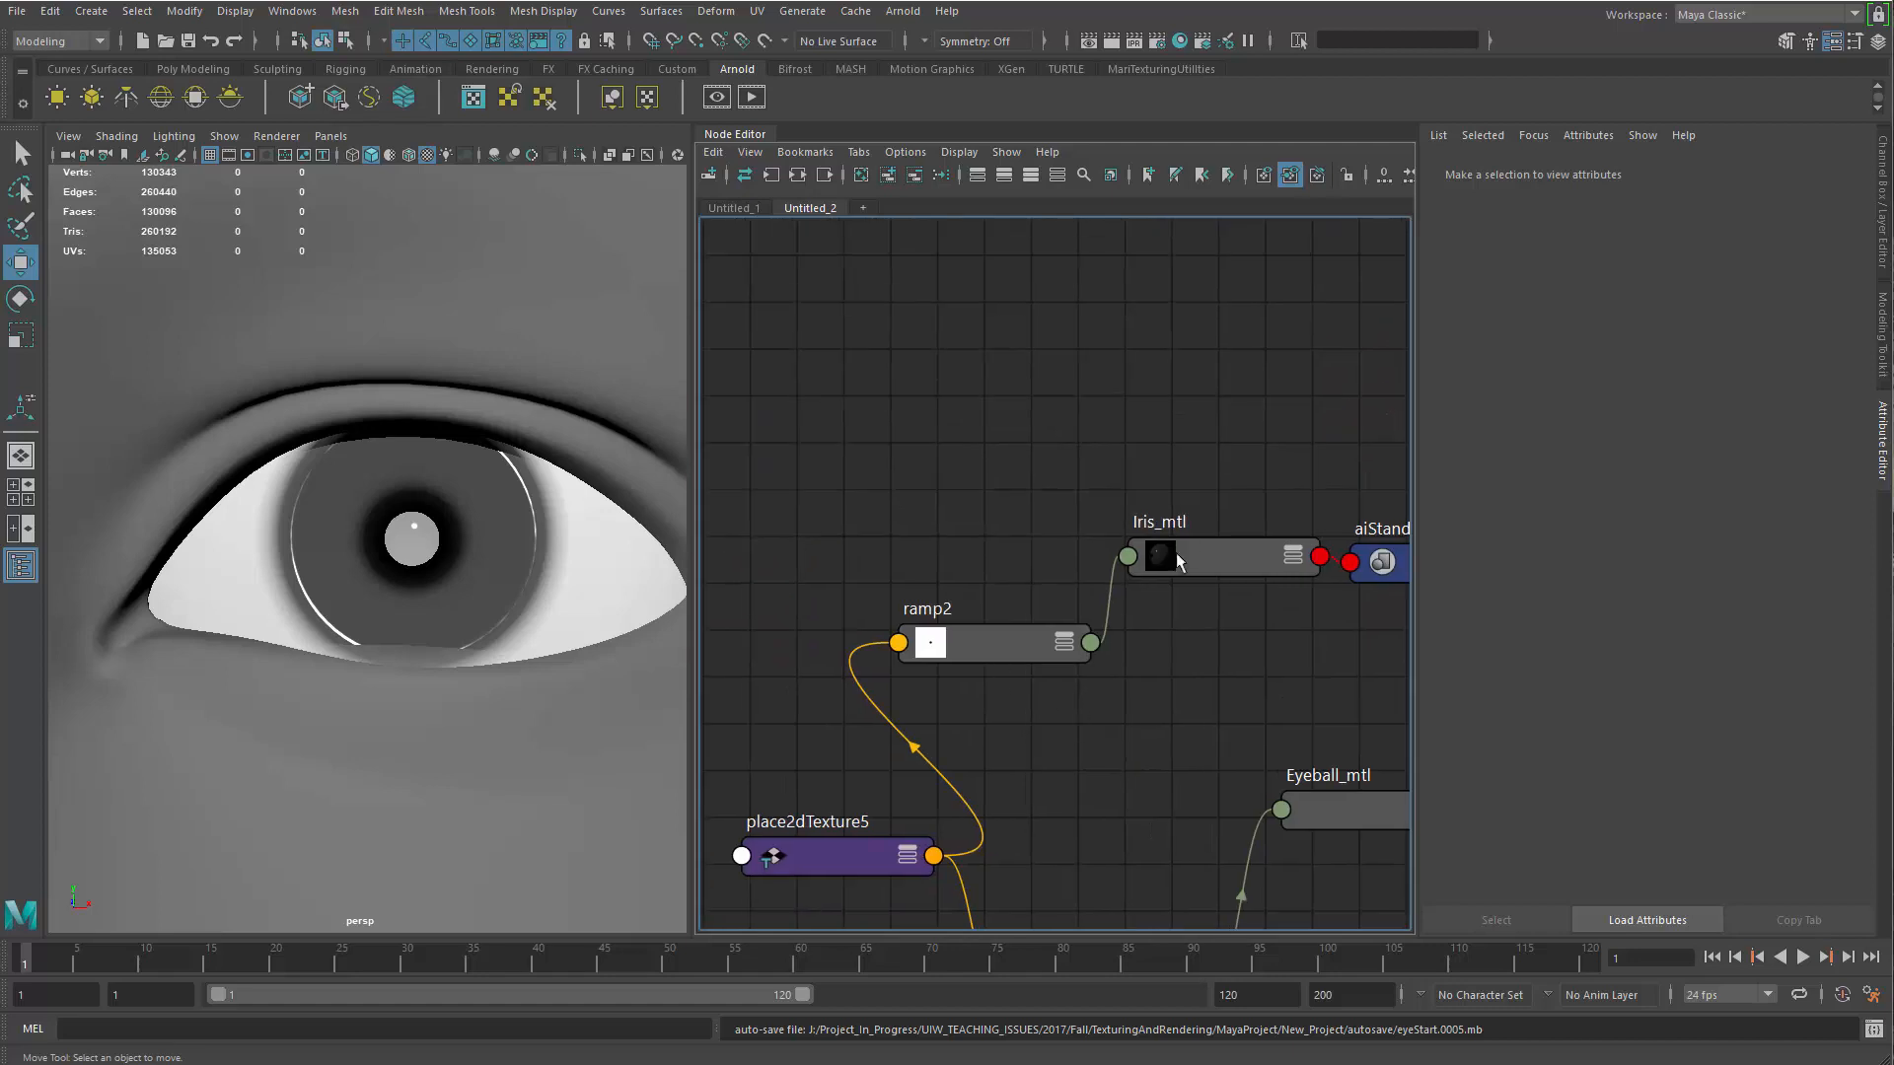
left_click(1198, 540)
left_click_drag(1860, 550, 1860, 402)
left_click(1626, 421)
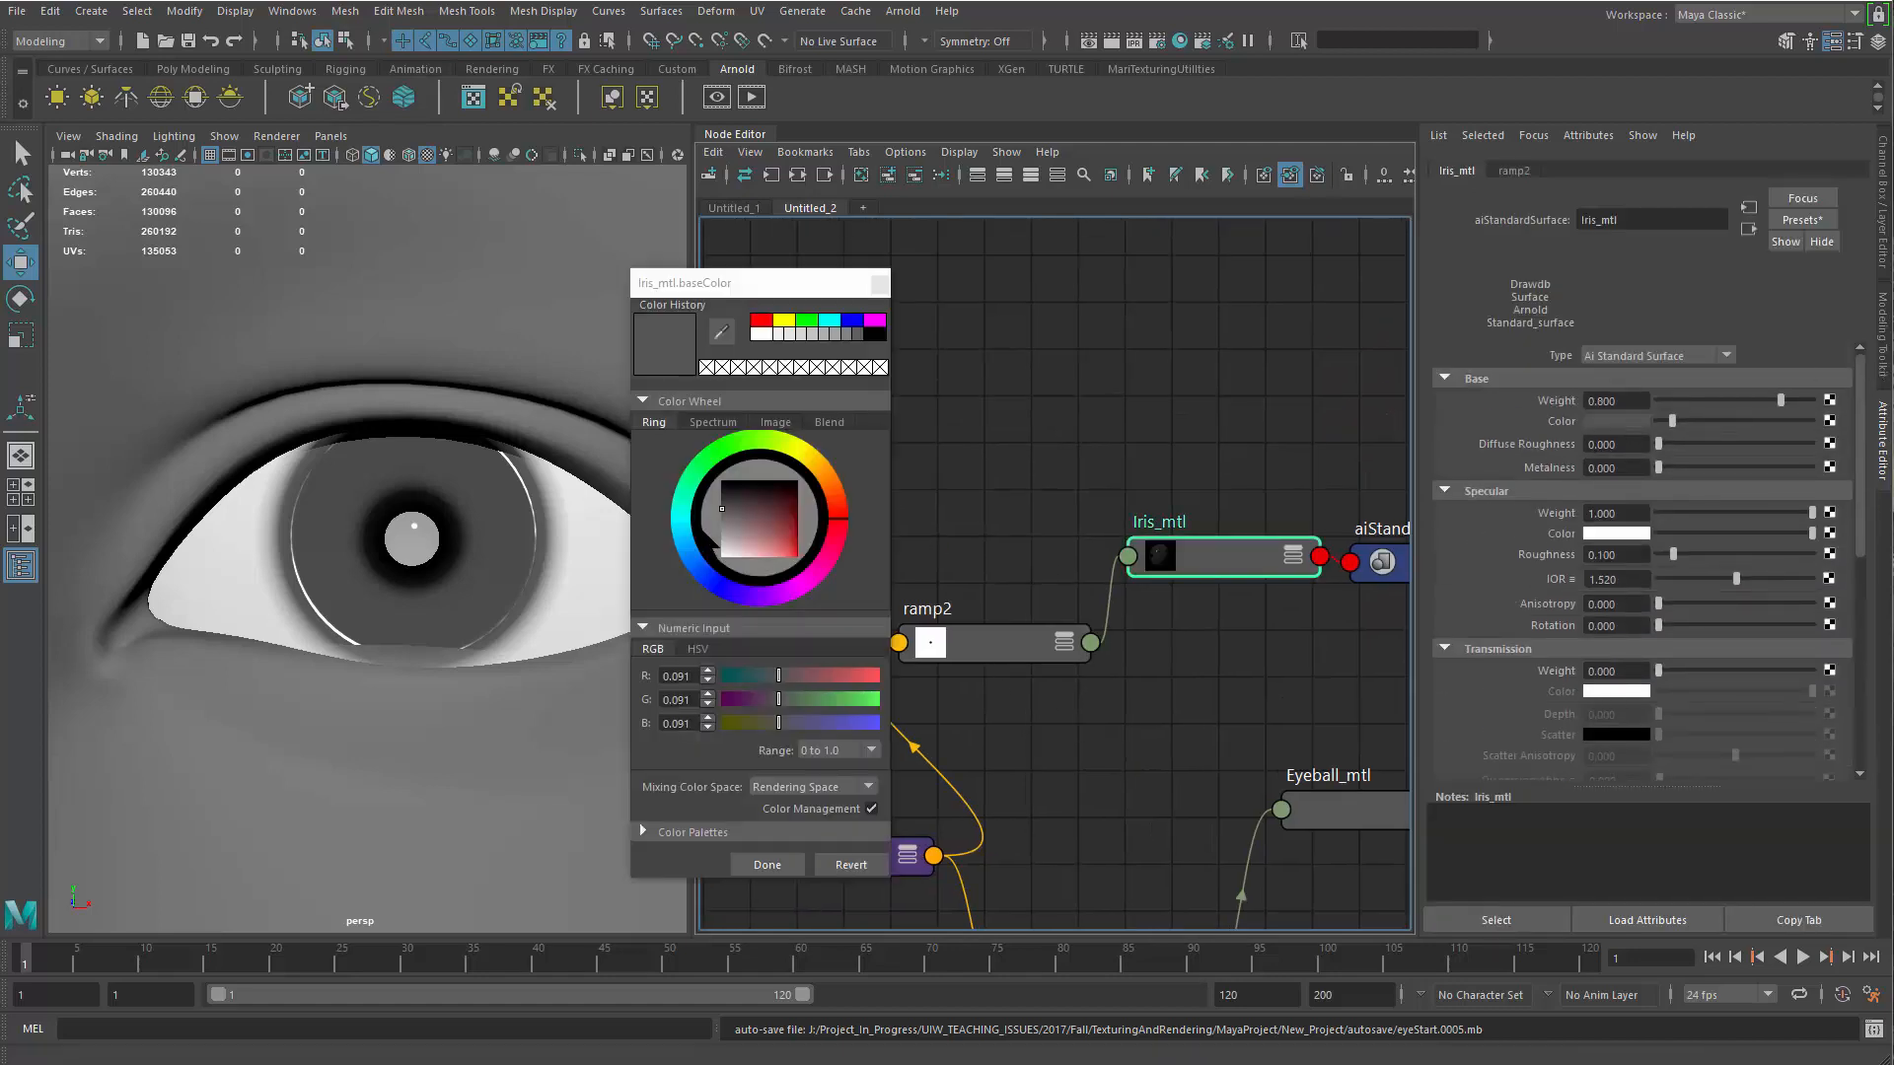
left_click(683, 535)
left_click(754, 544)
left_click(756, 536)
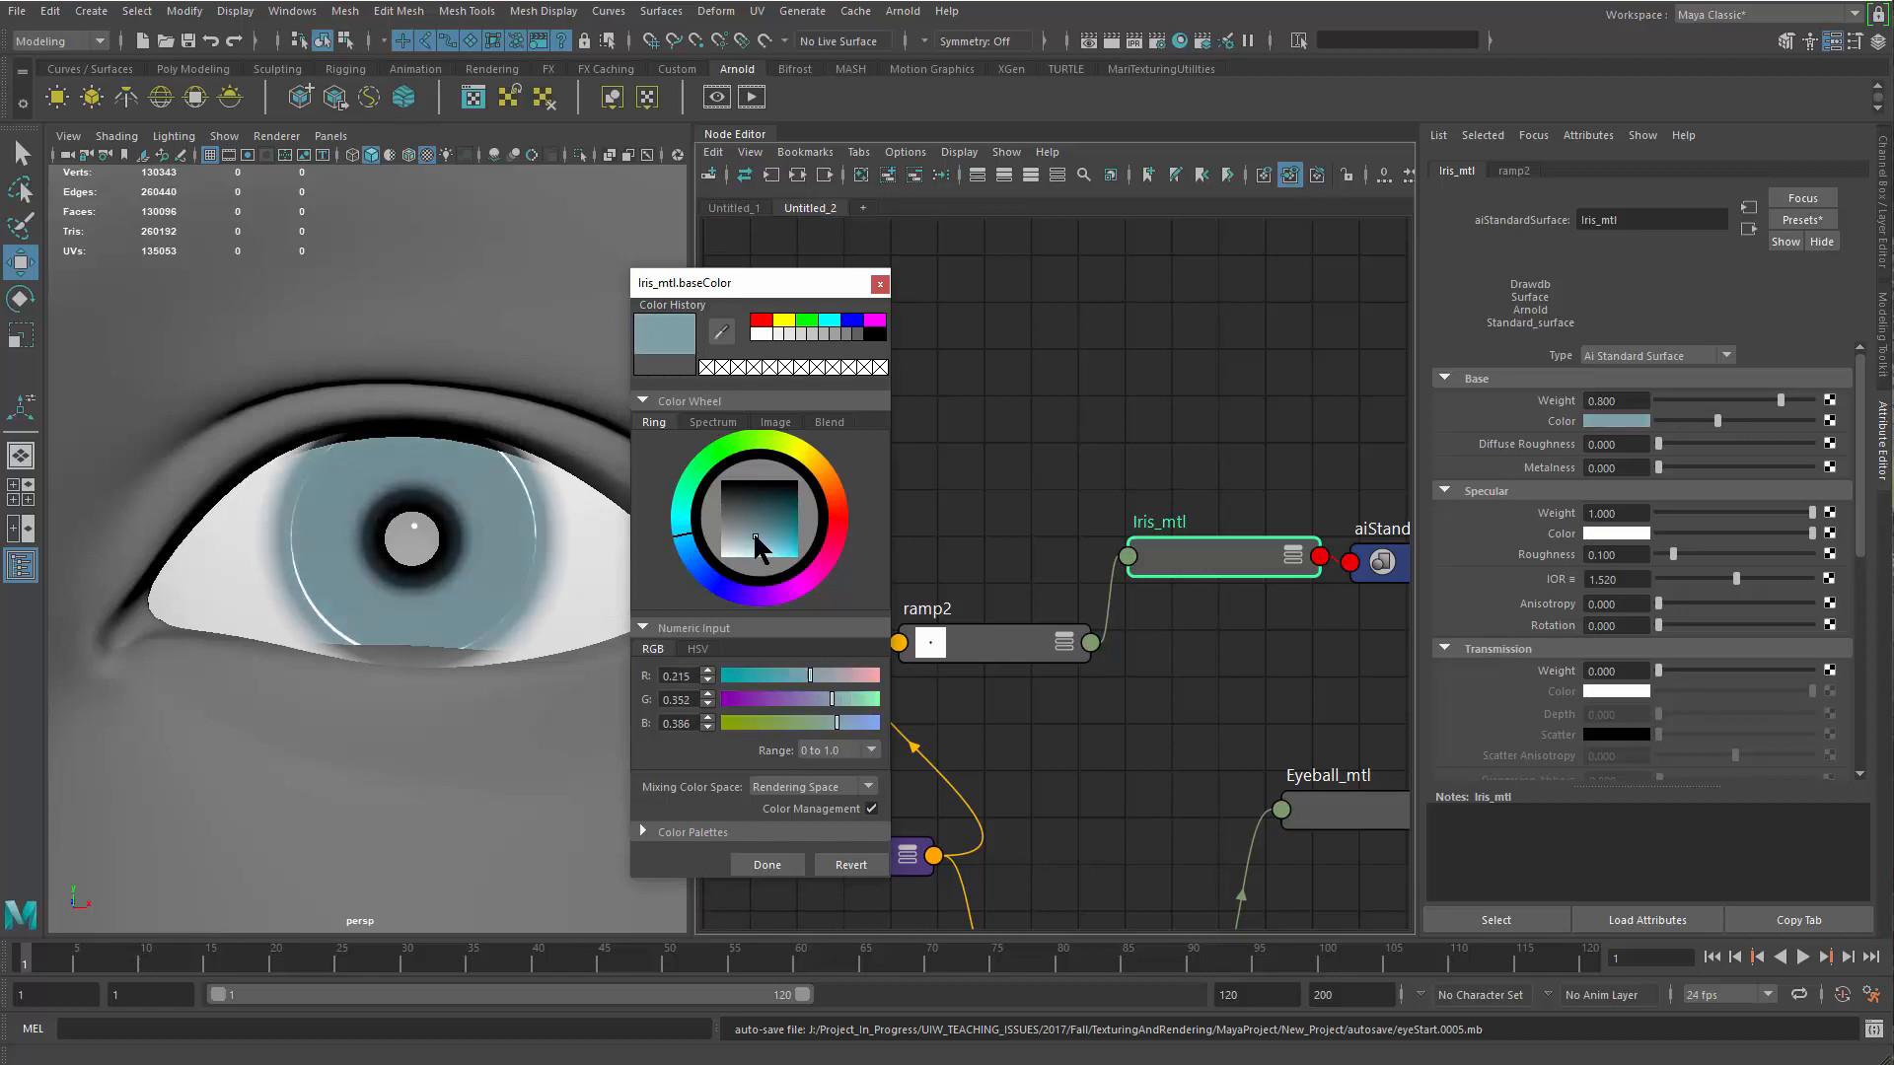
Restart the Arnold render and lighten the Base Color of Iris_mtl slightly, to RGB 0.257, 0.421, 0.461
left_click(690, 1063)
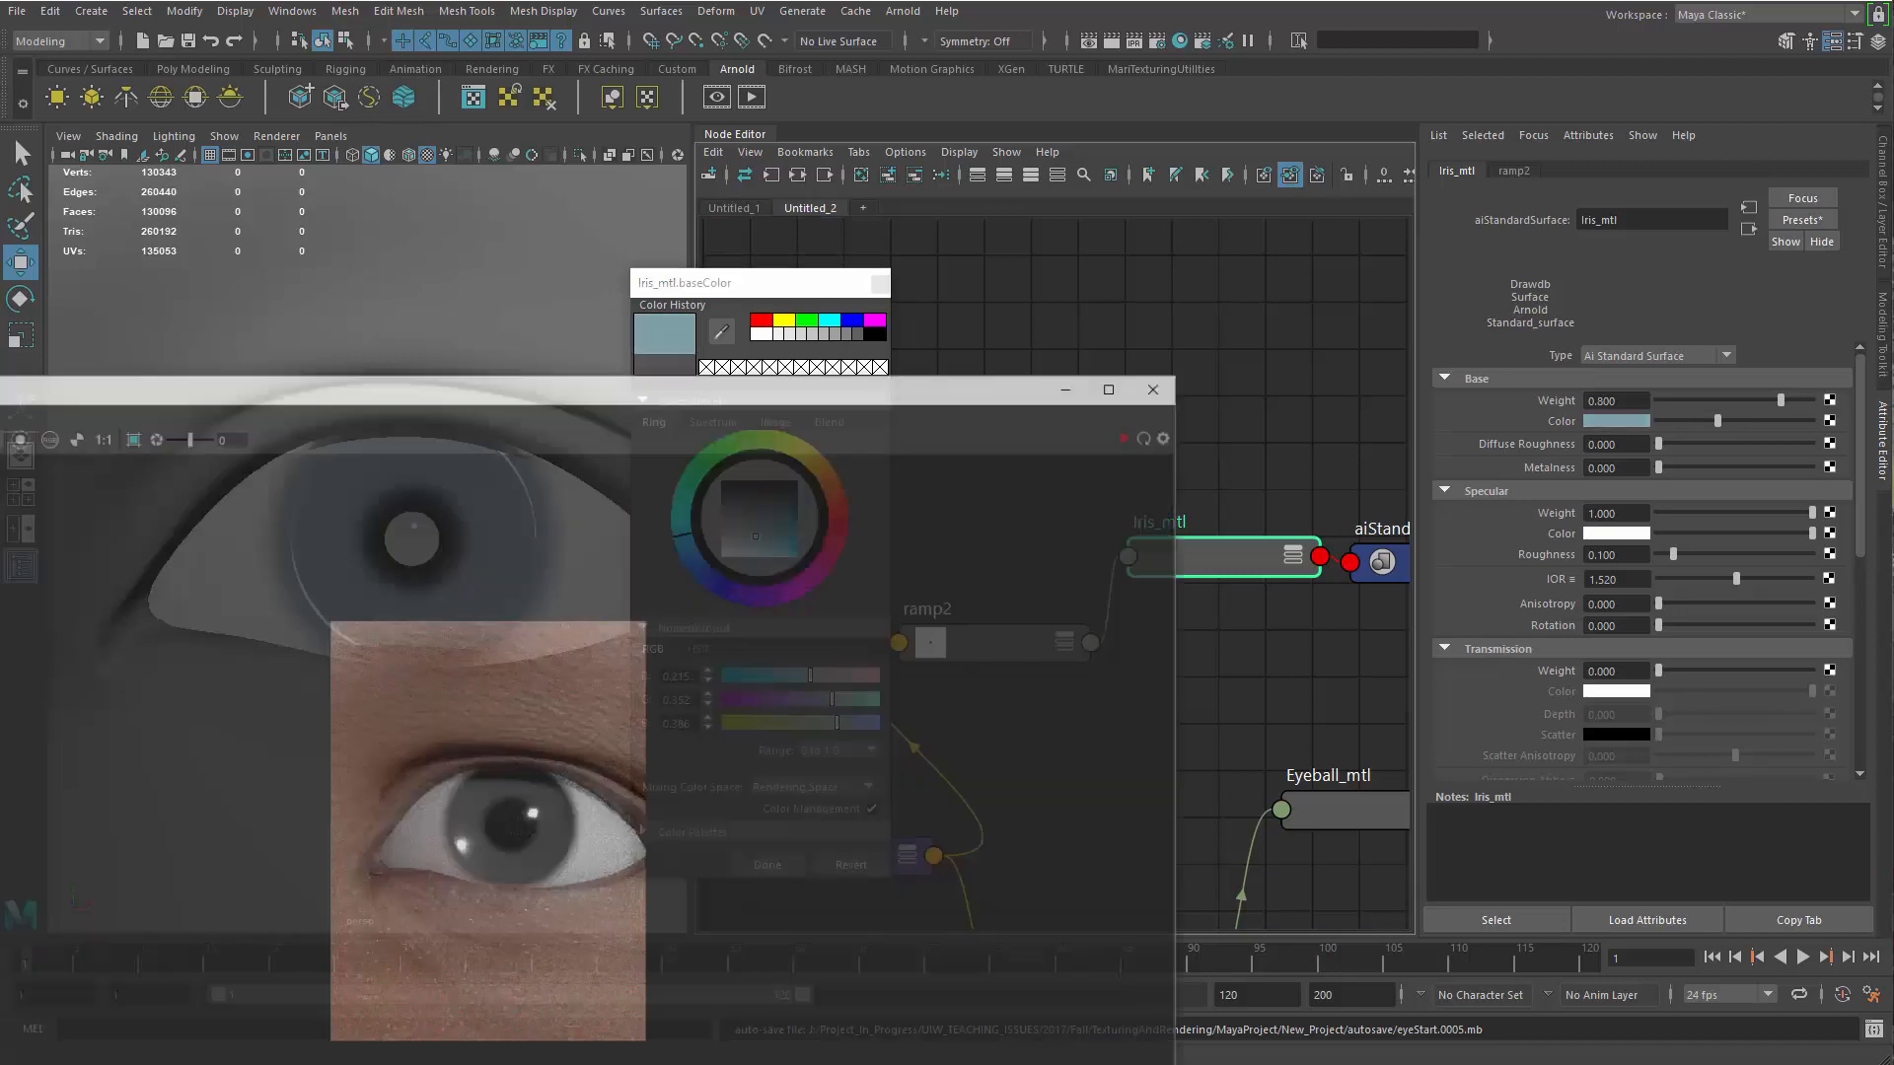
left_click(1216, 361)
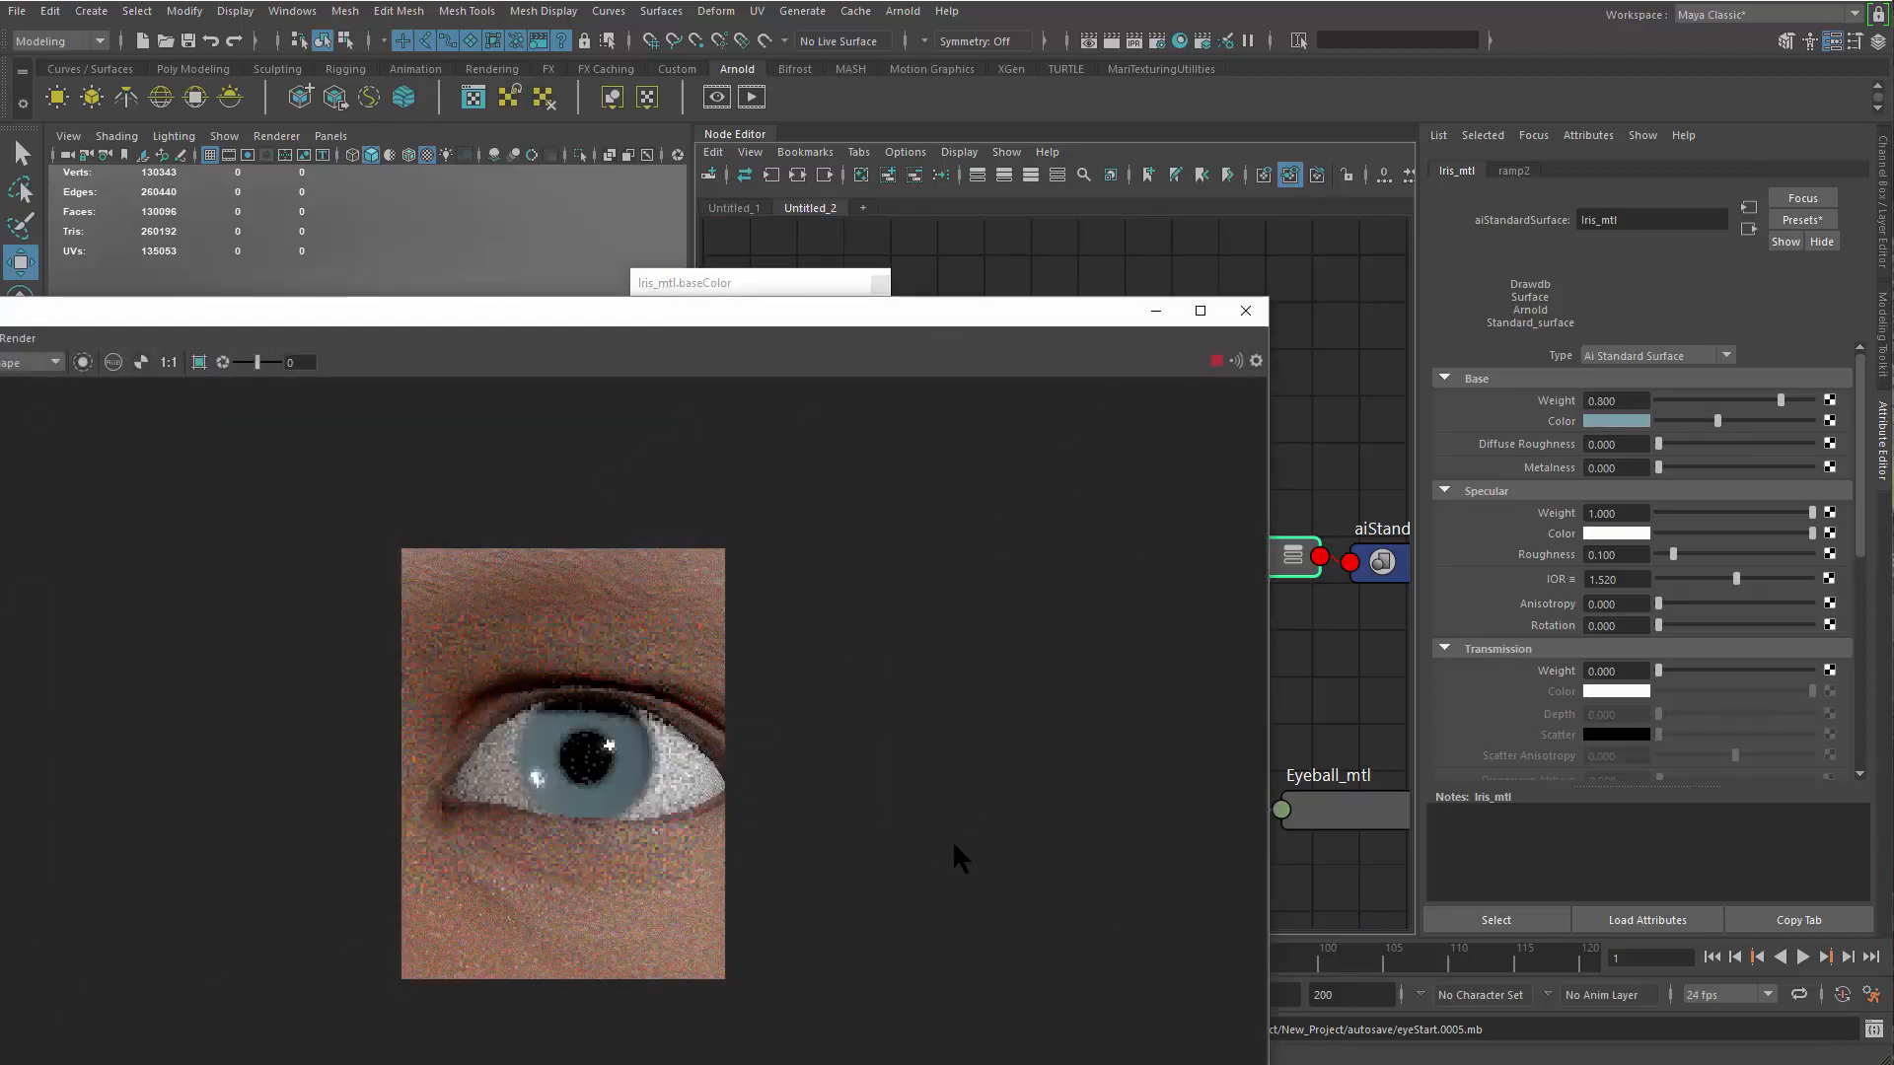
left_click(1706, 423)
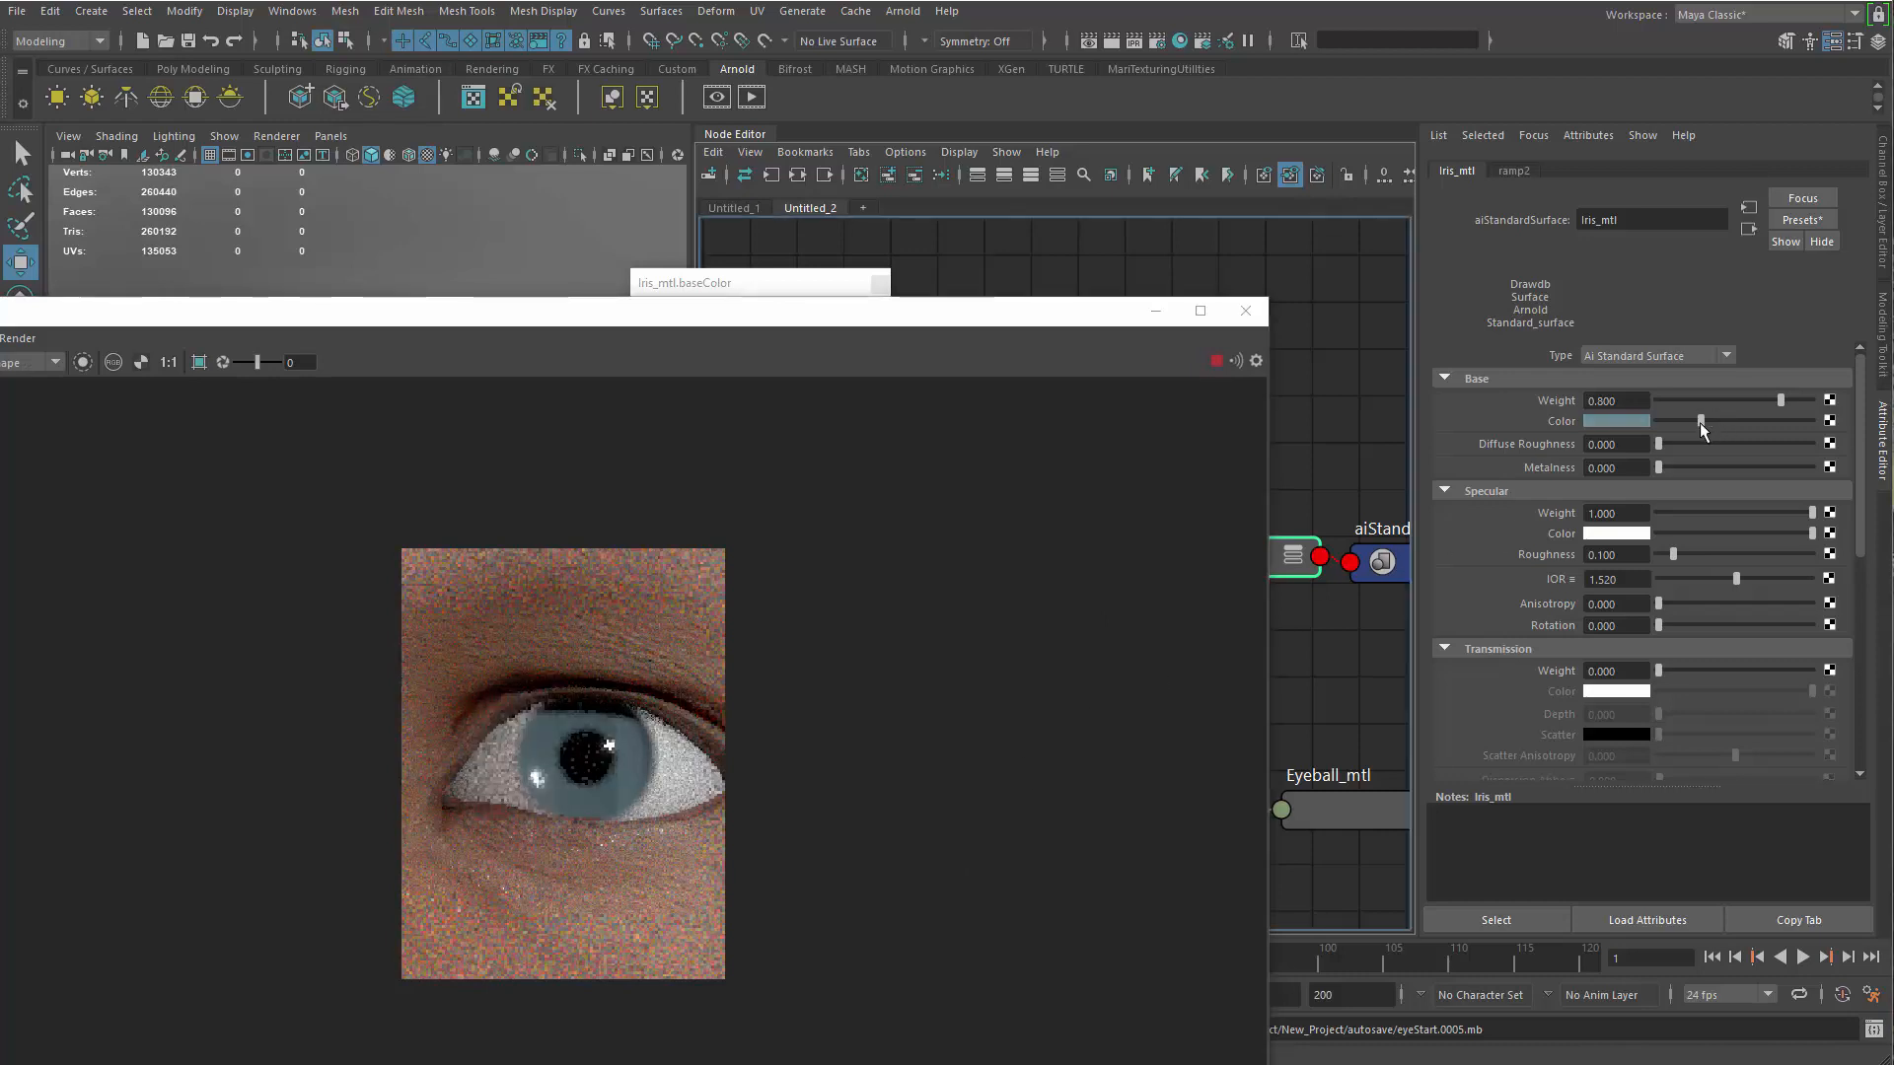
left_click(1728, 422)
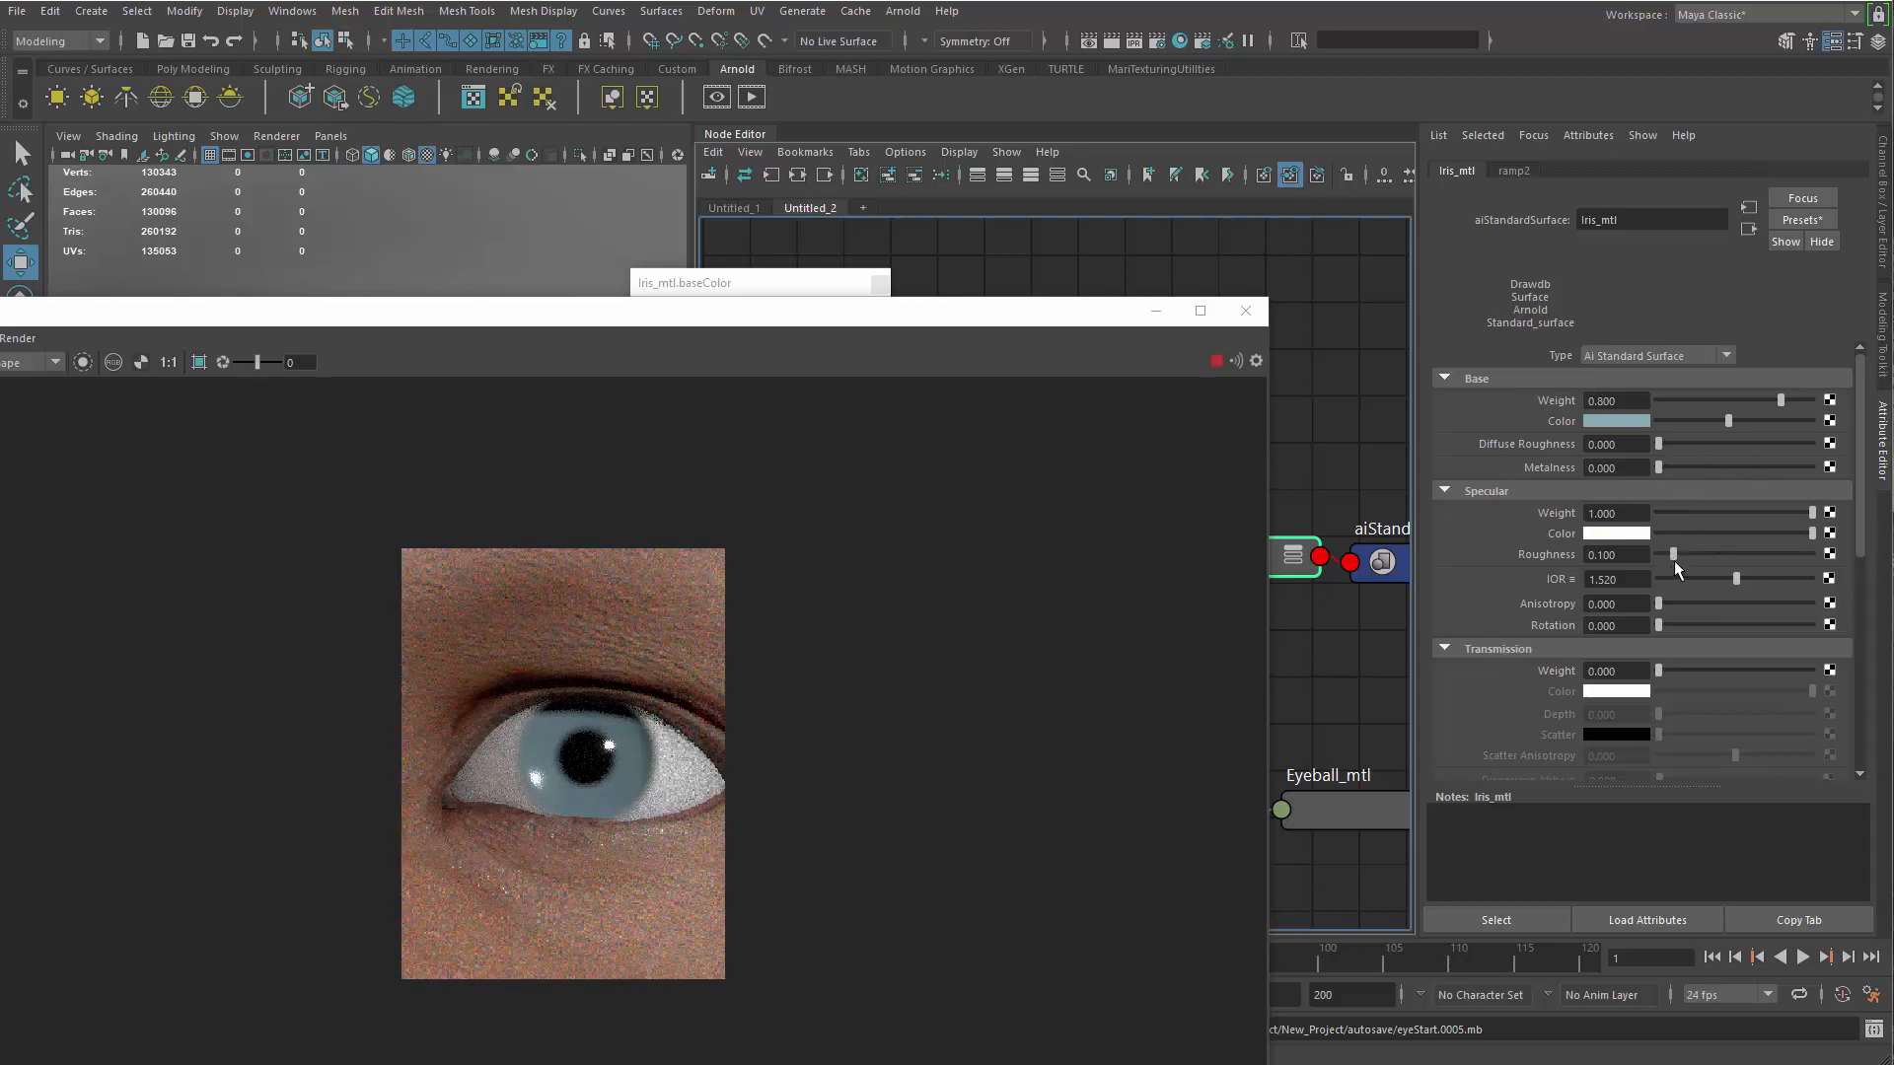
Raise the Specular Roughness of Iris_mtl to about 0.299 and check the iris highlight in the render up close and from afar
left_click(1711, 558)
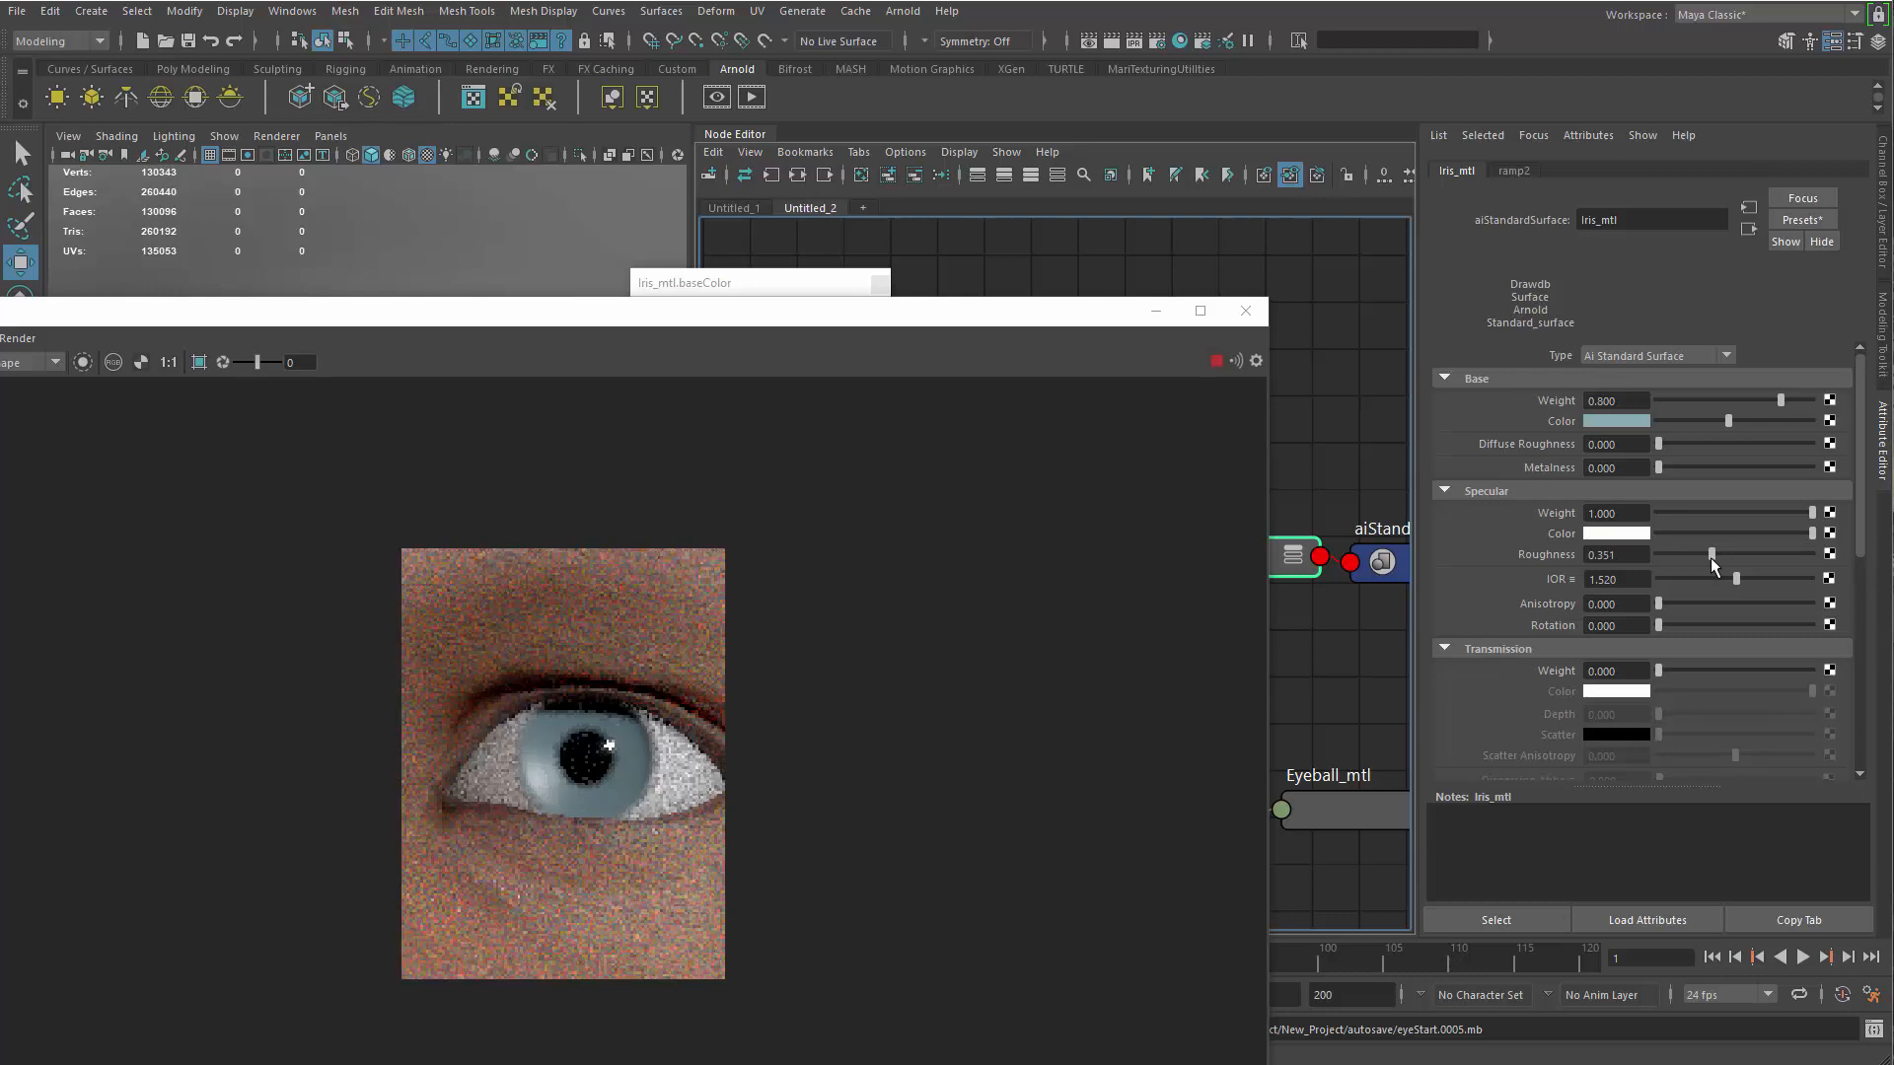
left_click_drag(733, 1016, 723, 1018)
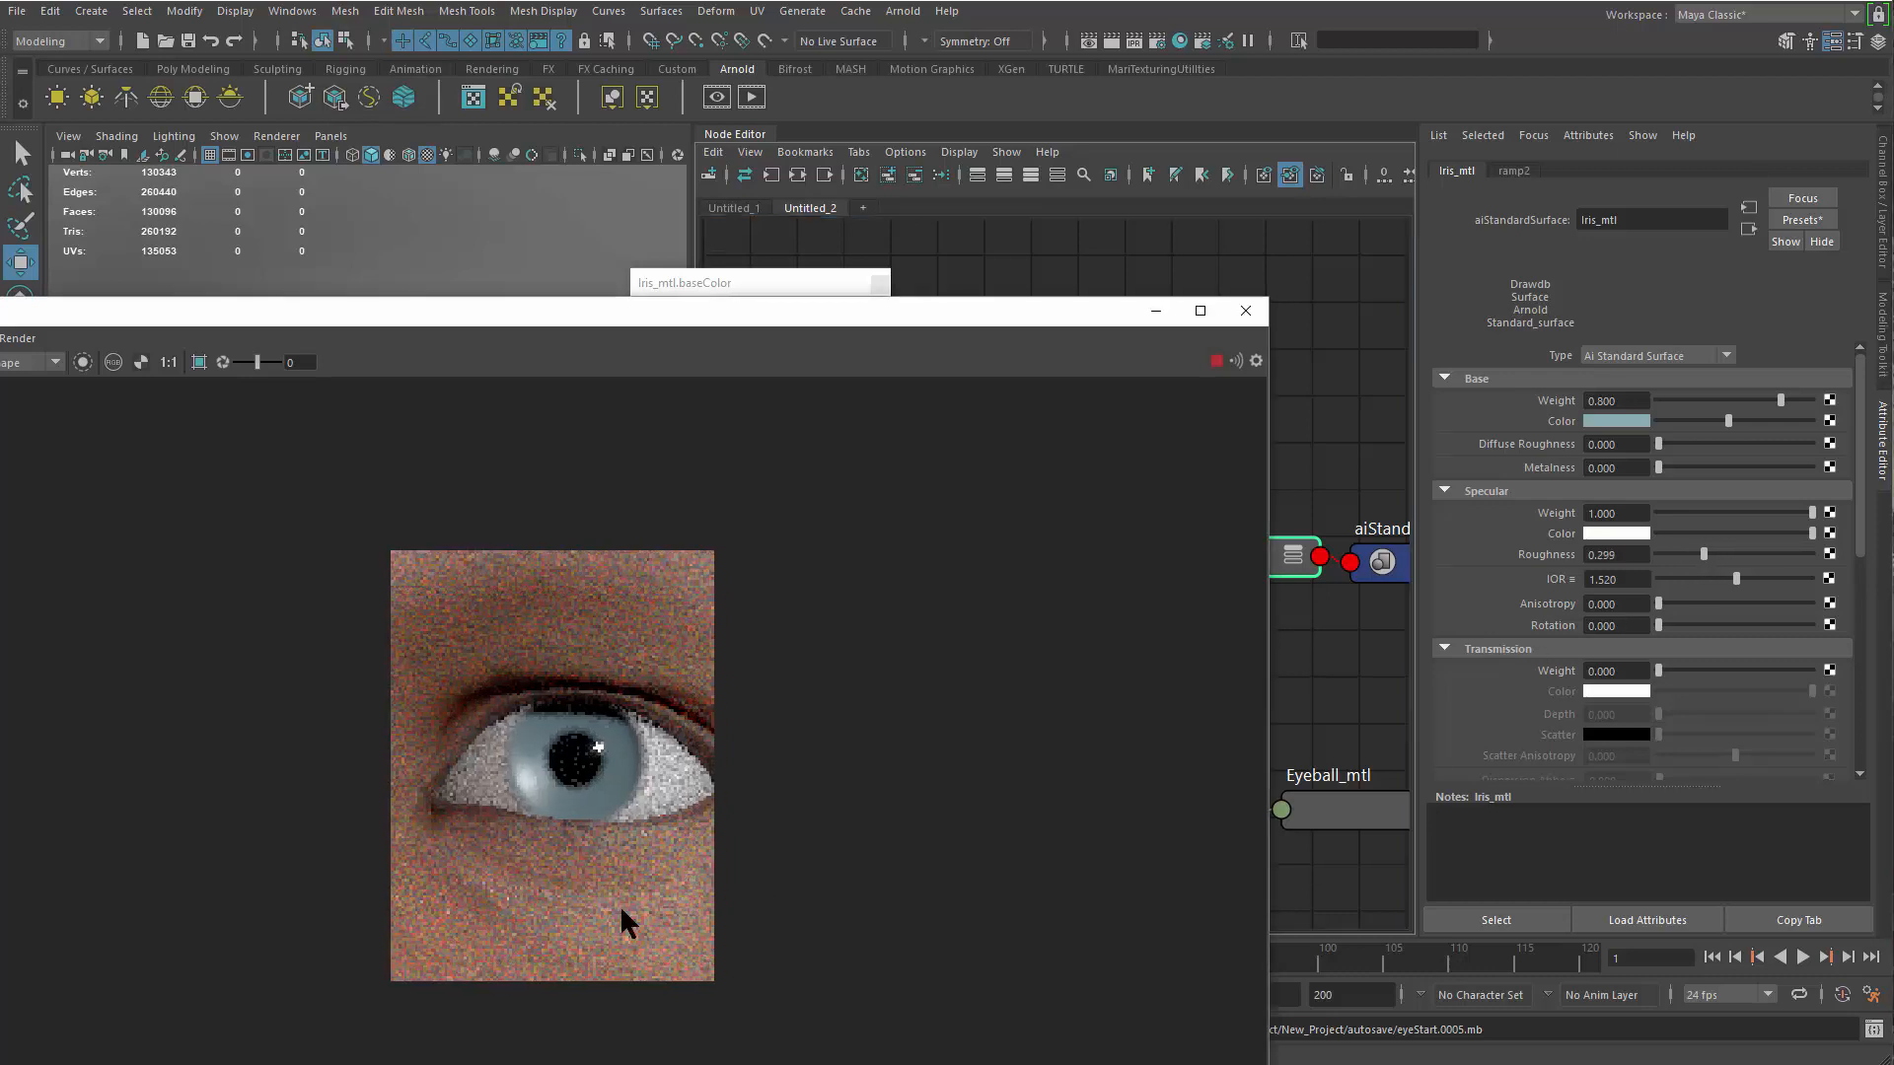
scroll(592, 777, "up", 4)
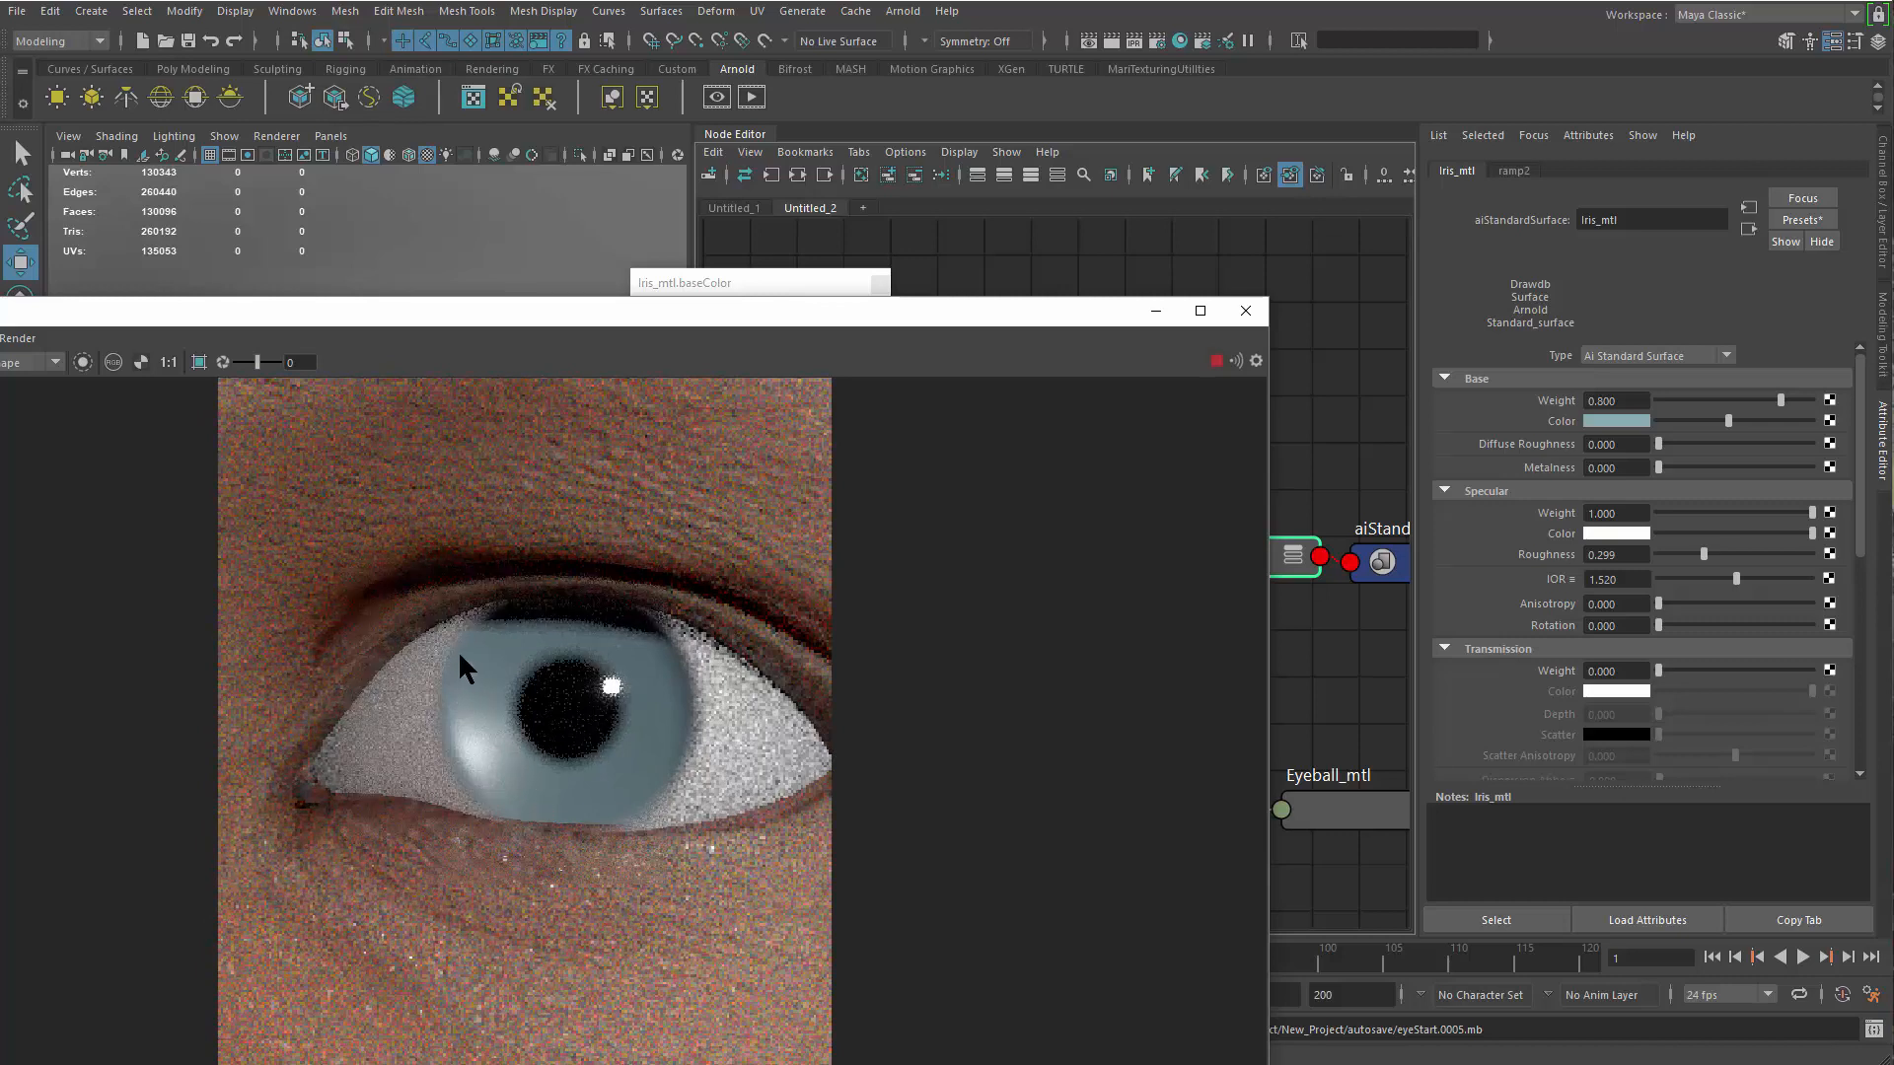
scroll(419, 756, "up", 3)
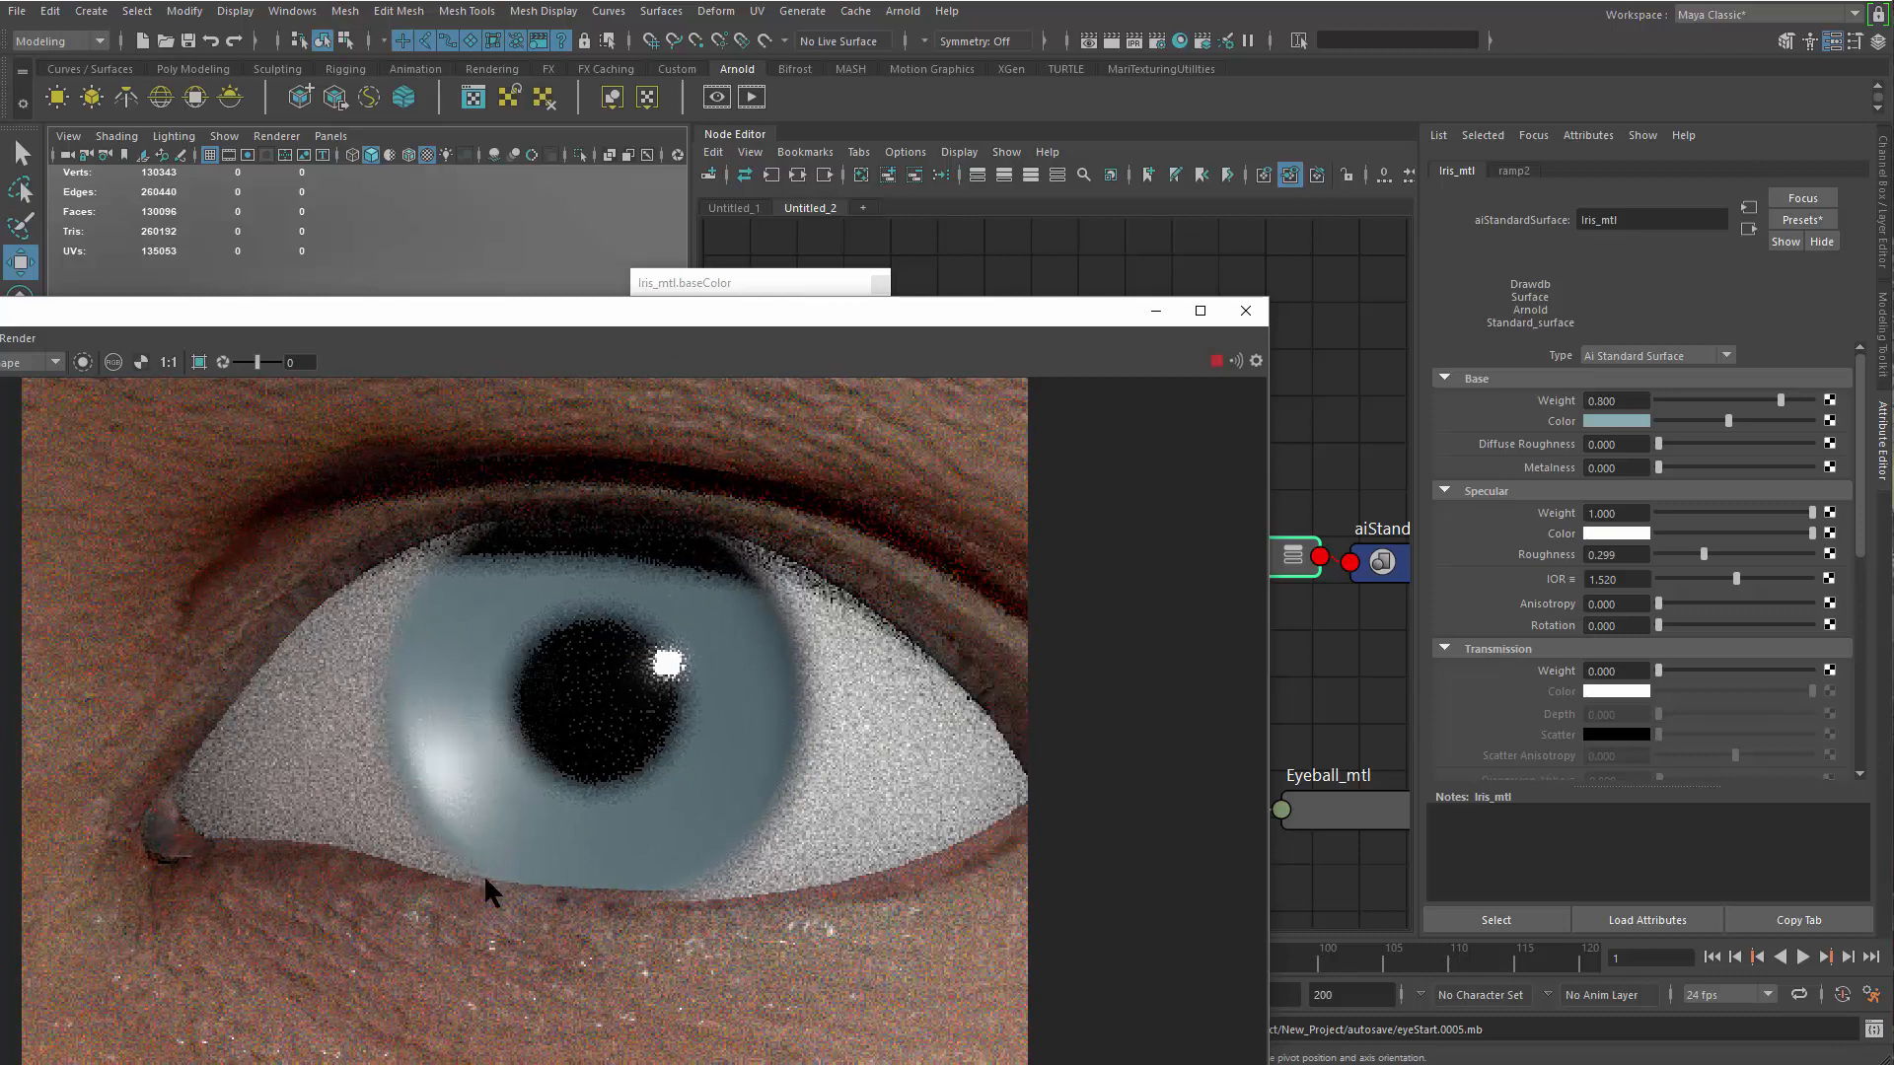
scroll(325, 685, "down", 5)
scroll(577, 748, "down", 1)
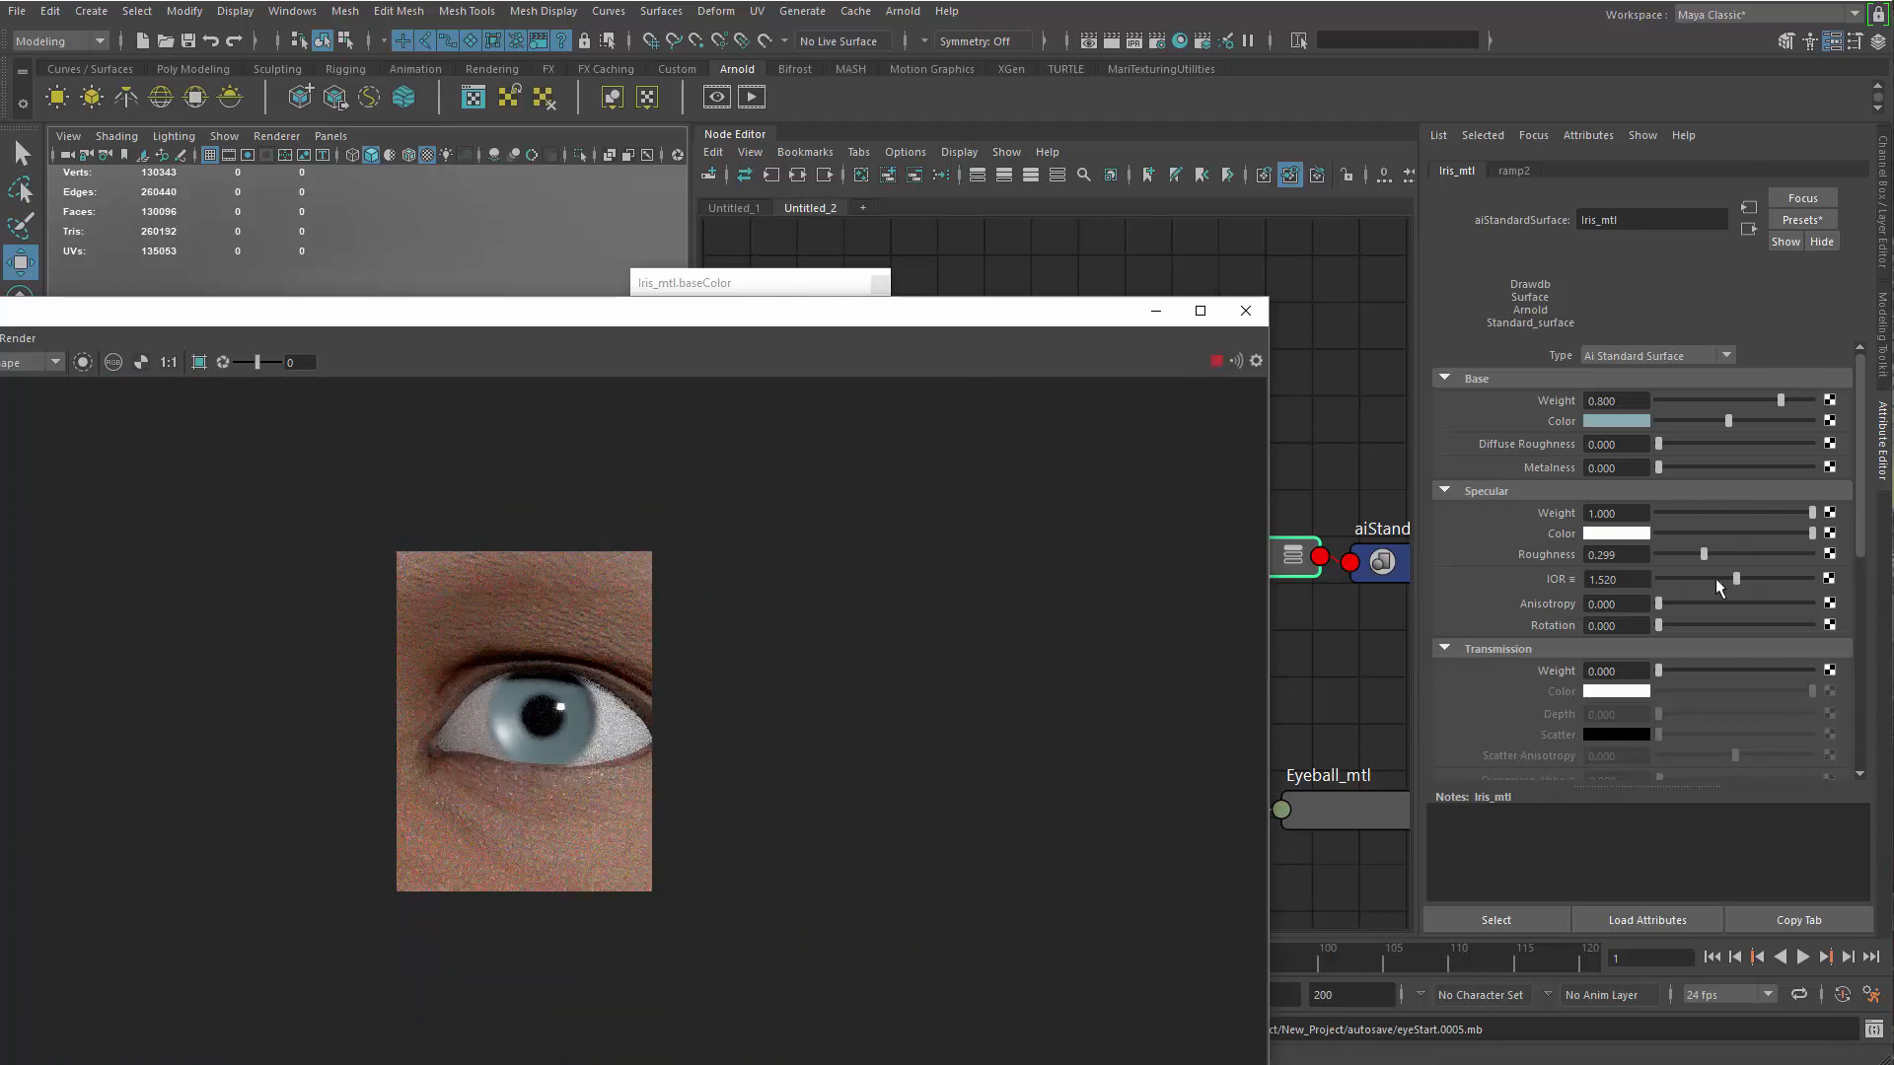
left_click_drag(1705, 554, 1703, 558)
Put away the render window and the colour picker, and rearrange the iris nodes to make room beside Iris_mtl
left_click(1156, 312)
left_click_drag(765, 286, 821, 323)
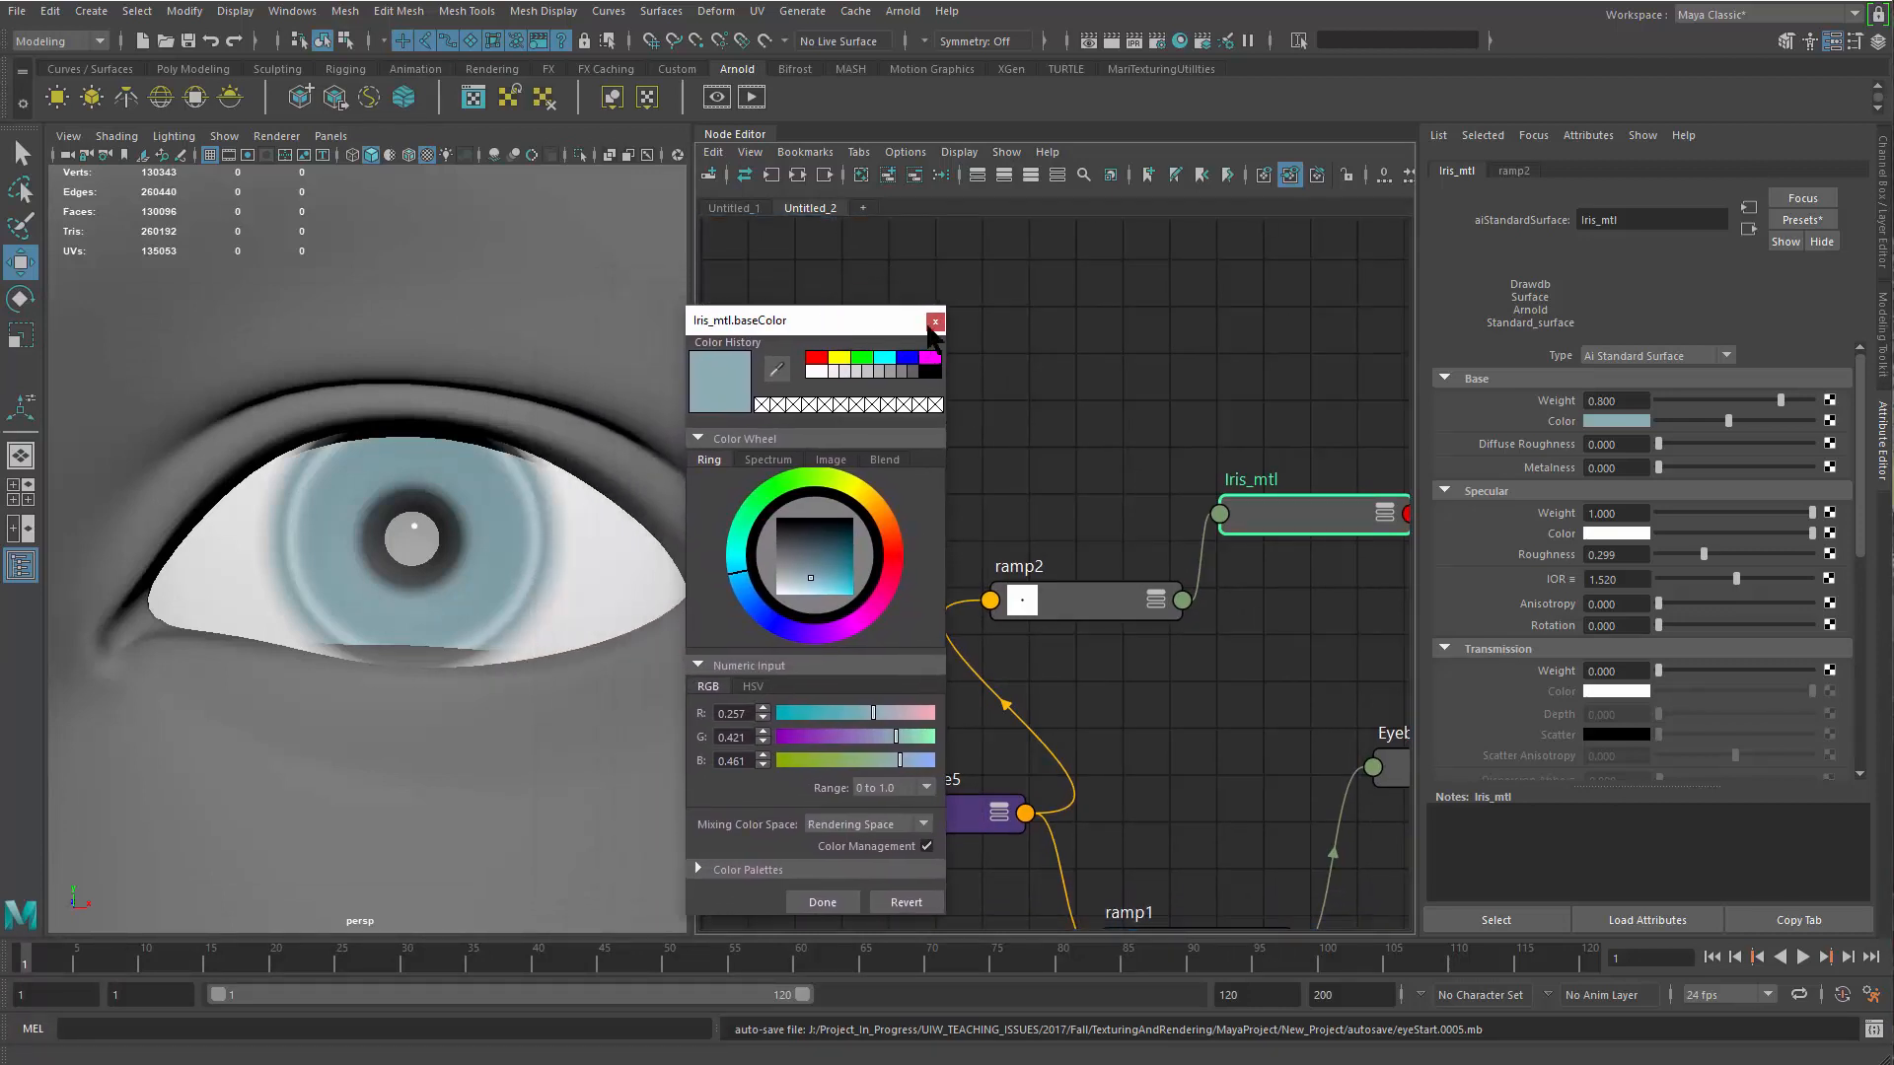
left_click(935, 322)
middle_click_drag(987, 646, 1091, 500, "alt")
middle_click_drag(1150, 689, 956, 723, "alt")
middle_click_drag(1405, 444, 1193, 568, "alt")
left_click_drag(1195, 551, 1302, 394)
left_click_drag(996, 511, 1069, 484)
middle_click_drag(1046, 641, 1150, 688, "alt")
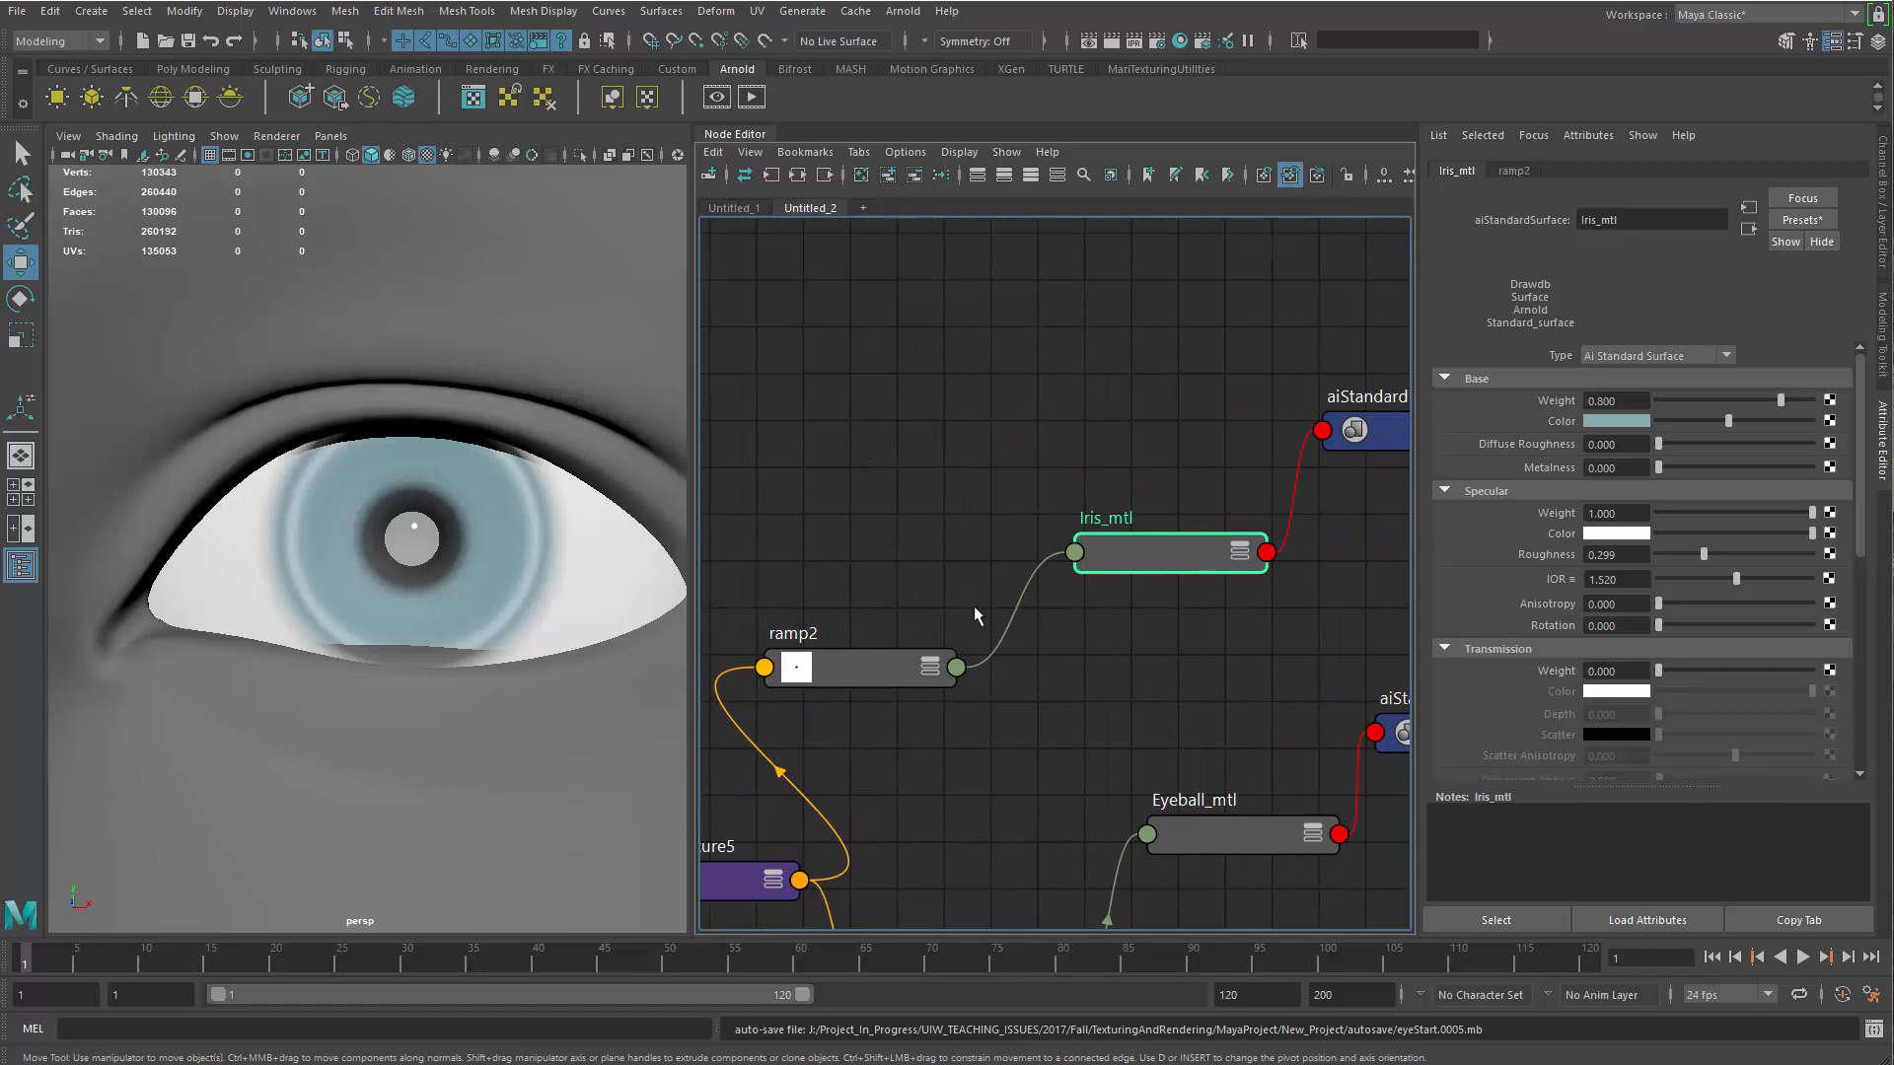
middle_click_drag(997, 568, 1082, 512, "alt")
middle_click_drag(1093, 754, 1130, 687, "alt")
left_click_drag(993, 549, 1042, 637)
Duplicate ramp2 with place2dTexture5 as its placement, connect the copy's alpha to the Specular Weight of Iris_mtl, and tidy the nodes
key("ctrl+d")
left_click_drag(967, 422, 1021, 424)
middle_click_drag(811, 754, 1558, 513)
left_click(1300, 417)
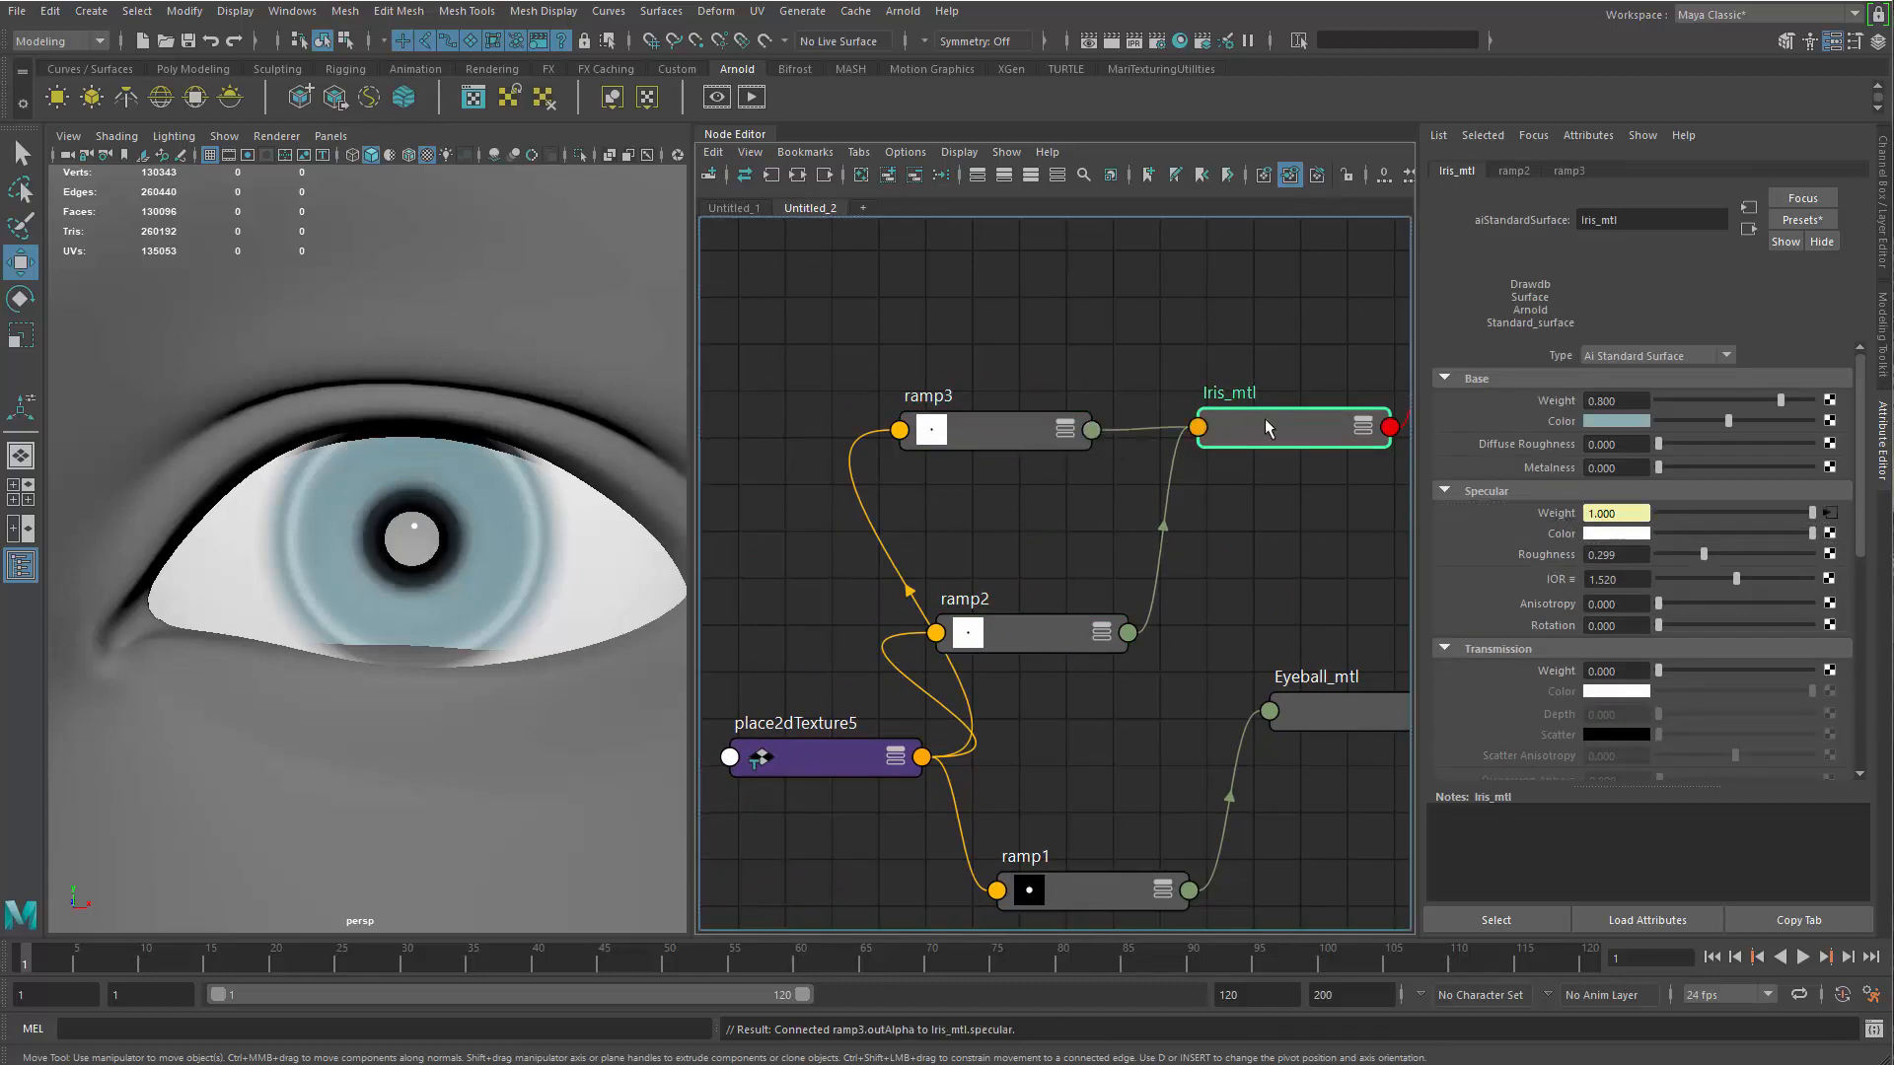
left_click_drag(1246, 427, 1233, 376)
left_click_drag(1001, 448, 1026, 464)
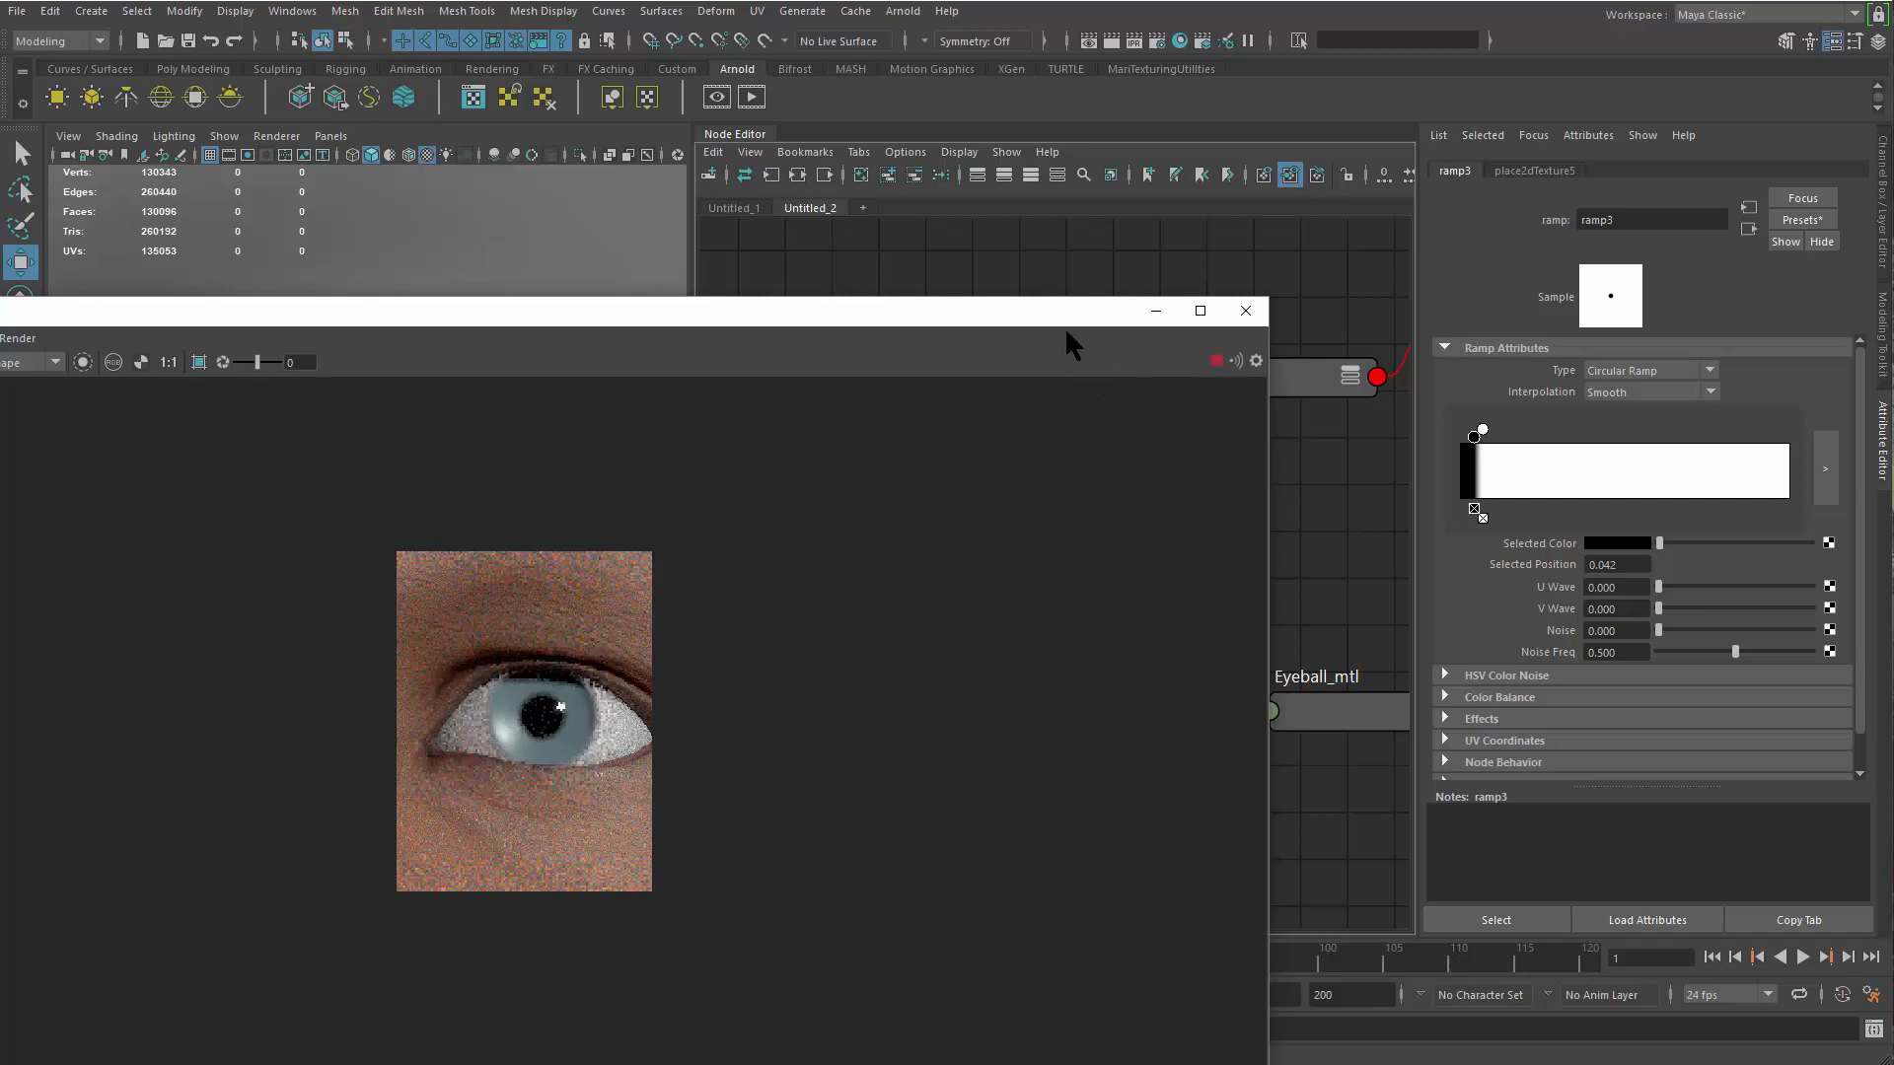
Shape ramp3 into a thin white ring on black, with an added white stop at about 0.078 and an outer black stop at about 0.108
left_click_drag(969, 317, 519, 211)
scroll(156, 707, "up", 4)
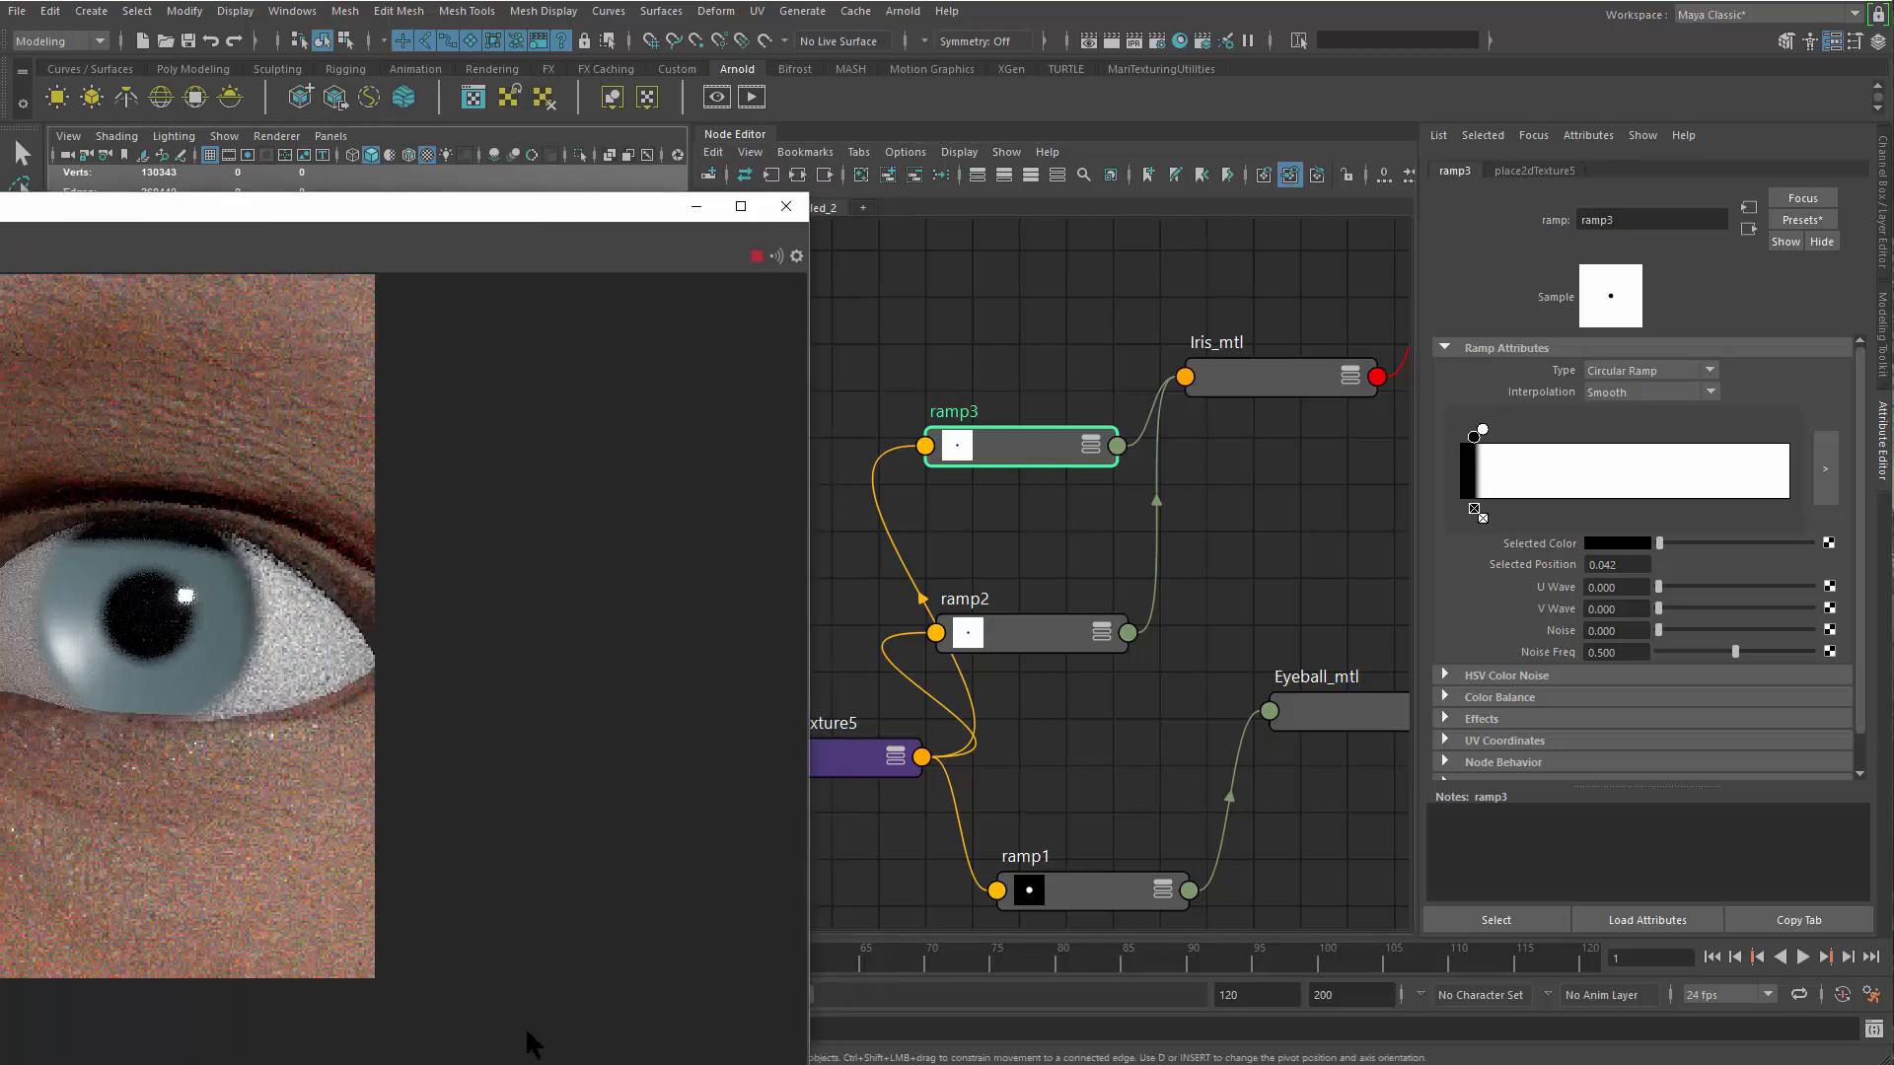
left_click(1008, 449)
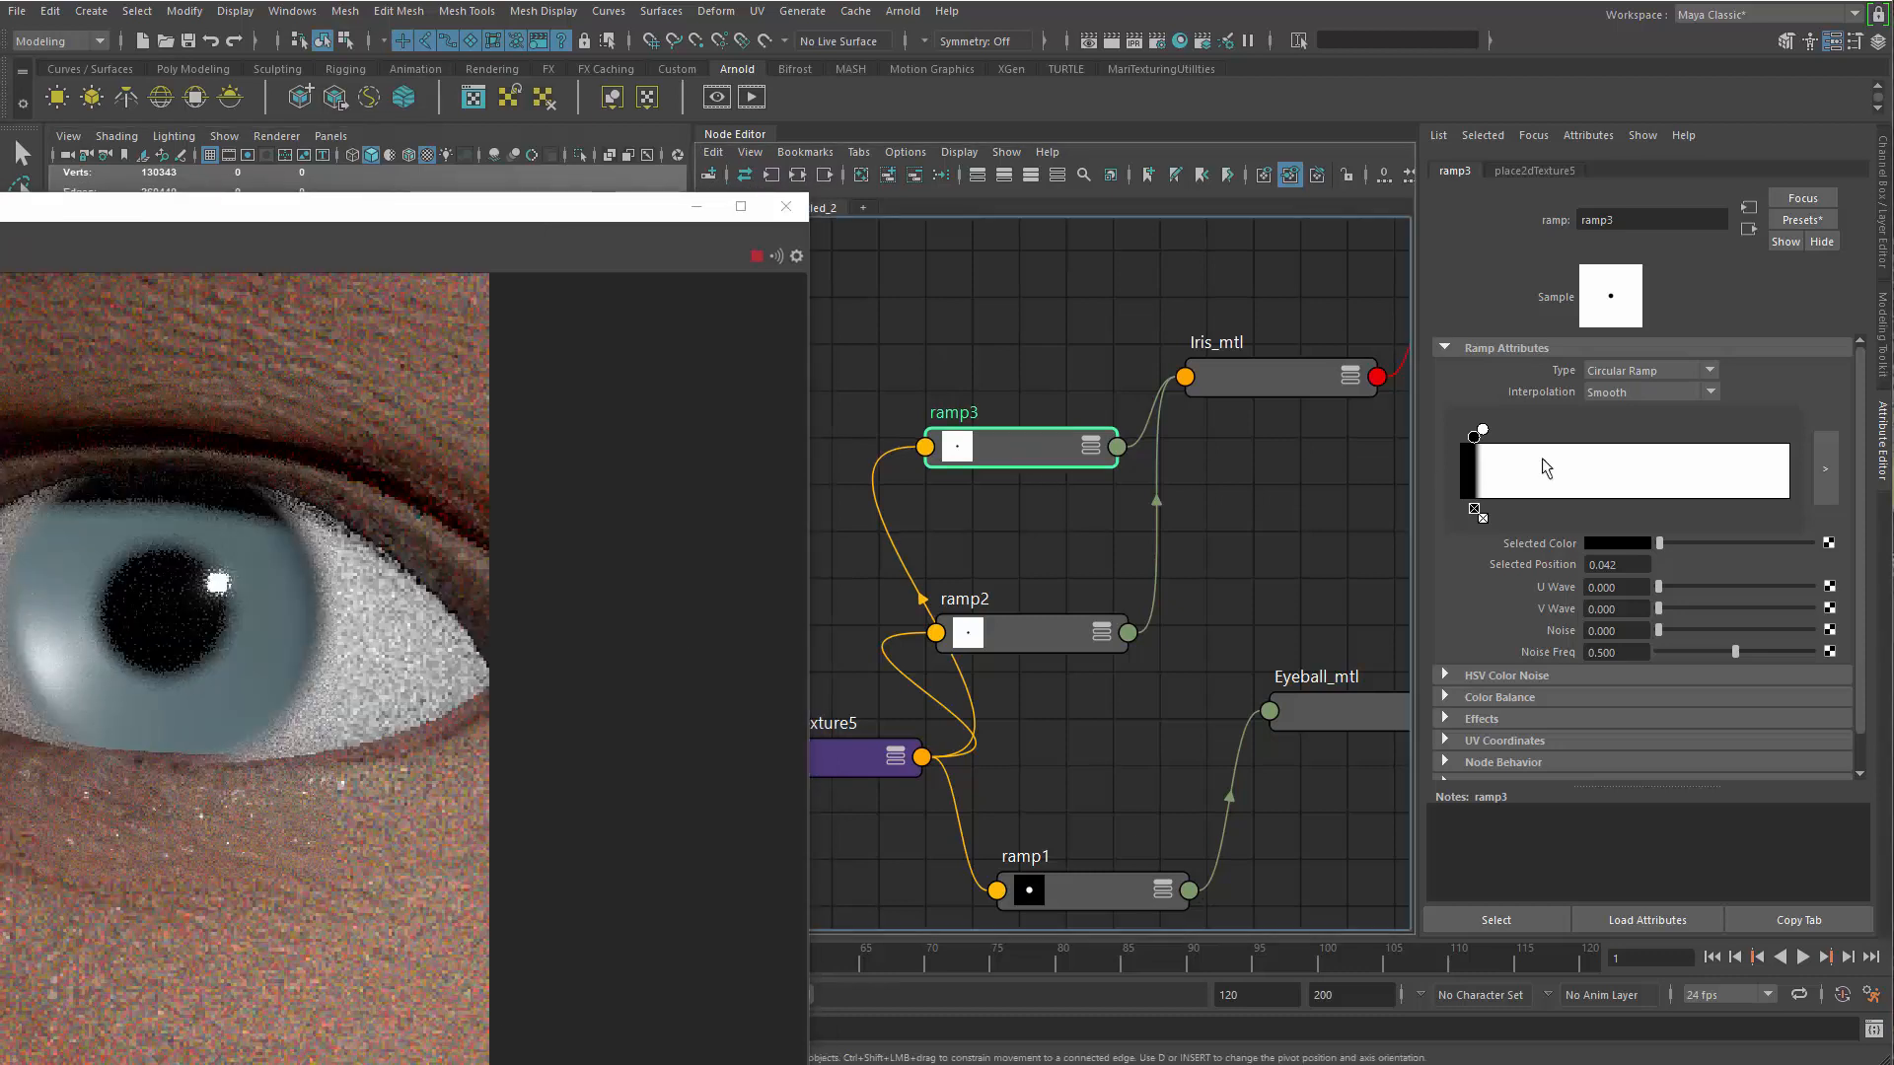
left_click(1486, 468)
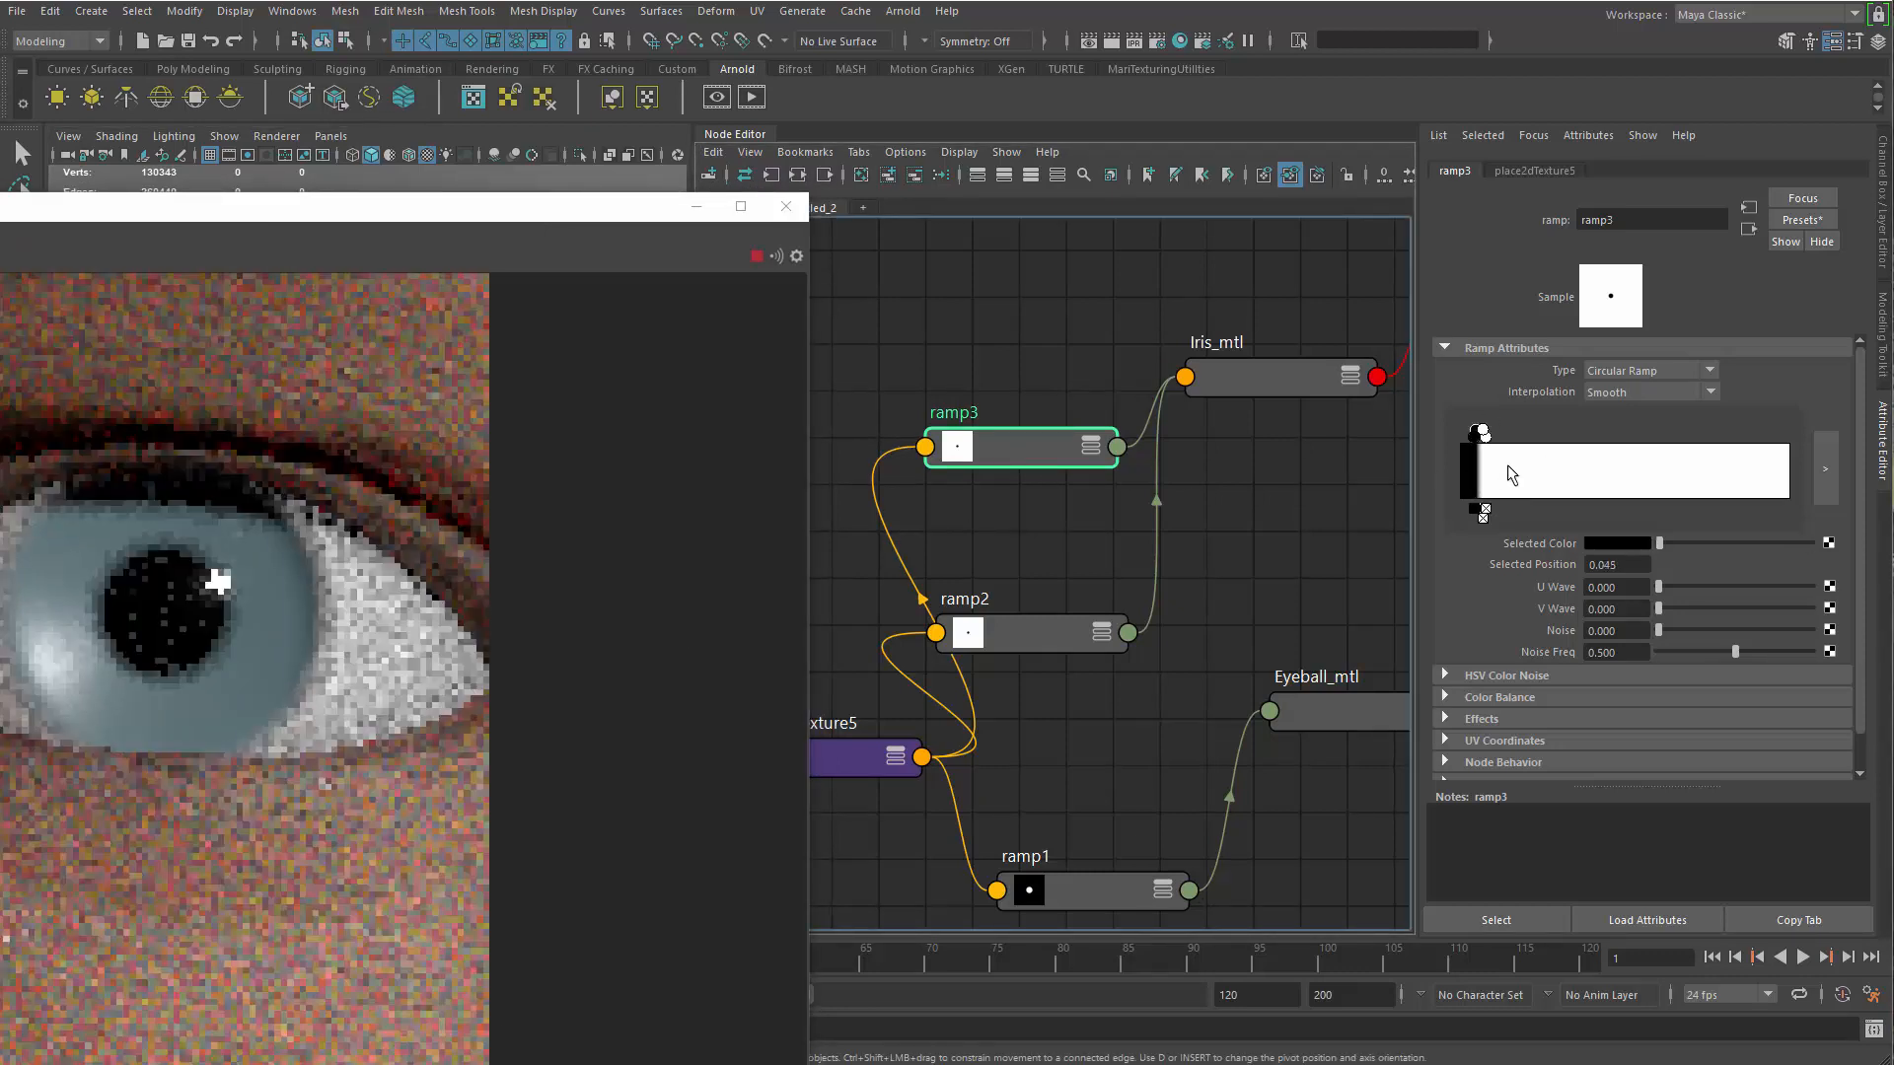
left_click(1512, 465)
left_click_drag(1508, 465, 1508, 437)
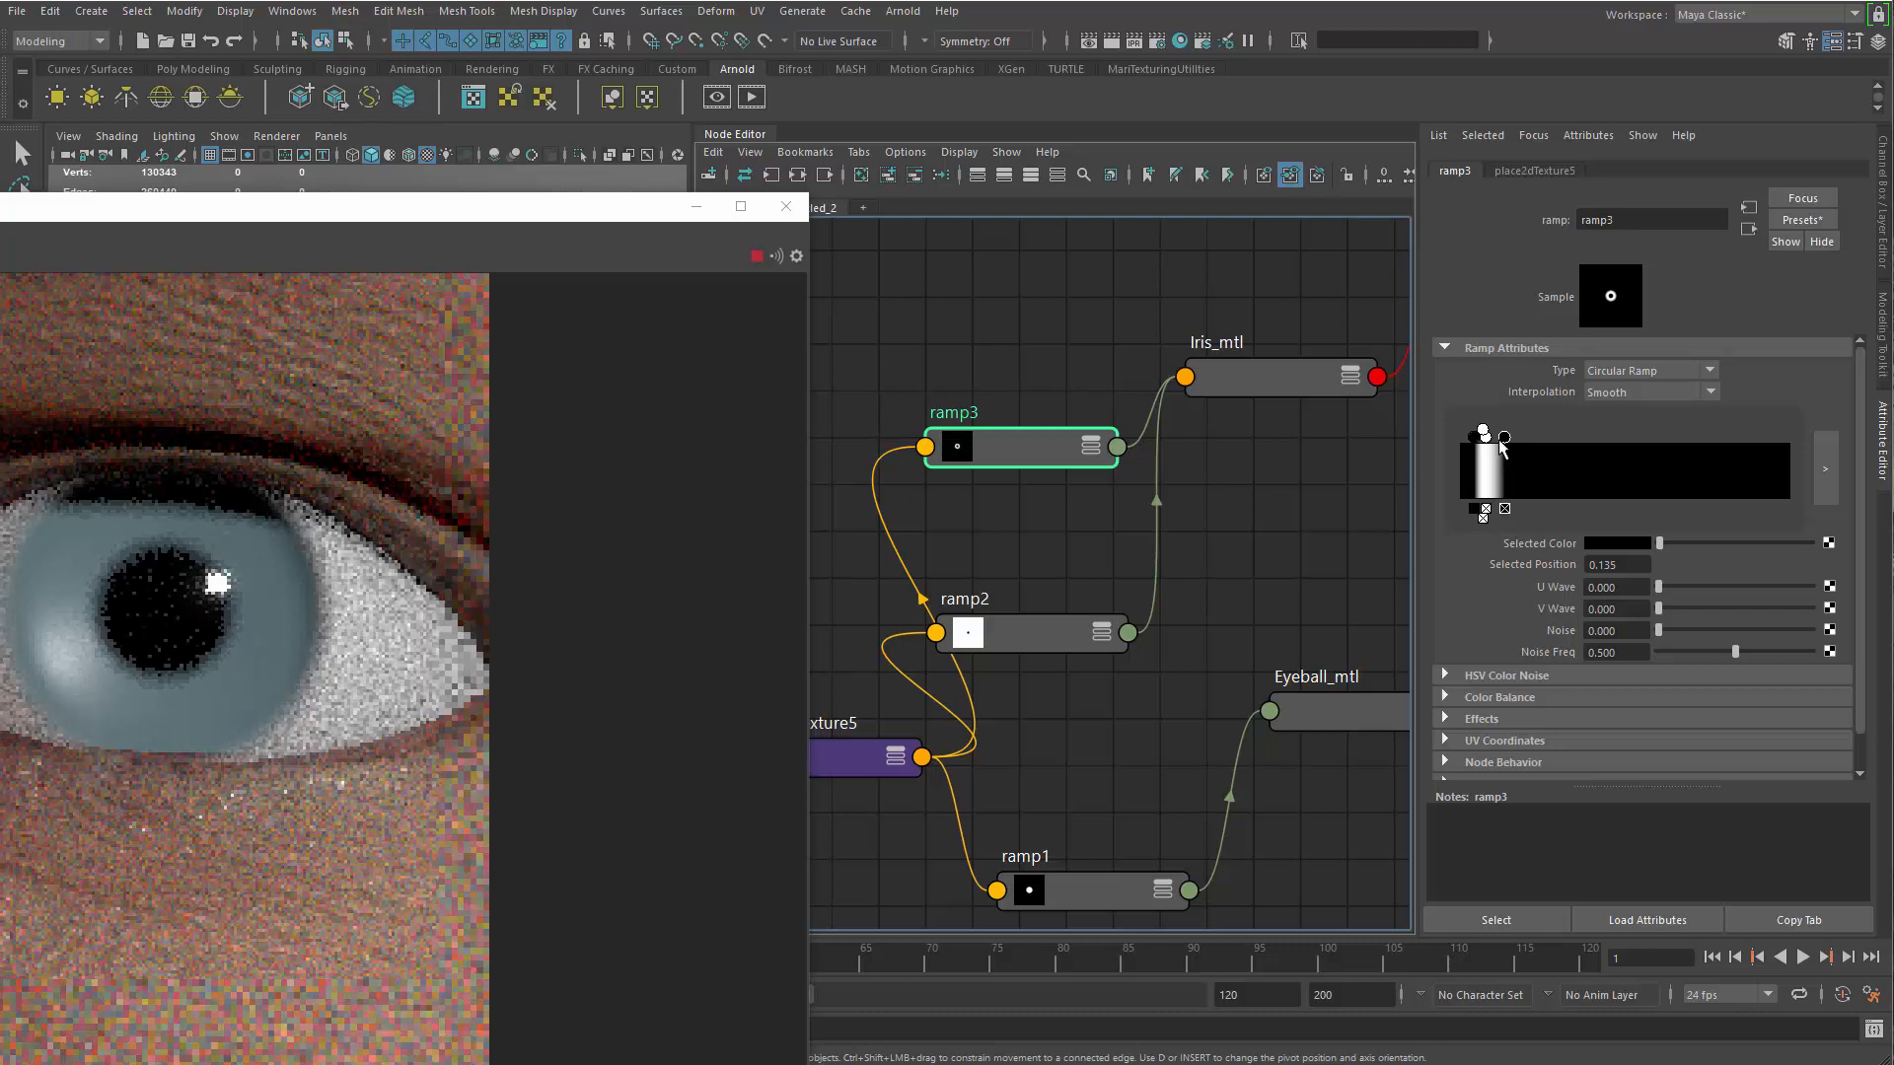
left_click(1489, 442)
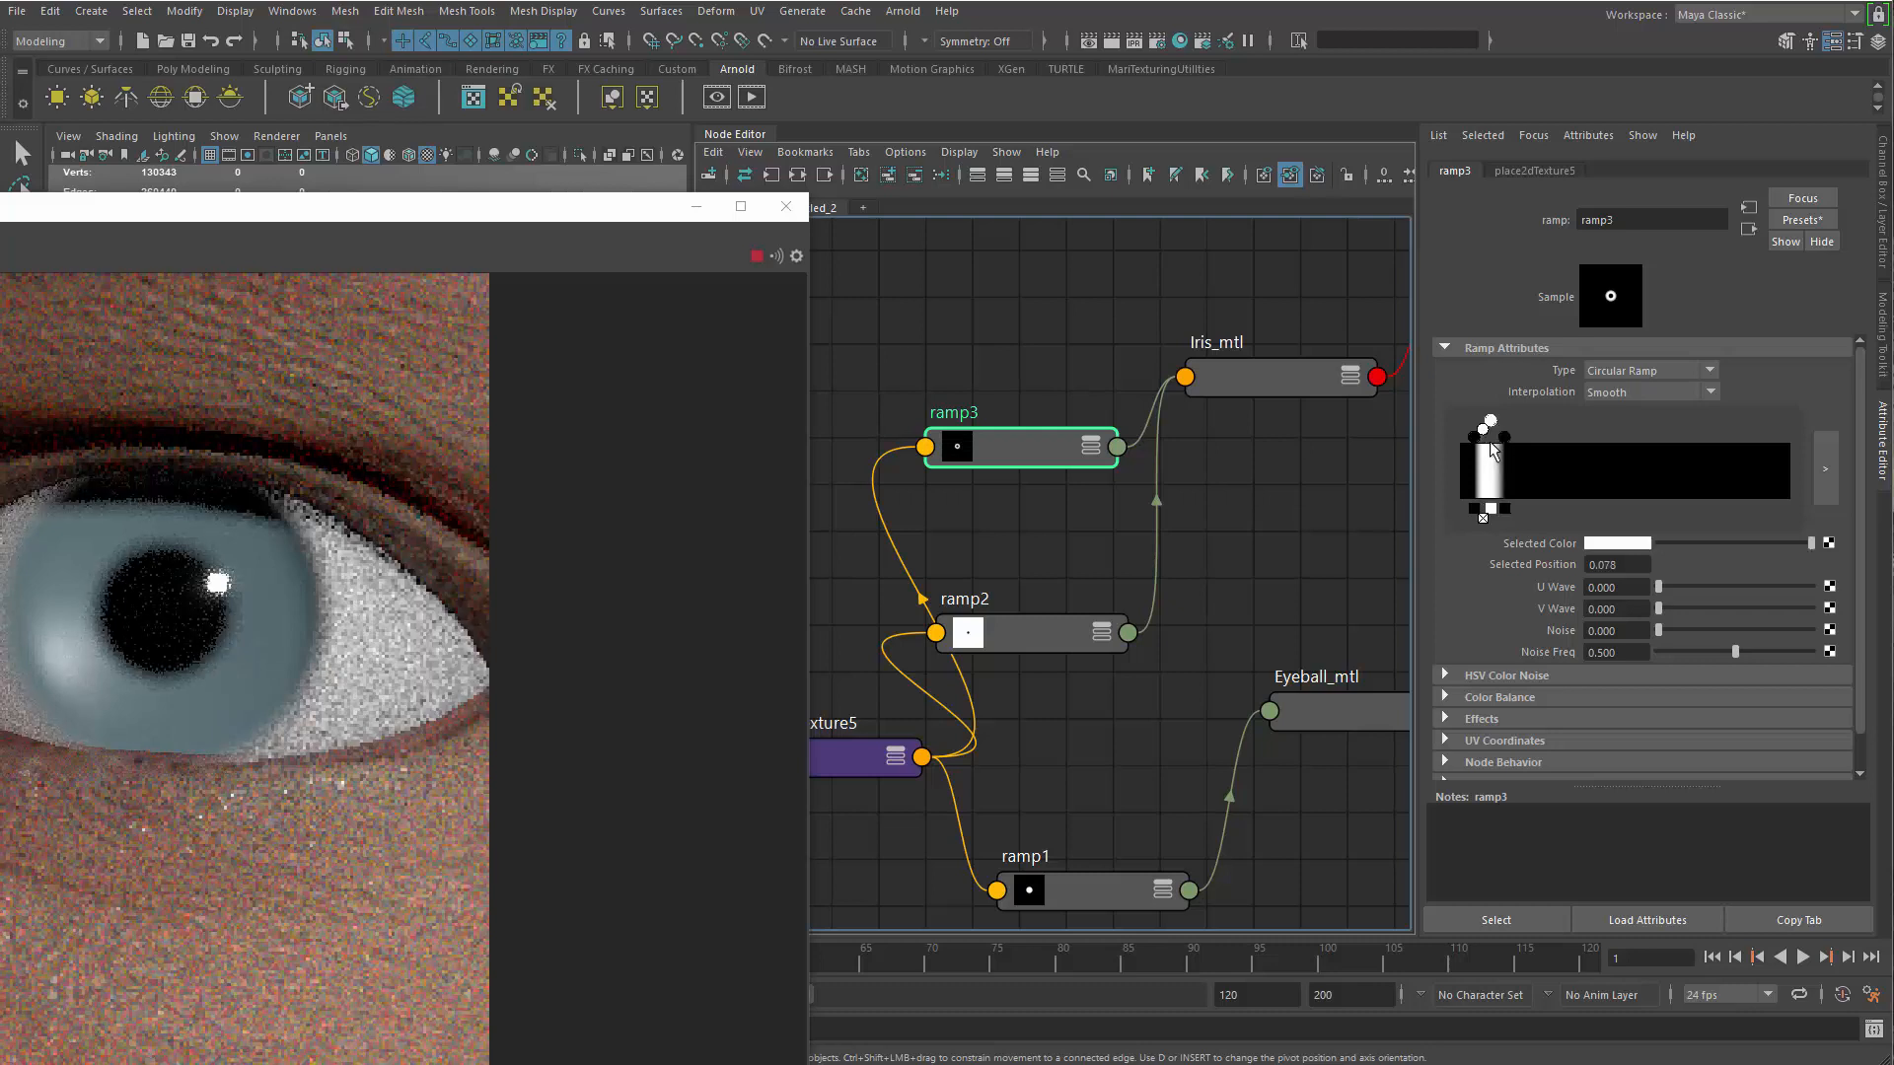
left_click_drag(1504, 437, 1495, 438)
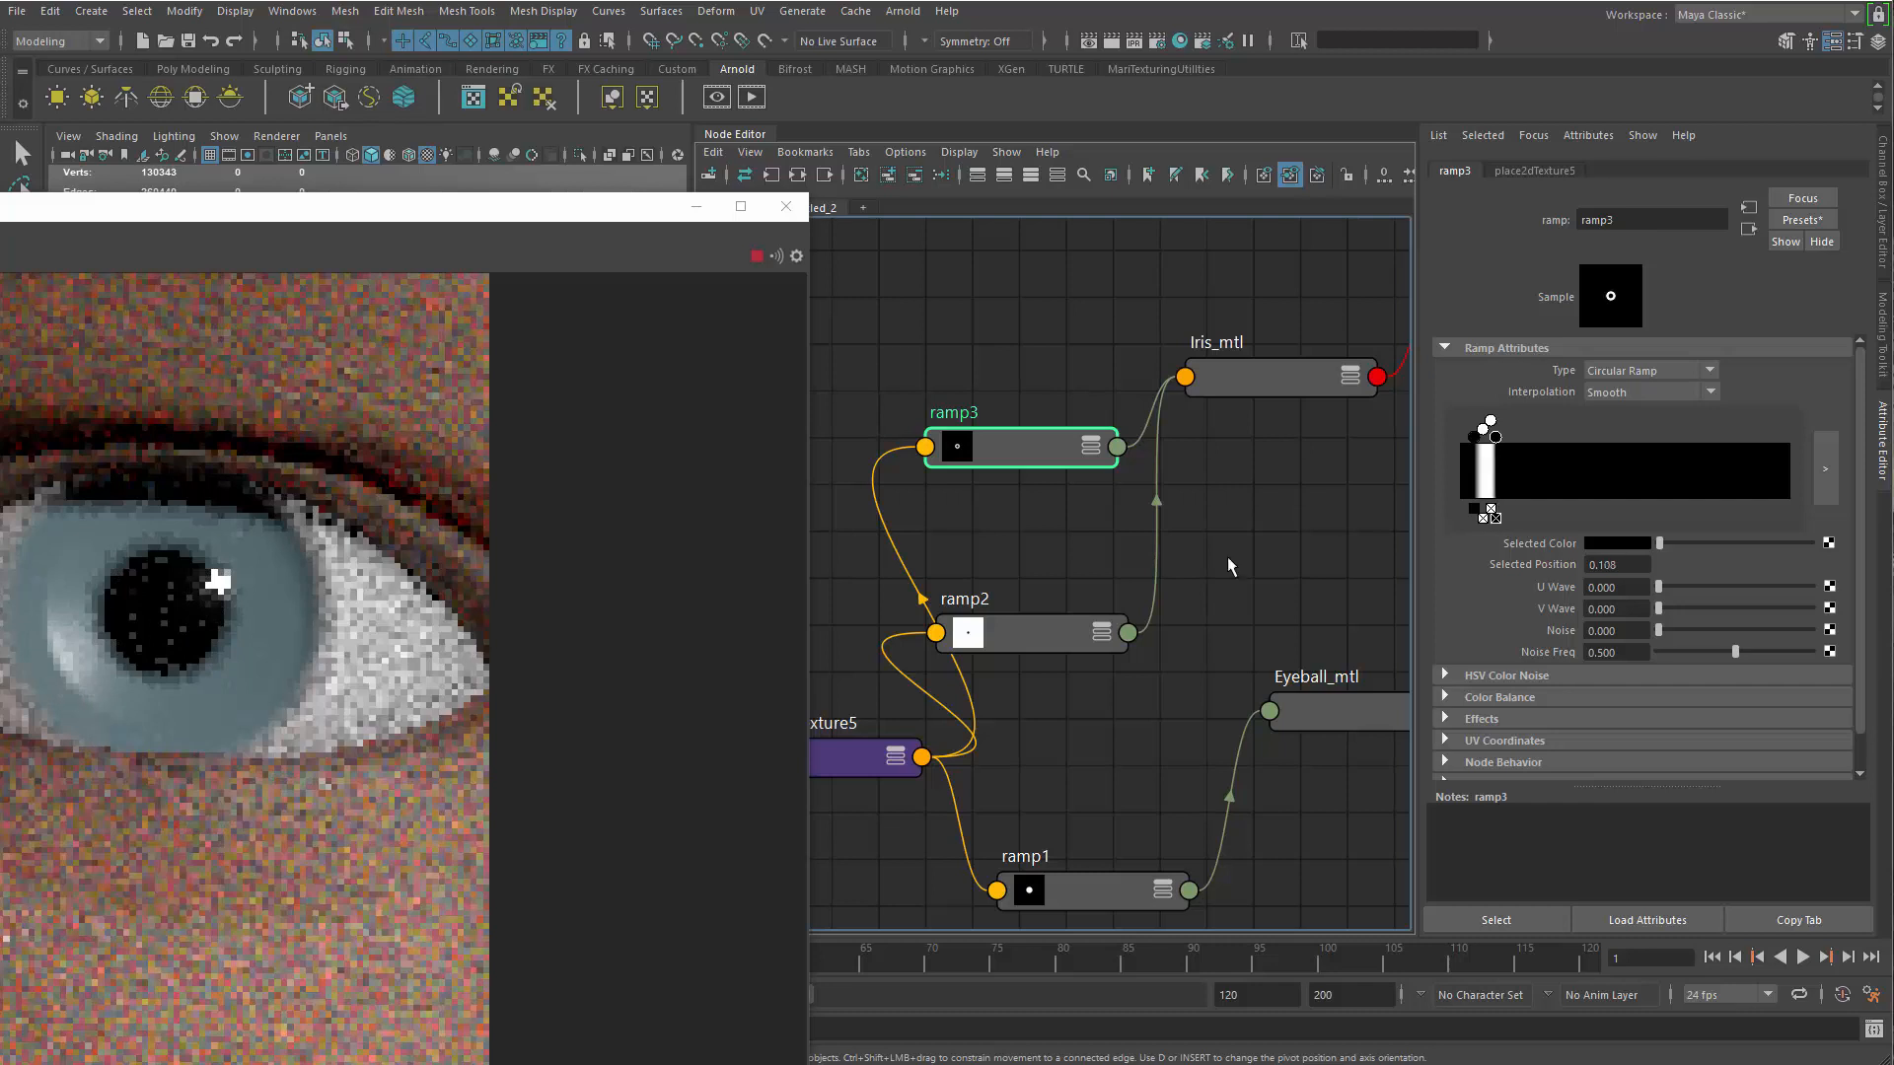
Delete the extra outer white stop of ramp3 and place the remaining white stop at about 0.063
scroll(102, 559, "up", 3)
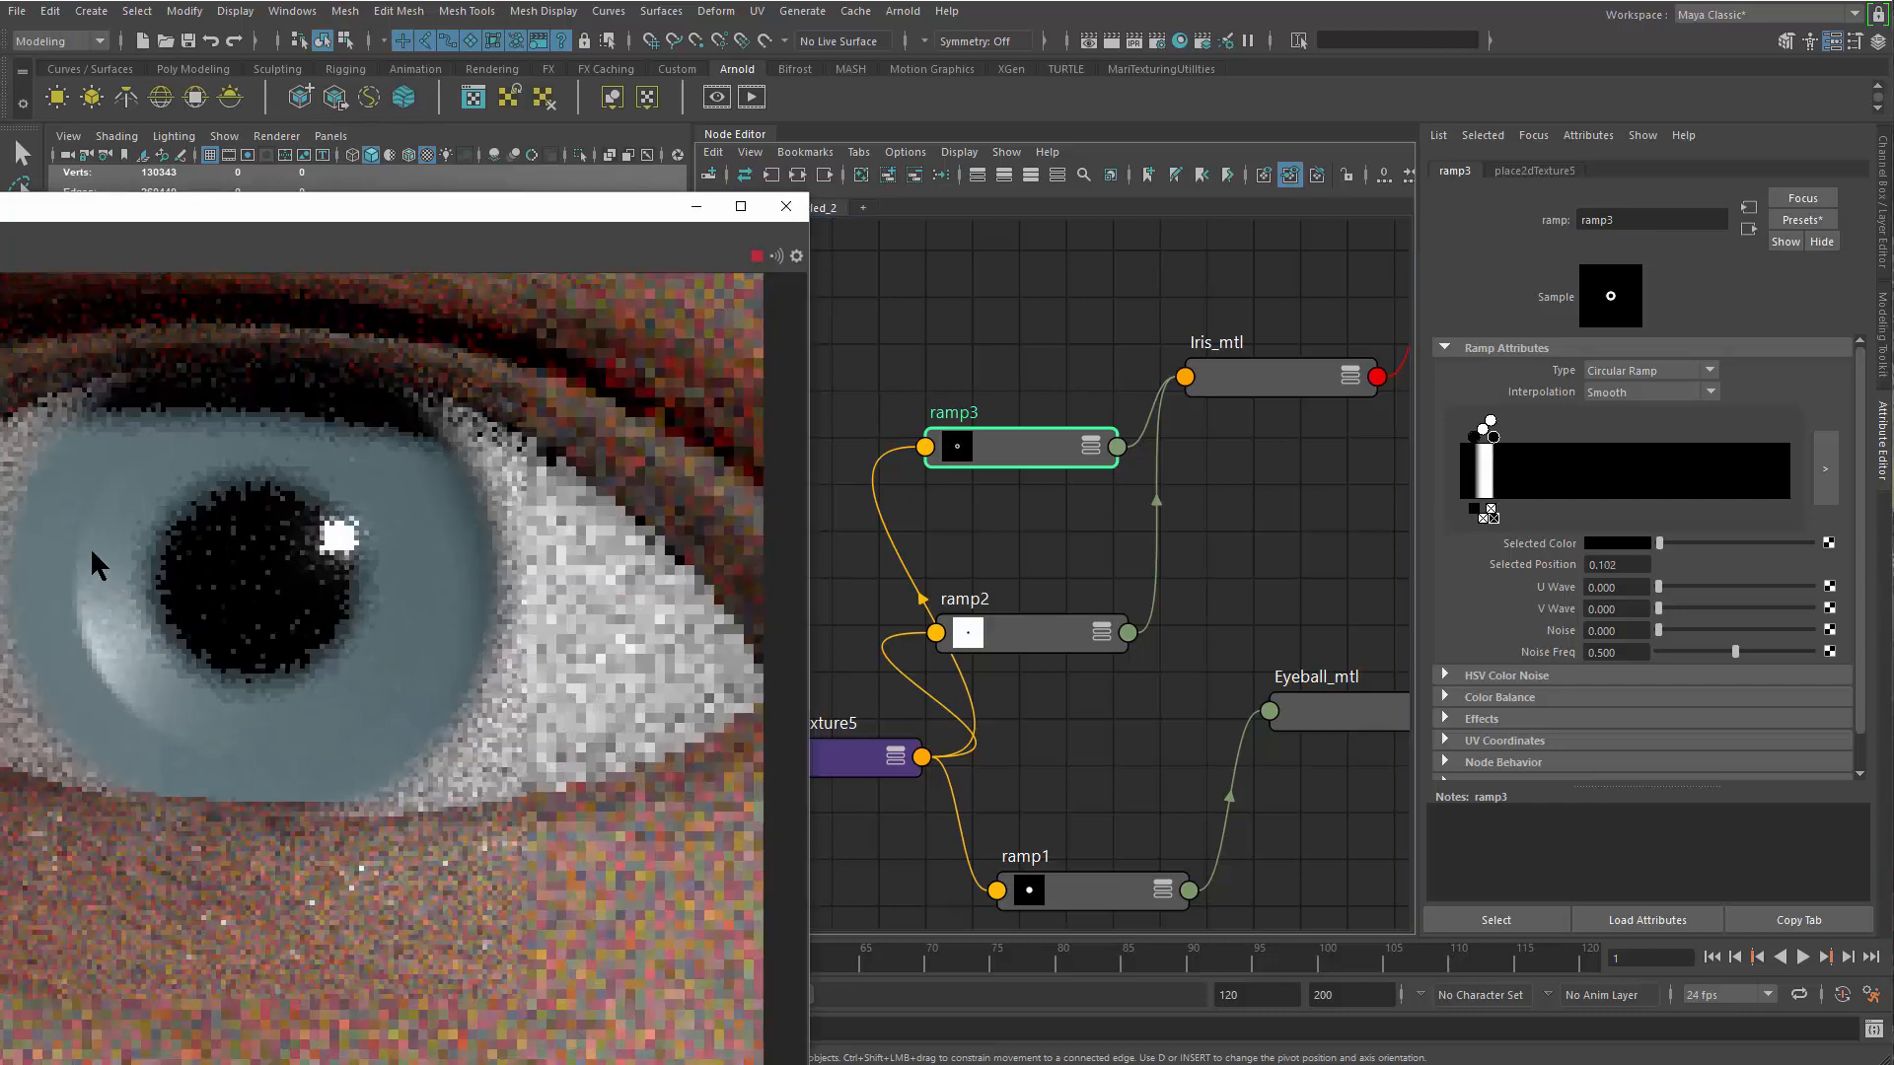
left_click(1490, 509)
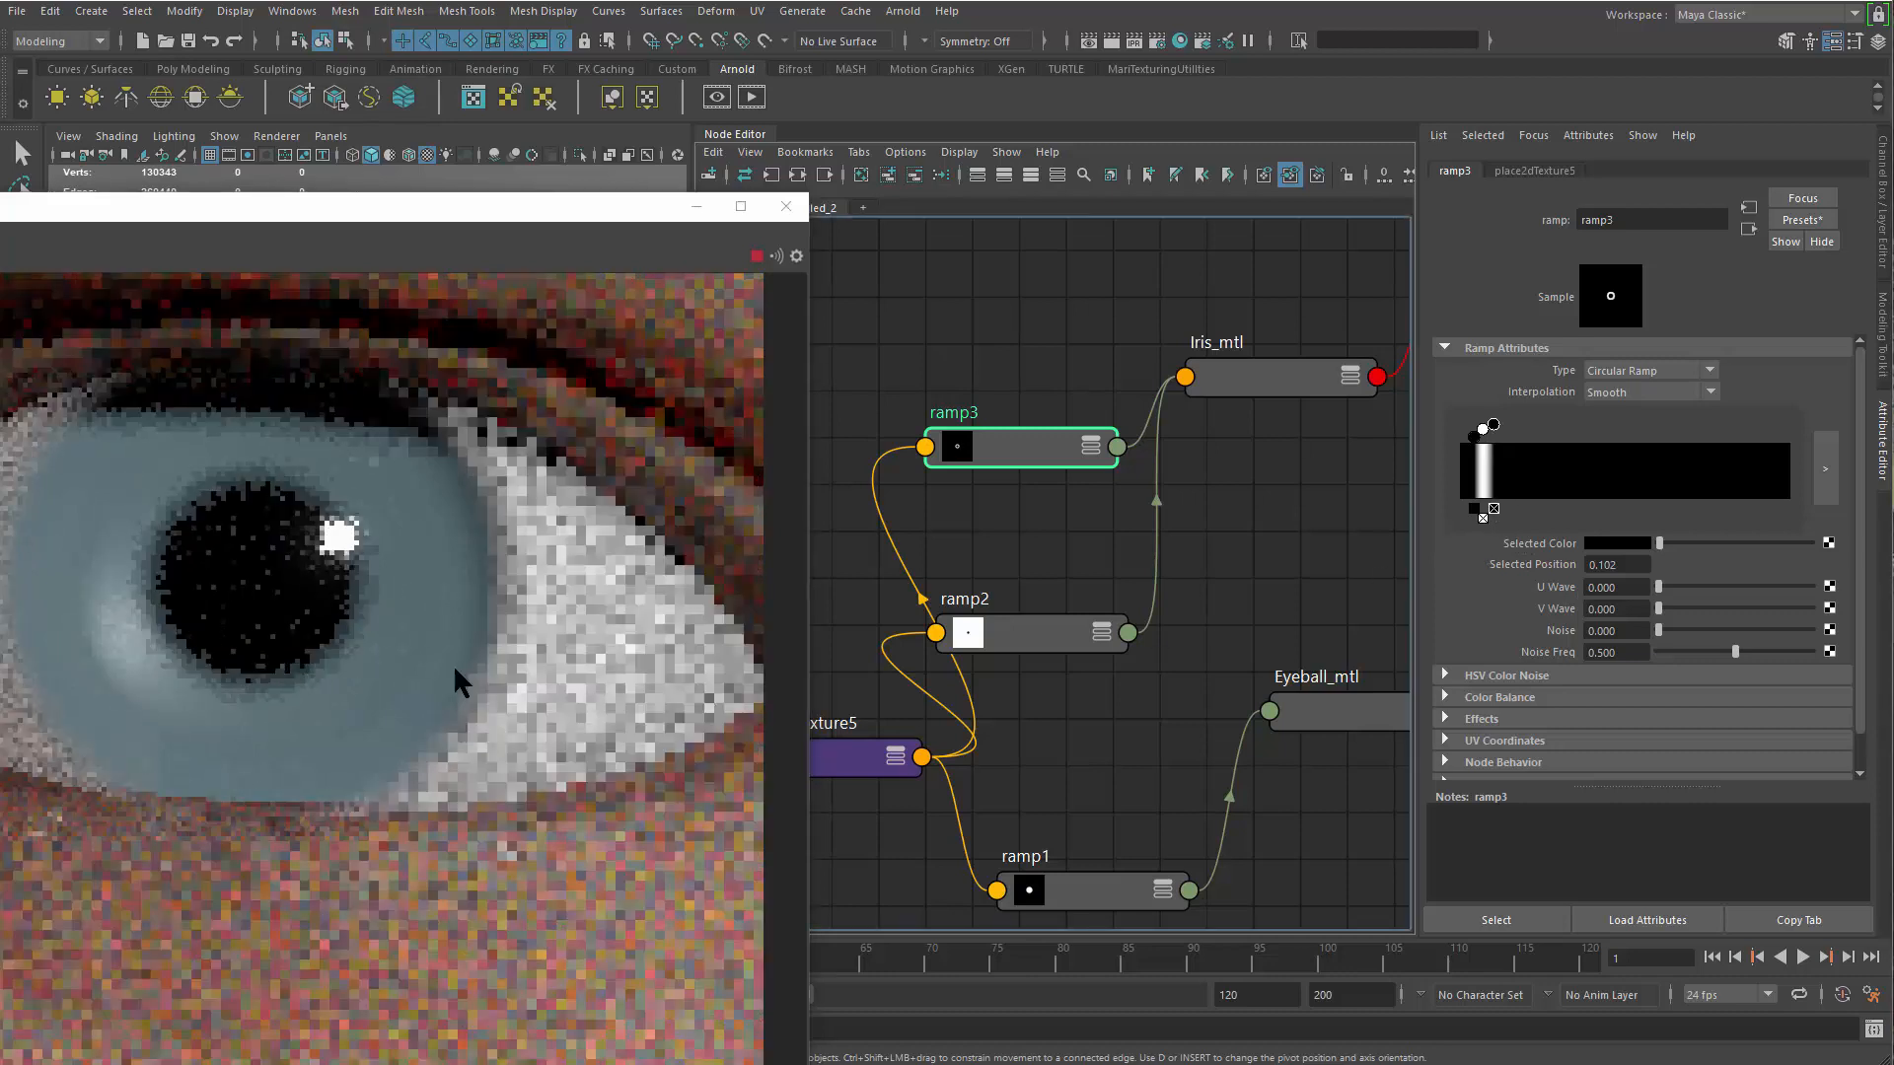
mouse_move(1493, 426)
left_mouse_down()
mouse_move(1516, 437)
mouse_move(1486, 435)
left_mouse_up()
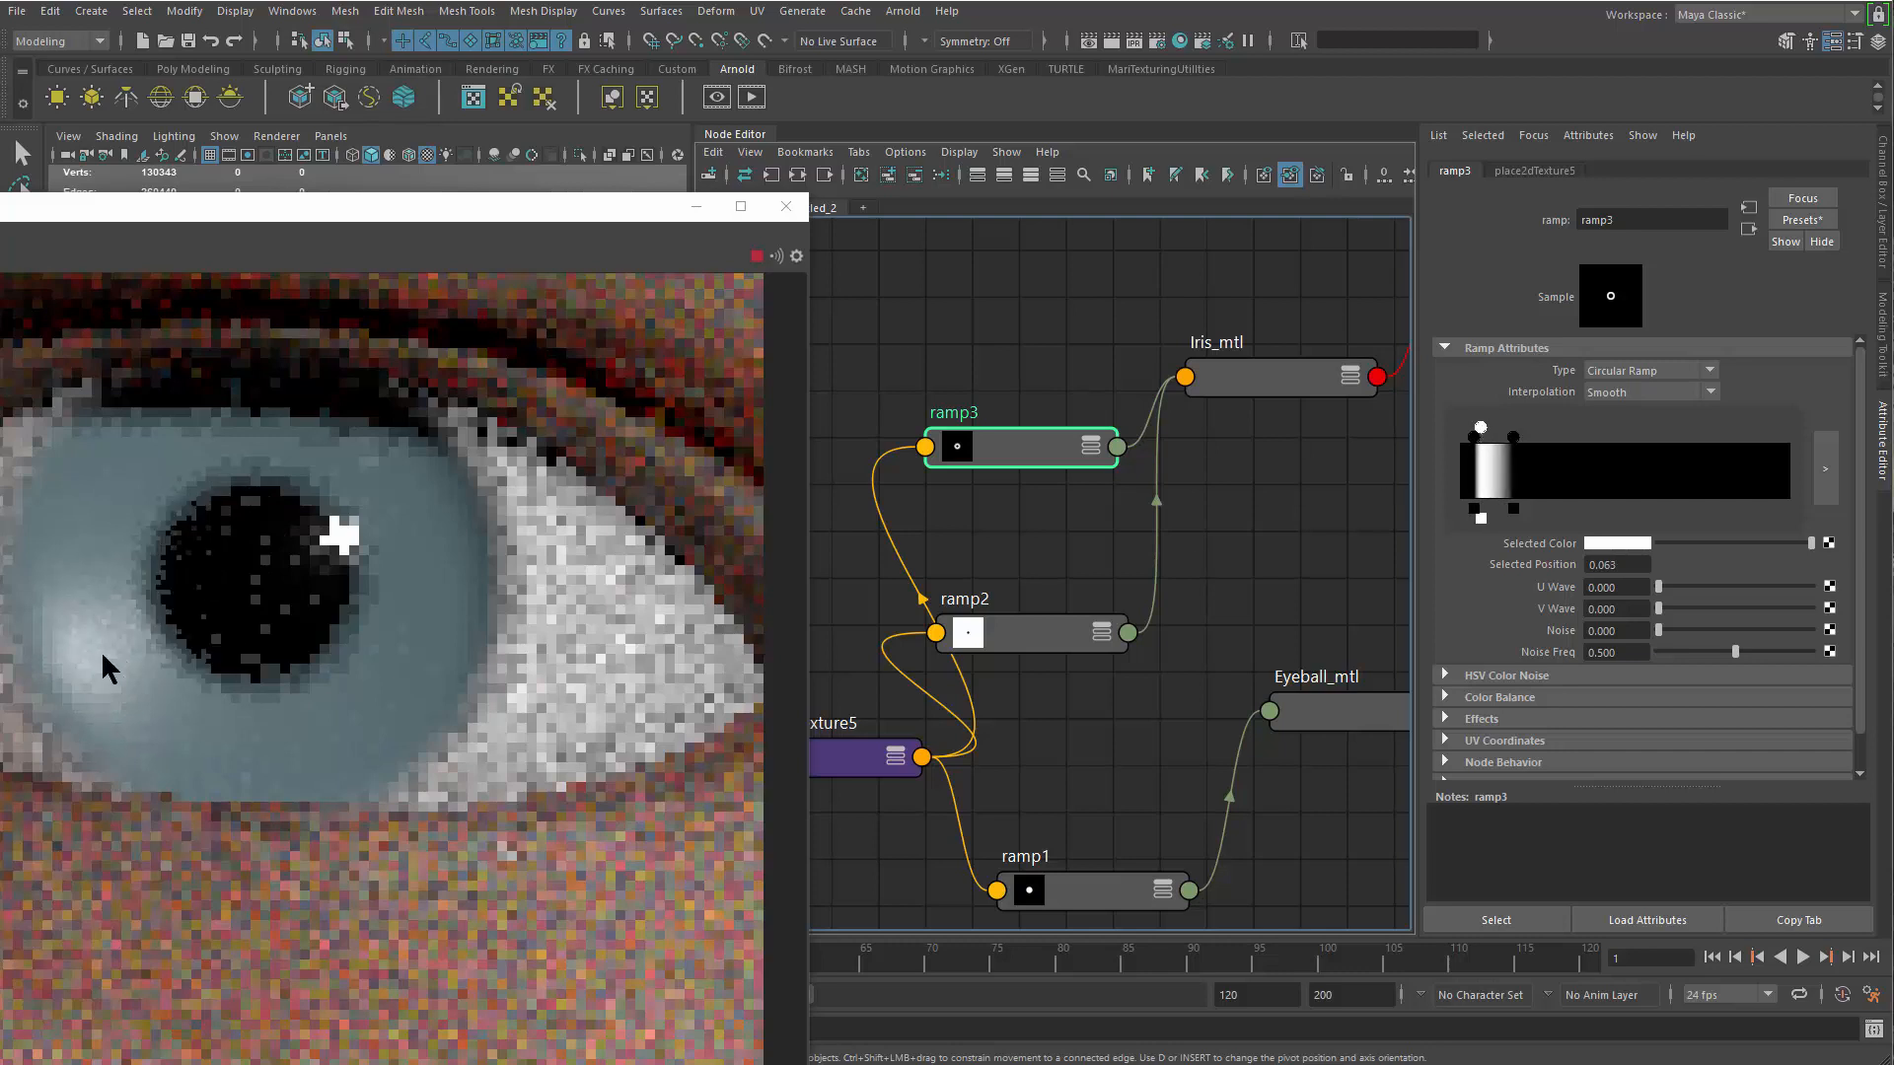
Move ramp3's inner black stop to the start of the ramp and its outer black stop to about 0.108, checking the iris highlight
left_click_drag(1474, 435, 1494, 437)
left_click(1513, 437)
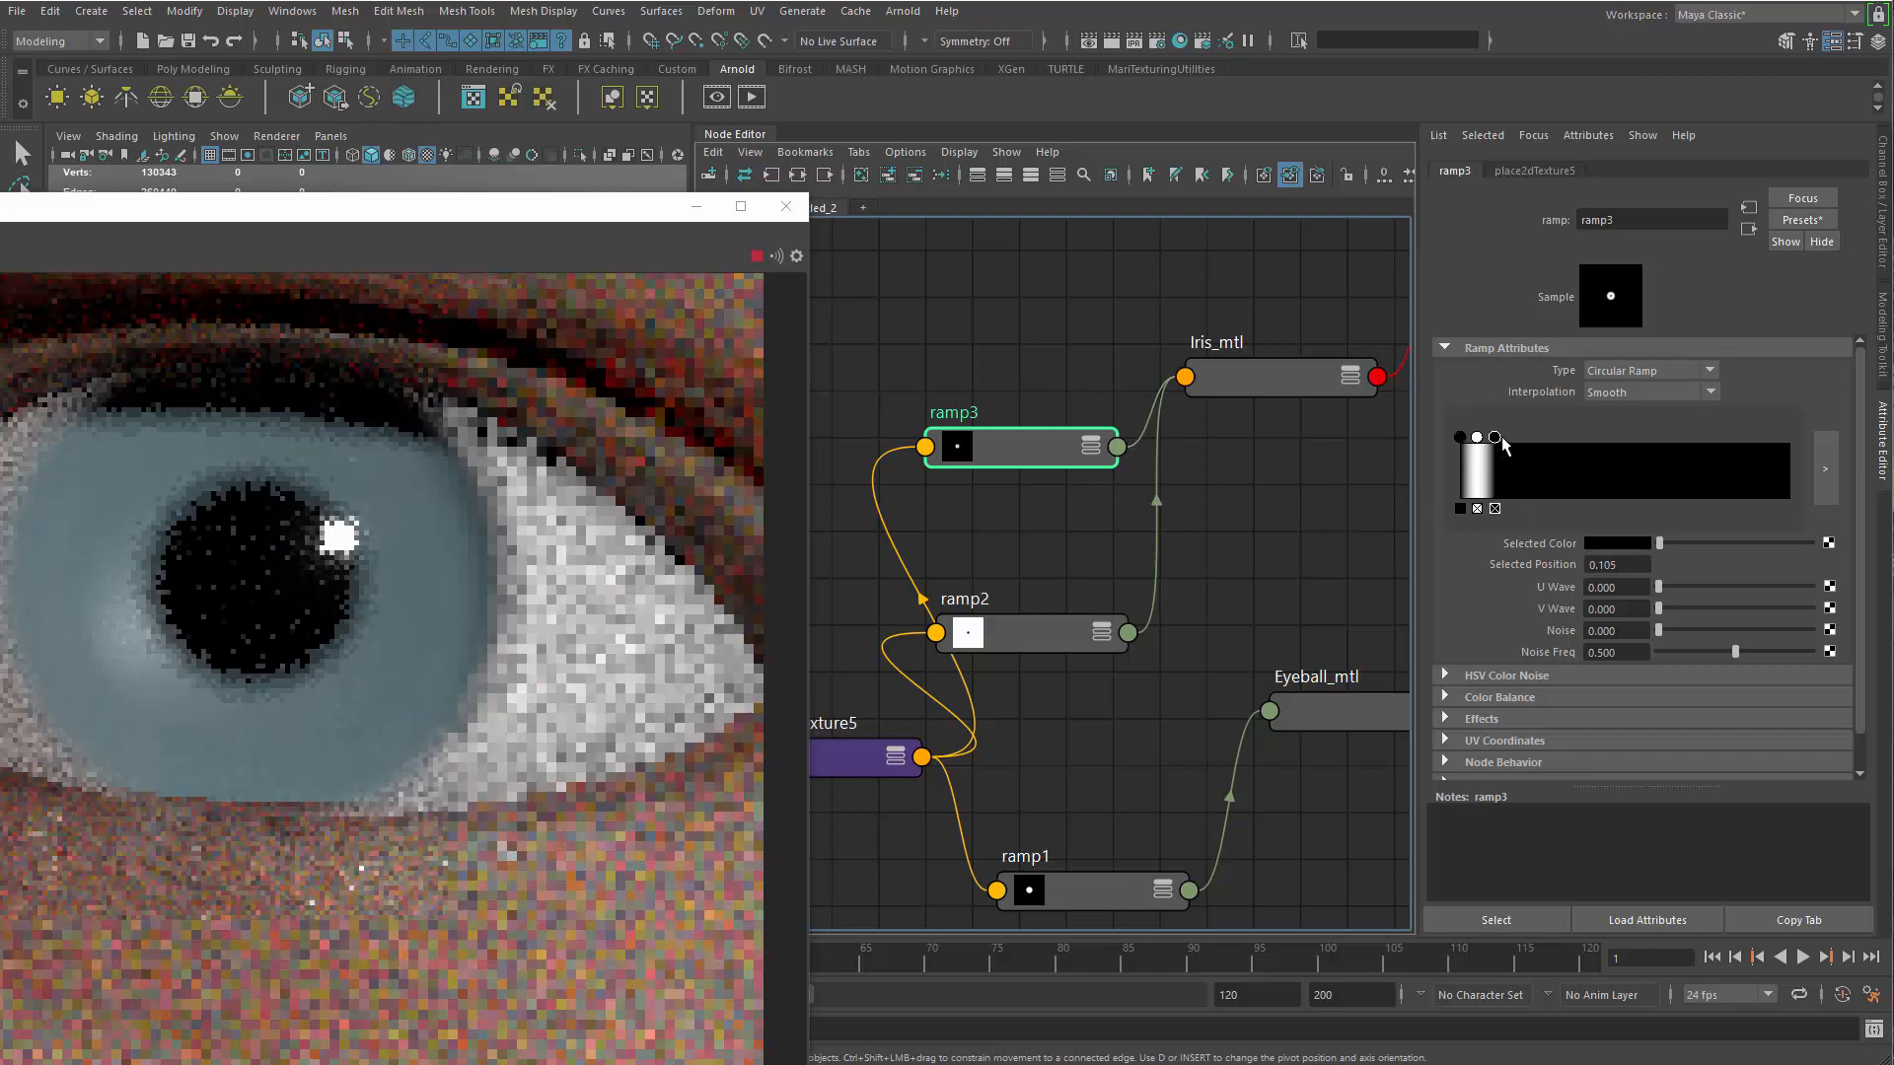
left_click_drag(1494, 437, 1498, 436)
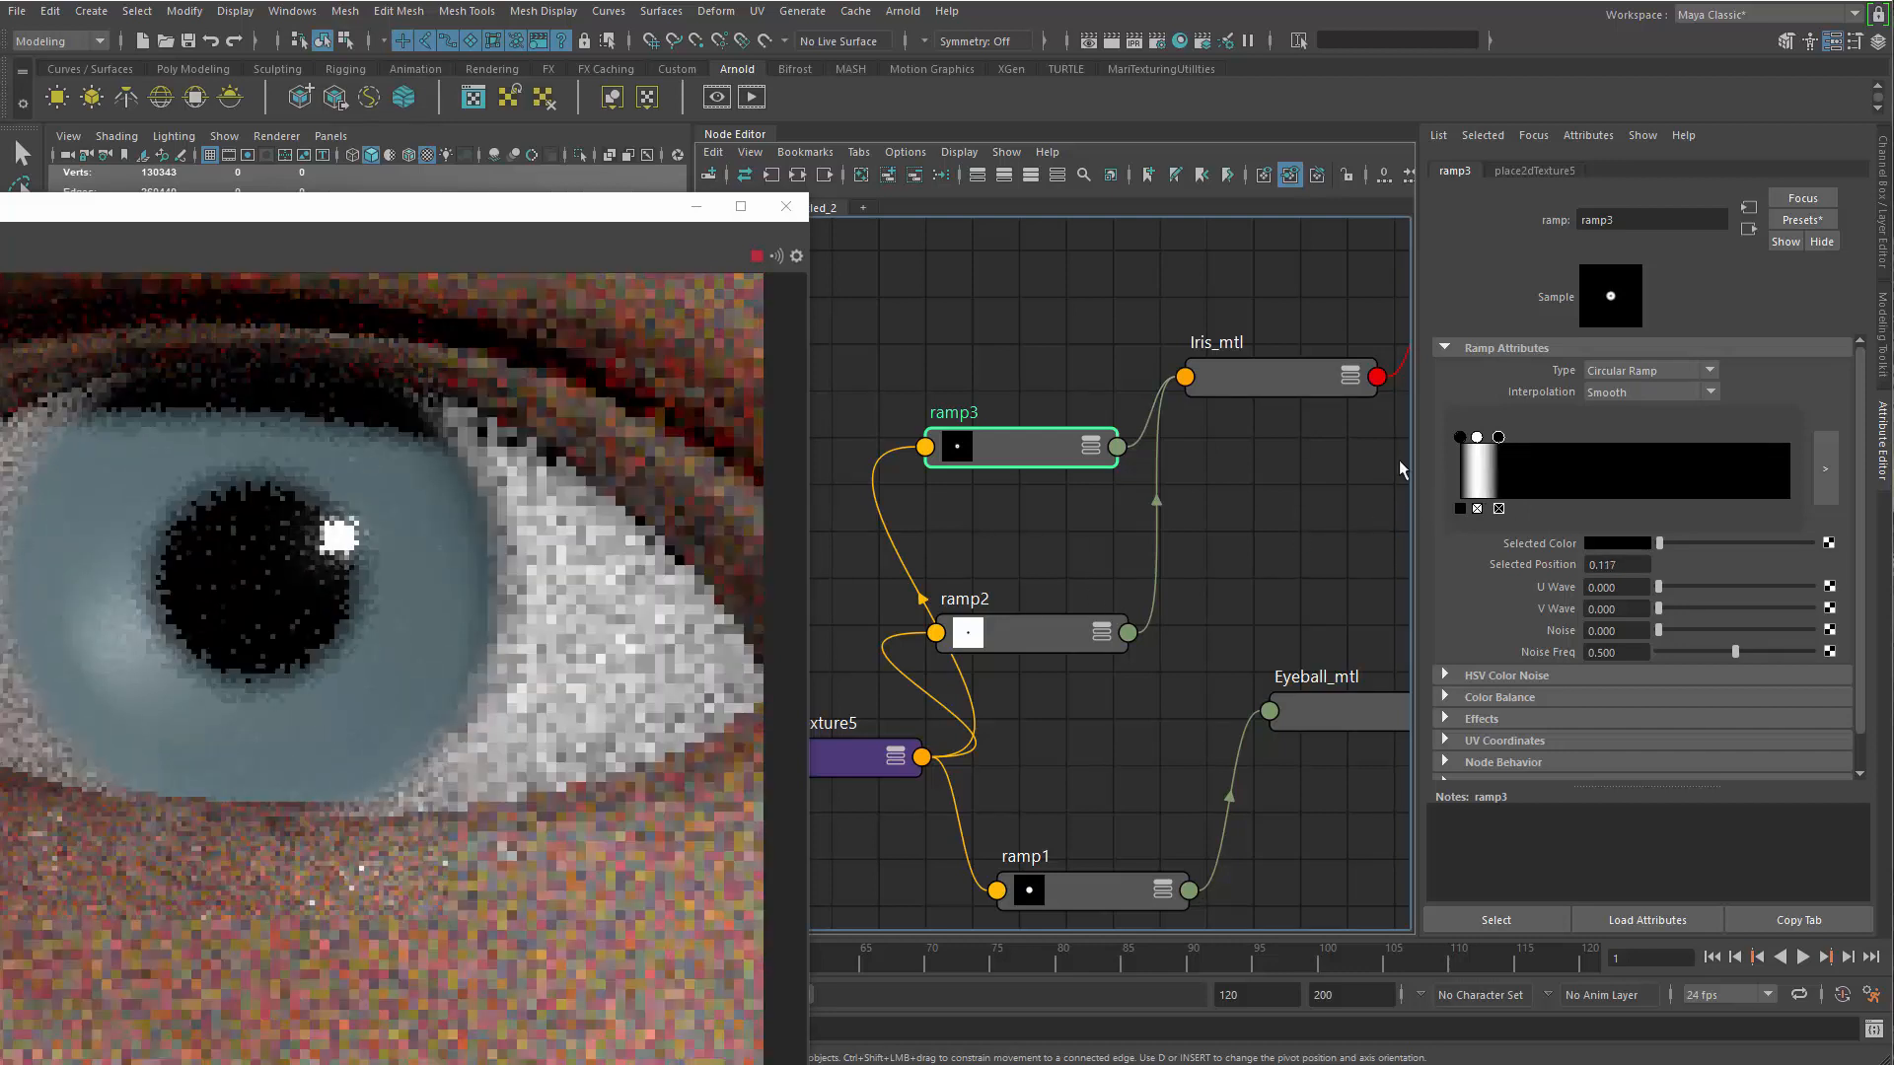
left_click_drag(1501, 437, 1495, 437)
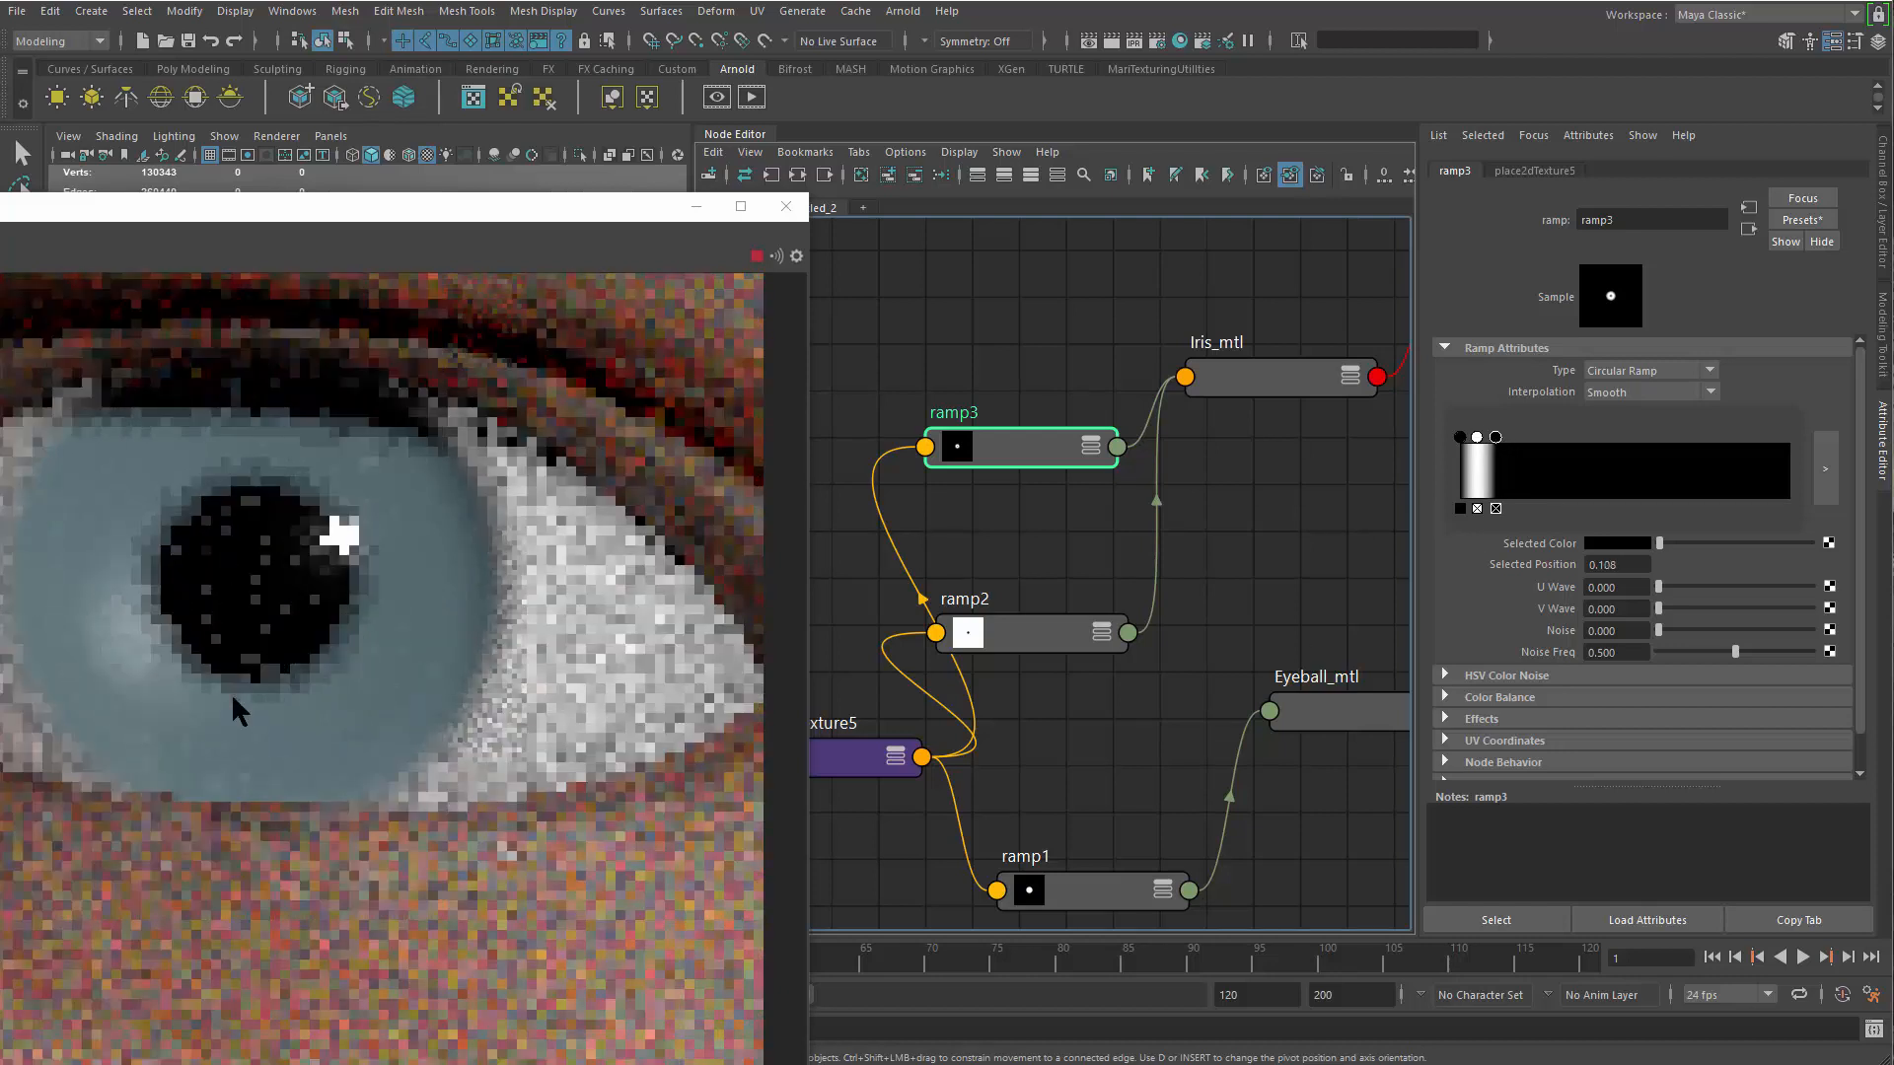
middle_click_drag(2, 667, 50, 635)
scroll(49, 636, "down", 1)
scroll(275, 630, "down", 2)
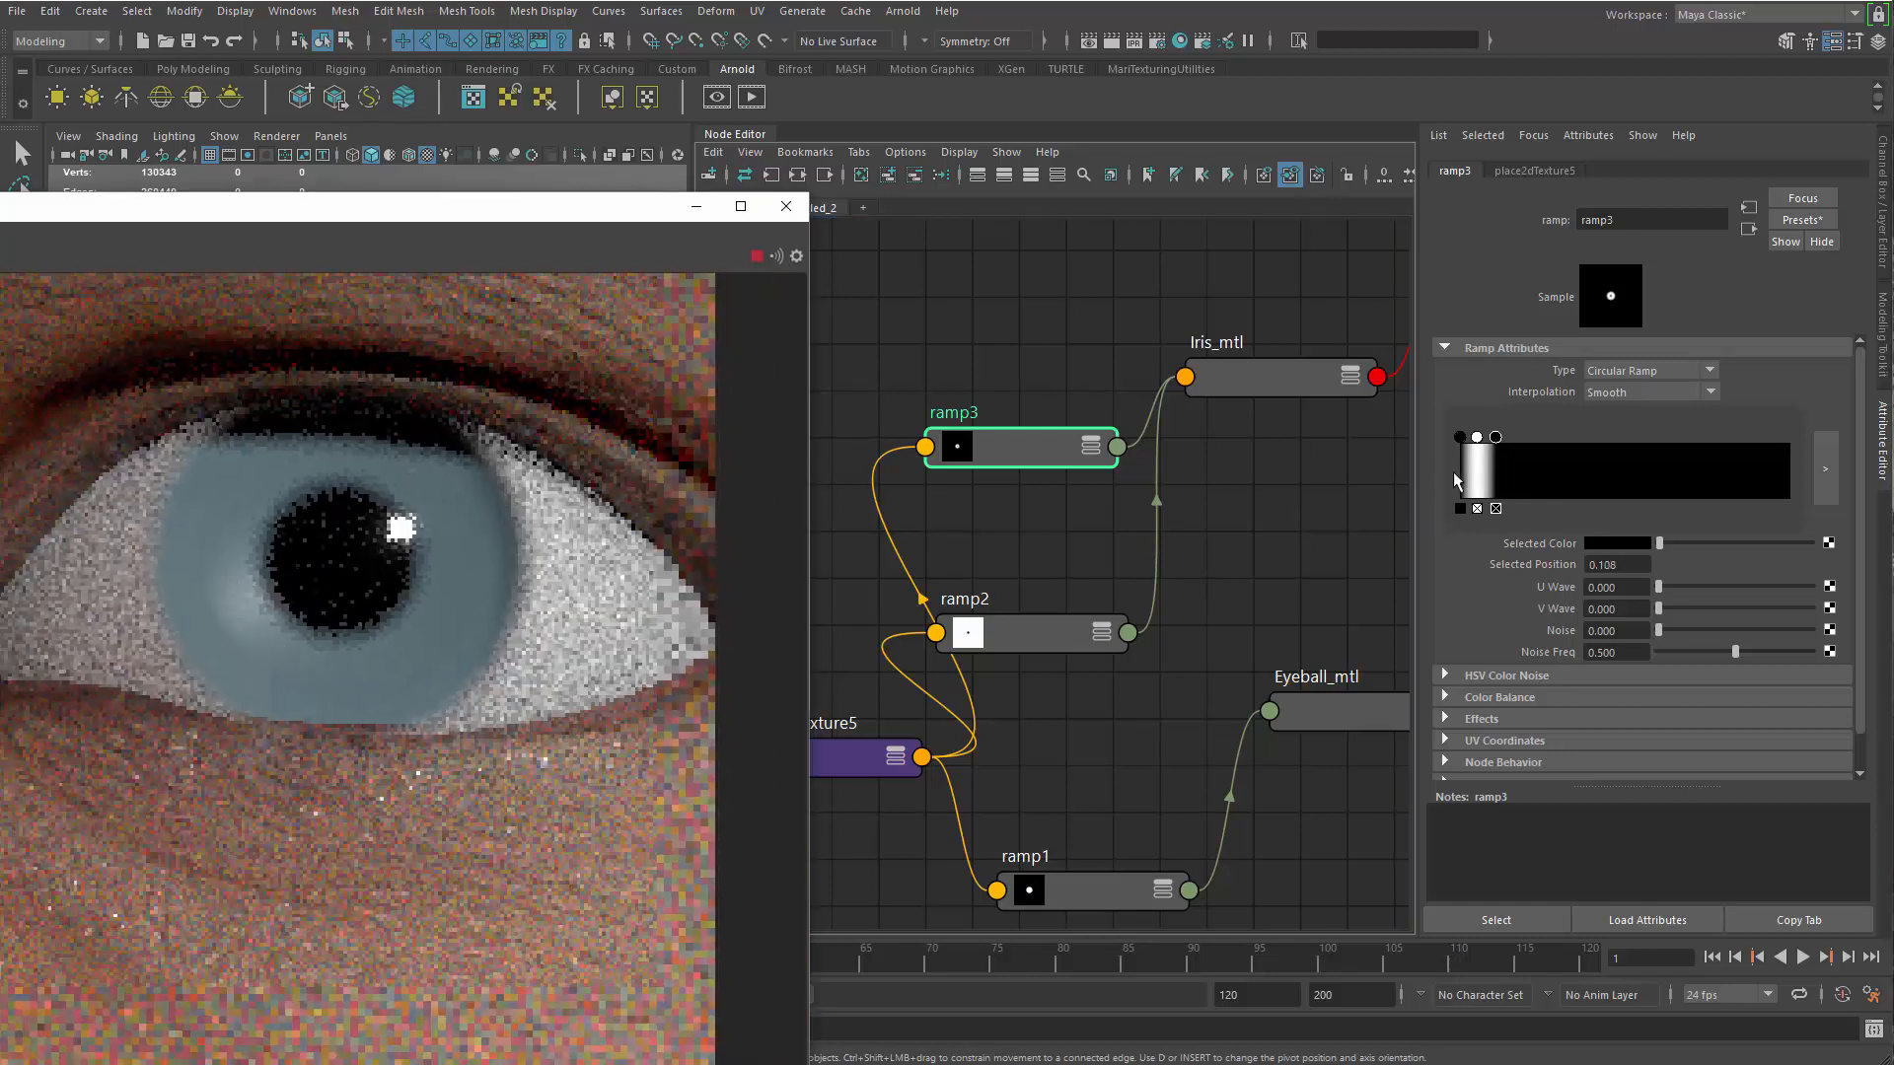
left_click_drag(1494, 437, 1494, 440)
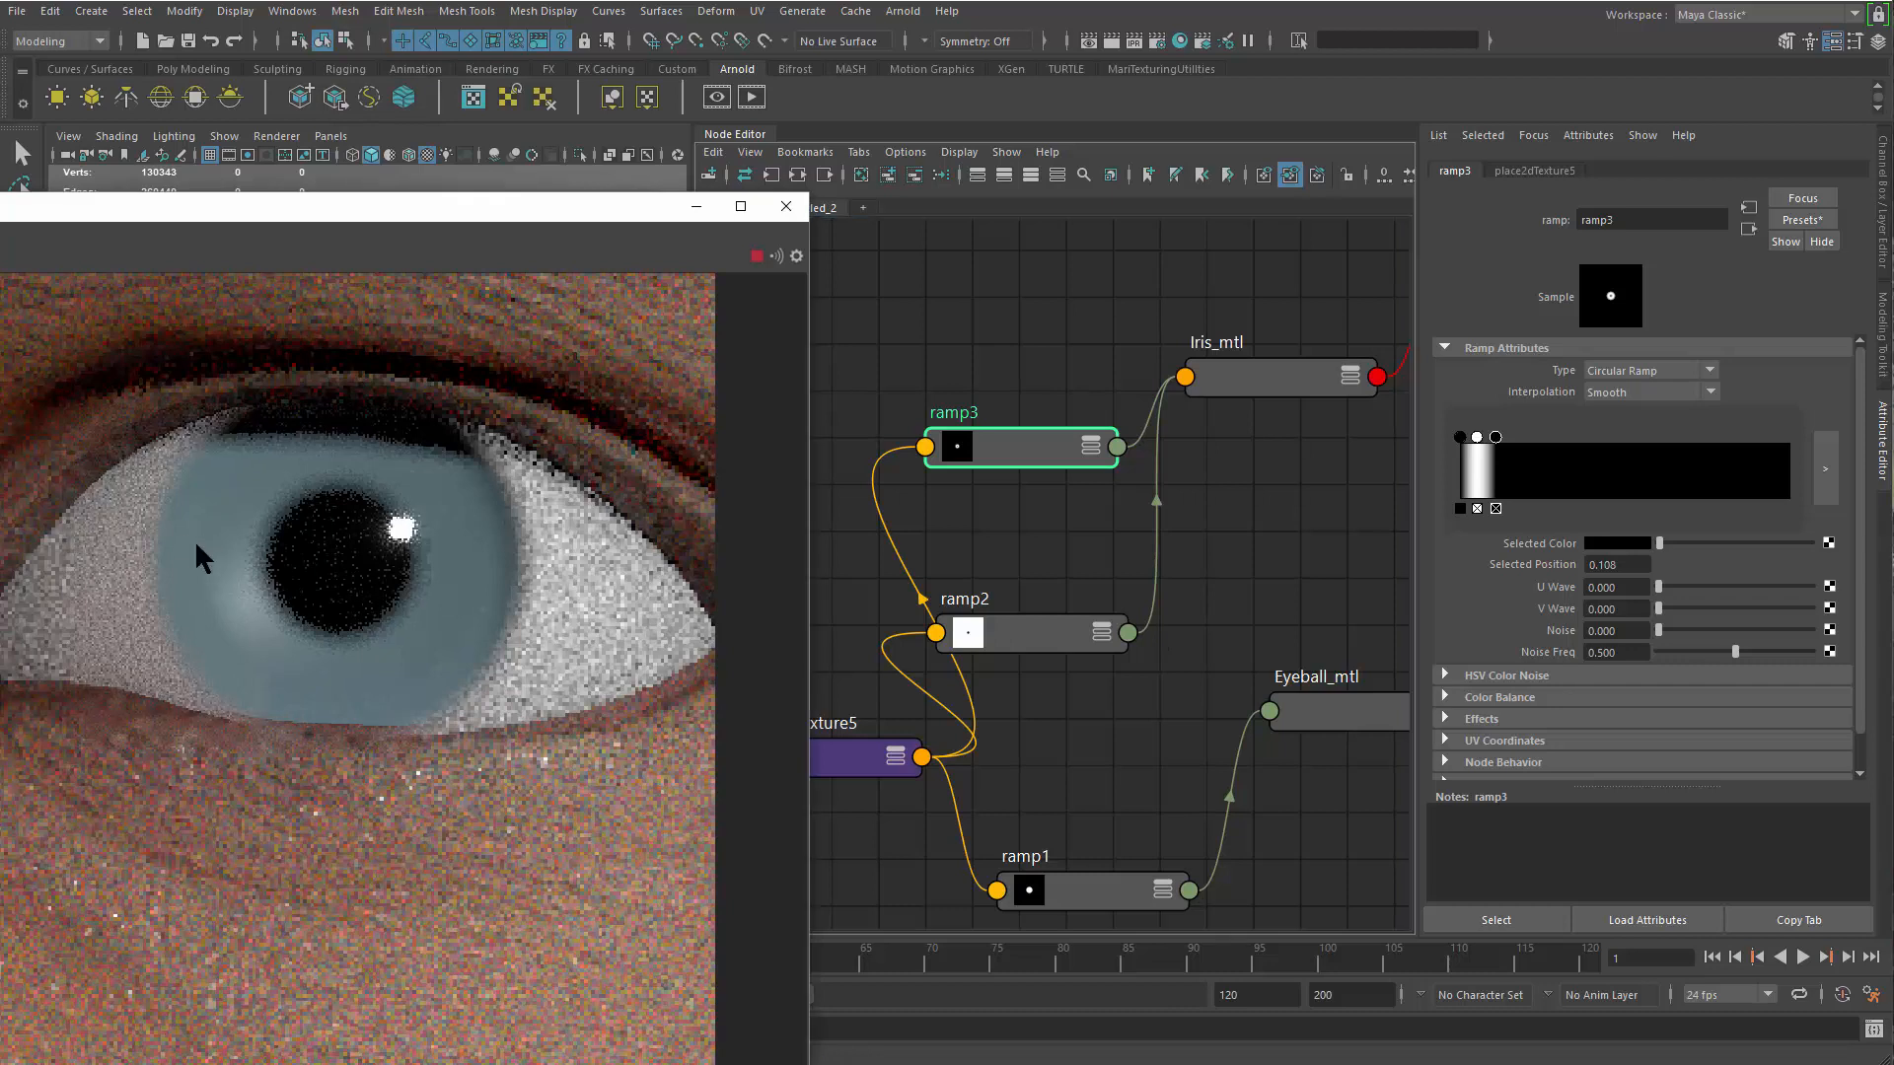
Limit the render to a region around the iris, and set ramp3's outer black stop to about 0.123 and white stop to about 0.033
left_click_drag(129, 436, 475, 739)
scroll(286, 631, "up", 5)
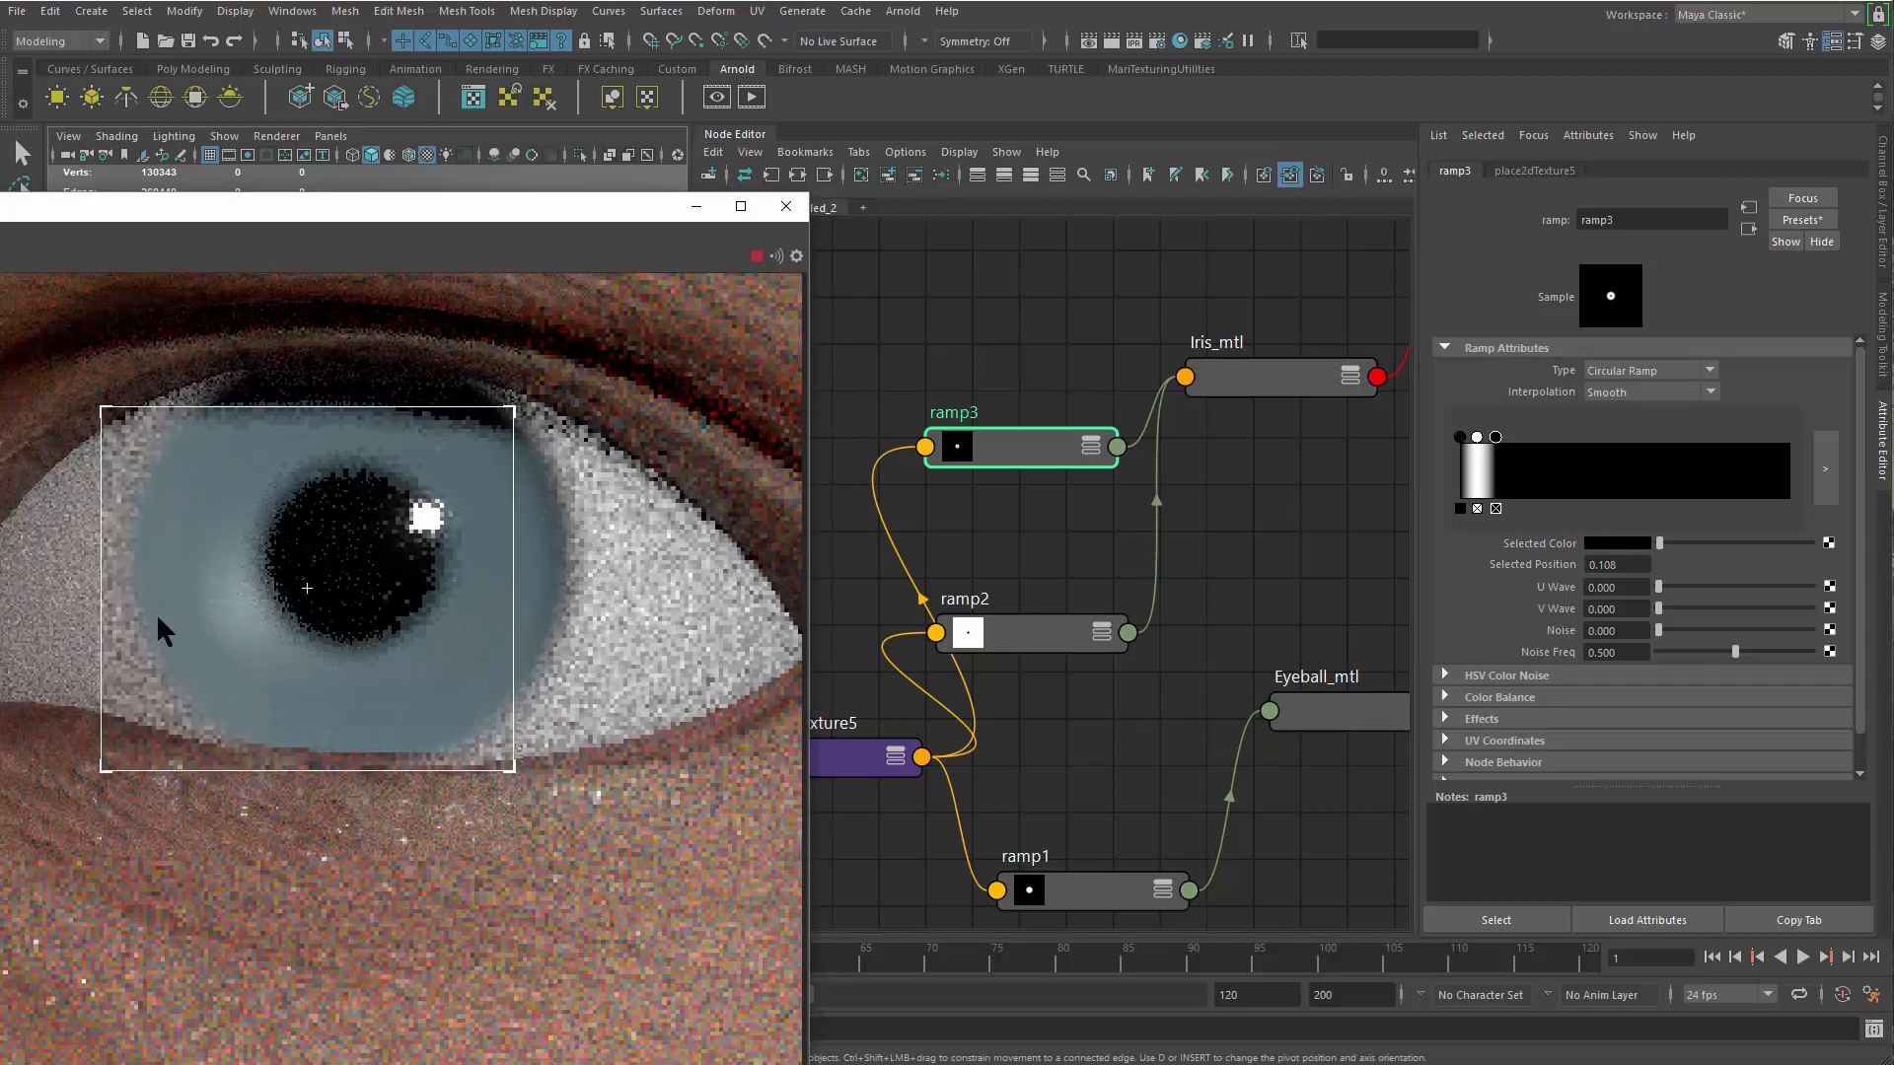
left_click_drag(1495, 438, 1500, 452)
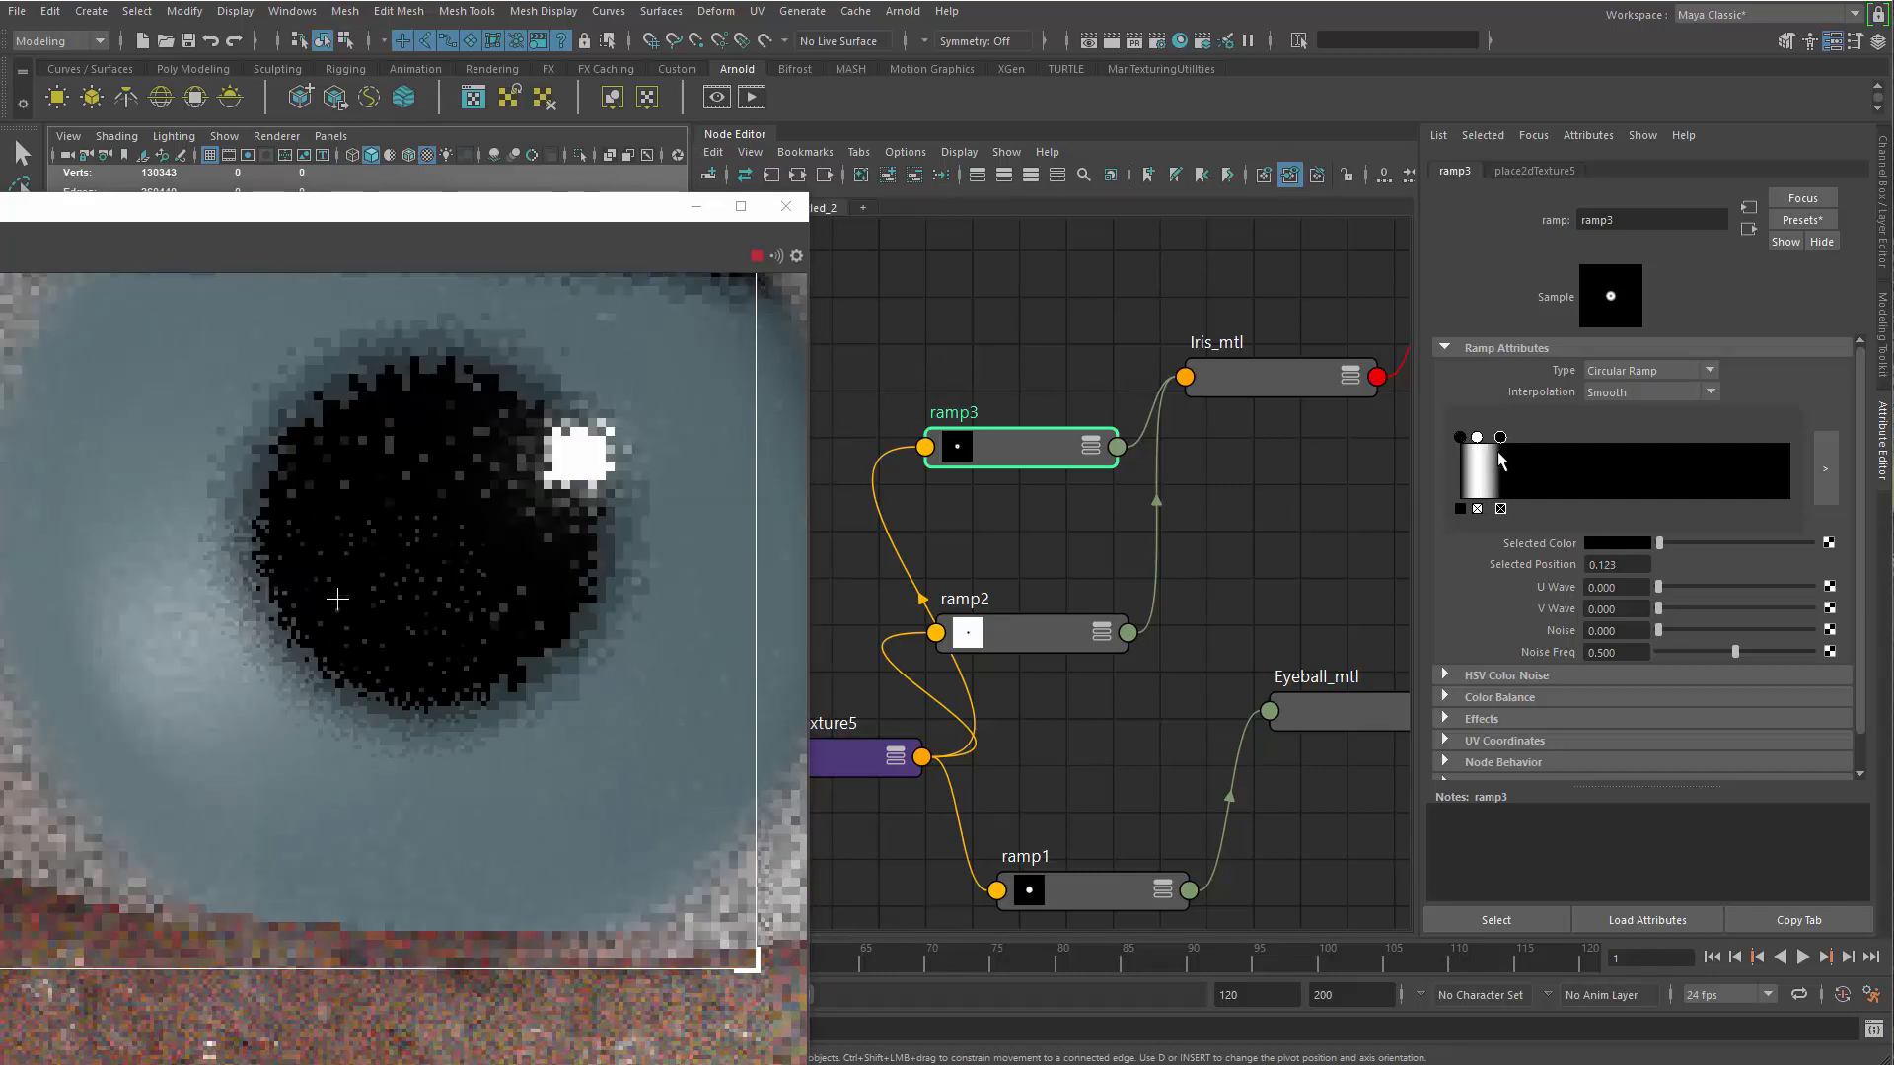
left_click(1477, 438)
left_click_drag(1480, 438, 1470, 438)
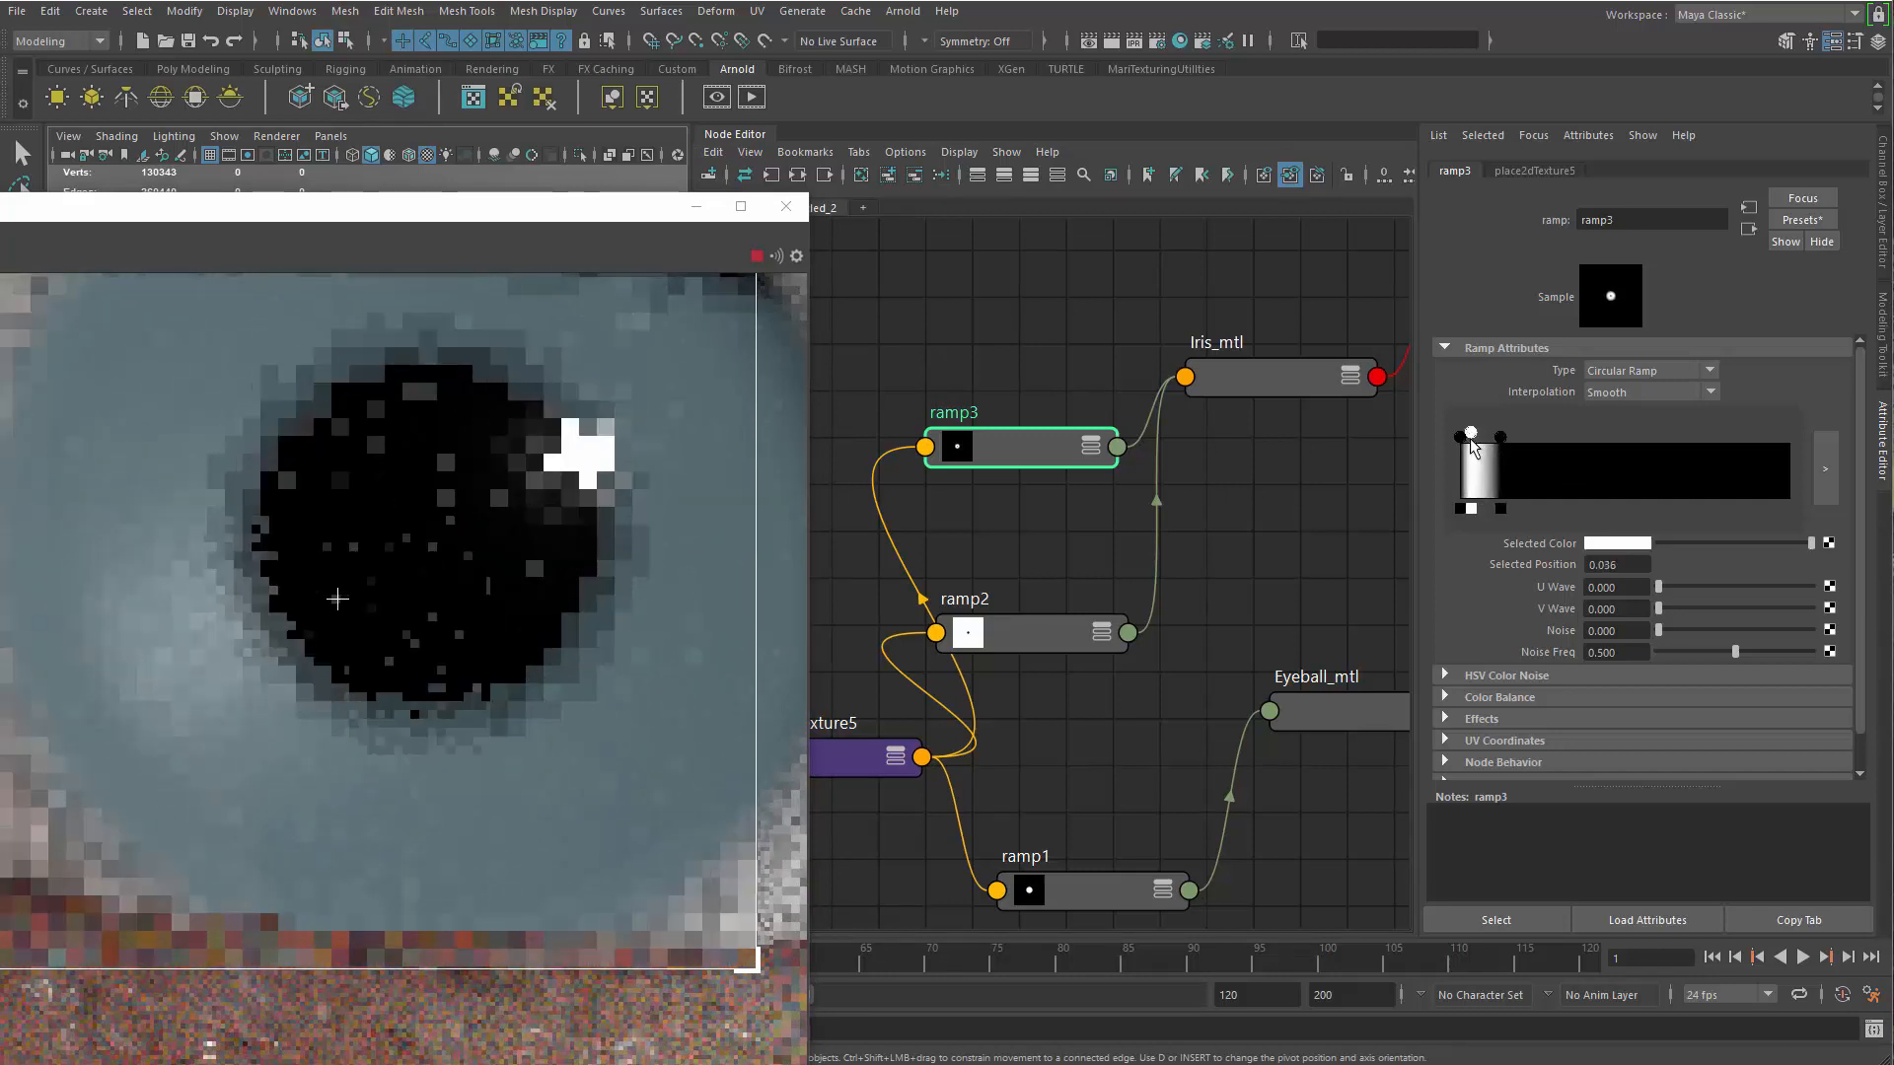
scroll(132, 548, "down", 2)
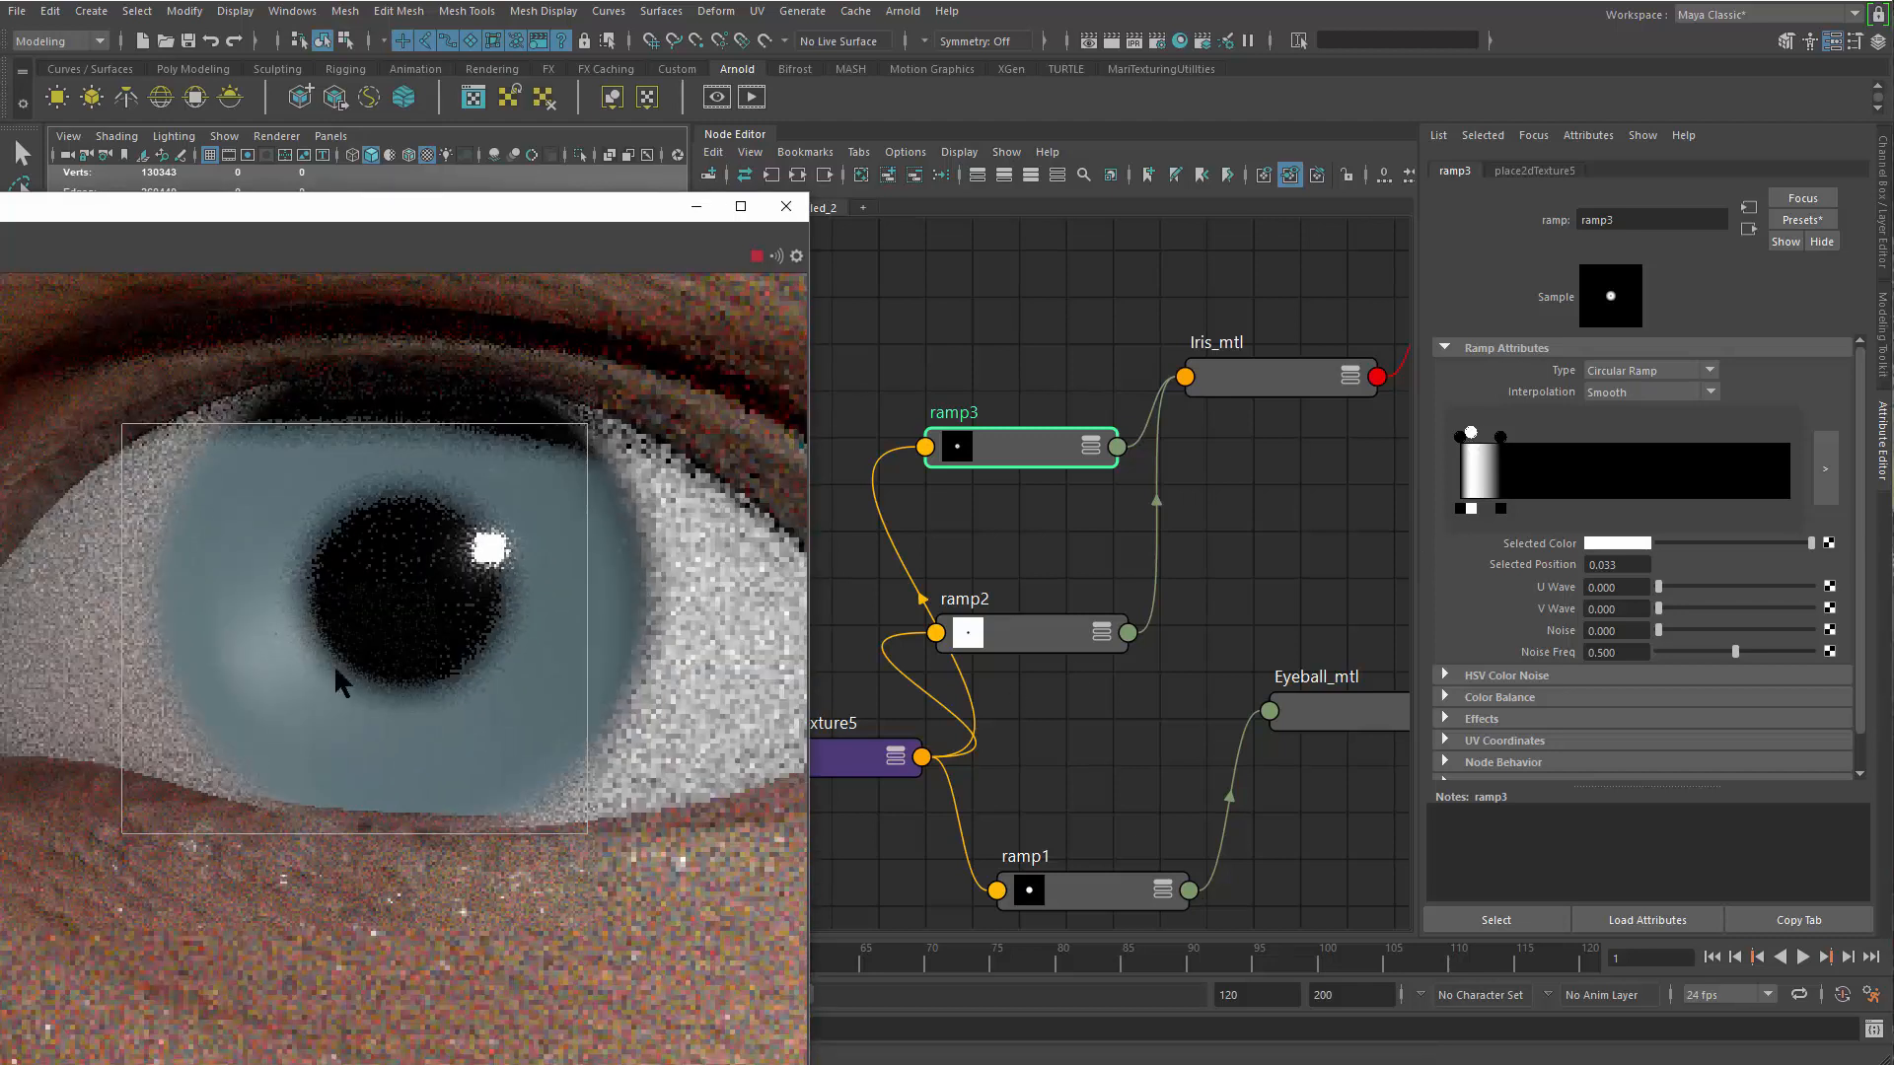
scroll(352, 627, "down", 2)
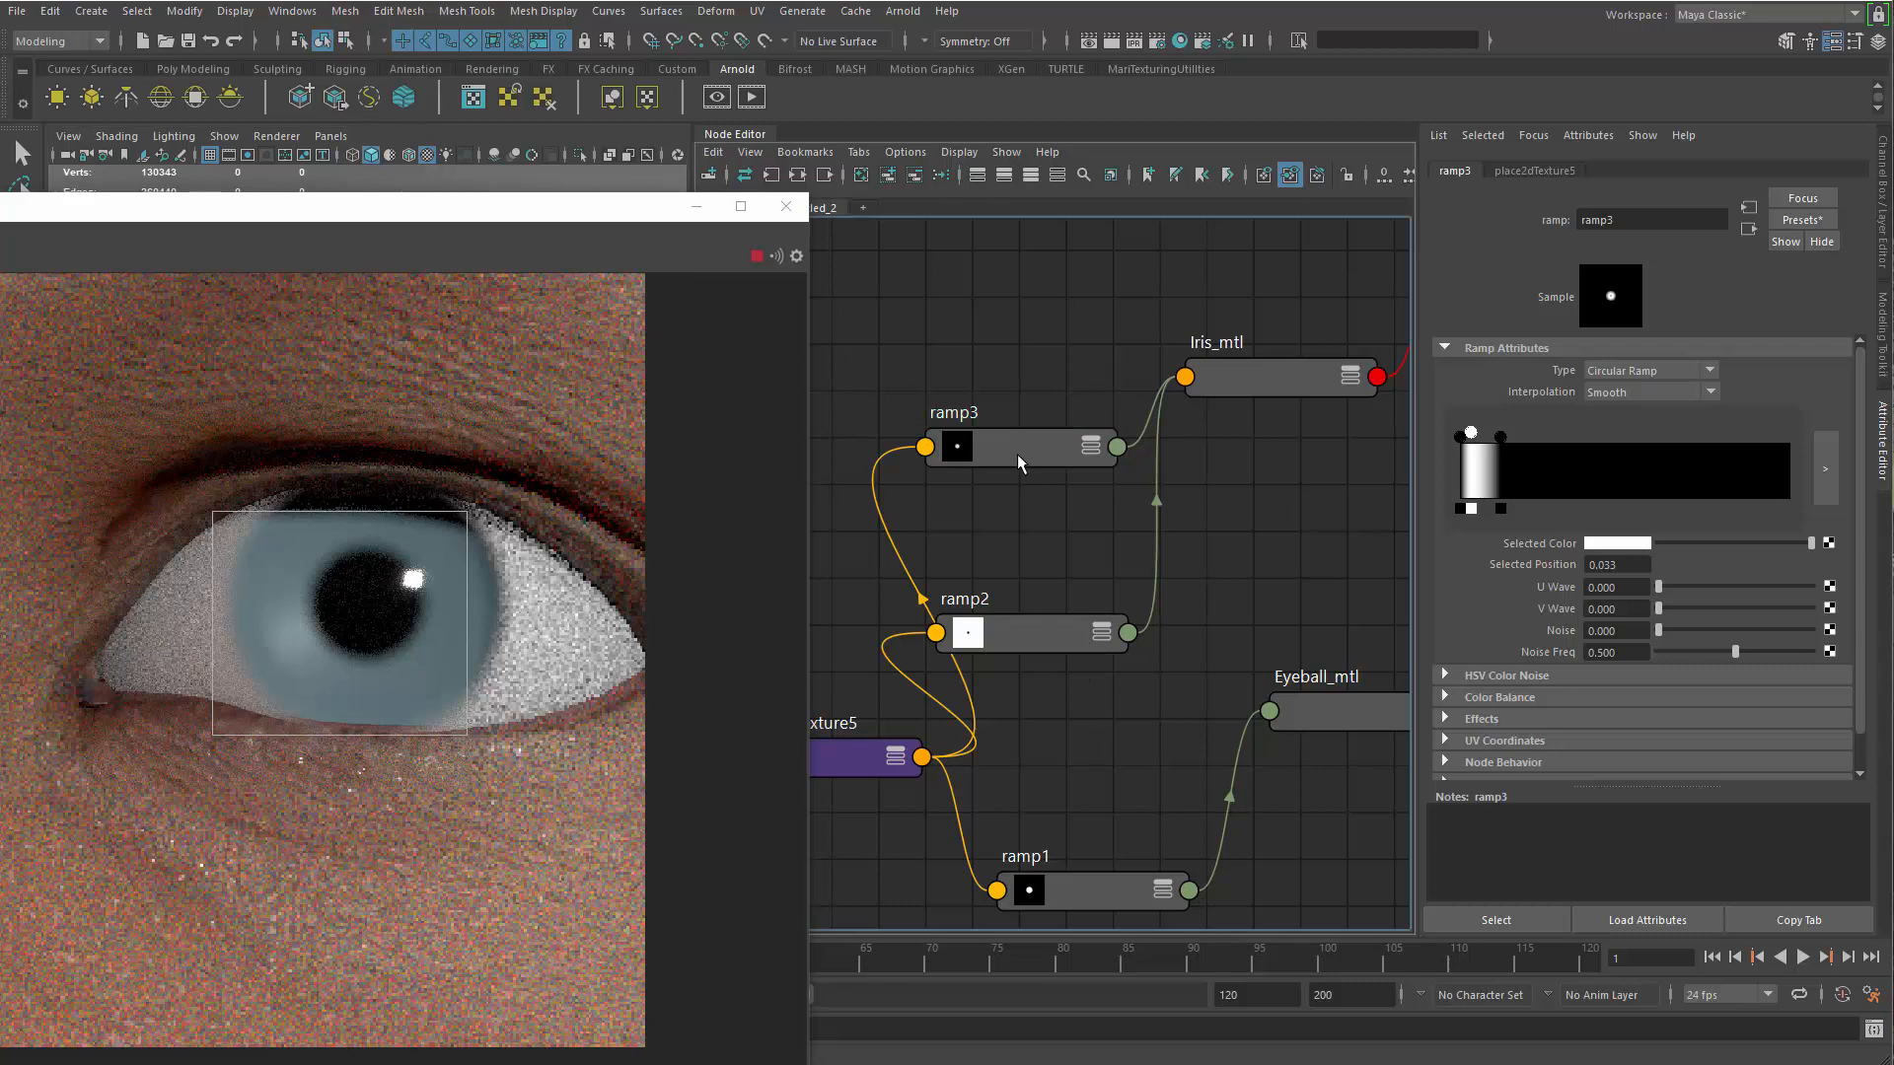
Set Iris_mtl's specular roughness to about 0.312 and its specular IOR to the Diamond preset
left_click(1251, 375)
mouse_move(1706, 550)
left_mouse_down()
mouse_move(1679, 558)
mouse_move(1695, 558)
left_mouse_up()
middle_click_drag(228, 696, 306, 700)
scroll(306, 700, "down", 3)
right_click_drag(331, 670, 424, 631, "alt")
left_click_drag(1700, 553, 1705, 554)
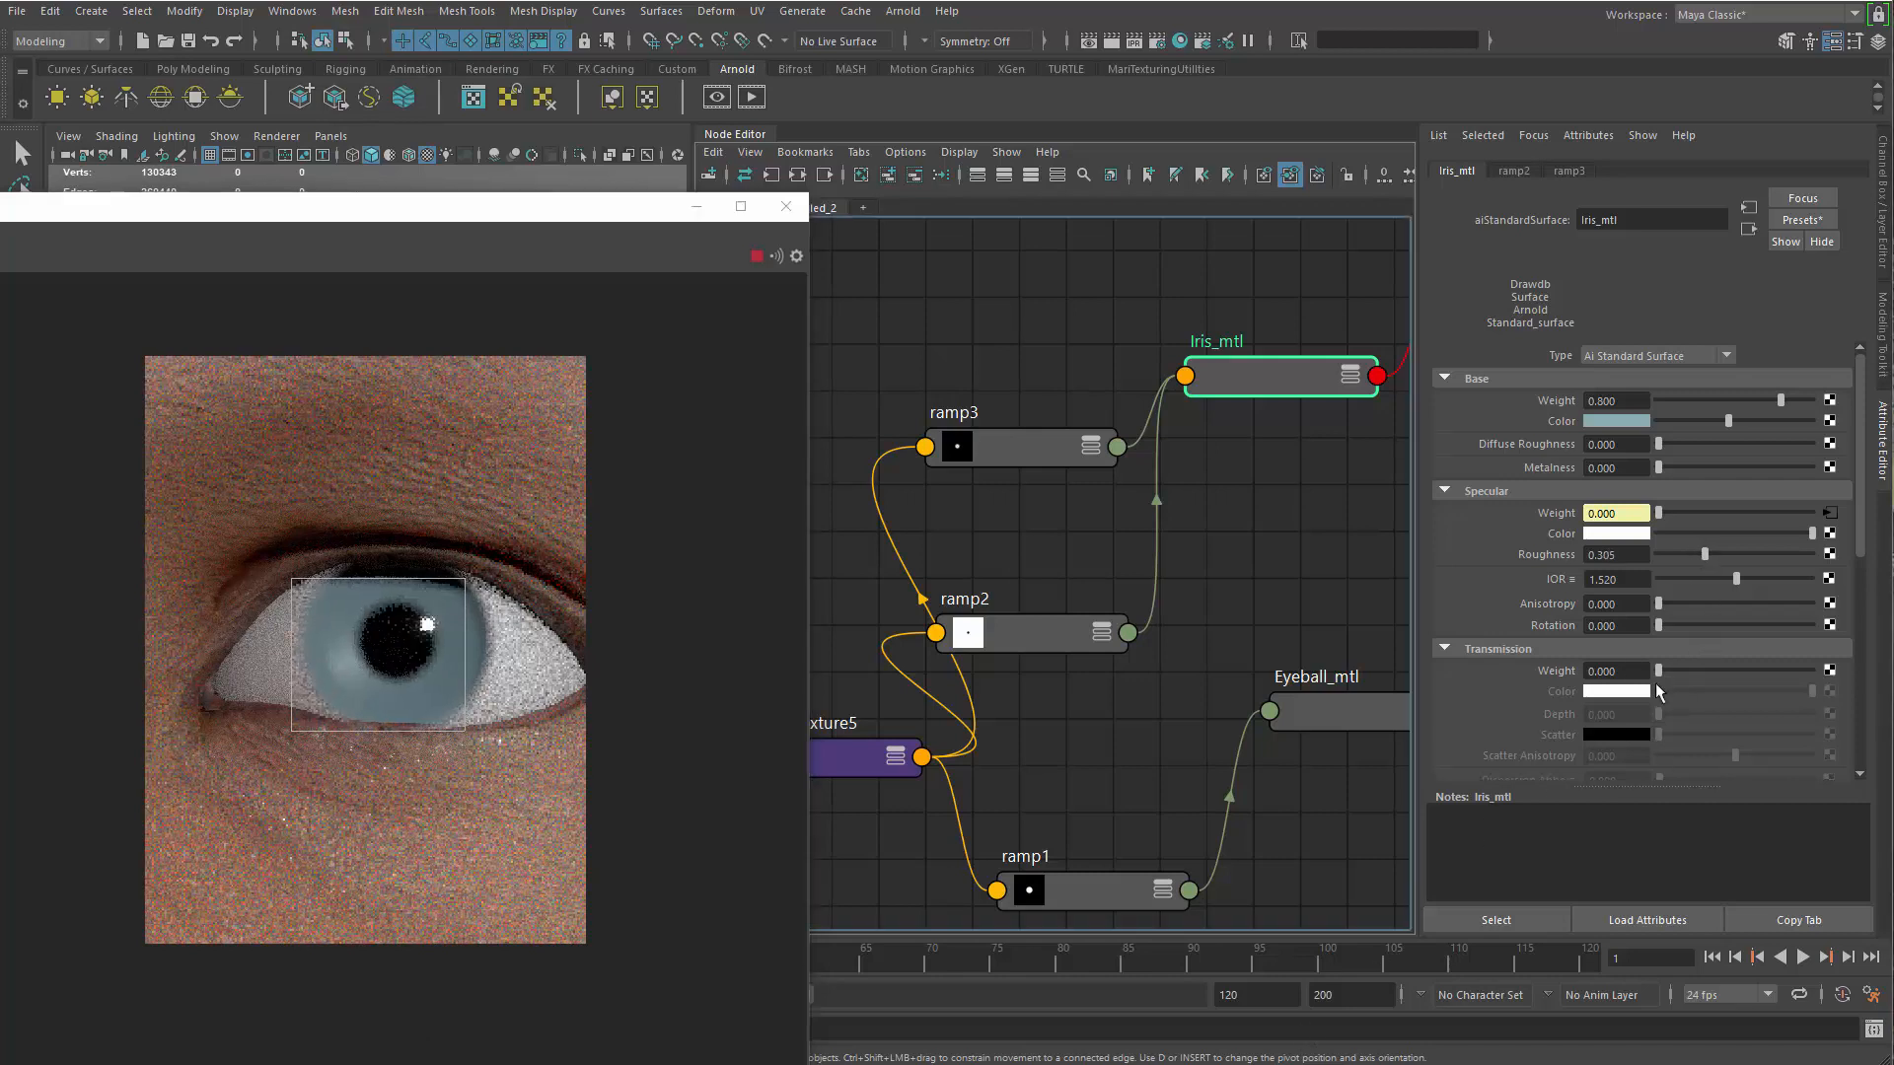
left_click_drag(1701, 553, 1706, 554)
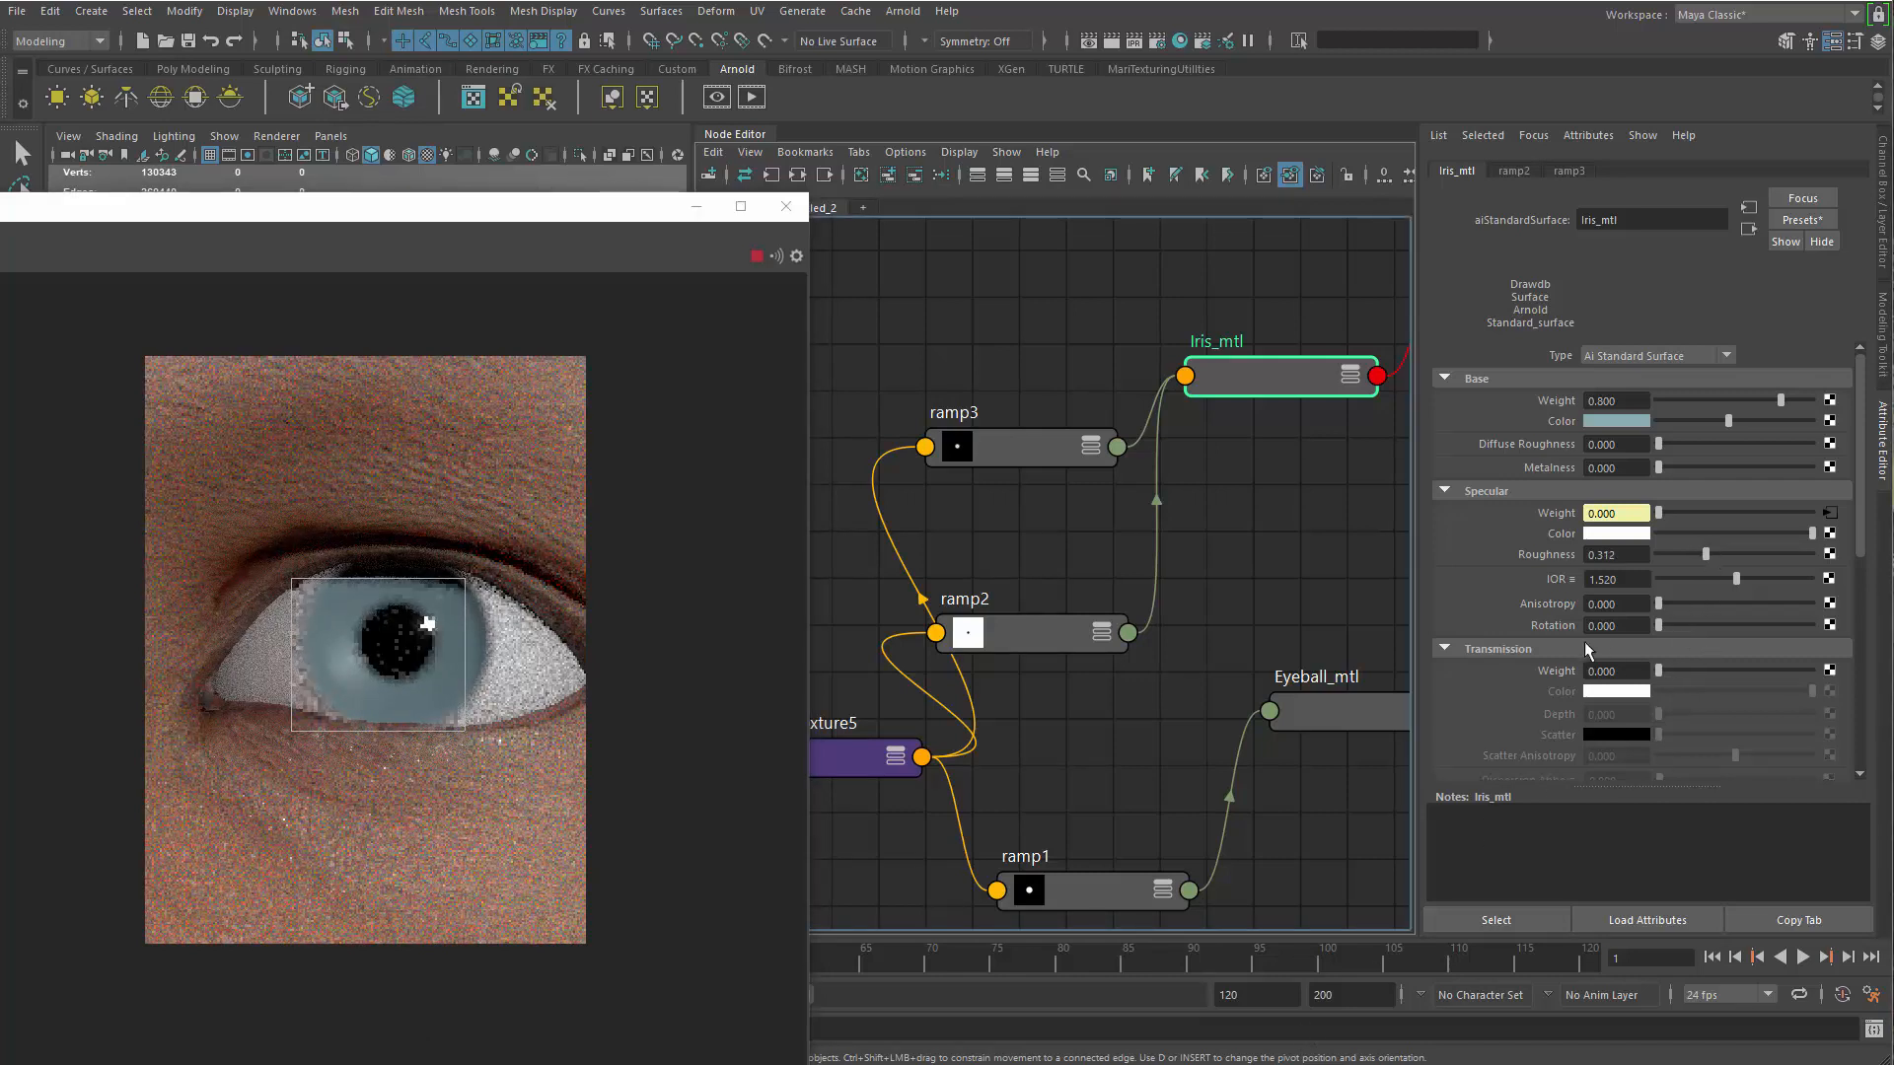
left_click(1572, 583)
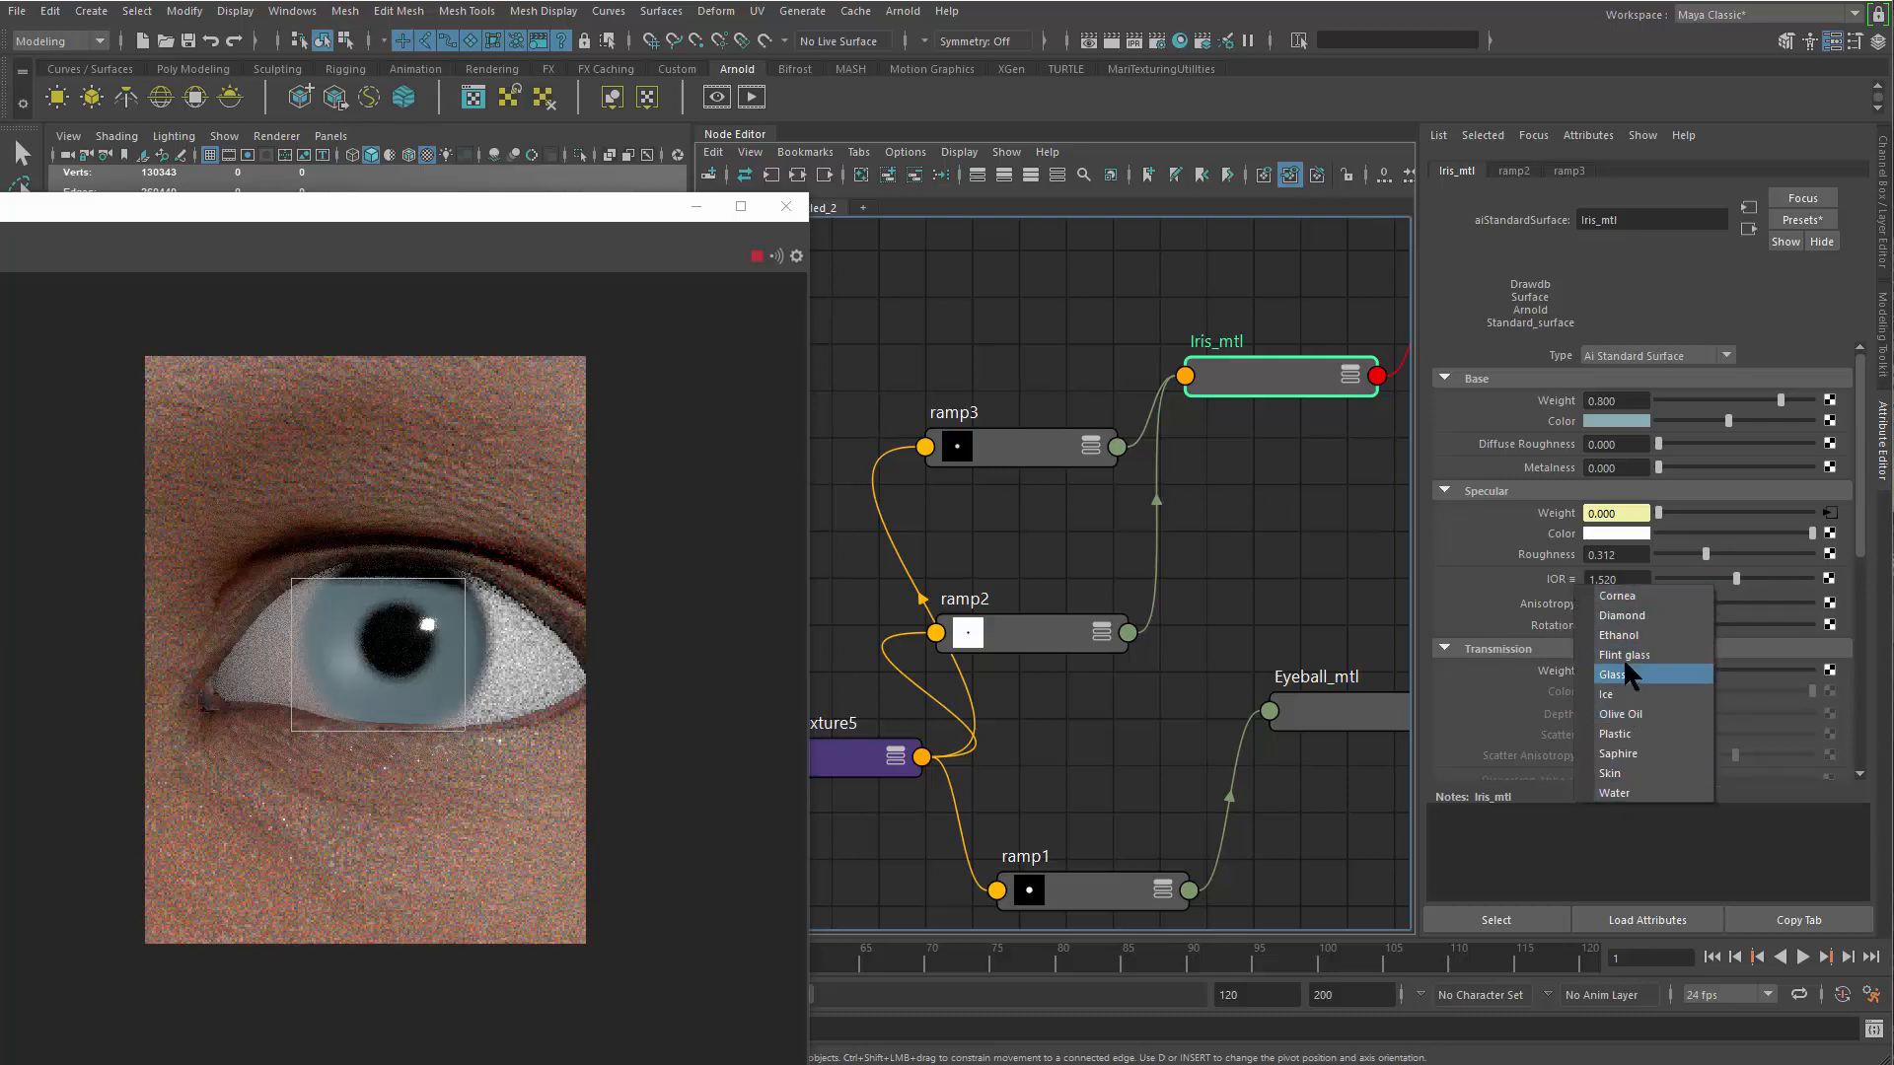
left_click(1642, 613)
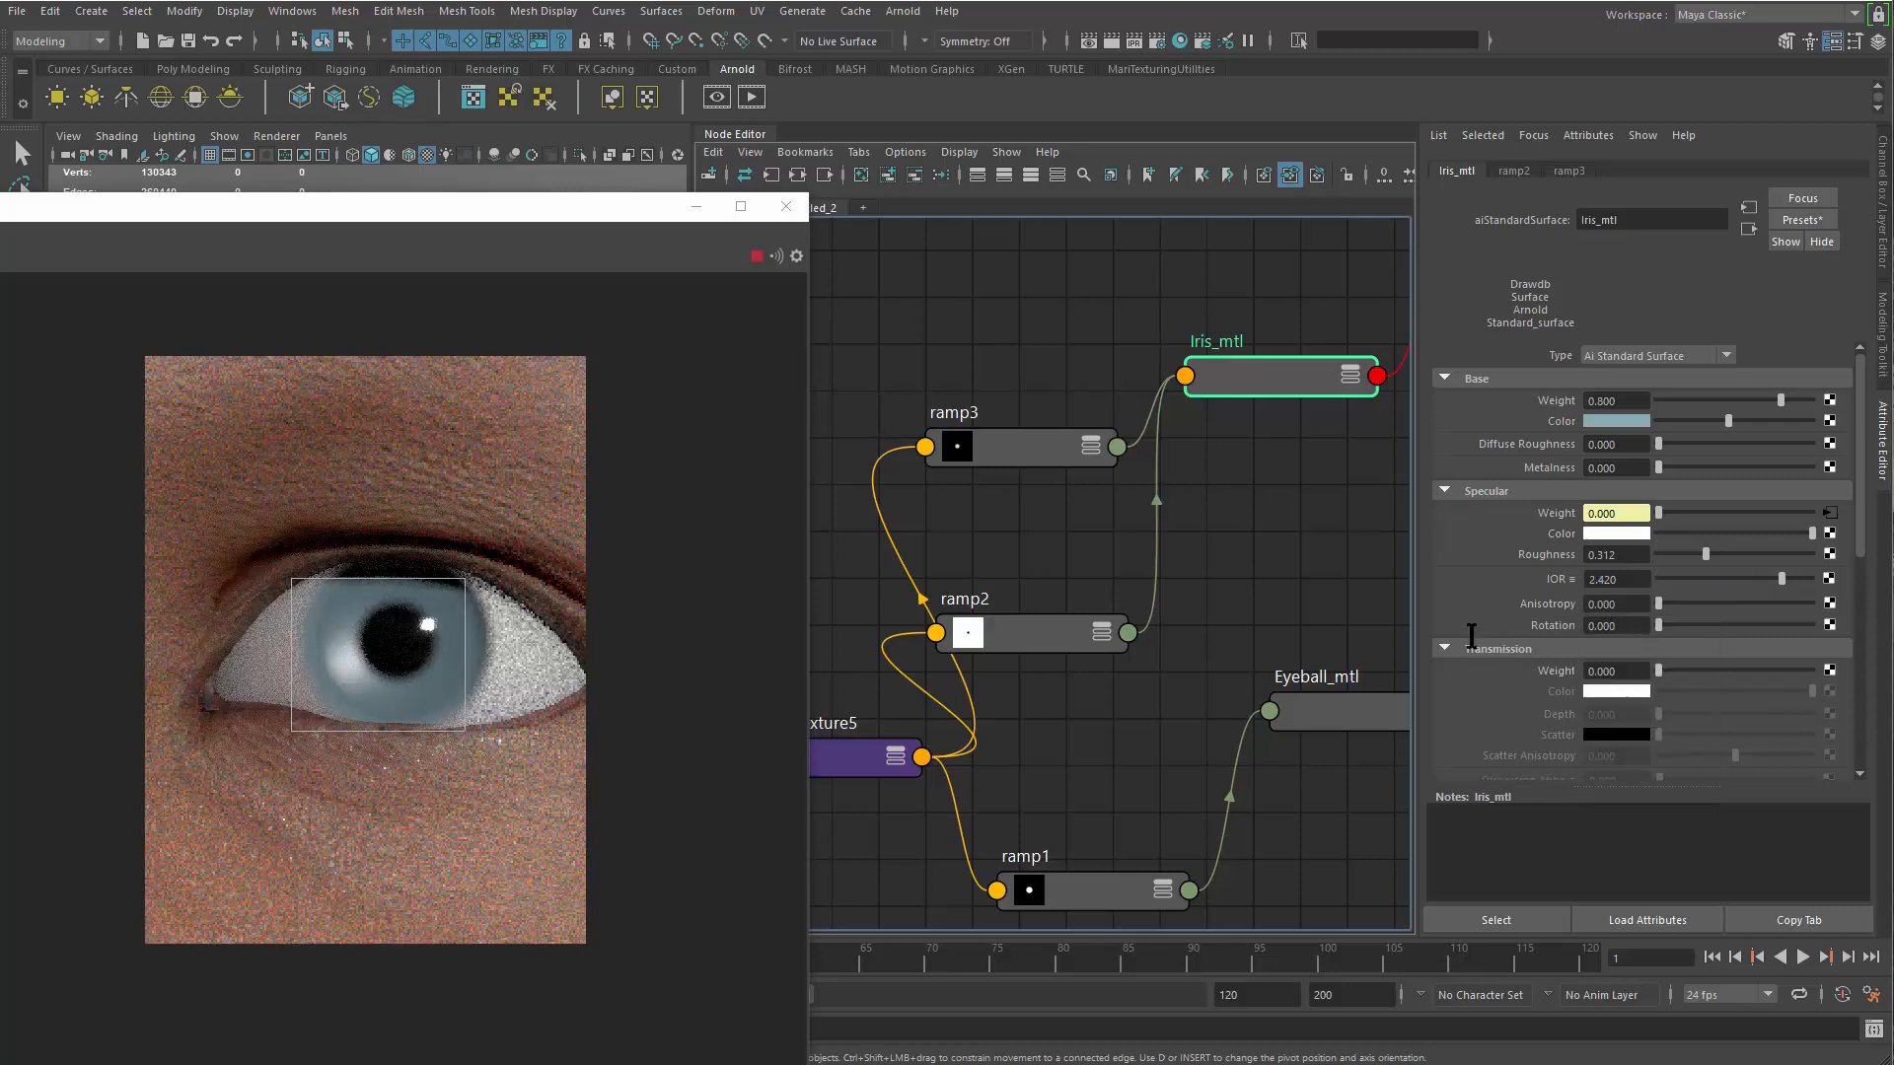
scroll(596, 891, "up", 3)
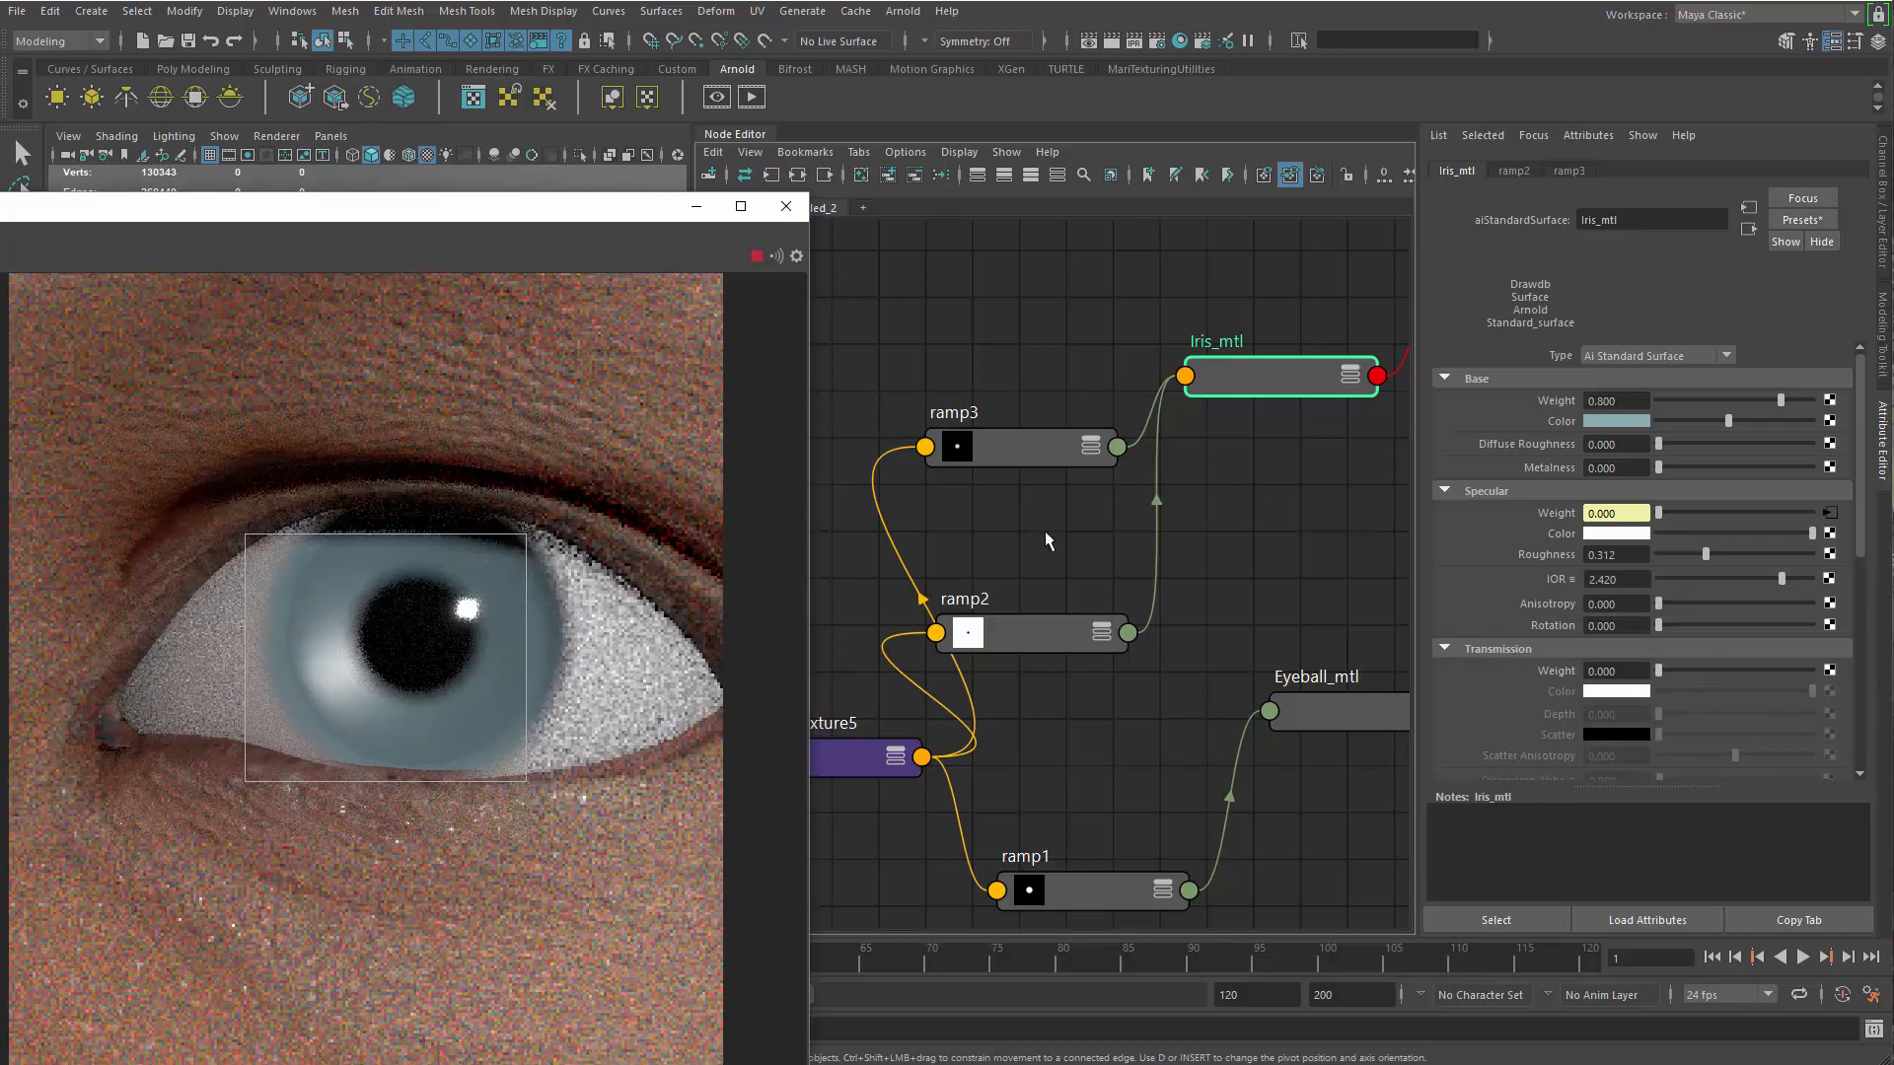
Move ramp3's outer black stop to about 0.174 and its white stop to 0.000, and dim the white stop to light grey
left_click(1036, 448)
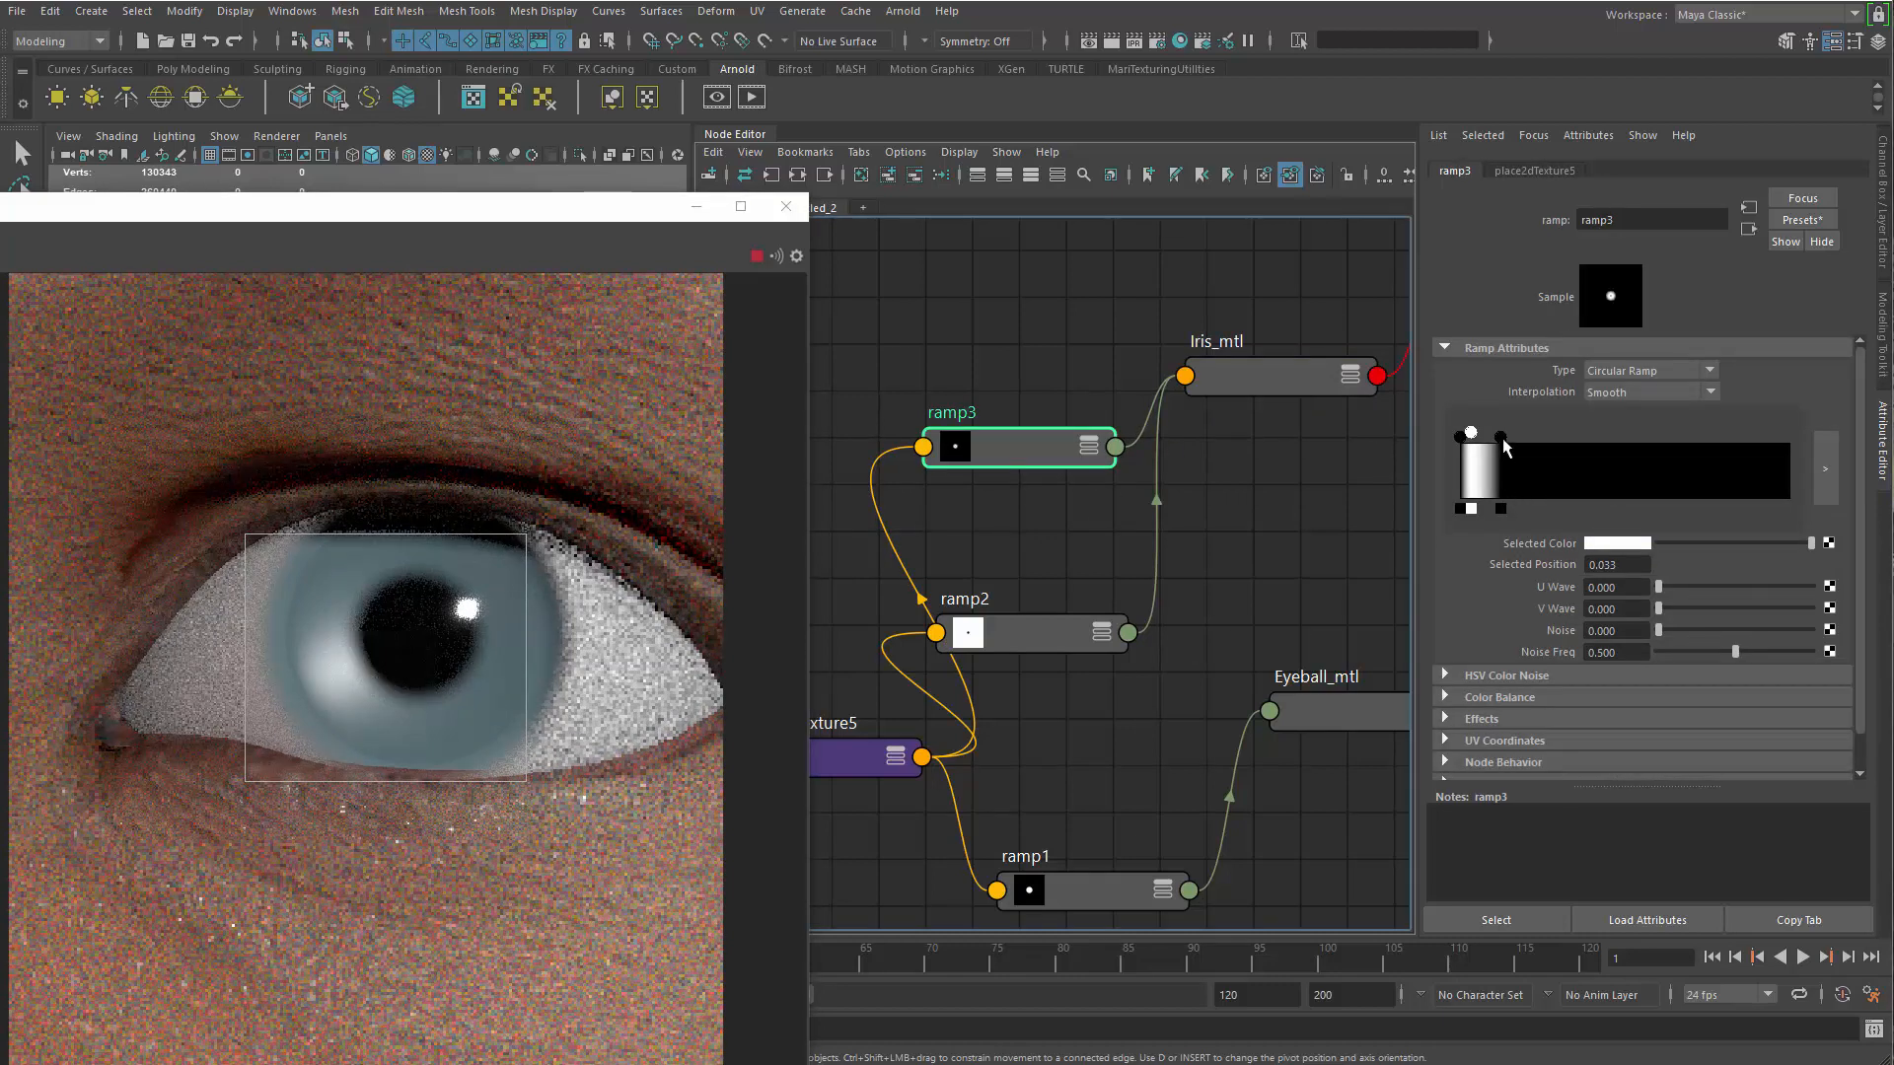
left_click_drag(1521, 441, 1520, 446)
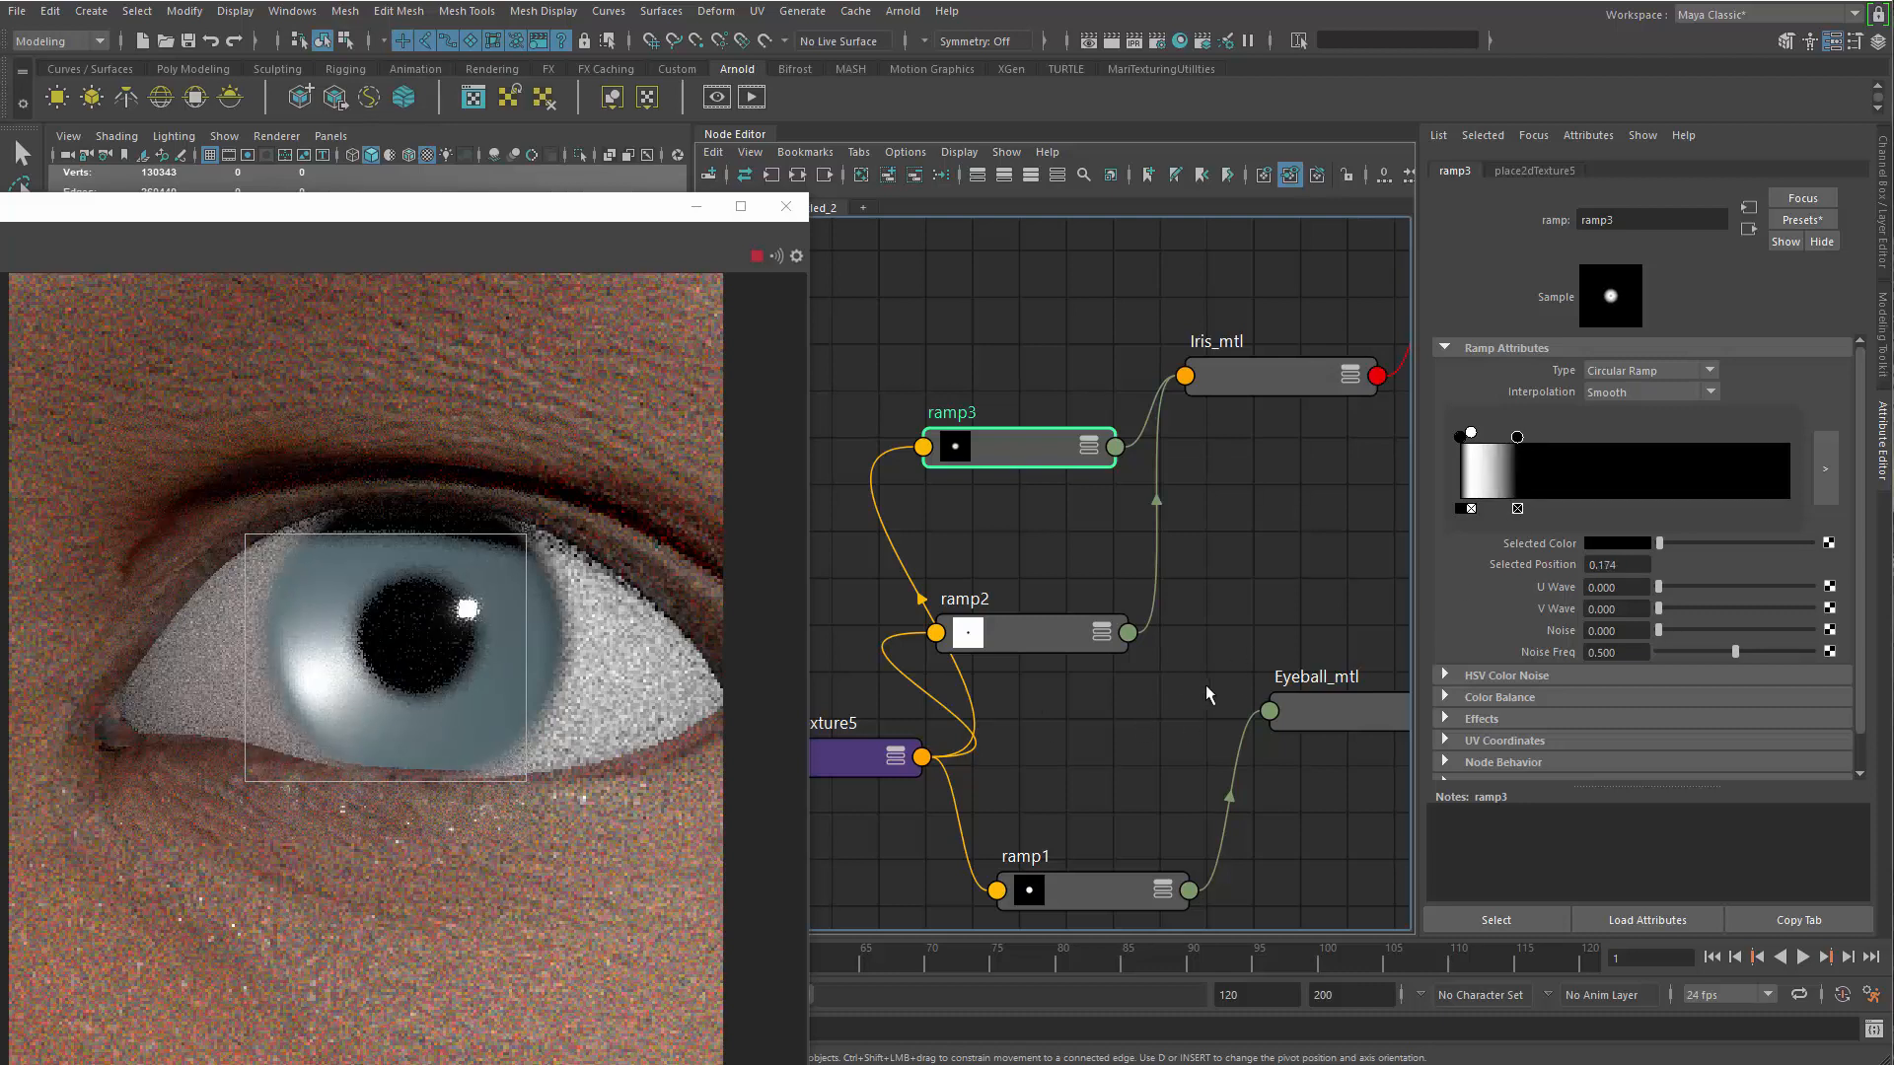
mouse_move(1476, 430)
left_mouse_down()
mouse_move(1491, 430)
mouse_move(1461, 431)
left_mouse_up()
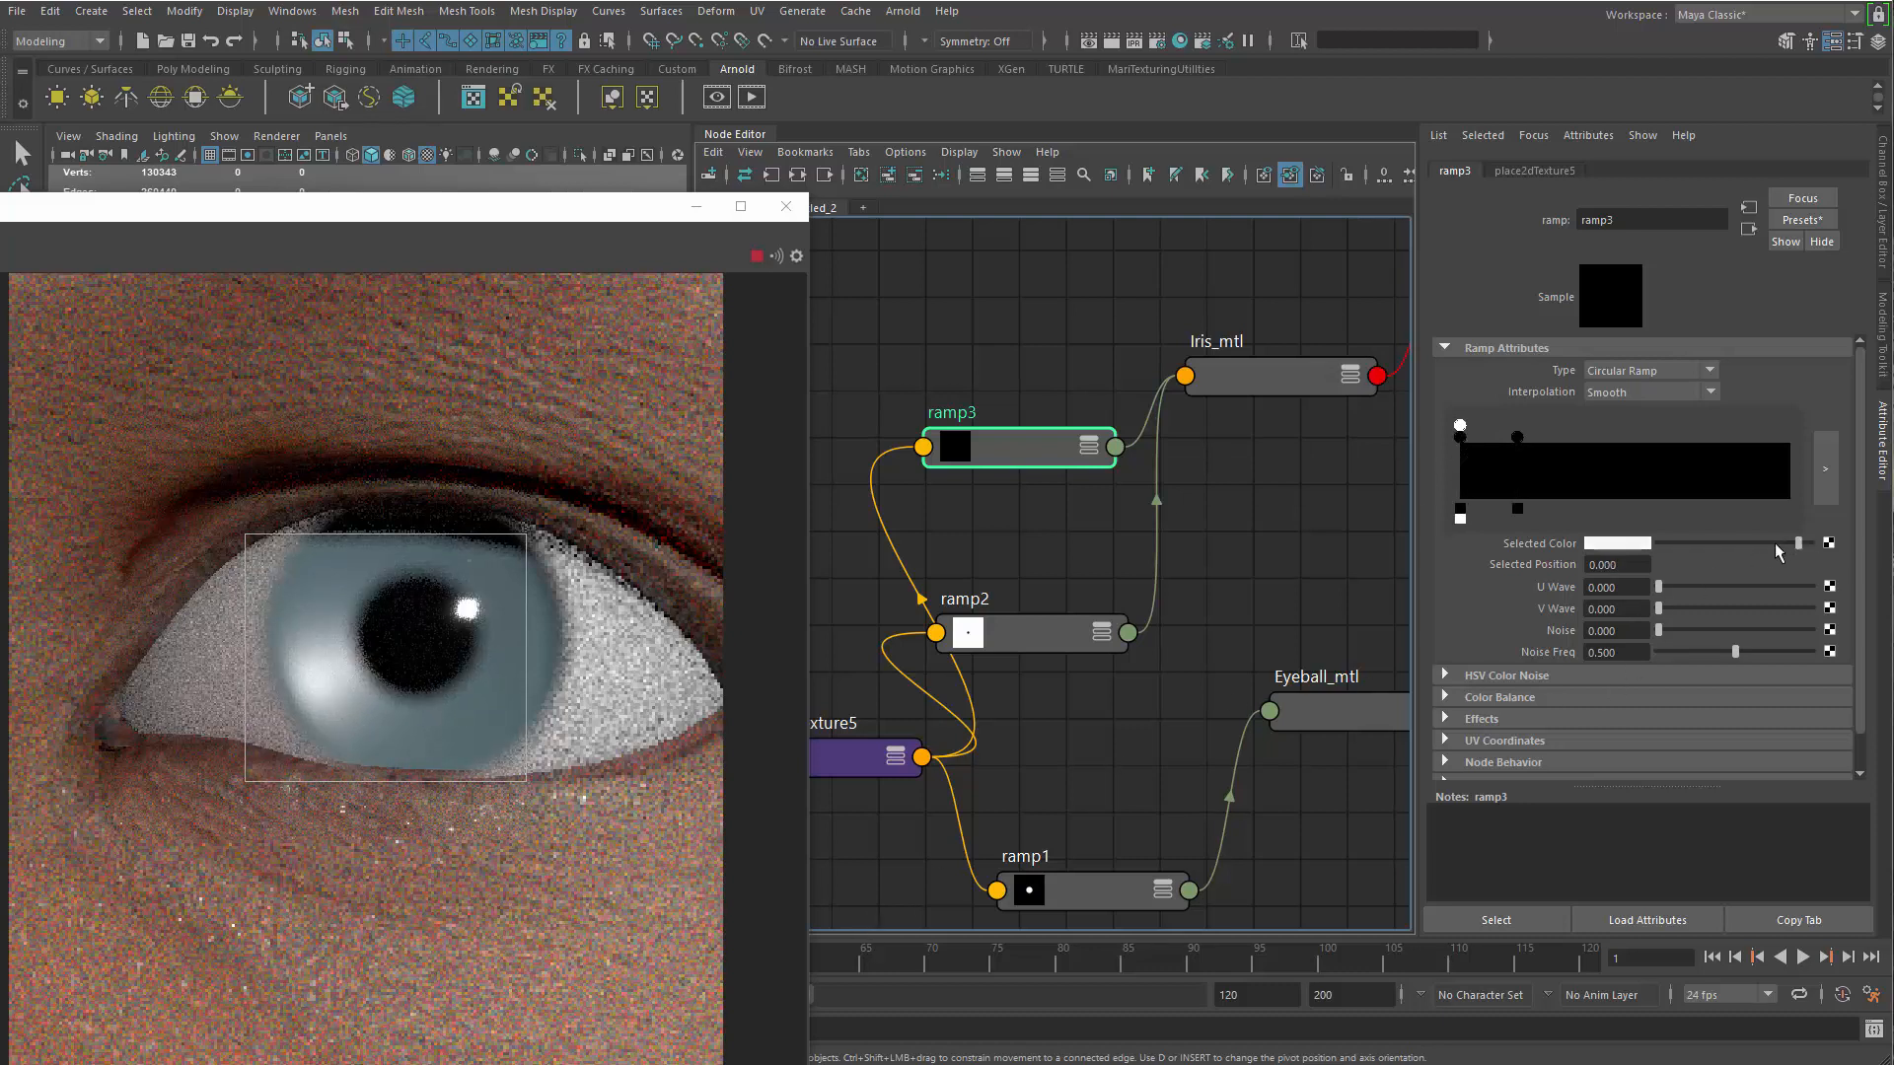
left_click(1744, 543)
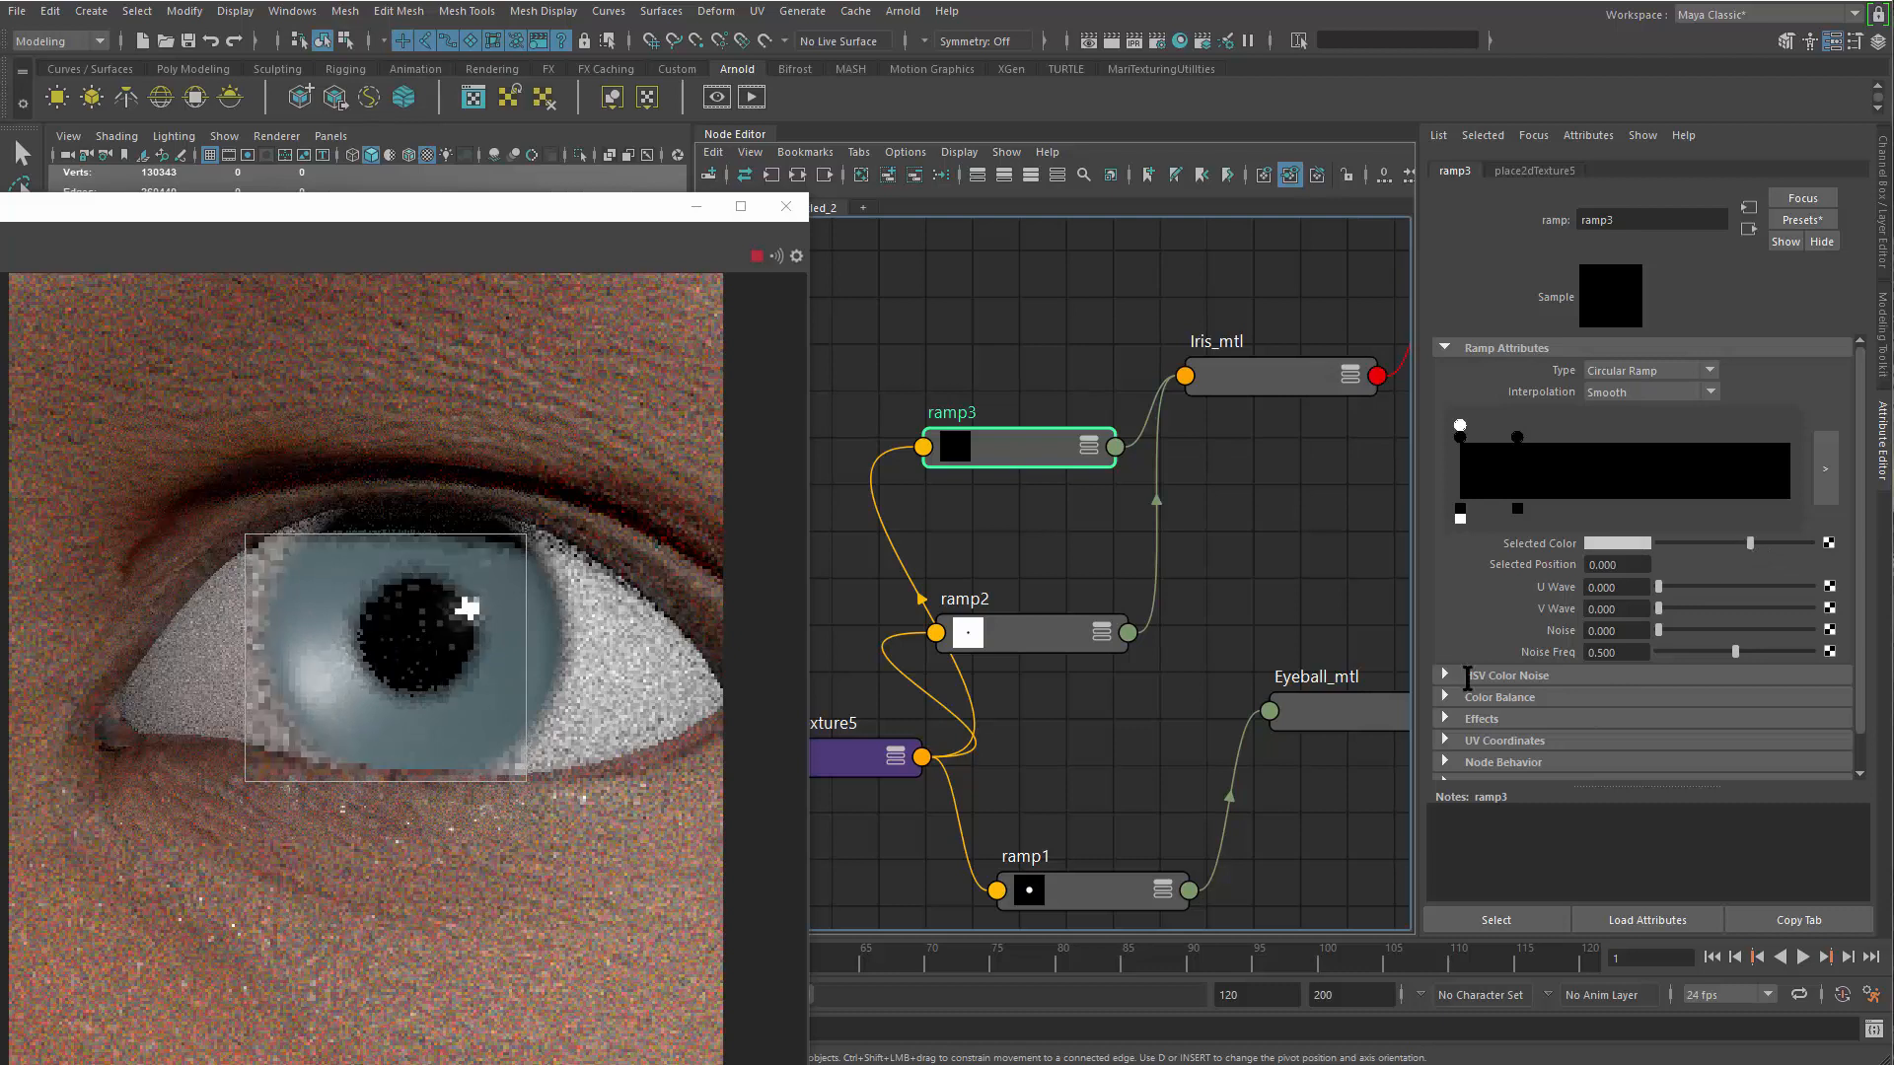
scroll(1154, 786, "down", 3)
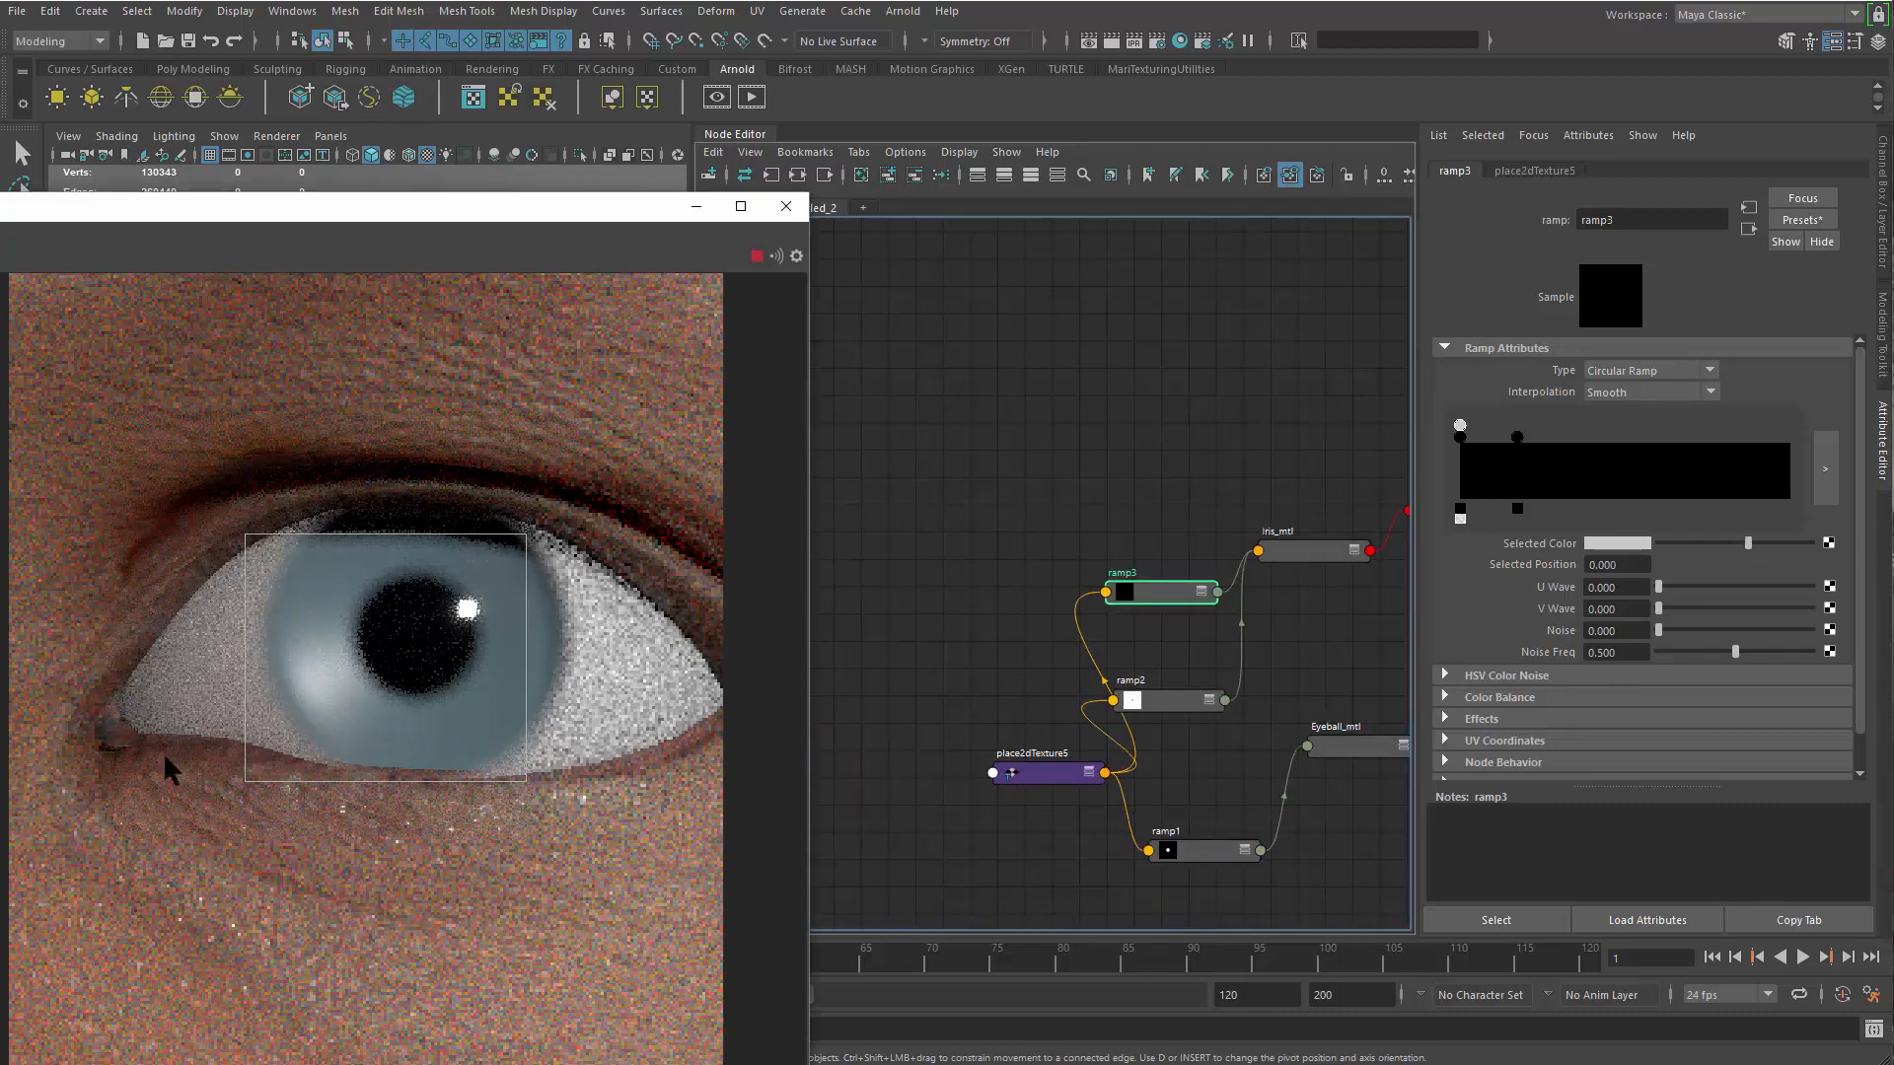
scroll(335, 623, "down", 4)
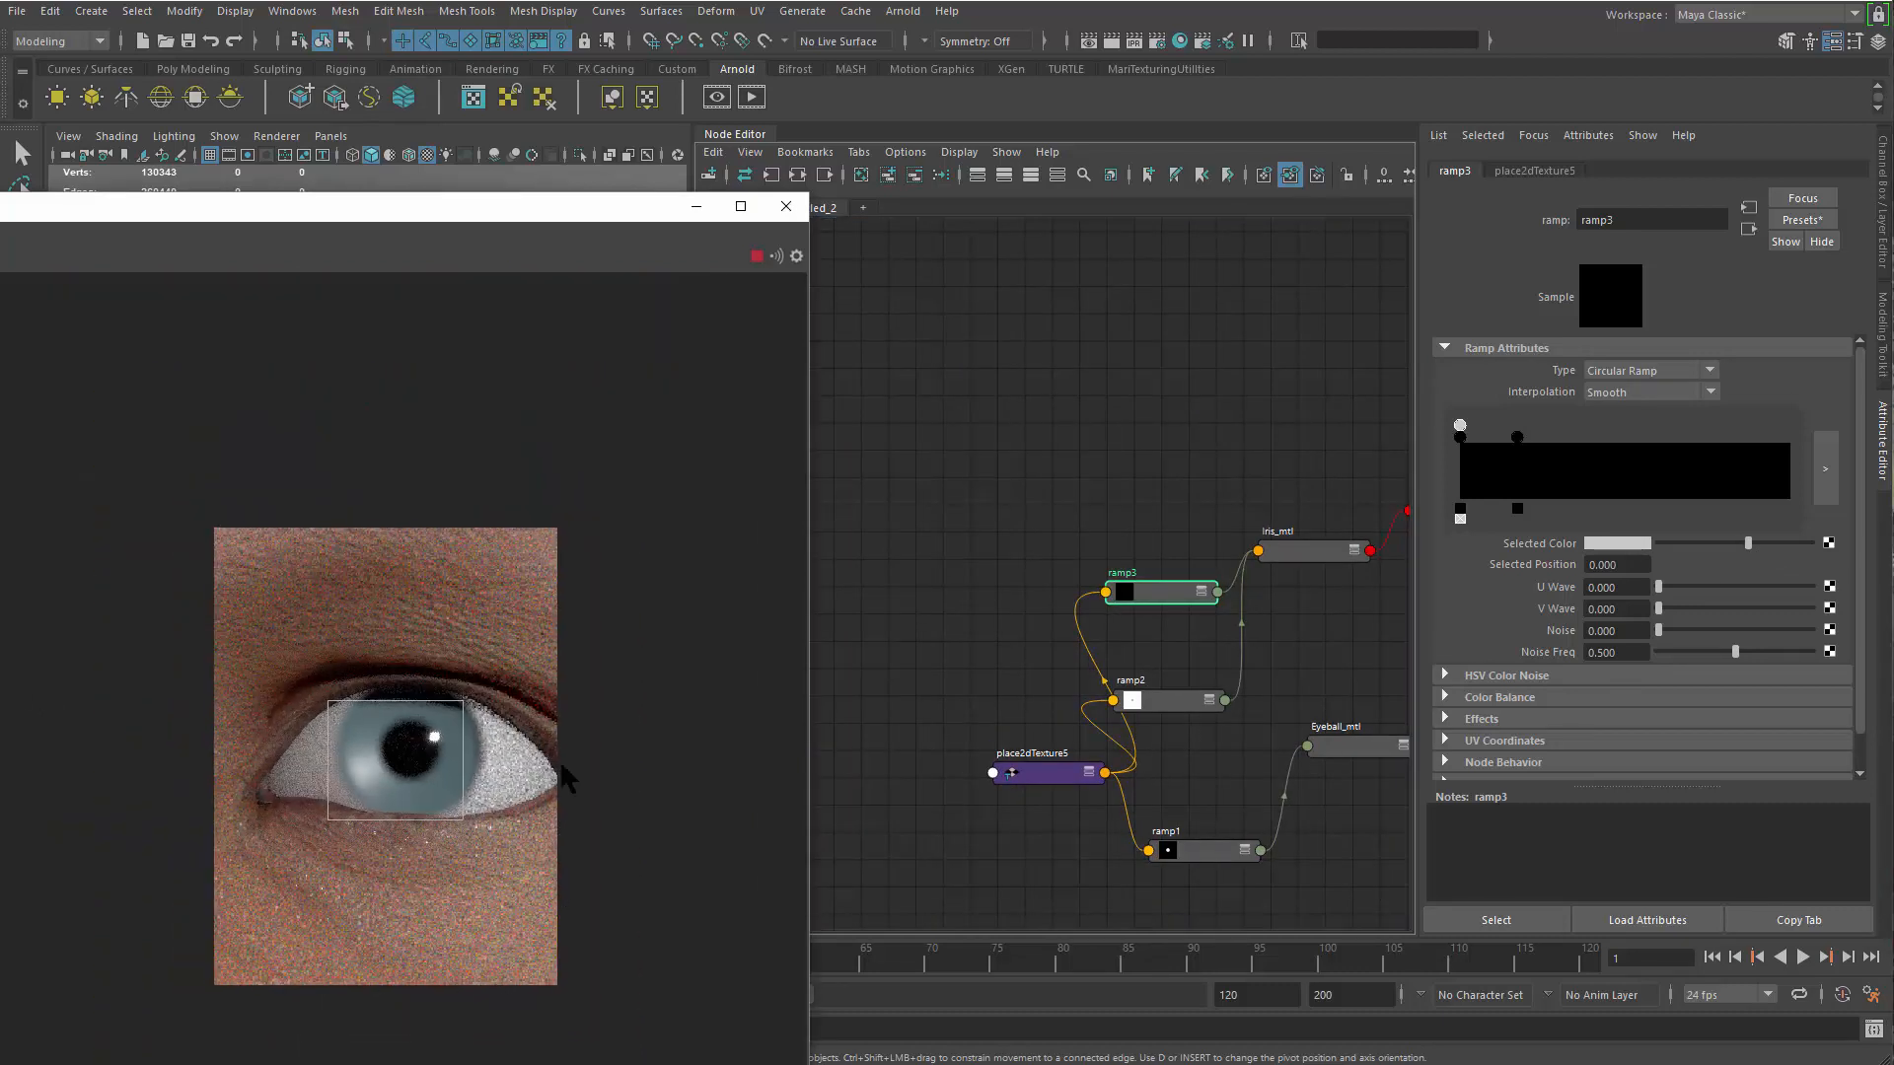
scroll(233, 698, "down", 3)
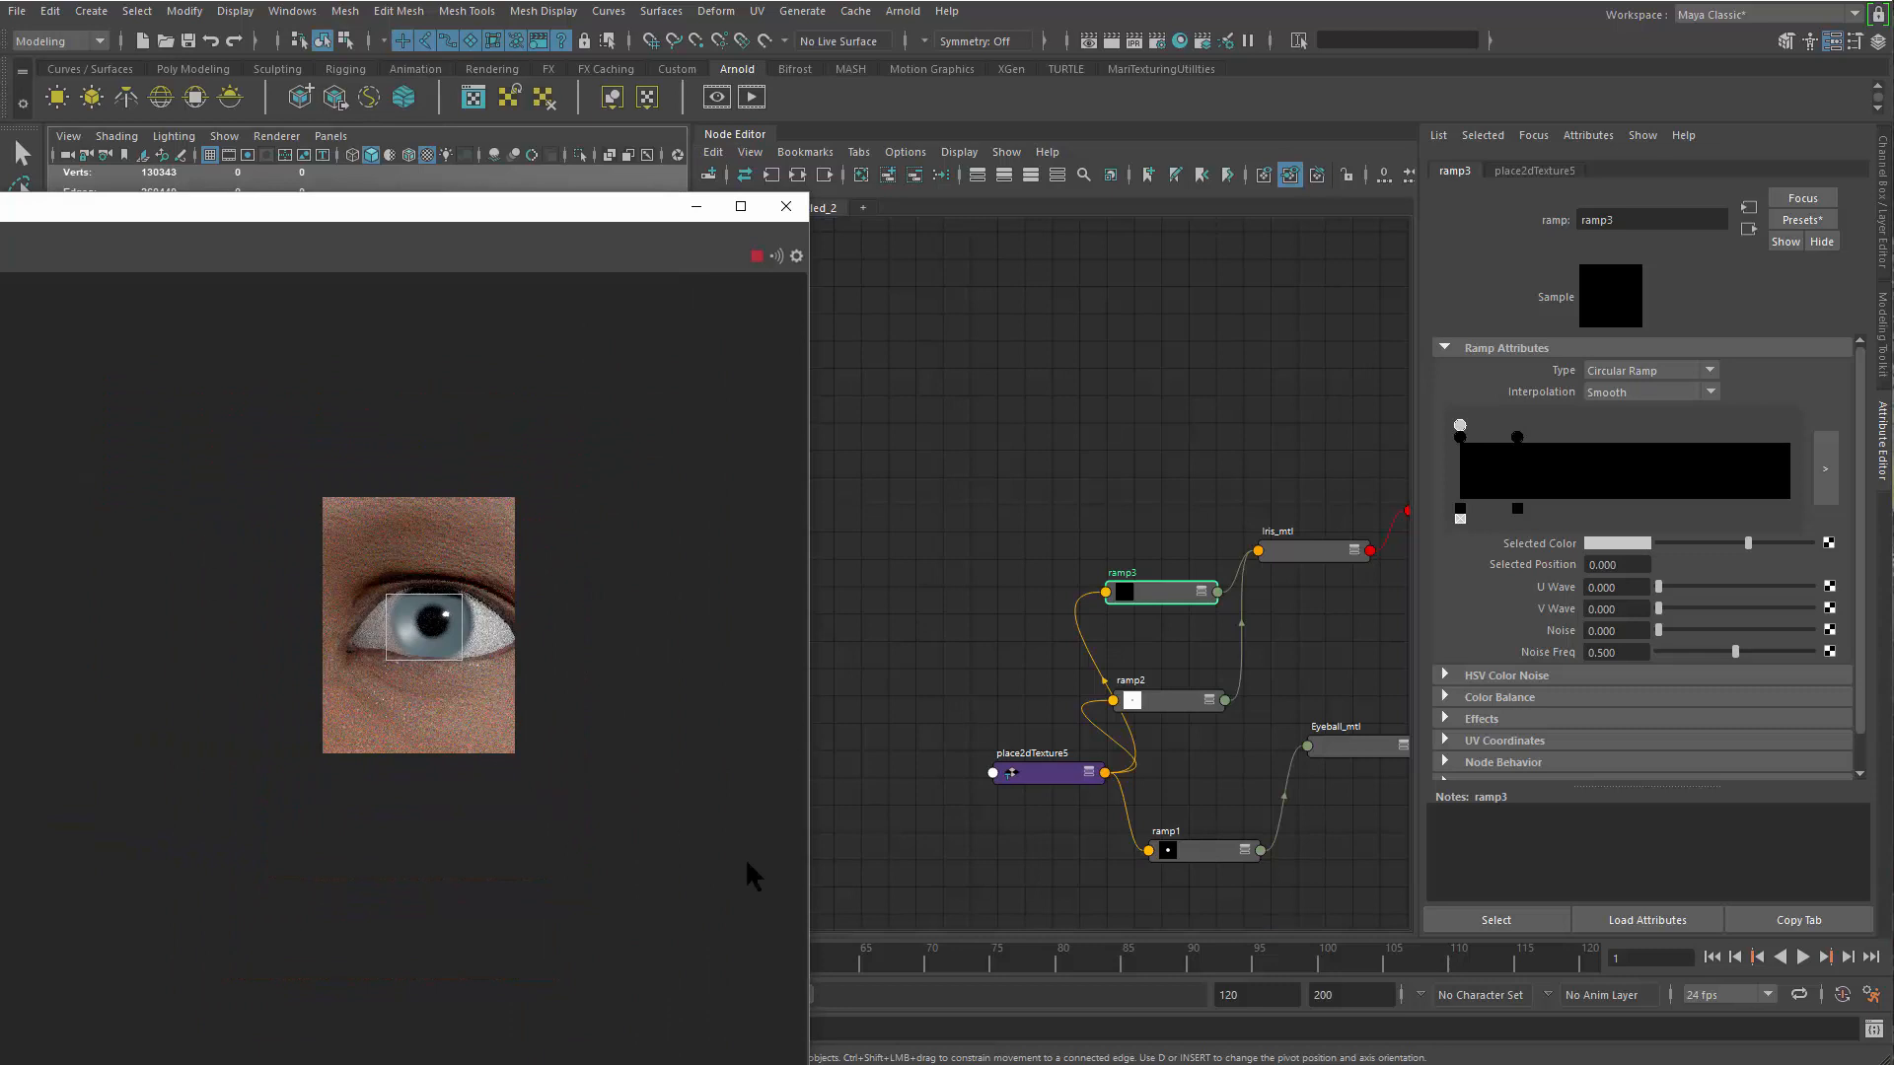
Set Iris_mtl's subsurface weight to about 0.734 and its subsurface scale to 0.020
scroll(688, 824, "up", 3)
scroll(1321, 637, "up", 4)
left_click(1245, 484)
left_click_drag(1860, 532, 1878, 705)
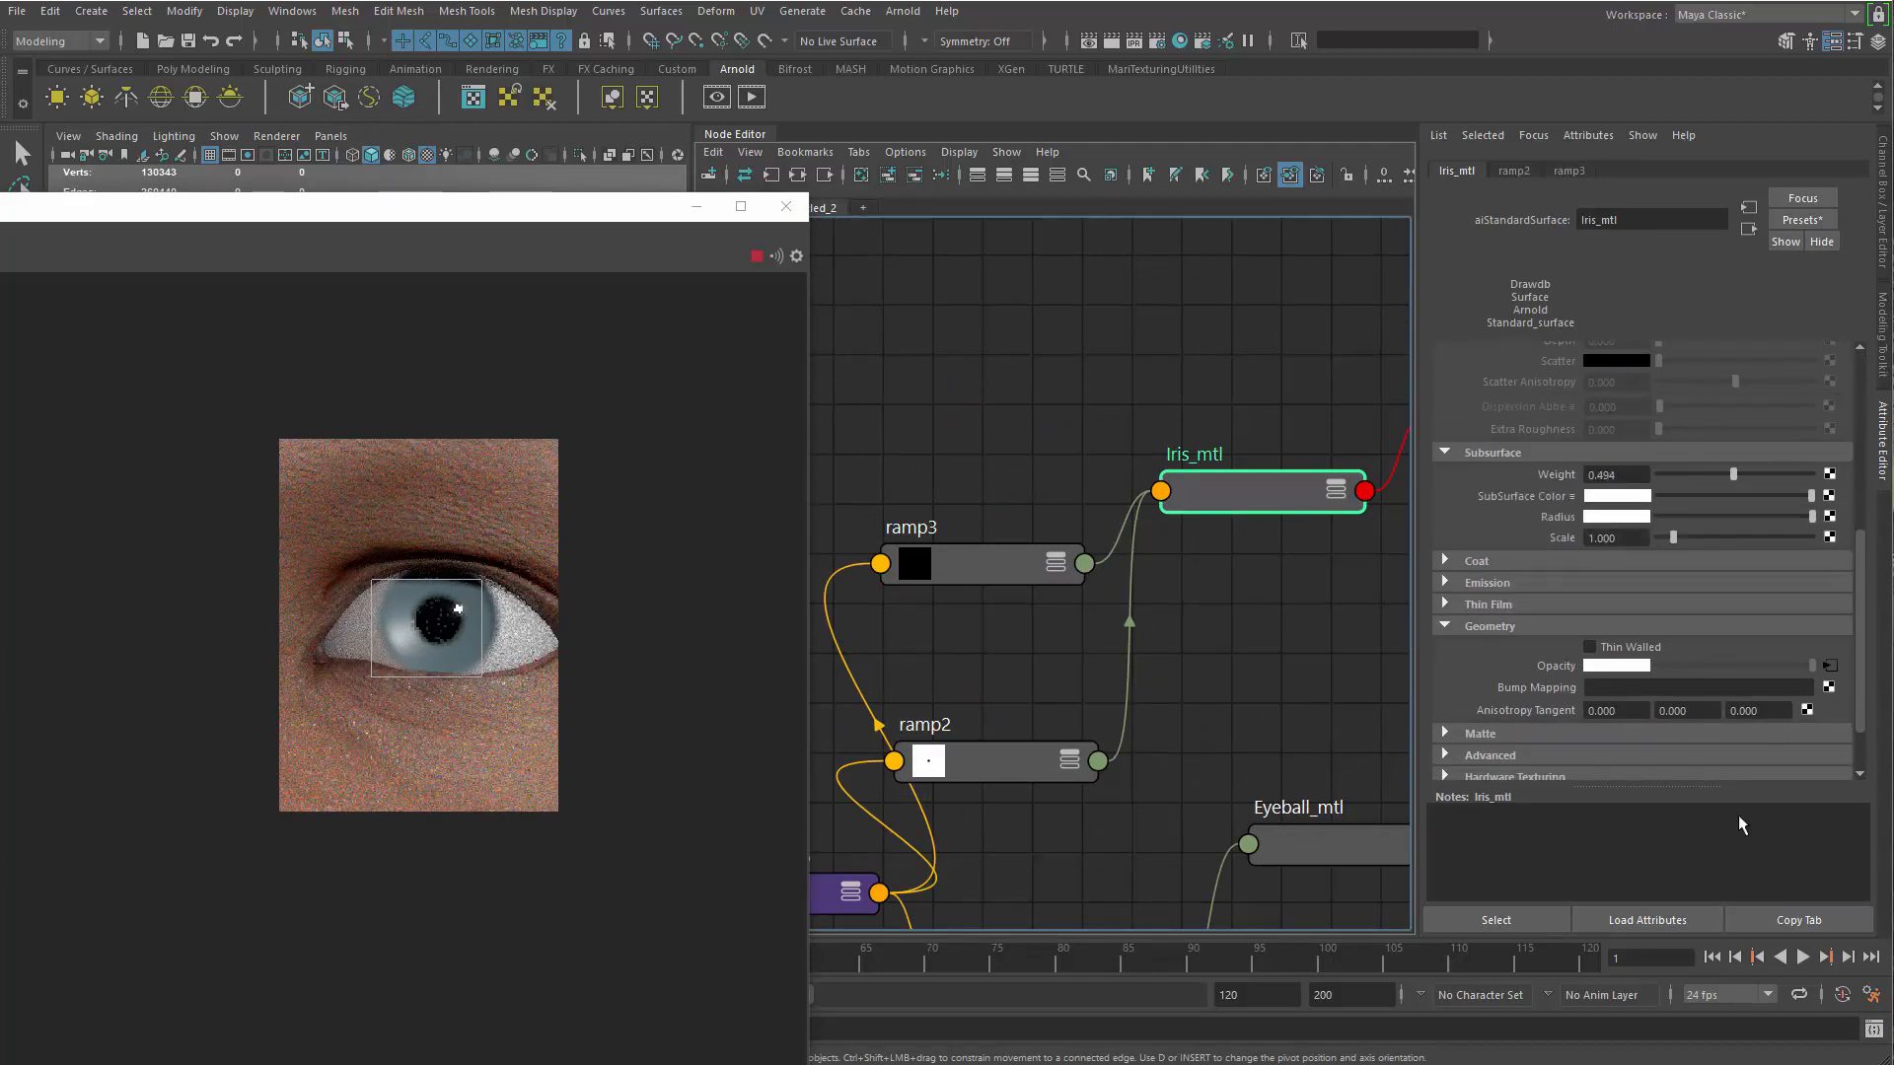
left_click_drag(1747, 832, 1773, 832)
left_click_drag(1637, 539, 1582, 539)
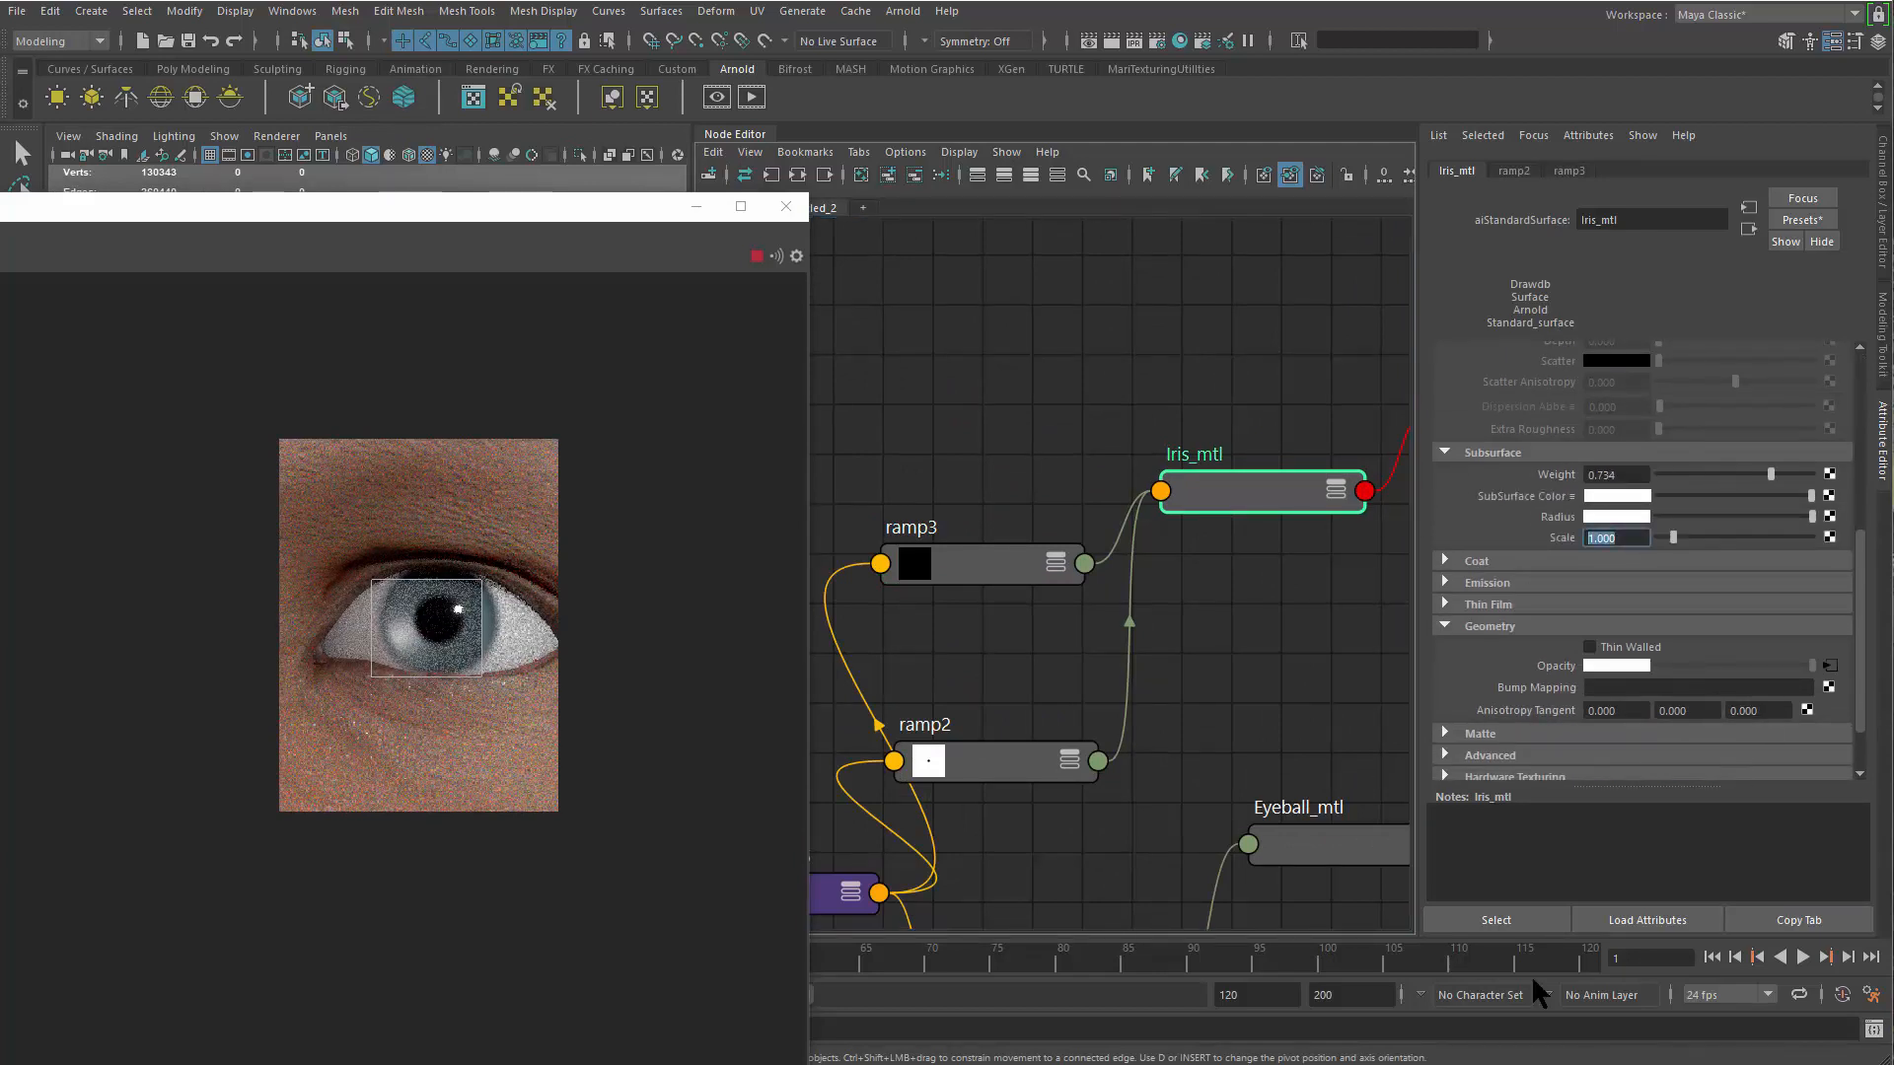
key("Return")
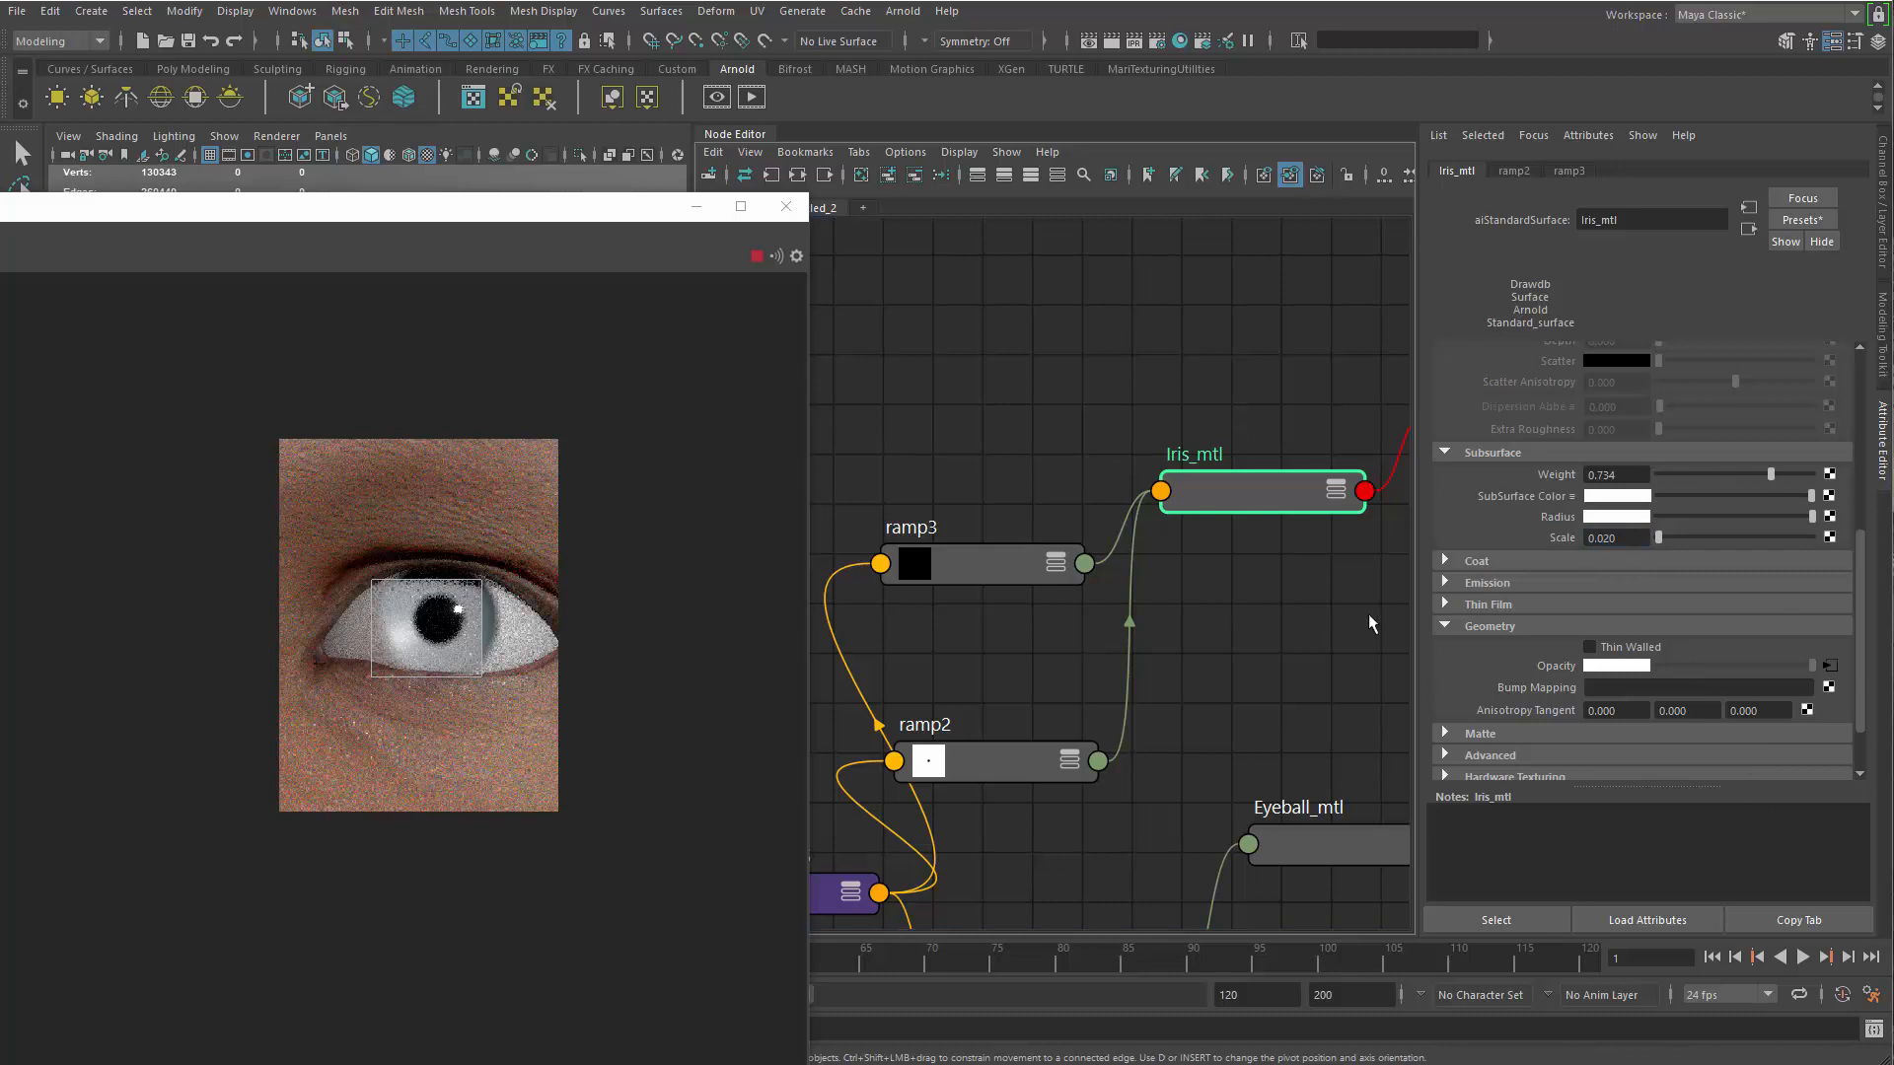
Try cyan as Iris_mtl's subsurface color, and settle on a muted grey-blue close to the iris base color
left_click(1613, 497)
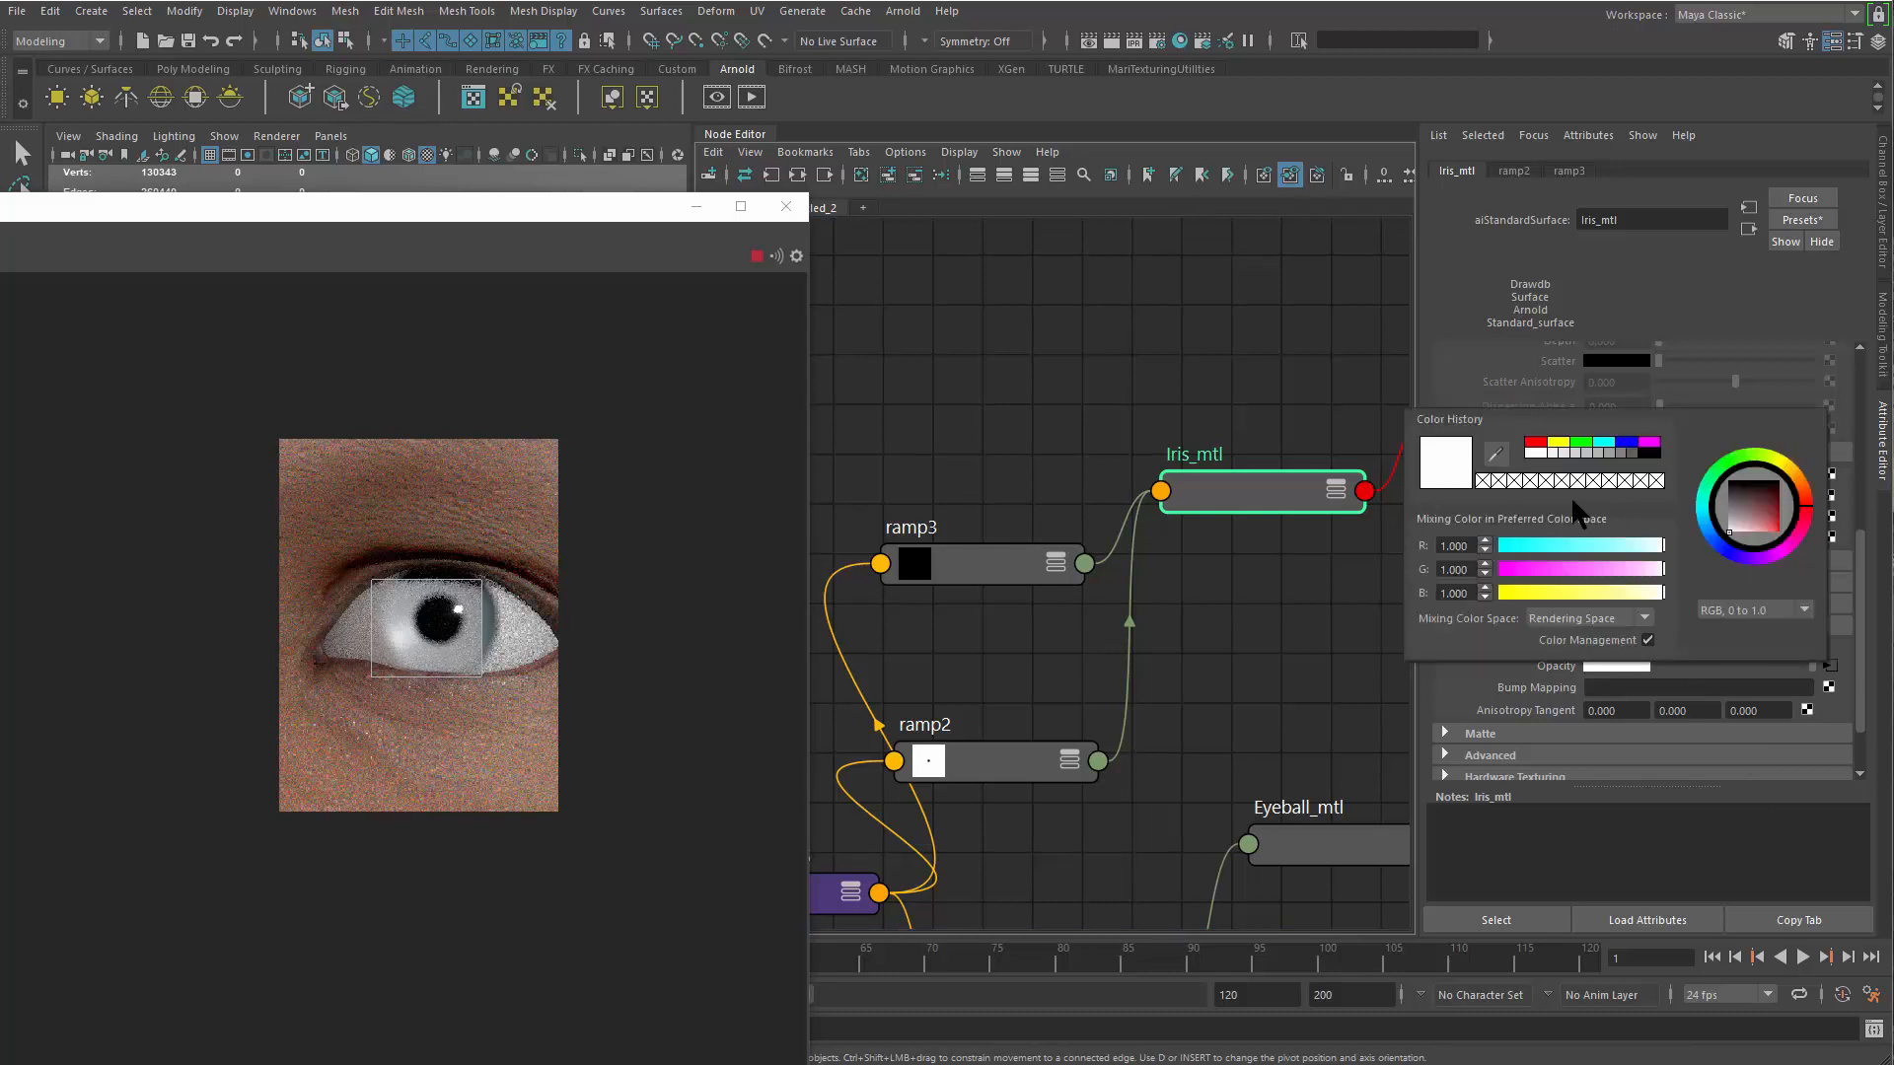
left_click(1603, 444)
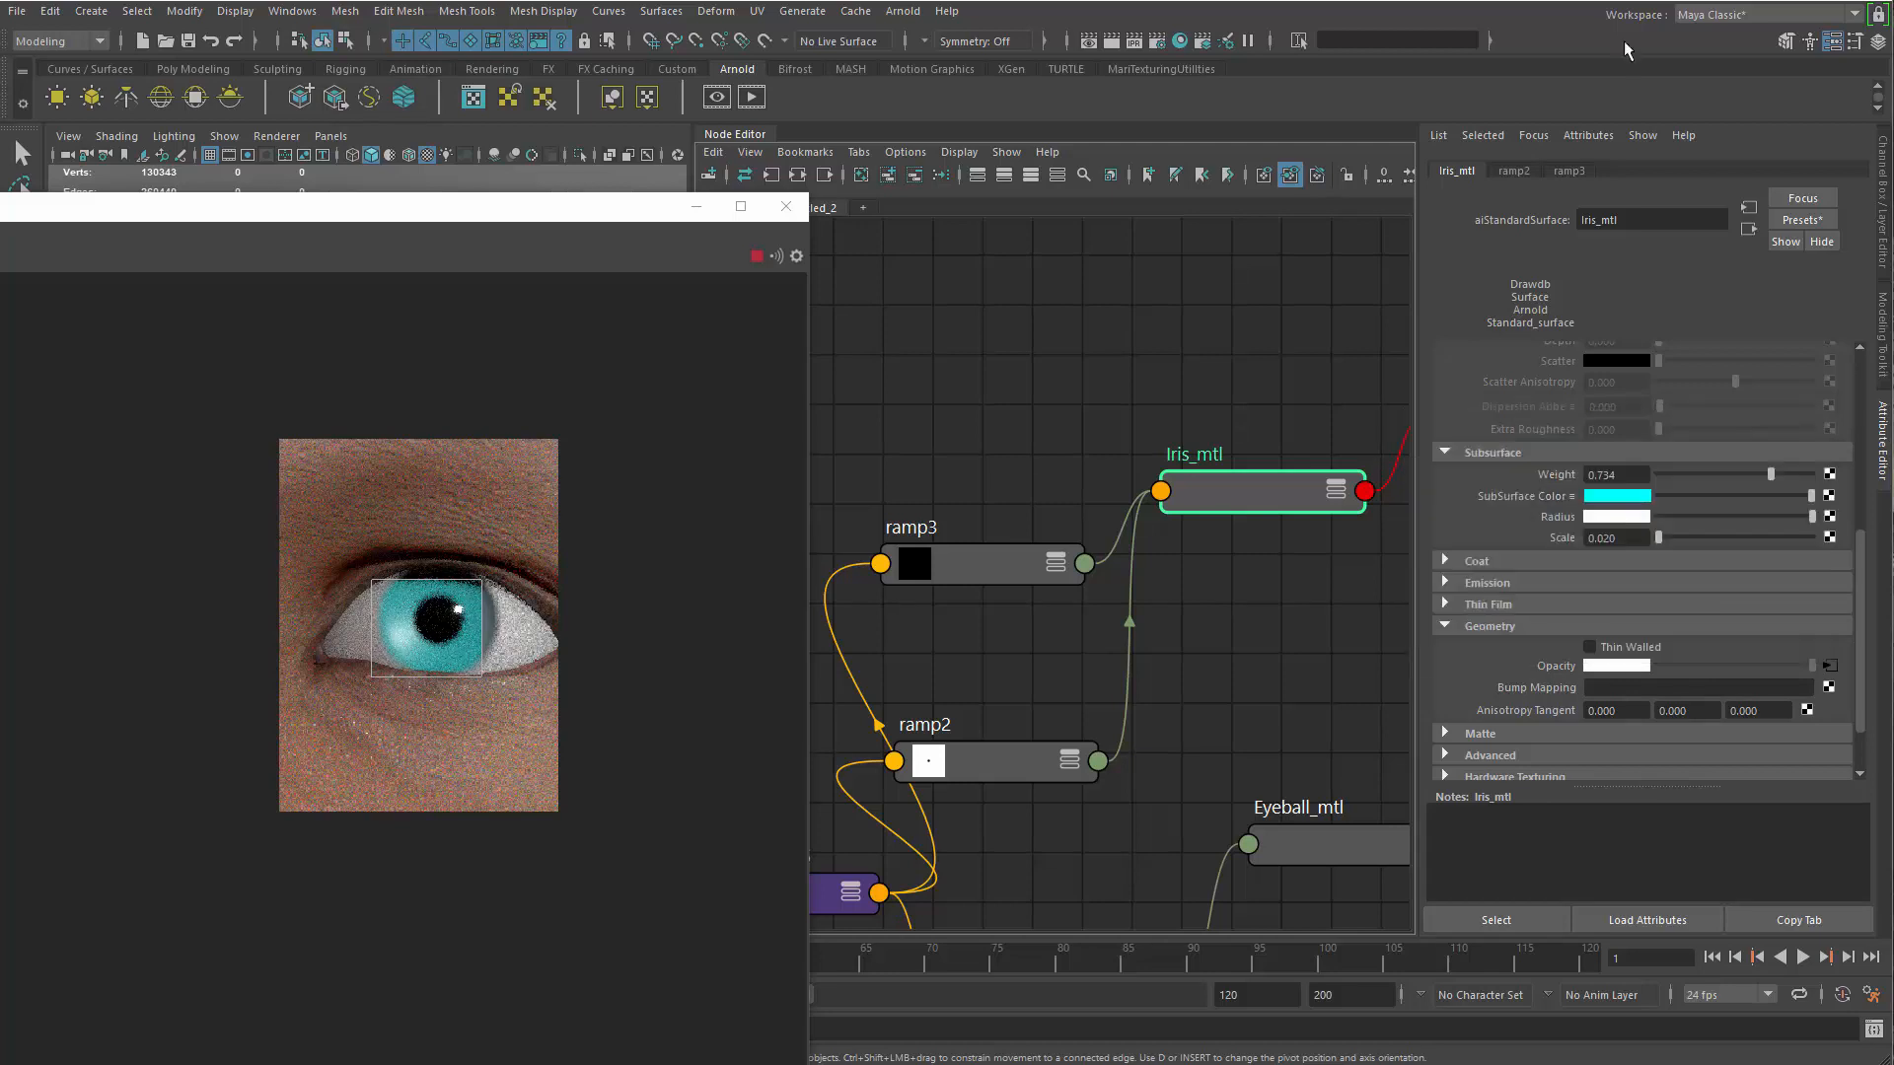
left_click(1624, 495)
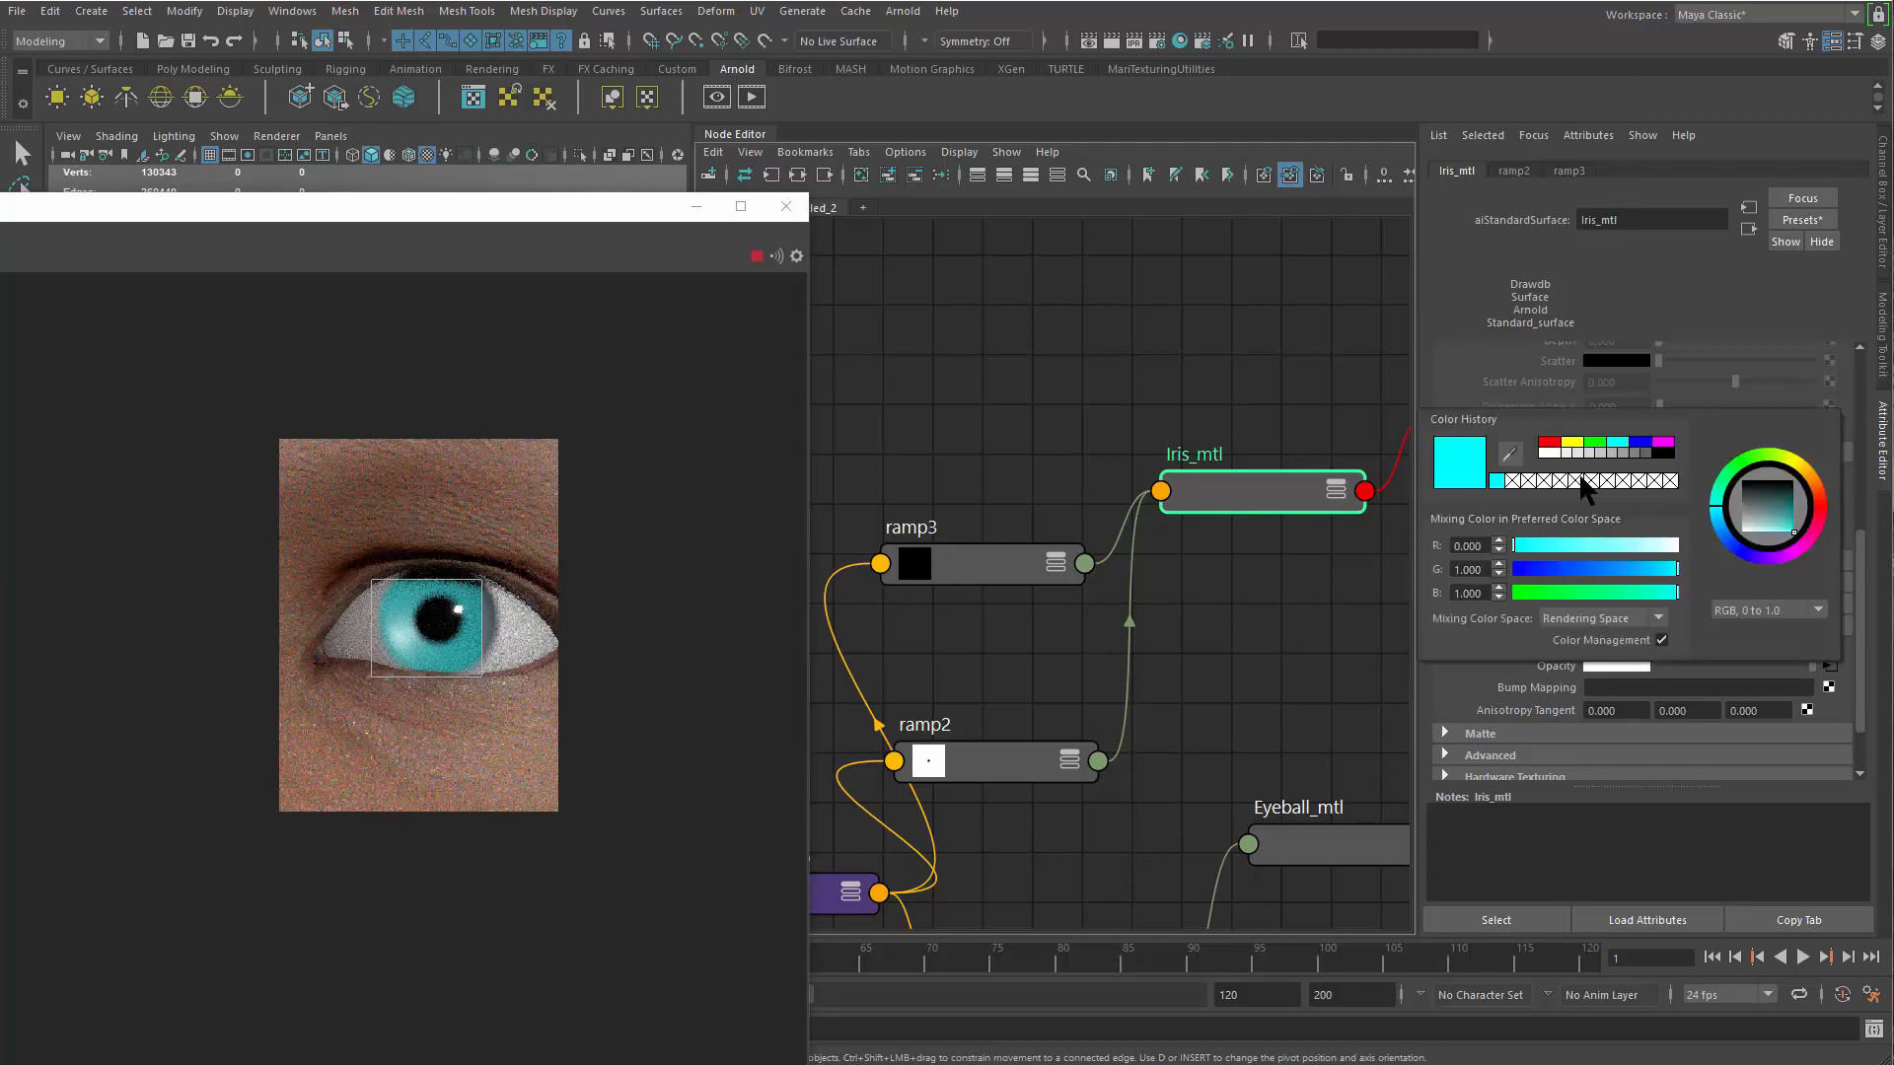
left_click(1618, 498)
mouse_move(873, 602)
left_mouse_down()
mouse_move(803, 583)
mouse_move(815, 593)
left_mouse_up()
left_click(835, 930)
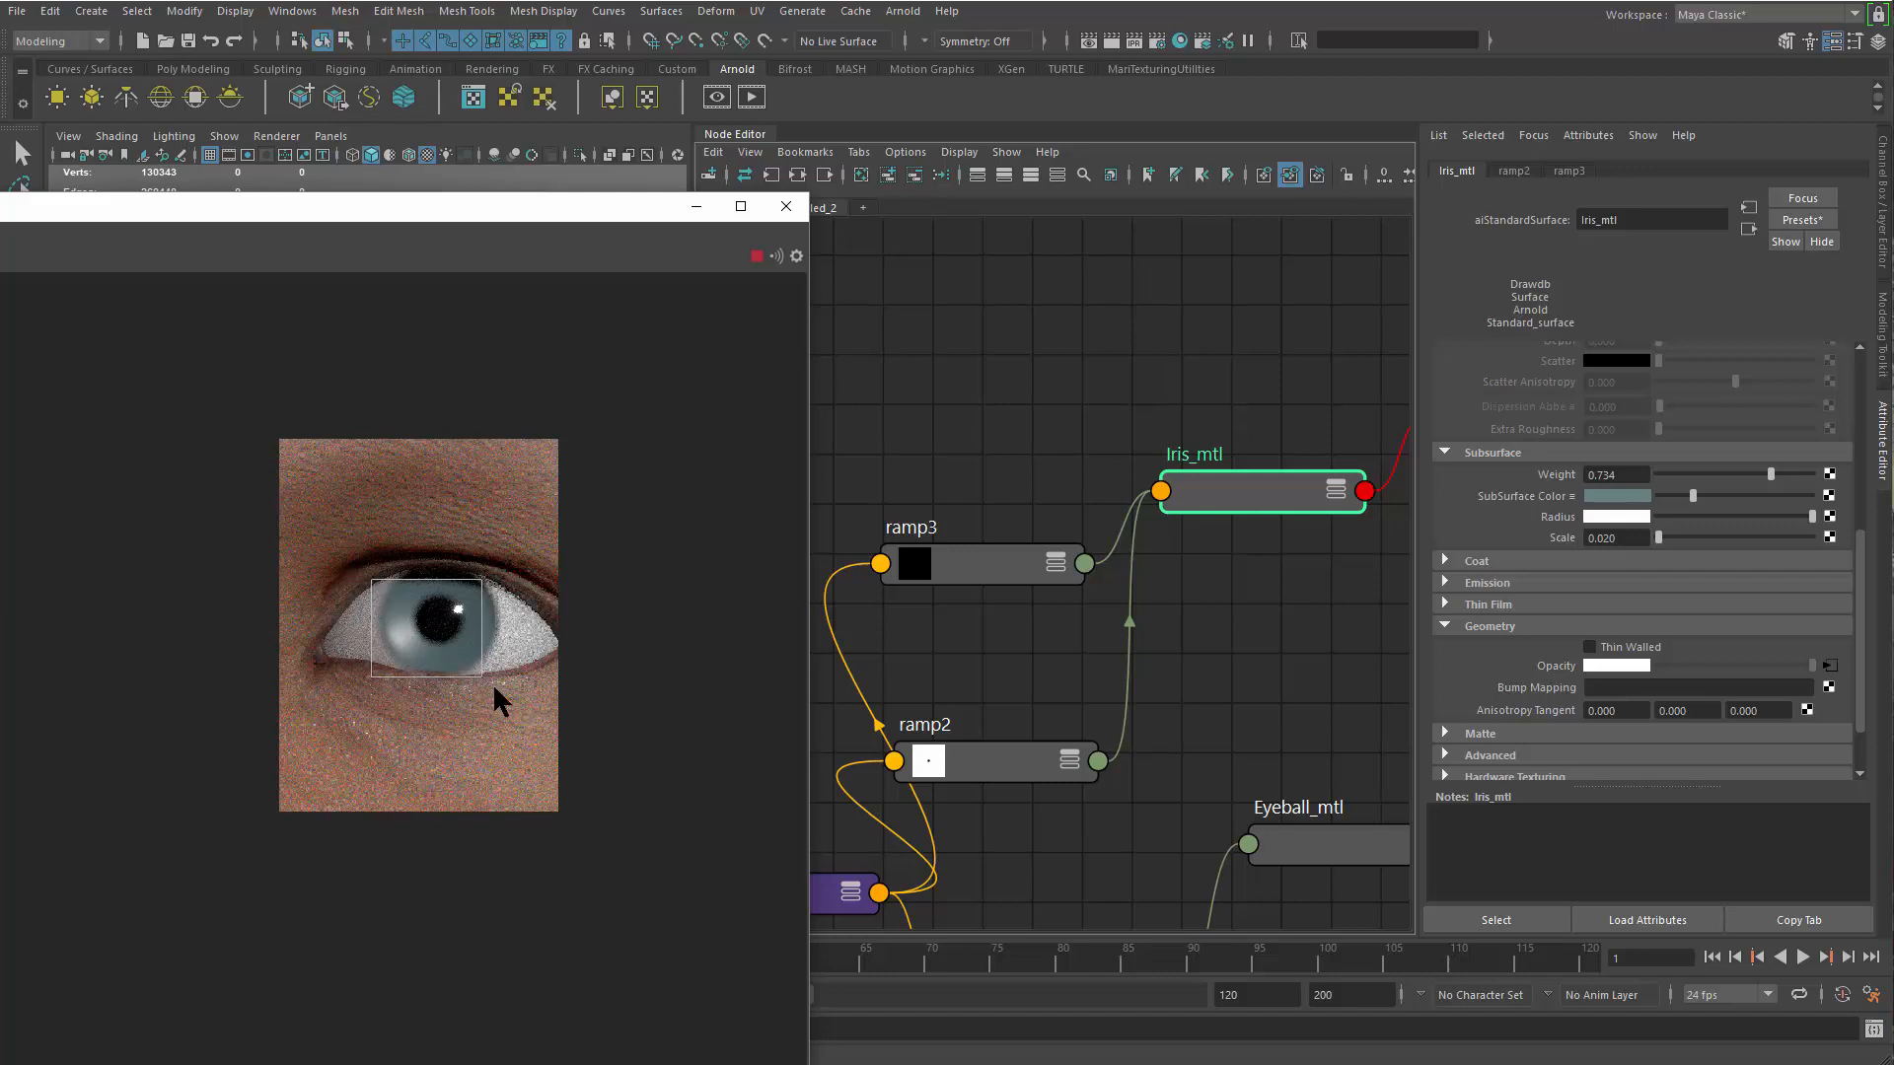
Redraw the render region around the whole iris and stop the live render
scroll(519, 834, "up", 2)
scroll(522, 841, "up", 1)
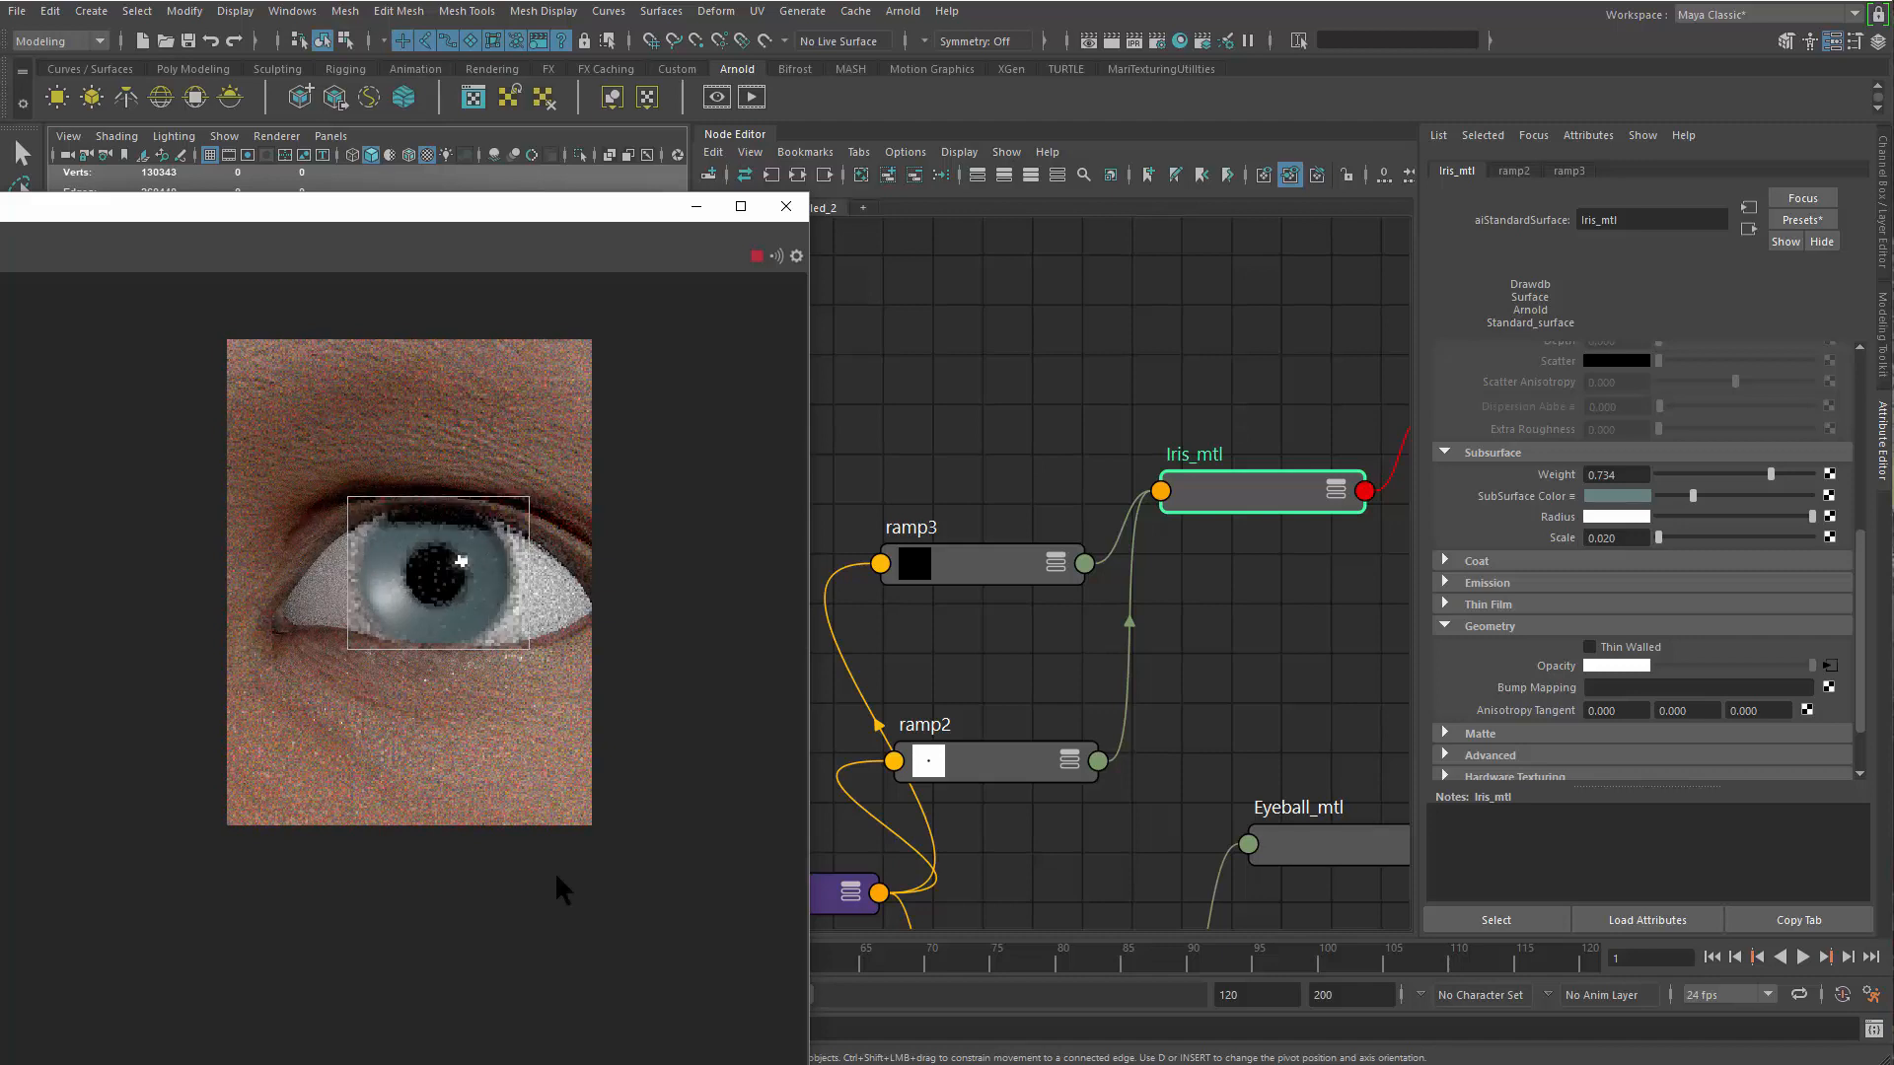
right_click_drag(216, 537, 0, 435, "alt")
right_click_drag(225, 505, 691, 987, "alt")
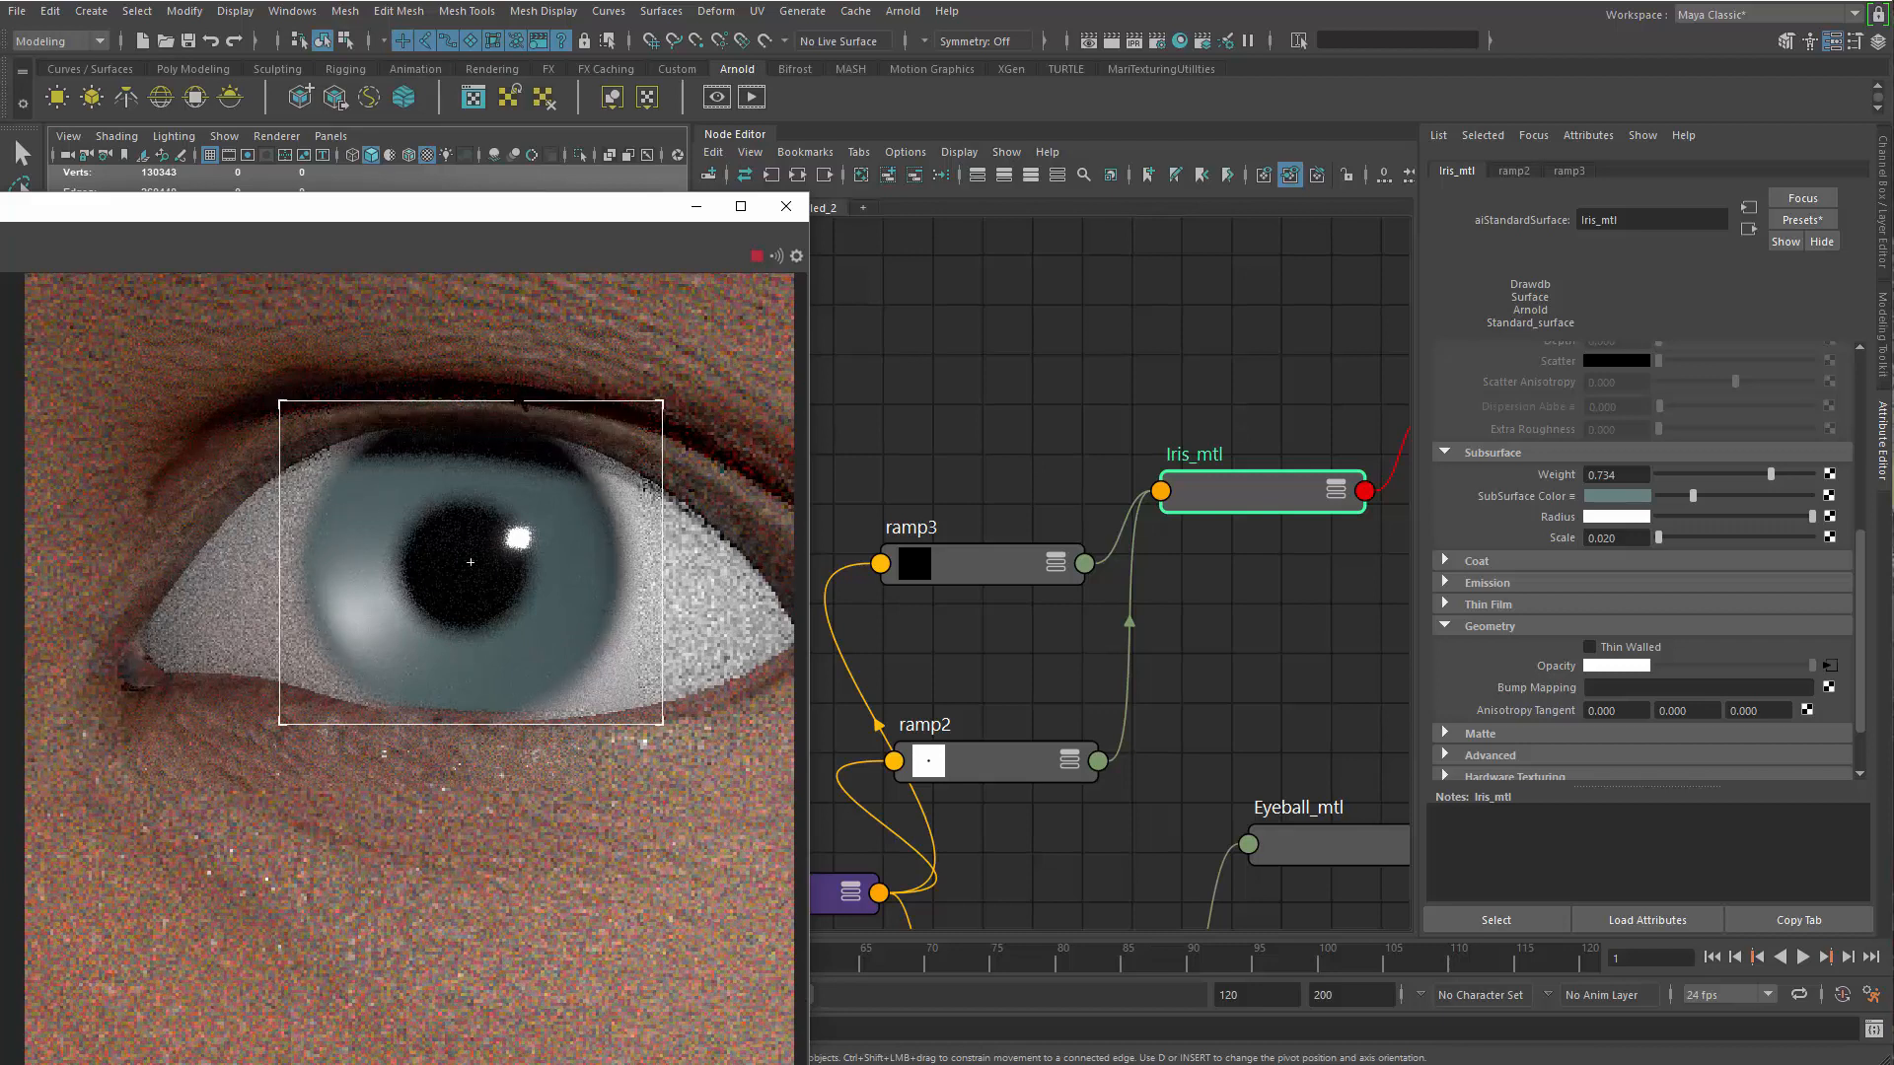
left_click(755, 257)
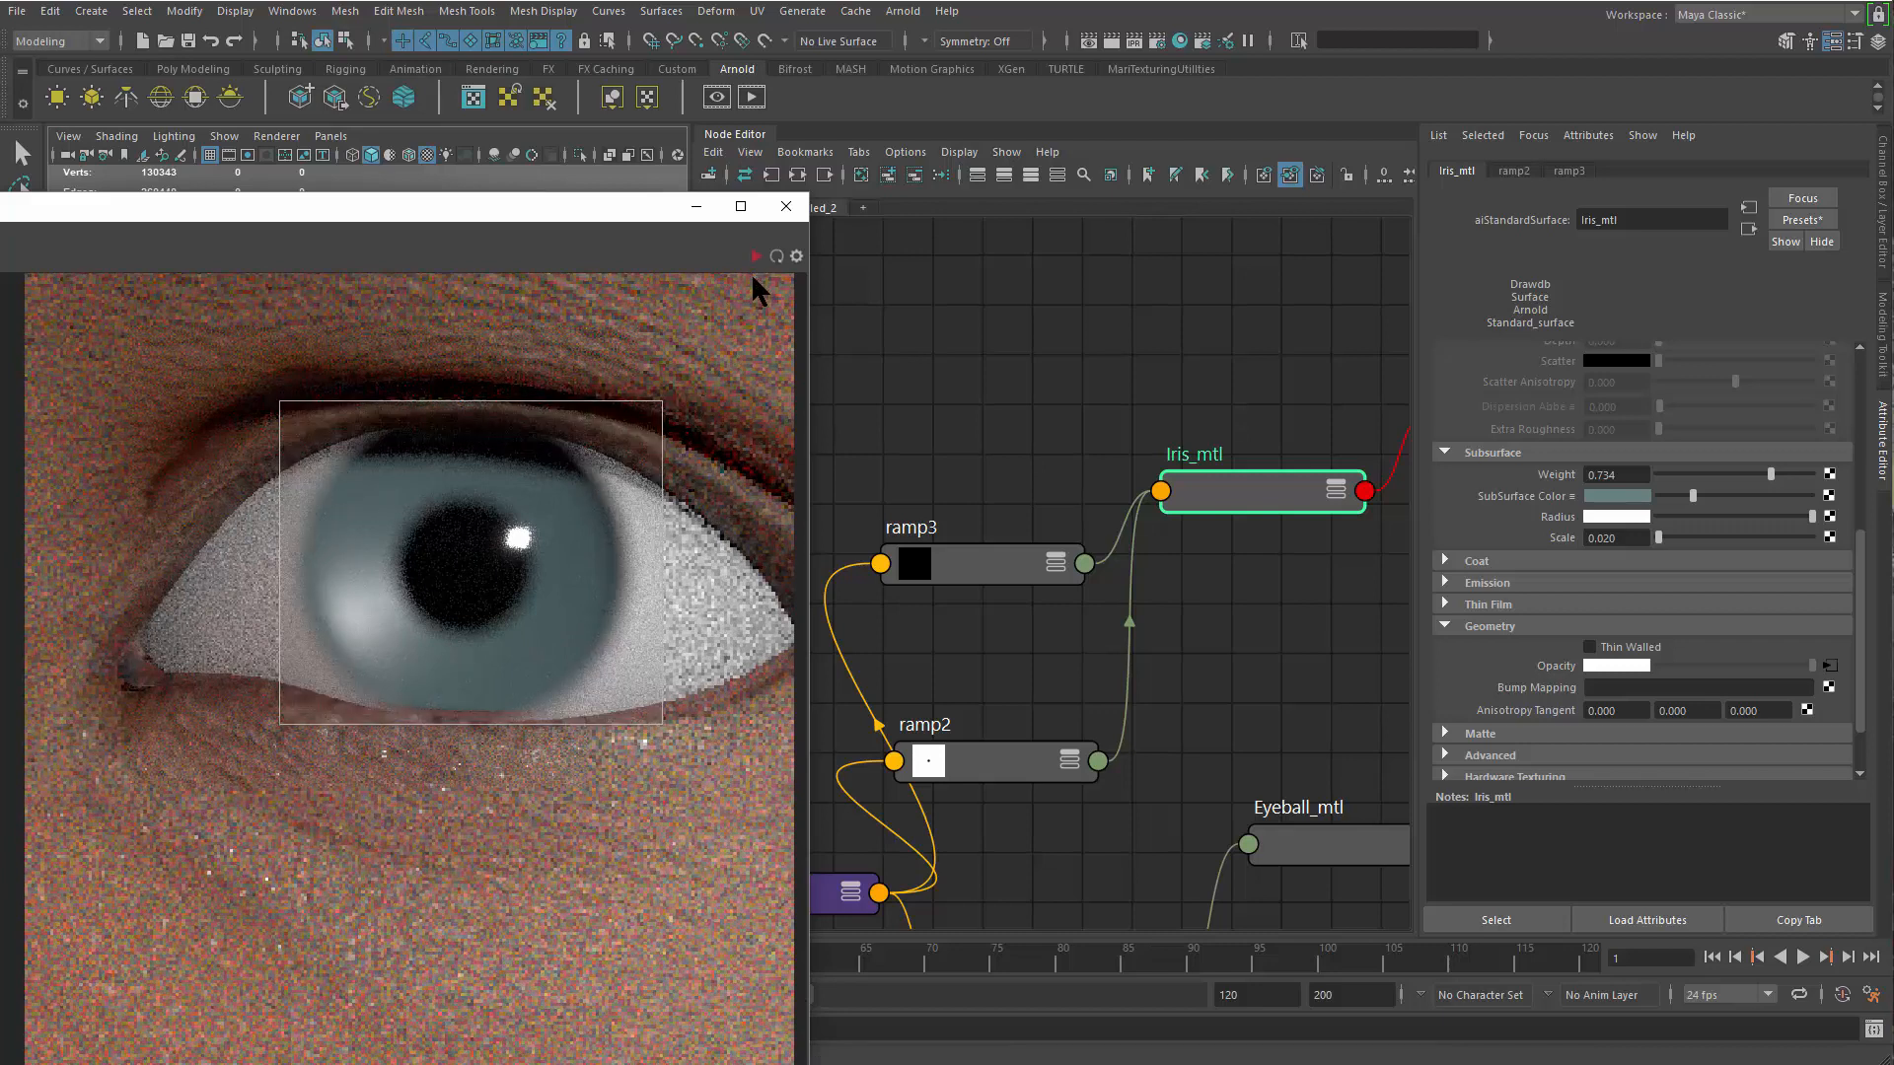
Add an outer black stop and a white stop at about 0.156 to ramp2, and restart the live render
middle_click_drag(1110, 578, 1175, 461, "alt")
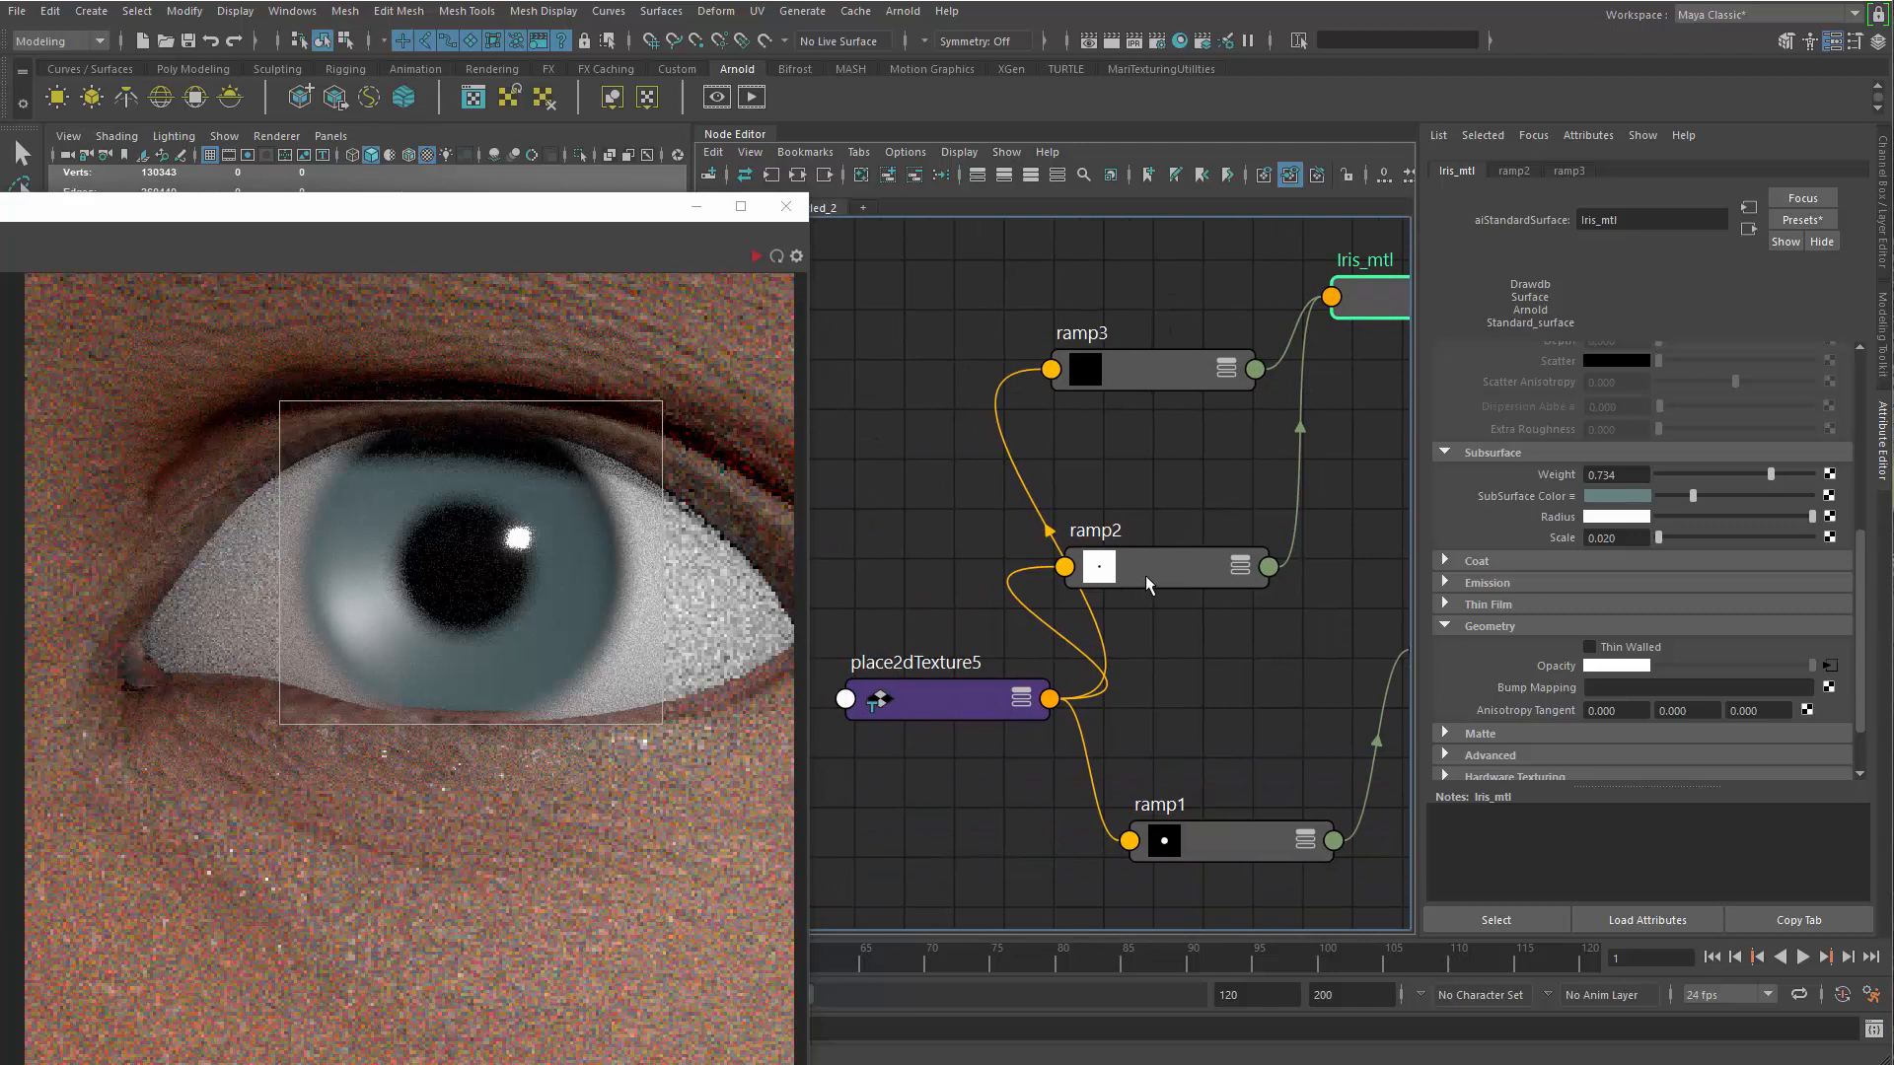
left_click(1154, 570)
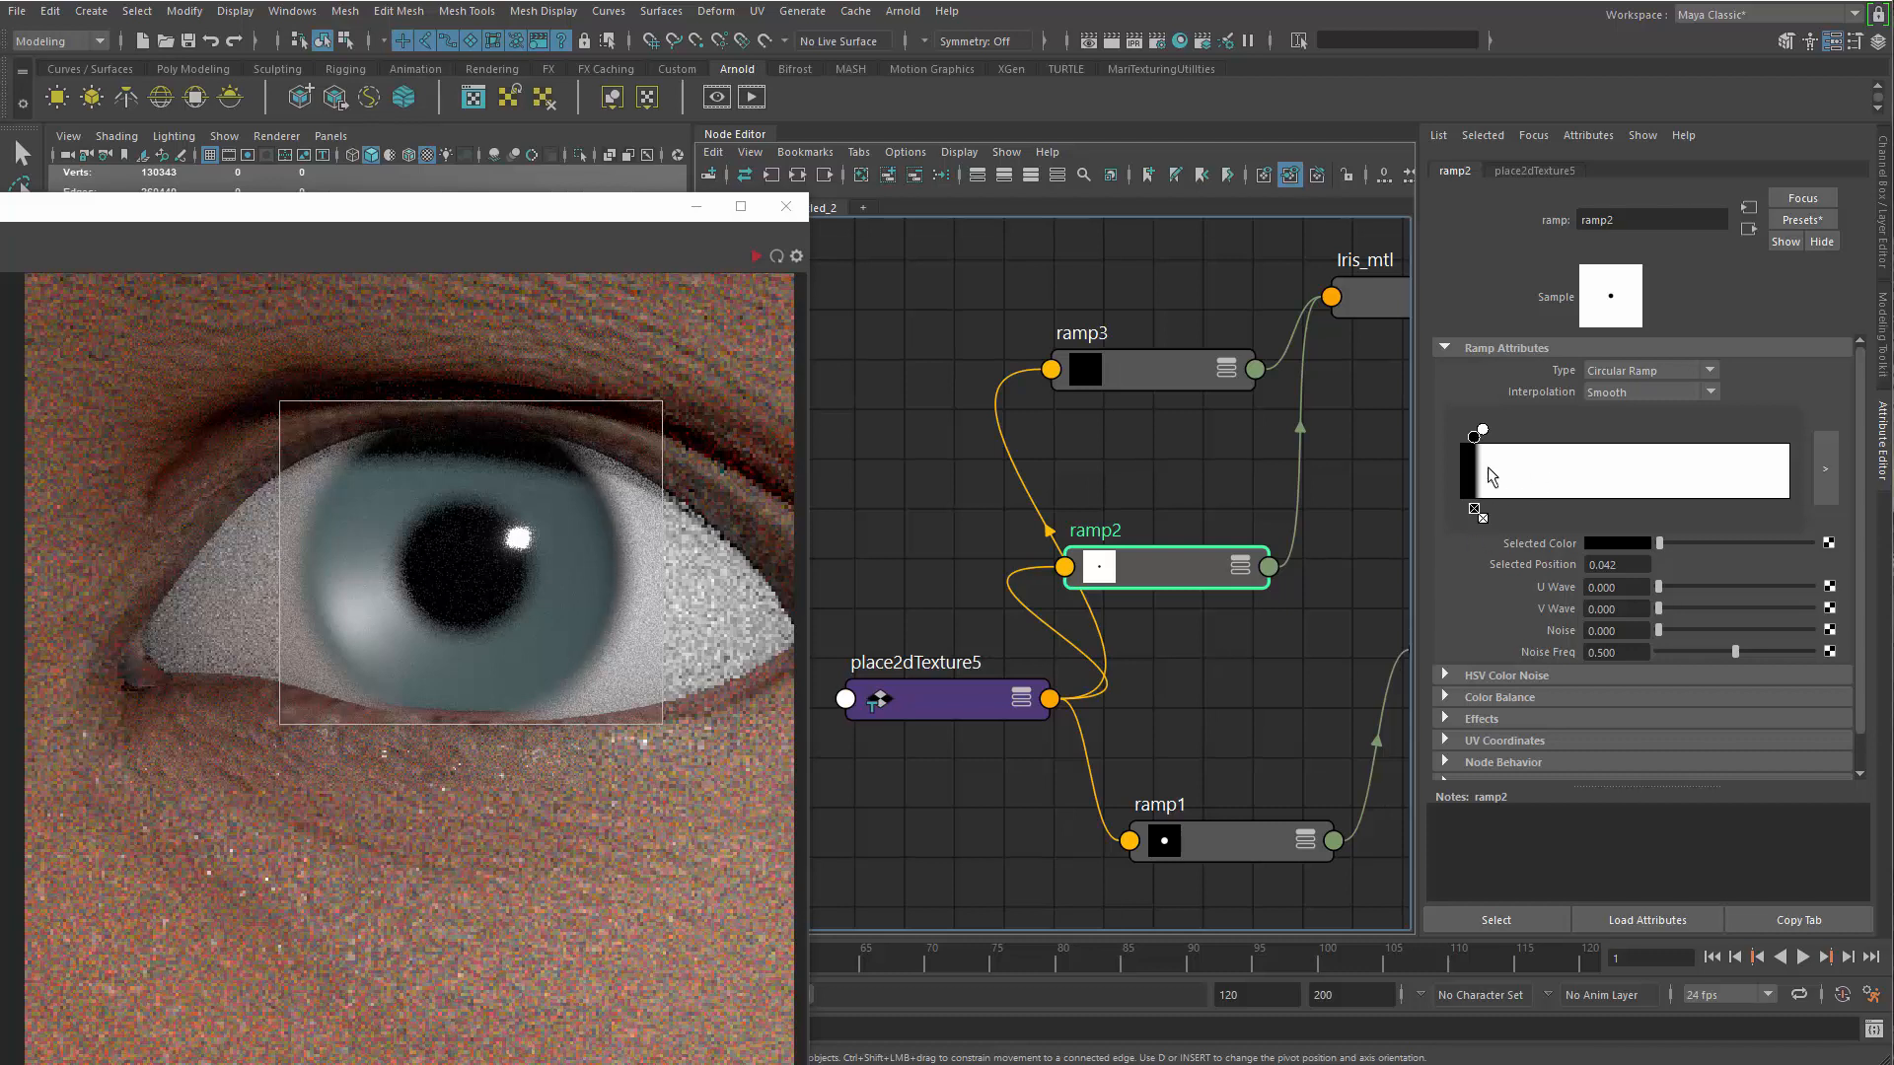
left_click(1515, 481)
left_click(1512, 472)
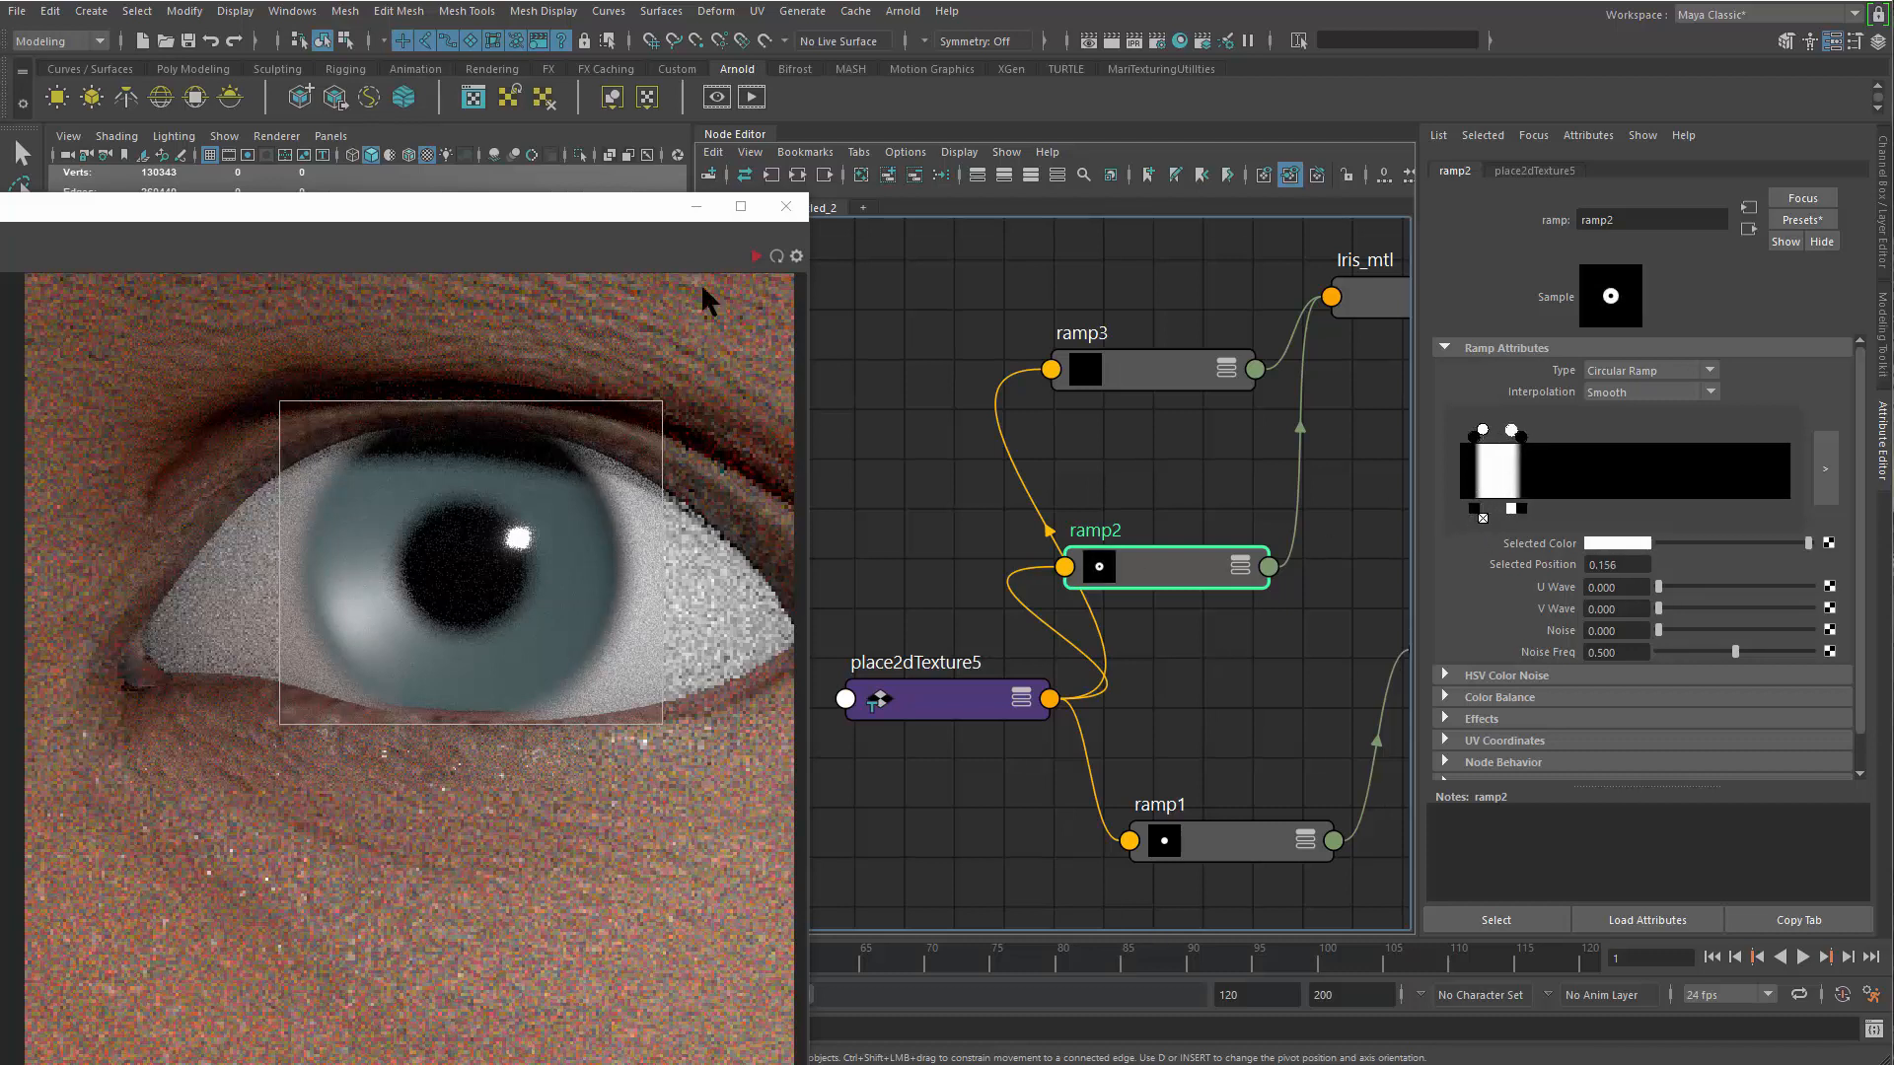
left_click(755, 255)
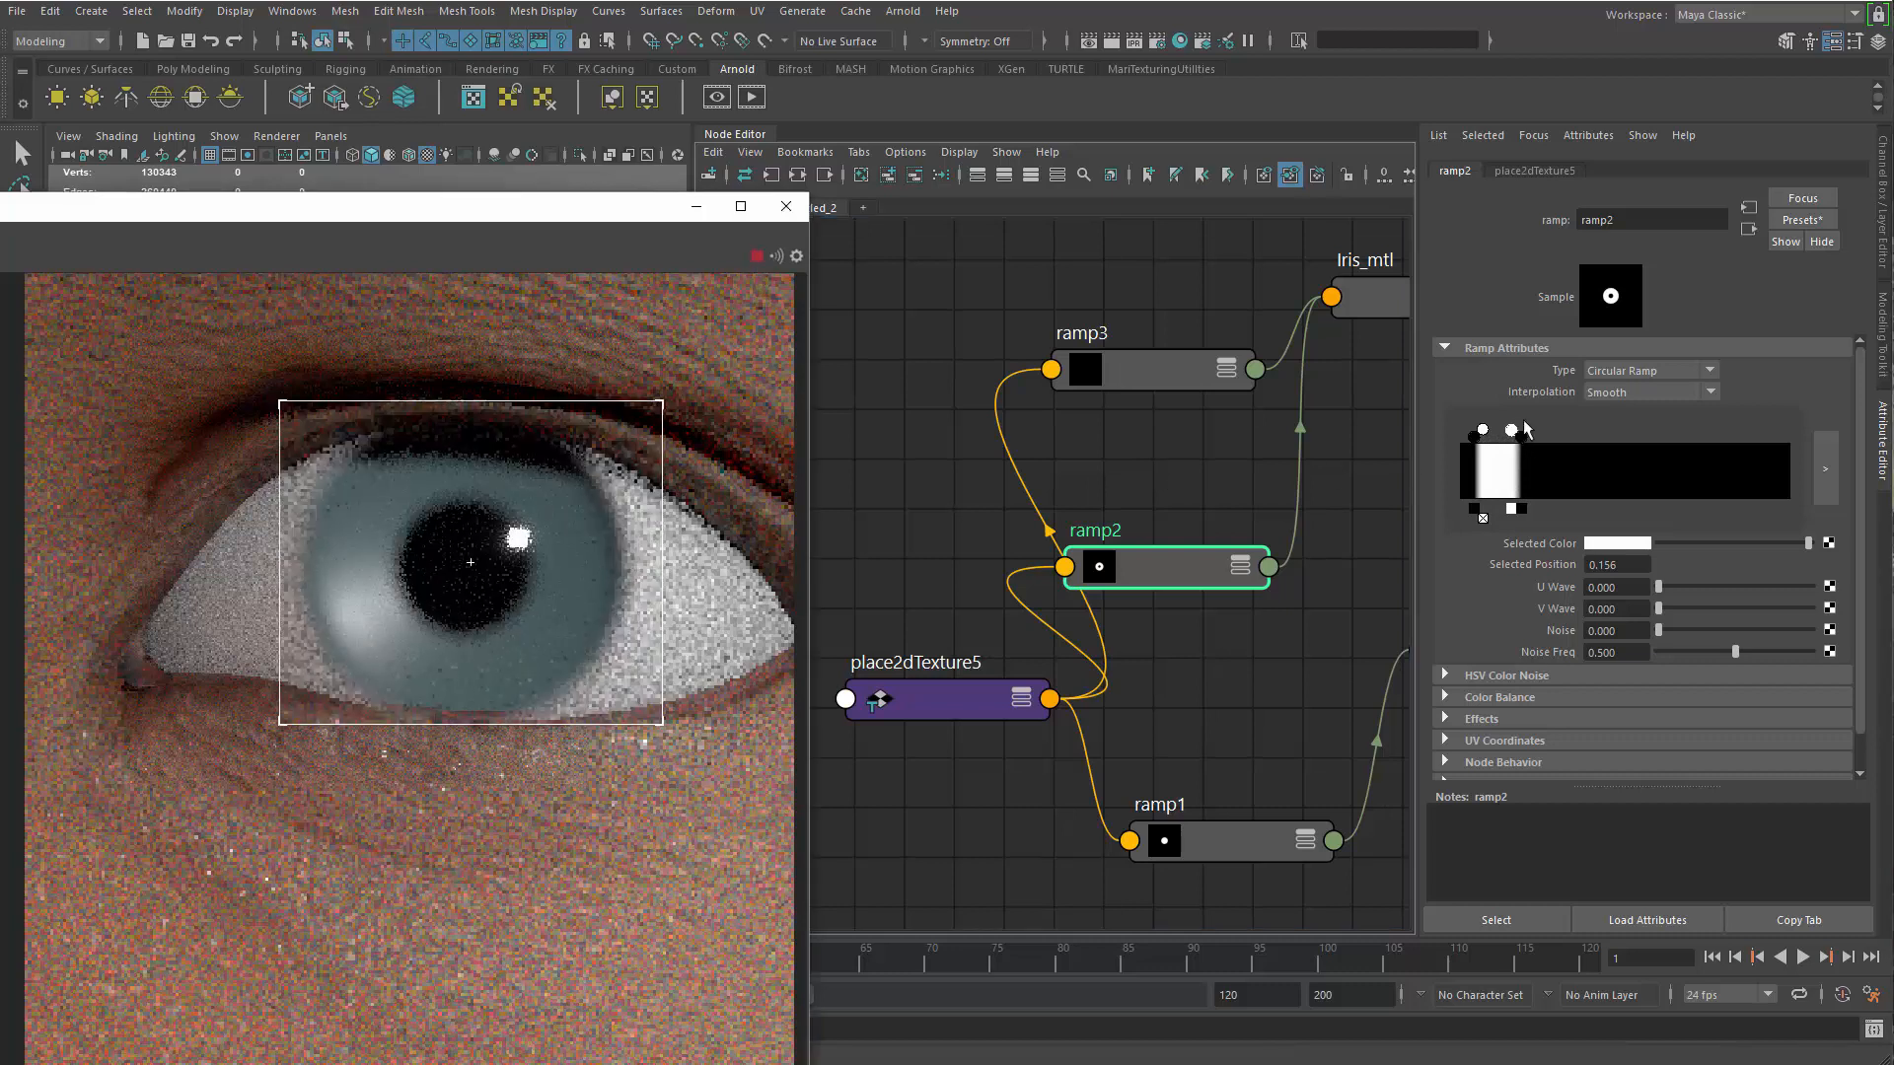
Move ramp2's outer white stop inward and its outer black stop to about 0.117, checking the iris edge
mouse_move(1513, 432)
left_mouse_down()
mouse_move(1531, 444)
mouse_move(1498, 436)
left_mouse_up()
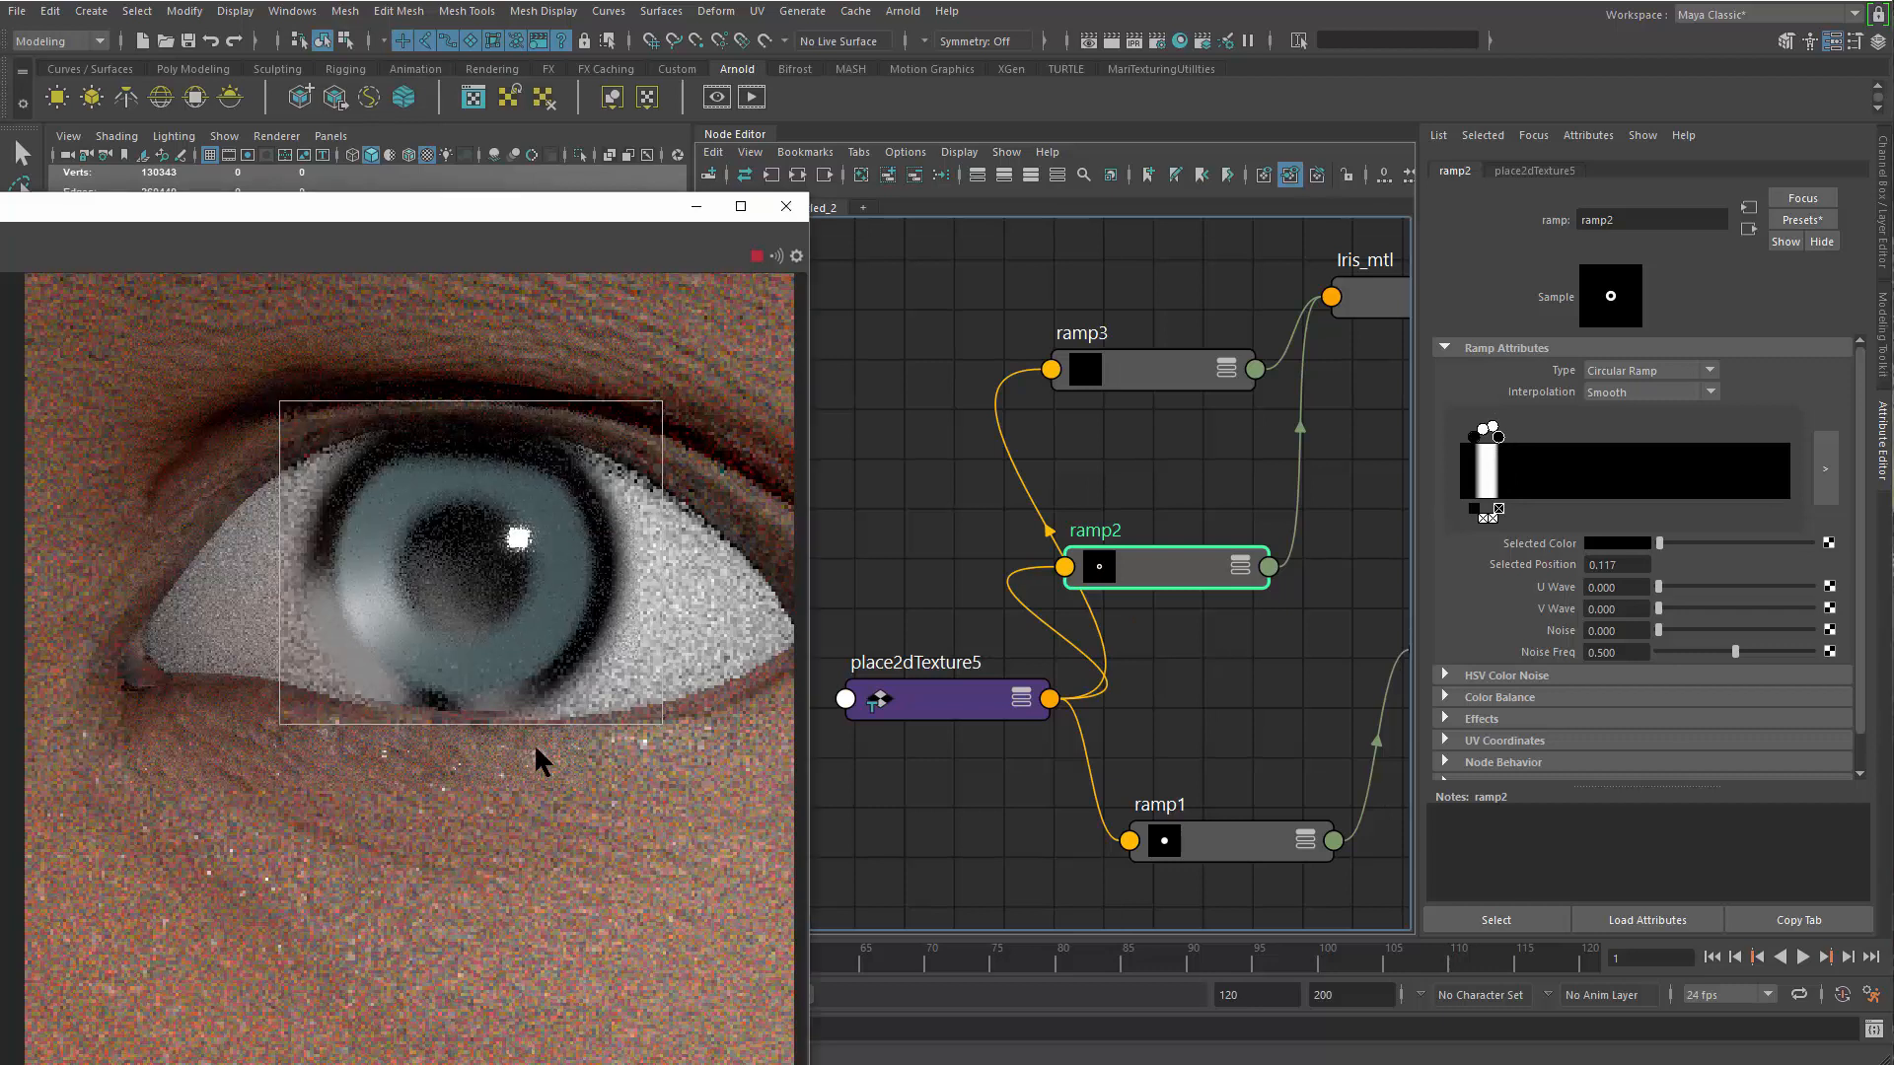
scroll(386, 619, "down", 2)
scroll(385, 617, "down", 1)
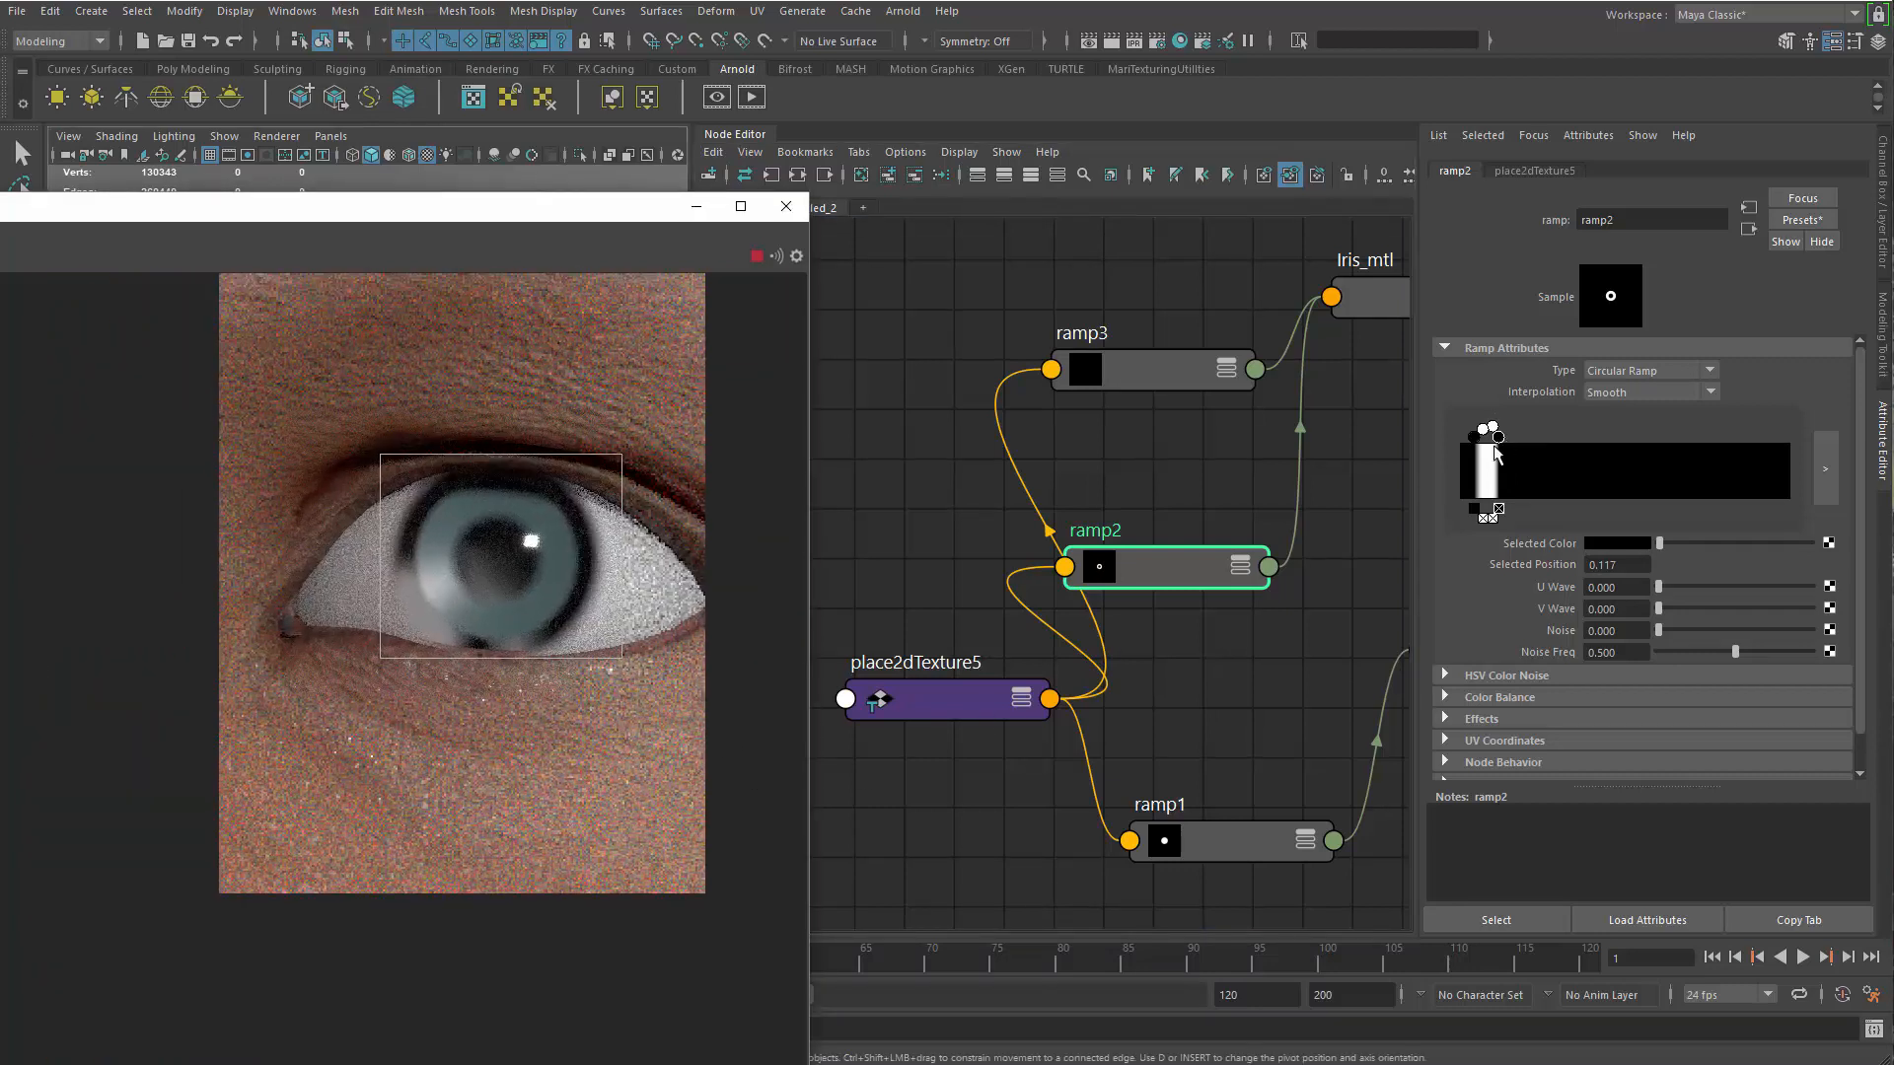
scroll(449, 611, "up", 1)
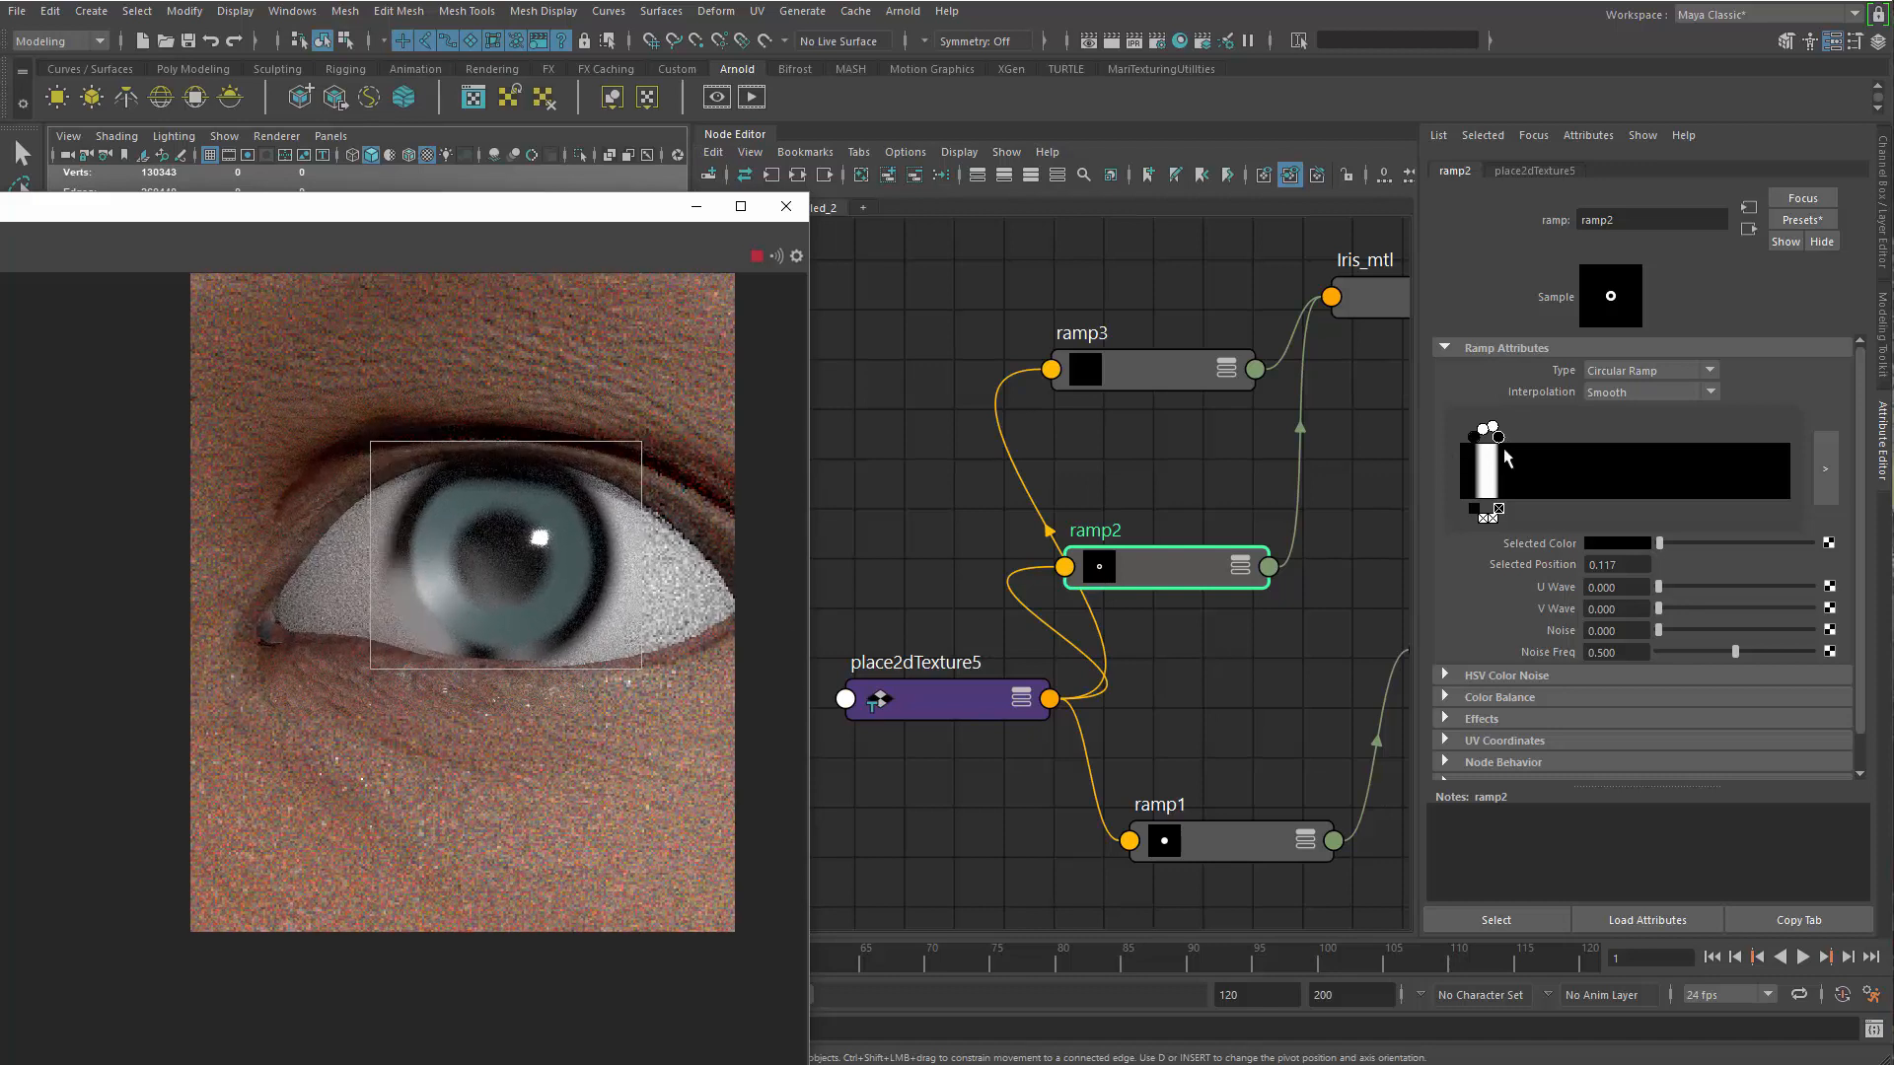
Widen ramp2's outer falloff by placing the outer black stop at about 0.183, and stop the live render
left_click_drag(1513, 449, 1520, 437)
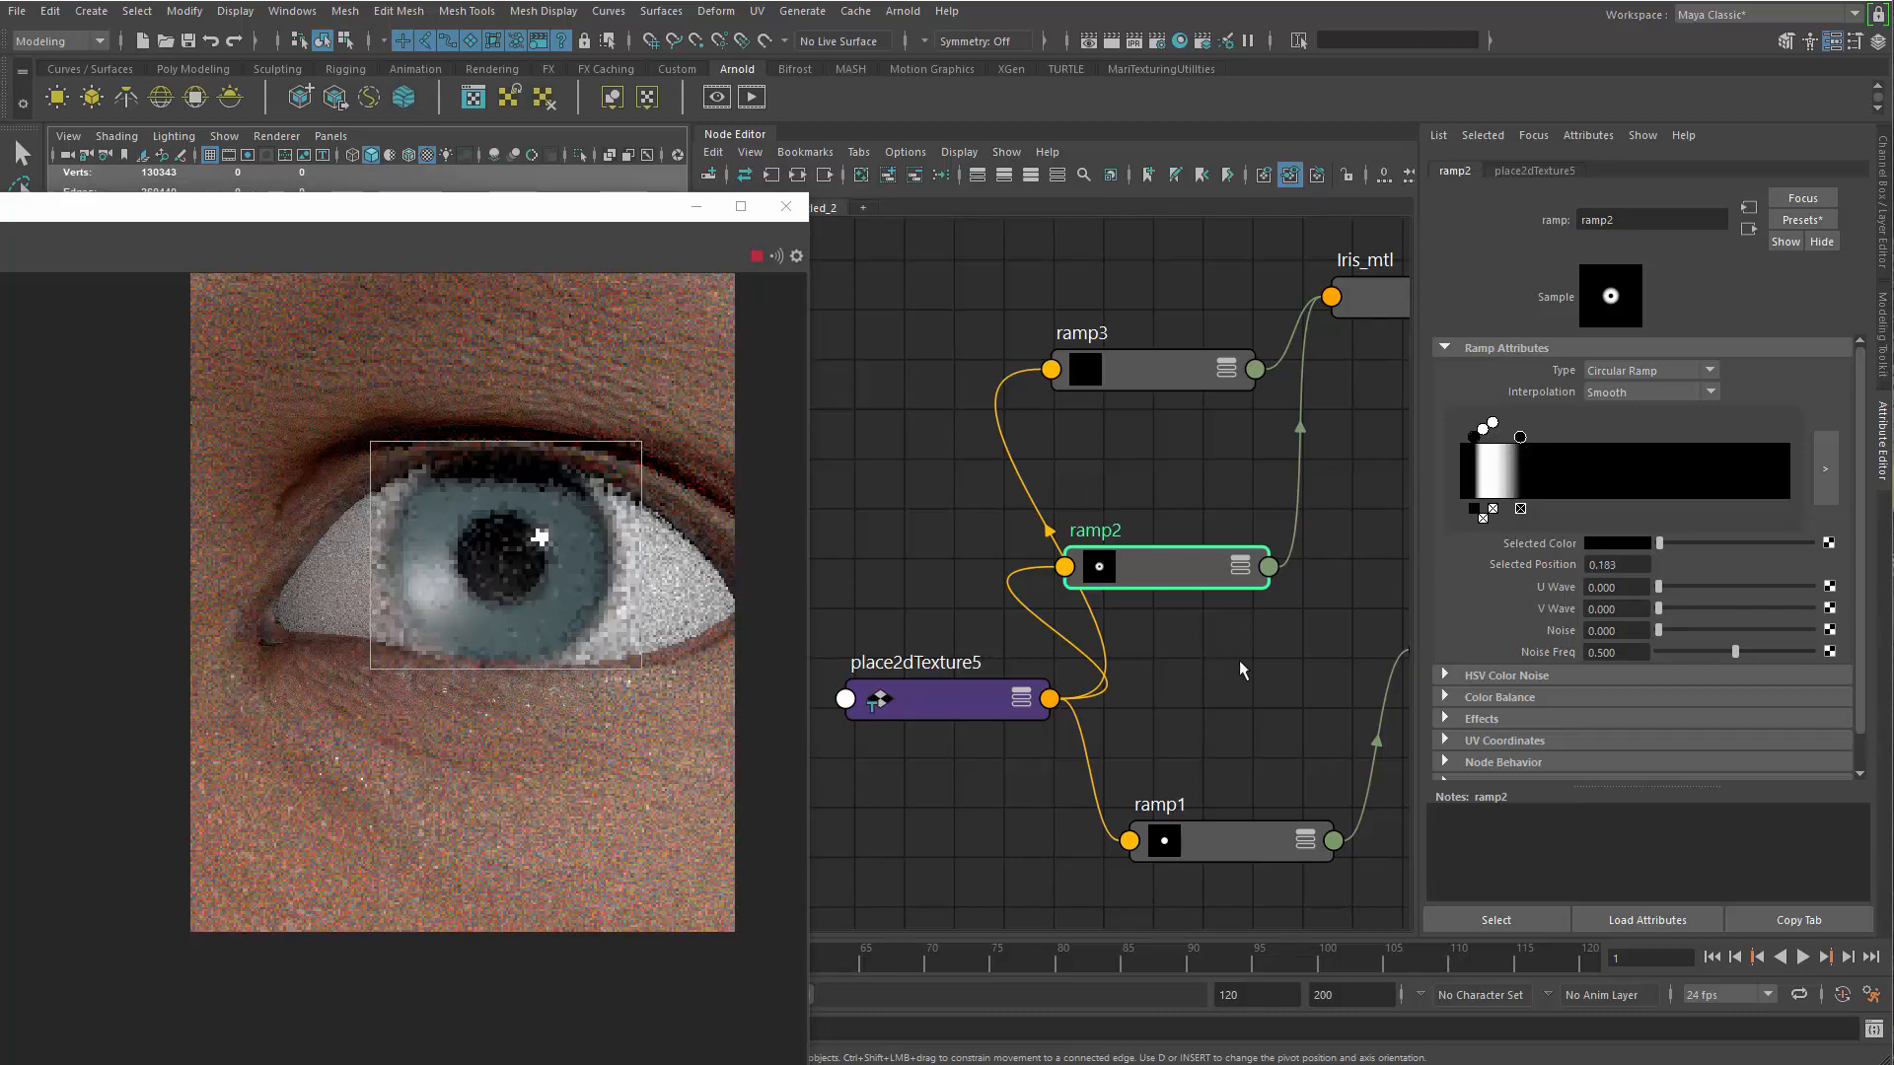
scroll(283, 760, "down", 4)
scroll(207, 797, "down", 1)
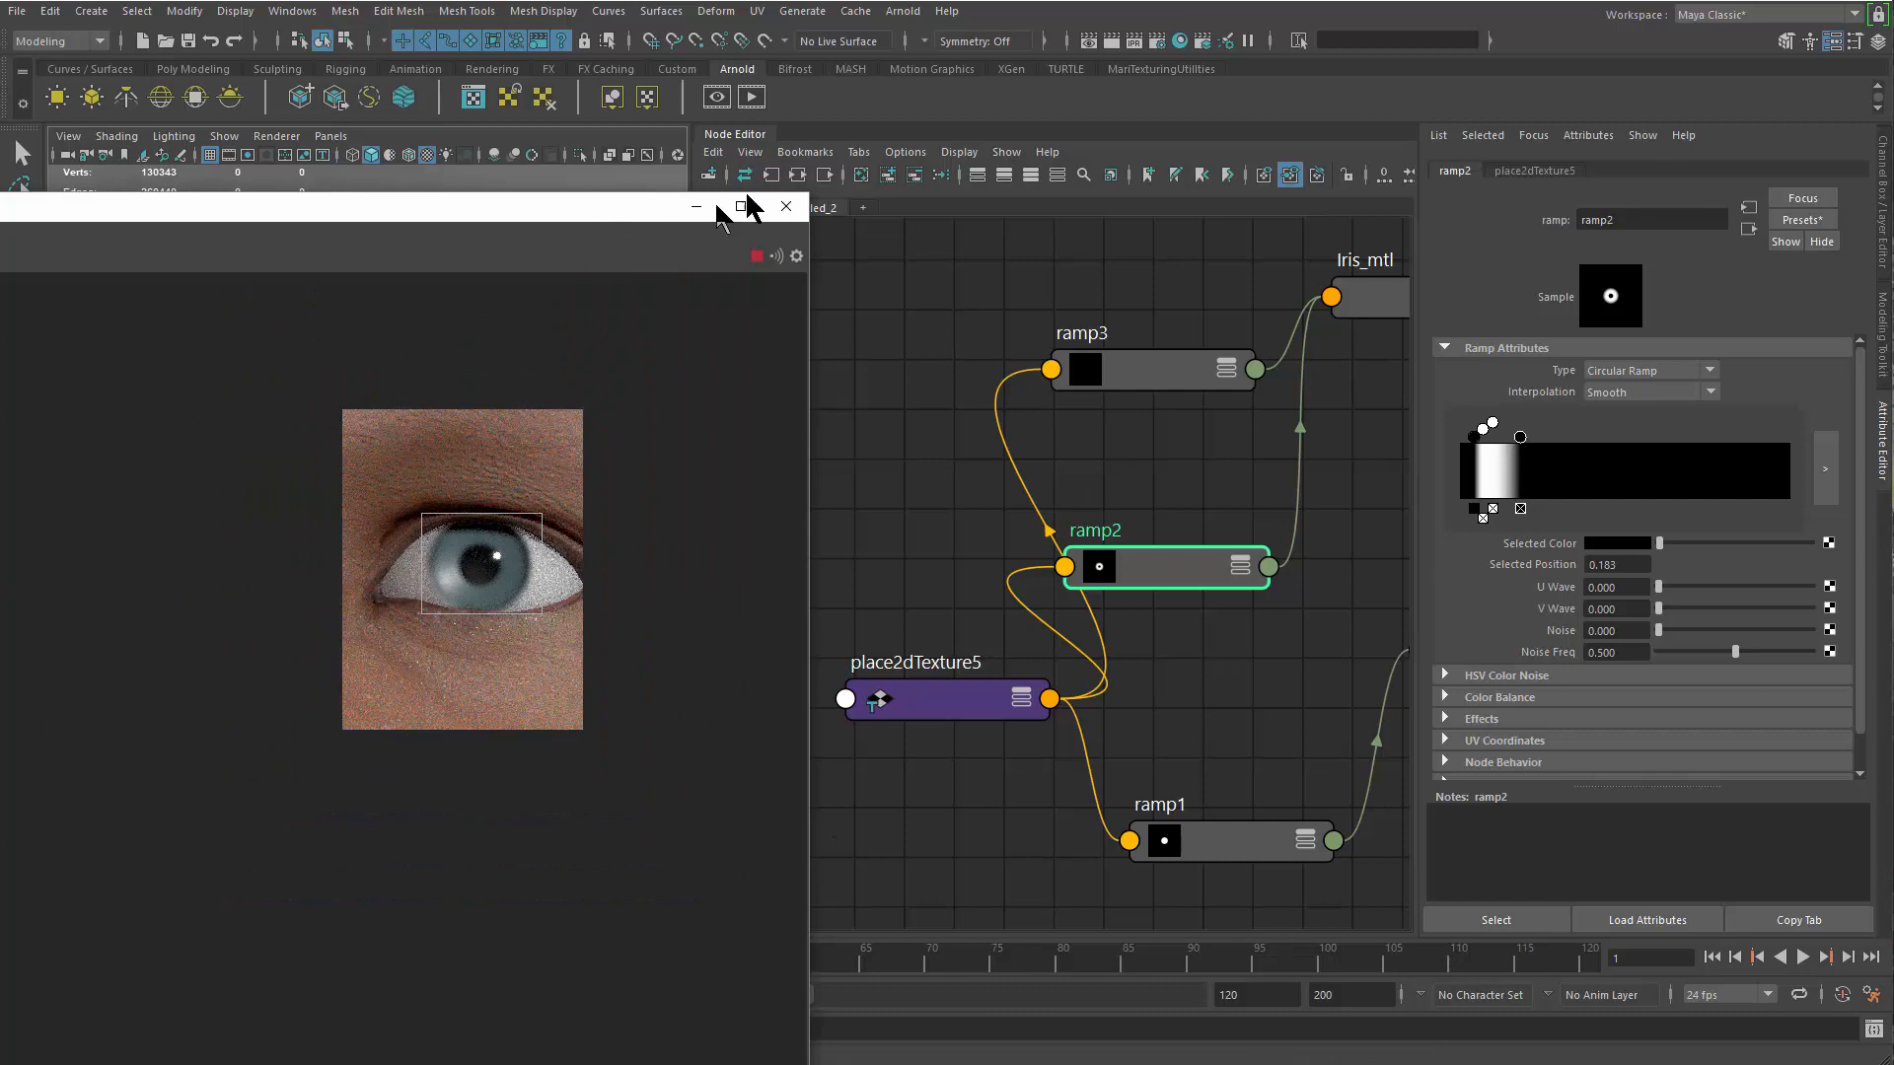
left_click_drag(653, 212, 835, 190)
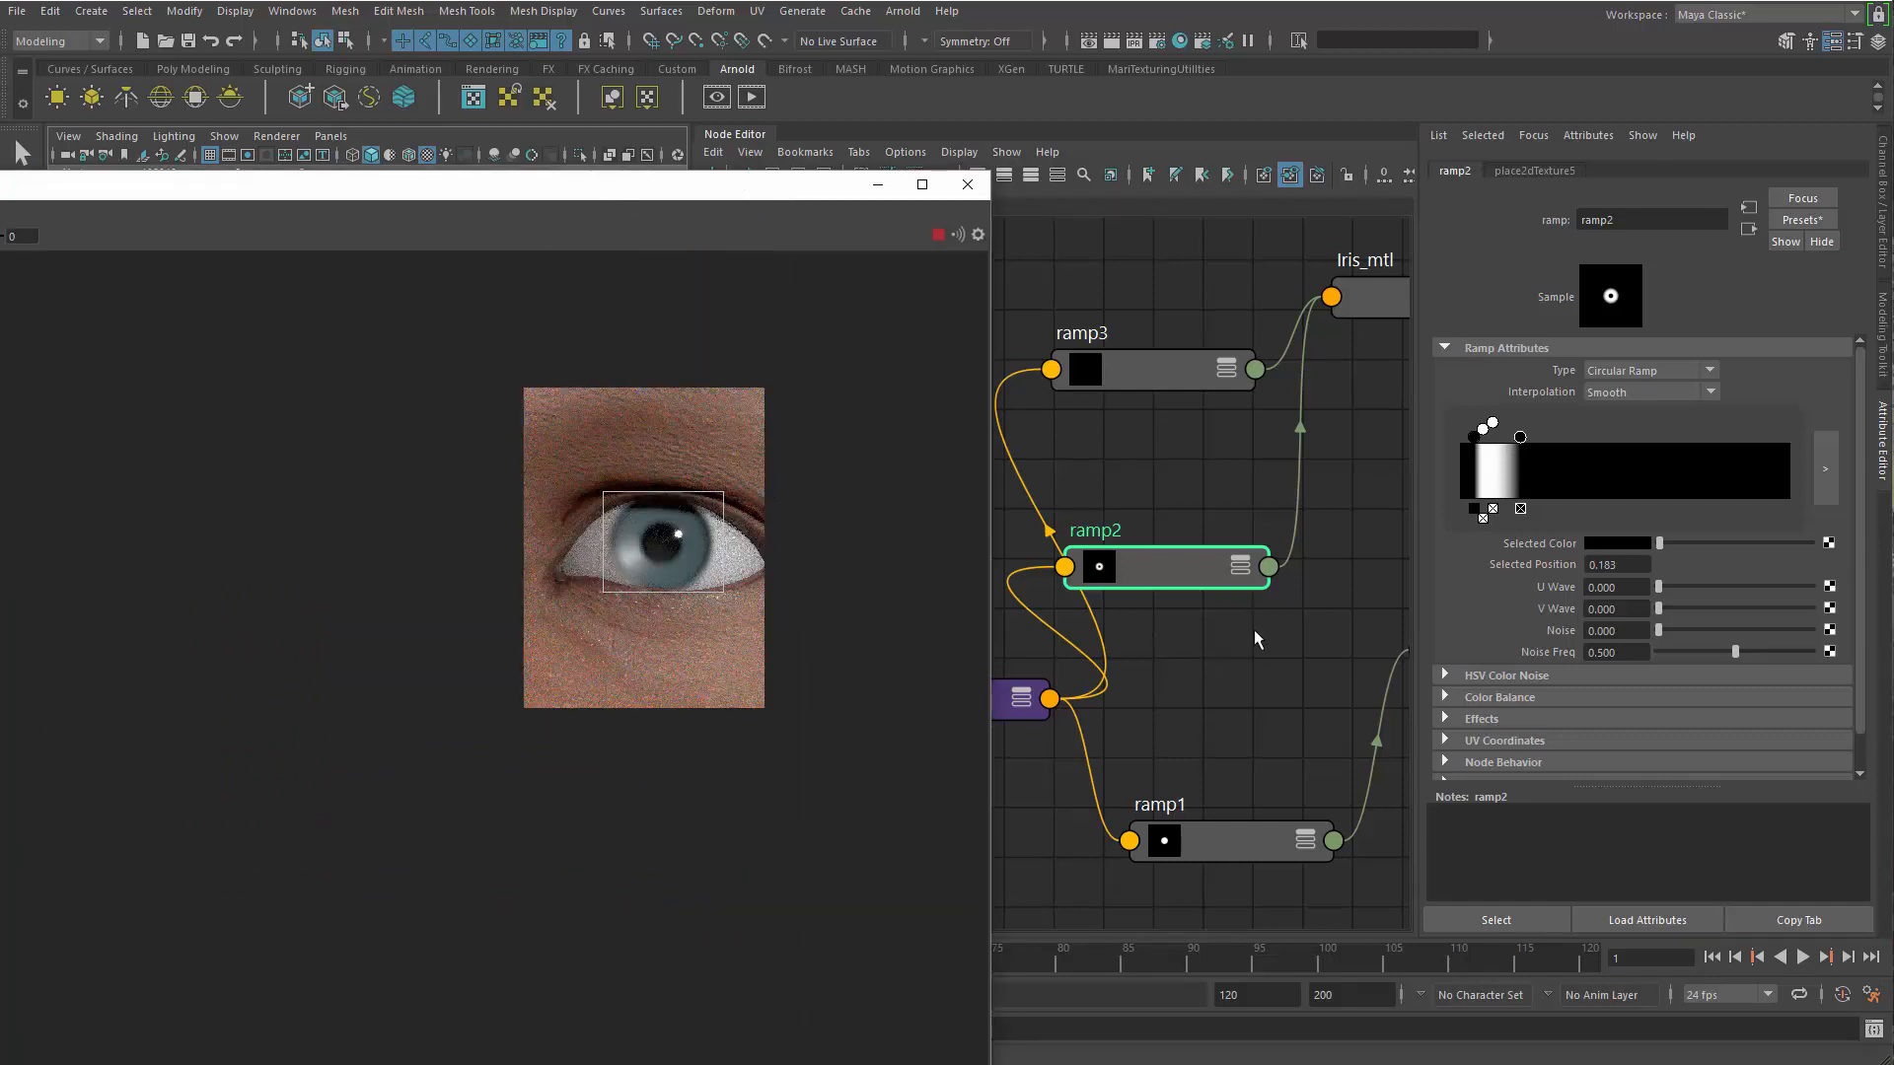
left_click(939, 234)
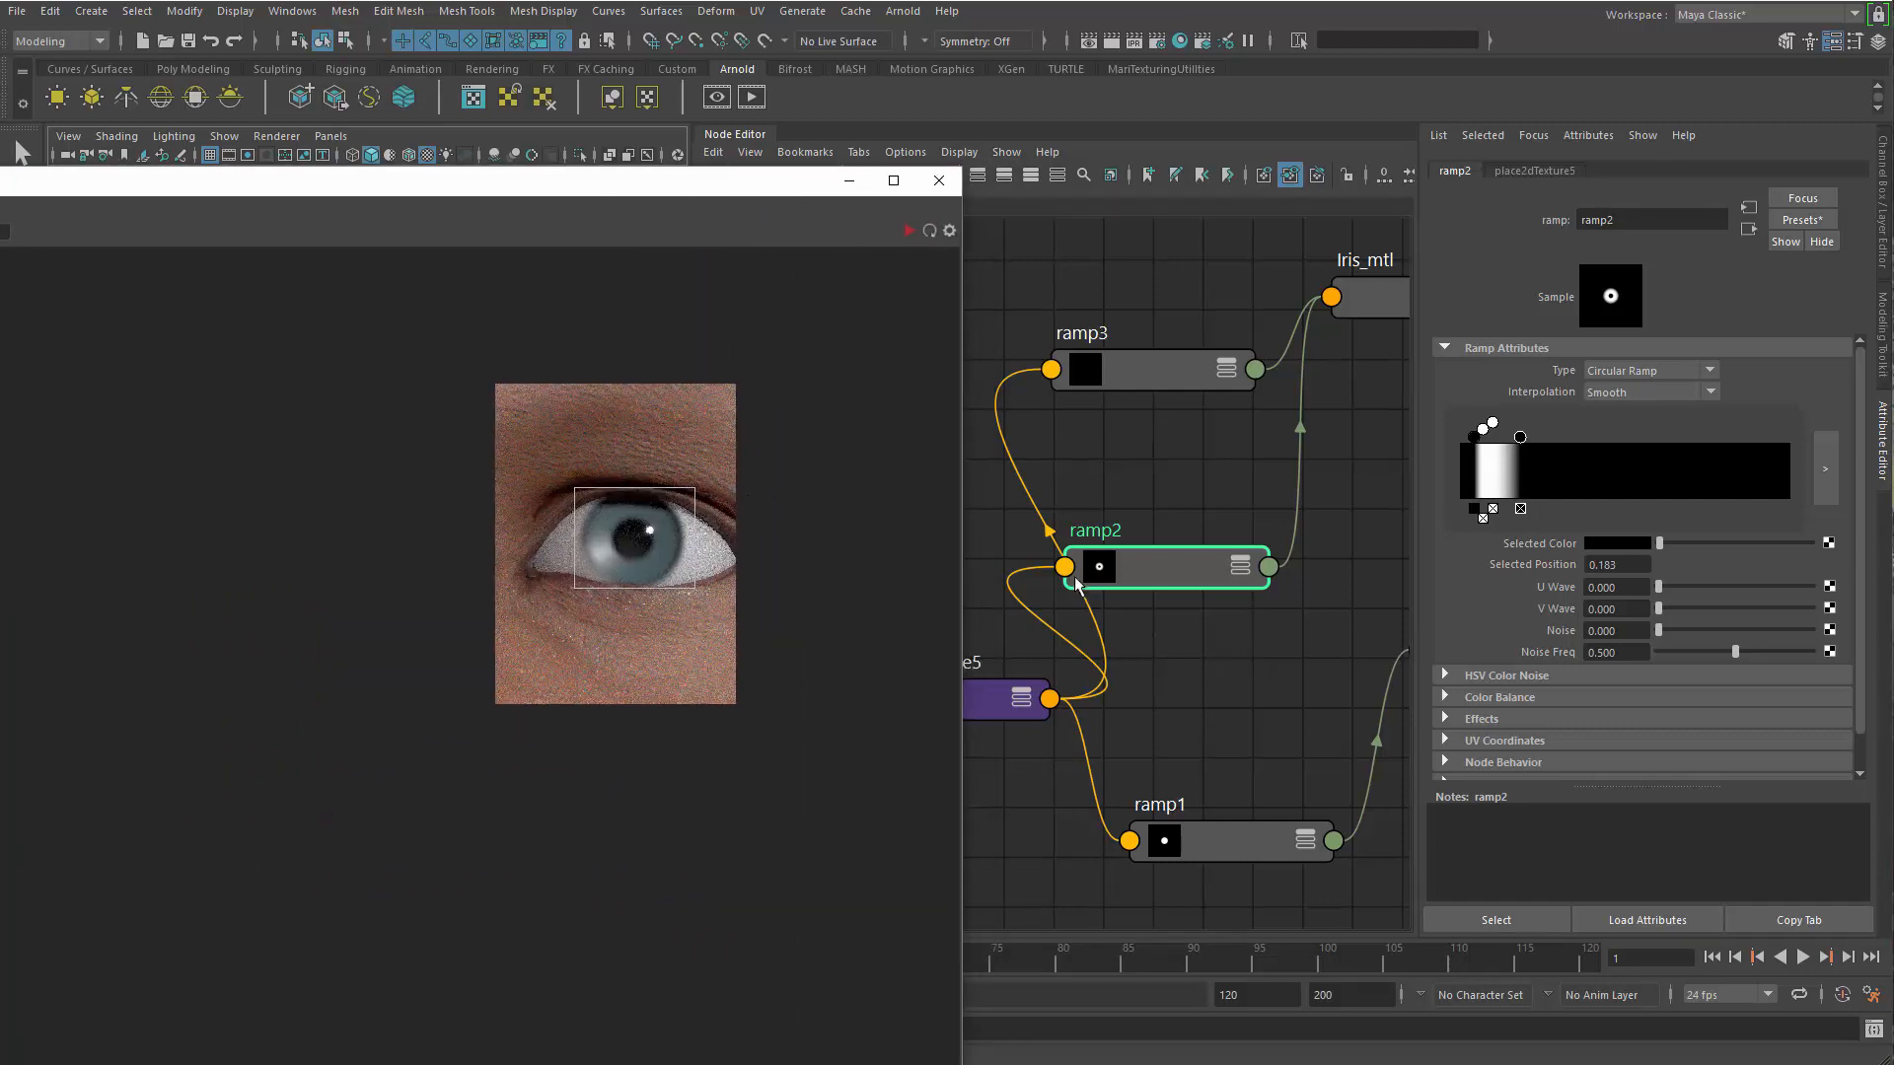
Set Eyeball_mtl's specular IOR to the Cornea preset and restart the live render to check the eye
middle_click_drag(1254, 673, 974, 600, "alt")
left_click(1237, 585)
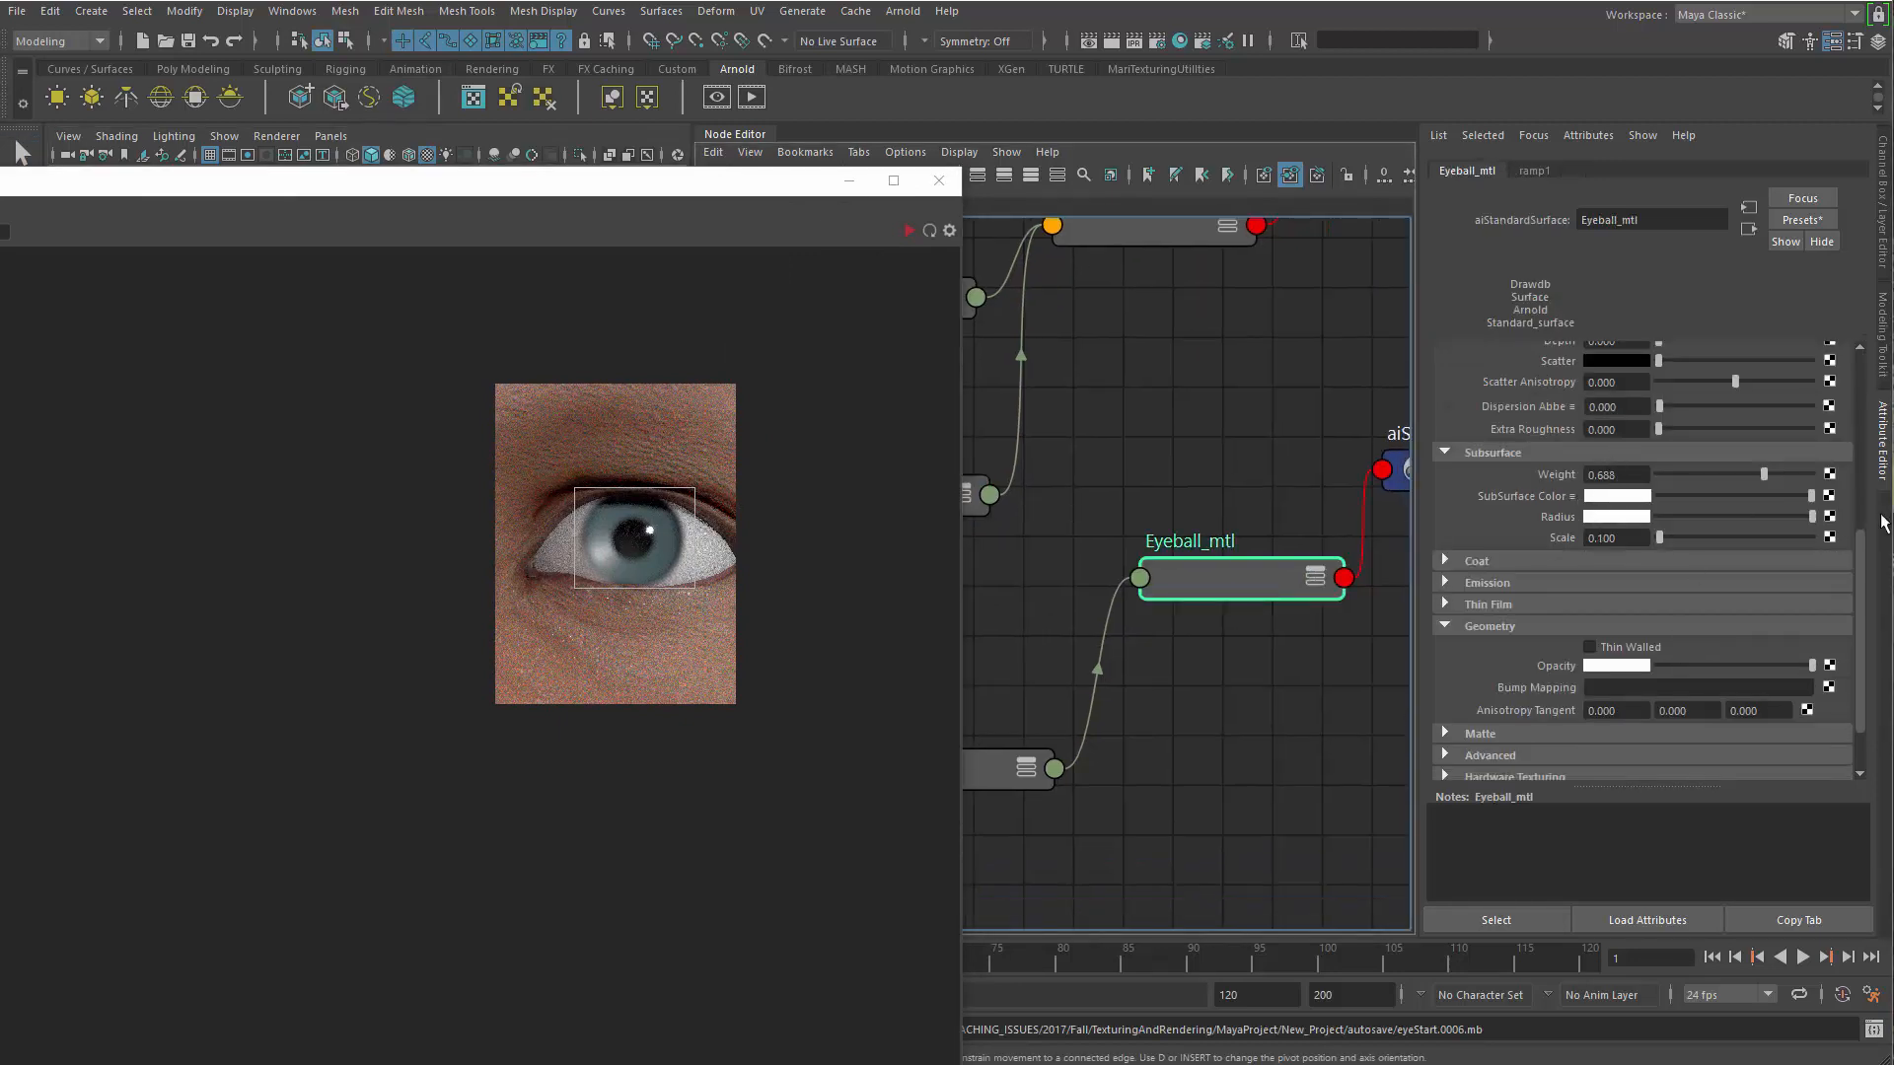
left_click_drag(1864, 557, 1861, 410)
left_click(1573, 519)
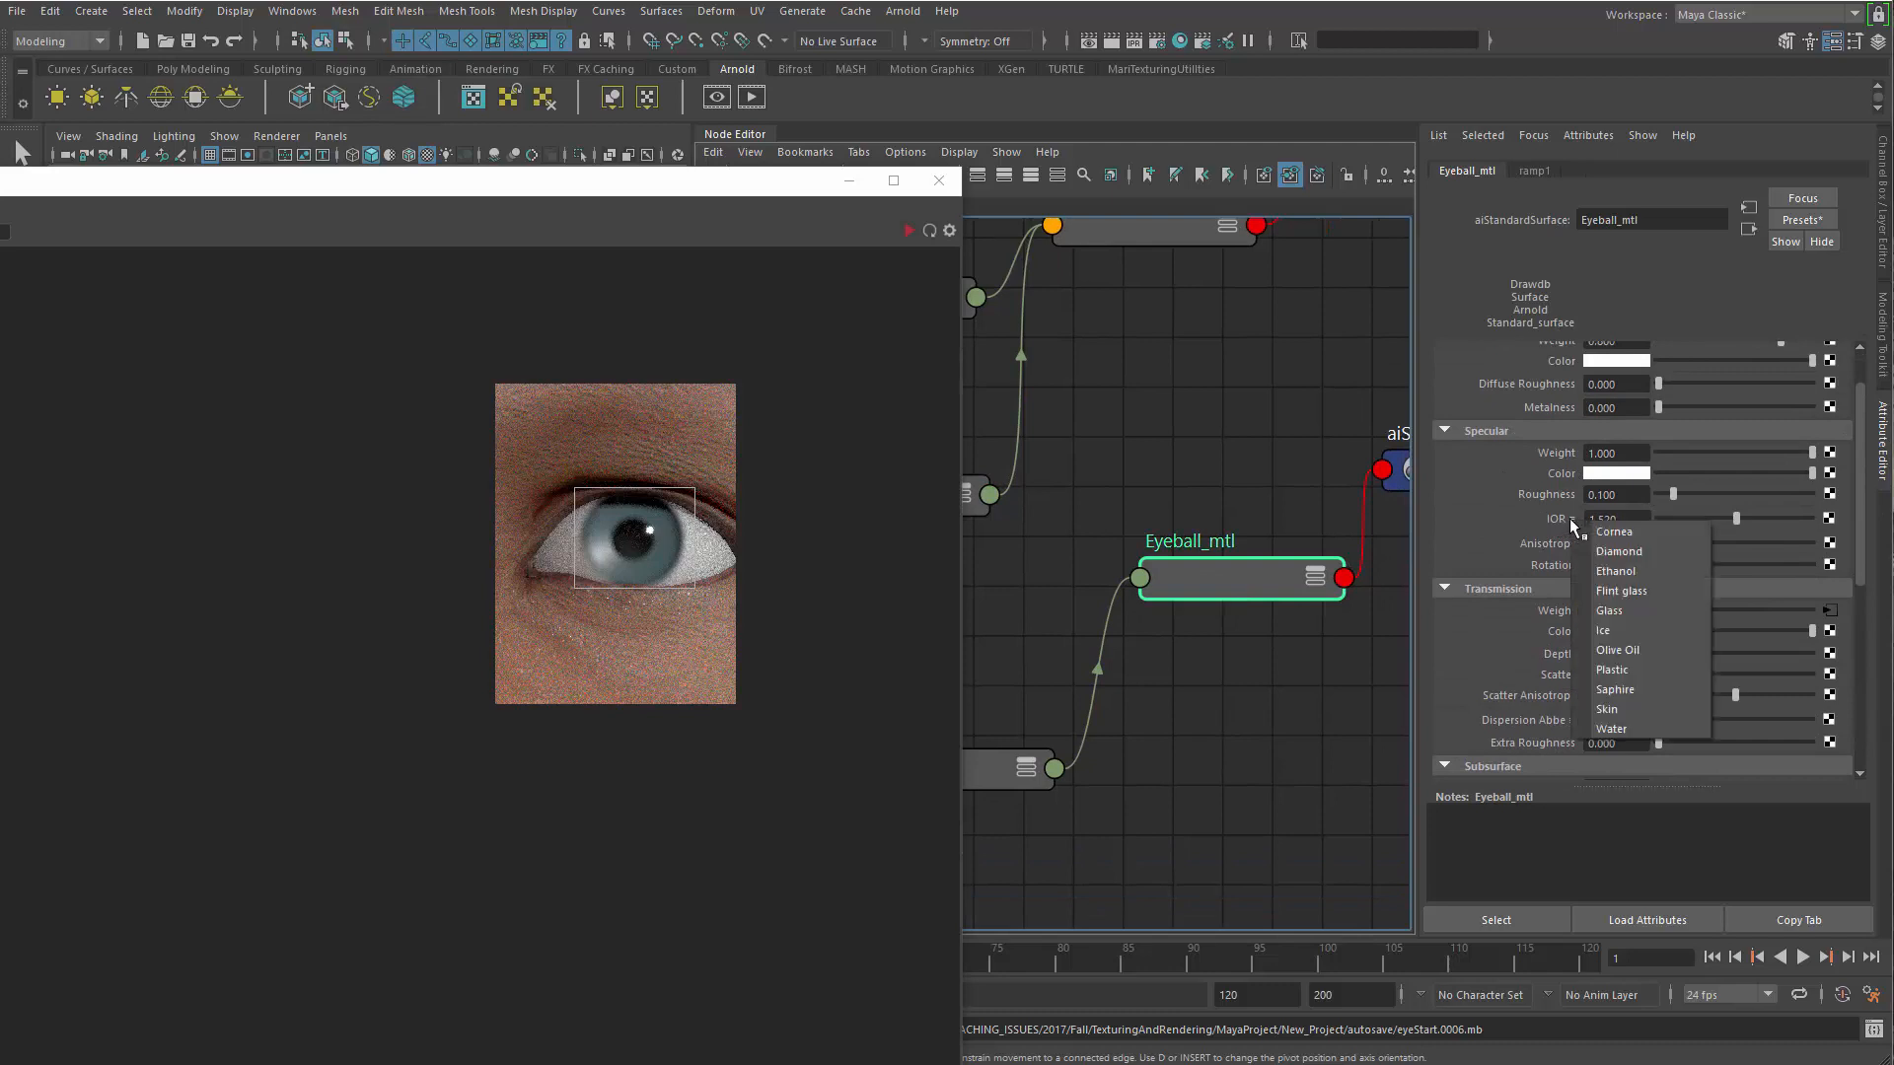
left_click(1644, 529)
left_click(908, 229)
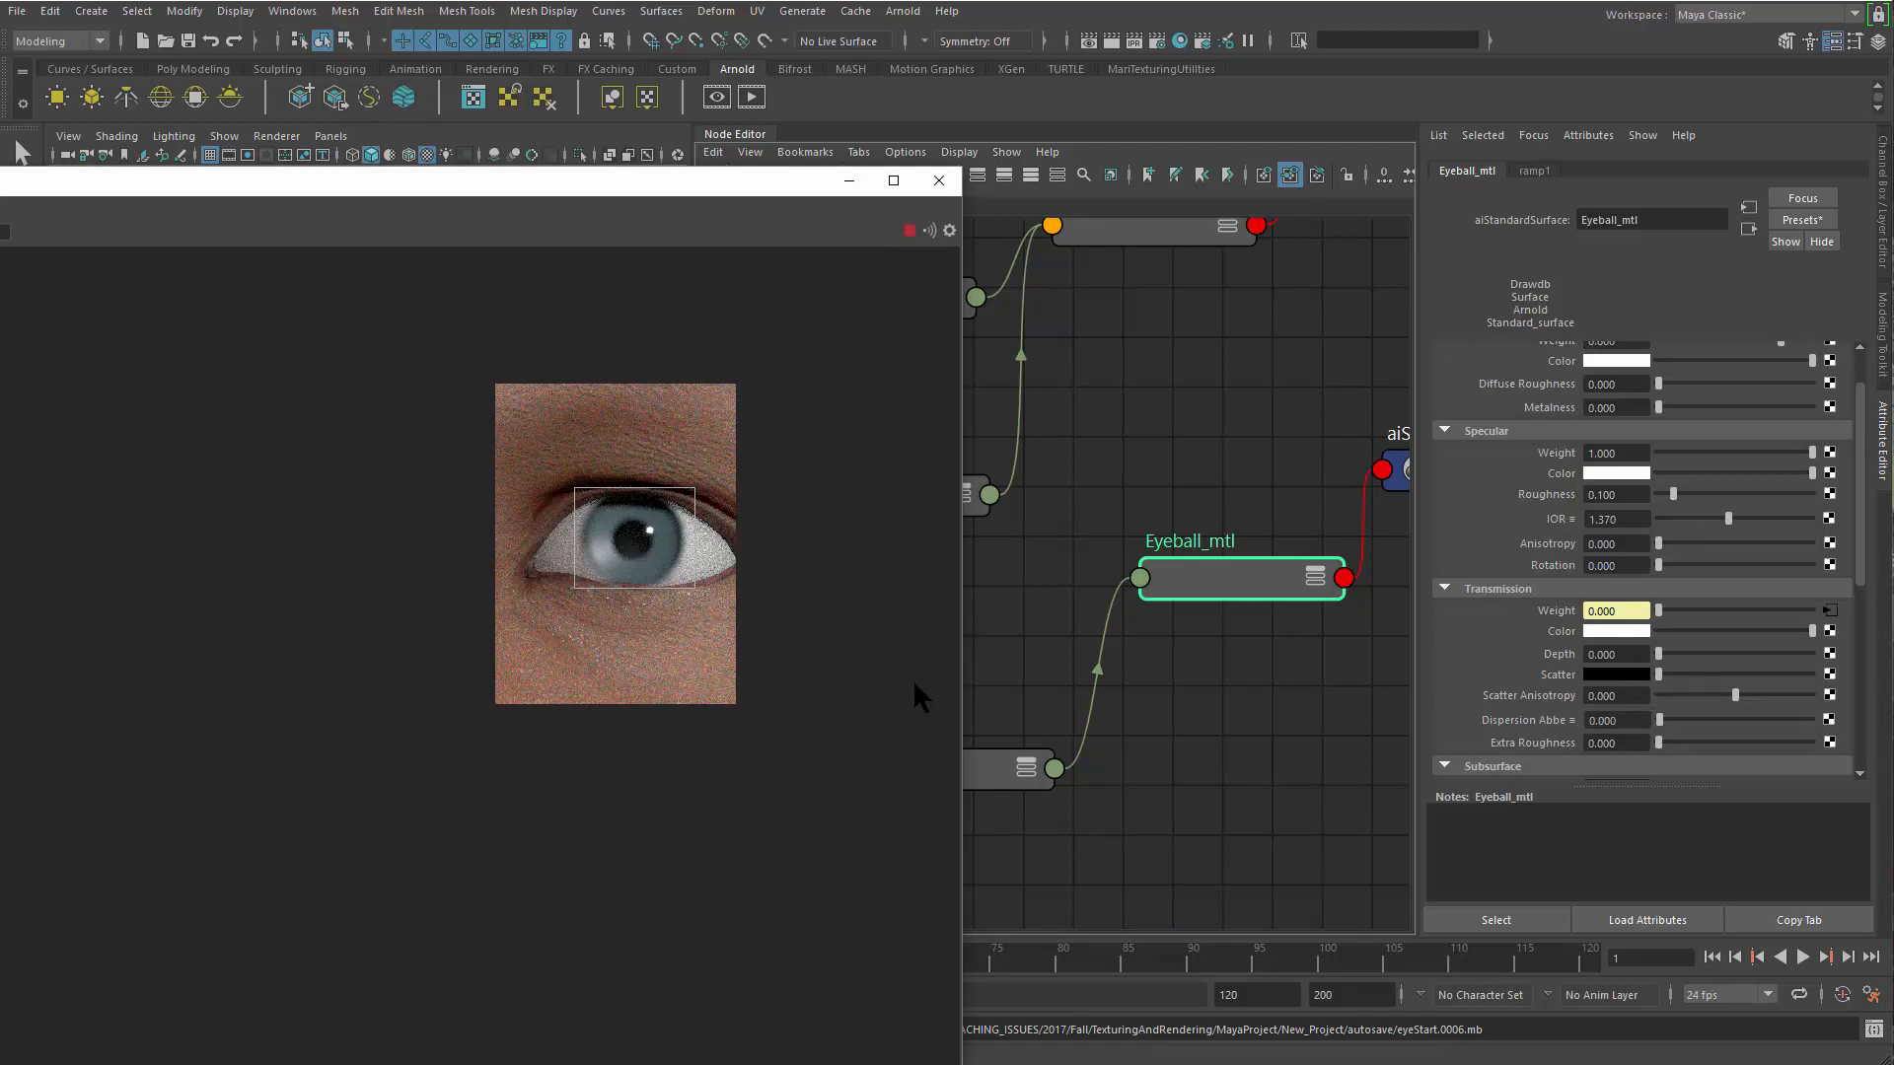
left_click_drag(729, 182, 1090, 139)
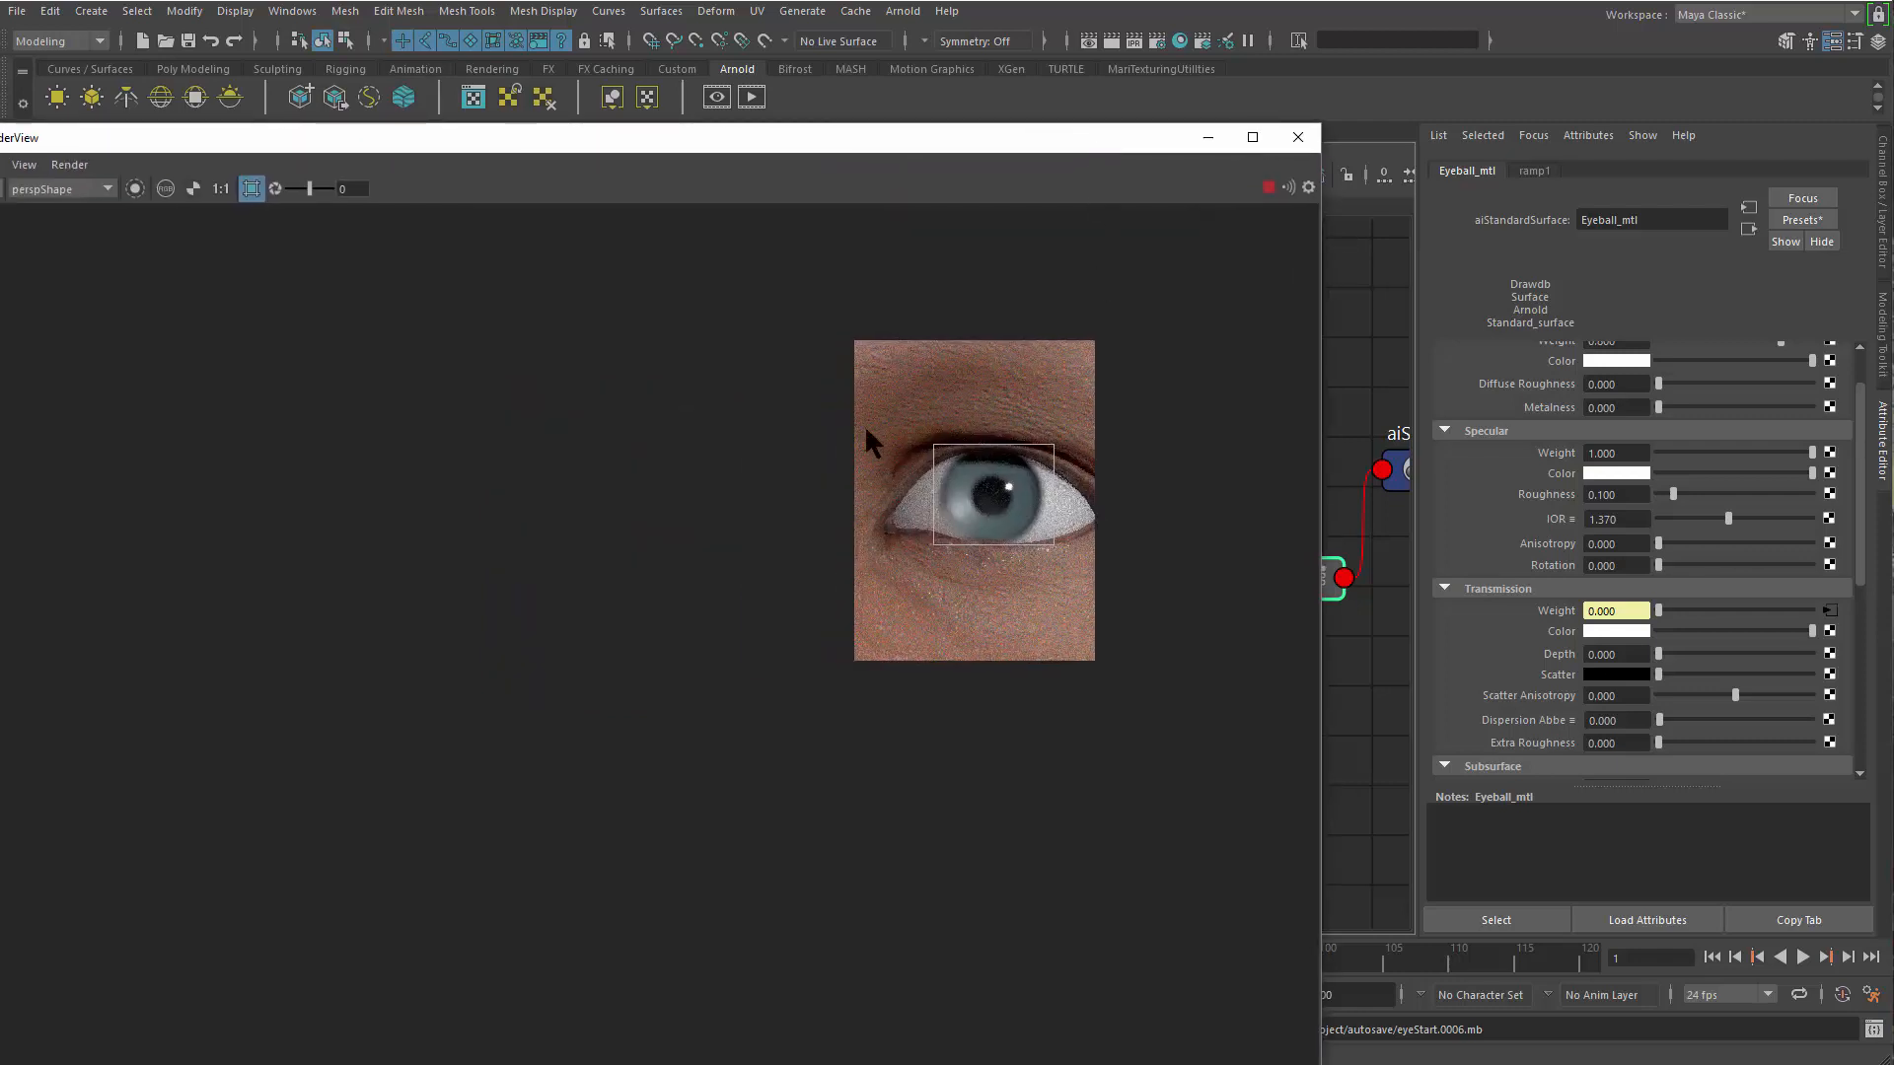